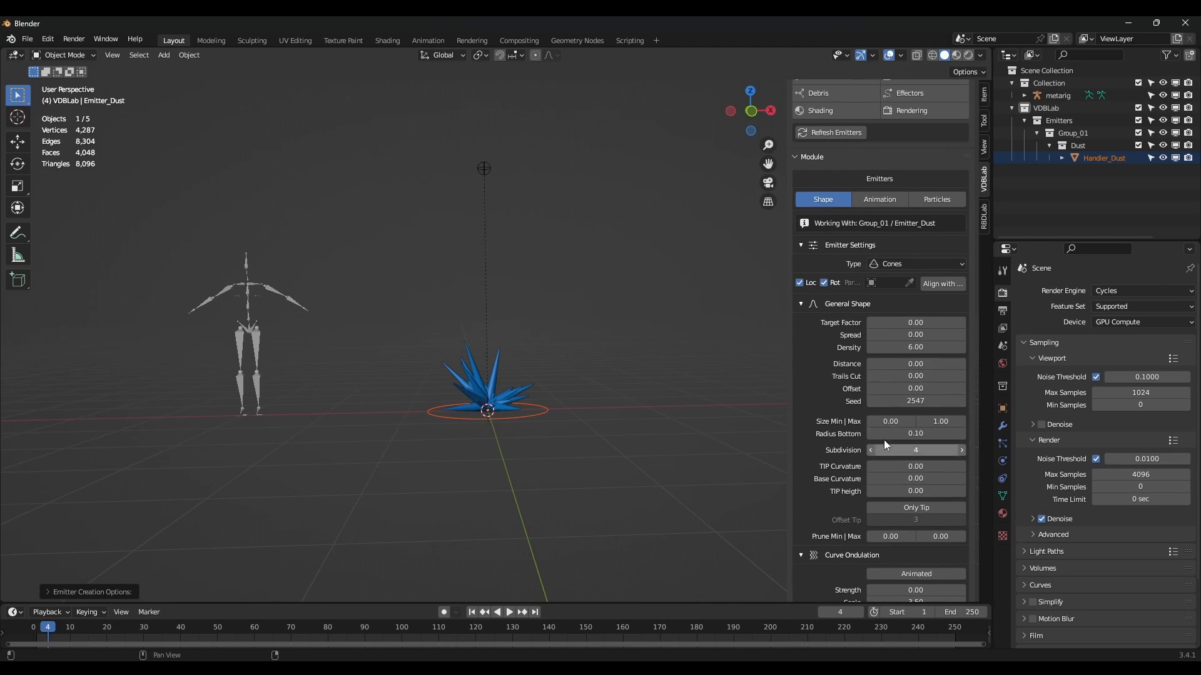
Set the dust cones' Size Max to 3.10, Radius Bottom to 0.20 and Density to 12.
left_click_drag(786, 408, 727, 408)
left_click_drag(915, 423, 981, 422)
left_click_drag(911, 434, 923, 434)
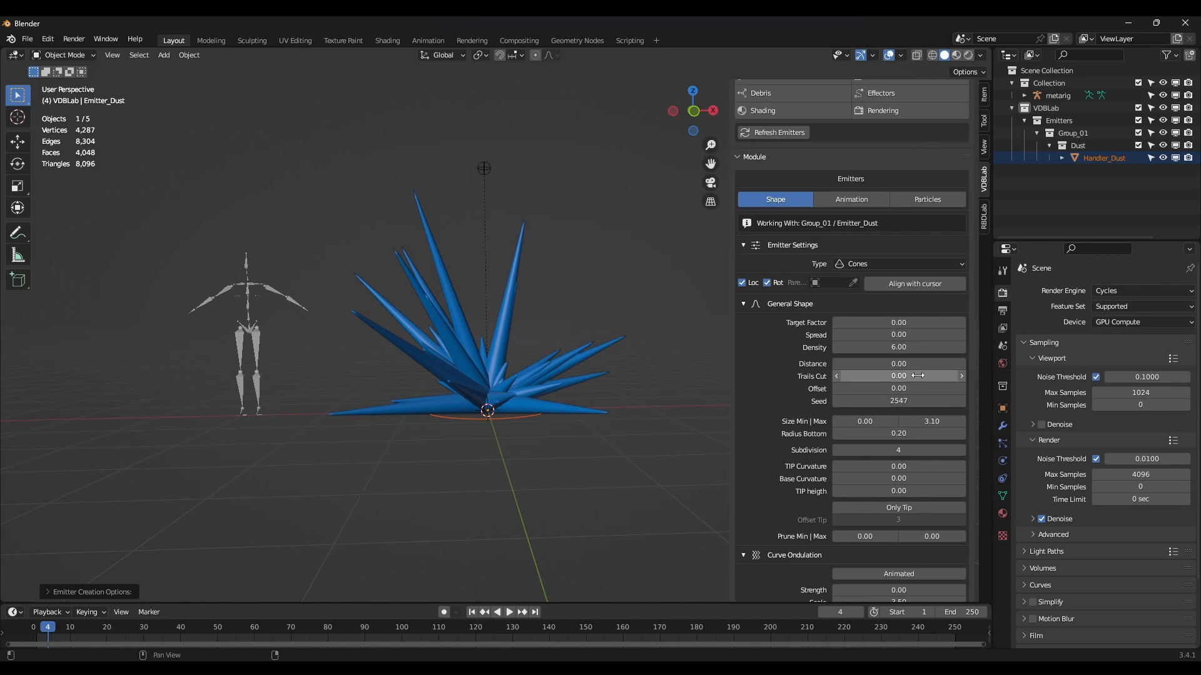
type("1")
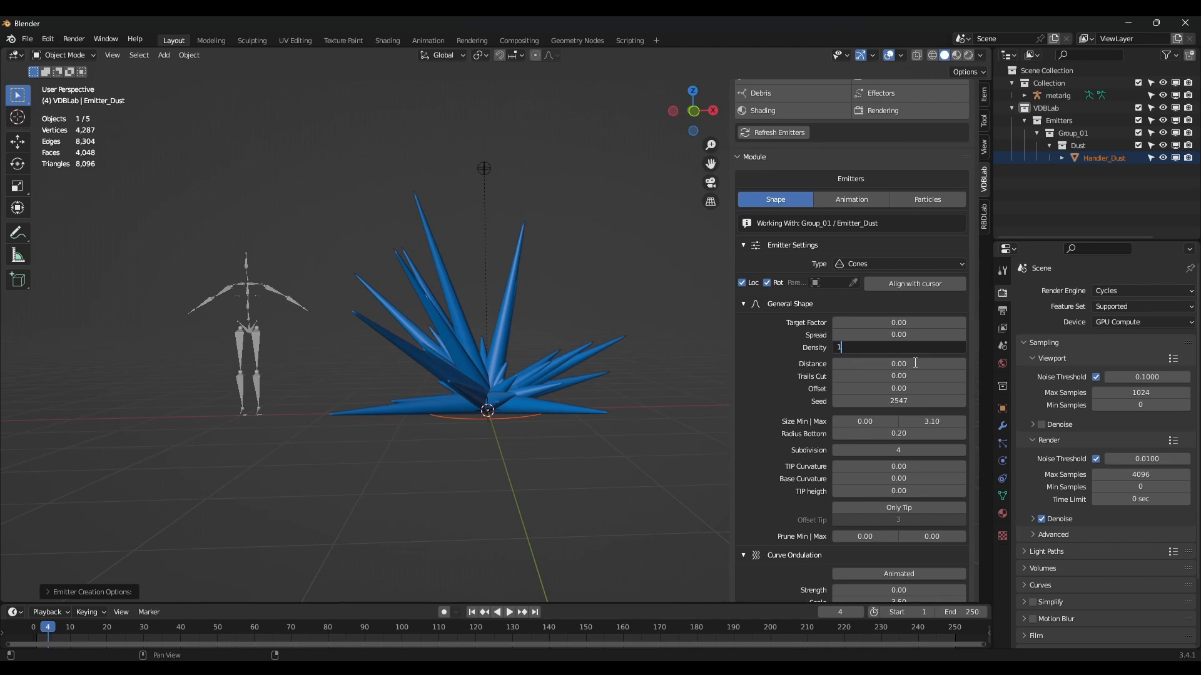
type("2")
key("Return")
Give the cones curve ondulation strength 0.30 and noise mesh strength 0.18.
scroll(942, 428, "down", 6)
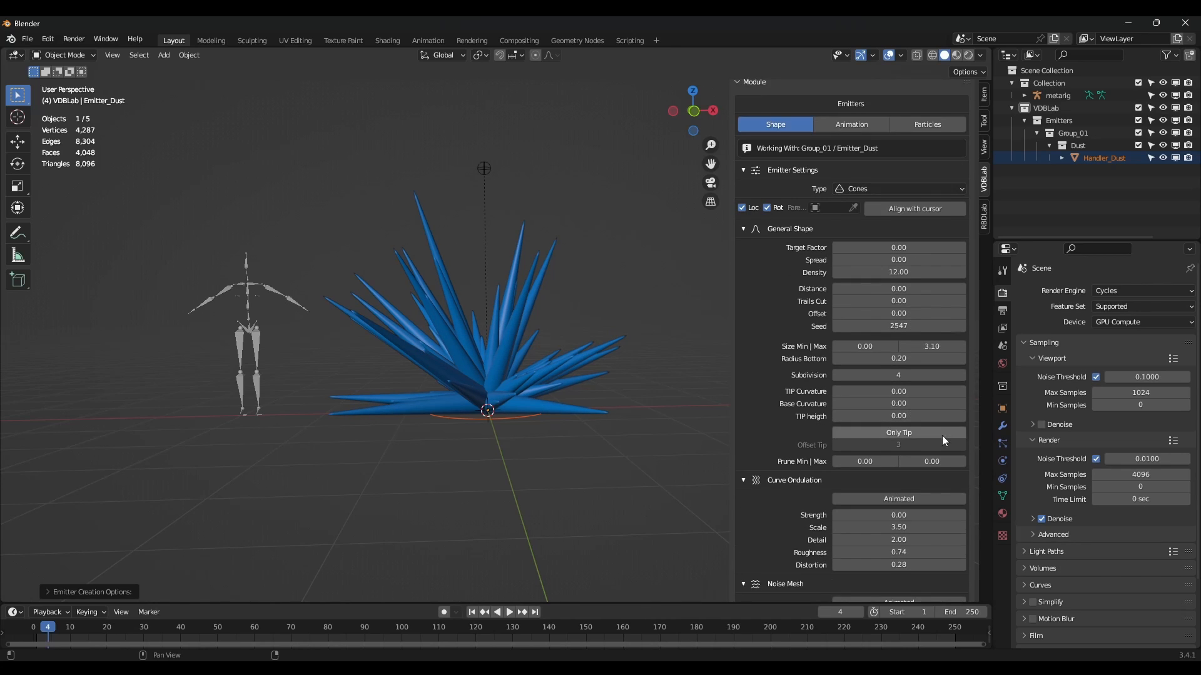
left_click_drag(899, 440, 913, 441)
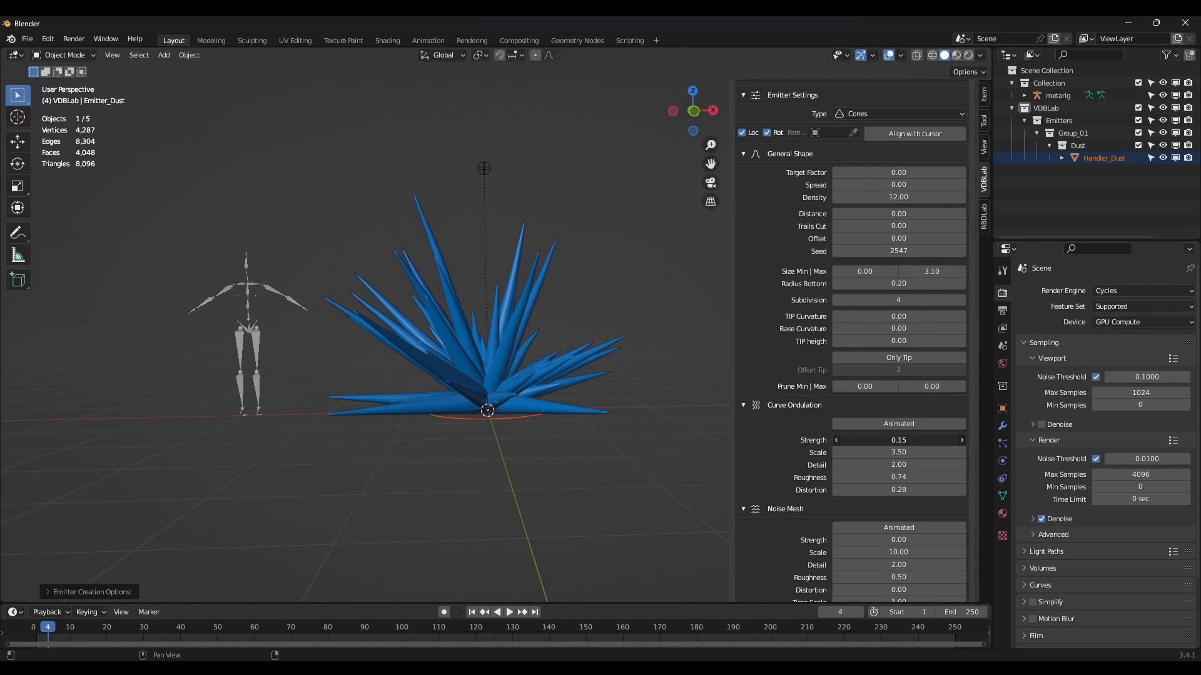
scroll(899, 444, "down", 1)
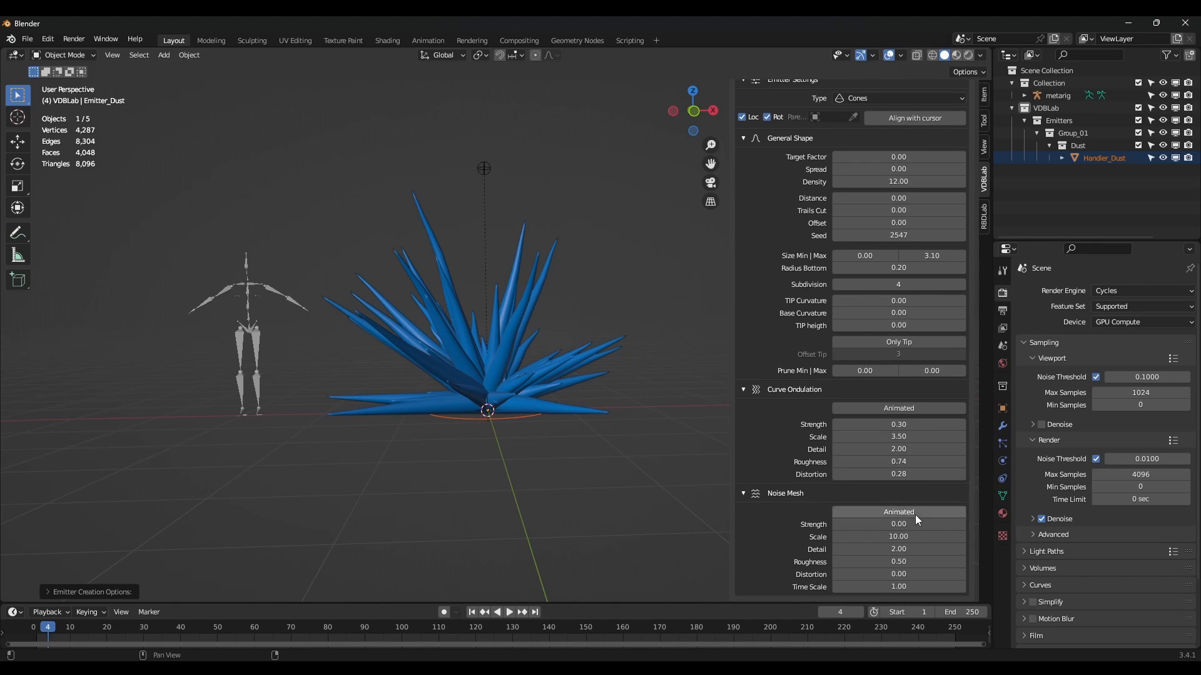
left_click_drag(900, 526, 908, 525)
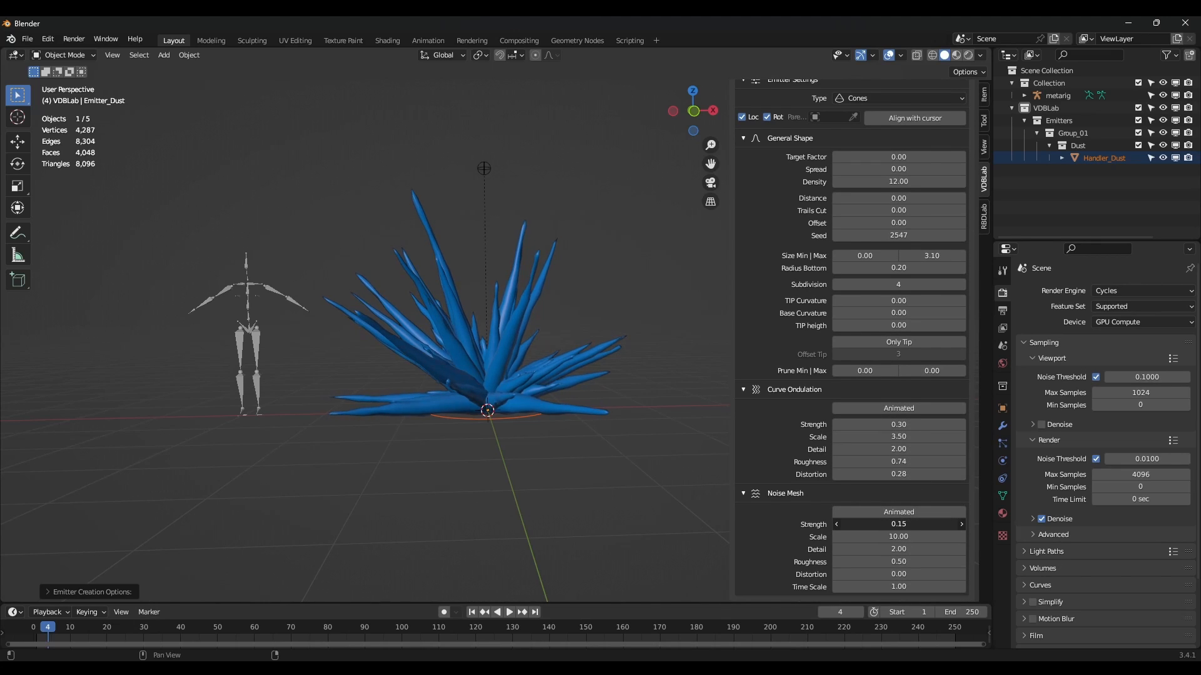
mouse_move(530, 363)
middle_mouse_down()
mouse_move(461, 366)
mouse_move(535, 363)
middle_mouse_up()
scroll(806, 282, "up", 8)
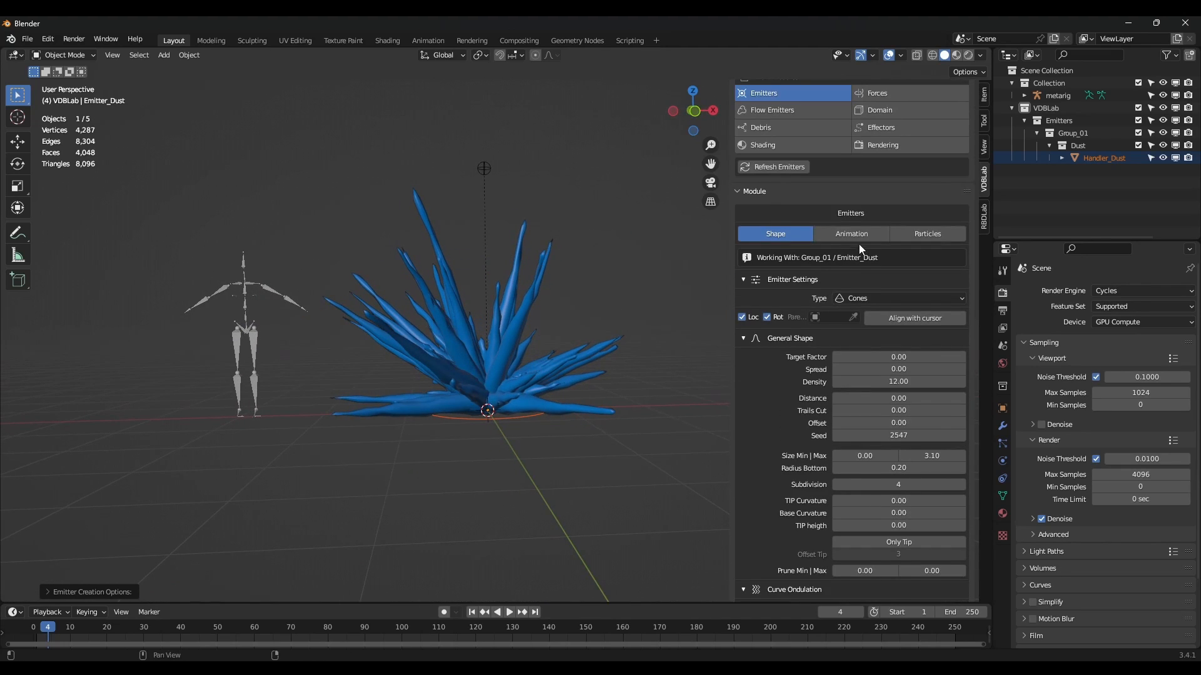
Start the Dust emitter's animation at frame 10 with a 6-frame duration.
left_click(858, 236)
left_click(868, 300)
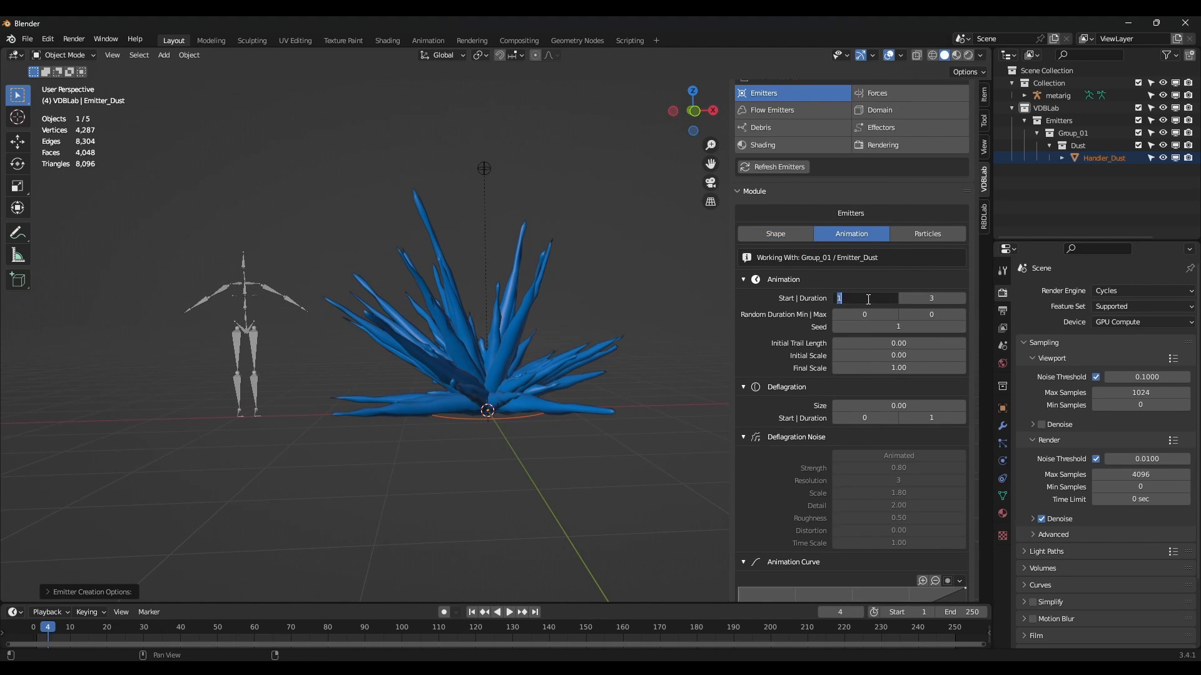
type("10")
key("Return")
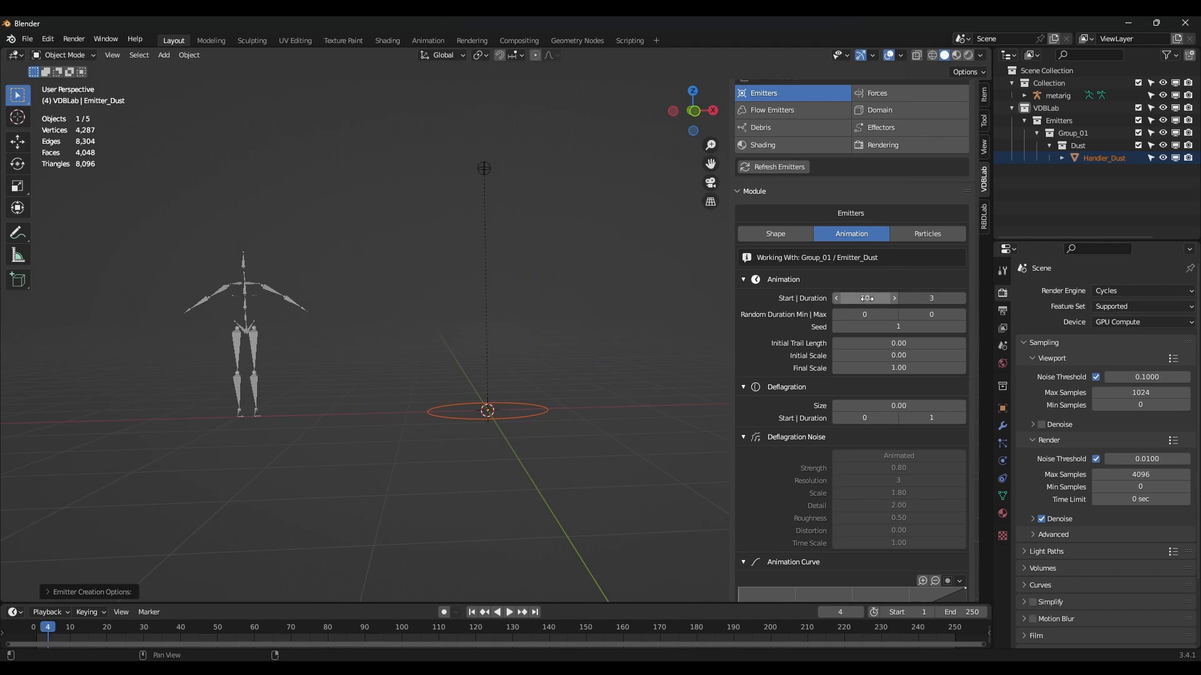
left_click(962, 299)
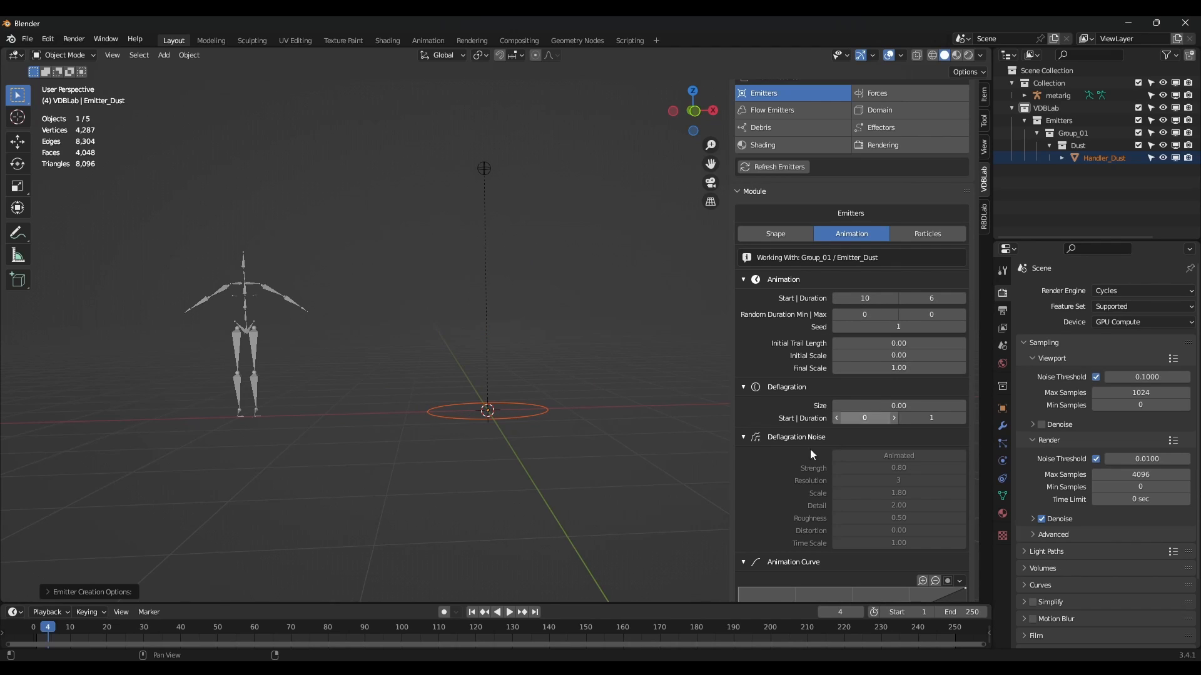
Set the initial scale to 1.00 and scrub frames 9–16 to check the emergence.
left_click_drag(49, 632, 92, 633)
middle_click_drag(705, 460, 798, 396)
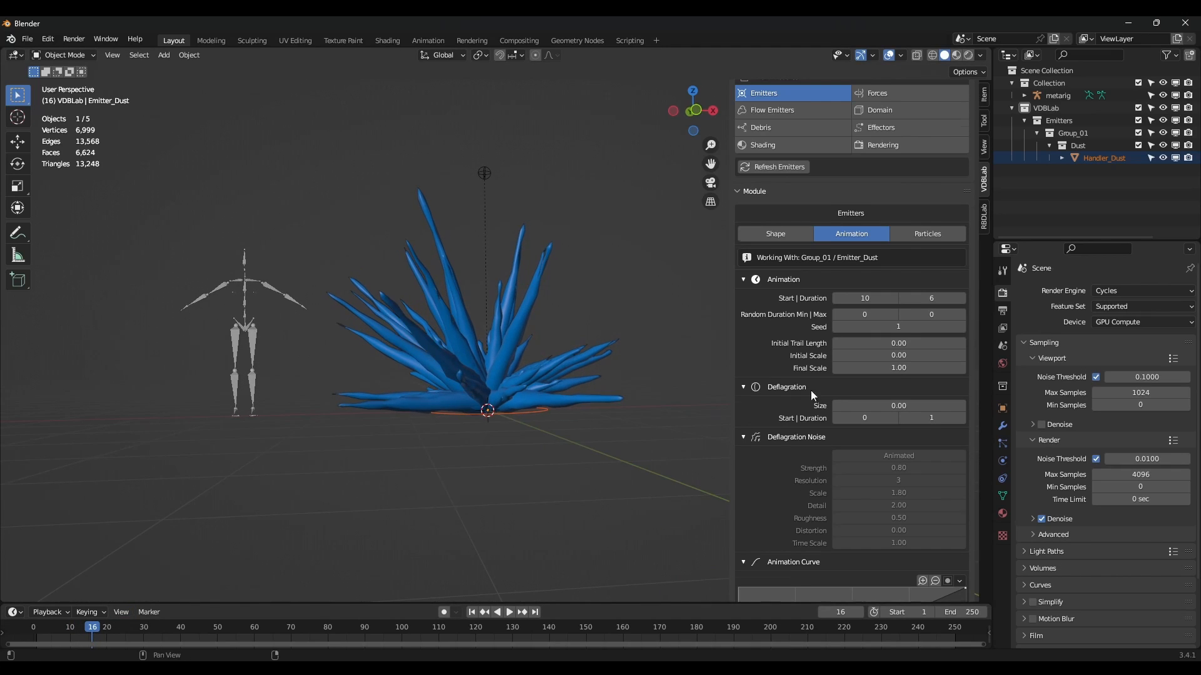
scroll(797, 395, "up", 1)
type("1")
key("Return")
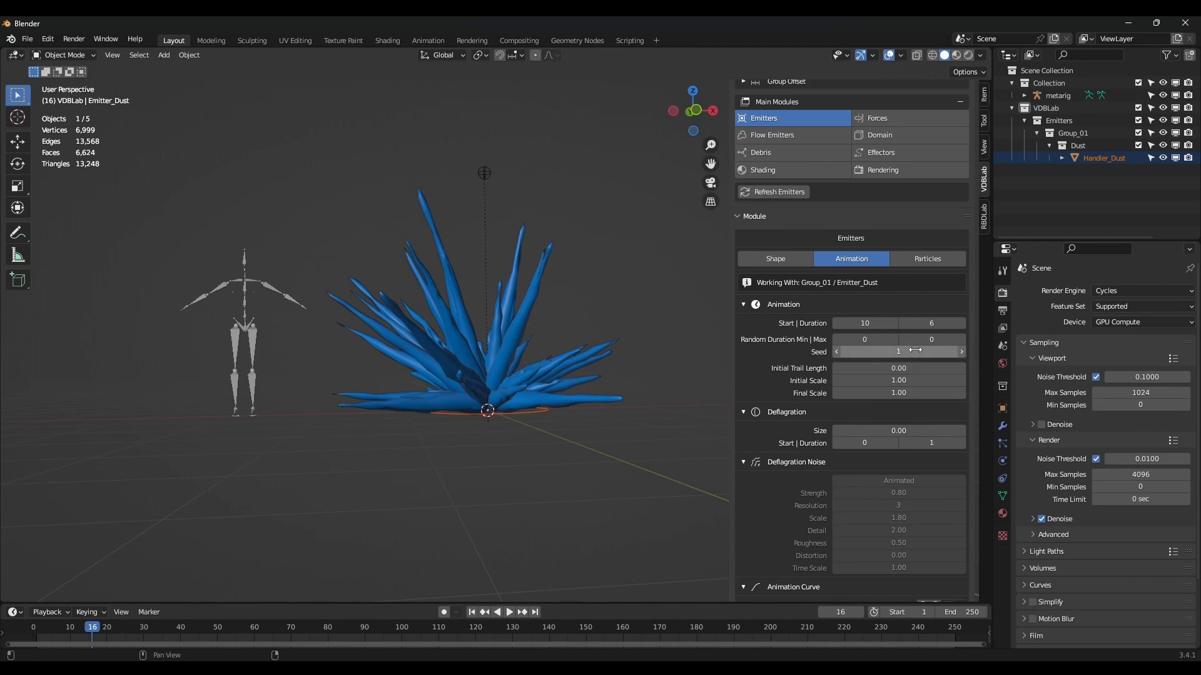
left_click(61, 634)
mouse_move(74, 639)
left_mouse_down()
mouse_move(100, 636)
mouse_move(53, 643)
mouse_move(93, 644)
left_mouse_up()
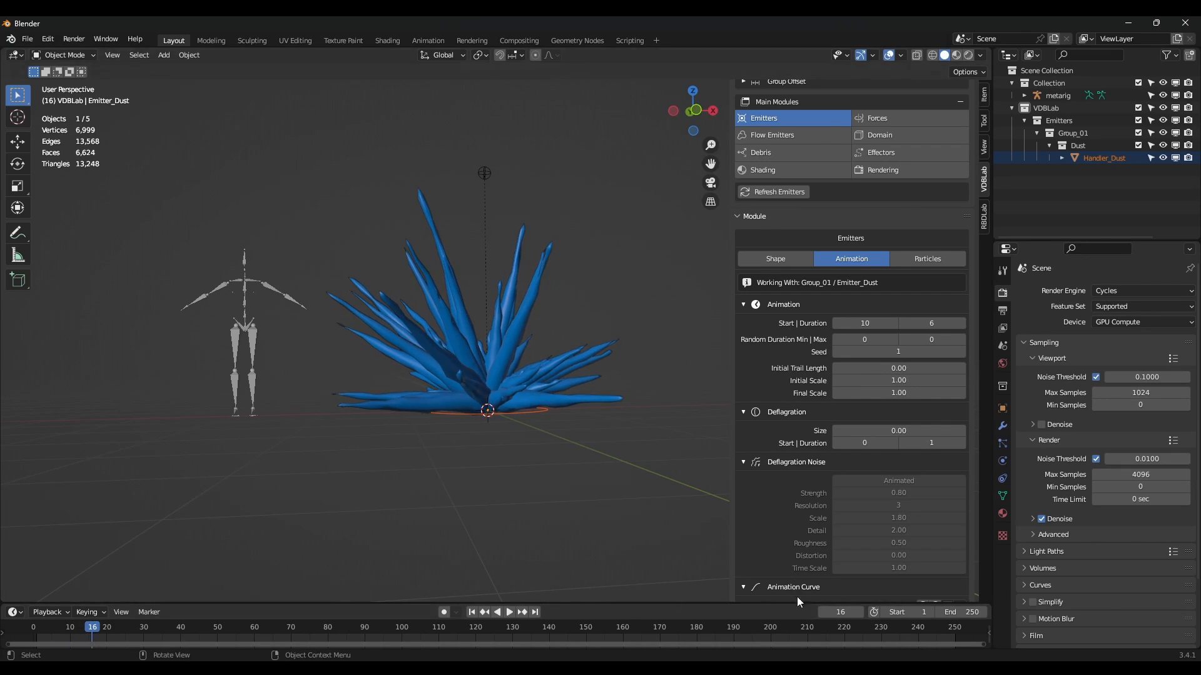
Bend the animation curve into an ease-out shape and preview the playback.
scroll(895, 508, "down", 5)
left_click_drag(832, 546, 810, 514)
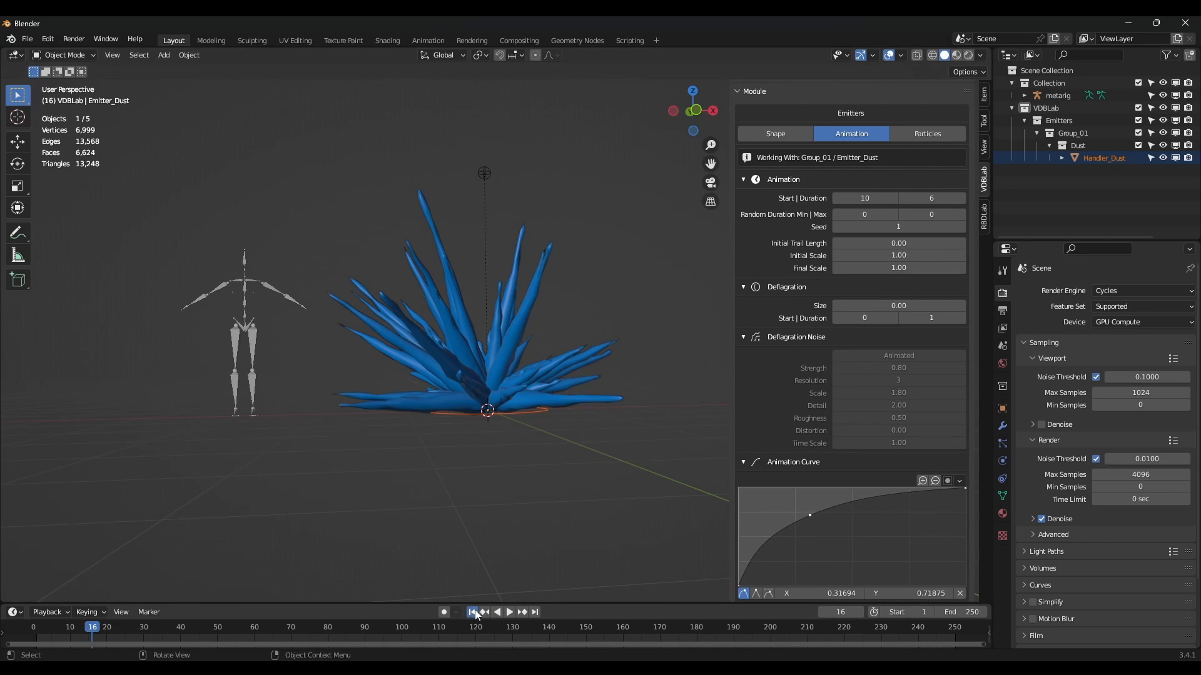
left_click(472, 612)
left_click(510, 612)
left_click(510, 612)
Nudge the curve point to X 0.27049, Y 0.78750 and replay the cone growth.
left_click_drag(810, 515, 799, 510)
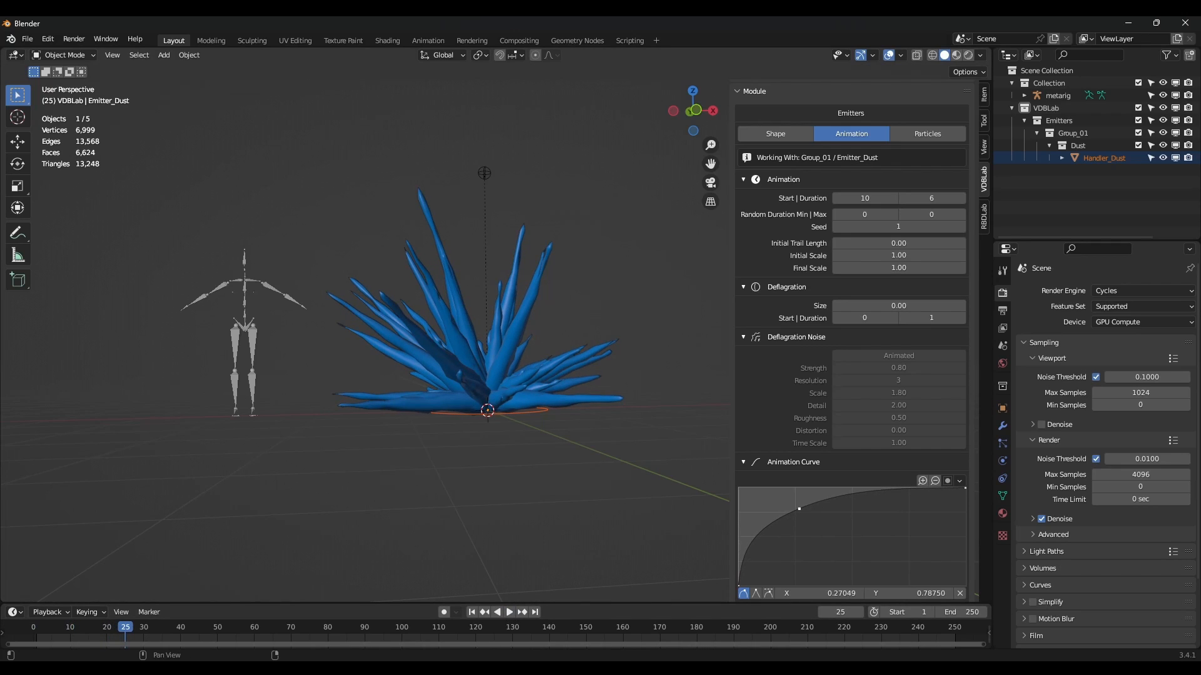
left_click(473, 612)
left_click(510, 612)
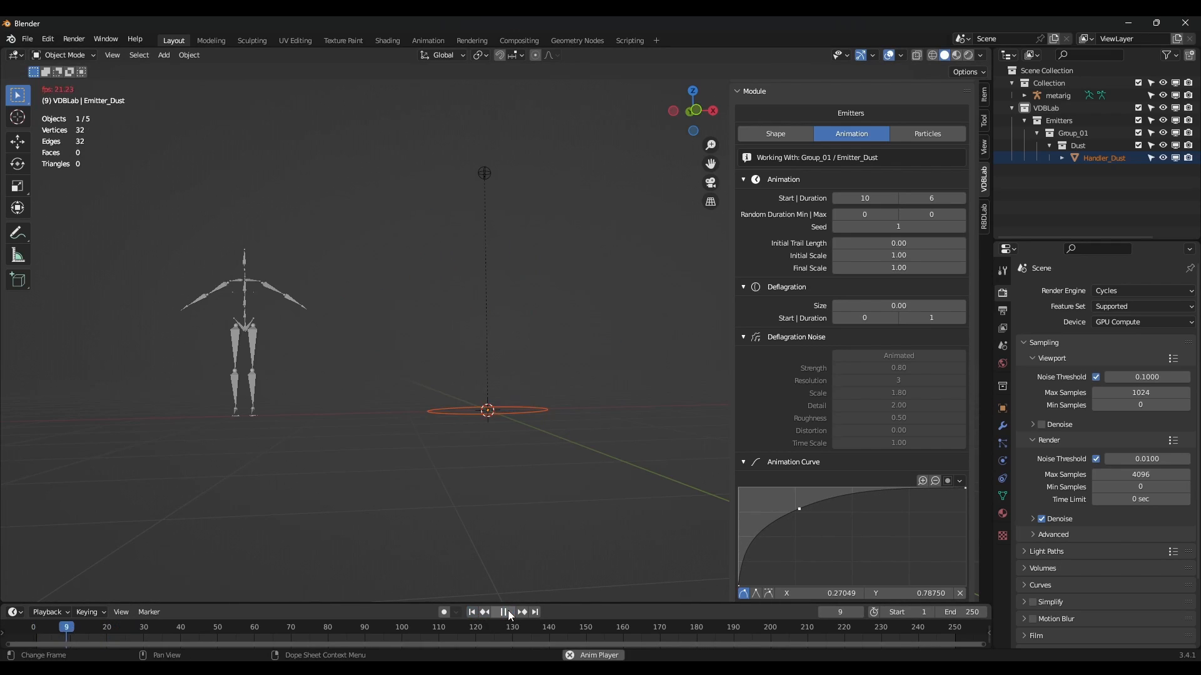
left_click(510, 612)
middle_click_drag(571, 458, 508, 407)
scroll(839, 379, "up", 10)
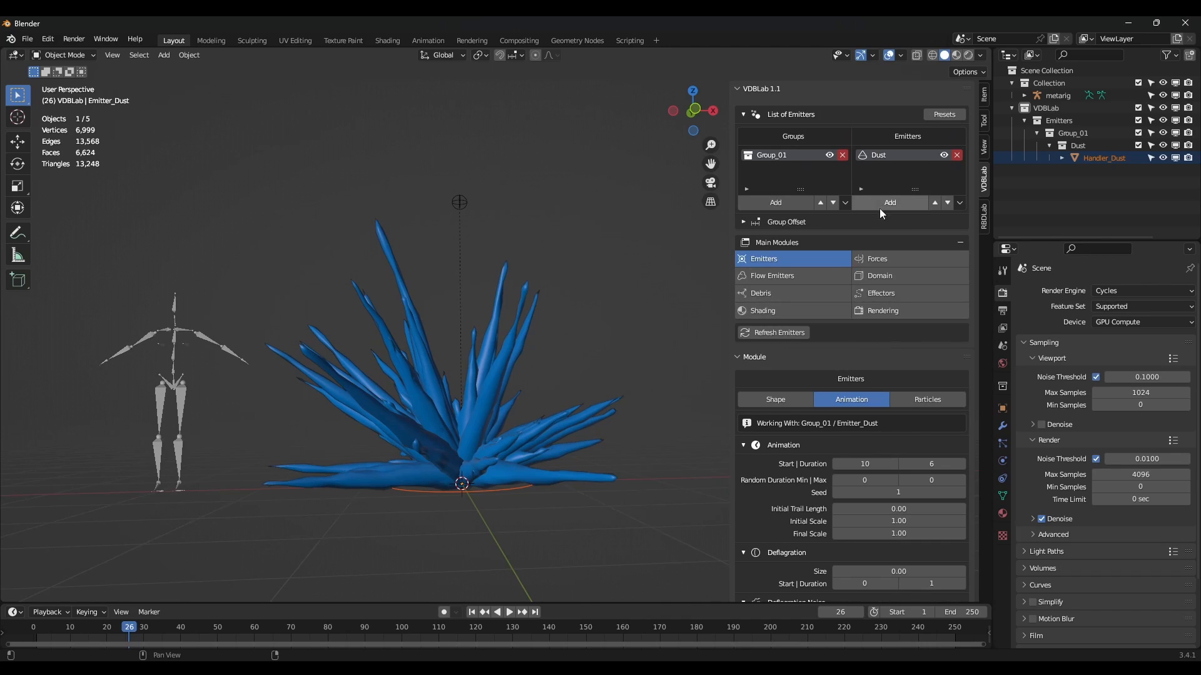
Add a new emitter named Explosion and make it an Icosphere.
left_click(886, 207)
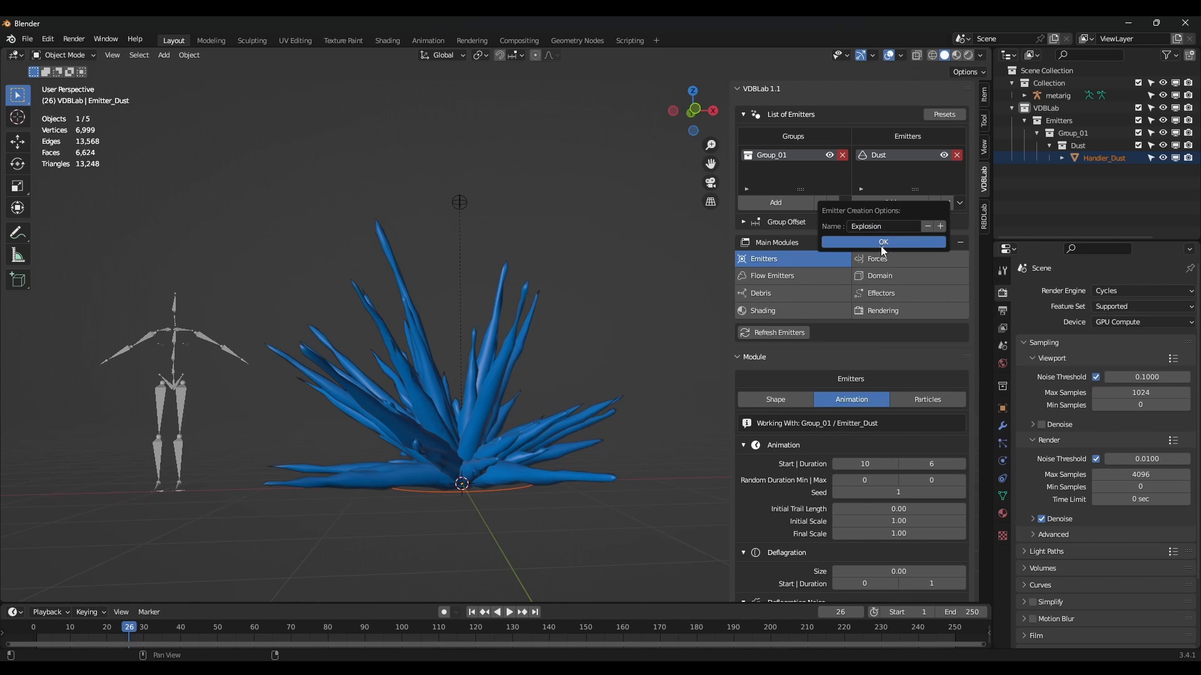
left_click(880, 245)
scroll(877, 335, "down", 3)
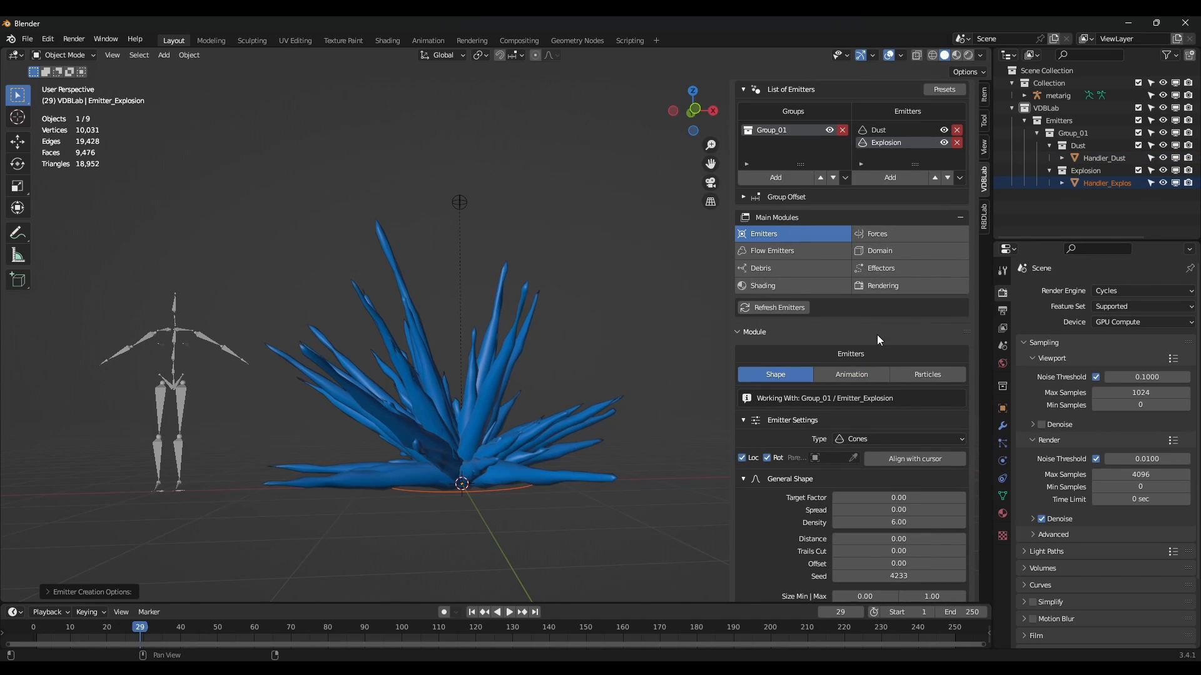
left_click(858, 390)
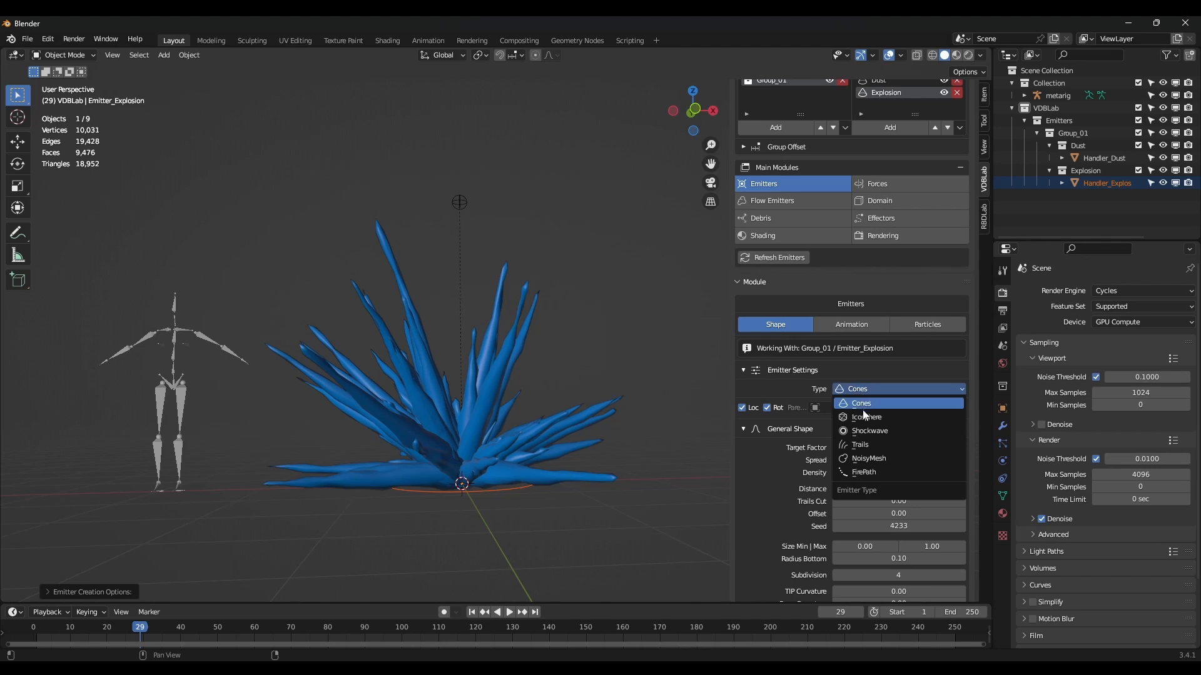
left_click(877, 417)
Hide the Dust emitter and enable Single Mesh and Close Geometry on Explosion.
scroll(878, 418, "down", 1)
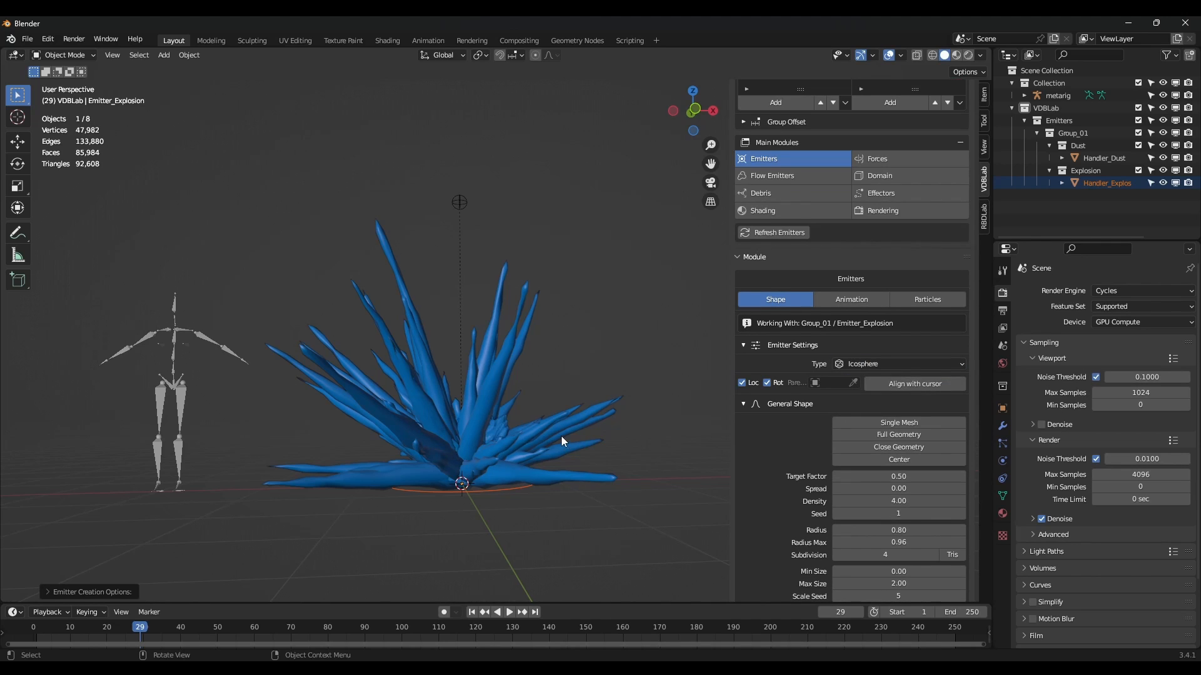
scroll(876, 229, "up", 4)
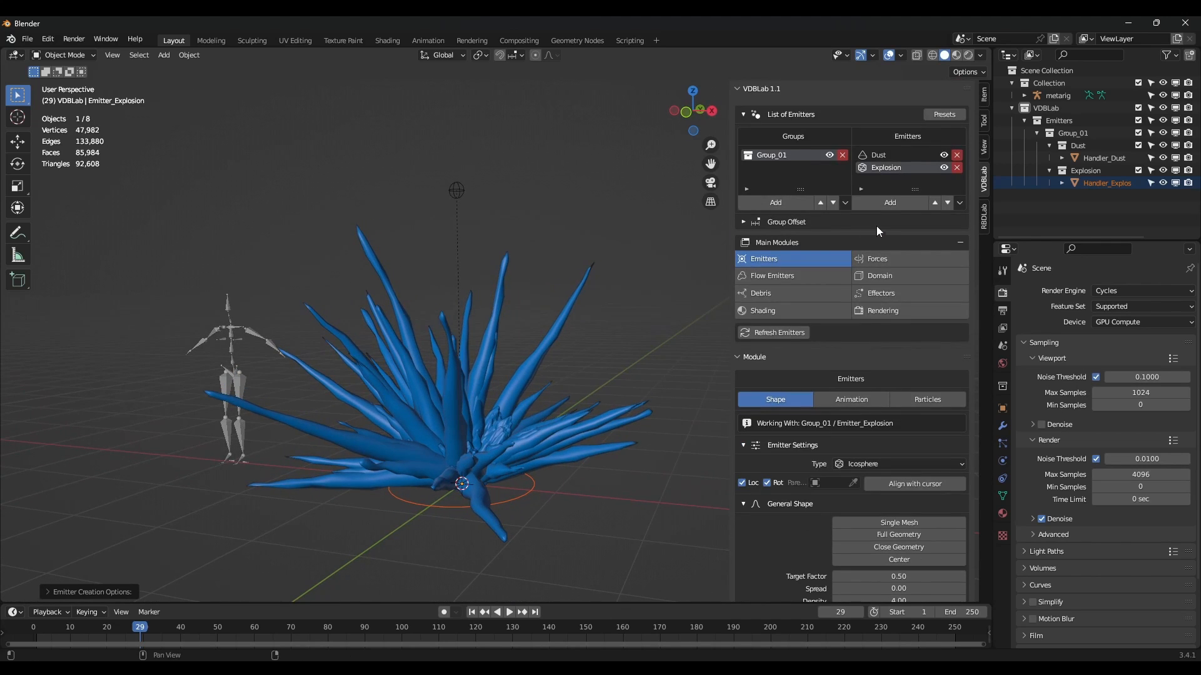
left_click(944, 156)
middle_click_drag(599, 366, 616, 356)
scroll(905, 428, "down", 4)
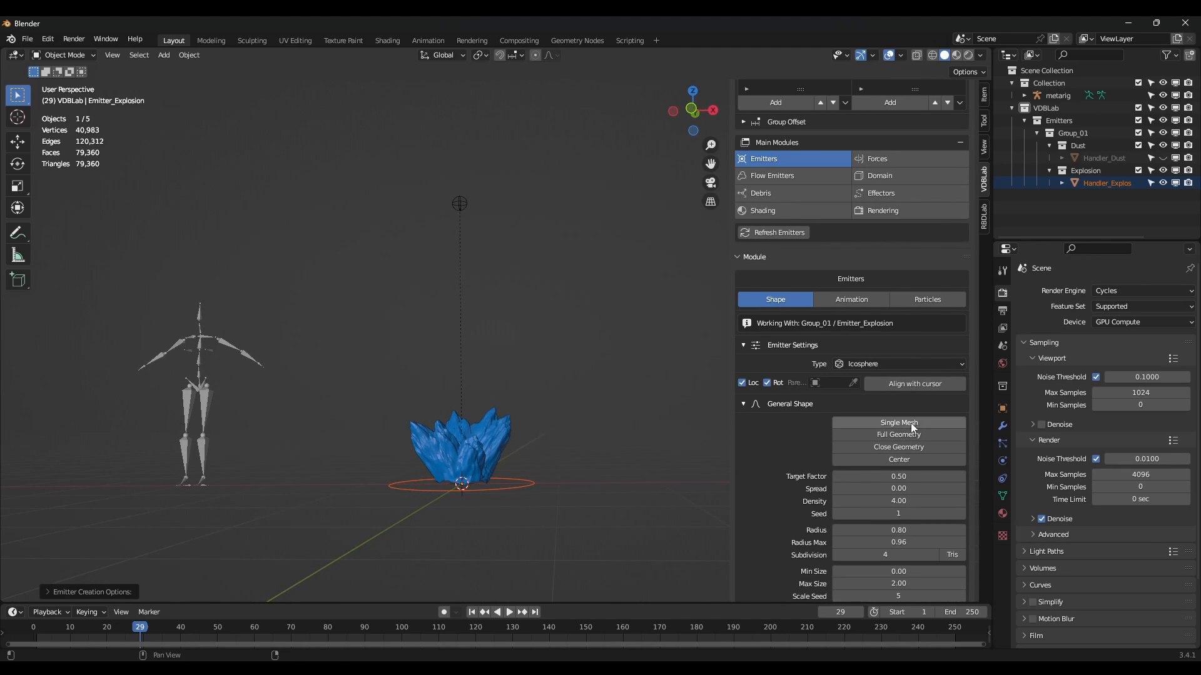
left_click(910, 424)
scroll(895, 453, "down", 1)
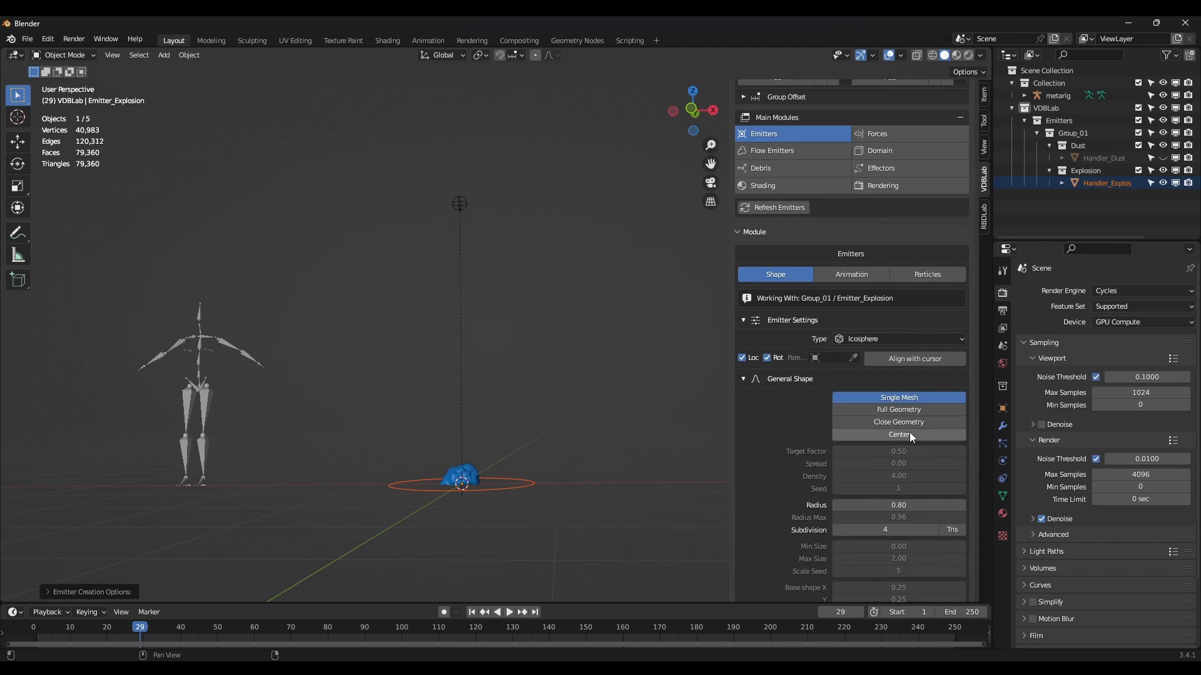
scroll(909, 433, "down", 1)
left_click(892, 399)
Set the icosphere emitter's radius to 1.31.
middle_click_drag(508, 485, 537, 468)
scroll(516, 485, "up", 1)
left_click_drag(899, 480, 933, 480)
middle_click_drag(629, 442, 625, 448)
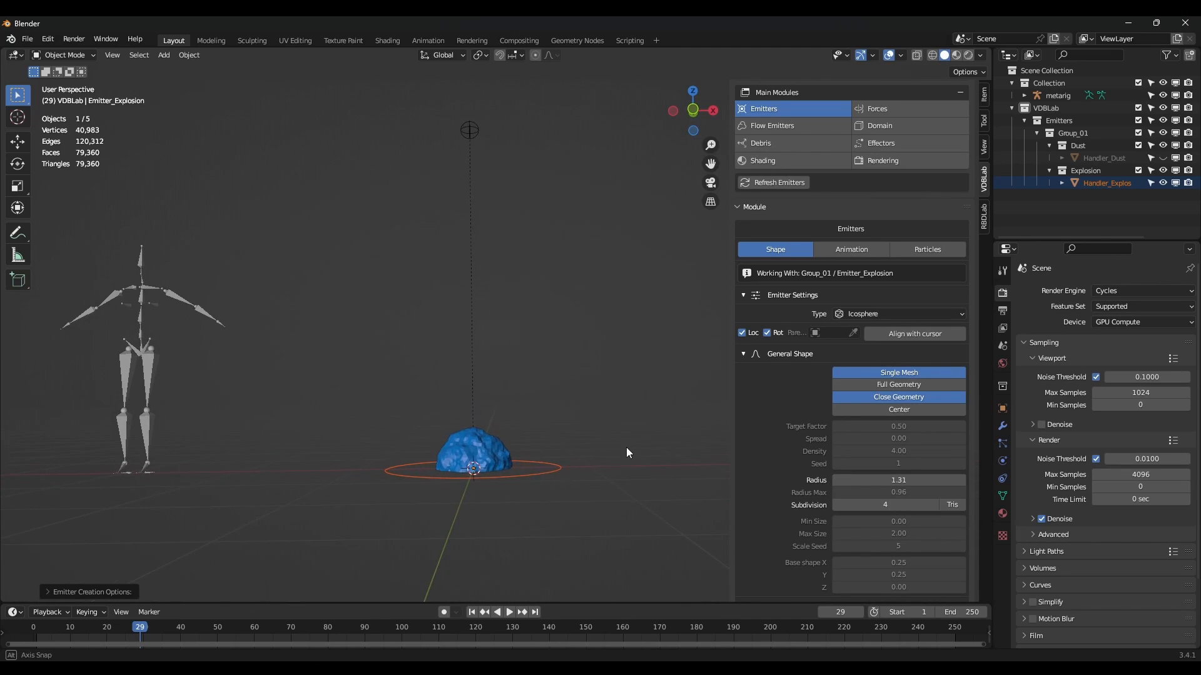
scroll(876, 350, "up", 6)
left_click(862, 400)
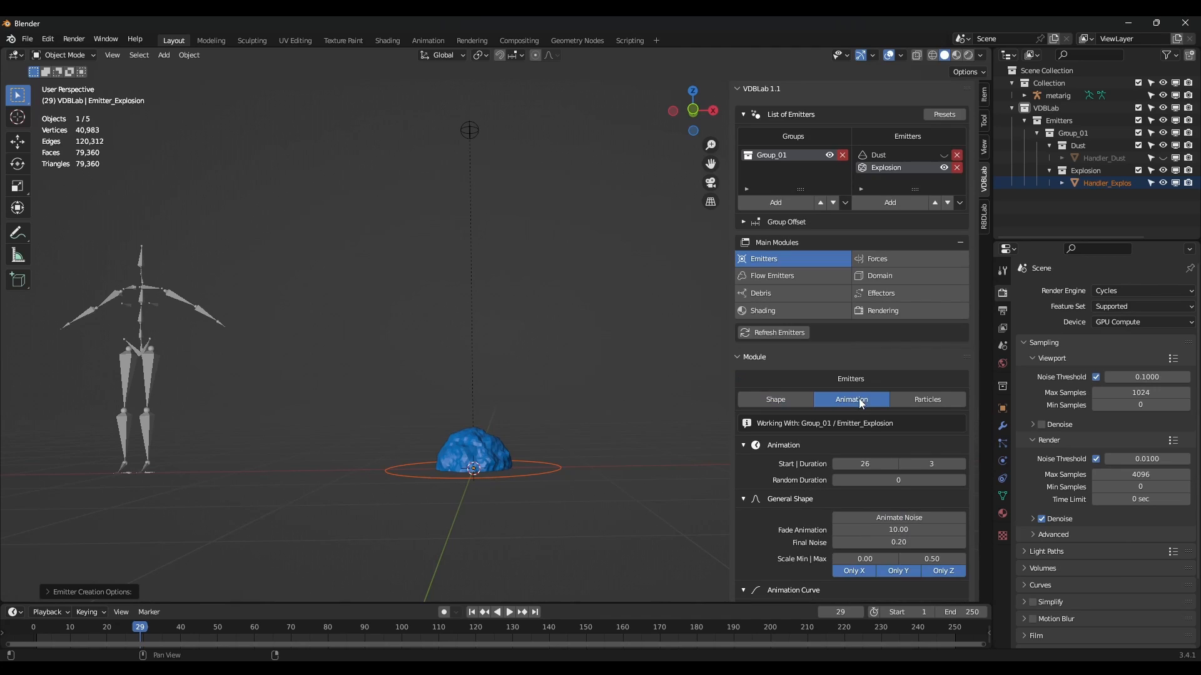
Start the explosion at frame 11 for 5 frames with an ease-out animation curve.
left_click(868, 464)
key("Return")
left_click(933, 464)
type("5")
key("Return")
scroll(919, 474, "down", 6)
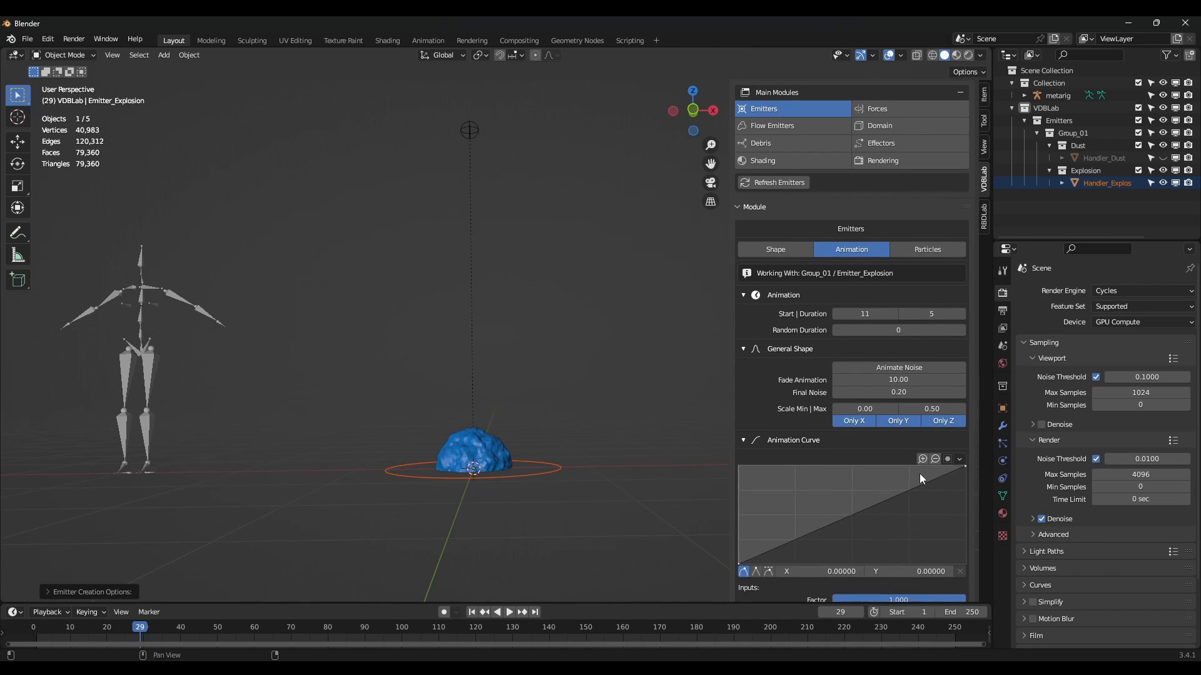
left_click_drag(831, 519, 809, 491)
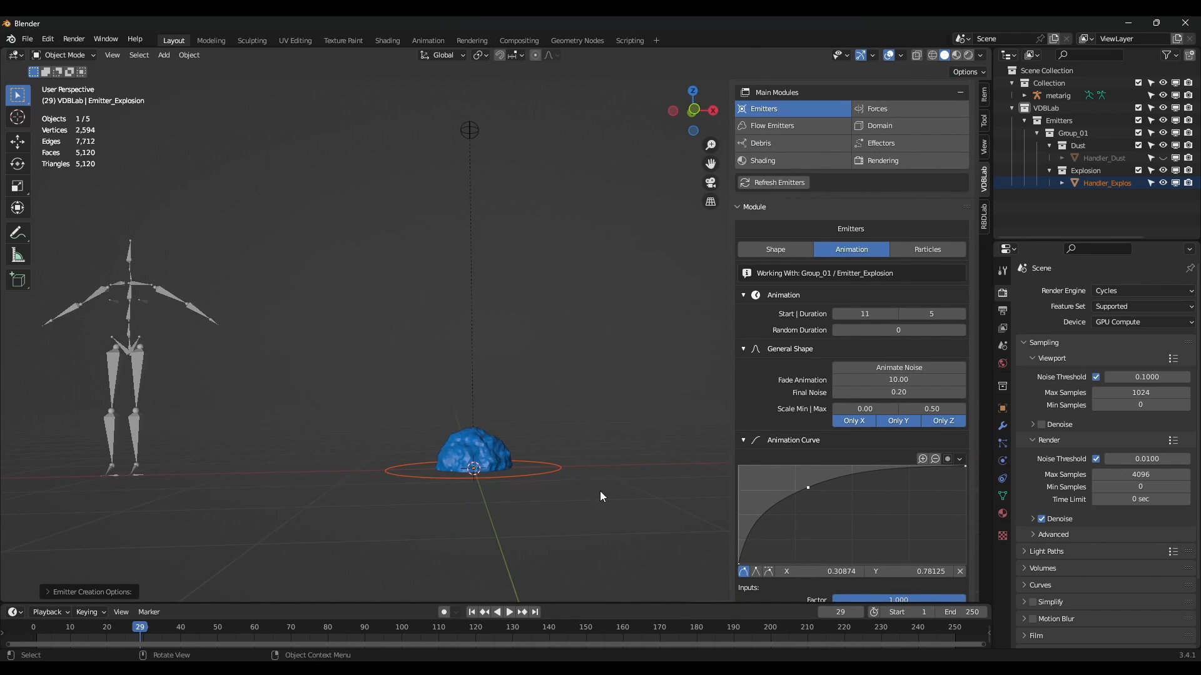
scroll(888, 321, "up", 6)
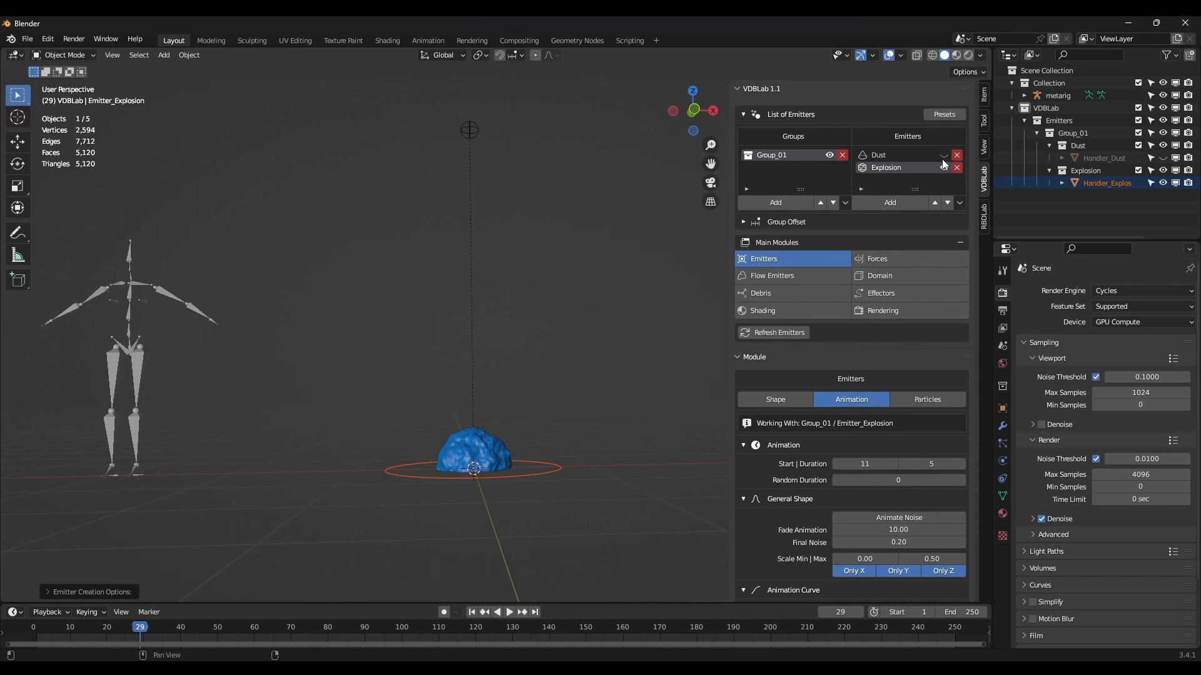
At frame 28, raise the explosion's Scale Max to 2.84 for a large dome.
mouse_move(139, 631)
left_mouse_down()
mouse_move(117, 631)
mouse_move(137, 630)
left_mouse_up()
scroll(393, 496, "down", 2)
middle_click_drag(436, 457, 413, 469, "shift")
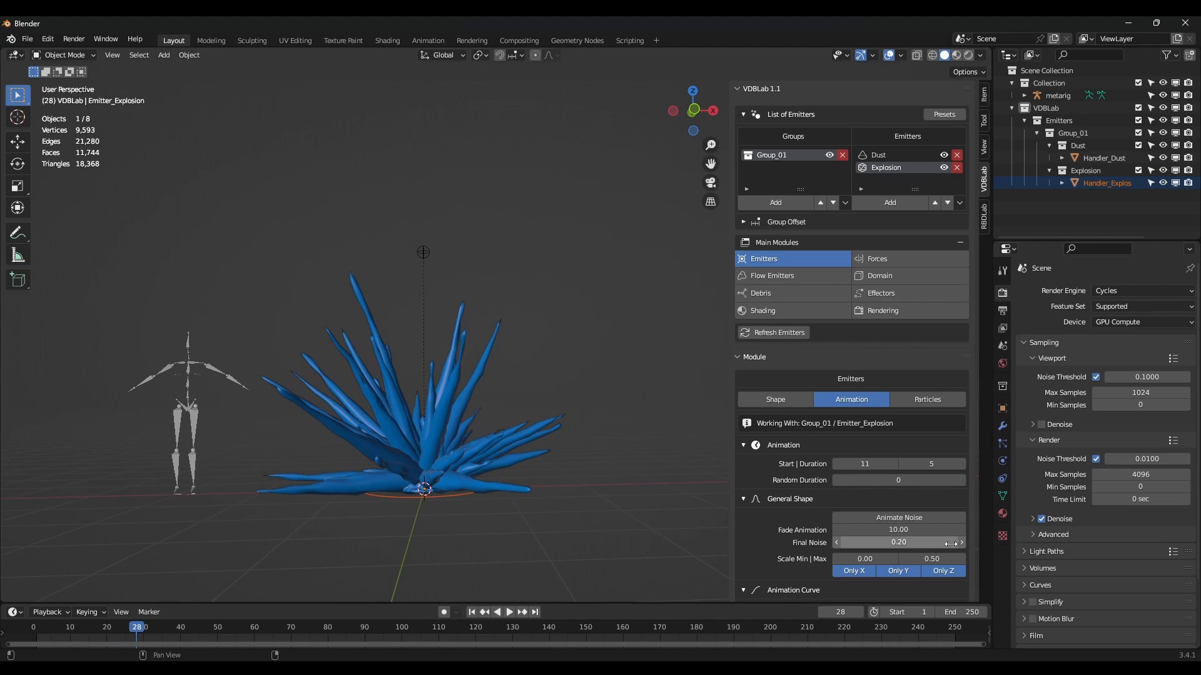
left_click(938, 559)
left_click_drag(938, 559, 1088, 559)
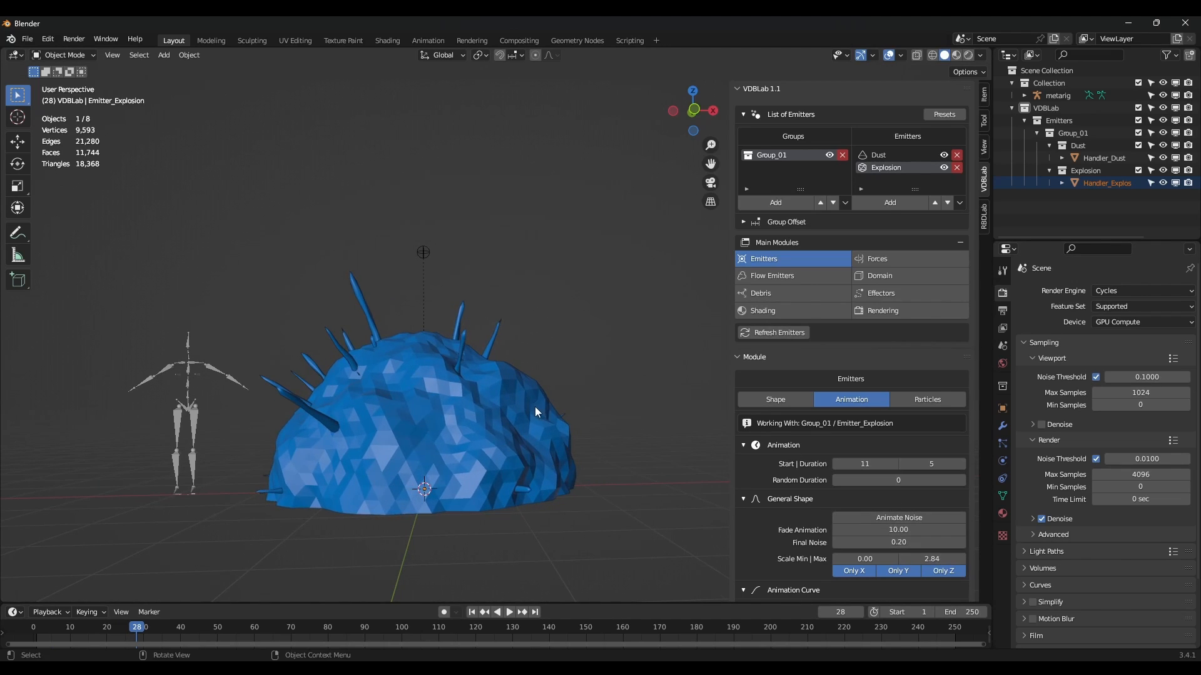
scroll(532, 410, "down", 2)
scroll(526, 411, "down", 1)
left_click(786, 399)
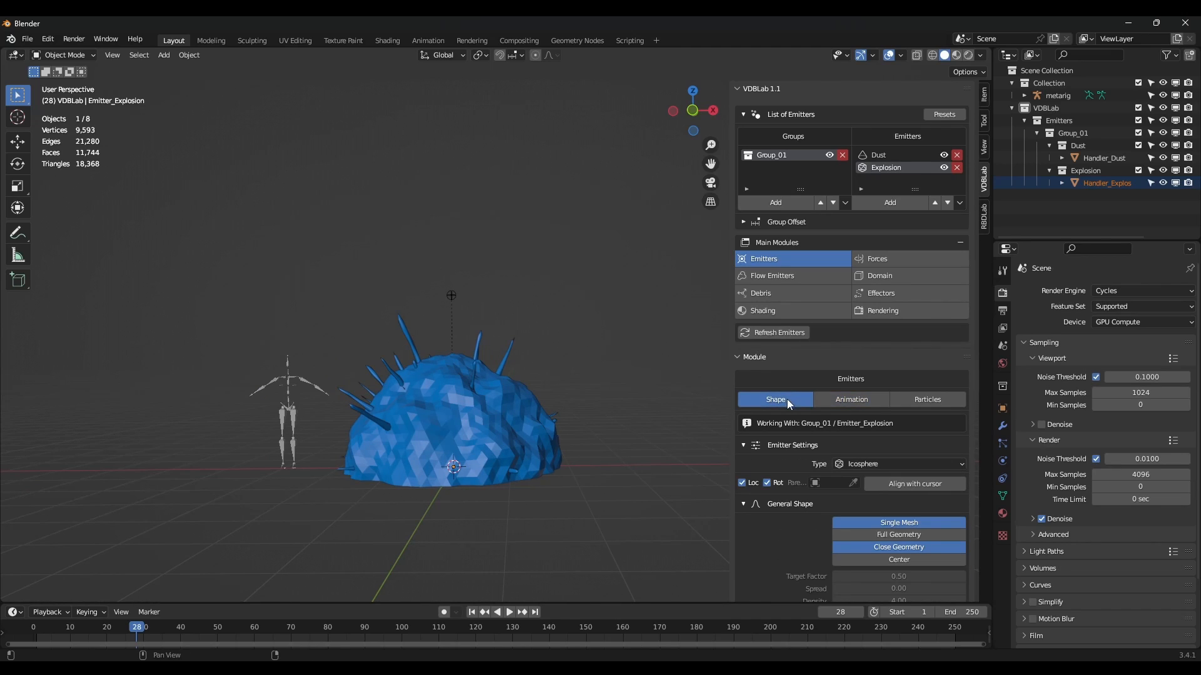
Raise the Explosion's Subdivision to 6 and its Noise Scale to 4.81.
scroll(855, 461, "down", 8)
scroll(855, 460, "down", 1)
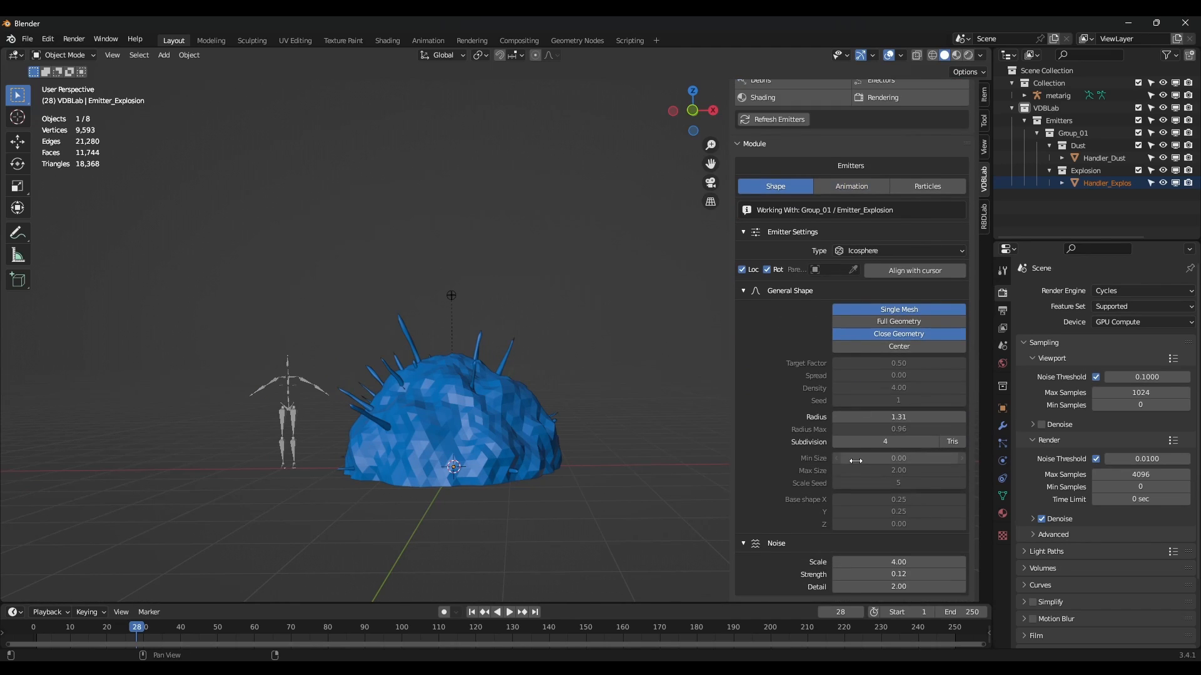
left_click(935, 443)
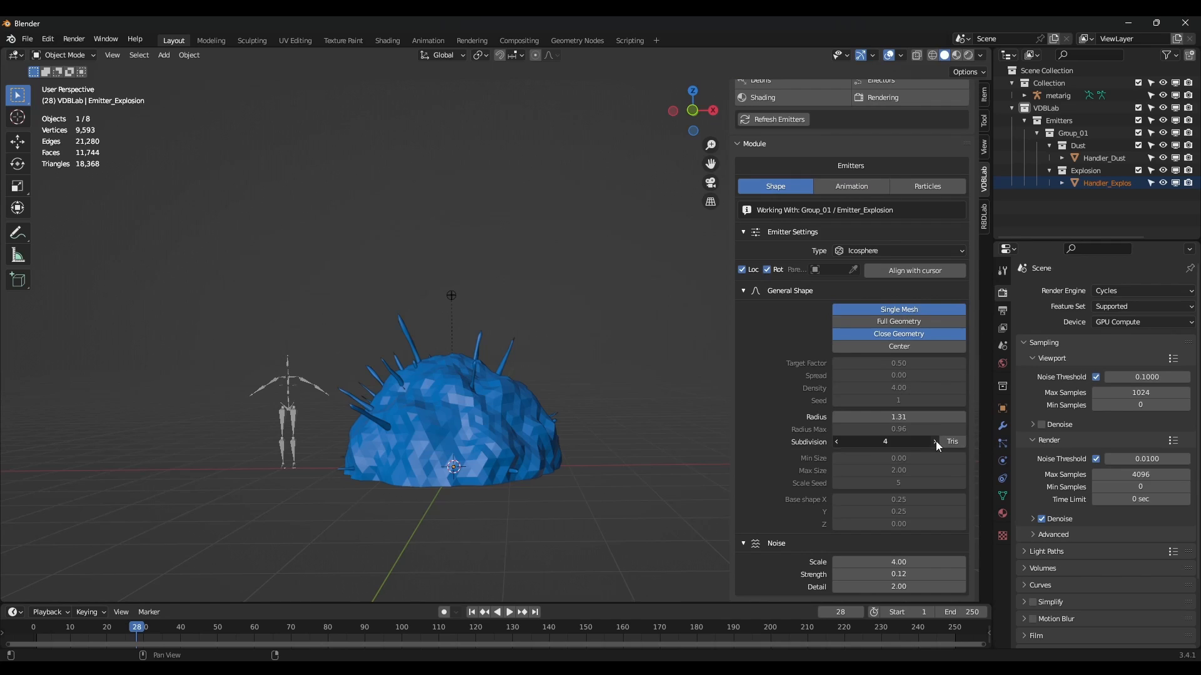
left_click(935, 442)
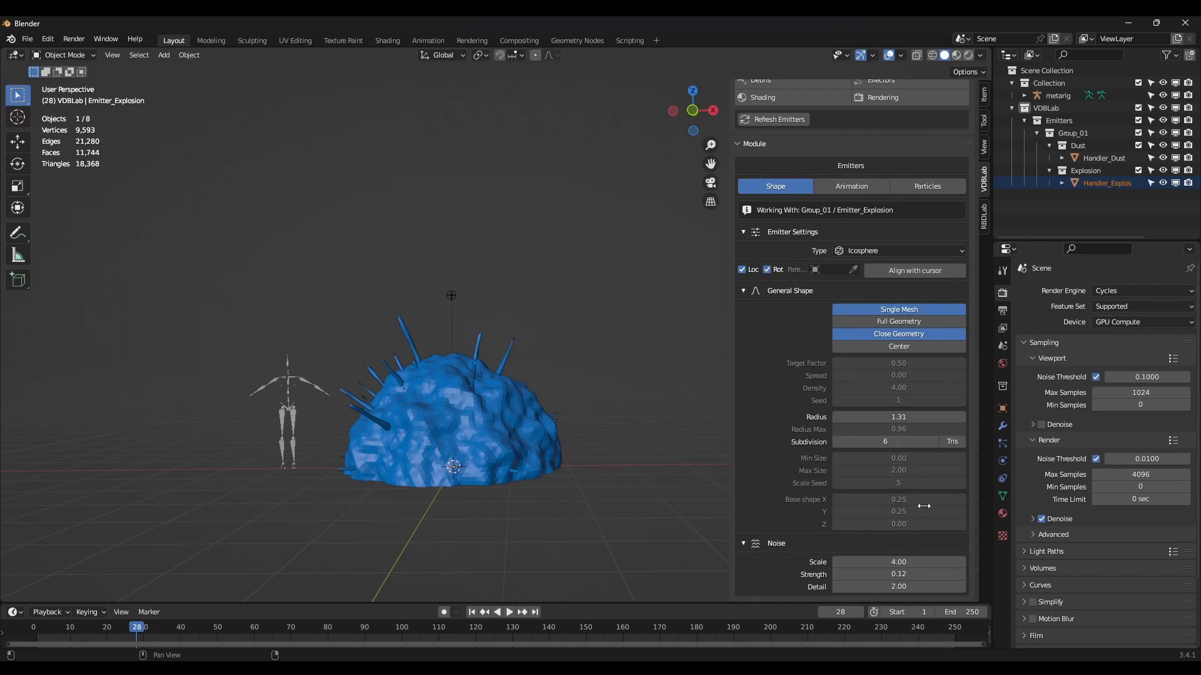
left_click_drag(898, 562, 929, 562)
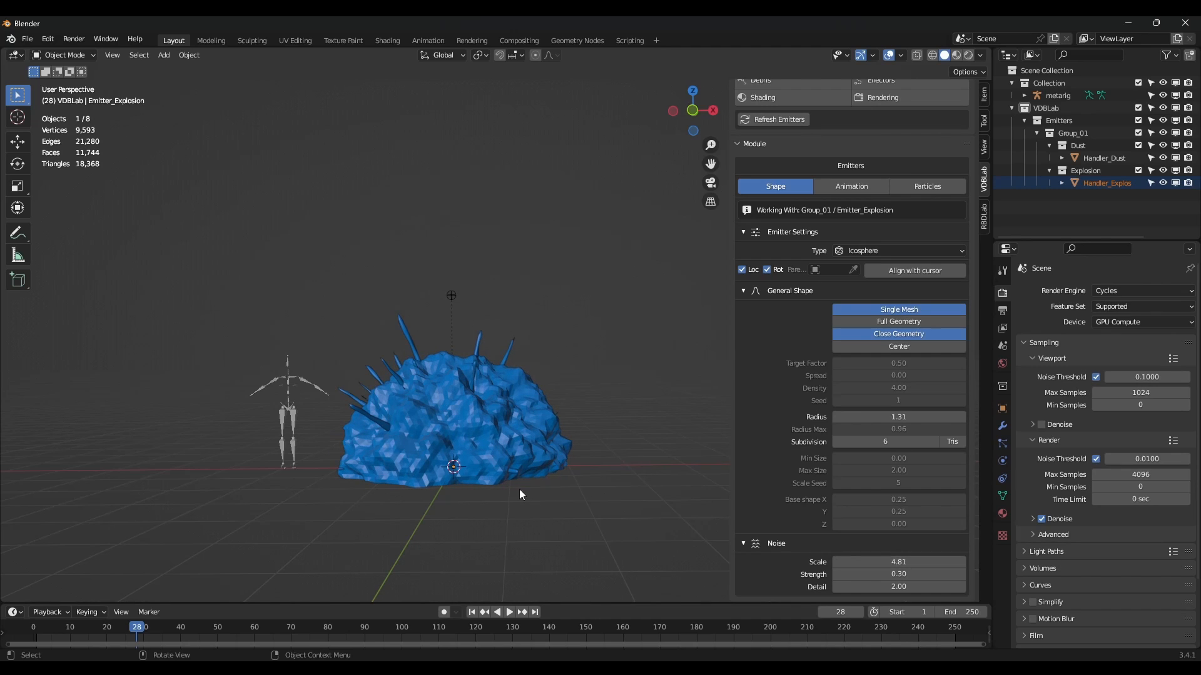
Scrub the timeline back to frame 16 to view the lumpy dome.
left_click_drag(137, 633, 93, 635)
middle_click_drag(450, 418, 569, 366)
scroll(824, 364, "up", 6)
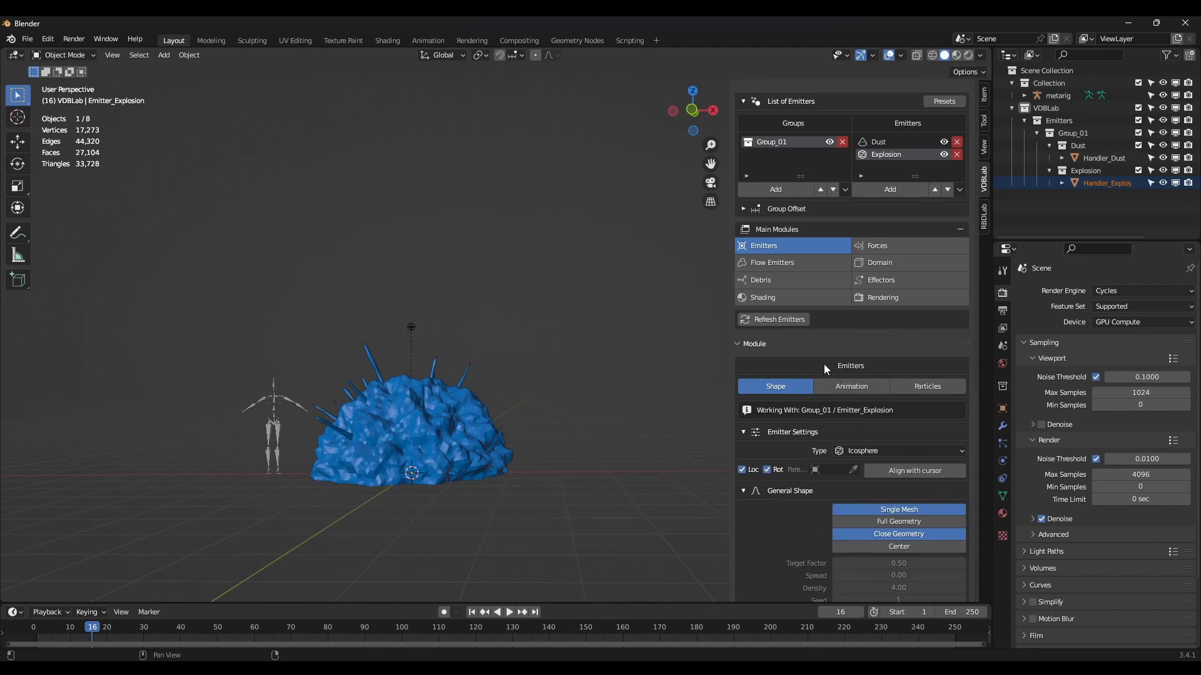
scroll(823, 364, "up", 1)
Add a Smoke flow to the Dust emitter.
left_click(875, 159)
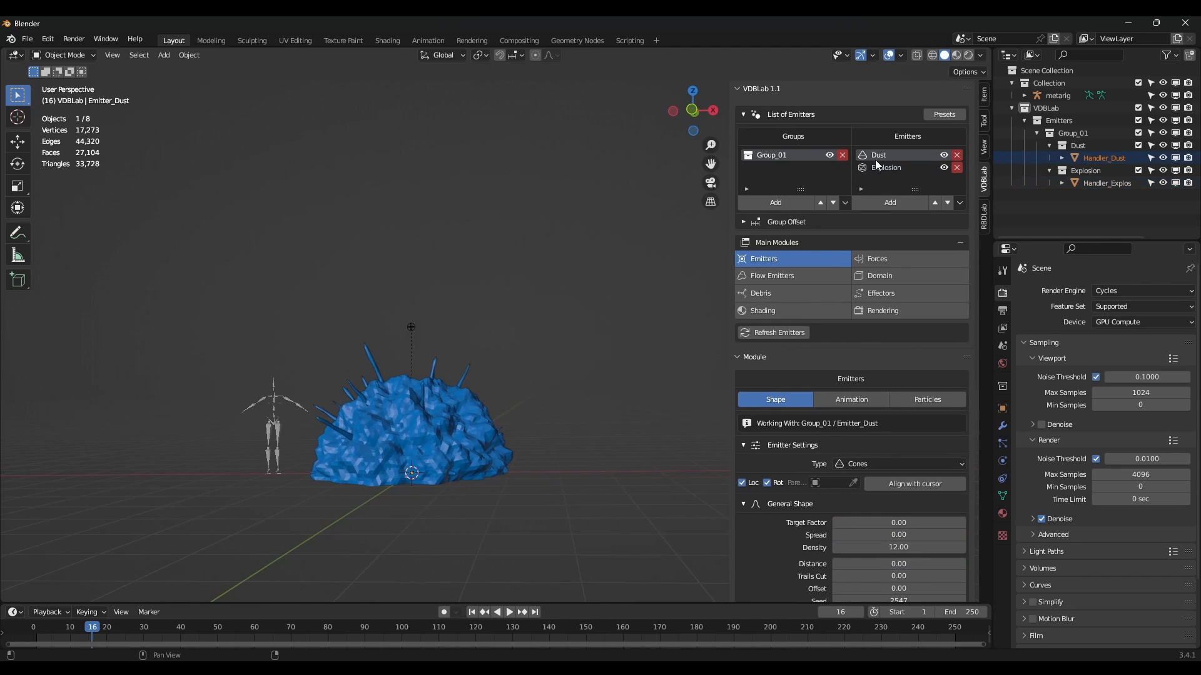
left_click(767, 278)
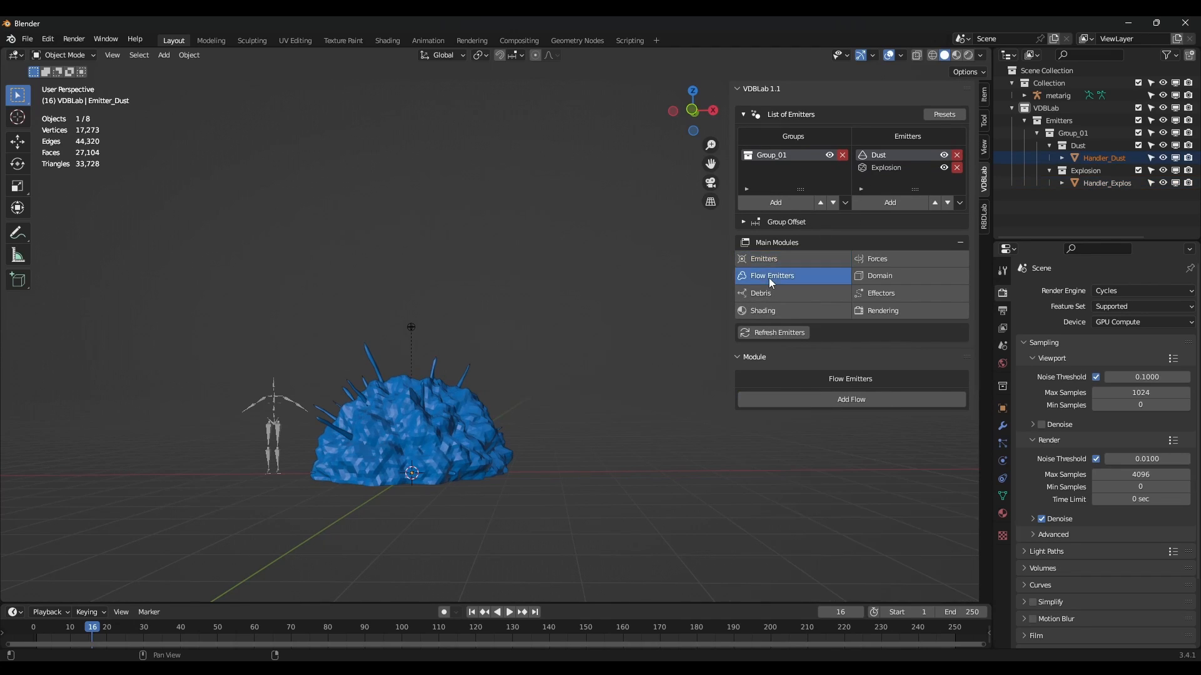
left_click(829, 401)
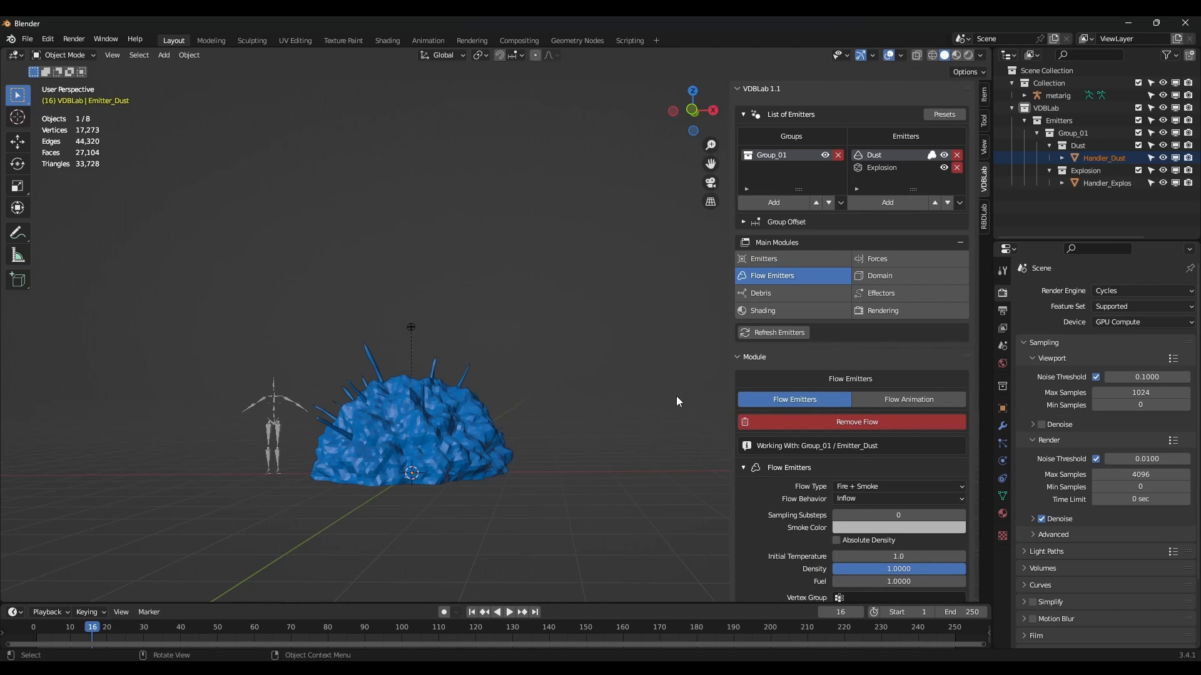
scroll(814, 444, "down", 2)
scroll(813, 443, "down", 2)
left_click(862, 386)
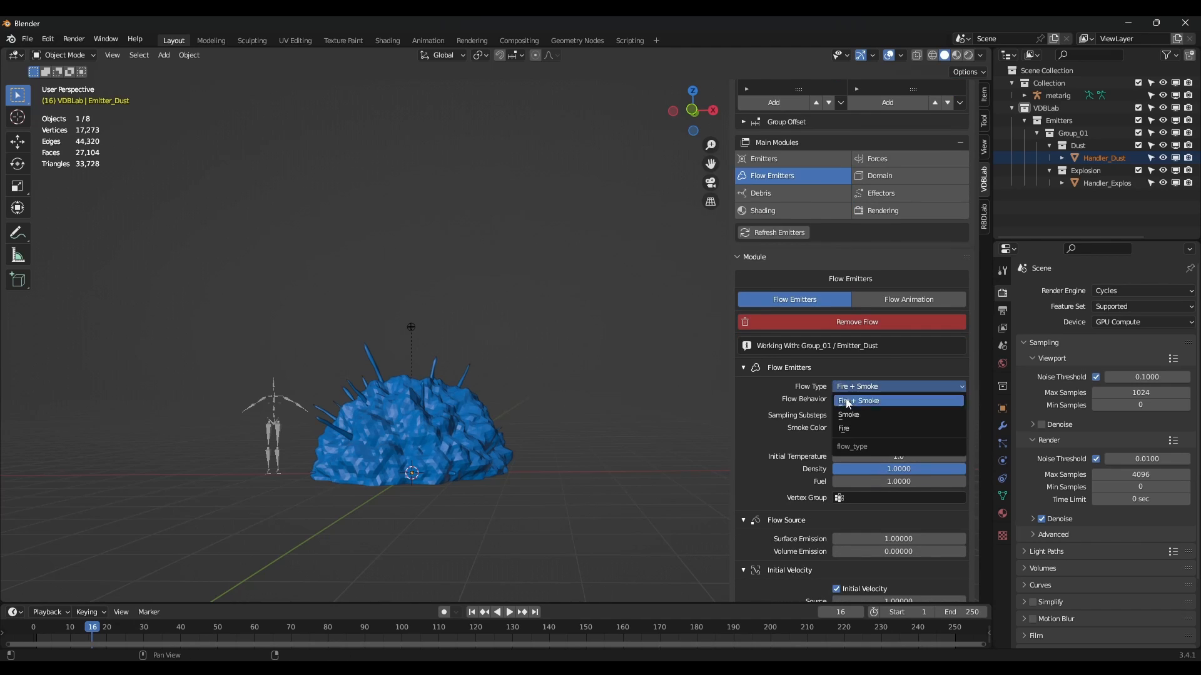
left_click(856, 416)
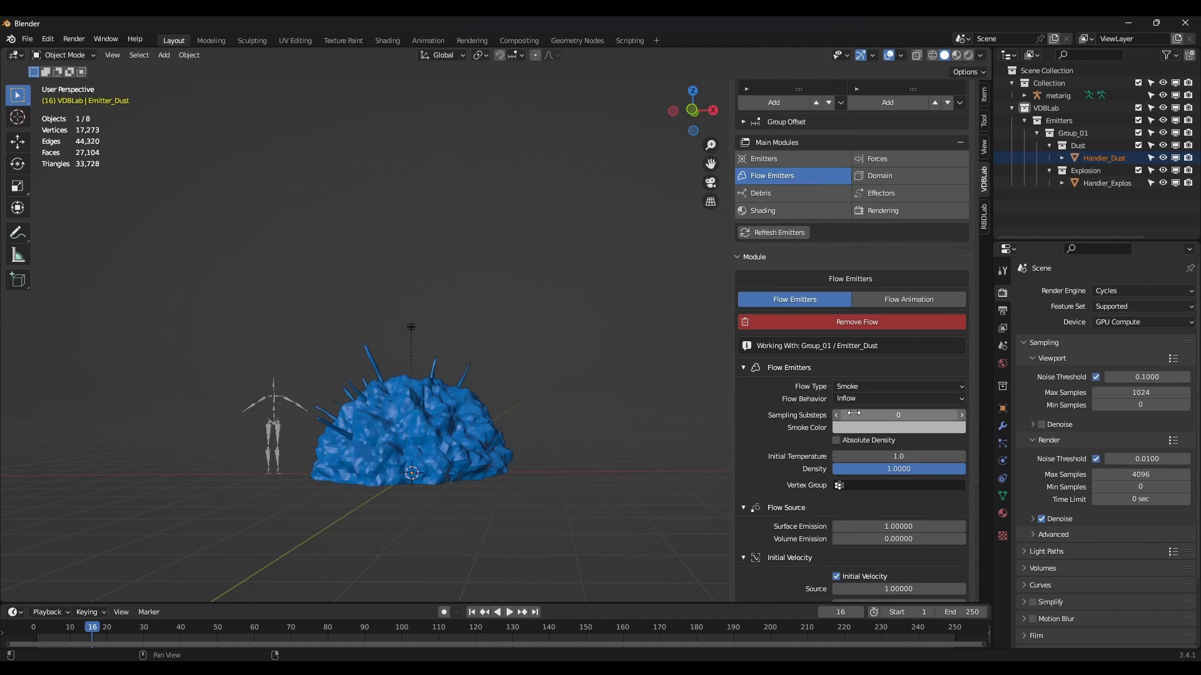
Set the smoke flow's Density 10, Volume Emission 1 and initial velocity Source 0.1.
left_click(903, 469)
key("Return")
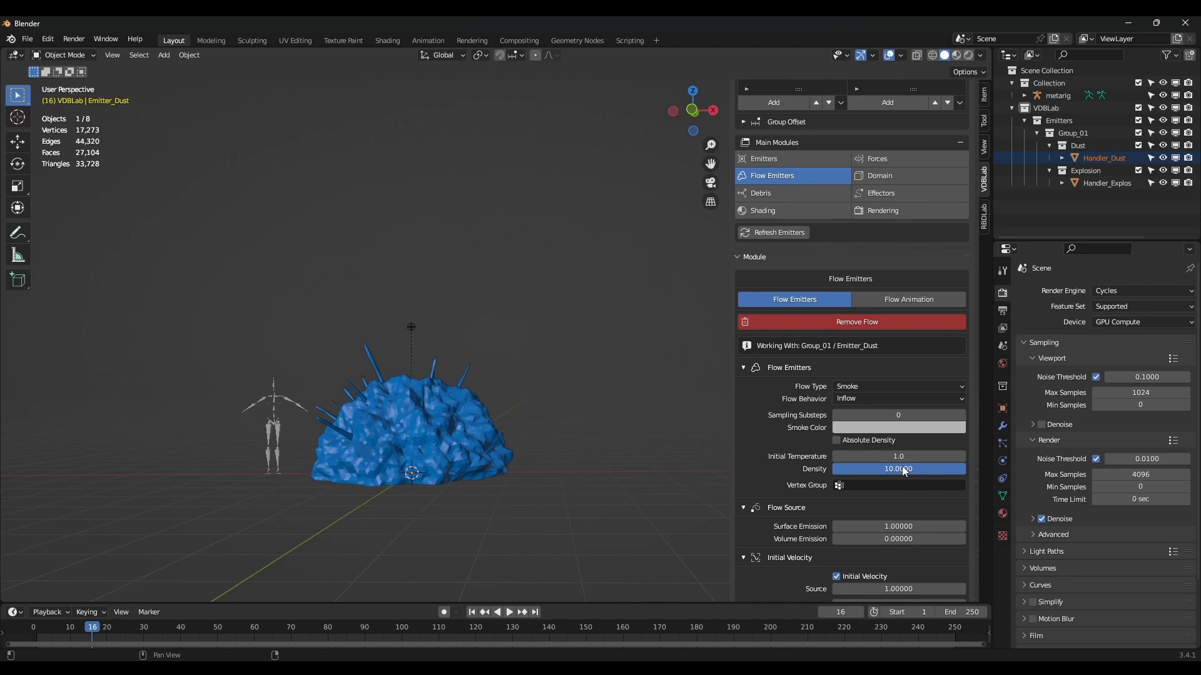
left_click(894, 539)
type("1")
key("Return")
scroll(879, 487, "down", 4)
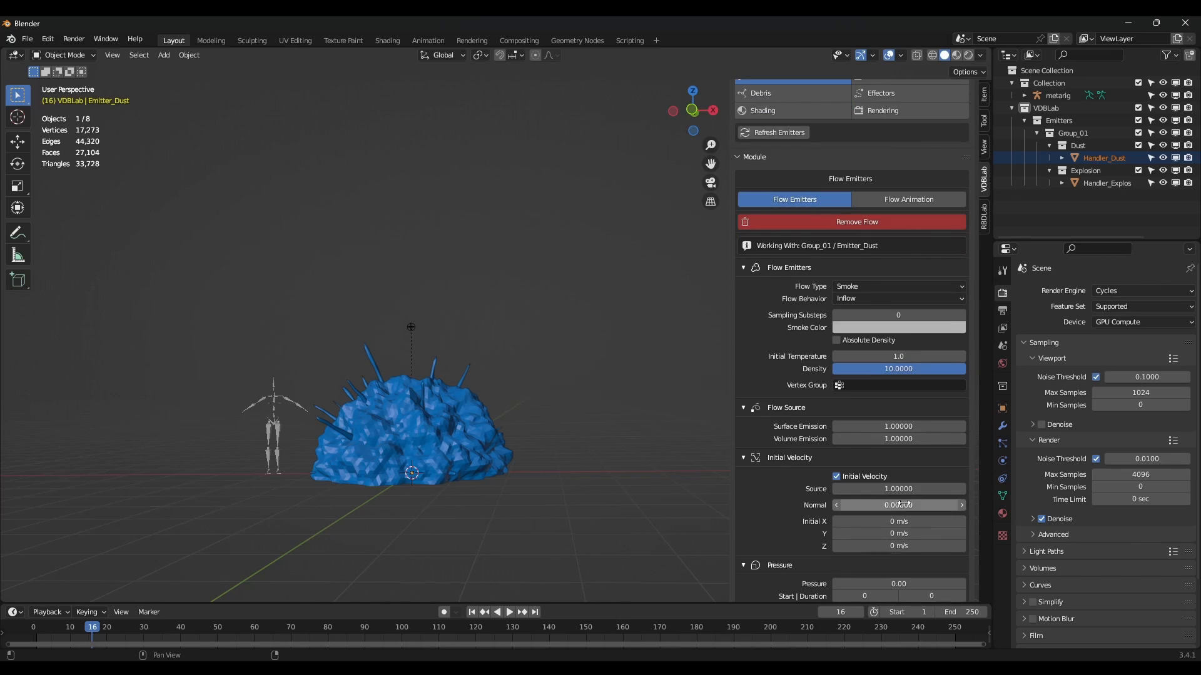
left_click(901, 488)
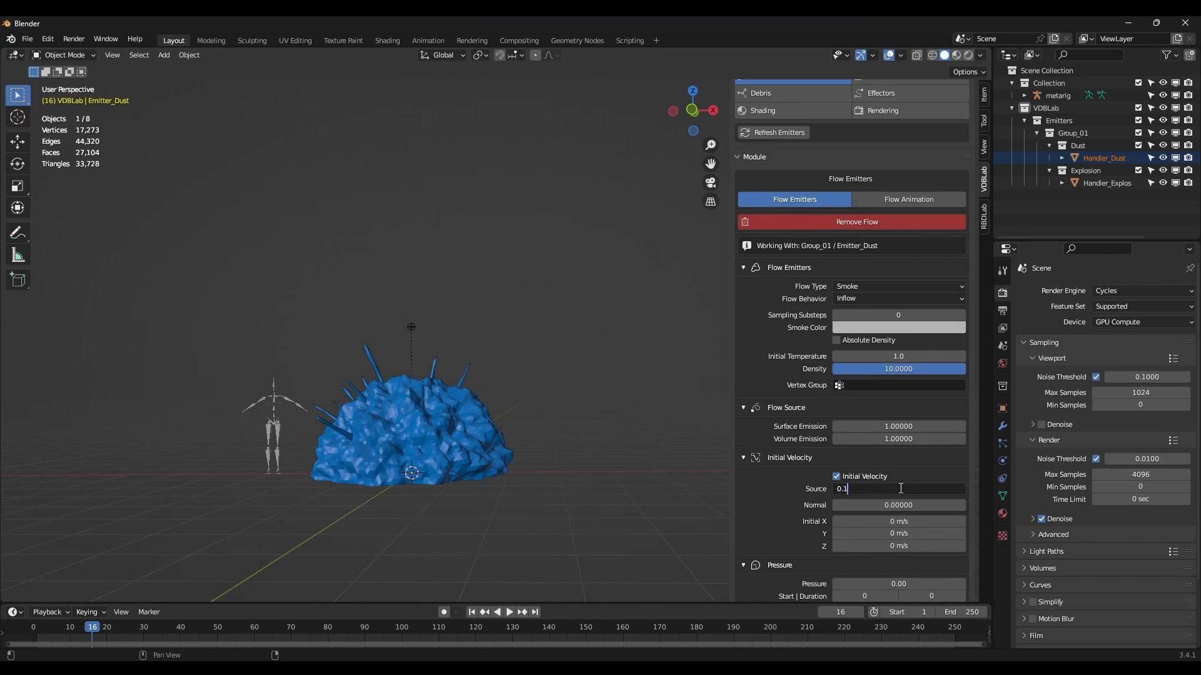
type("0.1")
key("Return")
scroll(873, 465, "up", 5)
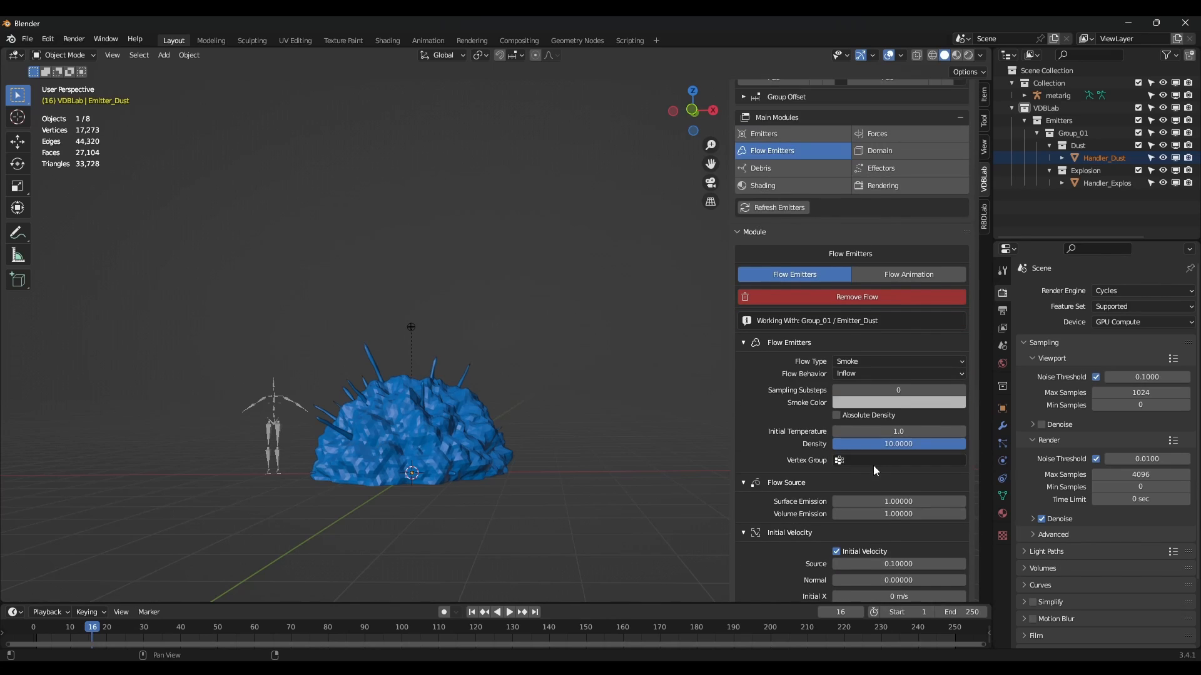
scroll(873, 465, "up", 3)
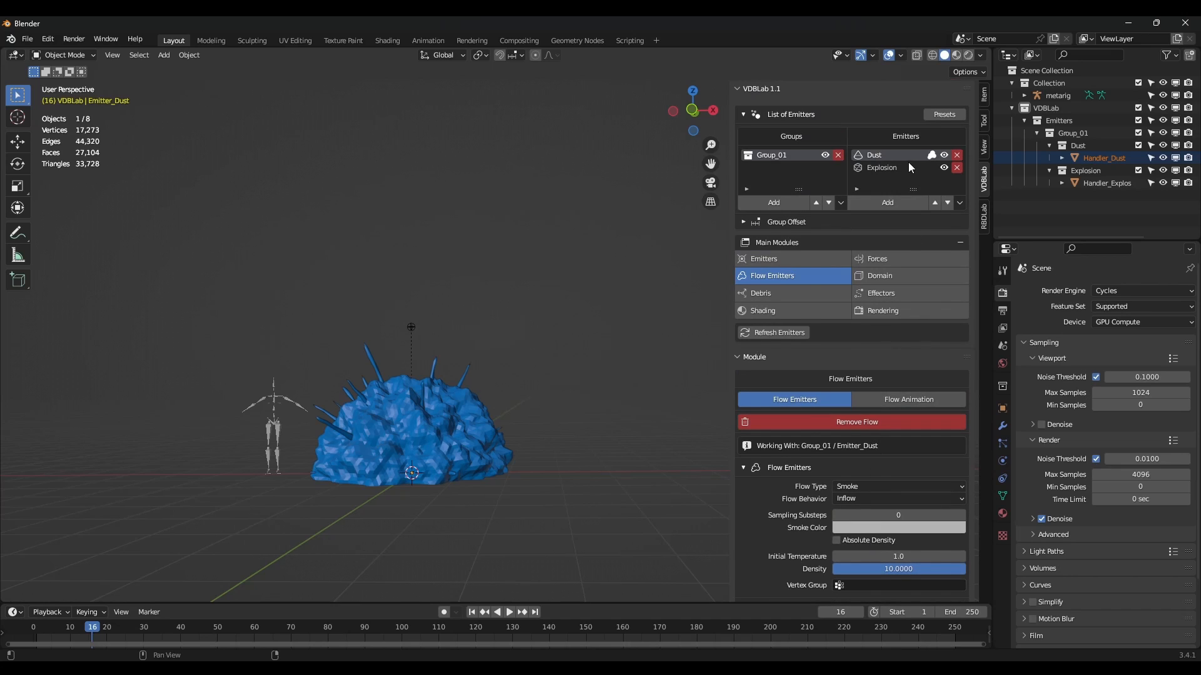
Add a Fire flow to the Explosion emitter.
left_click(883, 167)
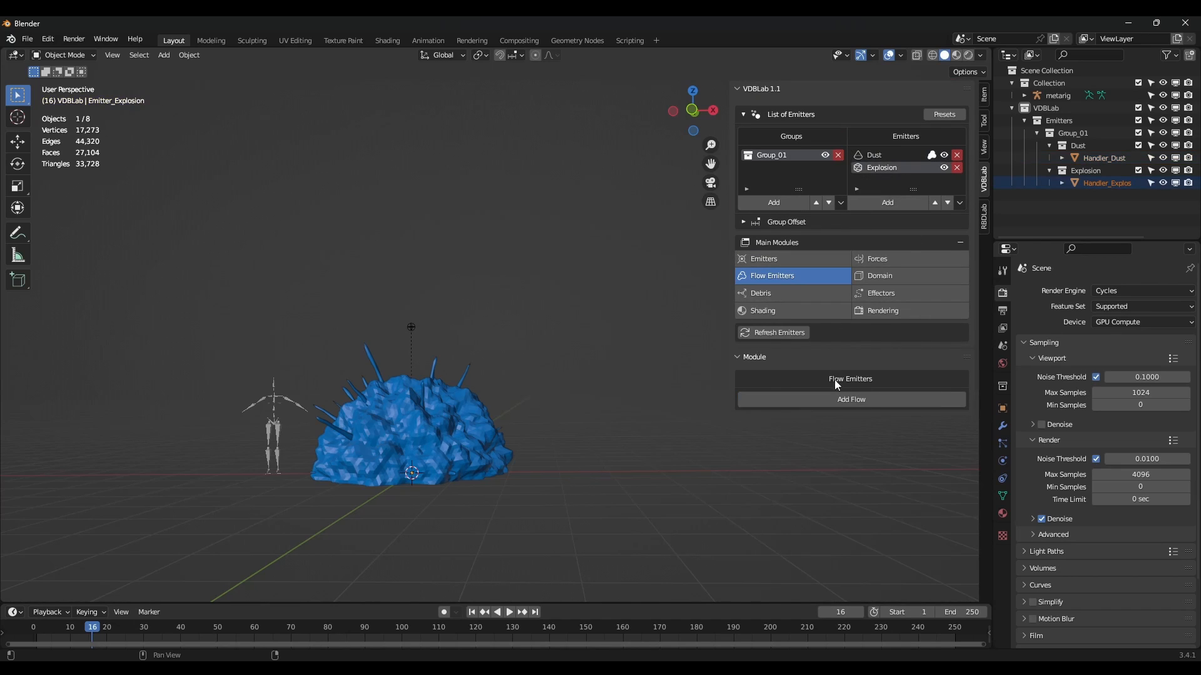
left_click(847, 397)
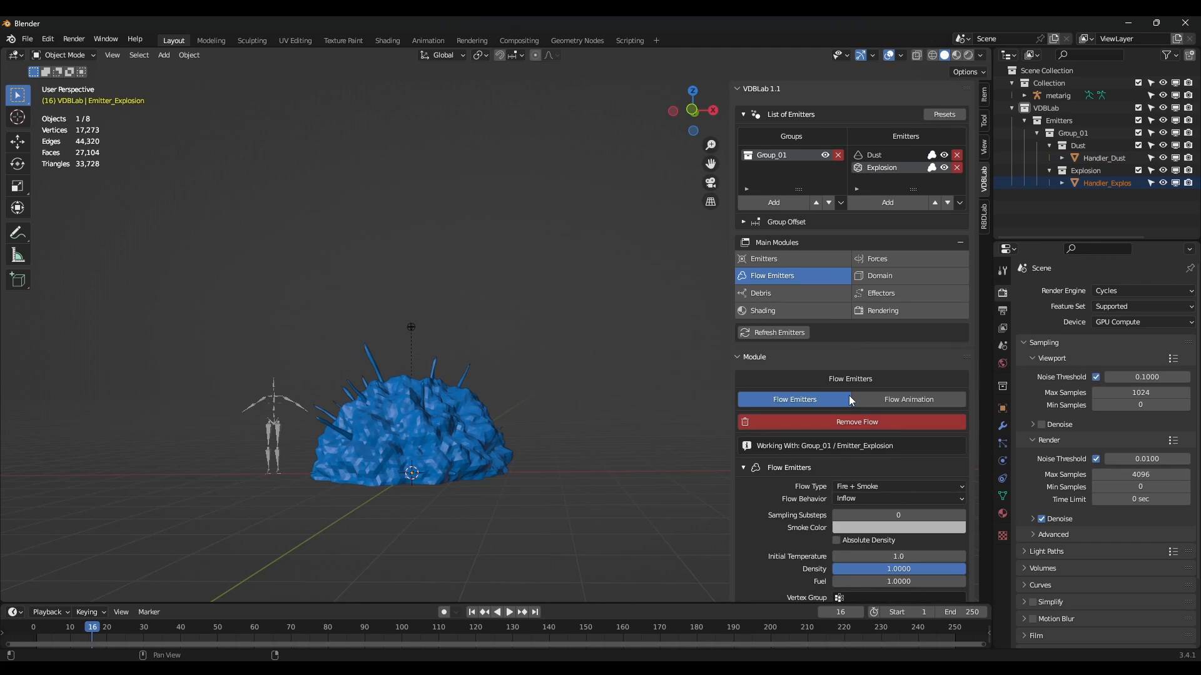
scroll(849, 395, "down", 3)
left_click(862, 412)
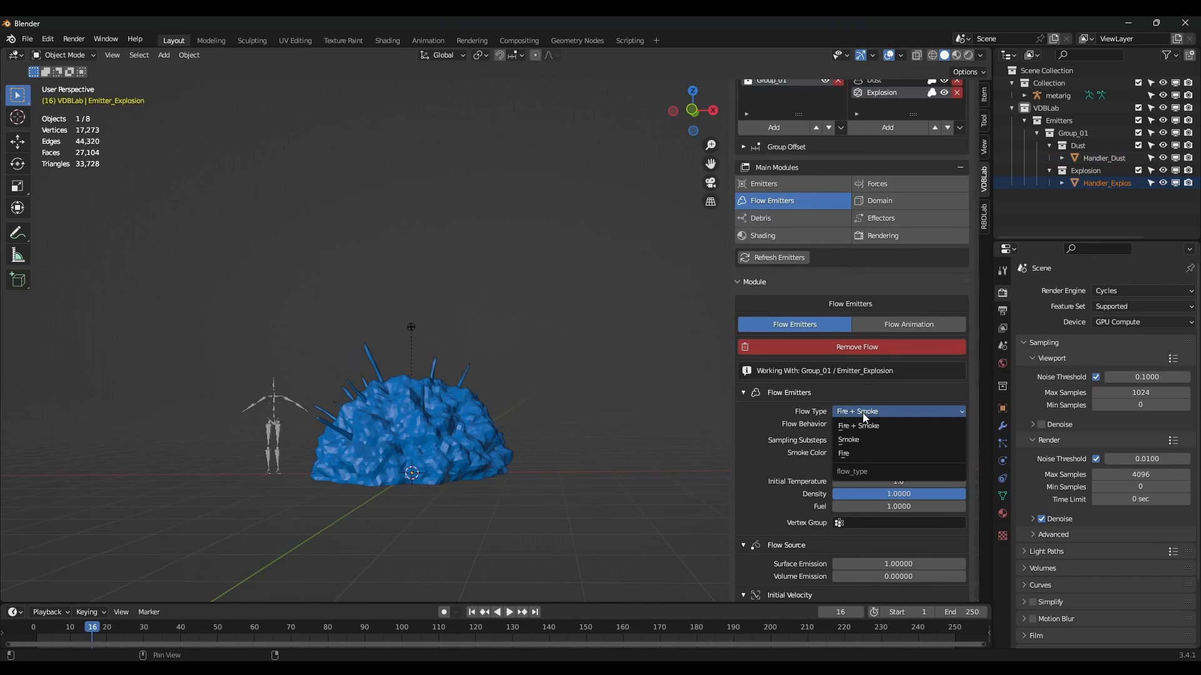
left_click(864, 453)
Set the fire flow's Fuel 3, Volume Emission 1 and initial Z velocity 10 m/s.
scroll(865, 448, "down", 5)
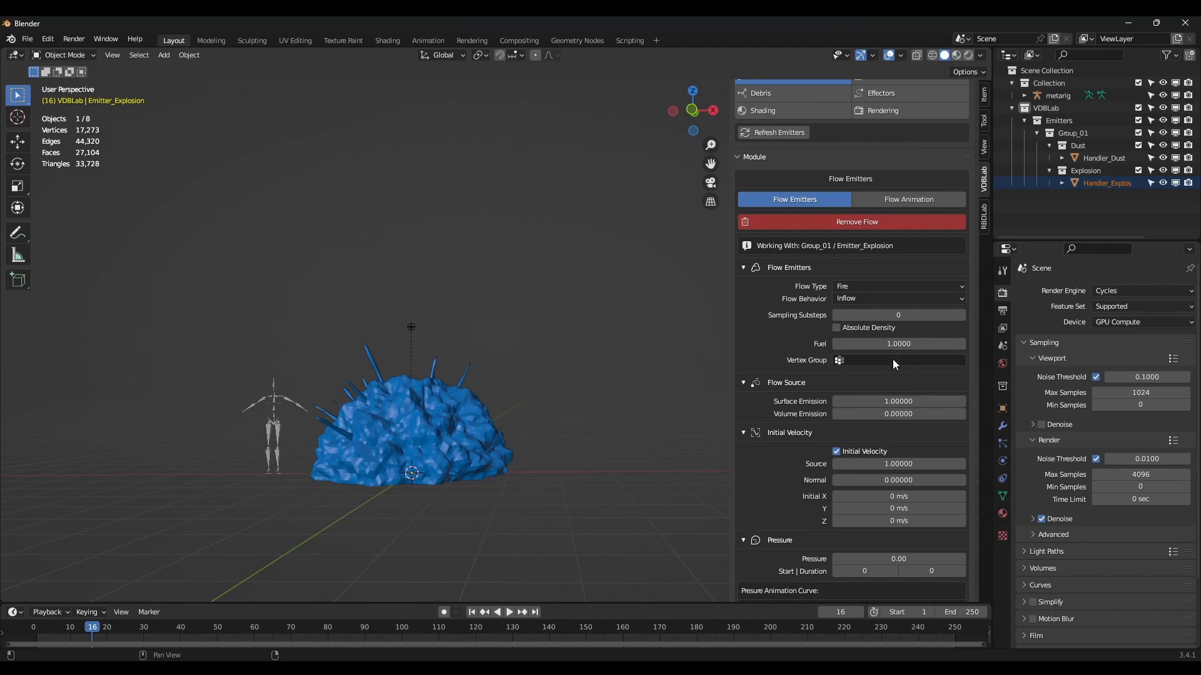
left_click(899, 344)
type("3")
key("Return")
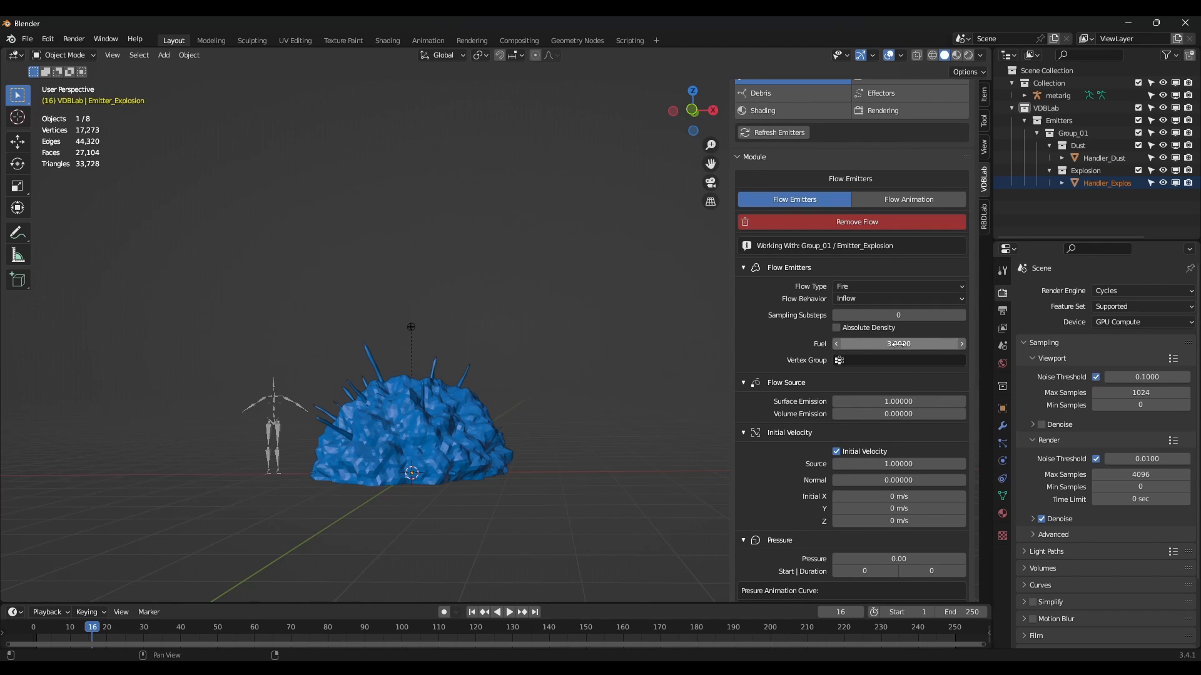
scroll(897, 344, "down", 3)
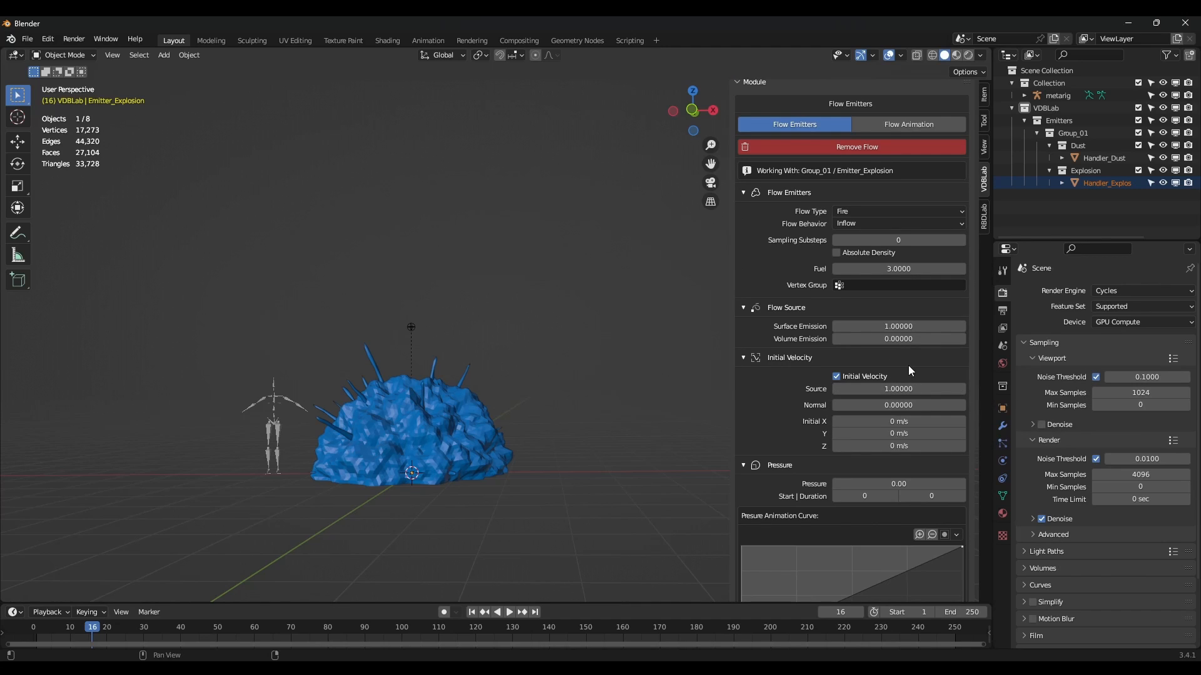
left_click(901, 336)
type("1")
key("Return")
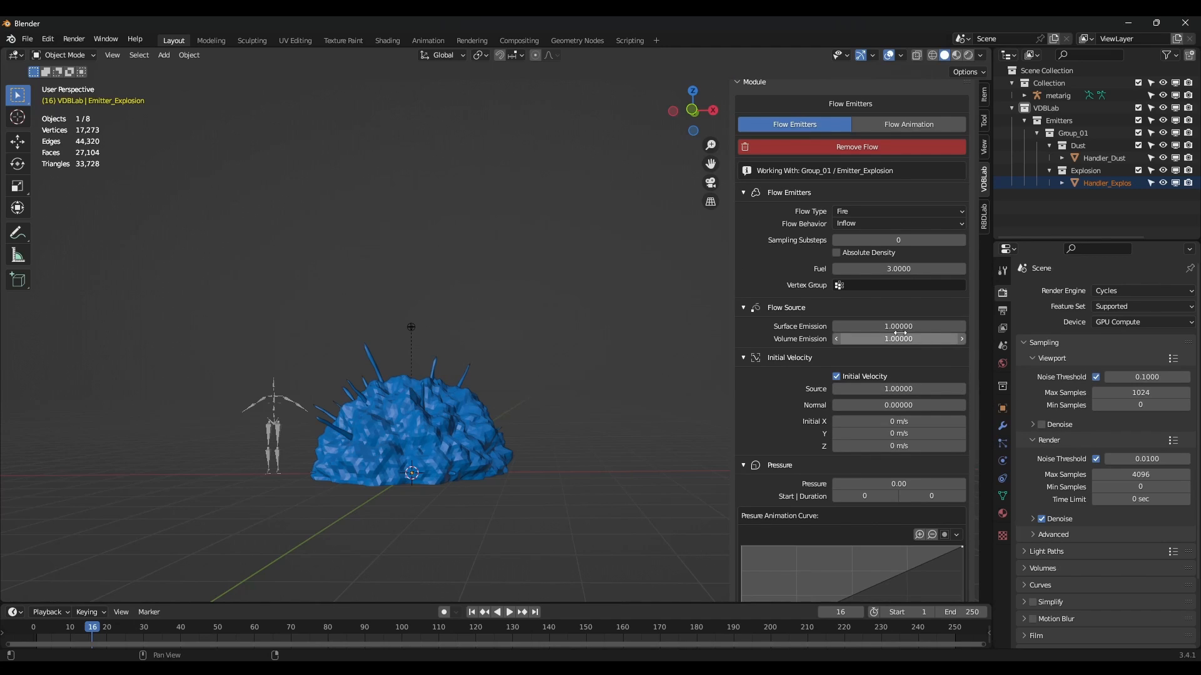
left_click(905, 445)
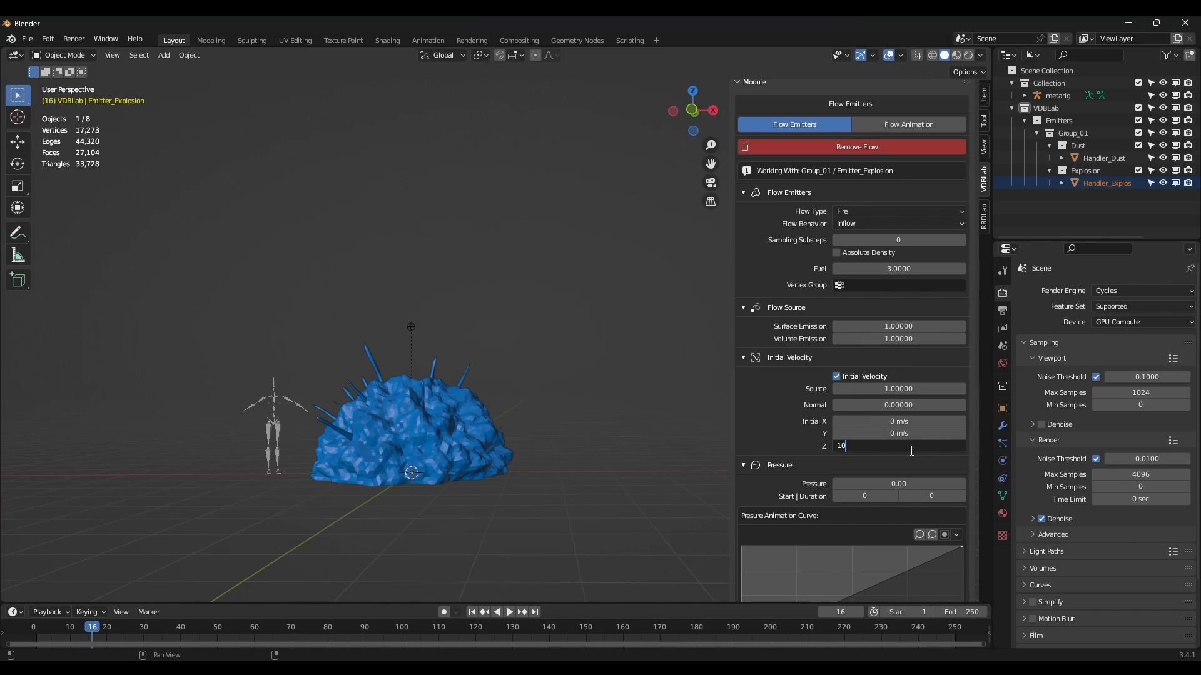
type("10")
key("Return")
scroll(896, 448, "up", 10)
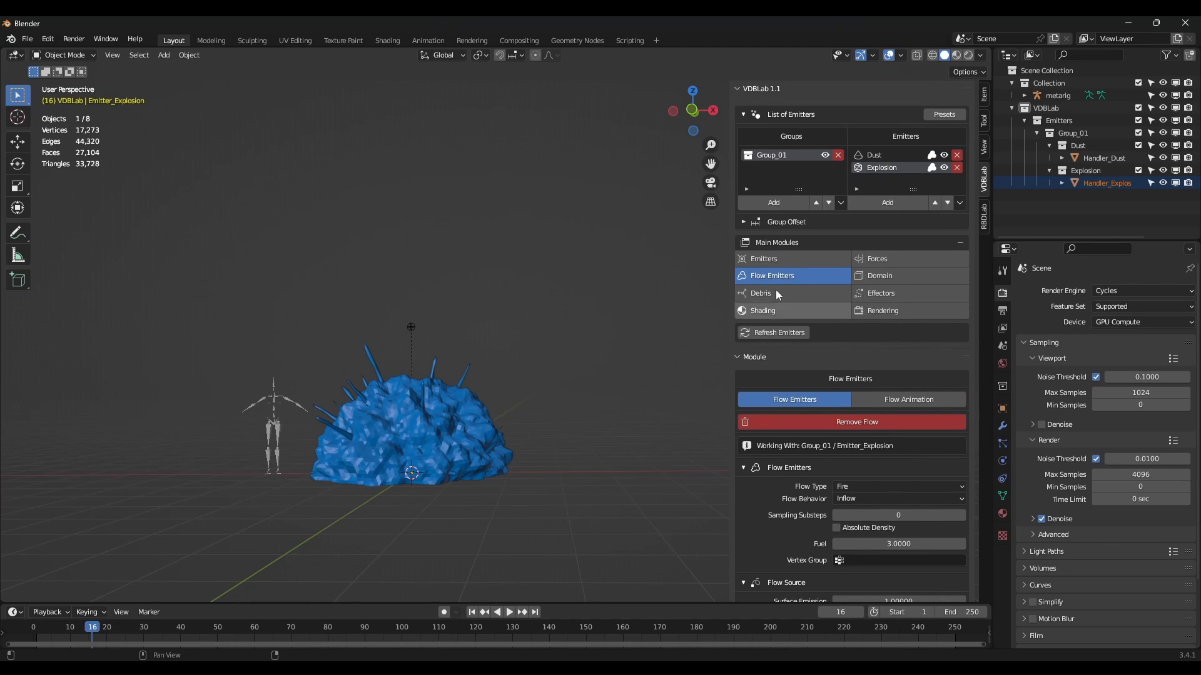
left_click(881, 277)
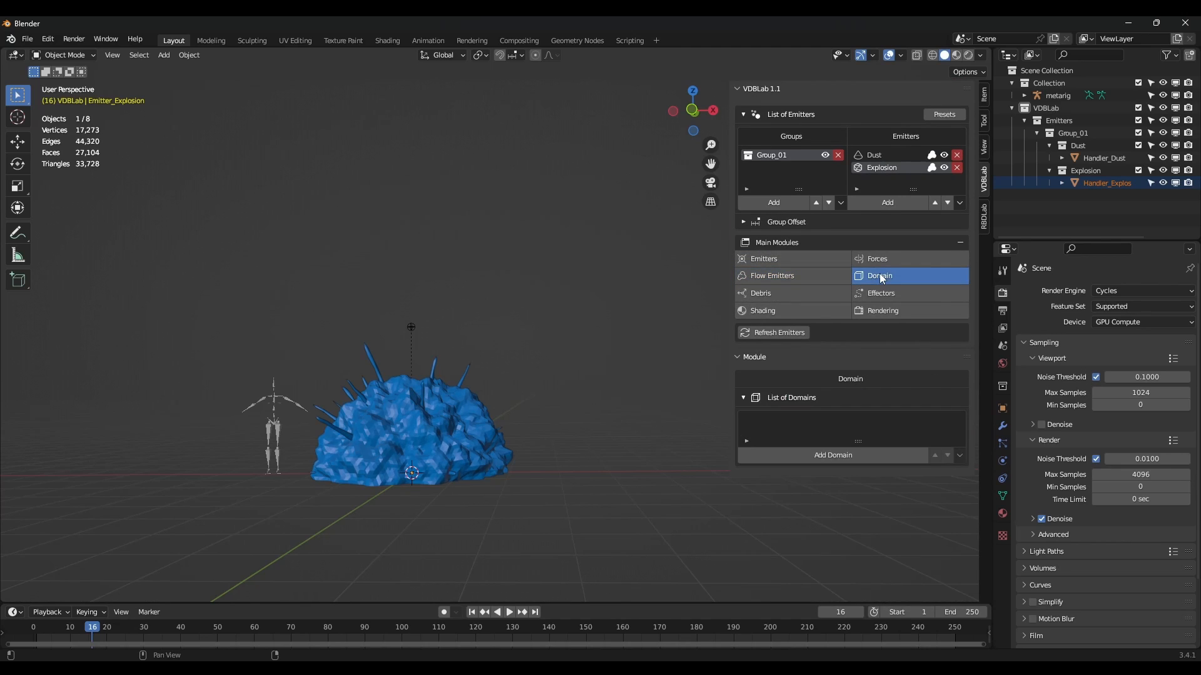
Create a new domain, Domain_Group_01, for Group_01.
left_click(835, 455)
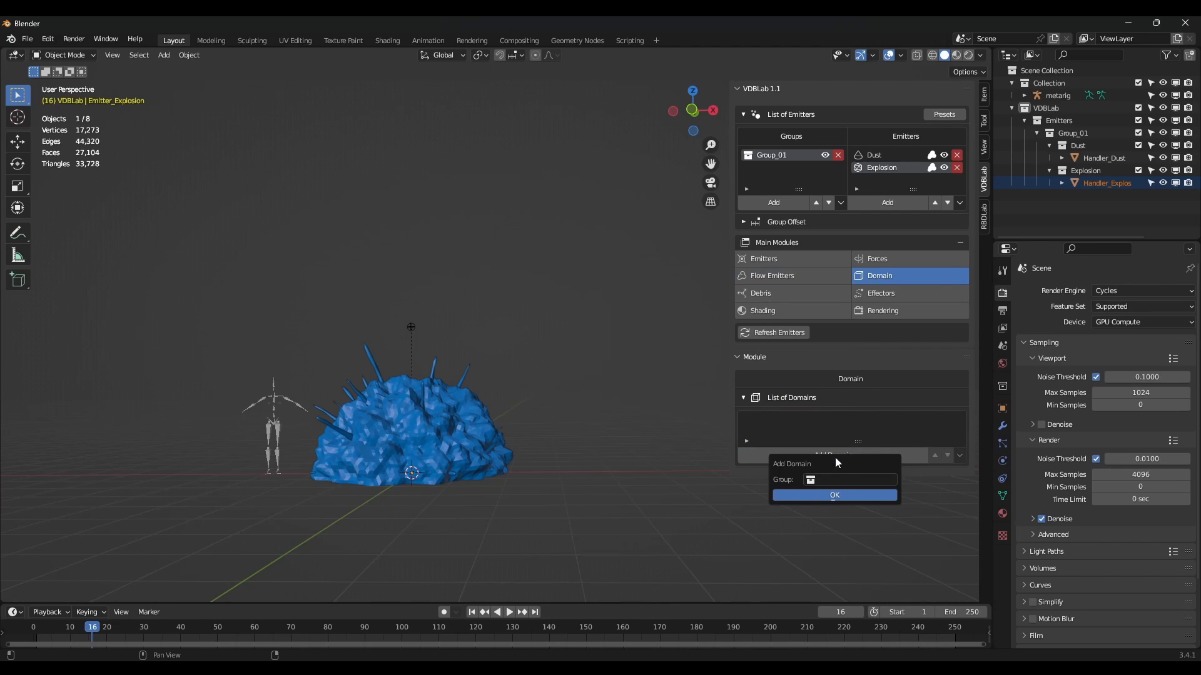
left_click(838, 480)
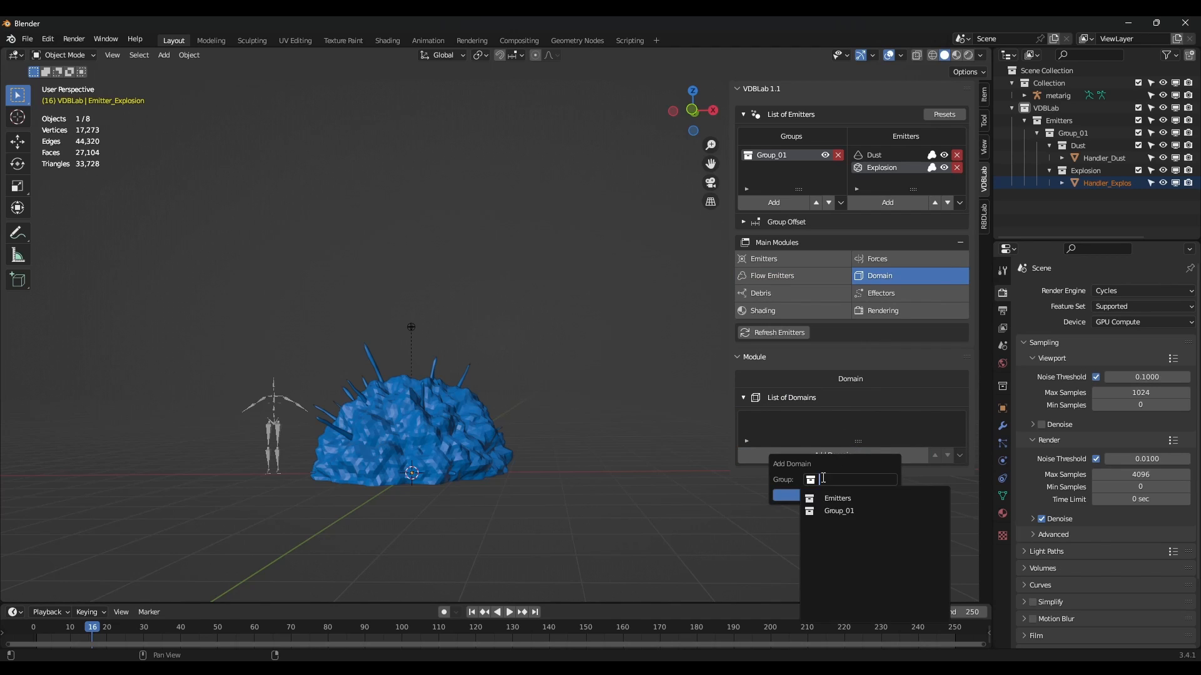
left_click(844, 511)
left_click(843, 495)
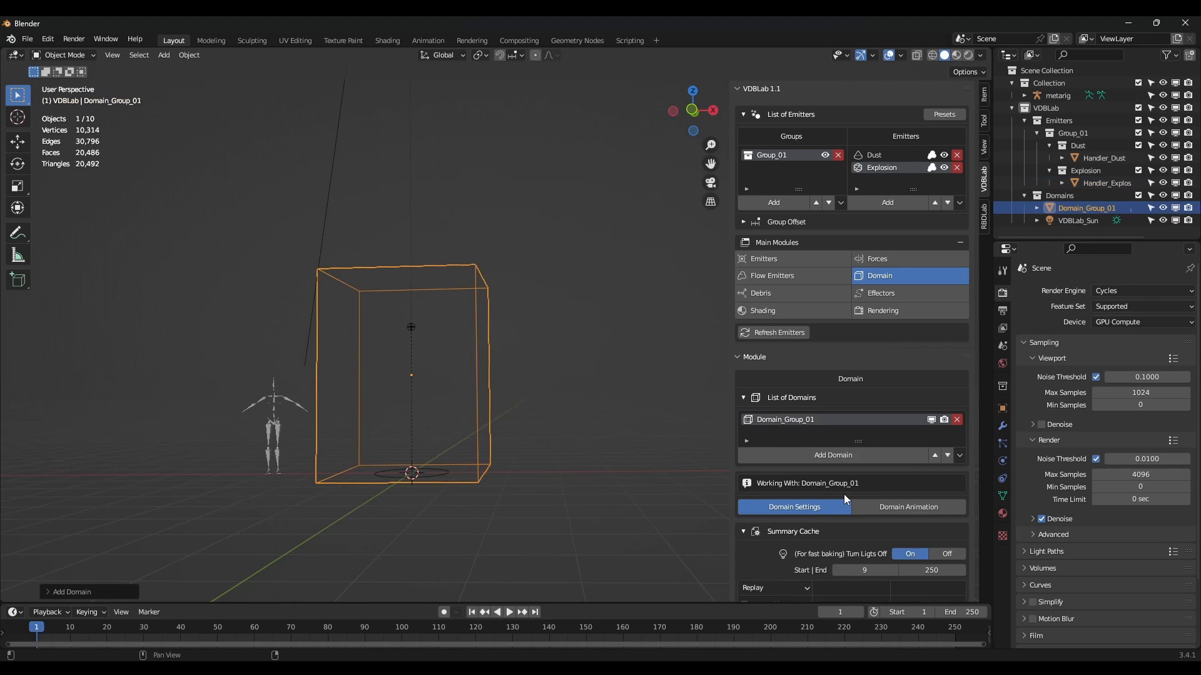
Raise the domain's resolution from 32 to 64.
scroll(534, 362, "down", 2)
mouse_move(557, 359)
middle_mouse_down("shift")
mouse_move(597, 336)
mouse_move(546, 358)
middle_mouse_up("shift")
scroll(817, 411, "down", 7)
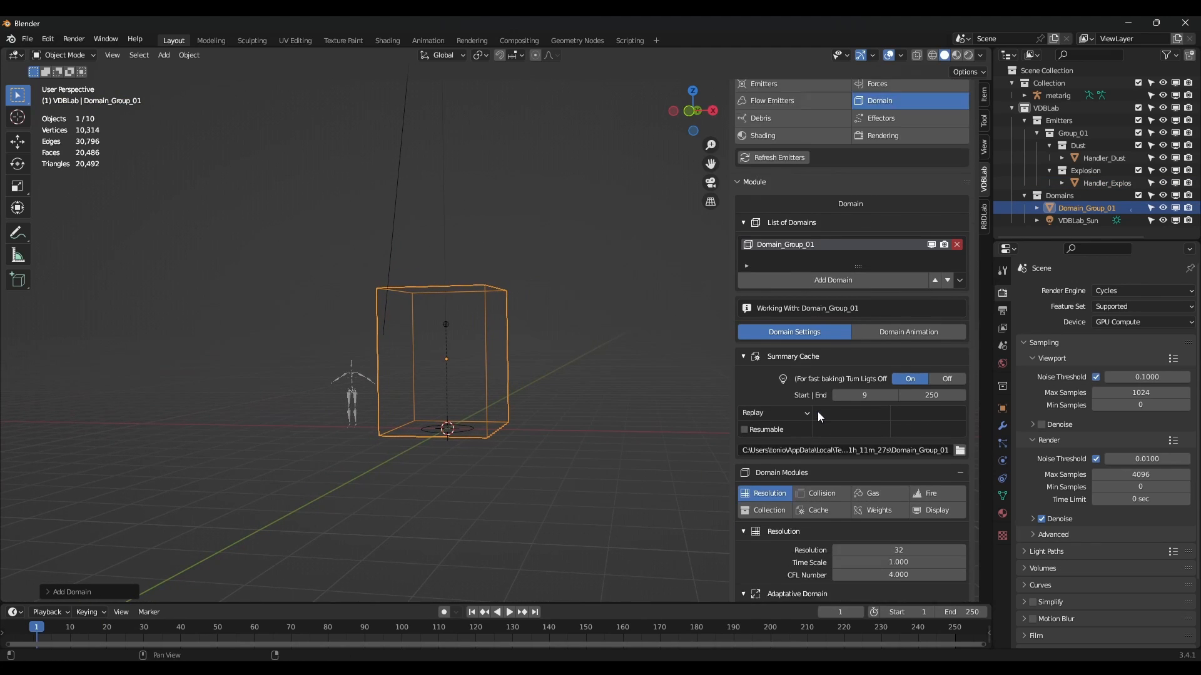
scroll(817, 412, "down", 3)
left_click(894, 474)
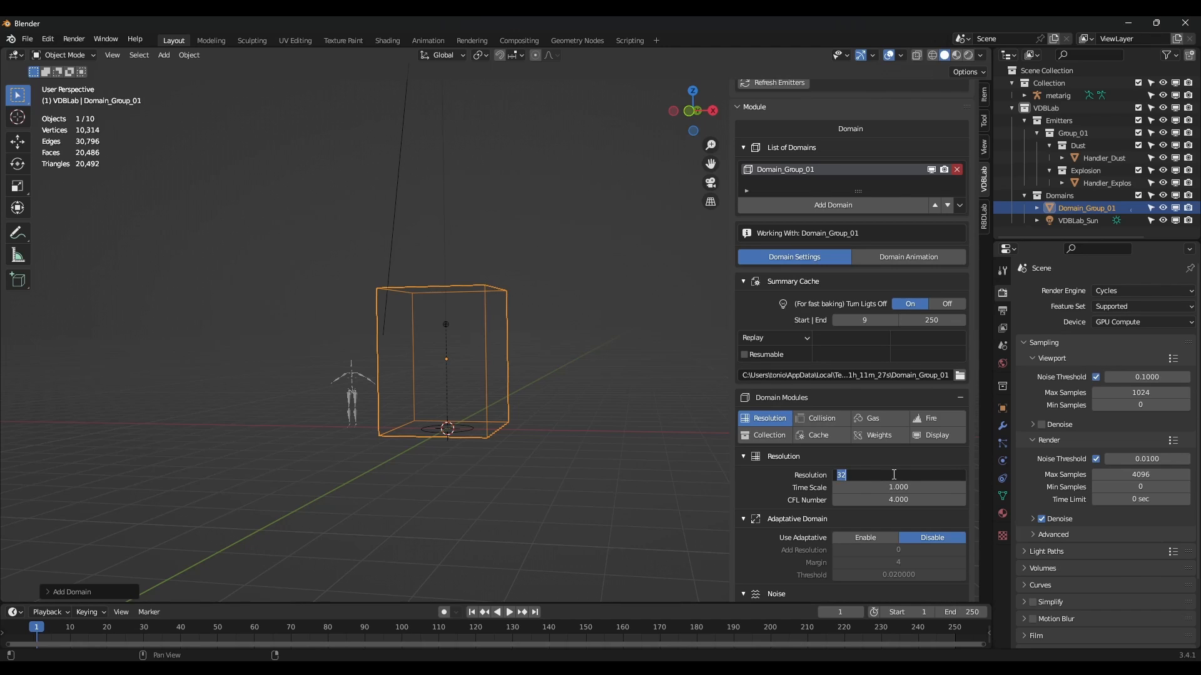
key("Return")
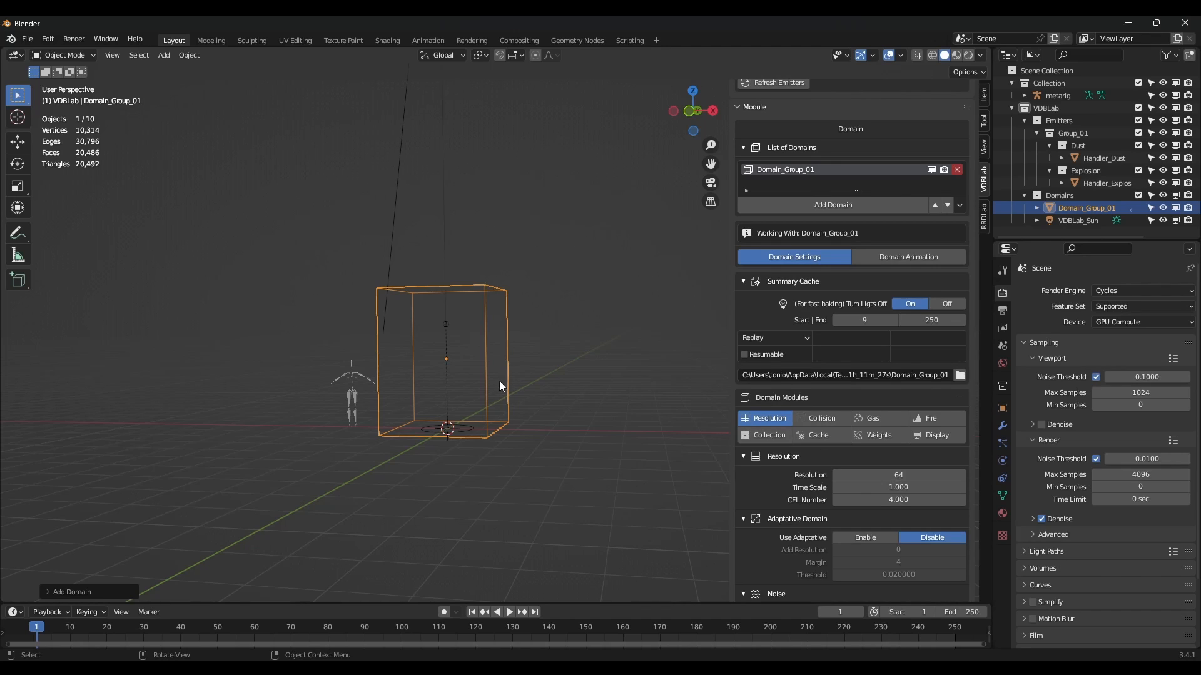
In Edit Mode, scale the domain box wider in X and Y only.
key("Tab")
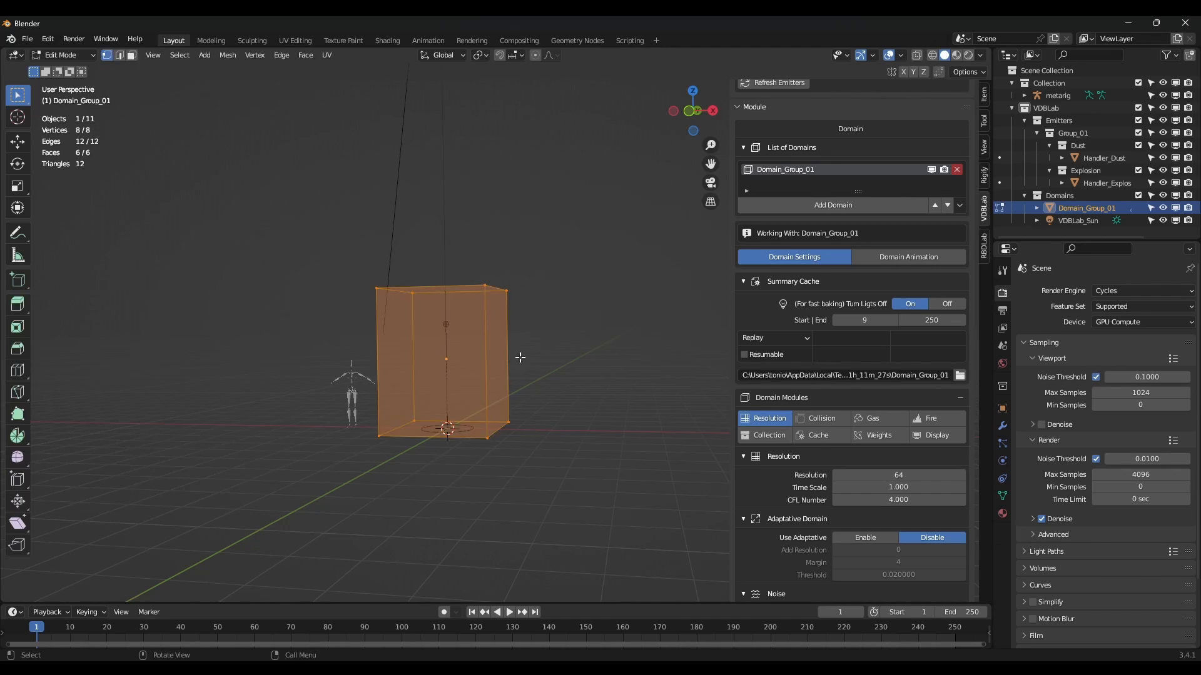
middle_click_drag(517, 357, 507, 369)
key("s")
key("shift+z")
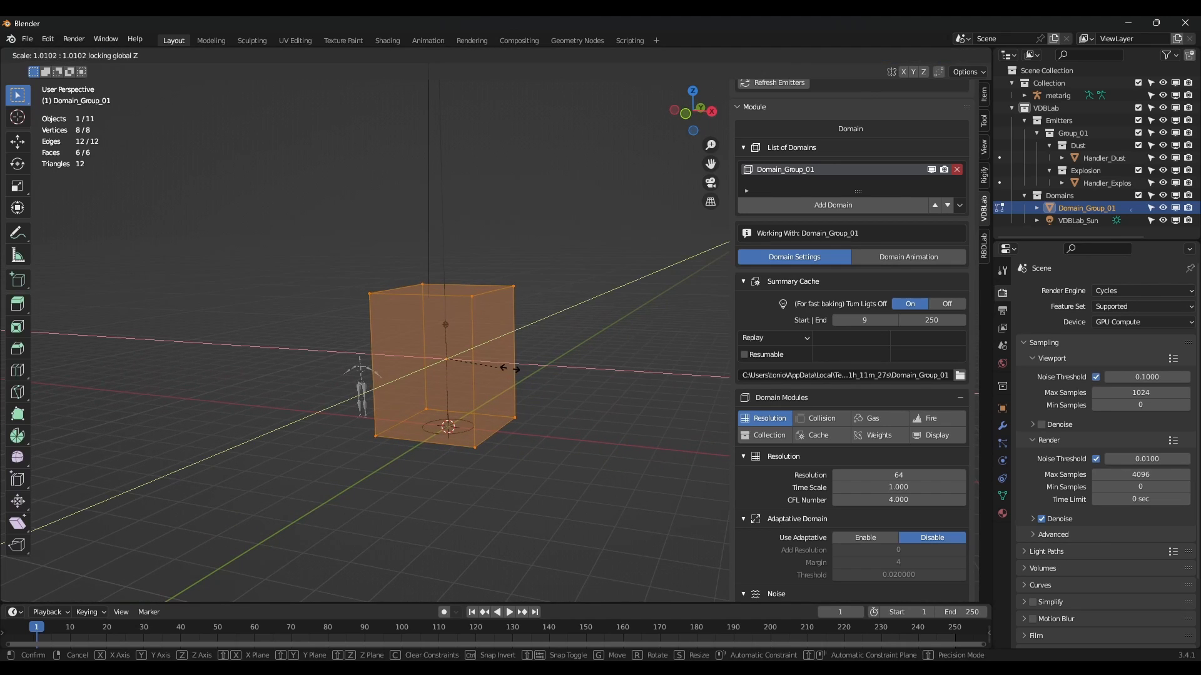
left_click(596, 400)
Raise the box's four top vertices about 4 m along Z.
middle_click_drag(475, 354, 432, 352)
left_click_drag(197, 208, 597, 333)
key("g")
key("z")
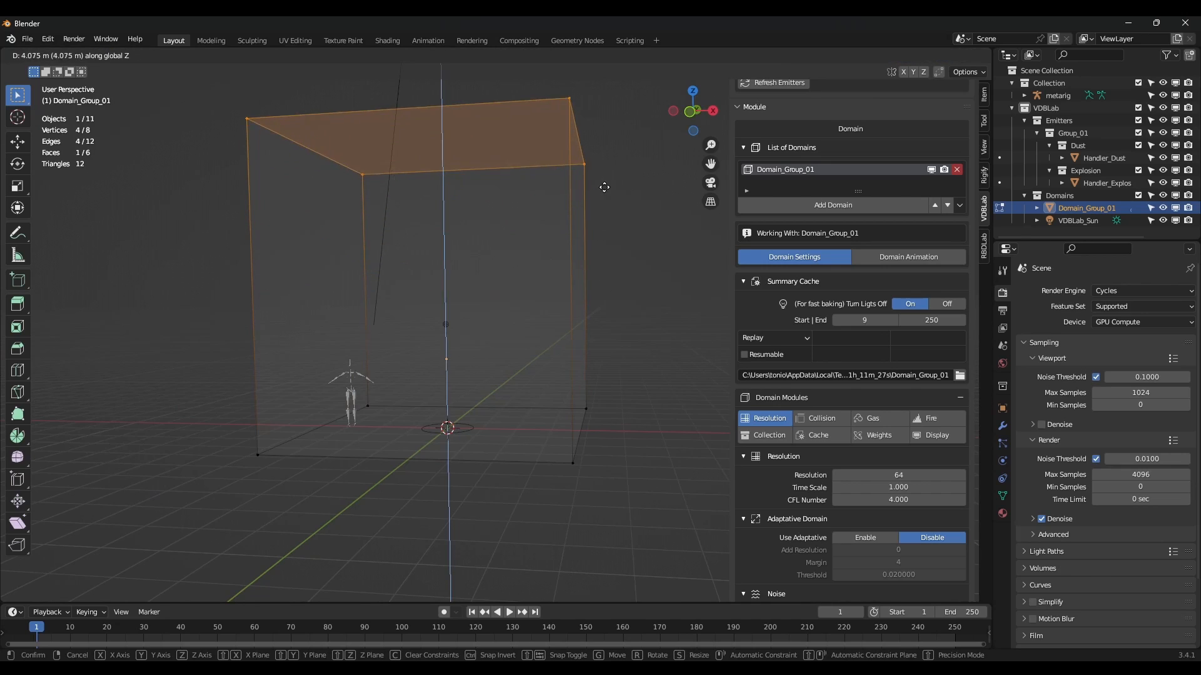
left_click(599, 284)
scroll(851, 375, "down", 3)
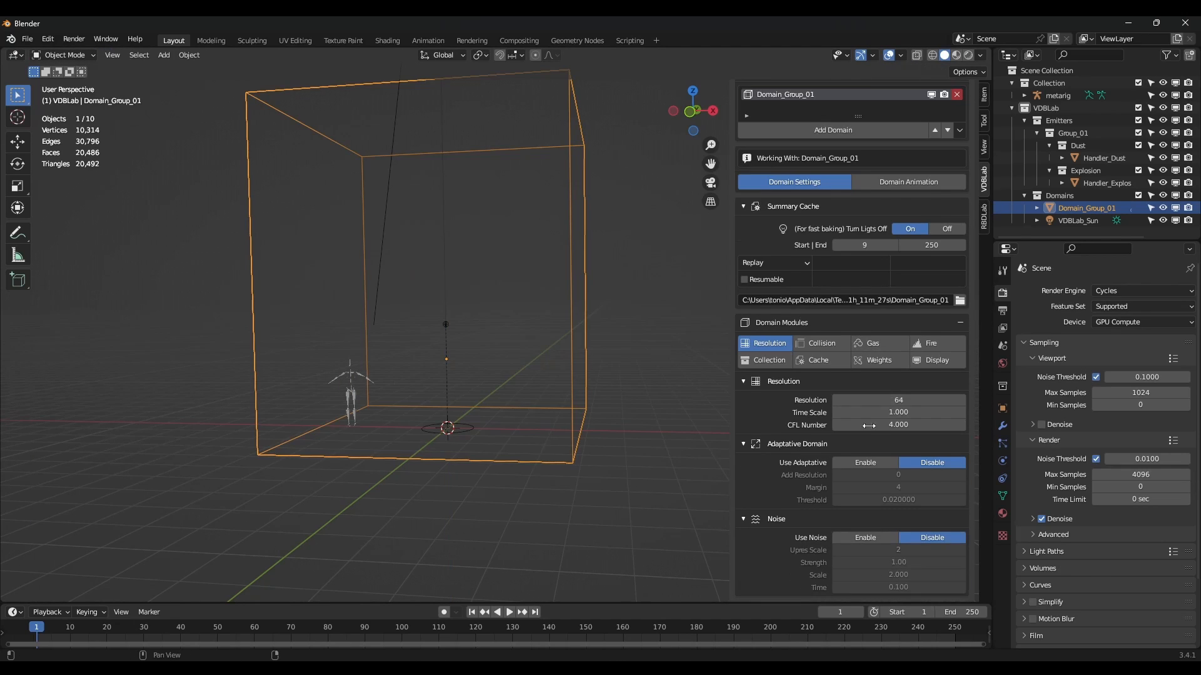
Enable Use Adaptive with threshold 0.00001, then set Fire flame smoke 8 and vorticity 0.1.
left_click(874, 460)
left_click(897, 499)
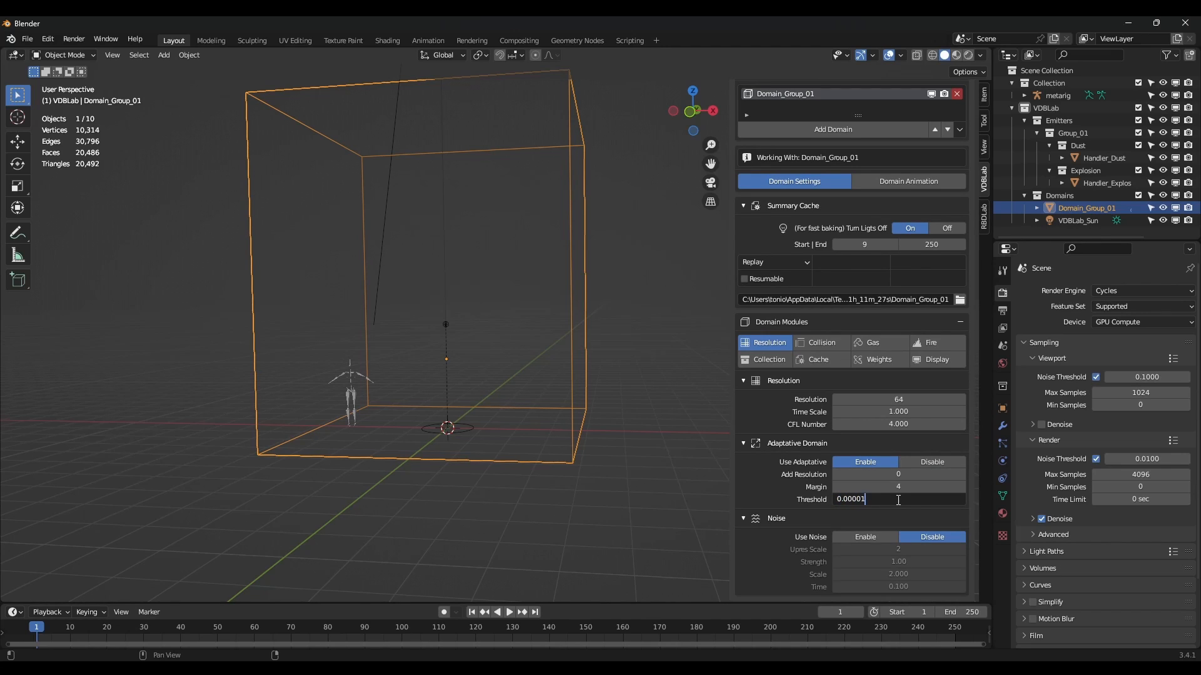
left_click(873, 344)
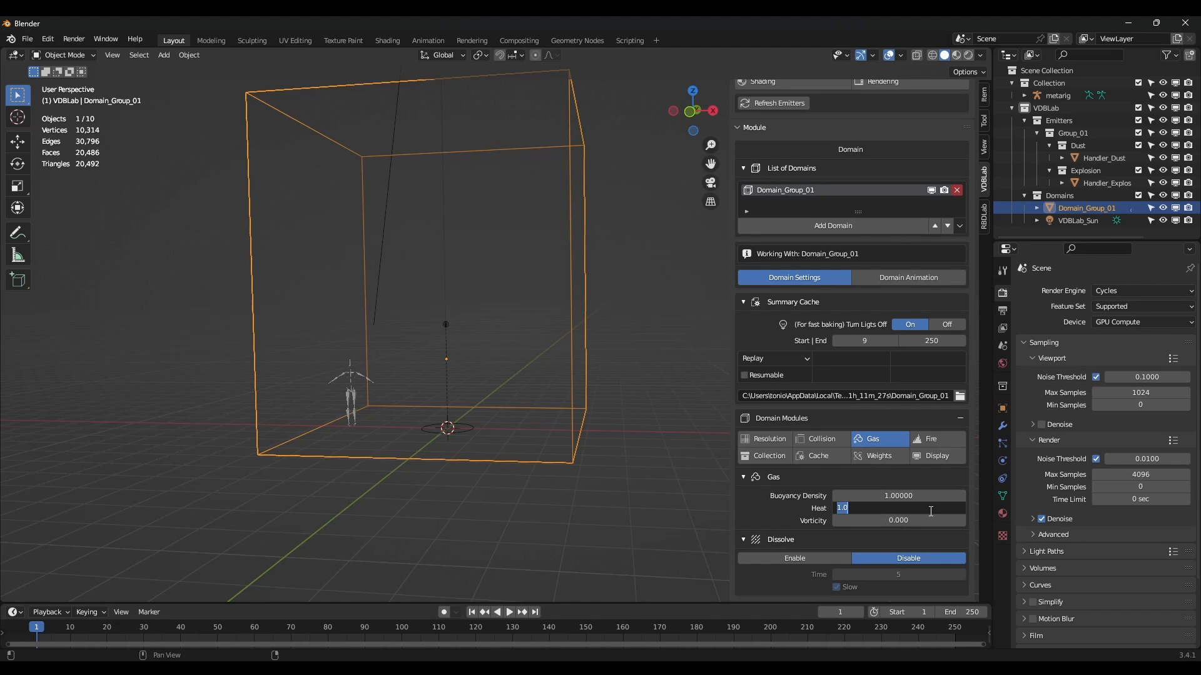
left_click(932, 439)
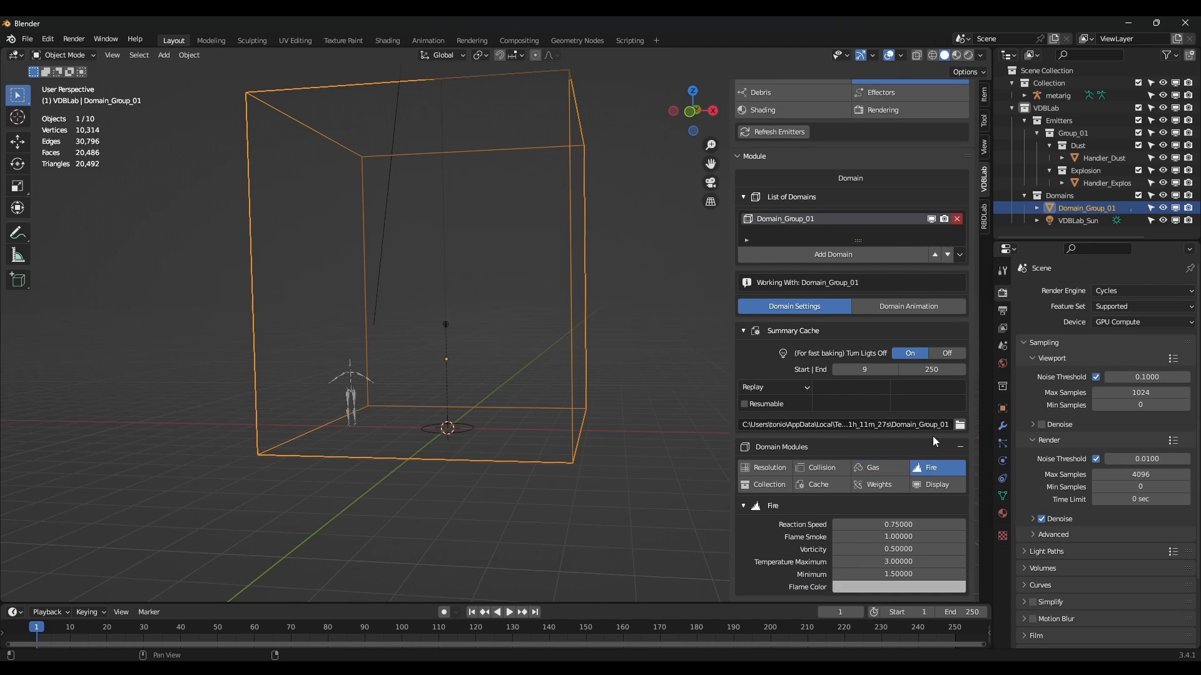
double_click(910, 549)
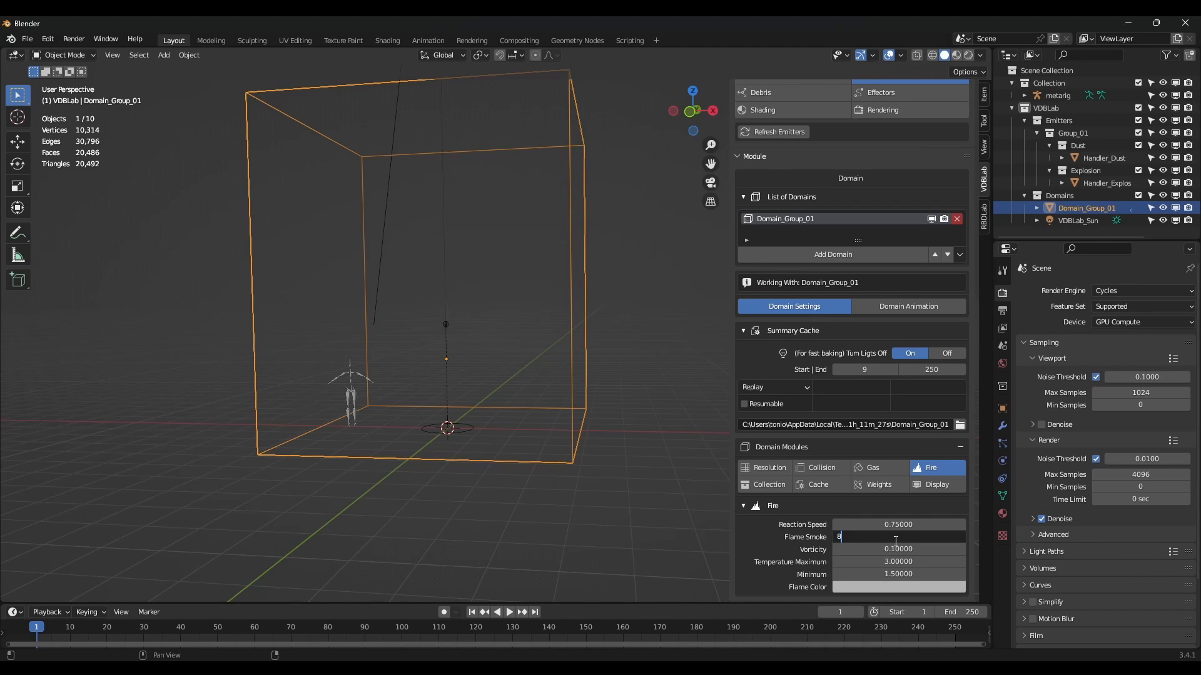
left_click(782, 467)
Stop the simulation playback at frame 68 and orbit around the domain.
scroll(857, 503, "down", 2)
middle_click_drag(528, 445, 542, 464)
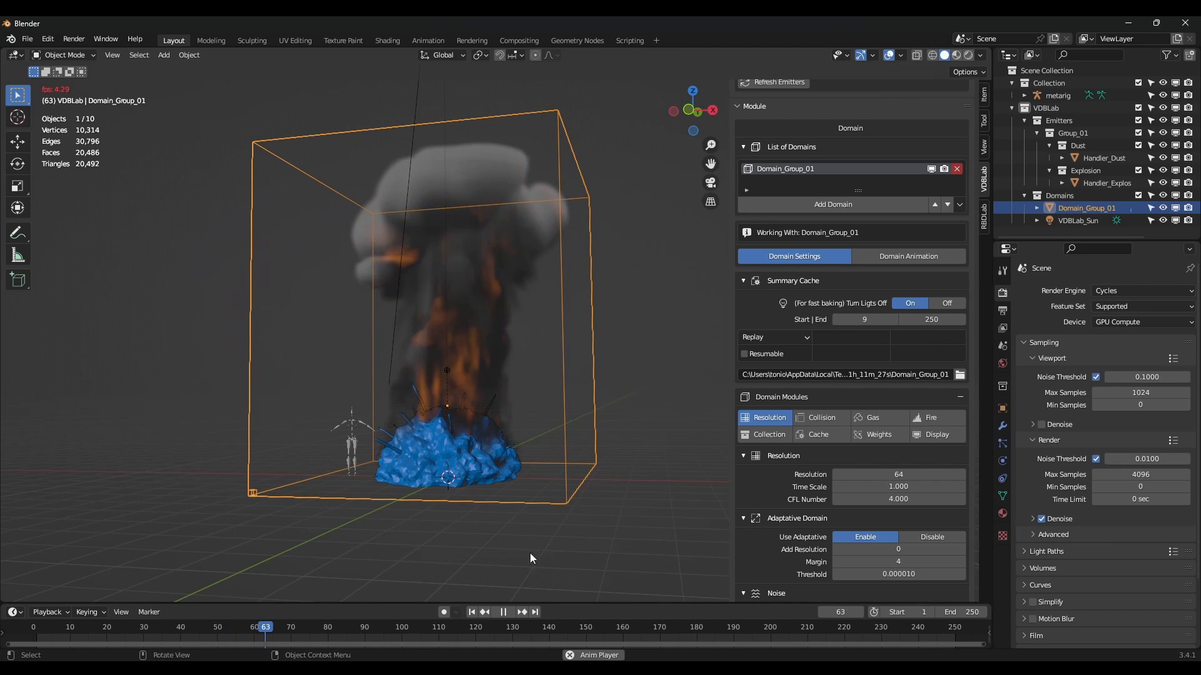
left_click(503, 612)
scroll(414, 358, "down", 3)
middle_click_drag(418, 367, 540, 340)
scroll(389, 243, "up", 1)
Raise the domain box's top face straight up along Z in Edit Mode.
key("Tab")
left_click_drag(286, 202, 541, 280)
key("g")
key("z")
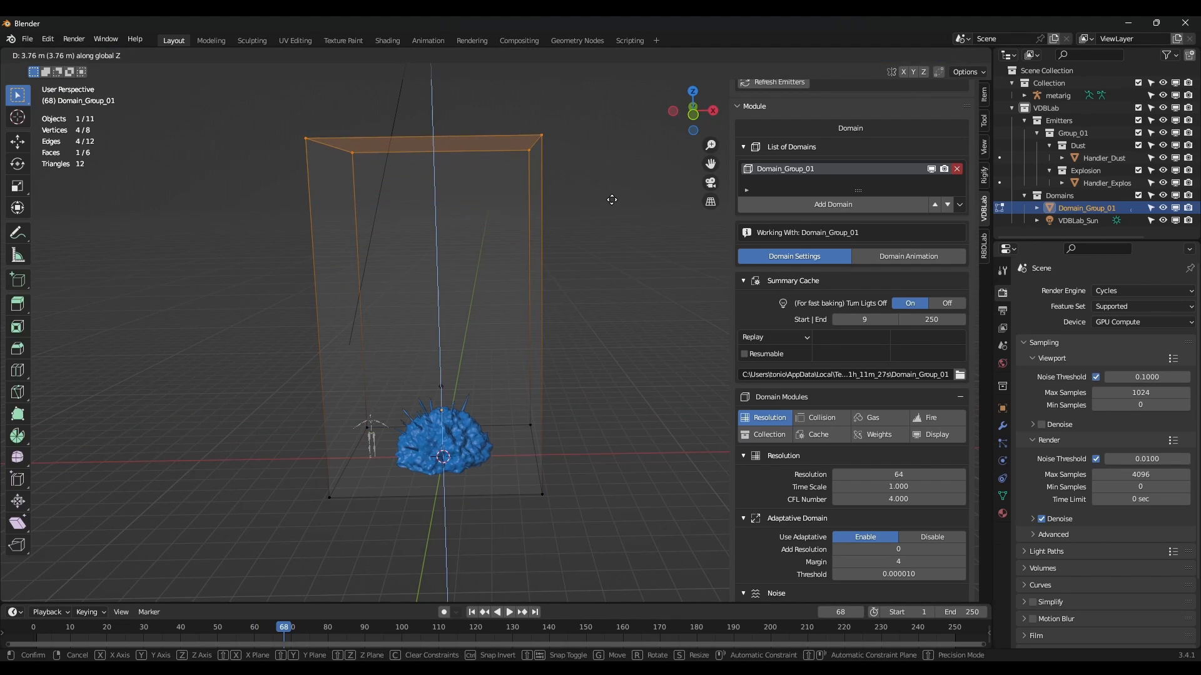
left_click(600, 269)
key("Tab")
Set the animation end frame to 100 and return to the first frame.
middle_click_drag(594, 344, 574, 329)
scroll(574, 328, "down", 2)
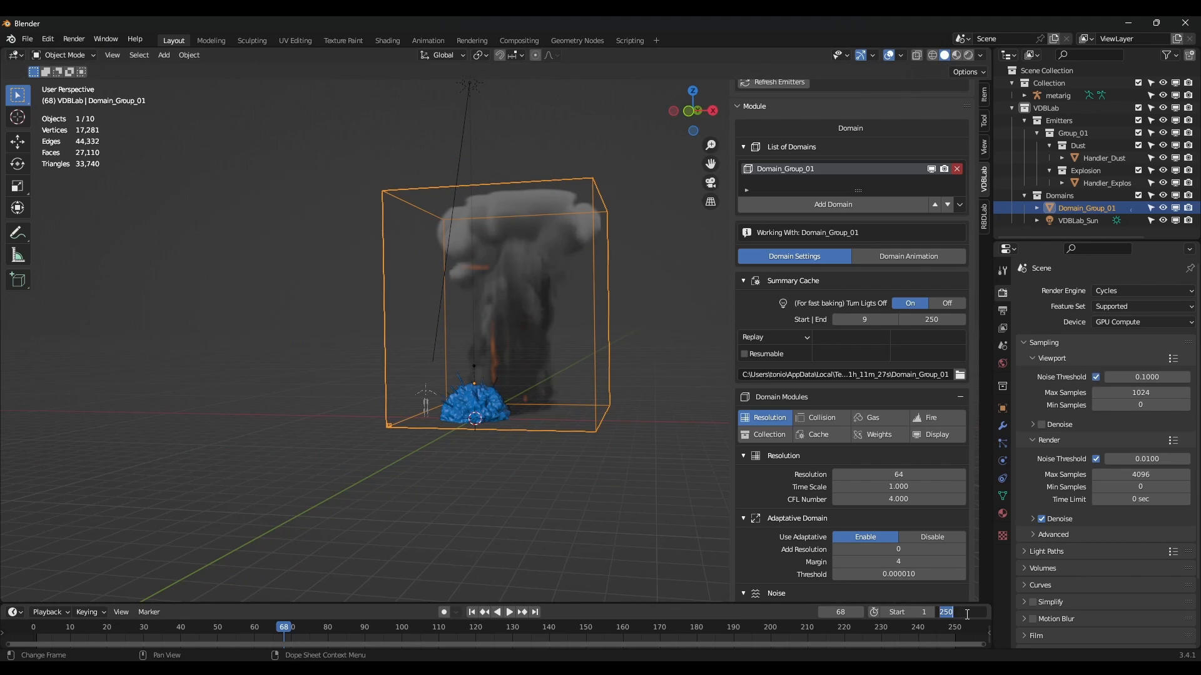
key("Return")
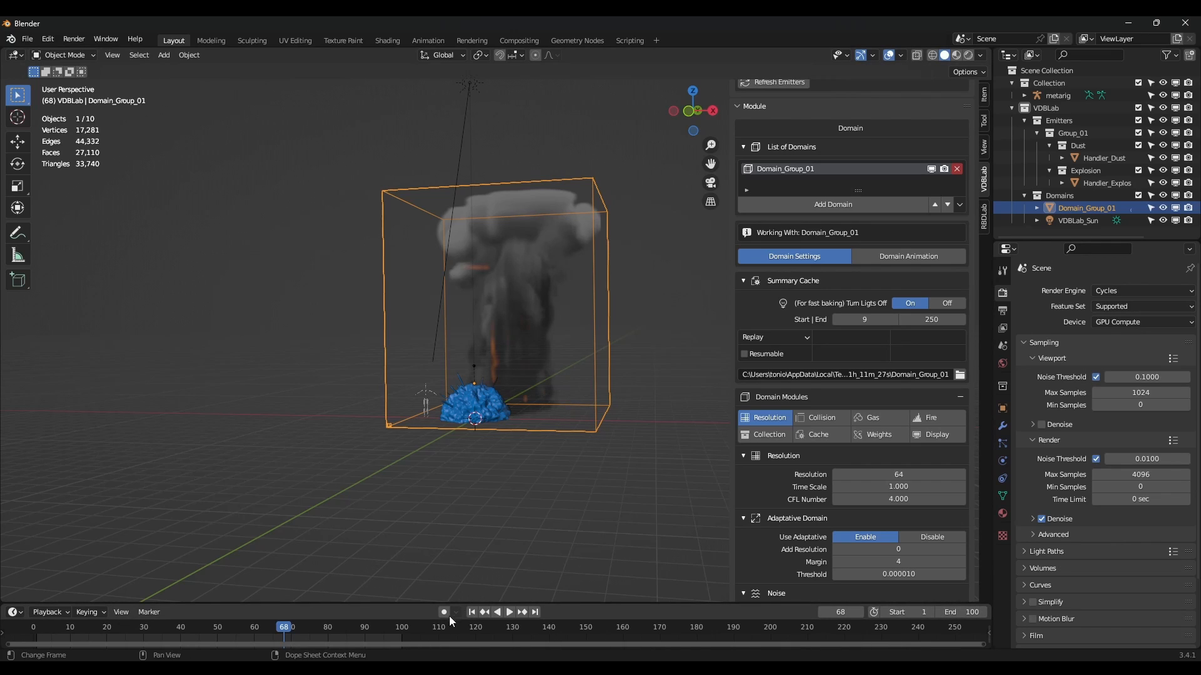
left_click(471, 612)
Play the simulation, stopping at frame 85, and orbit around the smoke.
left_click(510, 612)
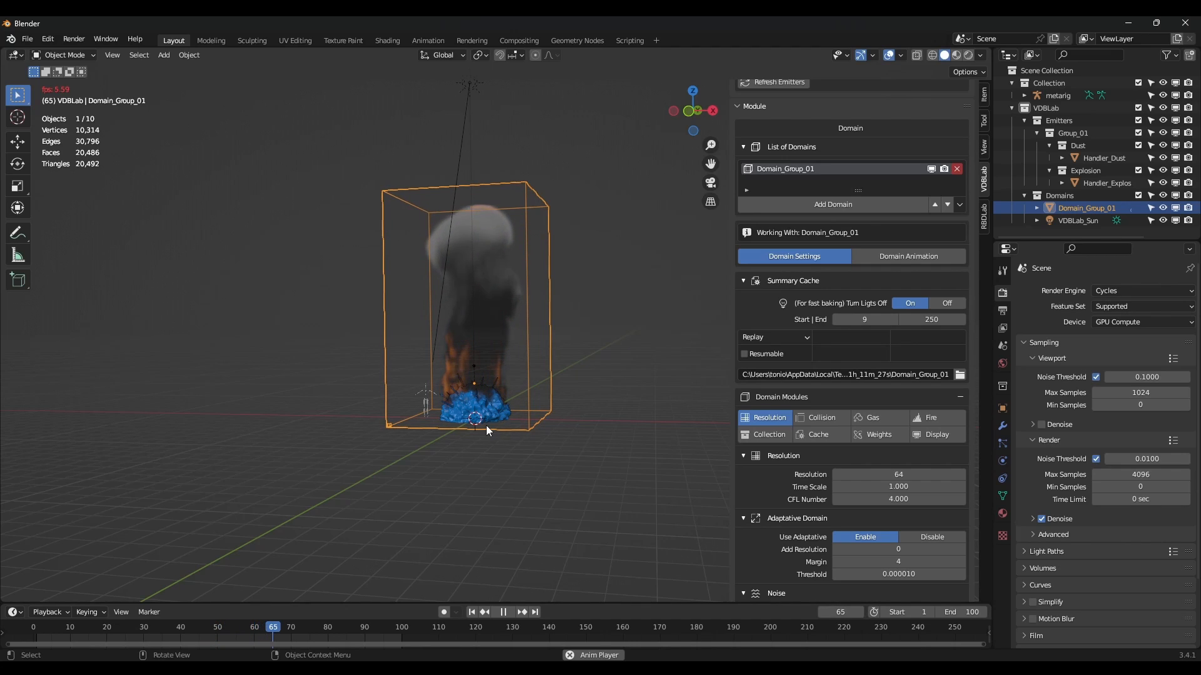
left_click(504, 612)
middle_click_drag(471, 407, 631, 438)
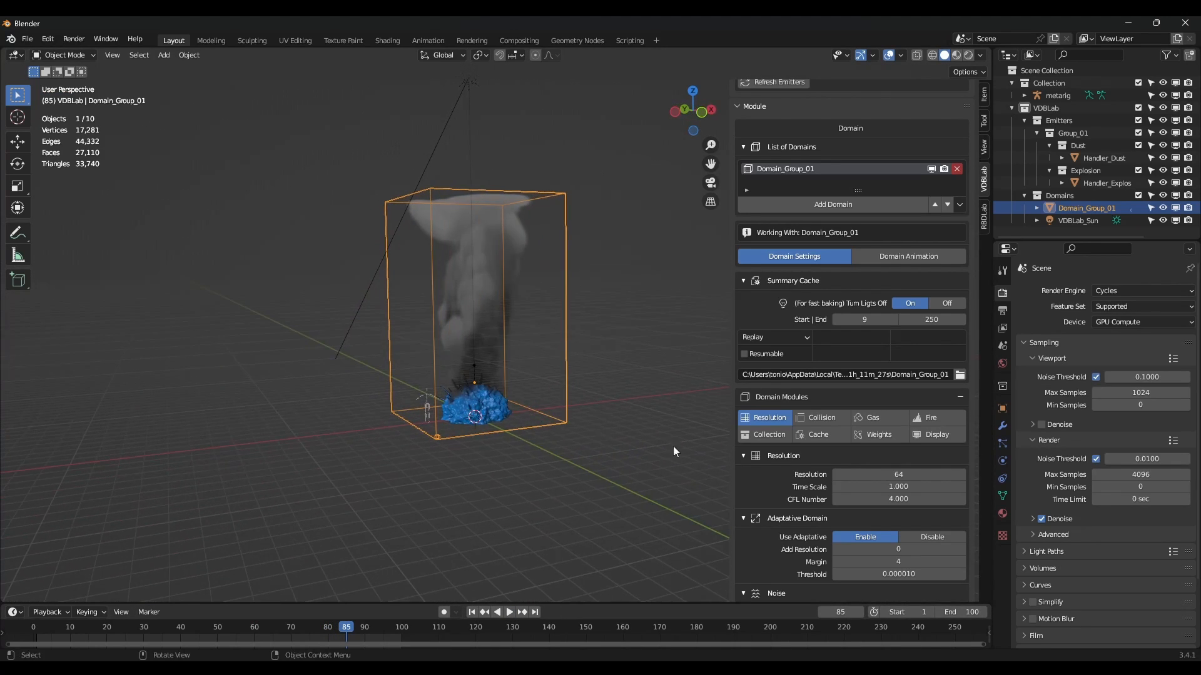
scroll(779, 438, "up", 1)
middle_click_drag(585, 404, 656, 462)
scroll(873, 515, "up", 1)
Lower the domain's gas Heat to 1 and jump back to frame 1.
left_click(876, 474)
scroll(894, 501, "down", 1)
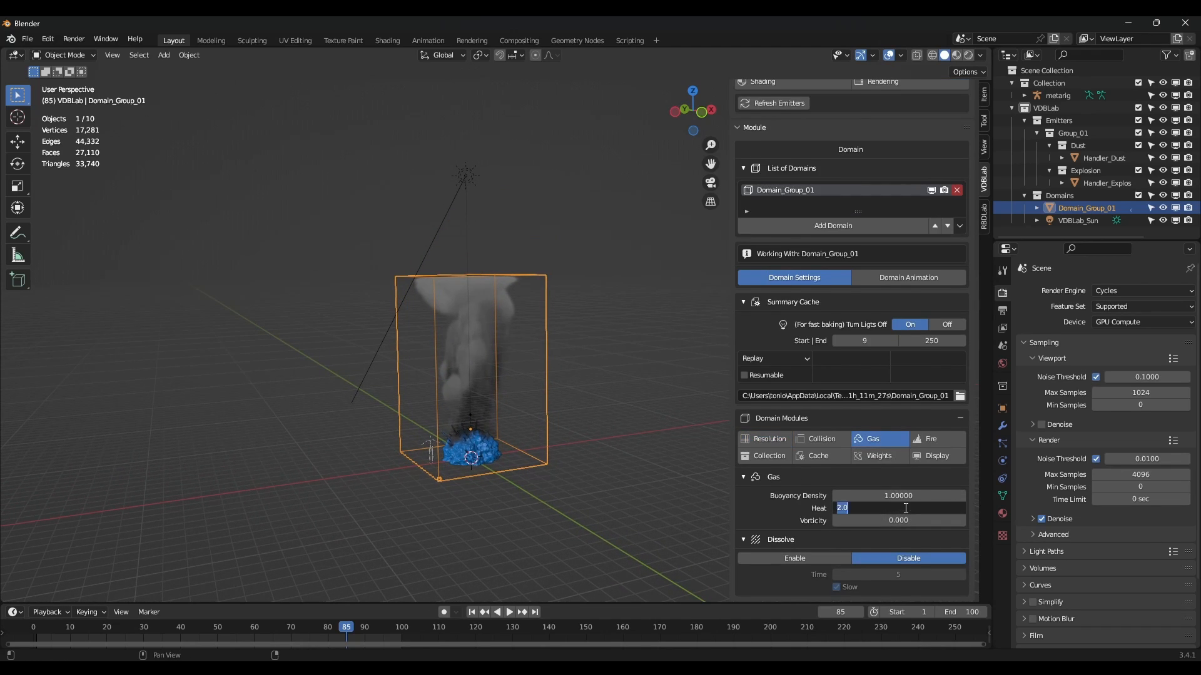
type("1")
key("Return")
middle_click_drag(378, 420, 550, 494)
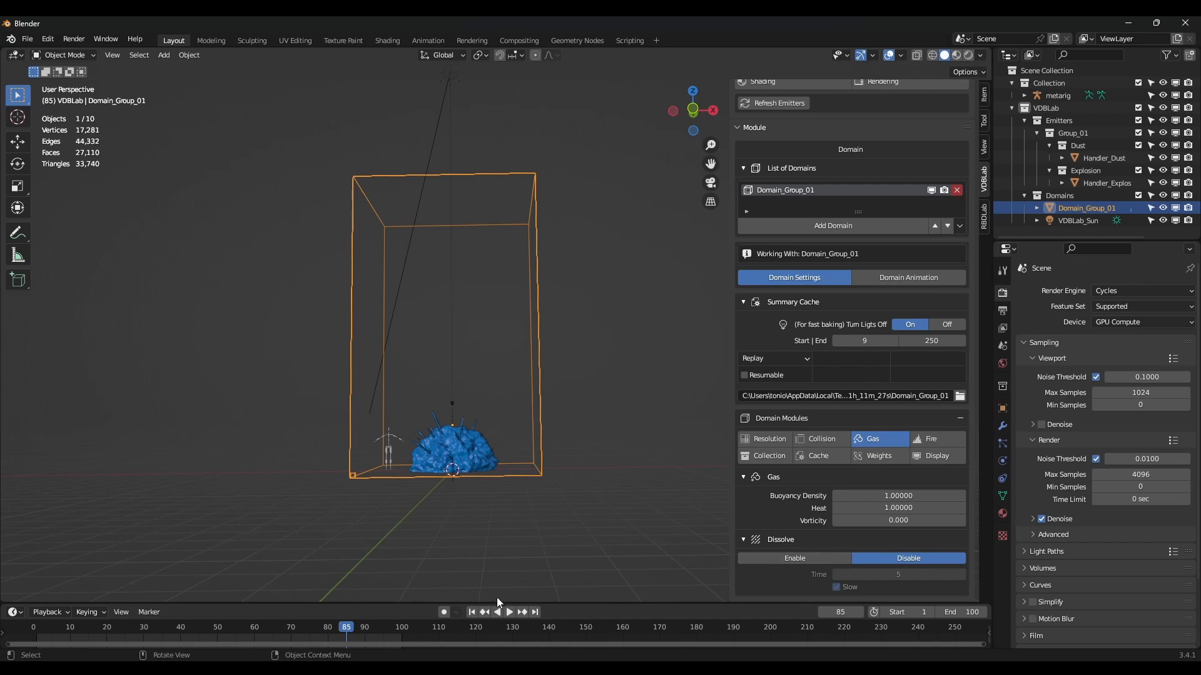
left_click(472, 612)
Make the Group_01 emitters visible again in the VDBLab panel.
scroll(876, 276, "up", 8)
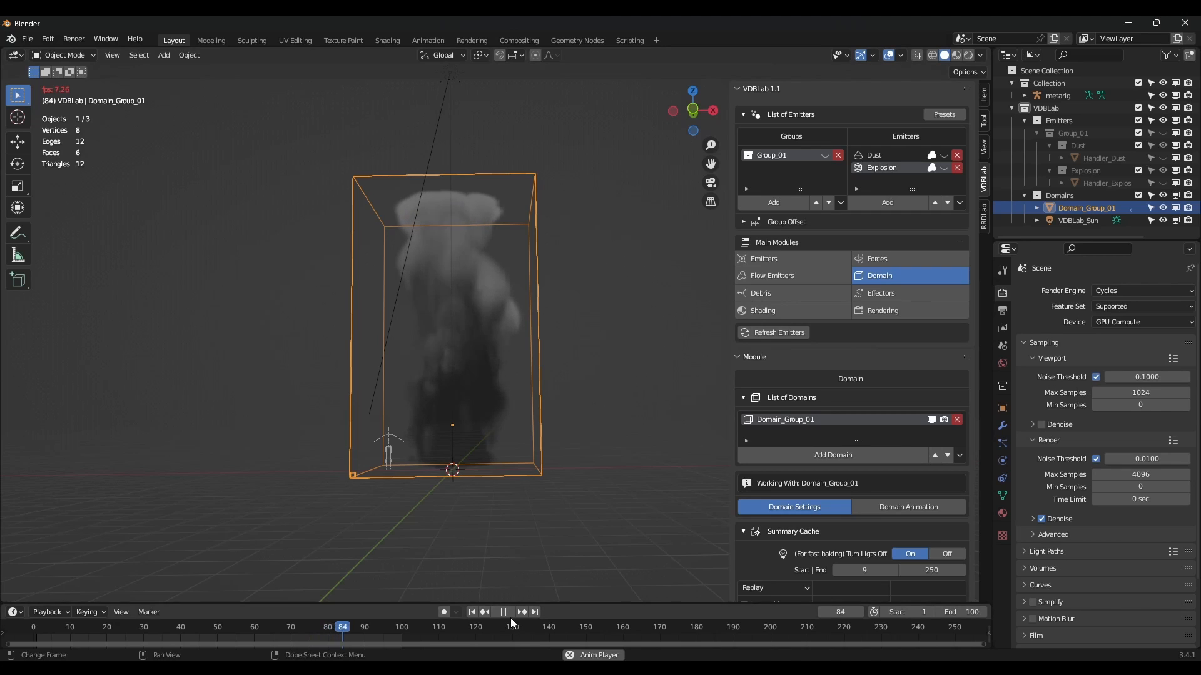
middle_click_drag(481, 352, 289, 354)
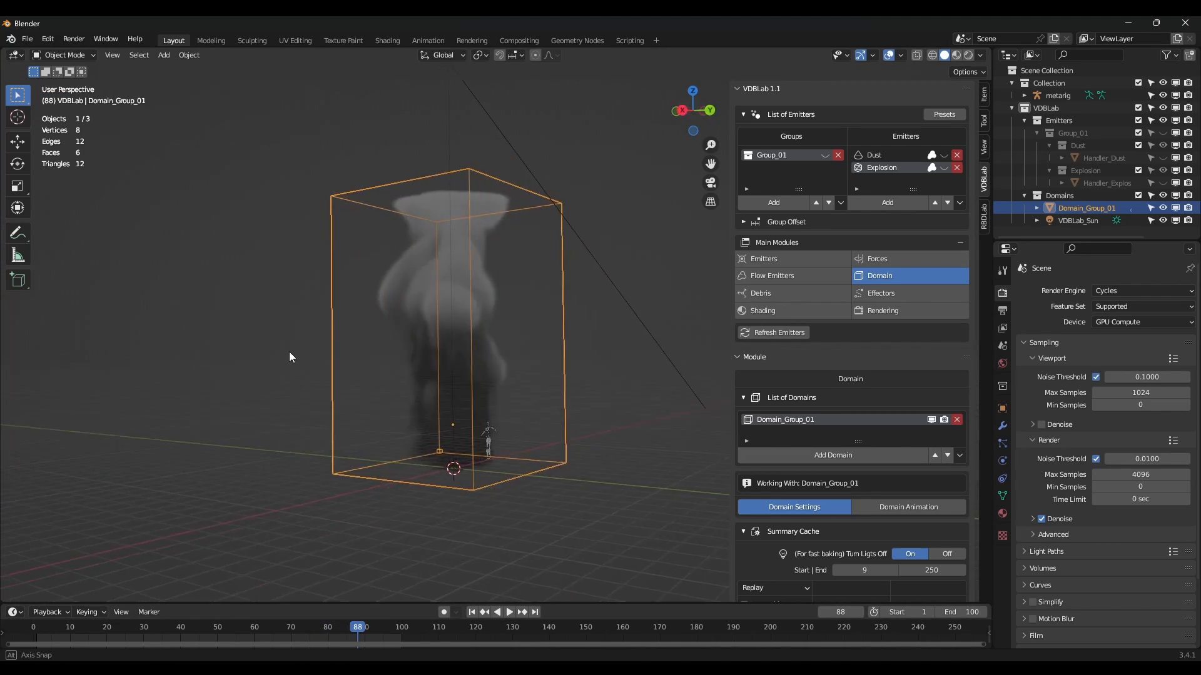
left_click(771, 276)
left_click(763, 258)
scroll(831, 374, "down", 5)
scroll(880, 125, "up", 5)
left_click(824, 156)
Turn on Animate Noise in the Explosion emitter's animation settings.
middle_click_drag(563, 389, 609, 372)
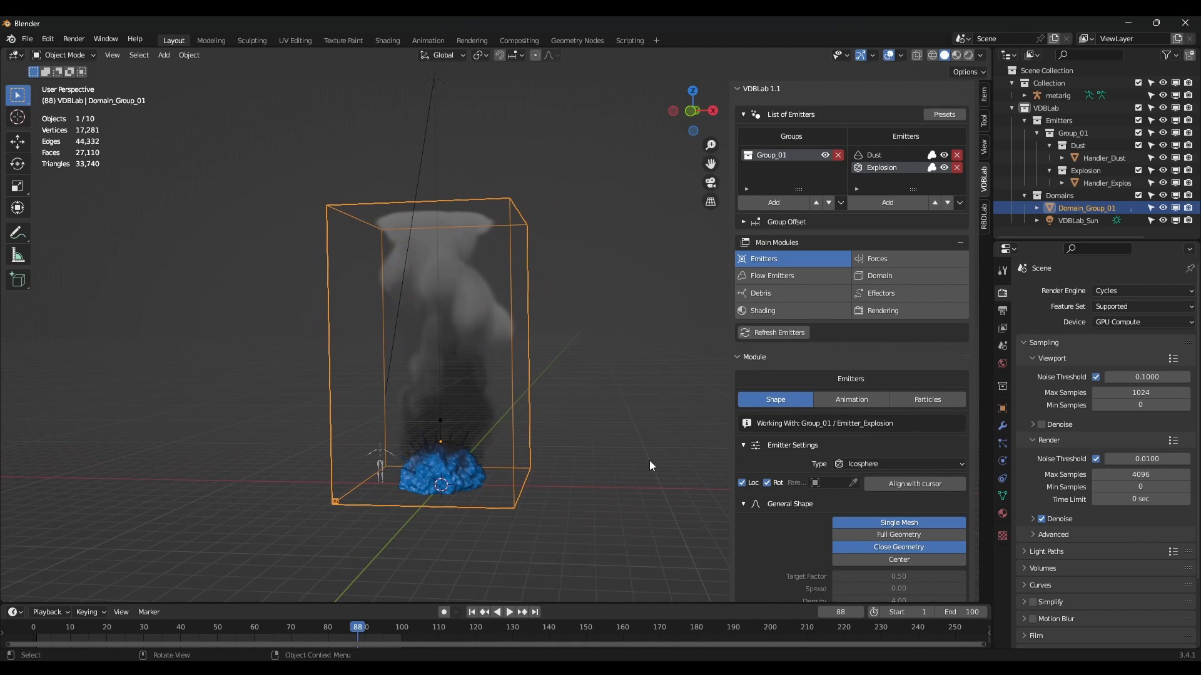
scroll(829, 429, "down", 1)
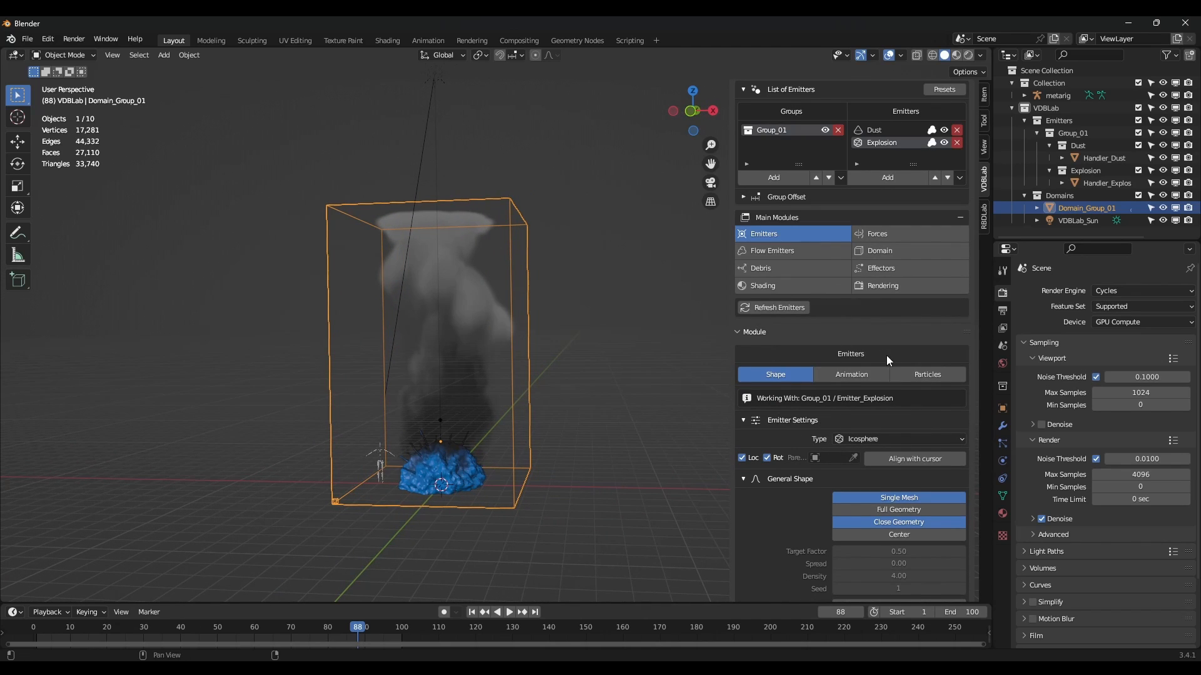
left_click(877, 375)
scroll(878, 376, "down", 4)
left_click(902, 356)
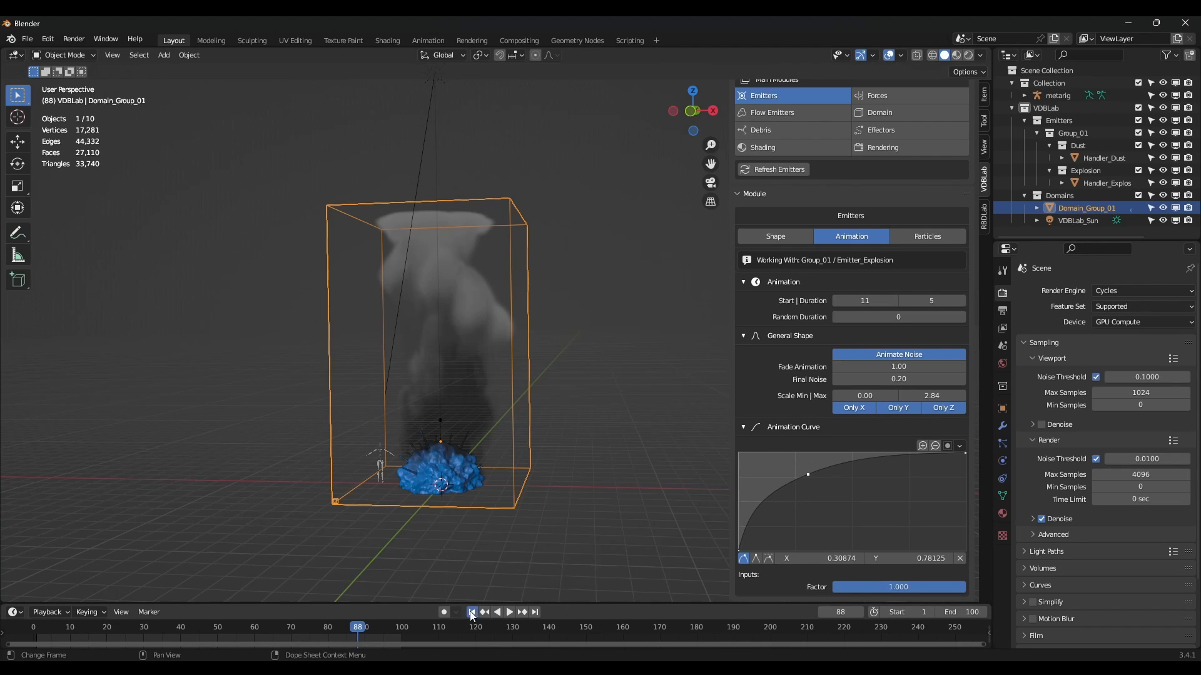
Replay the simulation from the start to frame 61 and check the flow emitter settings.
left_click(473, 612)
left_click(509, 612)
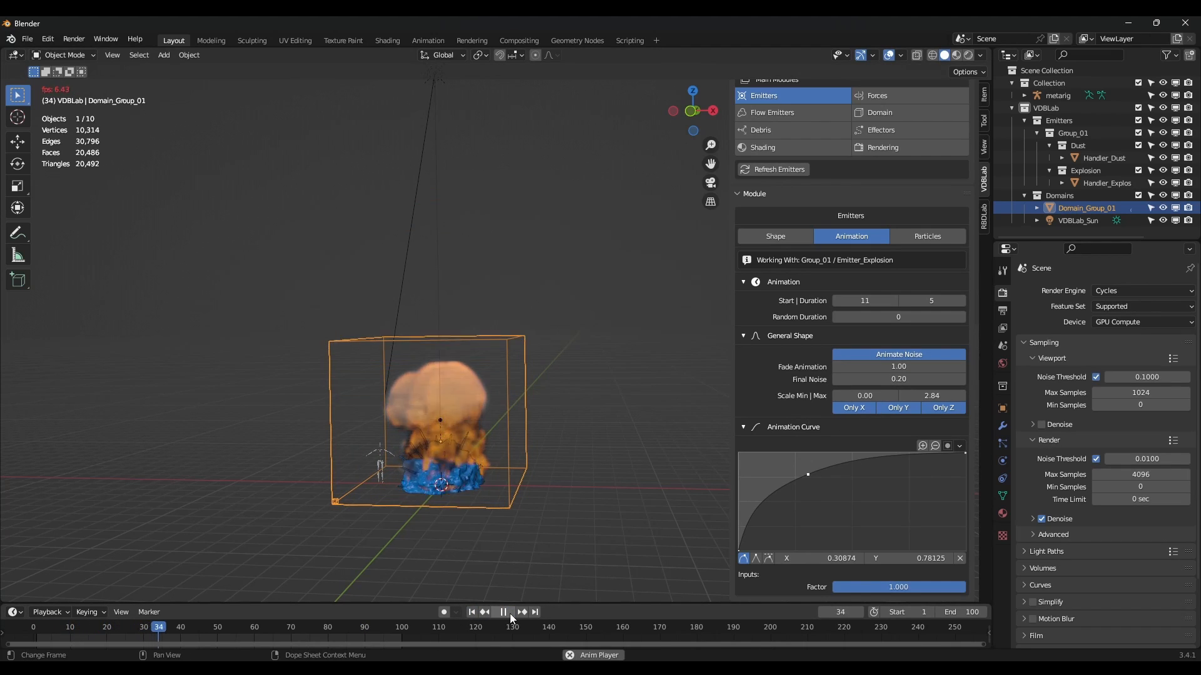
key("space")
scroll(858, 359, "up", 1)
scroll(859, 359, "up", 2)
left_click(782, 190)
scroll(848, 406, "down", 9)
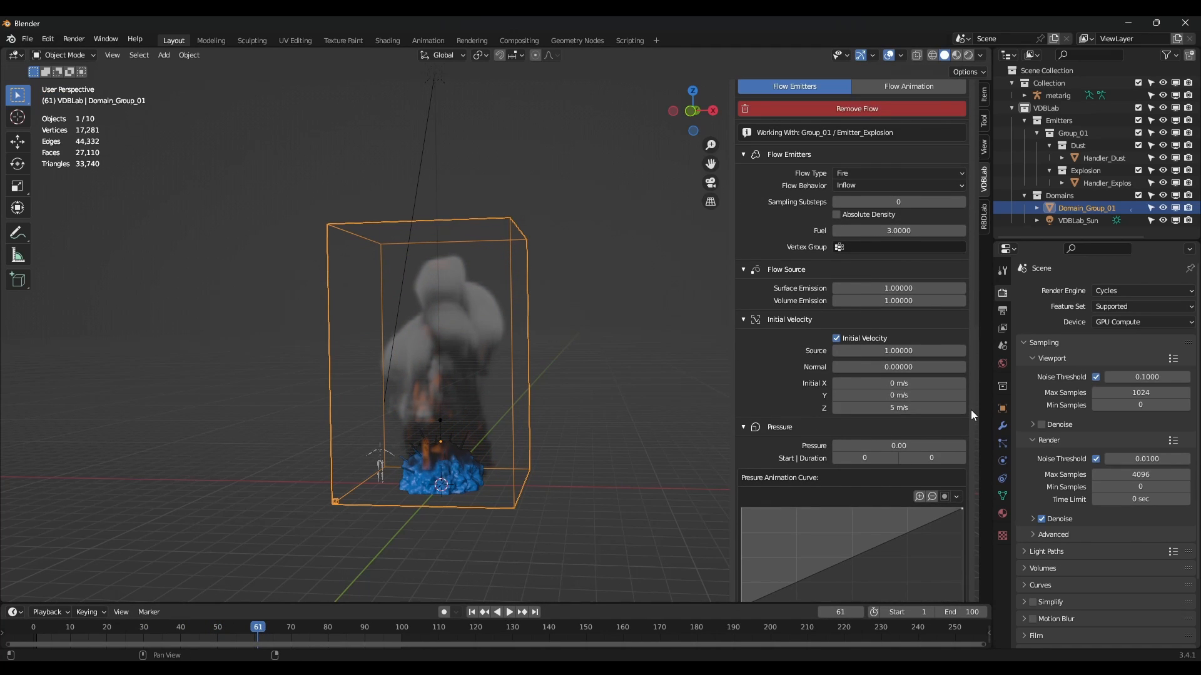
Replay the simulation from the start again, stopping at frame 94.
left_click(472, 612)
left_click(509, 612)
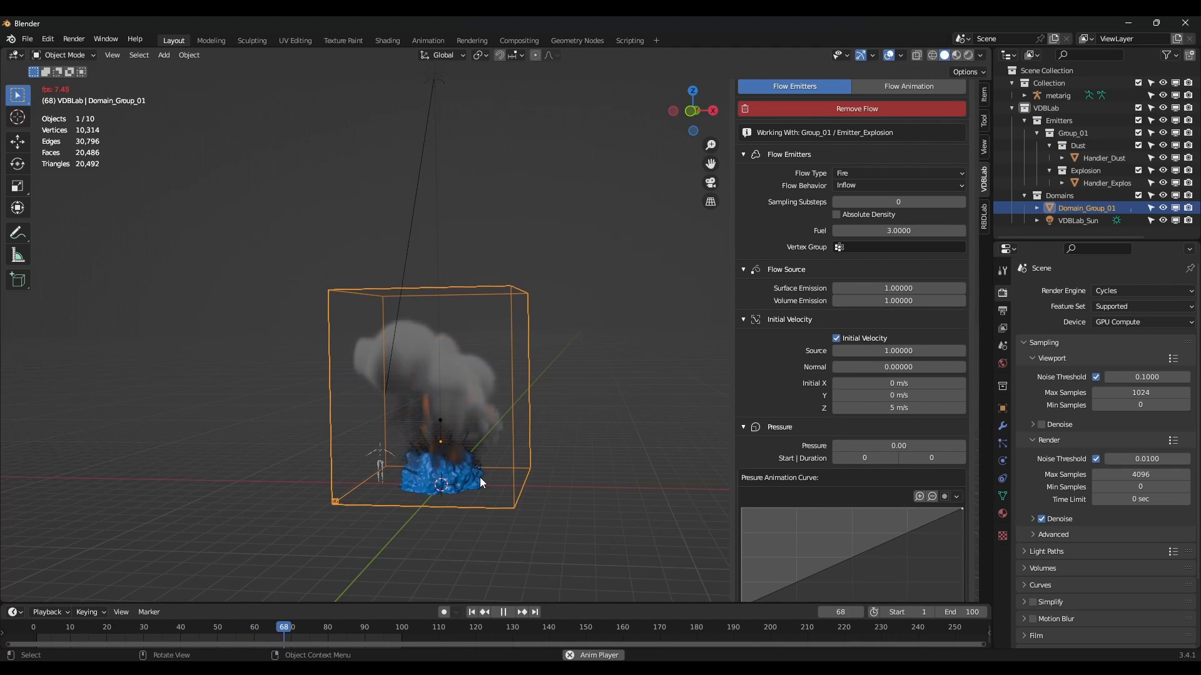
key("space")
middle_click_drag(504, 571, 447, 466)
scroll(844, 398, "up", 11)
left_click(800, 225)
scroll(839, 385, "down", 3)
Lower the Explosion emitter's noise strength to 0.39 in its shape settings.
left_click(776, 286)
scroll(851, 400, "down", 4)
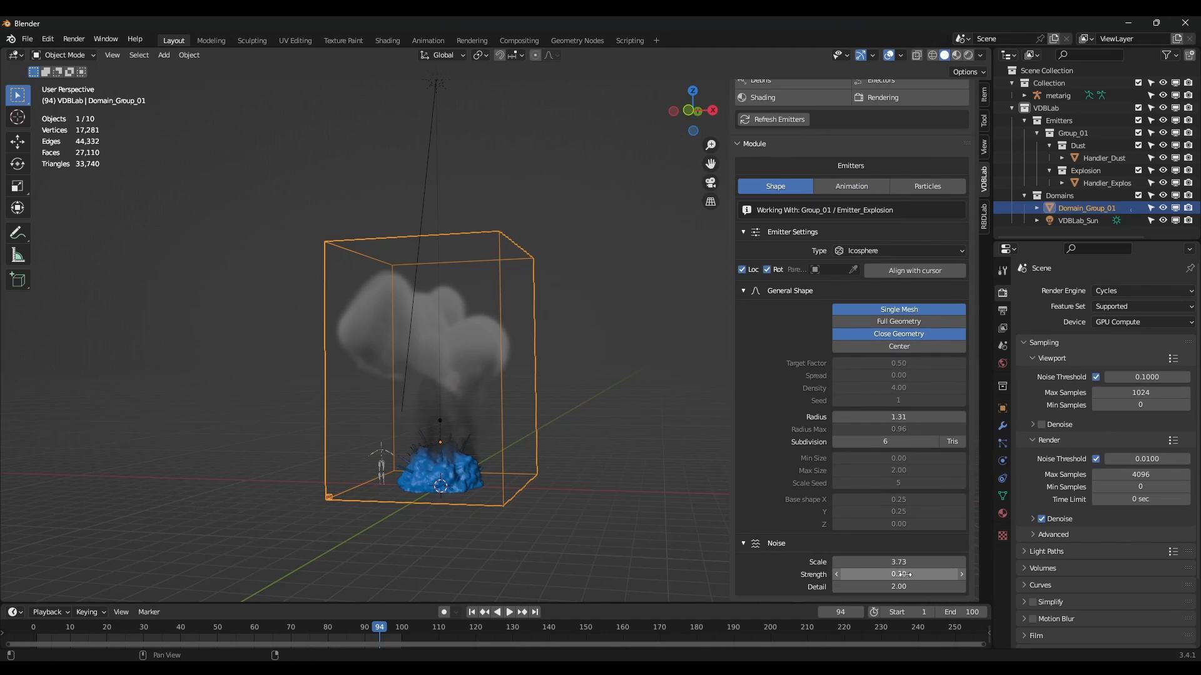
left_click_drag(899, 574, 955, 562)
scroll(505, 466, "up", 1)
scroll(505, 466, "up", 3)
scroll(502, 498, "down", 5)
Replay the simulation from frame 1, pausing at frame 70 to inspect the smoke.
key("shift+Left")
key("space")
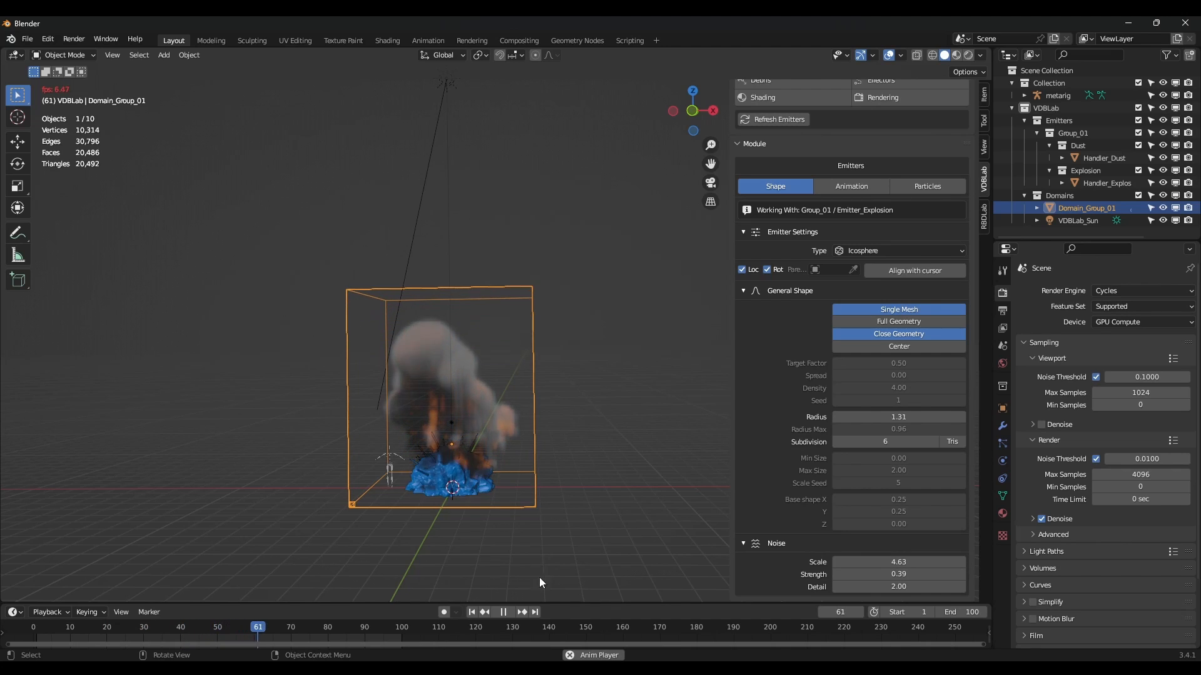
left_click(503, 612)
middle_click_drag(494, 550, 598, 580)
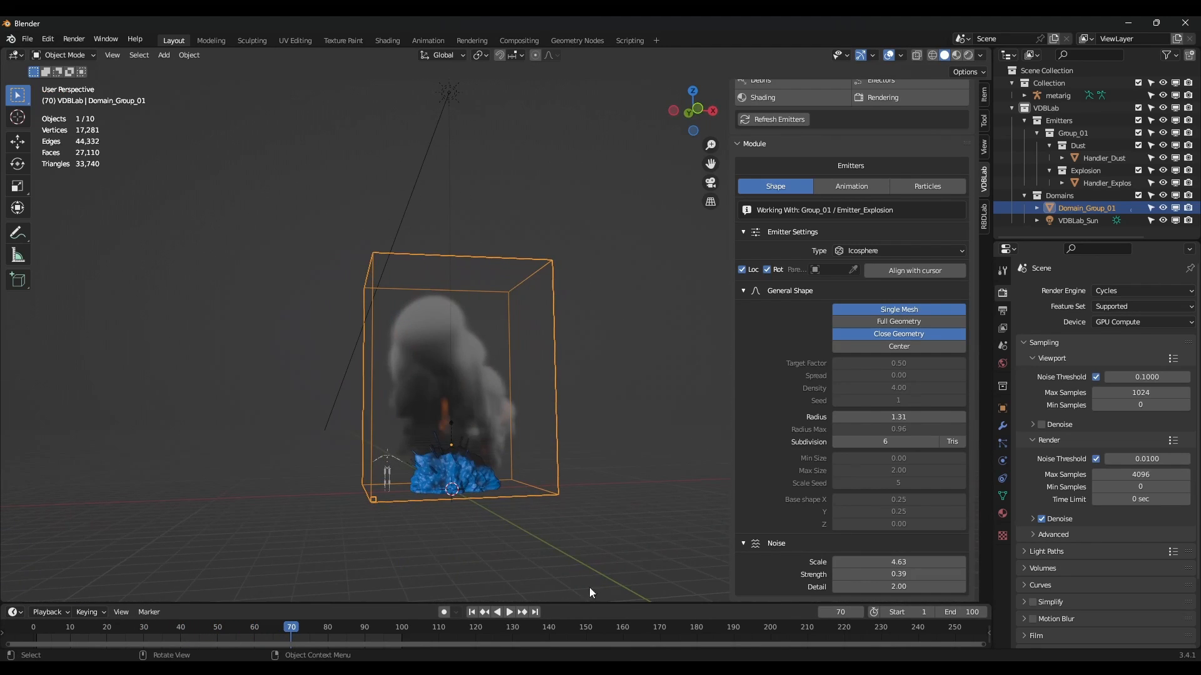
left_click(509, 612)
middle_click_drag(550, 481, 490, 494)
Reduce the emitter noise scale to 3.10 and replay the simulation from the start.
left_click_drag(883, 562, 812, 562)
middle_click_drag(557, 501, 615, 504)
left_click(472, 613)
left_click(509, 612)
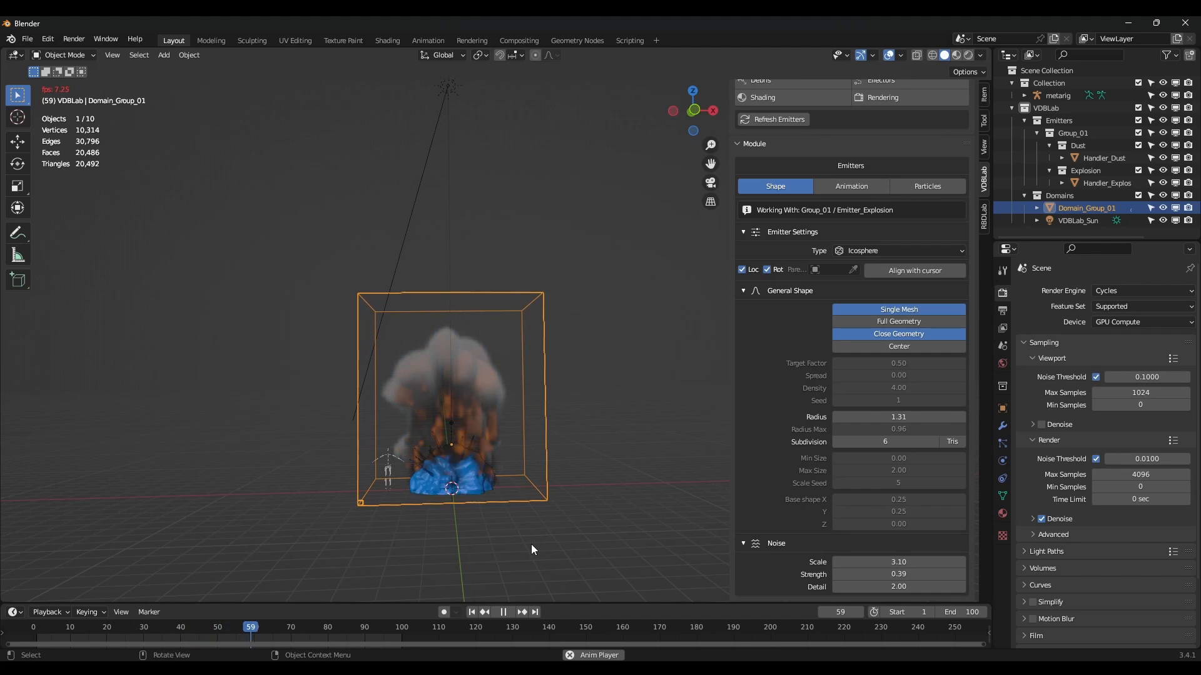
middle_click_drag(399, 394, 448, 410)
left_click(504, 612)
middle_click_drag(539, 501, 538, 454)
key("Tab")
Scale up the domain box and return to Object Mode.
key("s")
left_click(588, 494)
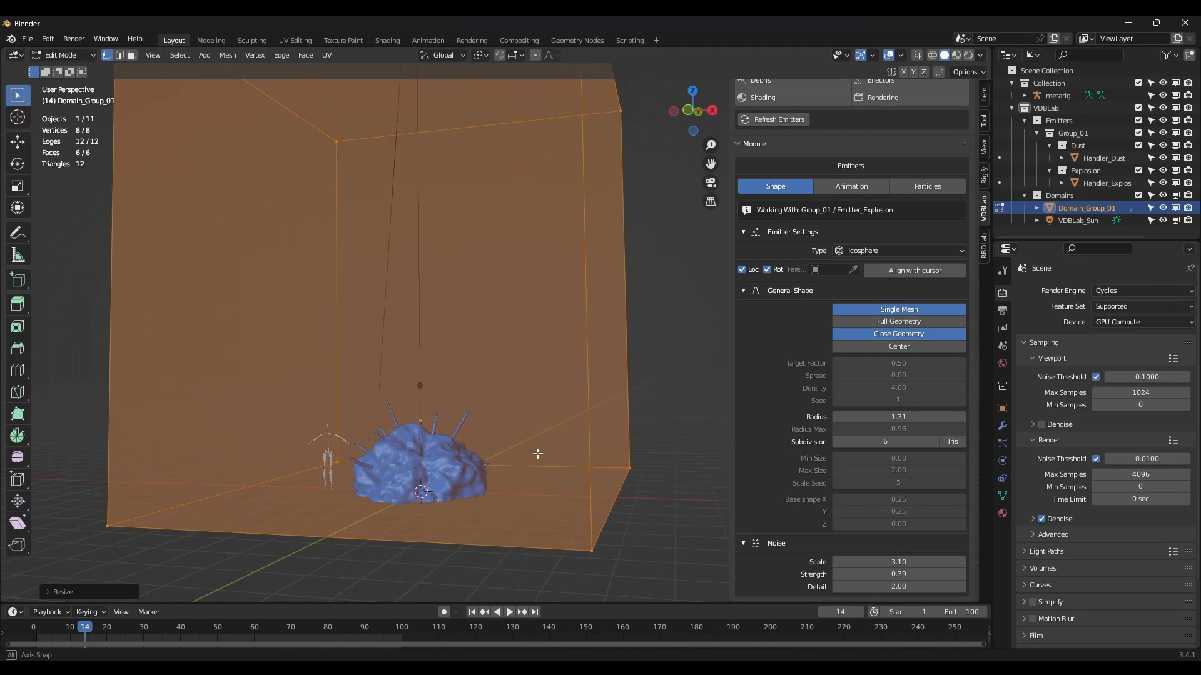
scroll(799, 344, "up", 3)
middle_click_drag(535, 363, 526, 455, "shift")
key("Tab")
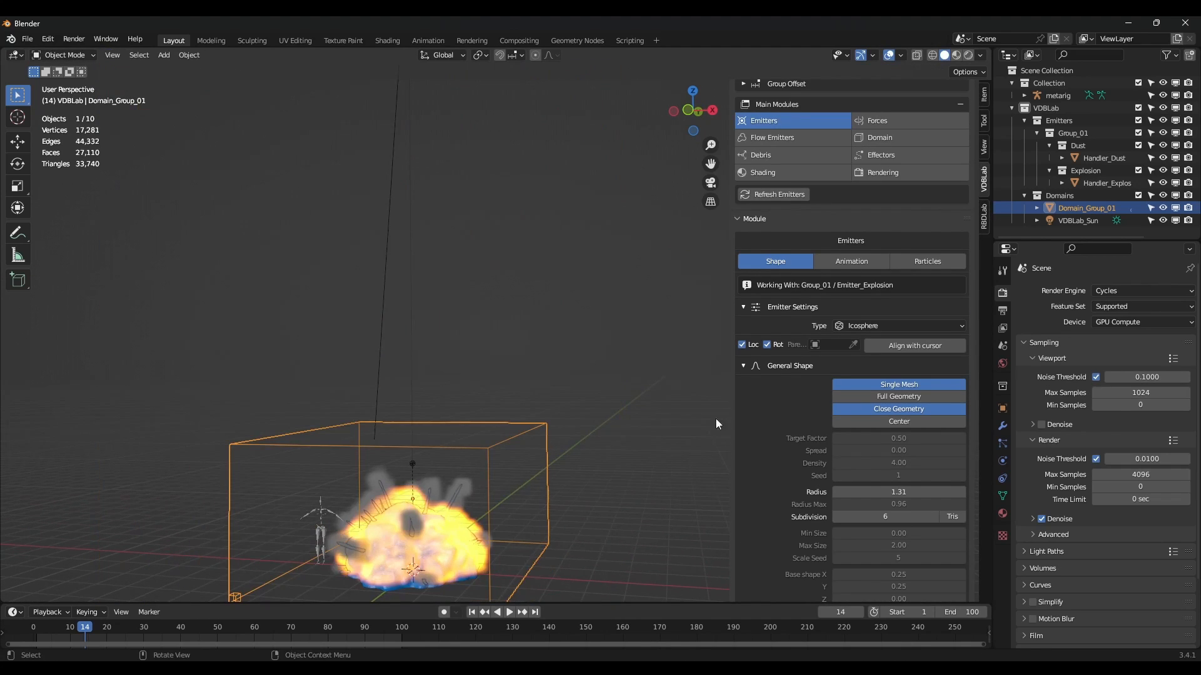
scroll(854, 424, "up", 5)
scroll(855, 417, "up", 1)
Add a new Fire emitter to Group_01.
left_click(898, 204)
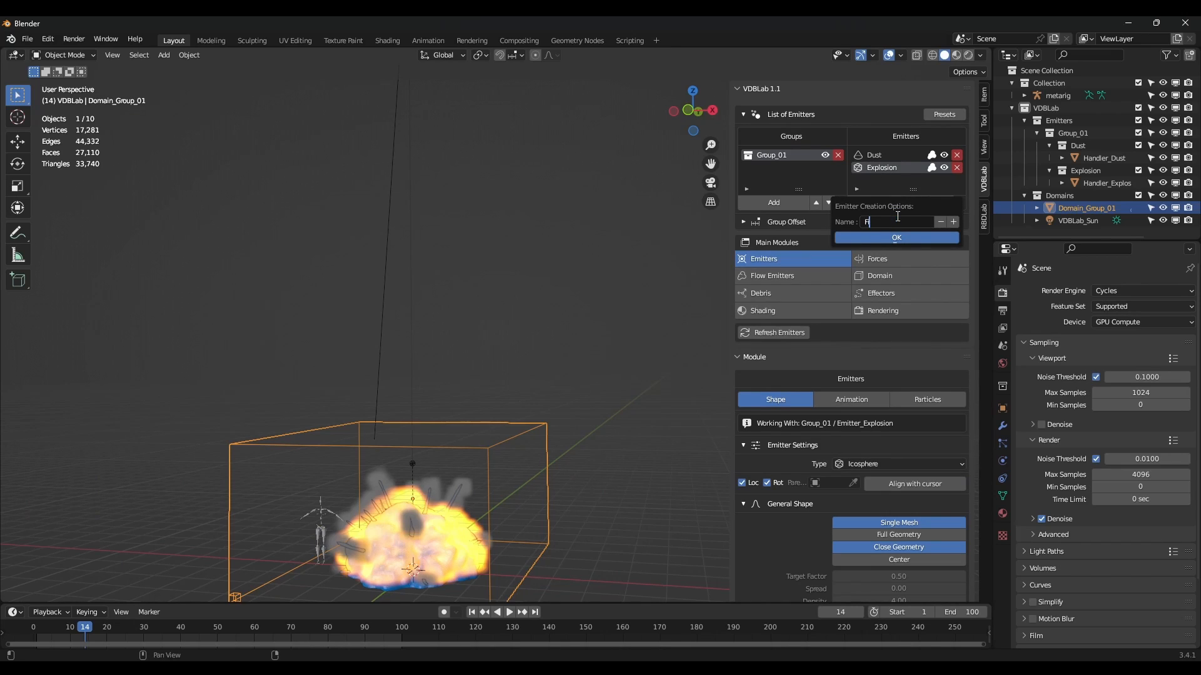
left_click(904, 234)
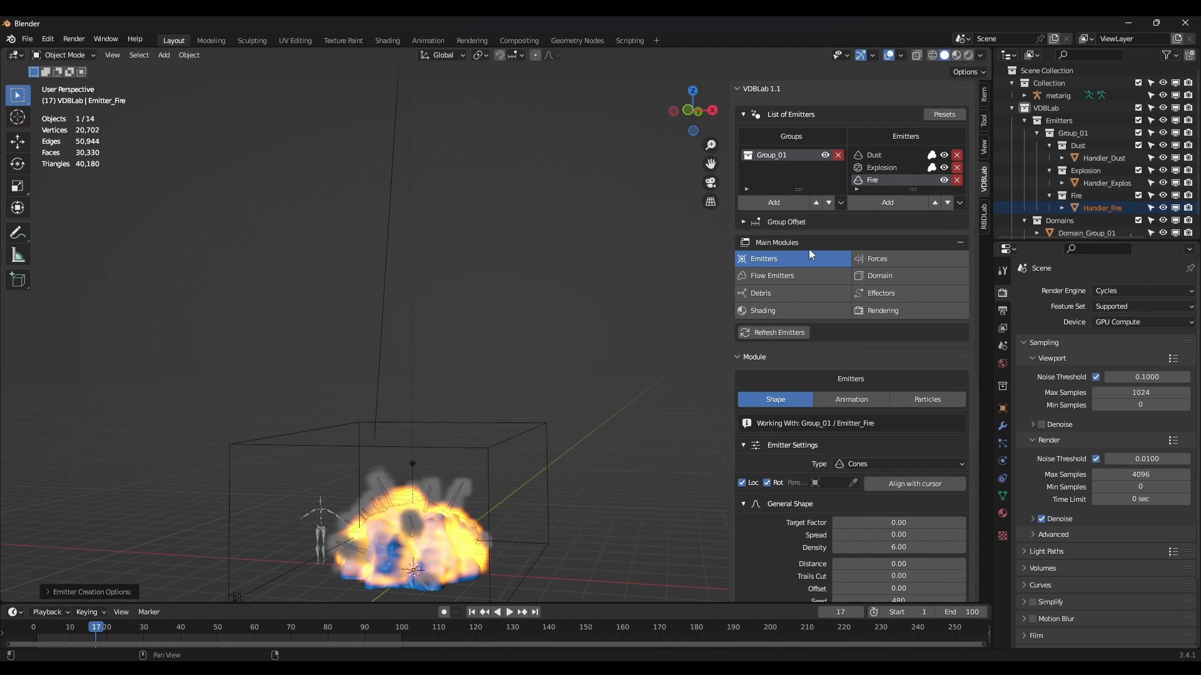
scroll(892, 230, "down", 5)
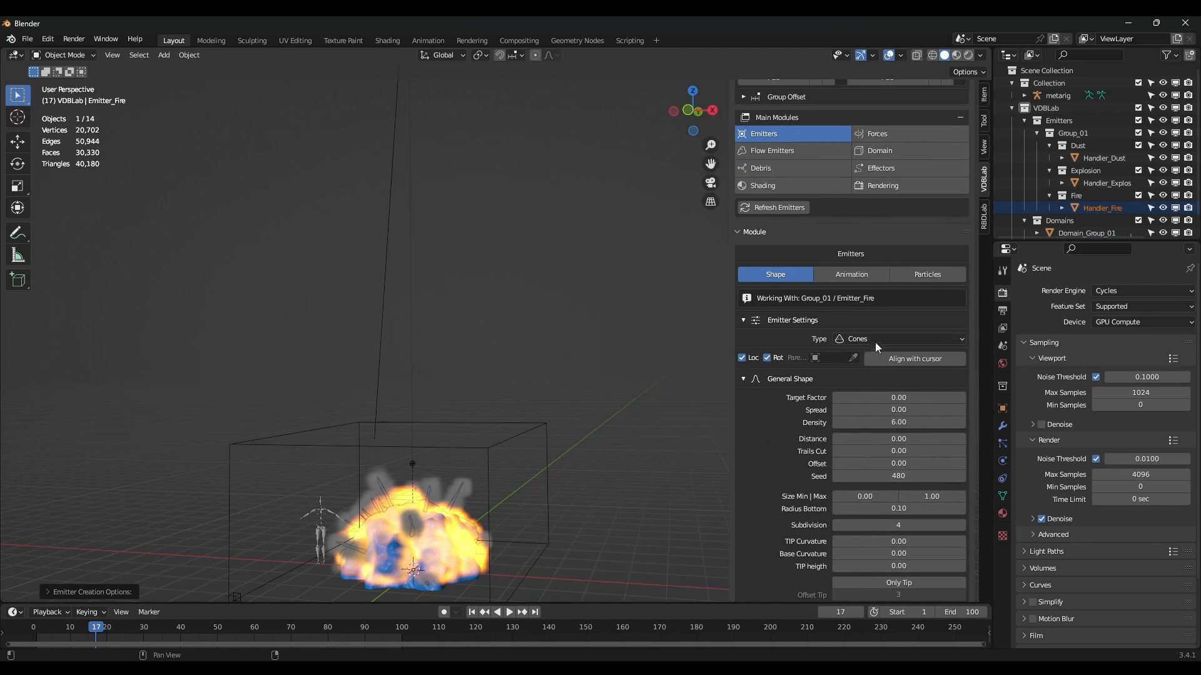
scroll(901, 181, "up", 5)
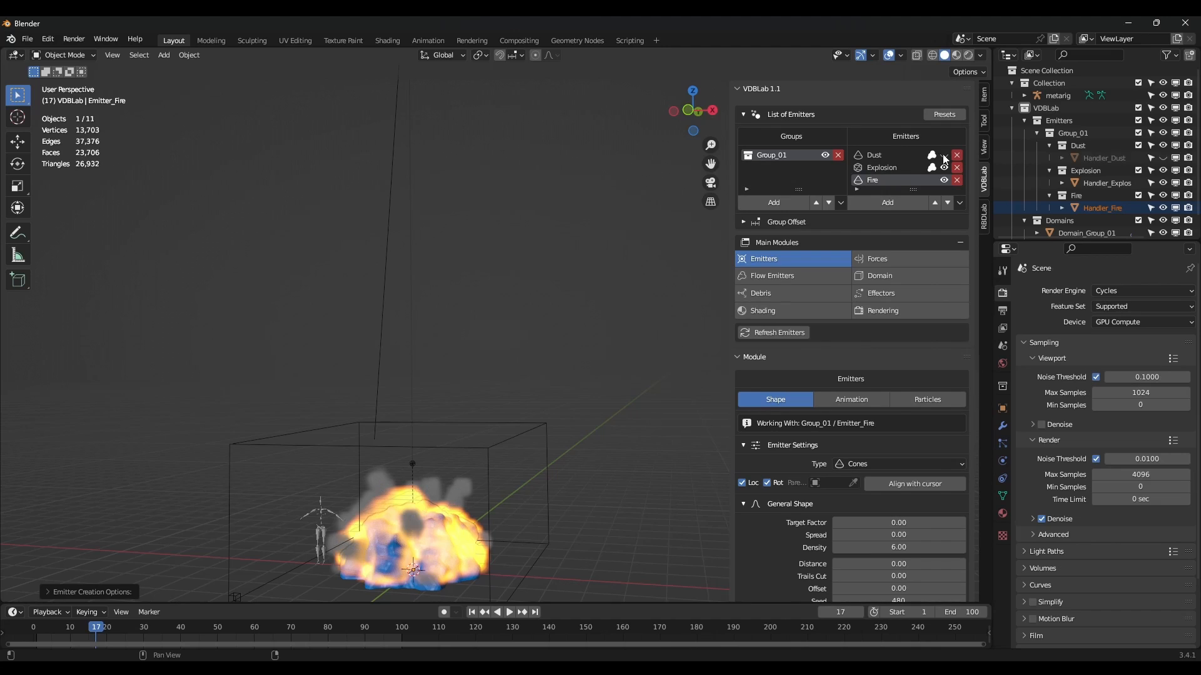
Hide the Explosion emitter.
left_click(944, 166)
scroll(909, 227, "down", 6)
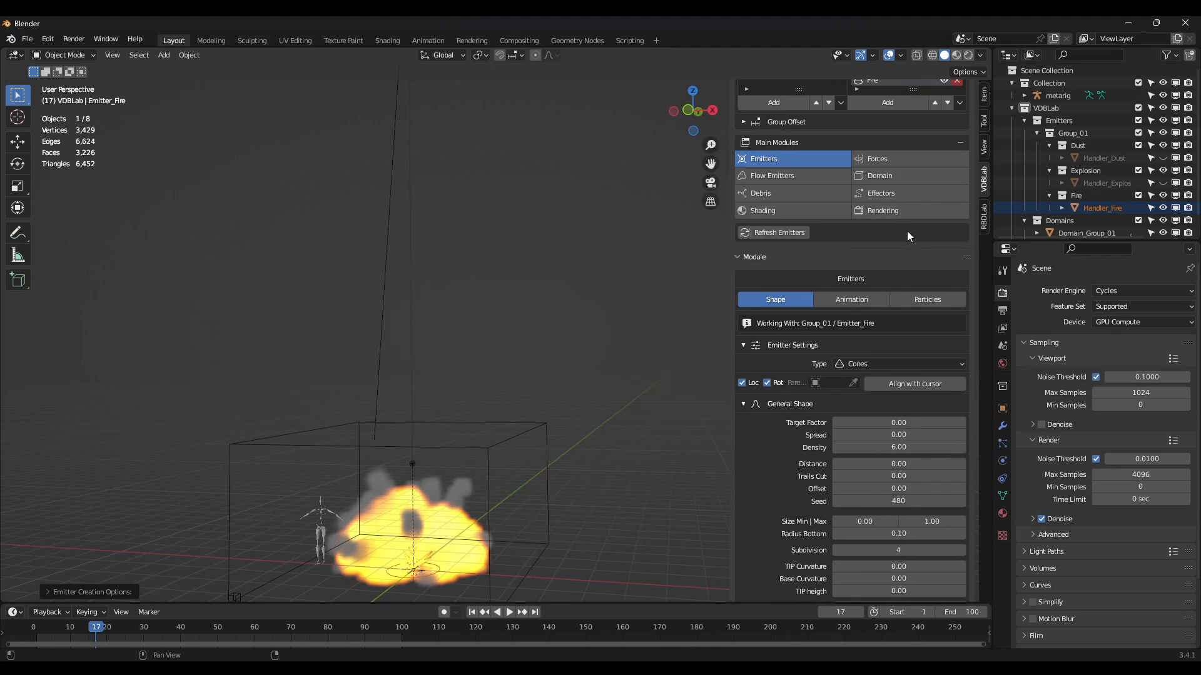
scroll(890, 294, "down", 2)
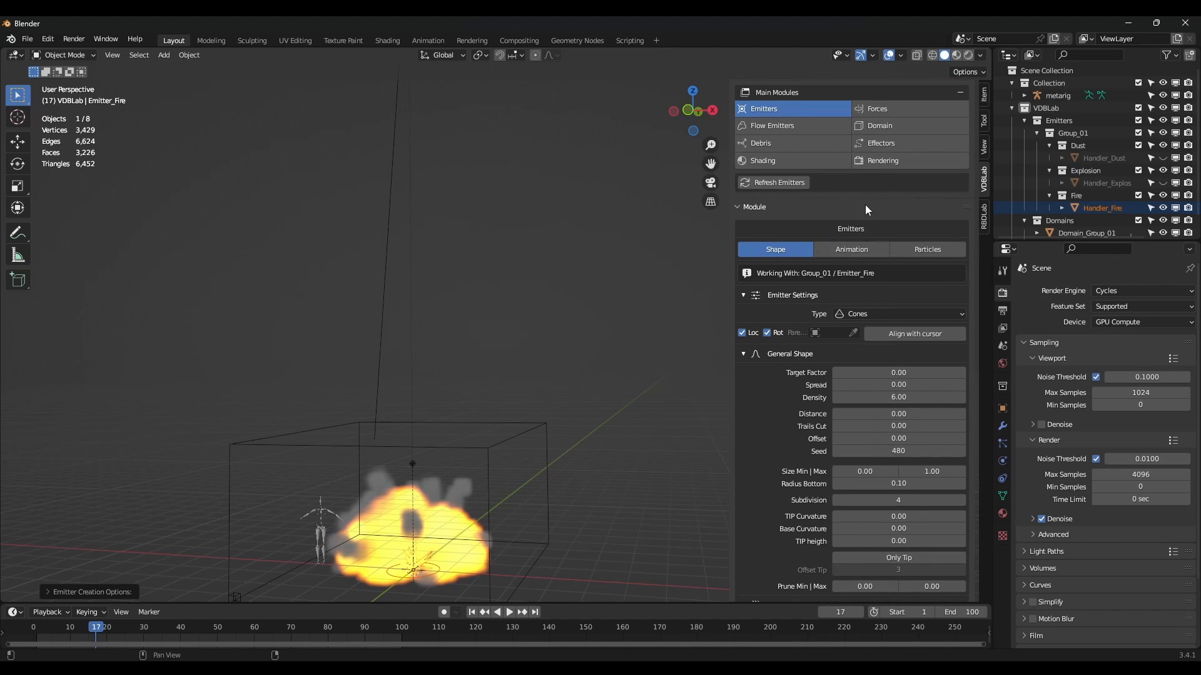
Change the Fire emitter's shape type from Cones to Icosphere.
left_click(866, 314)
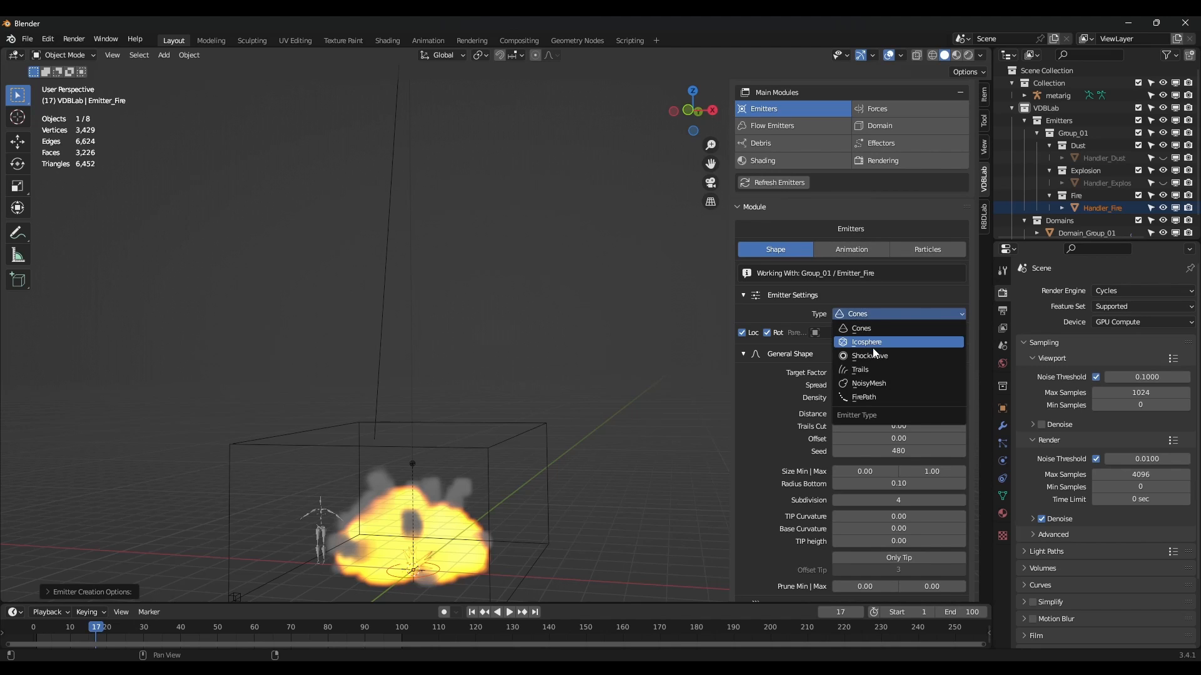
left_click(869, 342)
mouse_move(522, 481)
middle_mouse_down("shift")
mouse_move(552, 472)
mouse_move(536, 469)
middle_mouse_up("shift")
scroll(518, 474, "up", 3)
scroll(913, 400, "up", 6)
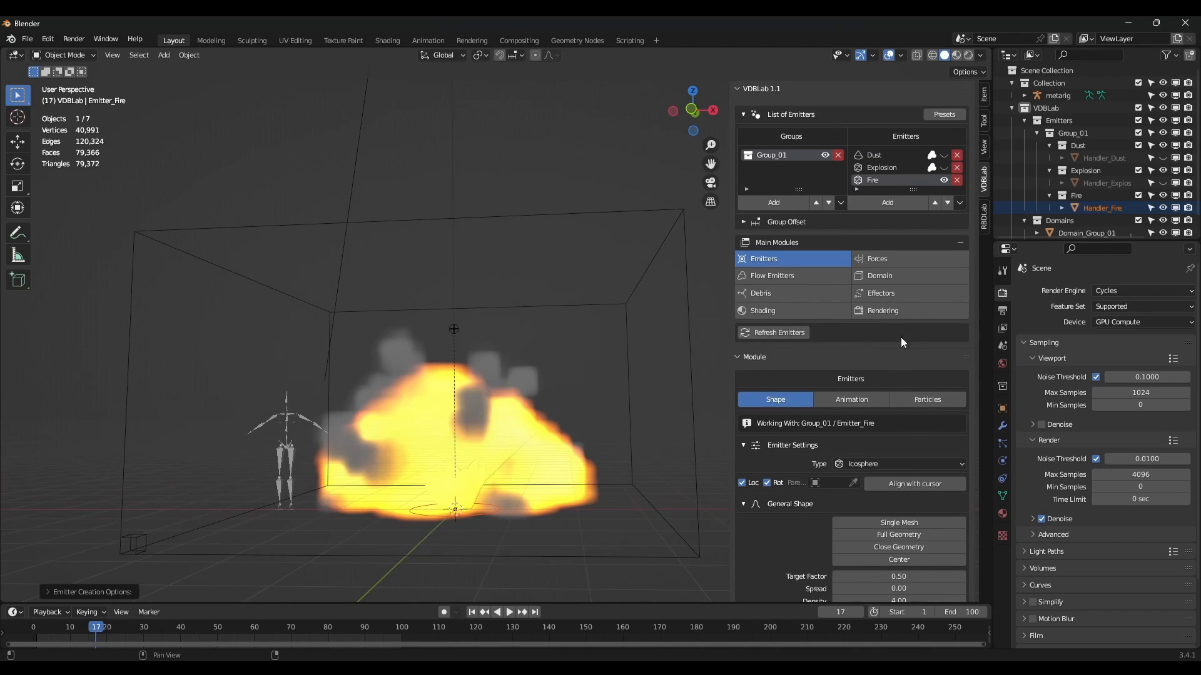
left_click(879, 281)
Hide the Domain_Group_01 fire volume in the viewport.
left_click(932, 420)
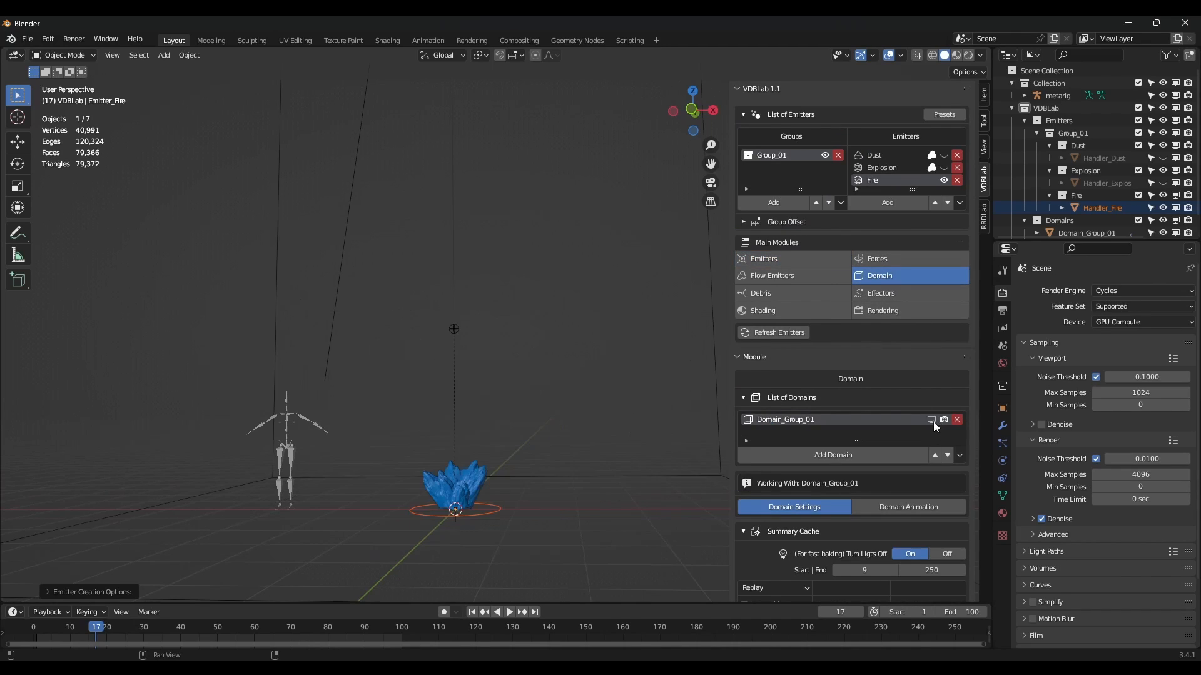
scroll(863, 262, "down", 2)
left_click(781, 211)
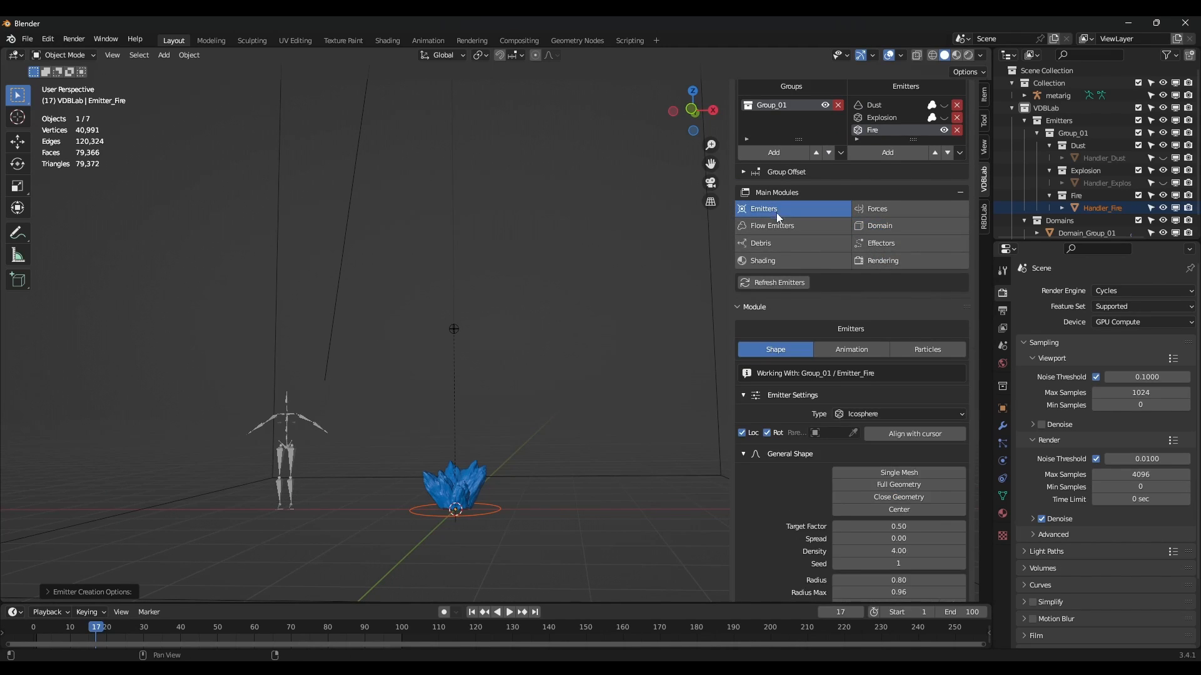
scroll(876, 348, "down", 5)
Make the Fire emitter a single mesh with radius 1.64 and noise strength 0.54.
left_click(903, 346)
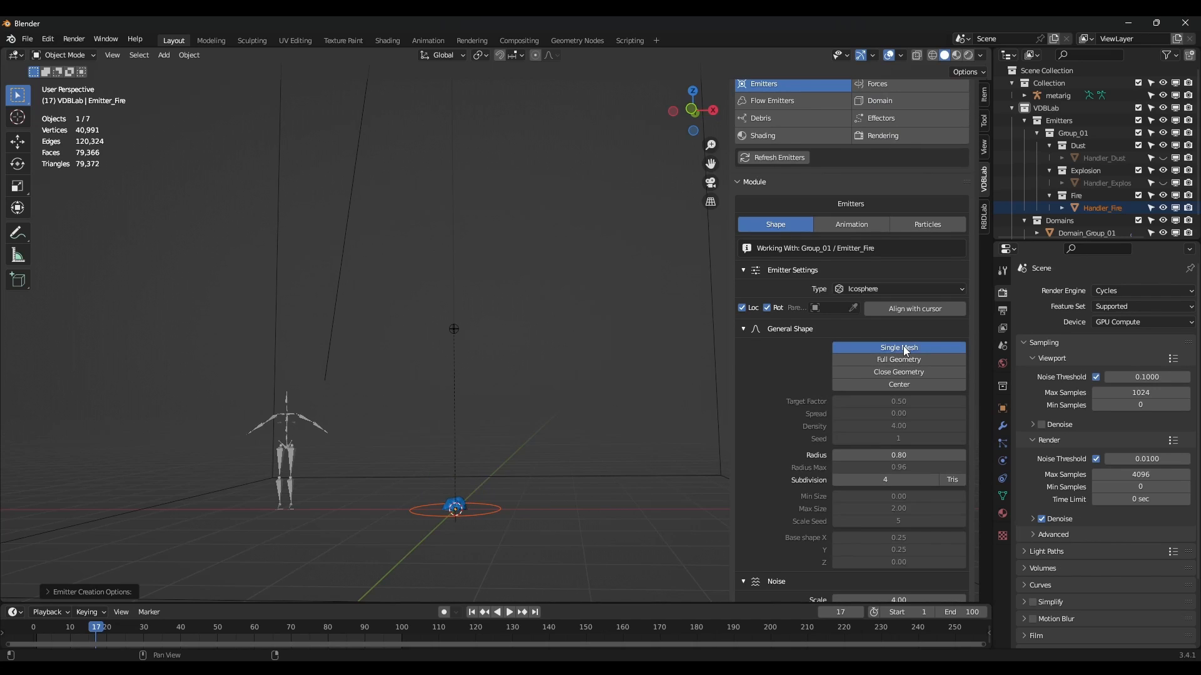
scroll(907, 385, "down", 1)
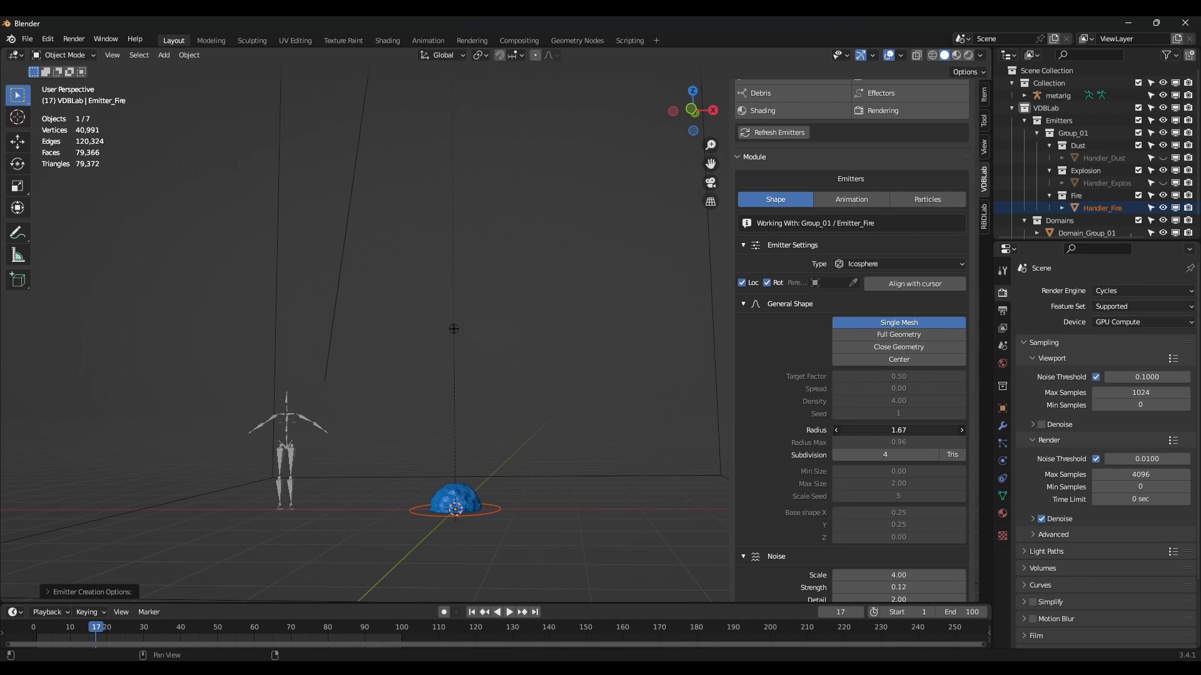
scroll(917, 355, "down", 1)
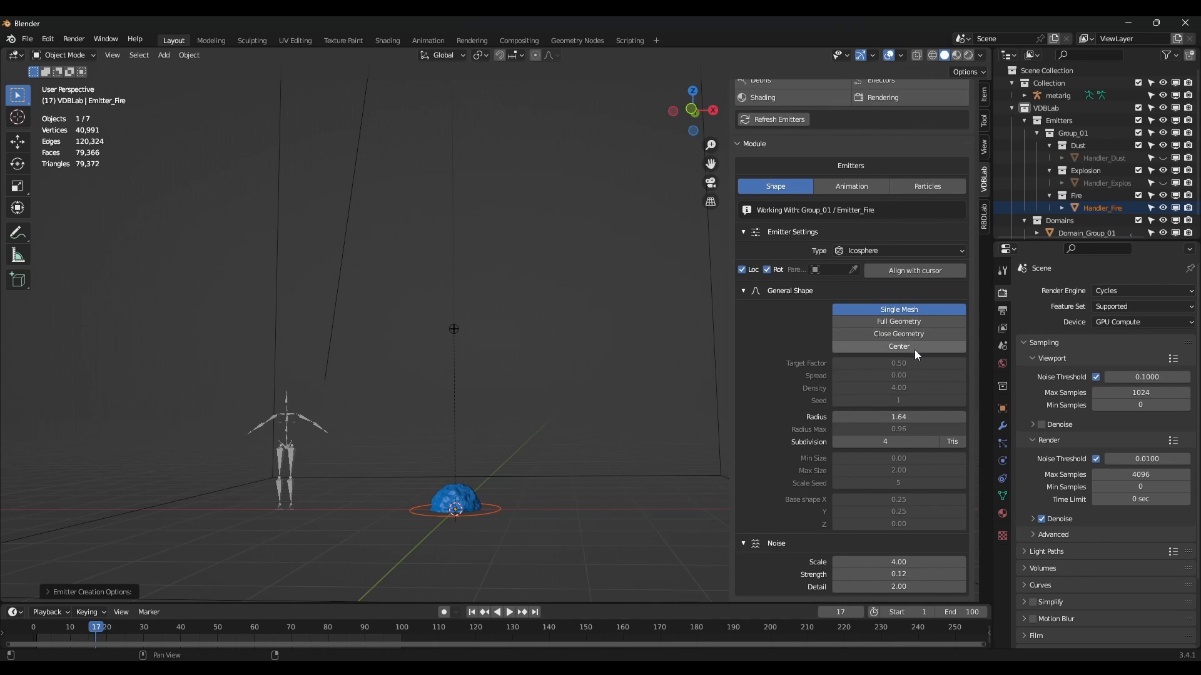
left_click_drag(898, 573, 932, 562)
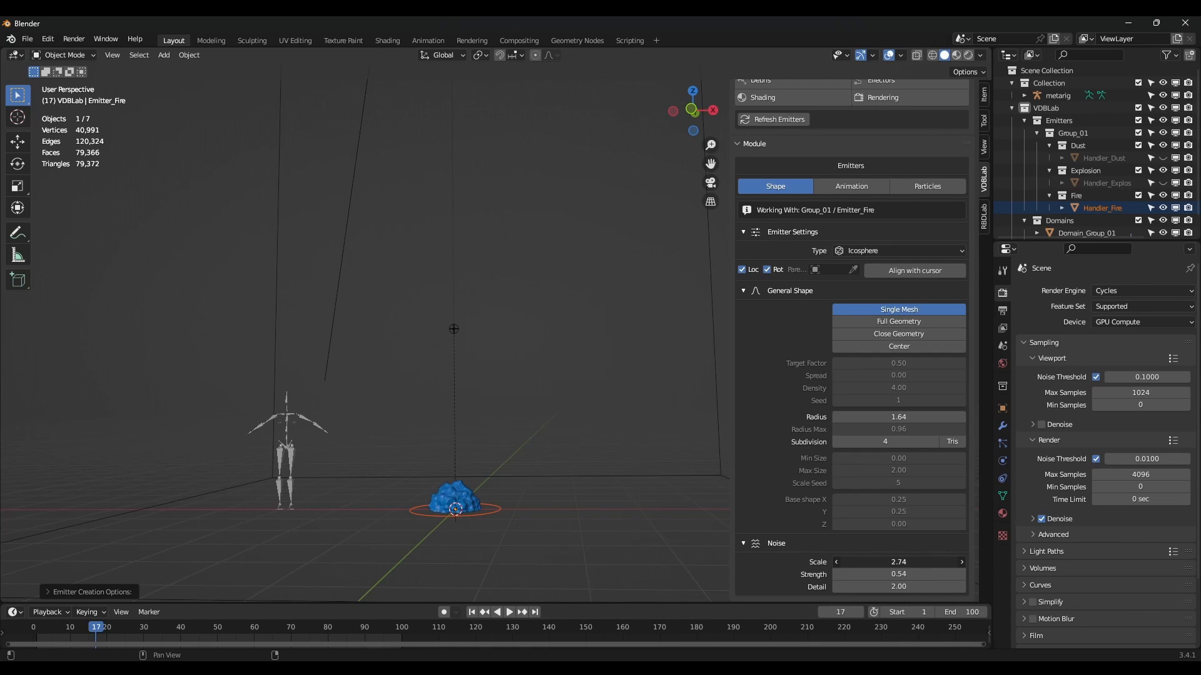
left_click(854, 292)
Set the Fire emitter to start at frame 10 with a duration of 100 frames.
scroll(464, 497, "up", 2)
middle_click_drag(491, 488, 482, 437, "shift")
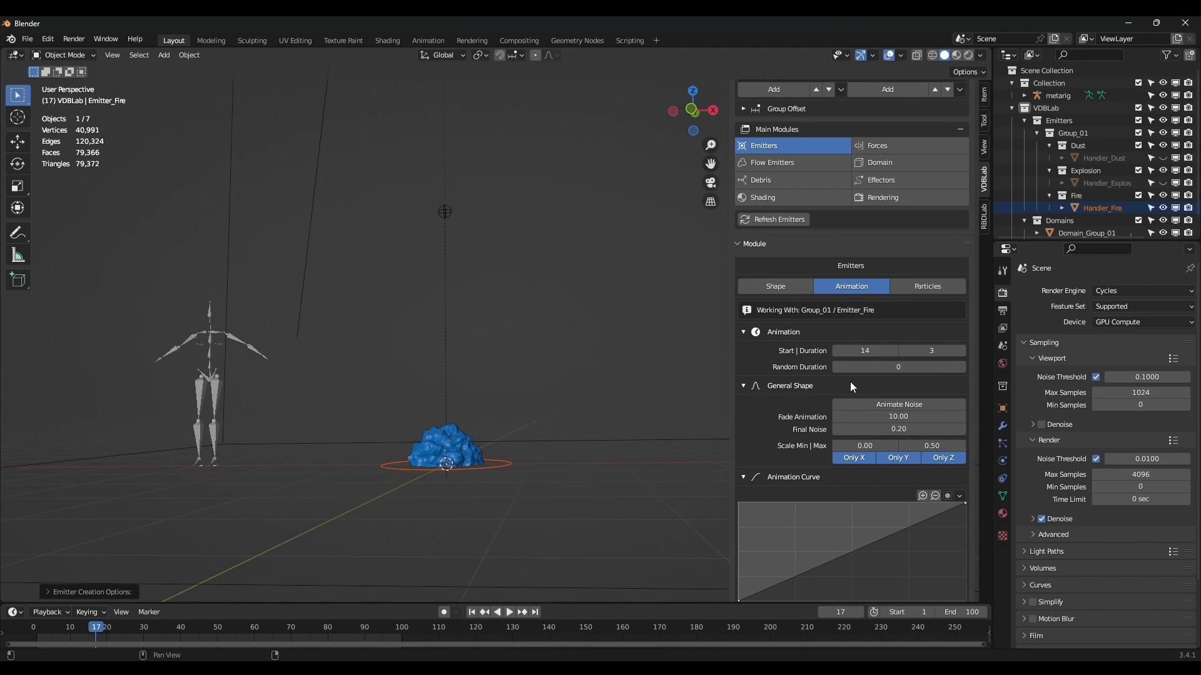
left_click(862, 350)
type("10")
key("Return")
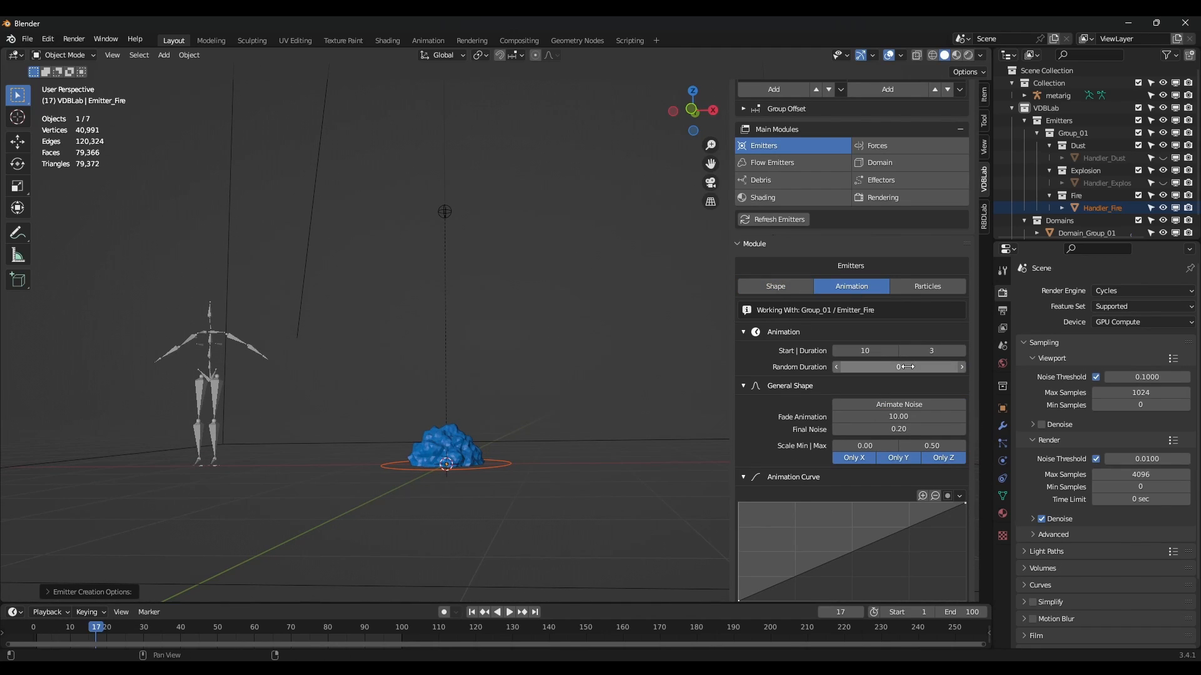
left_click(935, 351)
type("100")
key("Return")
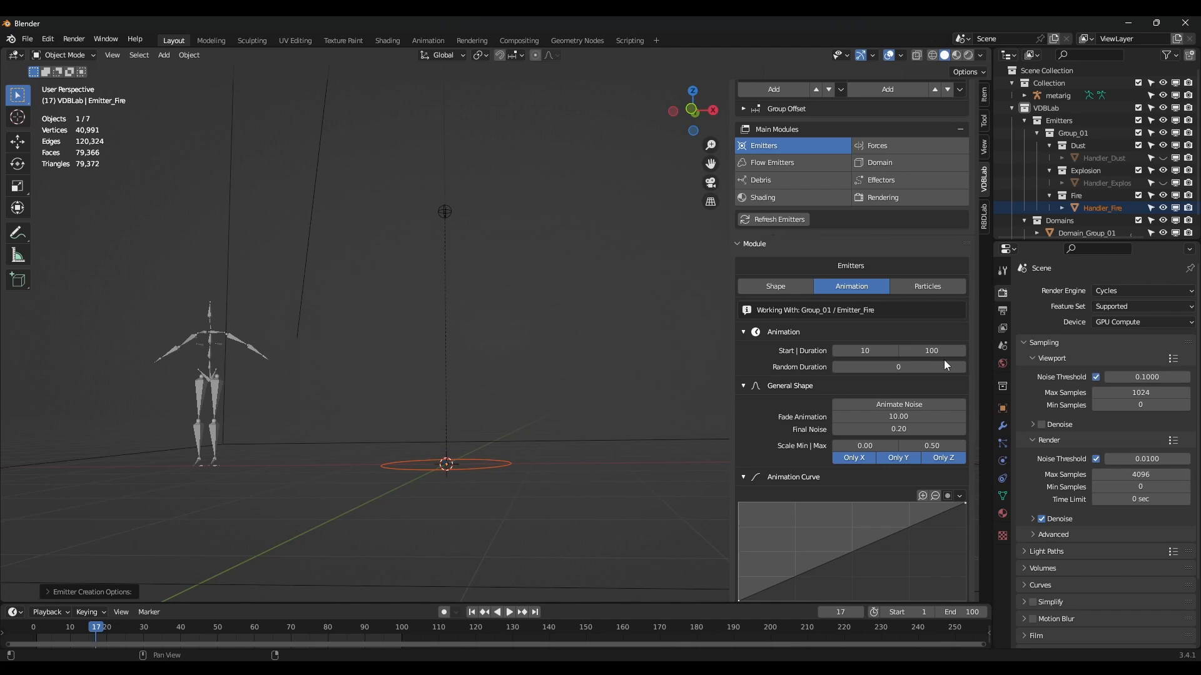
Enable Animate Noise with Fade Animation 1.00 and minimum scale 0.50.
left_click(910, 404)
left_click(906, 416)
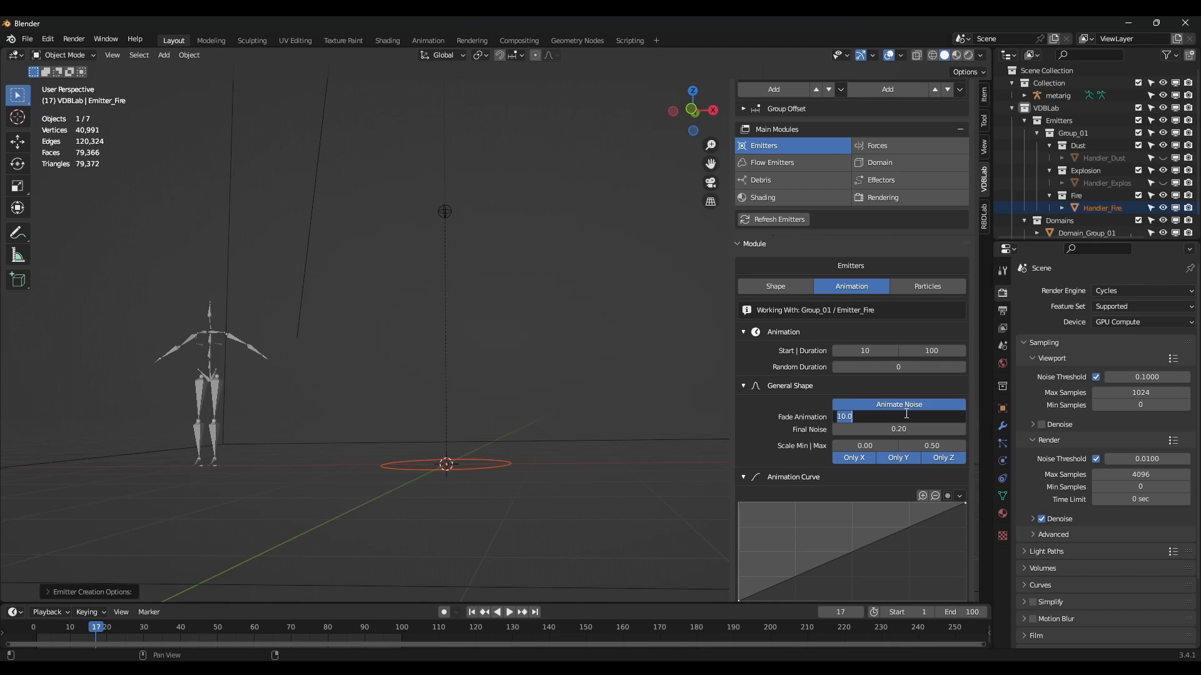
type("1")
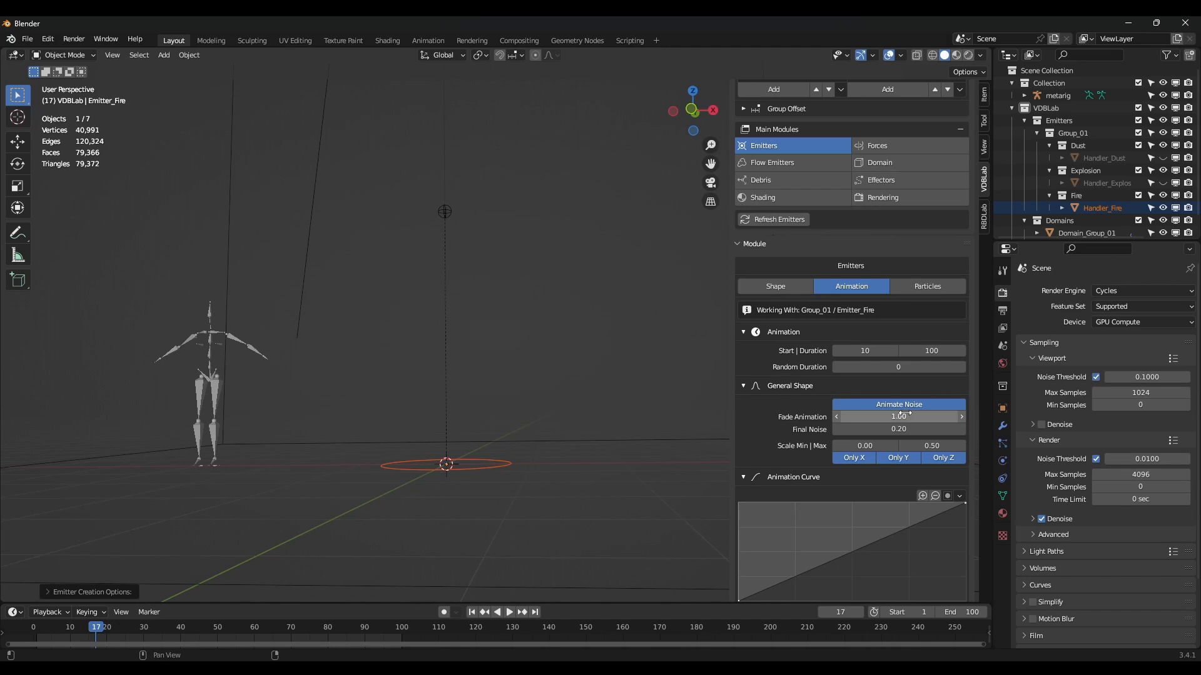
key("Return")
left_click(866, 443)
type("0.5")
key("Return")
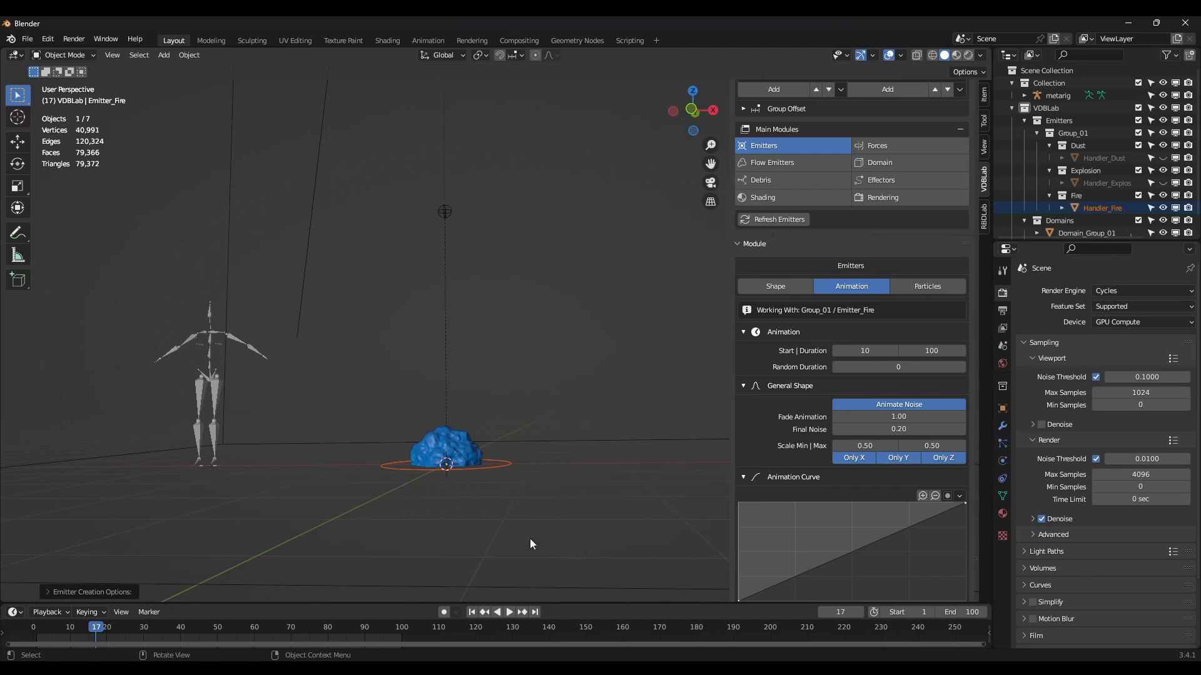
Scrub the timeline and play the animation to preview the Fire emitter.
mouse_move(96, 629)
left_mouse_down()
mouse_move(65, 629)
mouse_move(86, 629)
left_mouse_up()
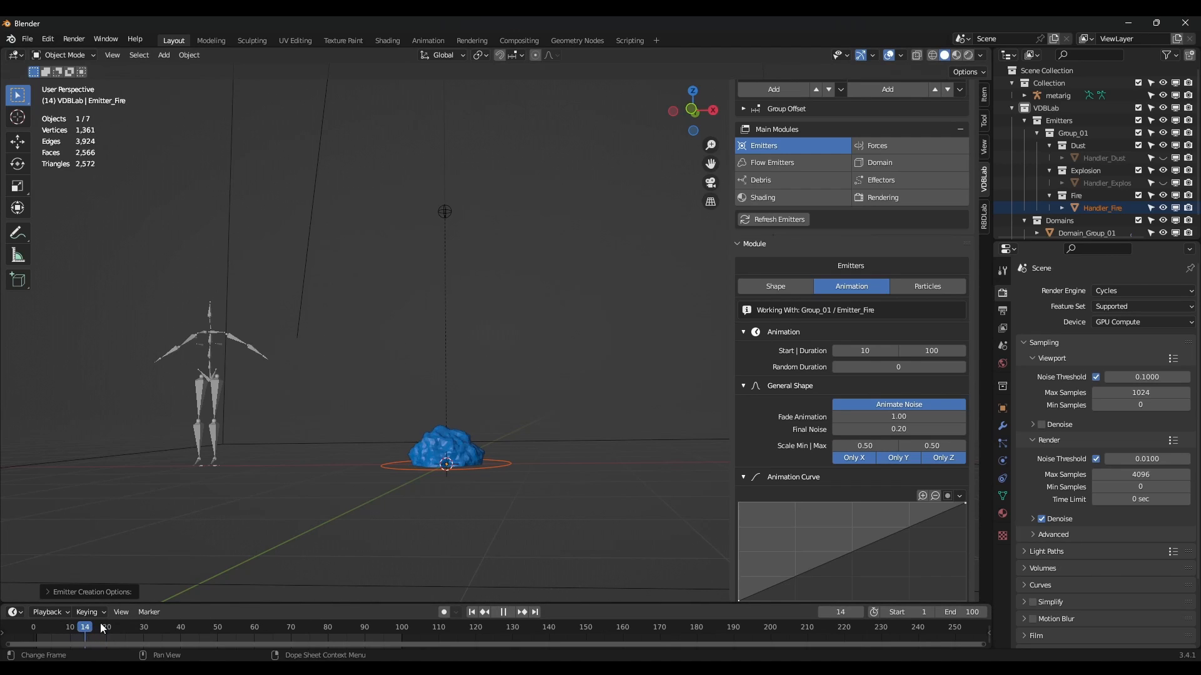
left_click(510, 613)
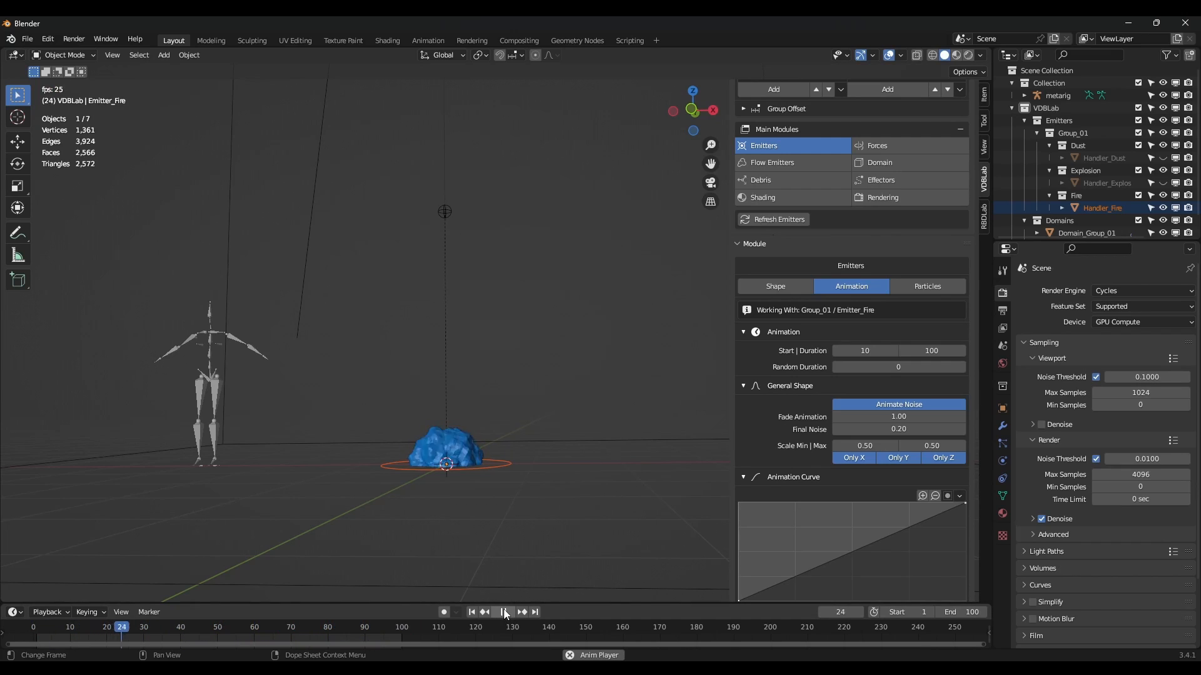
left_click(503, 612)
scroll(827, 291, "up", 5)
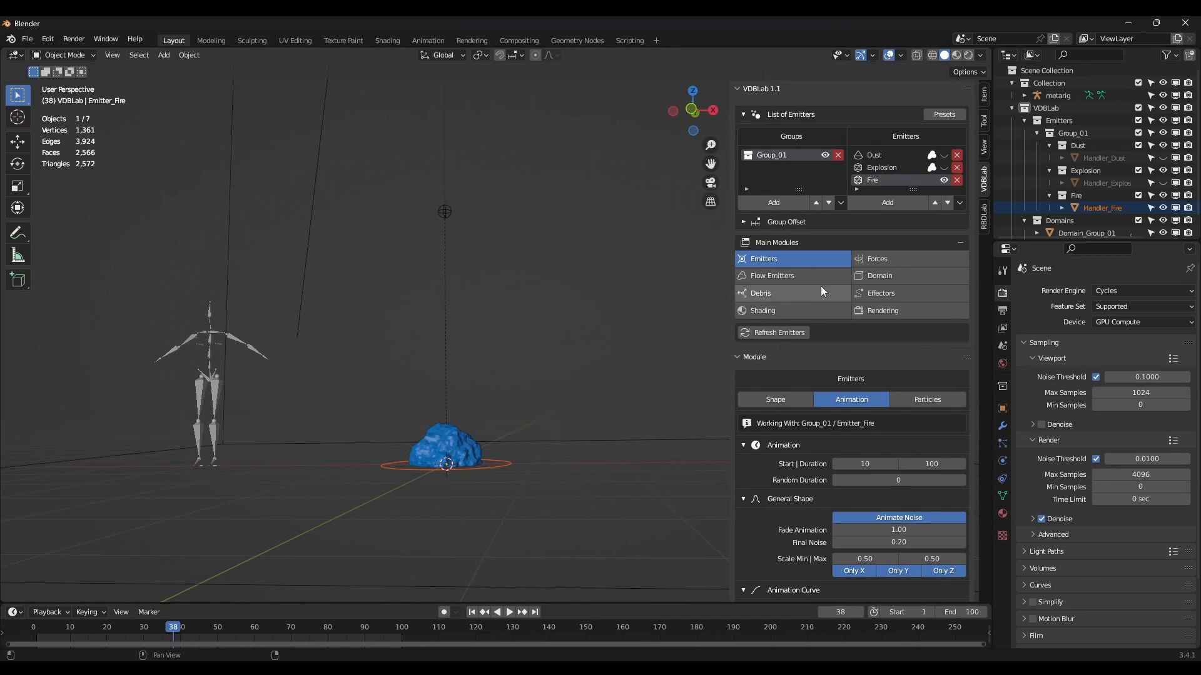
Add a Fire-type flow to the Fire emitter with fuel 3 and volume emission 1.
left_click(782, 278)
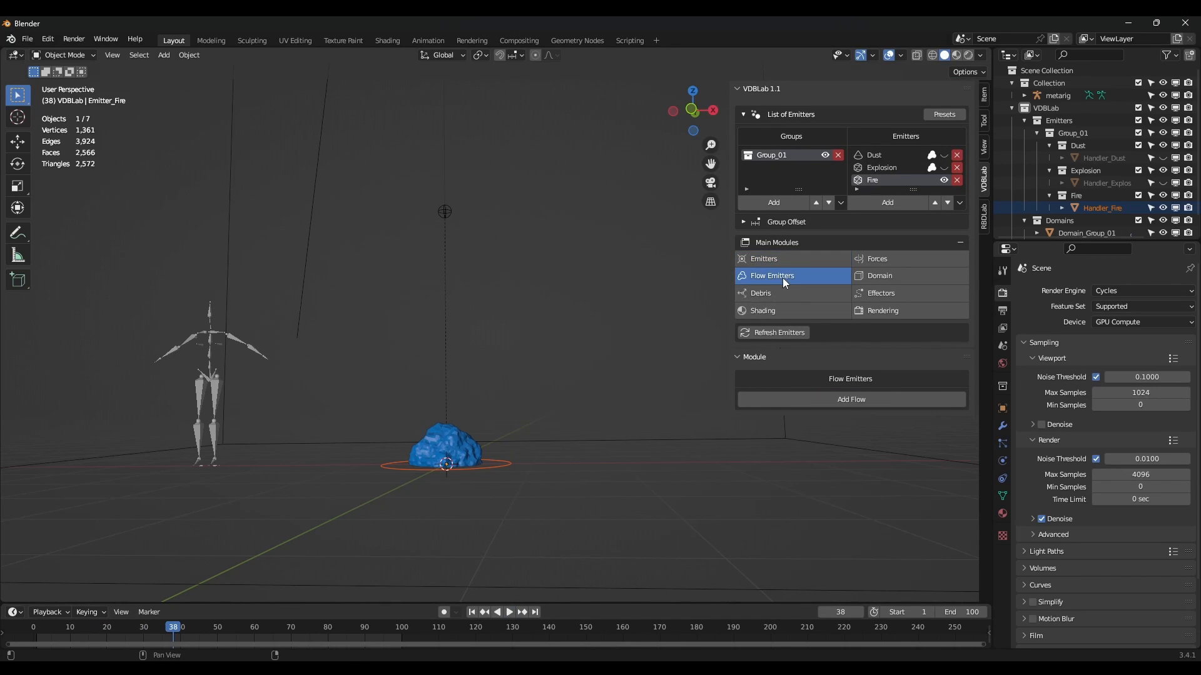
left_click(854, 399)
scroll(853, 398, "down", 1)
scroll(853, 398, "down", 3)
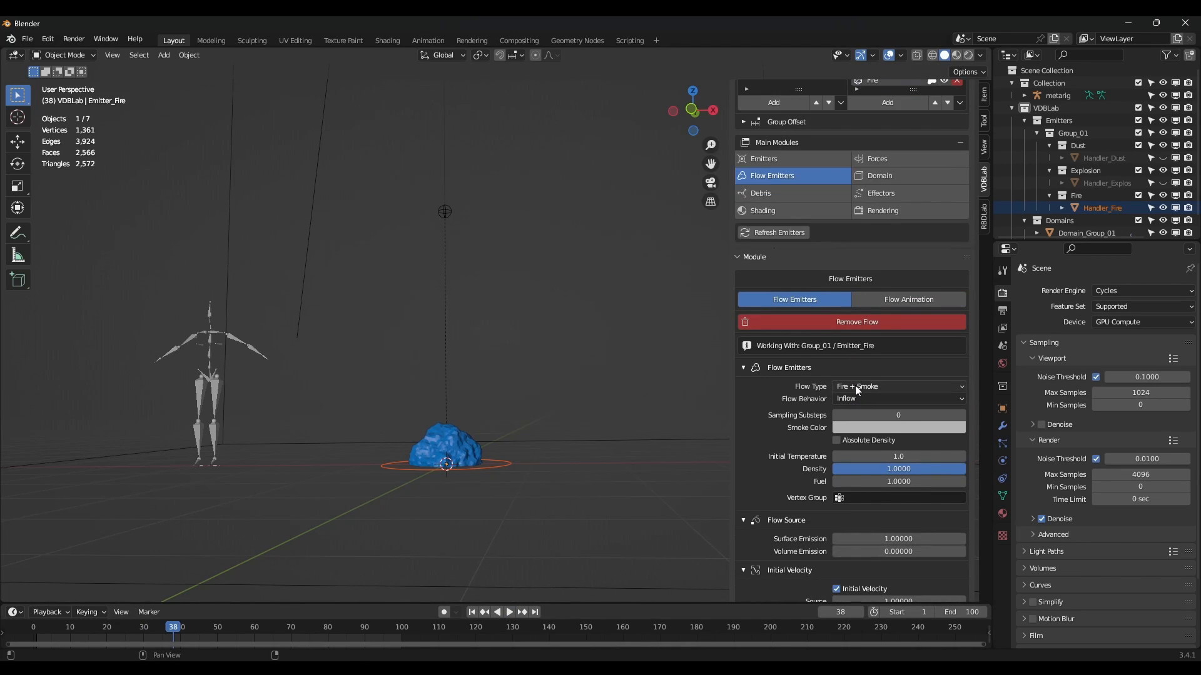
left_click(854, 386)
left_click(865, 429)
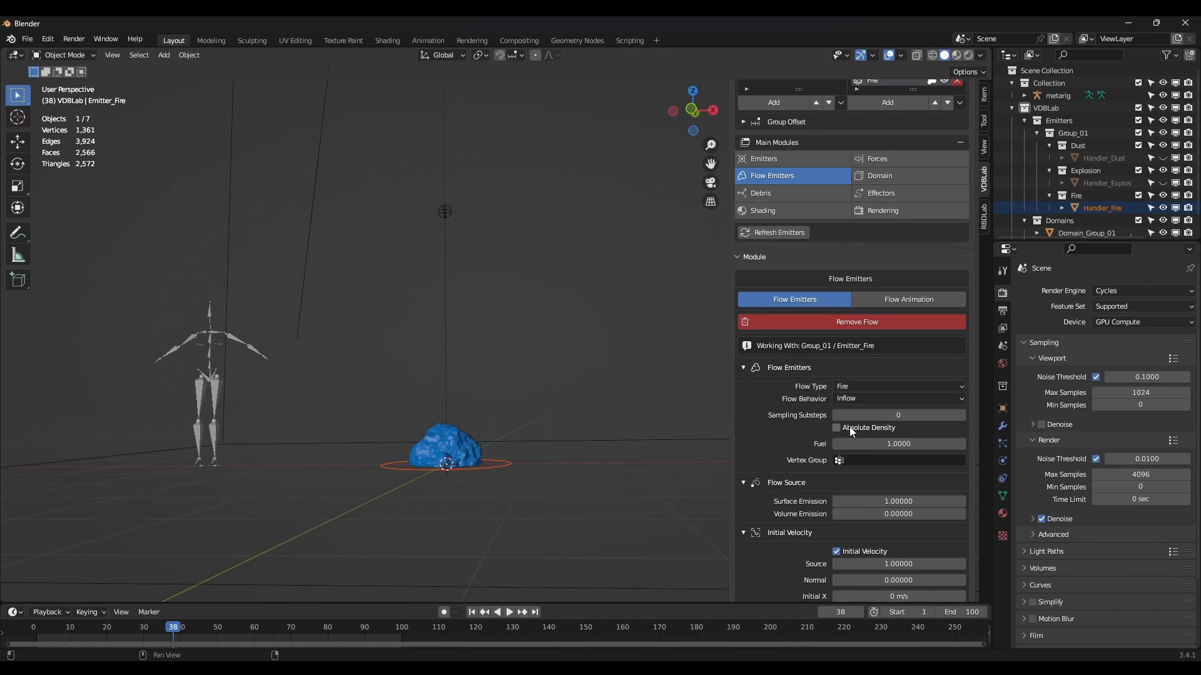
left_click(893, 444)
key("Return")
left_click(902, 514)
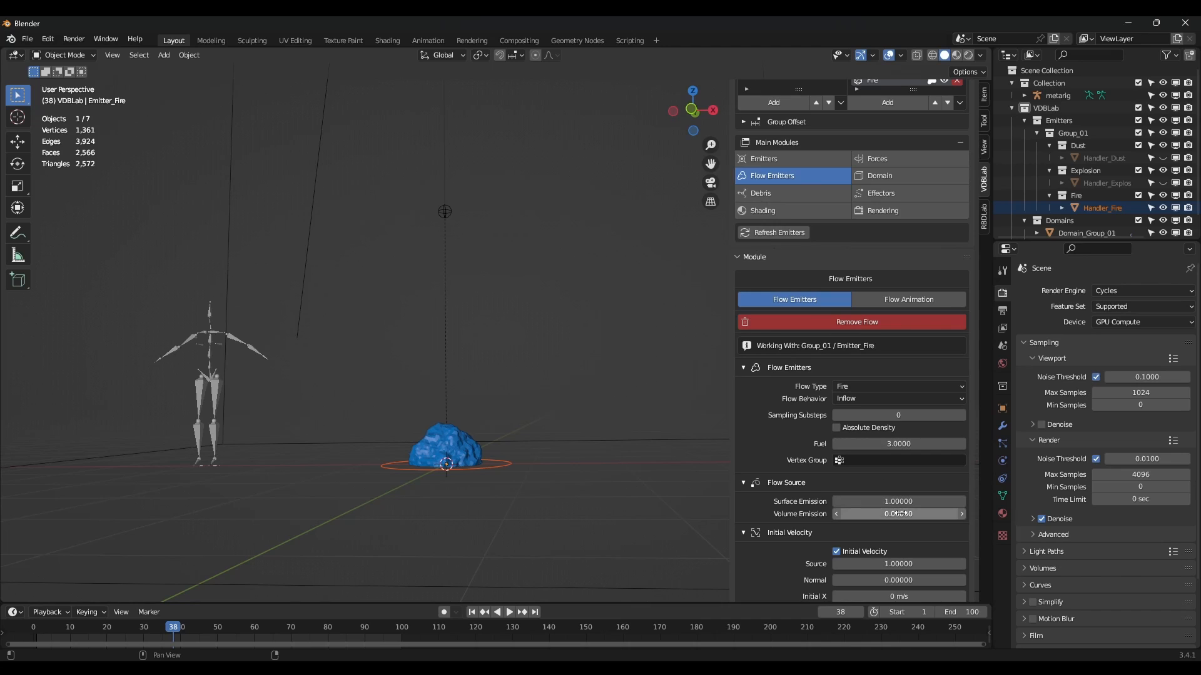
type("1")
key("Return")
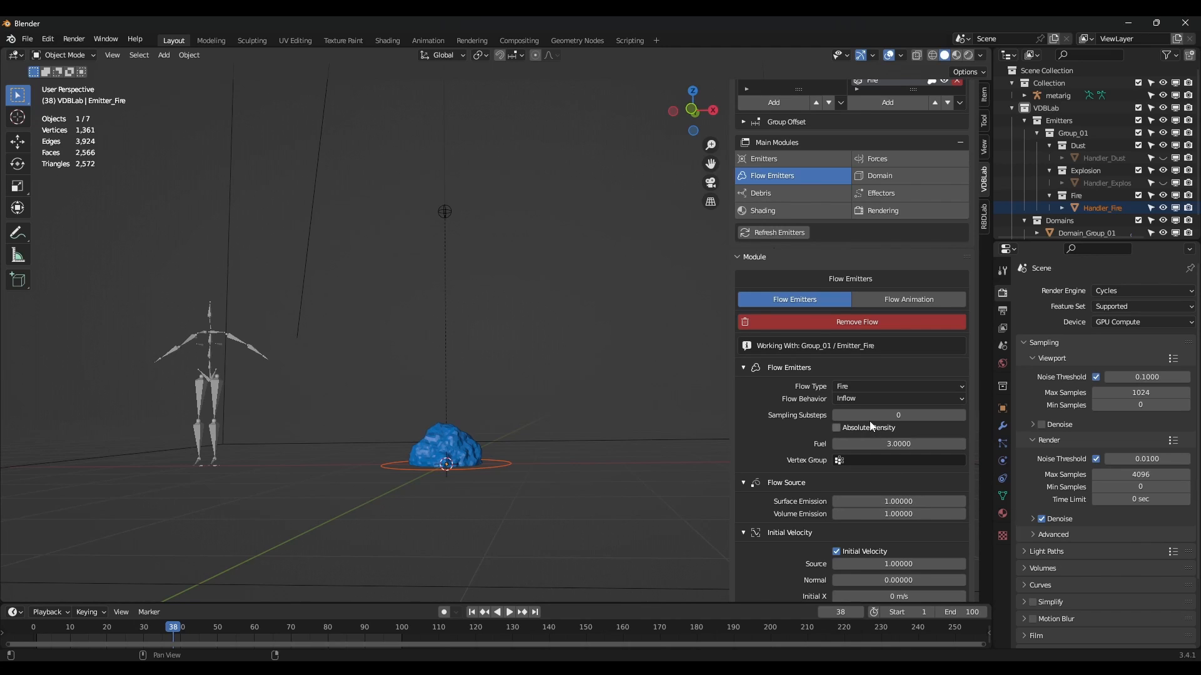
Show the domain settings, unhide the Explosion and Dust emitters, and hide Group_01's emitters.
scroll(866, 426, "up", 4)
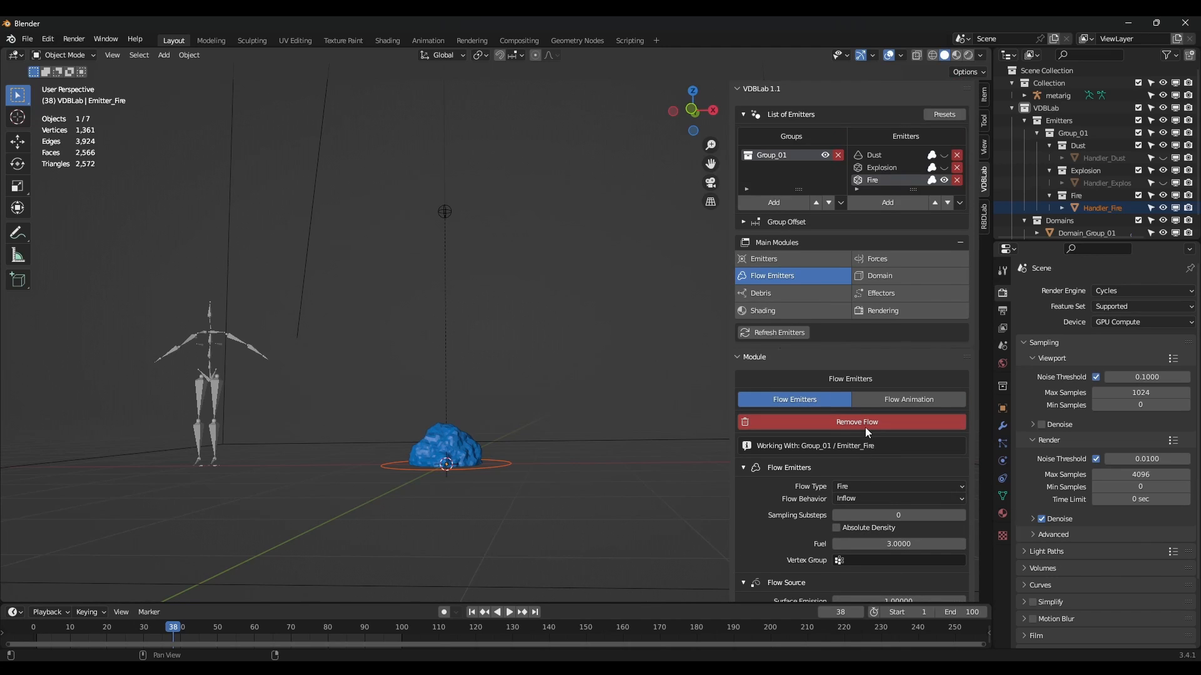
left_click(882, 277)
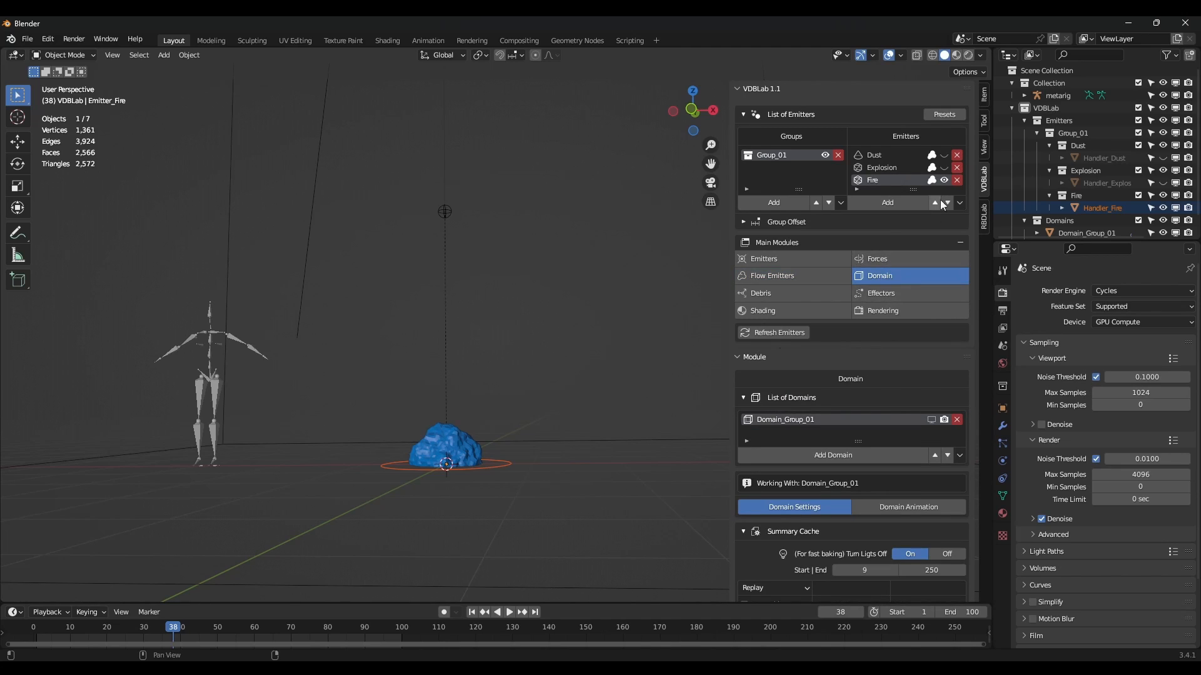
left_click_drag(944, 168, 943, 155)
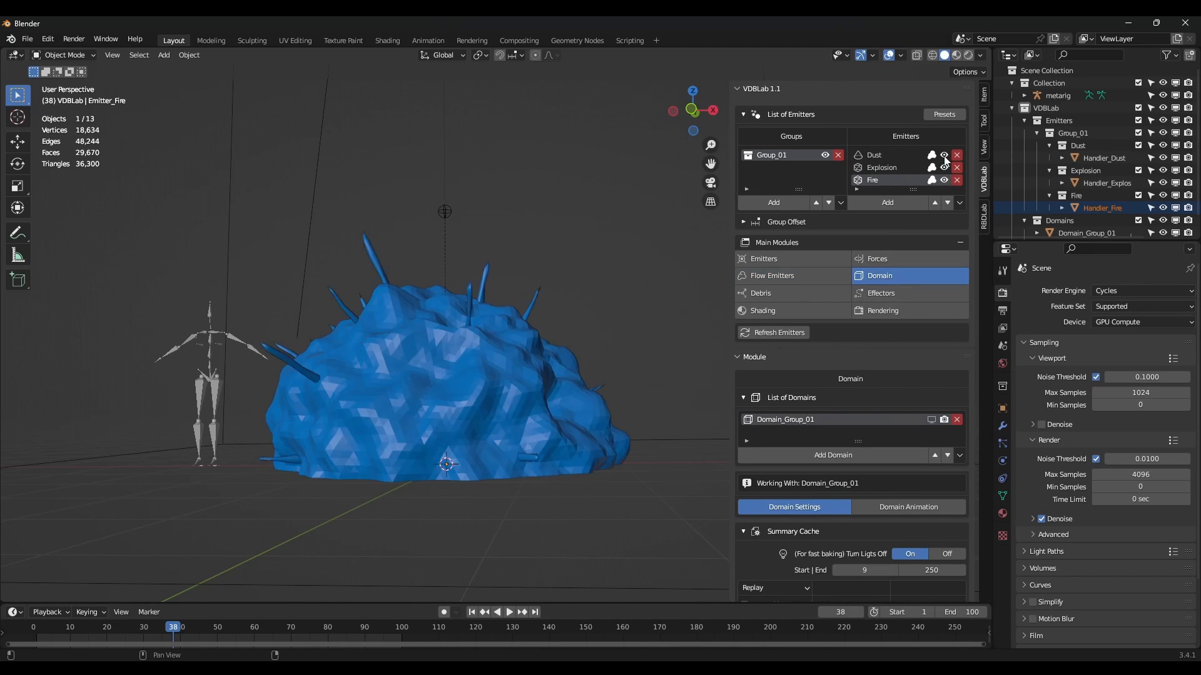
left_click(825, 155)
scroll(877, 354, "down", 7)
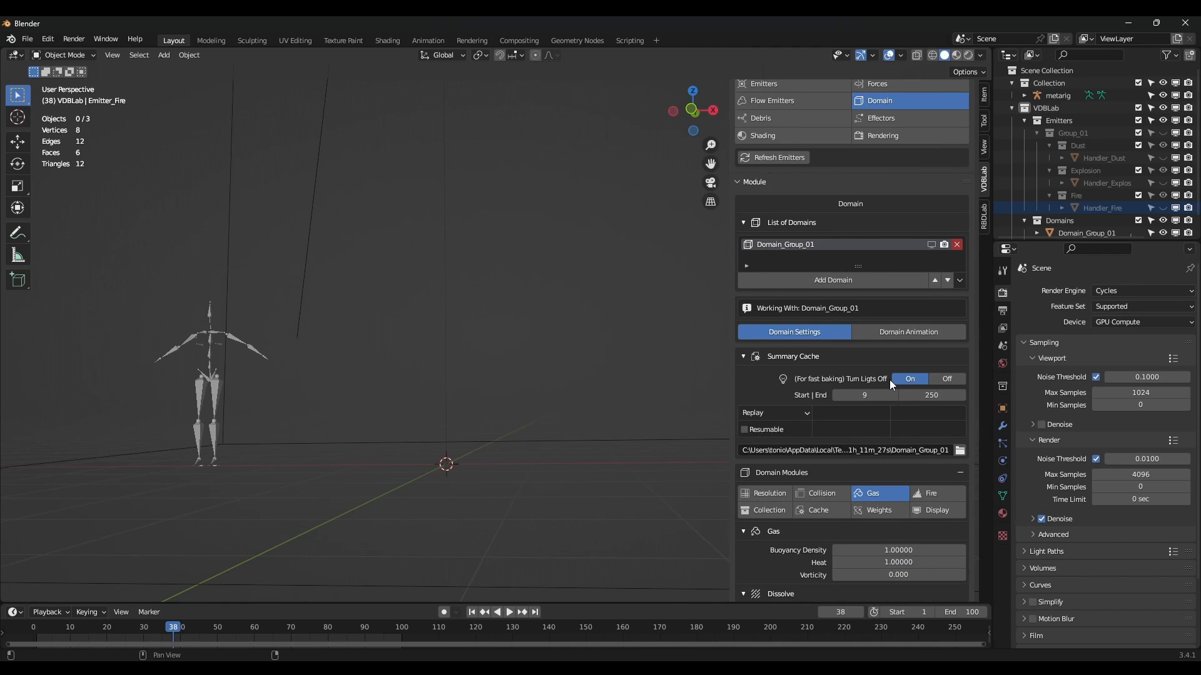
Rewind to frame 1, play the fire simulation while orbiting the domain, then pause.
scroll(918, 381, "down", 2)
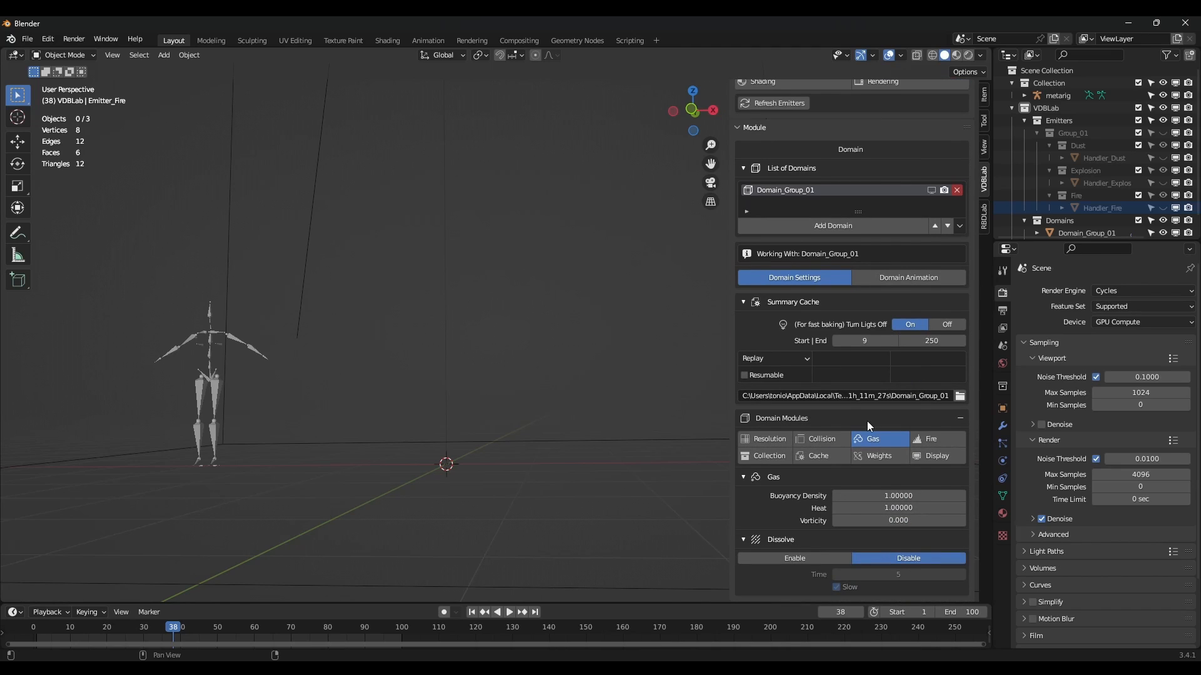
scroll(887, 371, "up", 3)
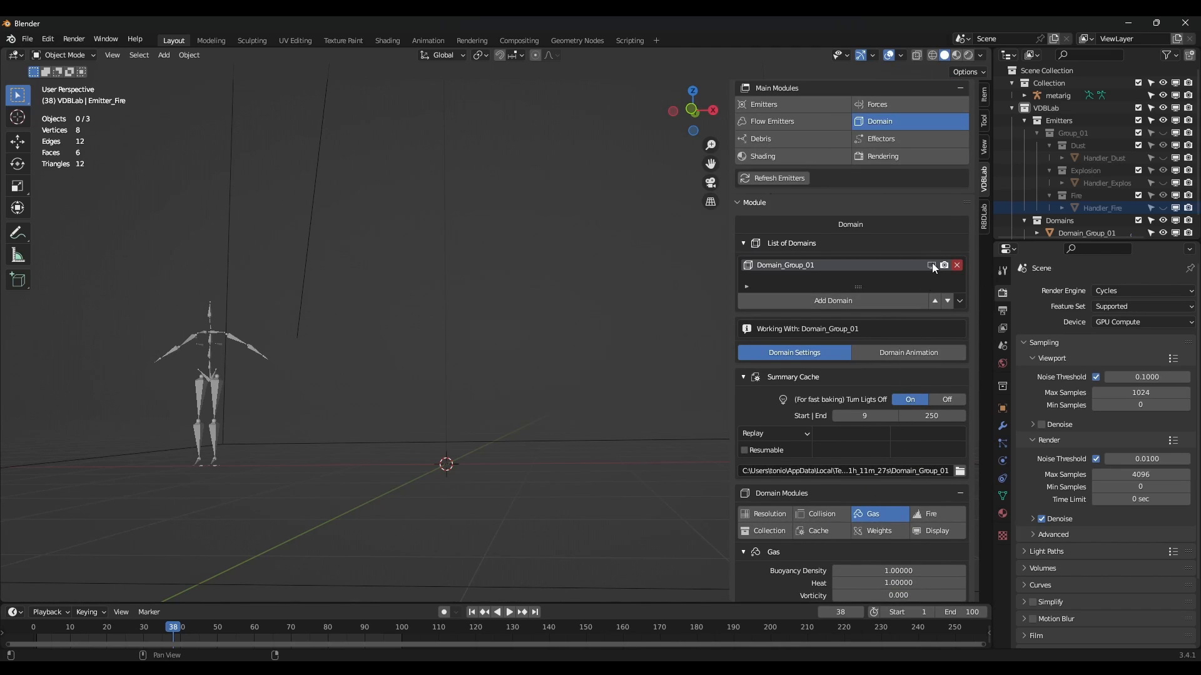
scroll(456, 512, "down", 5)
middle_click_drag(482, 504, 453, 551, "shift")
scroll(453, 550, "down", 2)
left_click(476, 613)
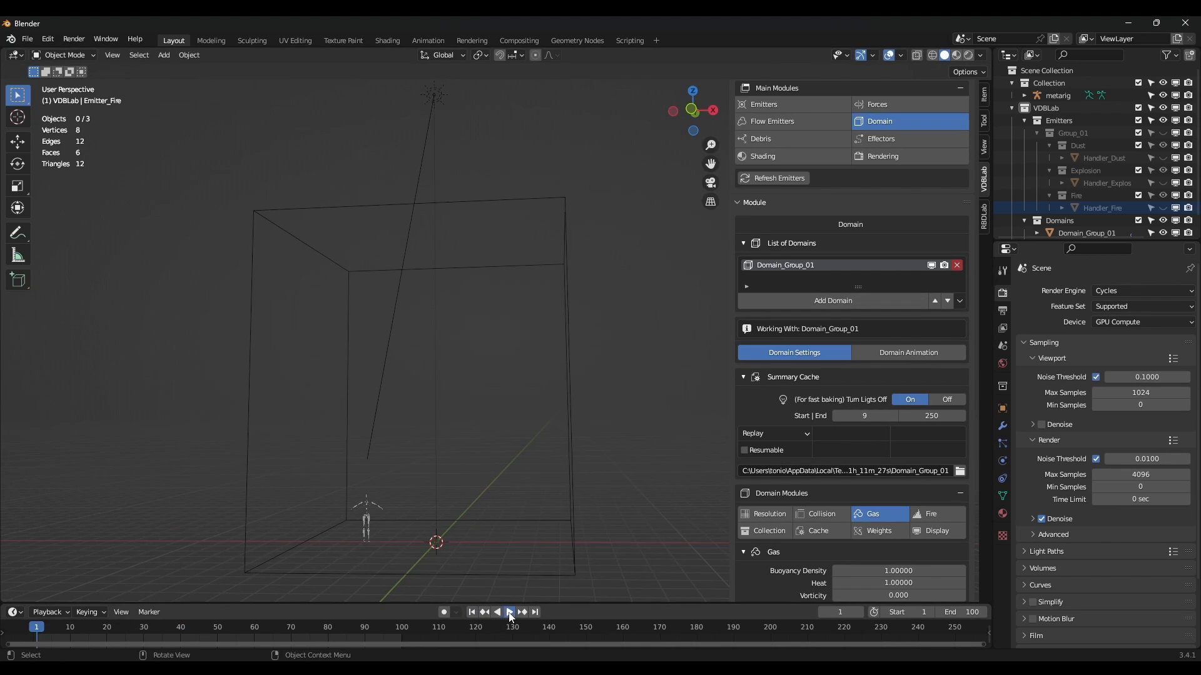
left_click(510, 612)
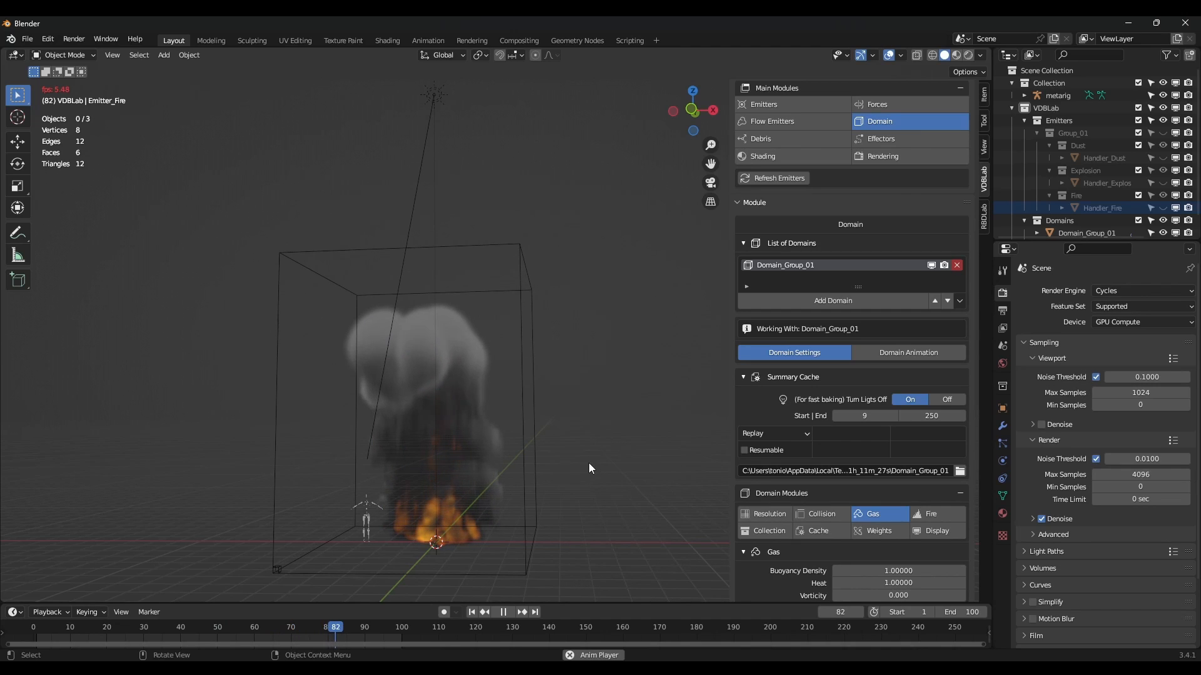
middle_click_drag(587, 467, 562, 463)
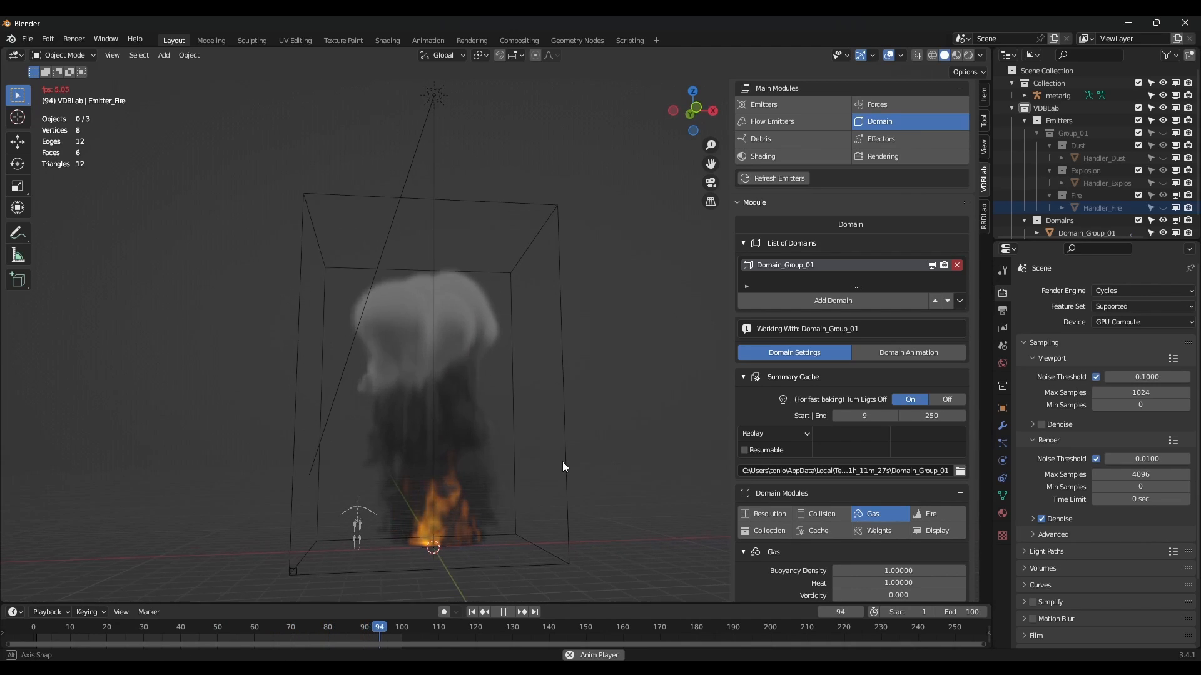
left_click(505, 613)
scroll(832, 356, "up", 5)
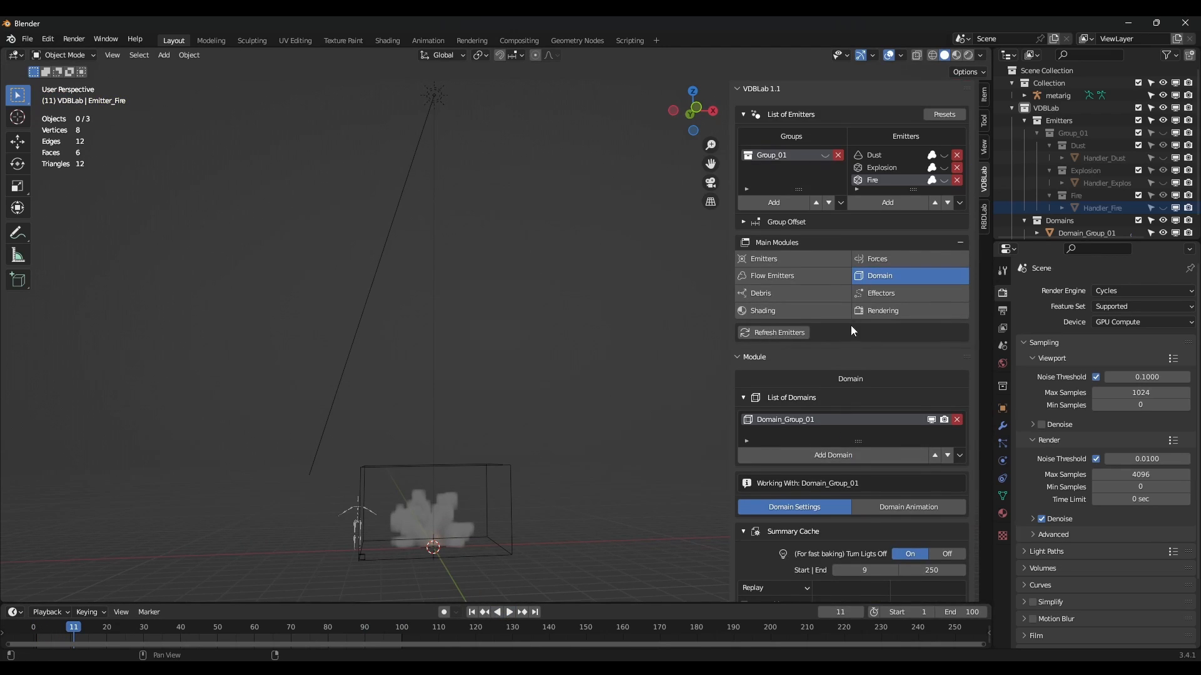
Set the Explosion emitter's initial velocity Source to 5.
left_click(893, 168)
left_click(782, 276)
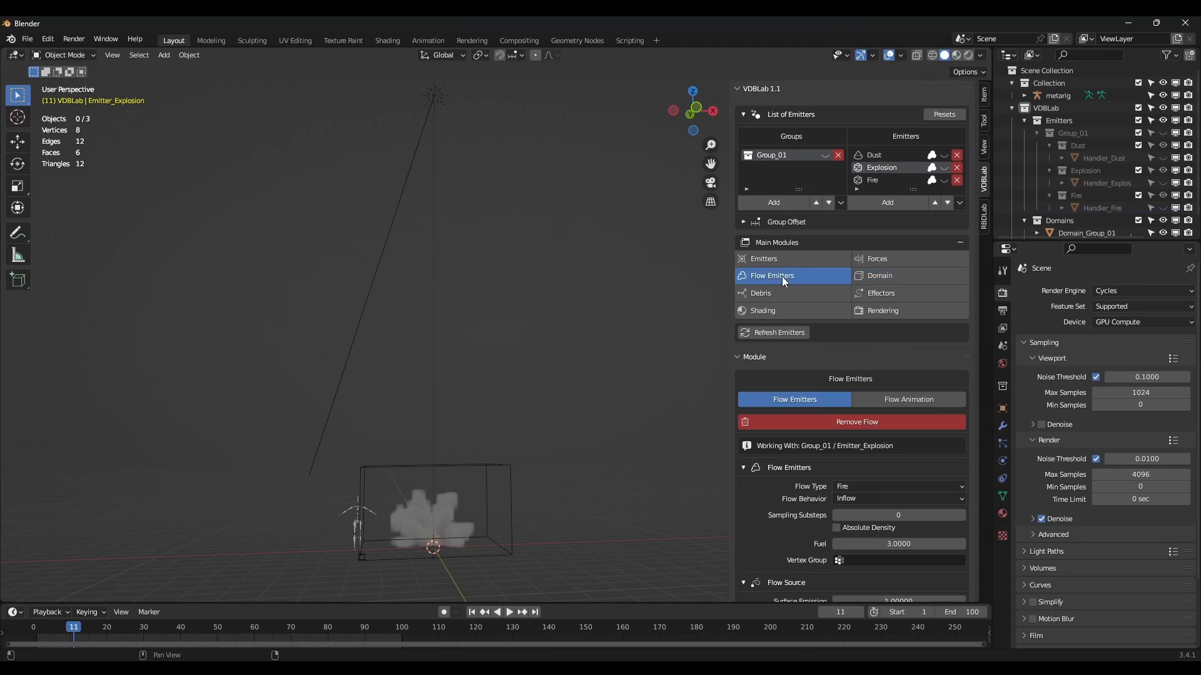
scroll(801, 477, "down", 4)
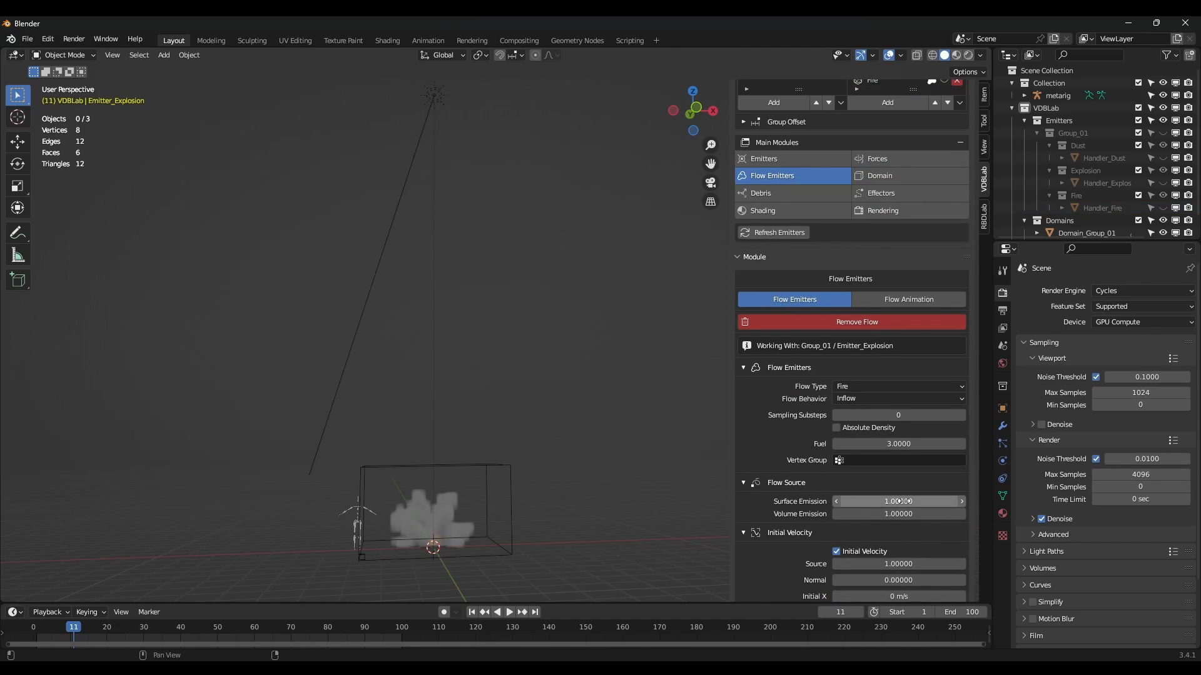
scroll(900, 503, "down", 2)
left_click(898, 512)
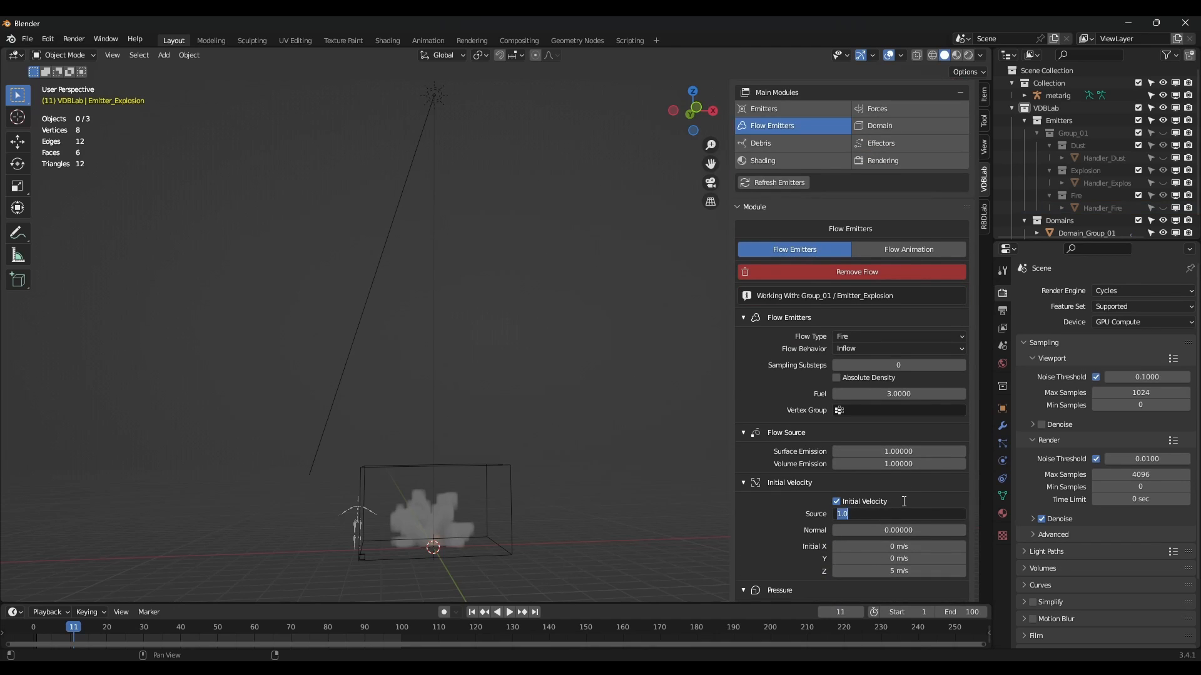
type("5")
key("Return")
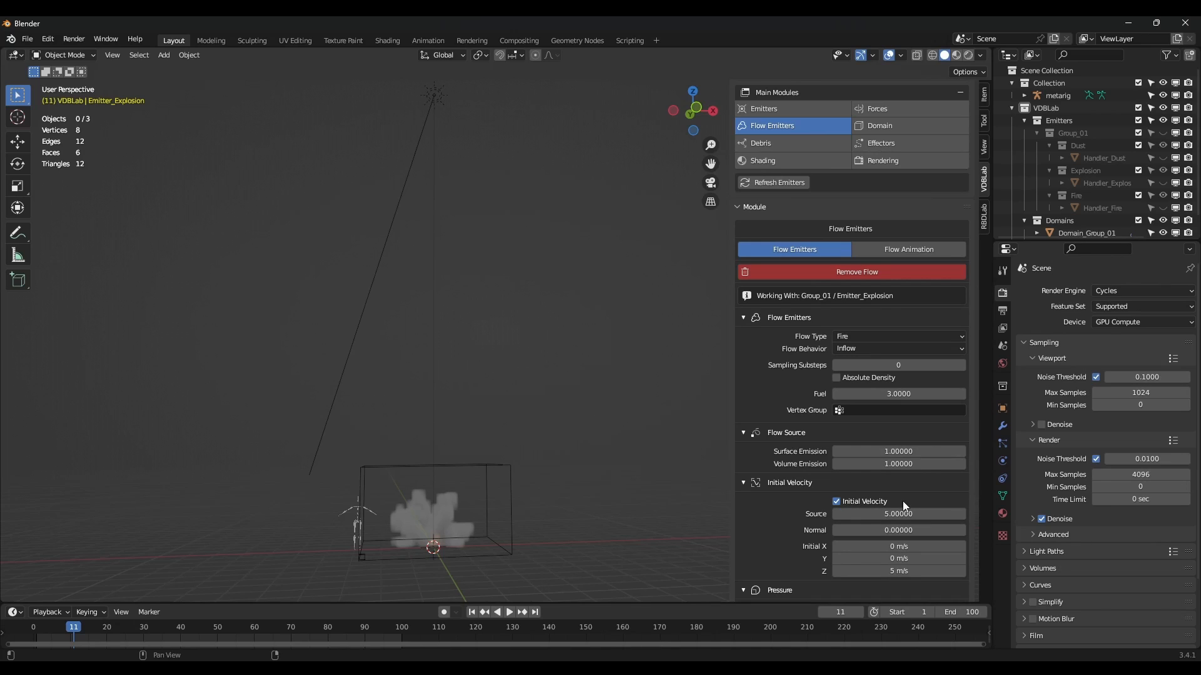
Replay the simulation from the first frame with the new velocity, then pause.
left_click(471, 612)
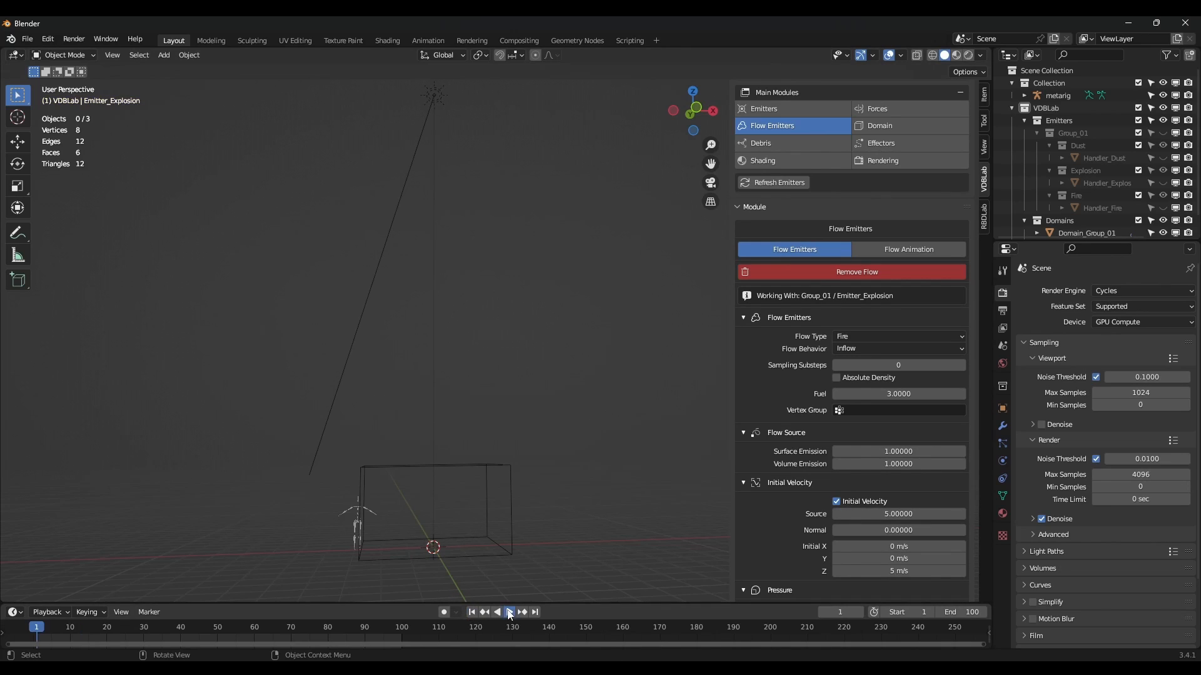
left_click(510, 613)
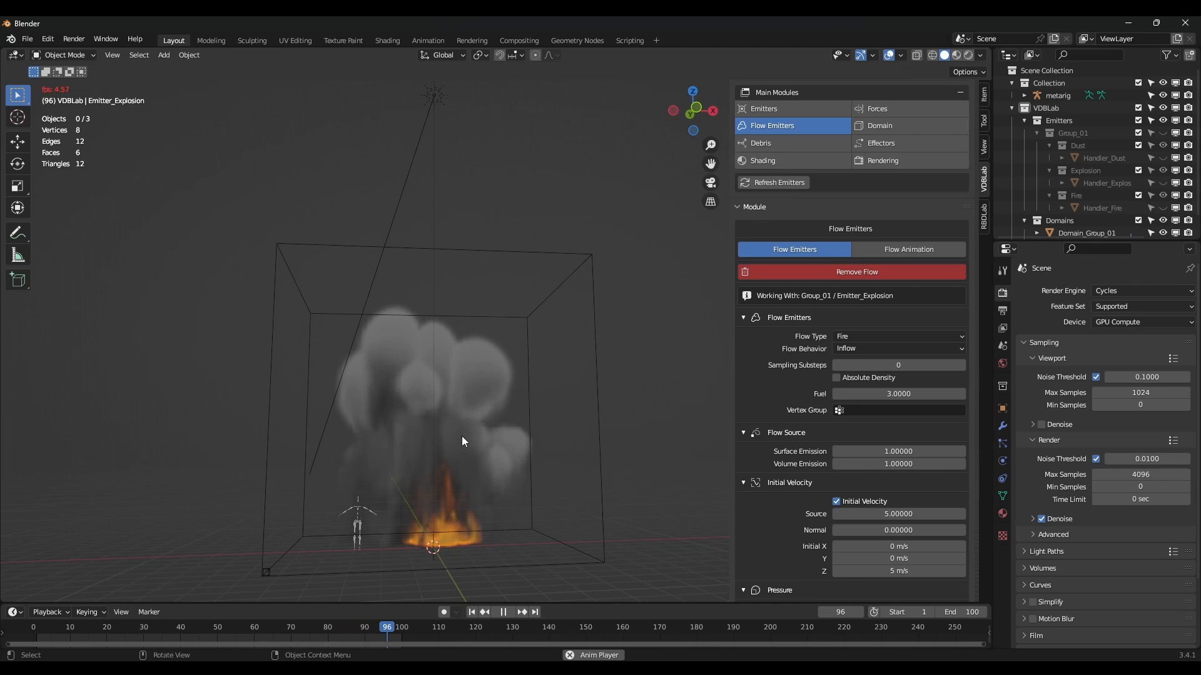
left_click(504, 612)
Set the Explosion flow's Source velocity to 3 and initial Z velocity to 10 m/s.
double_click(899, 514)
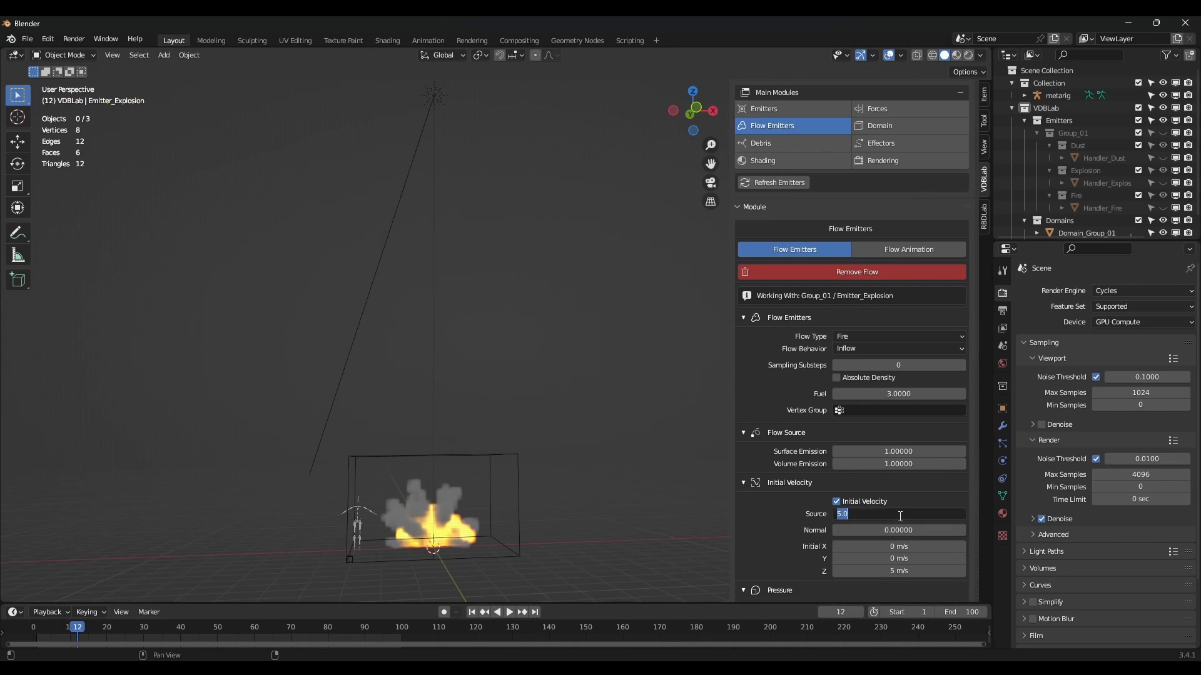
type("3")
key("Return")
double_click(933, 570)
type("10")
key("Return")
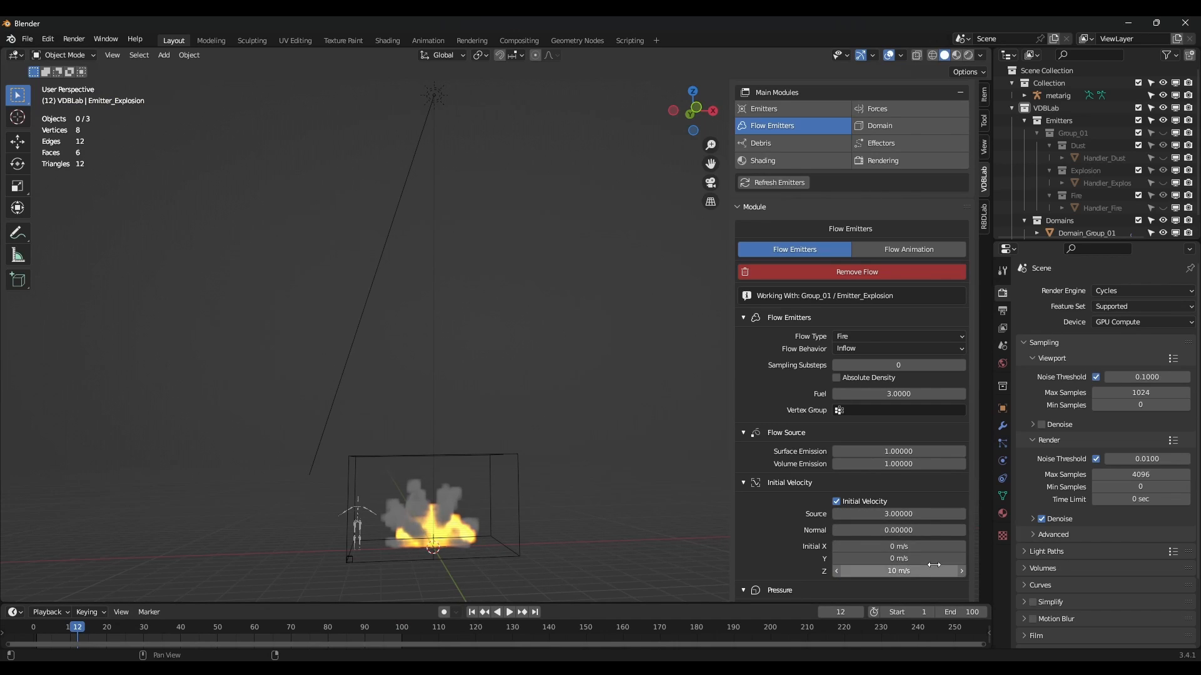
Replay the updated simulation from frame 1, then stop it with Esc.
left_click(472, 612)
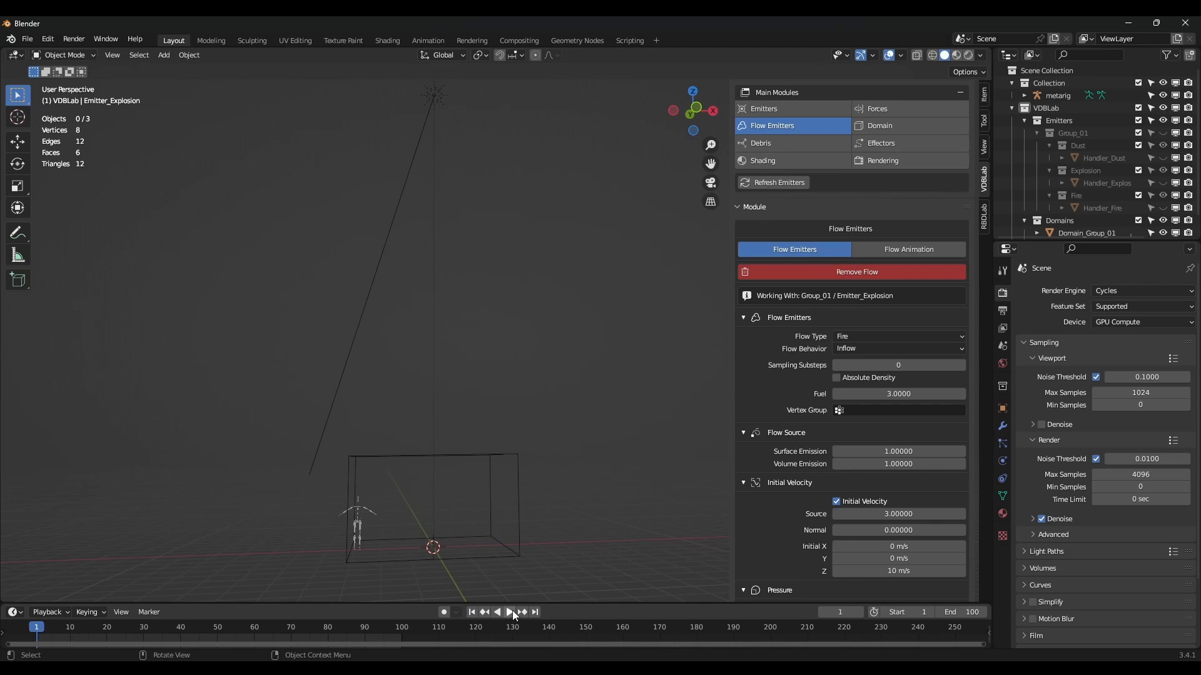
left_click(509, 612)
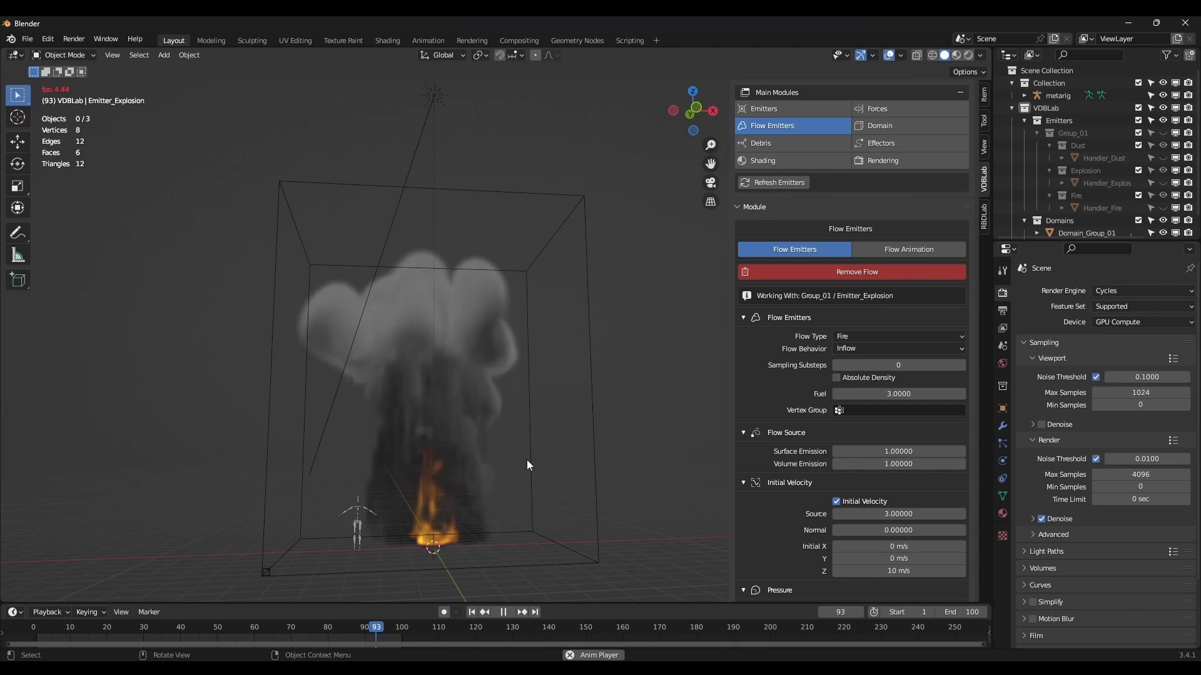
key("Escape")
scroll(862, 336, "up", 5)
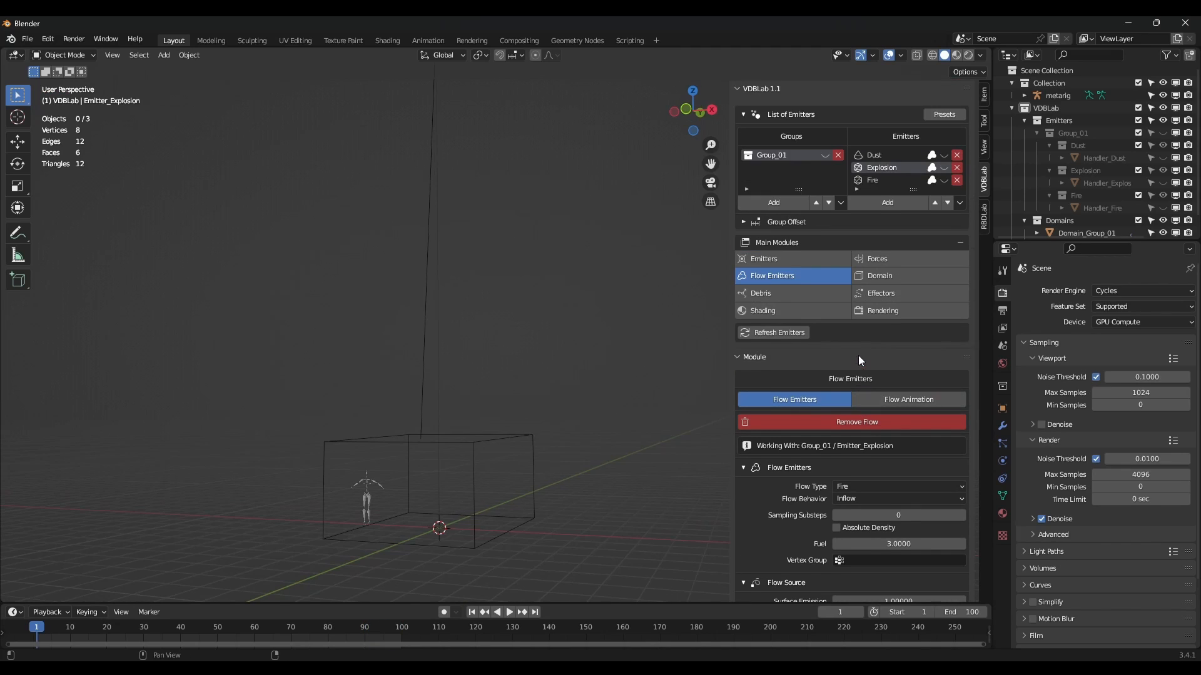
Set the domain cache type to All with end frame 100.
left_click(883, 276)
scroll(817, 418, "down", 5)
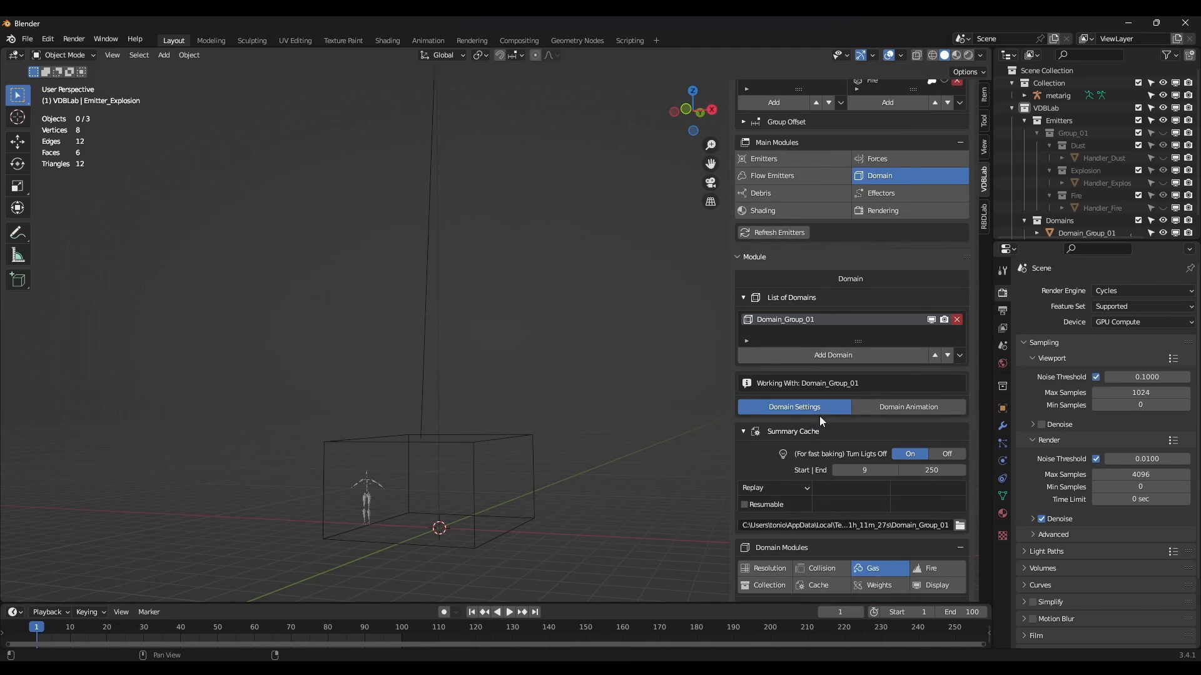
left_click(766, 438)
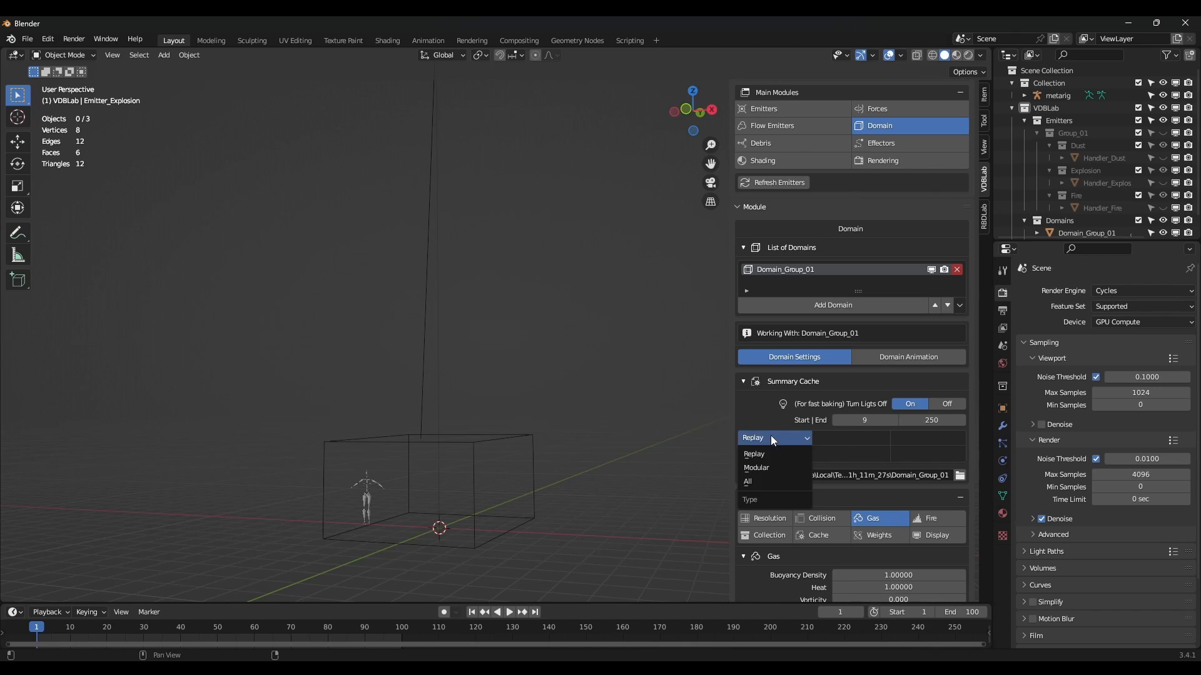
left_click(761, 476)
left_click(932, 417)
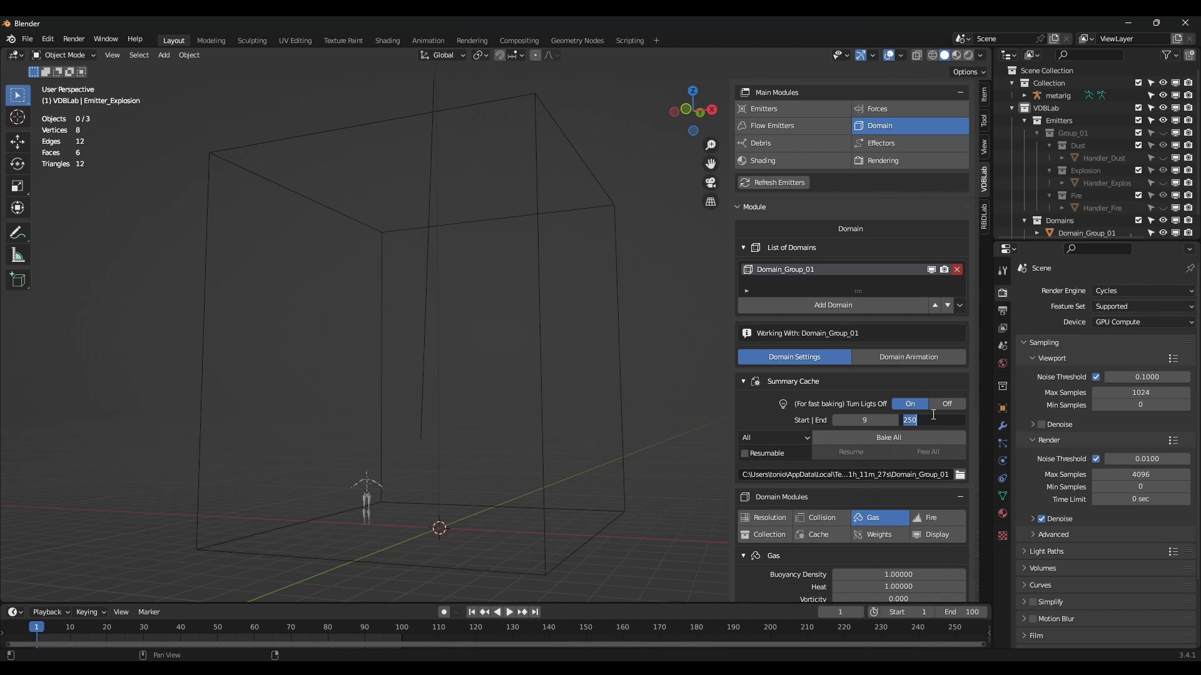
key("Return")
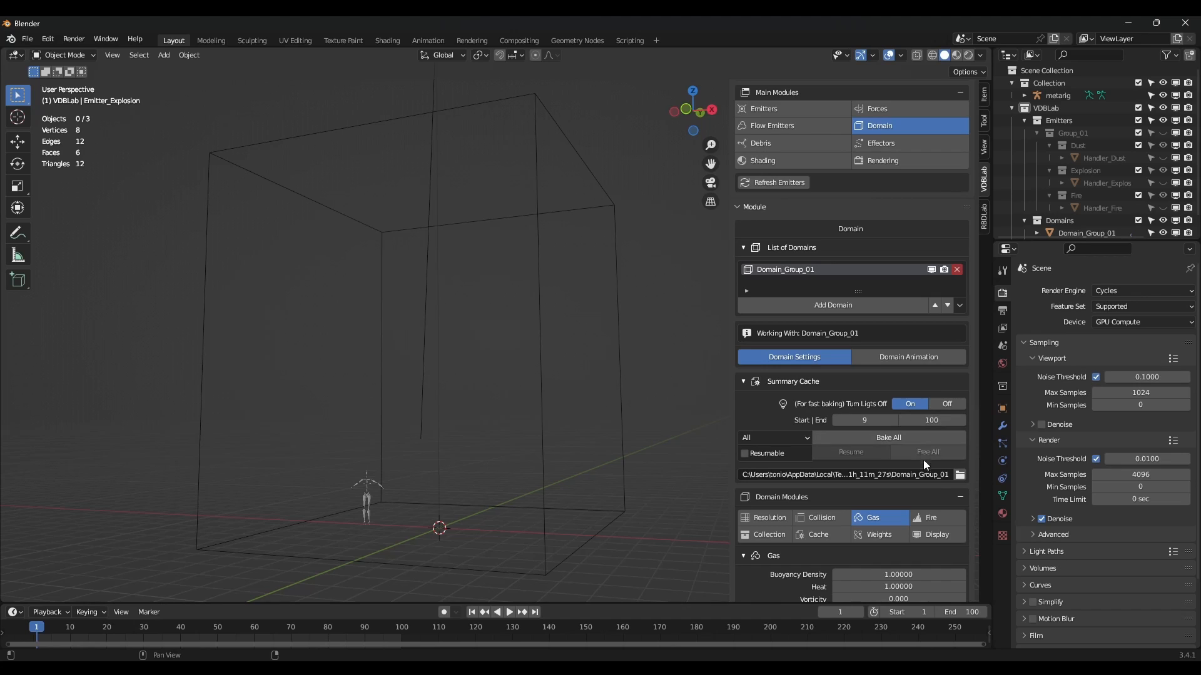
Create E:\Tutorial\cache\explosion\ folders and accept it as the domain cache directory.
left_click(960, 474)
left_click(501, 165)
type("ca")
key("Return")
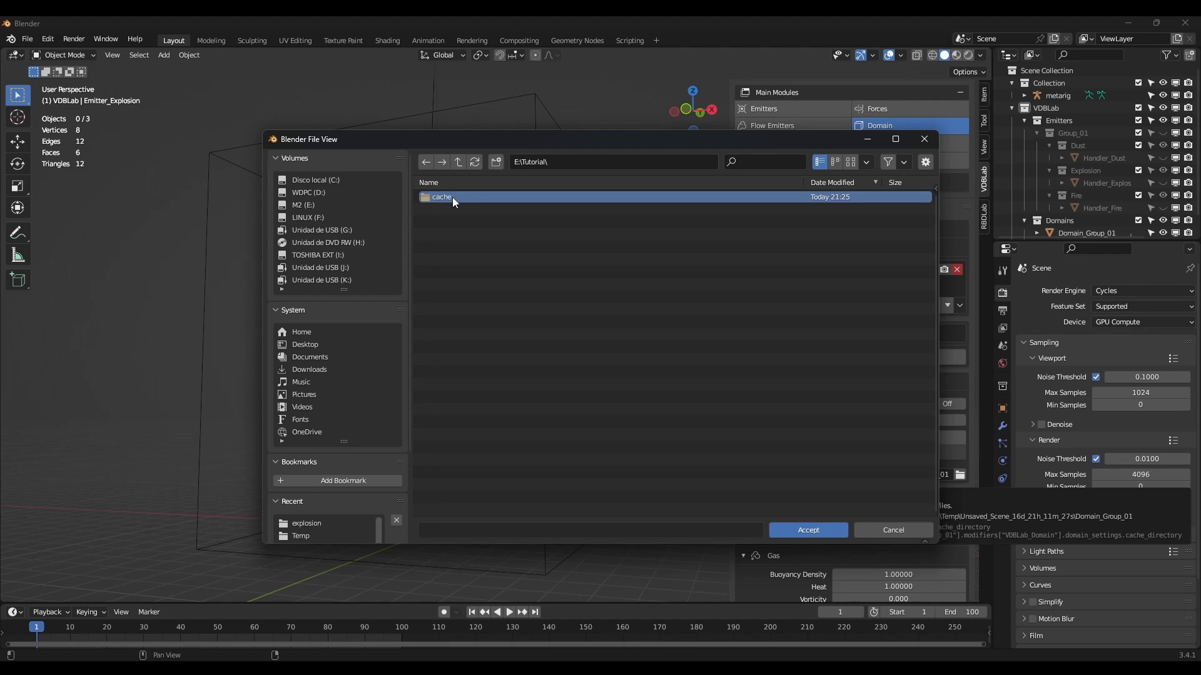
double_click(453, 197)
left_click(496, 164)
type("explosion")
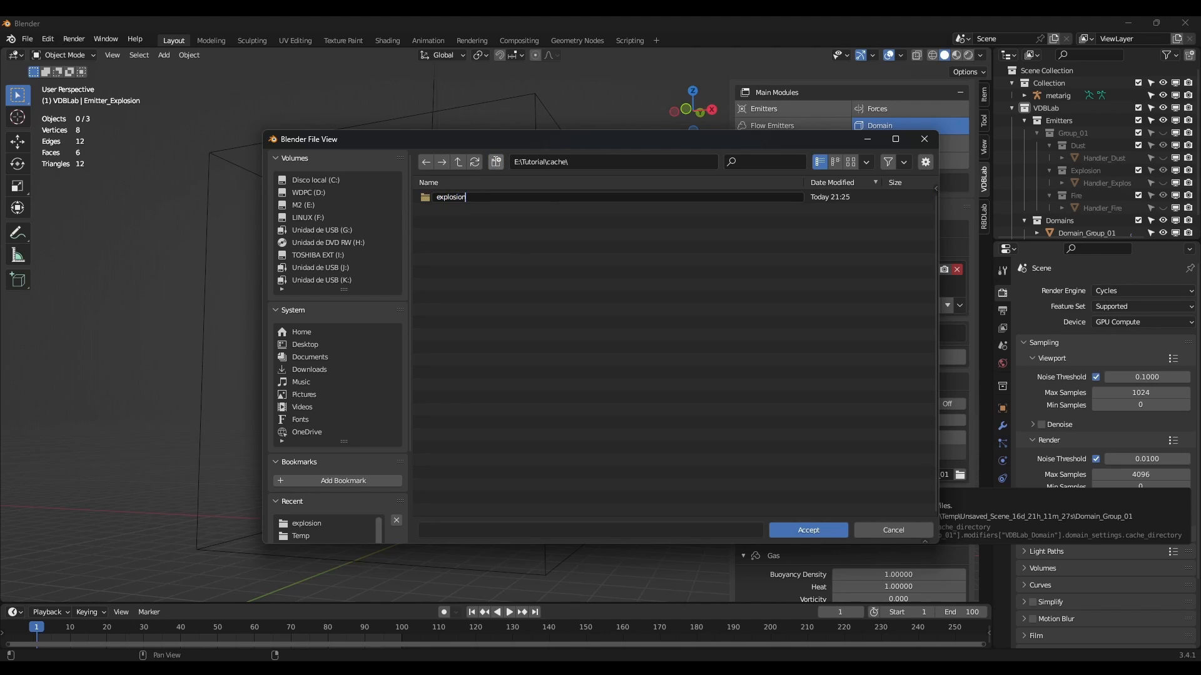
key("Return")
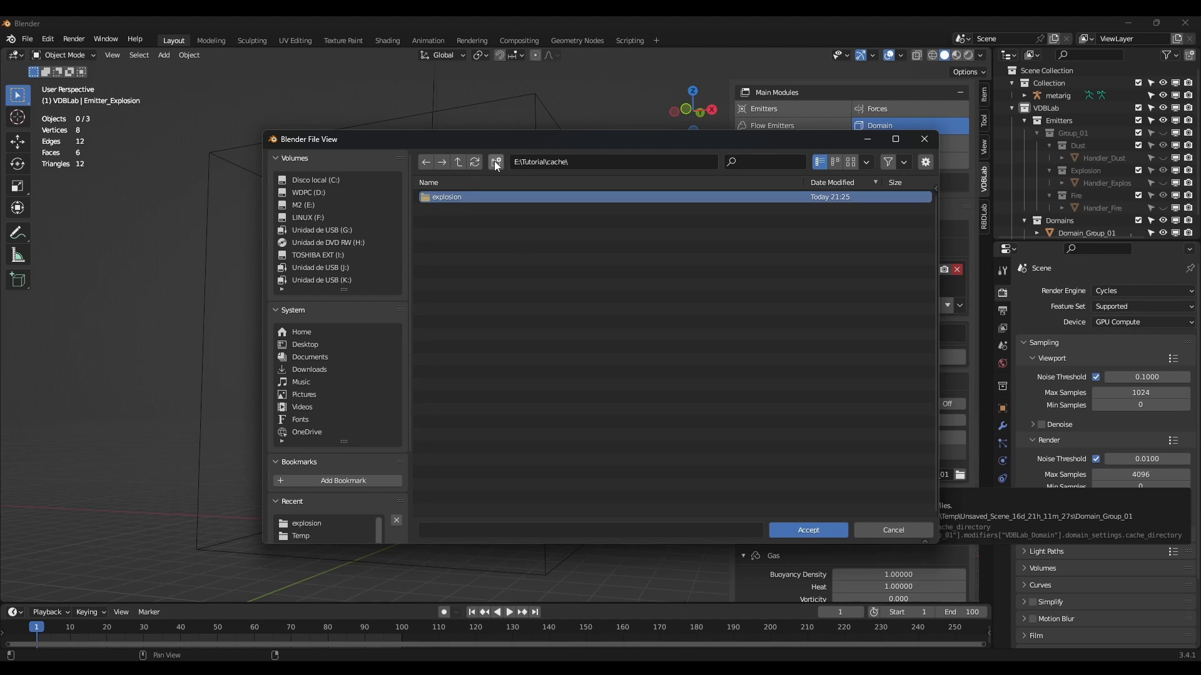
double_click(453, 196)
left_click(808, 530)
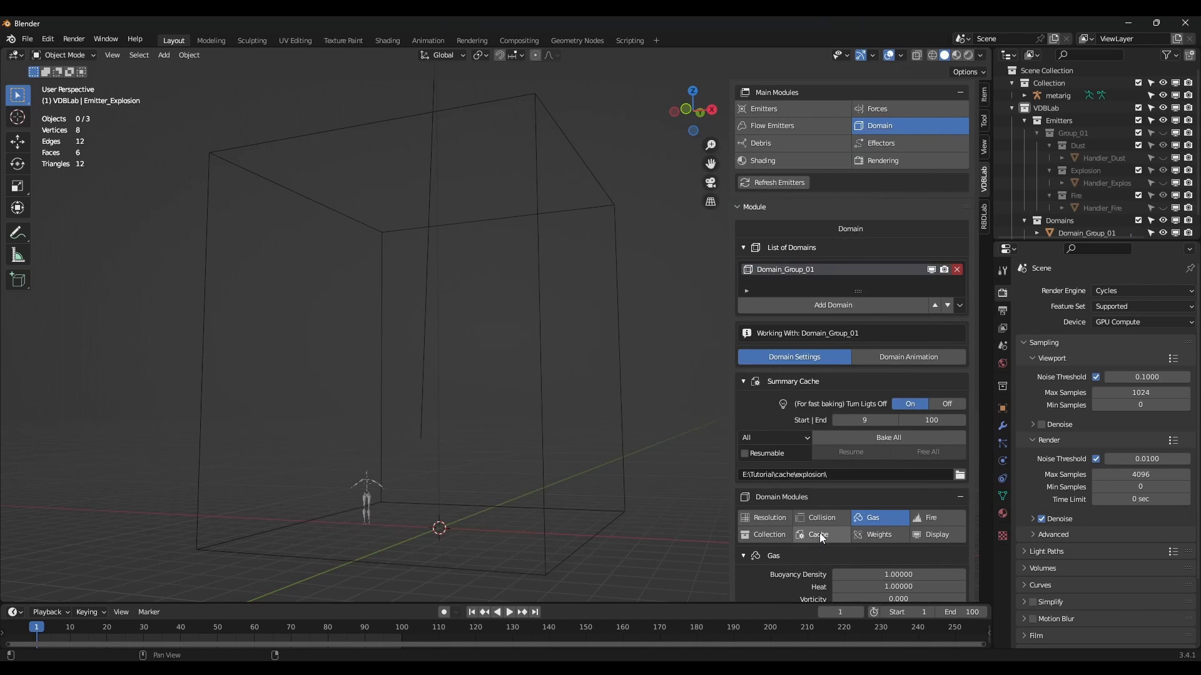
Raise the domain resolution to 128.
scroll(901, 413, "down", 3)
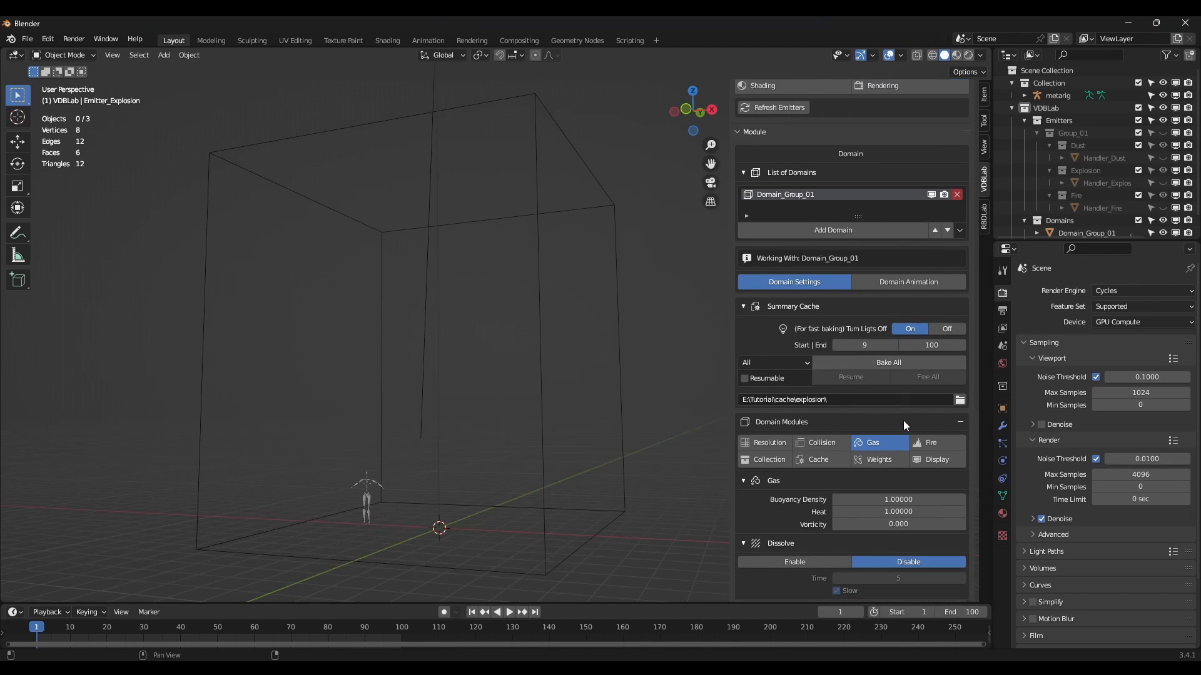
left_click(768, 442)
scroll(768, 442, "down", 3)
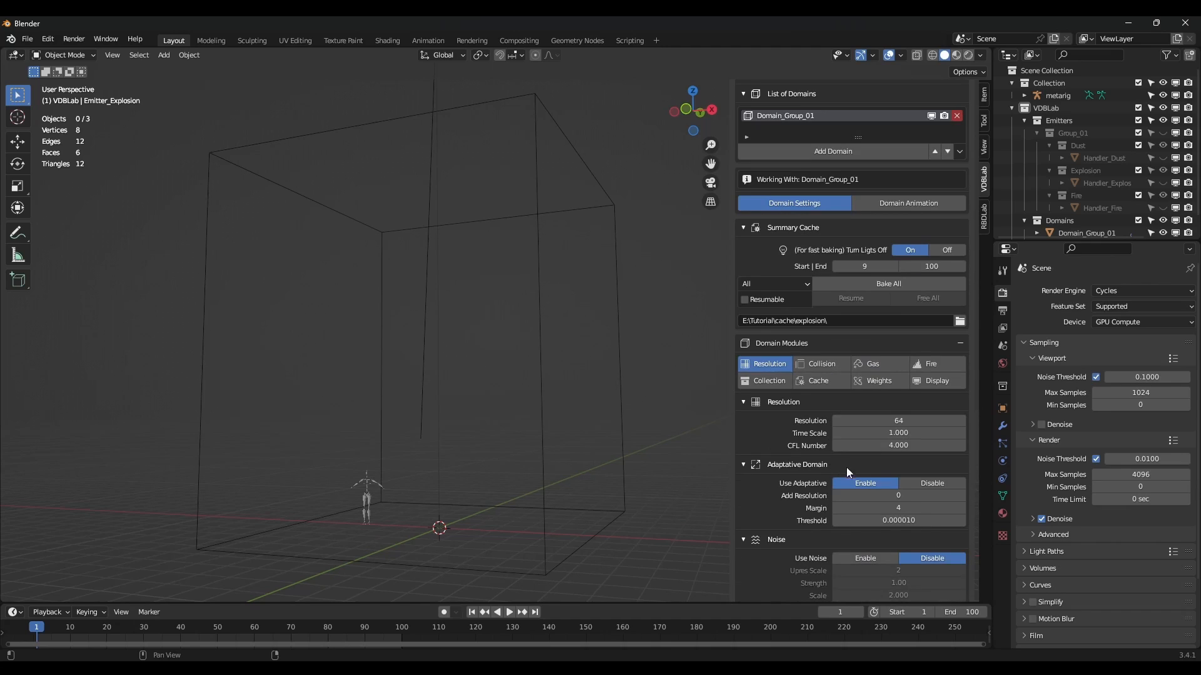
left_click(905, 422)
type("128")
key("Return")
Set the domain gas vorticity to 0.3.
scroll(906, 421, "down", 1)
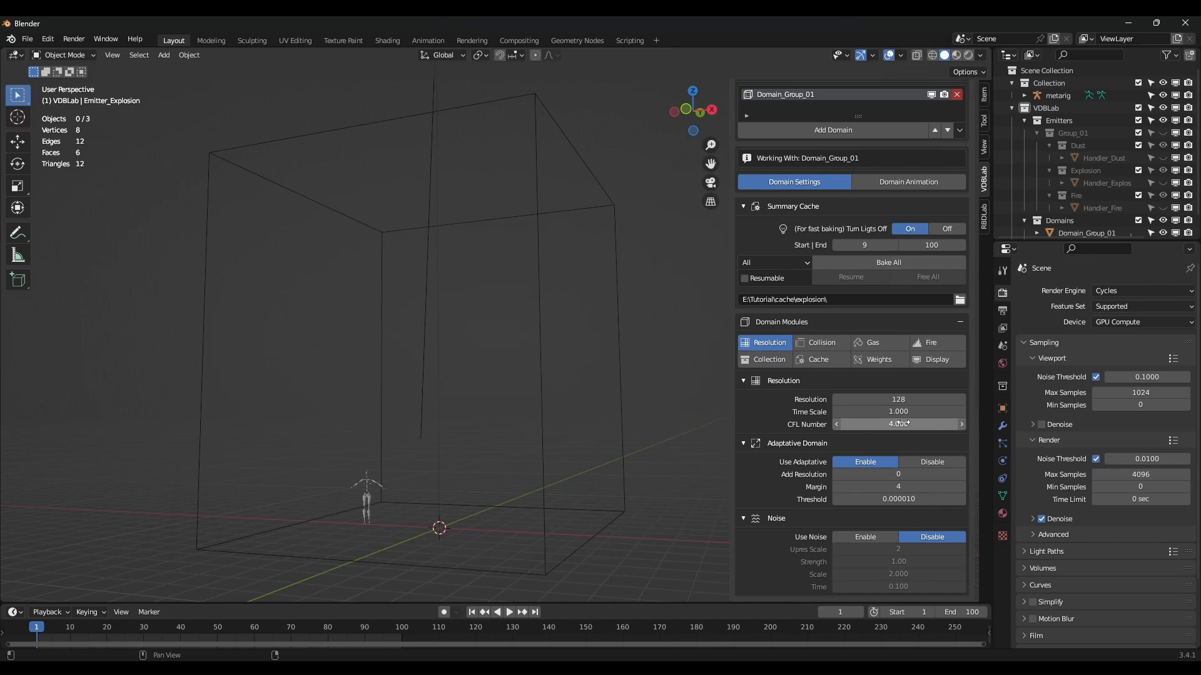
left_click(878, 345)
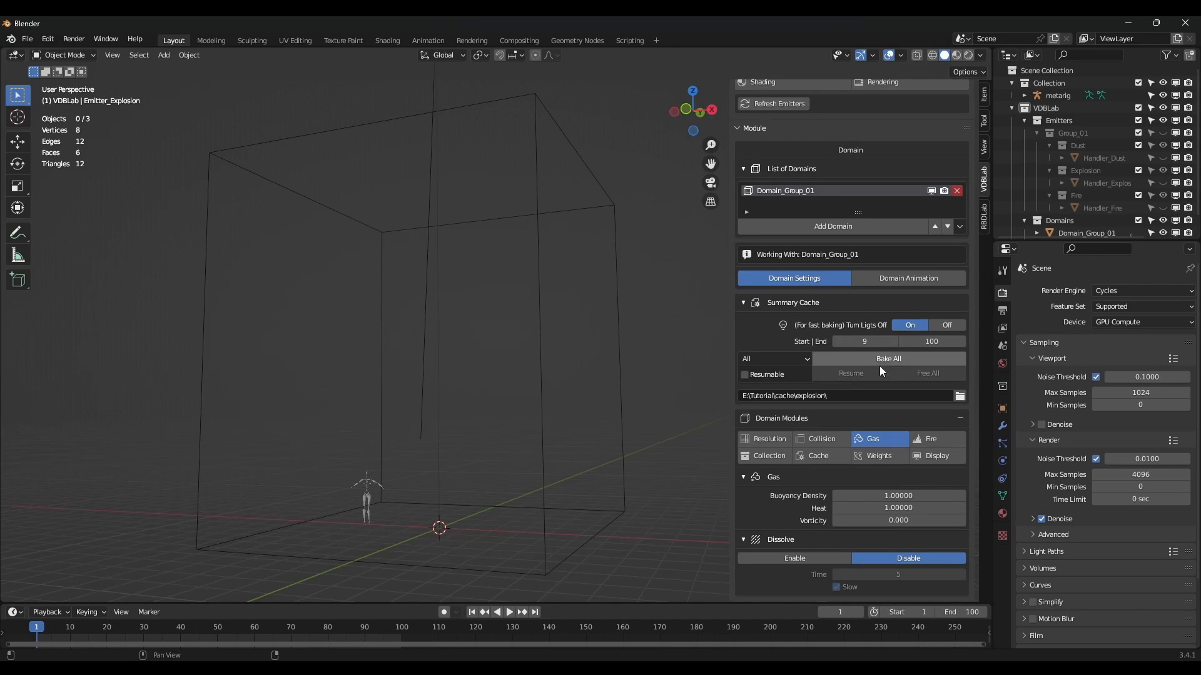
left_click(898, 520)
key("Return")
left_click(934, 439)
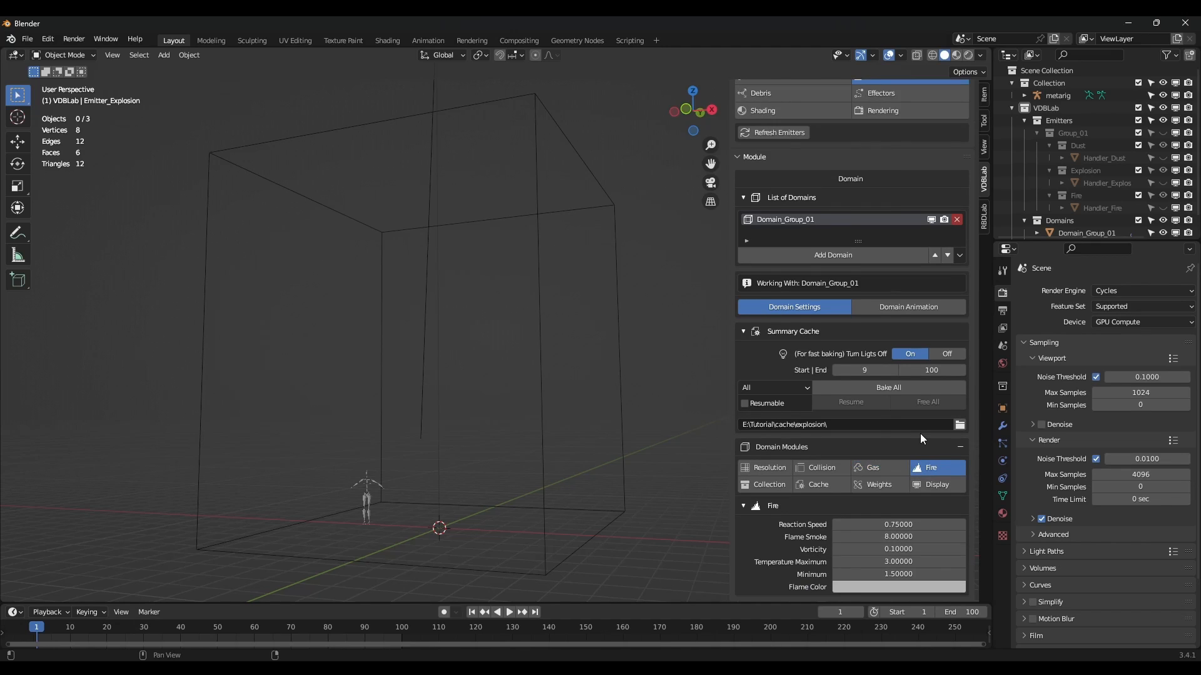
Start baking the whole simulation, then stop the bake.
left_click(903, 388)
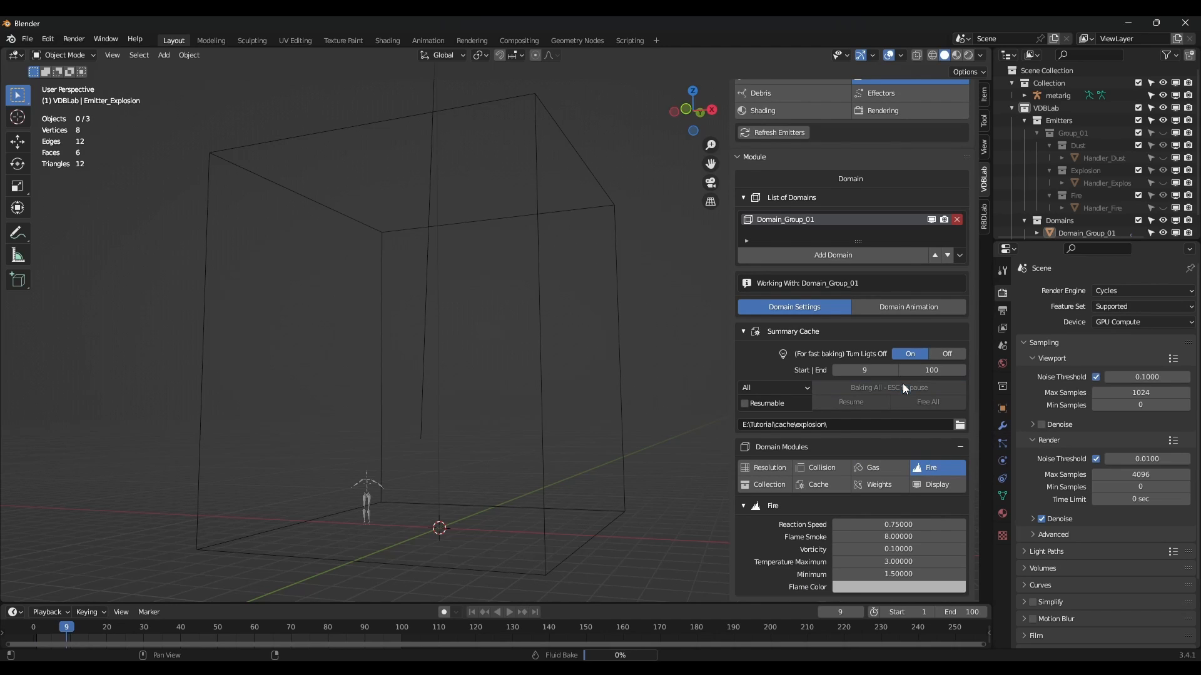
key("Escape")
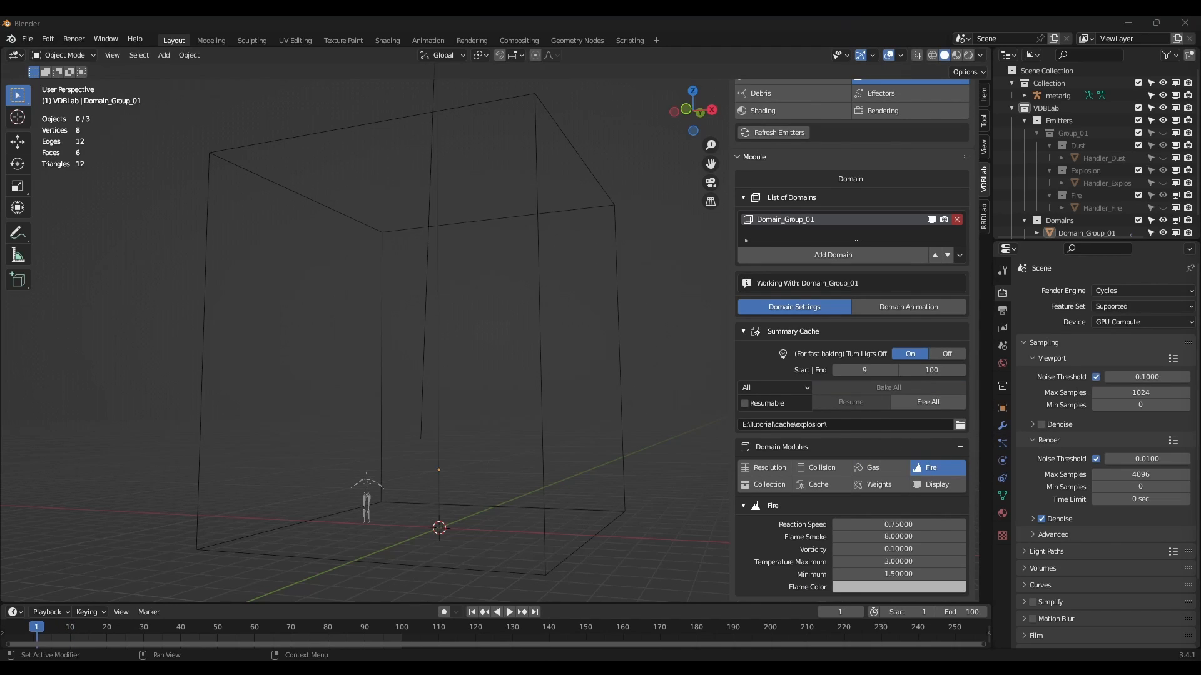
middle_click_drag(418, 345, 441, 351)
scroll(928, 236, "up", 5)
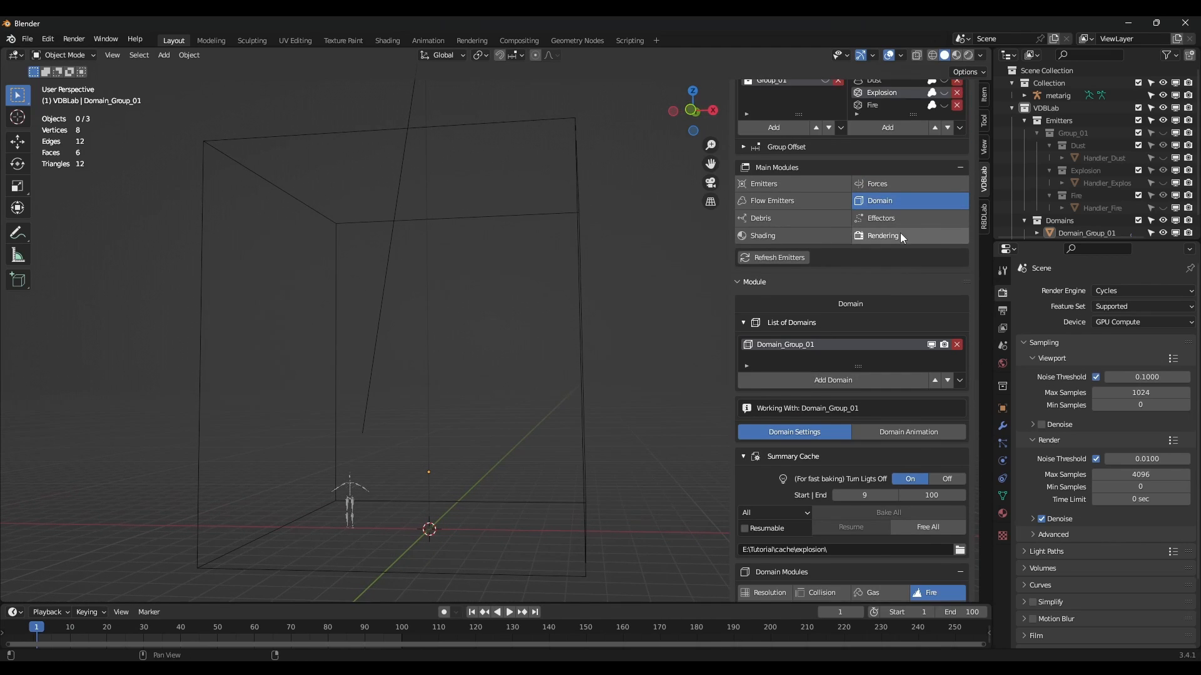
Set the viewport render preview size to 75% and render the explosion animation.
left_click(899, 233)
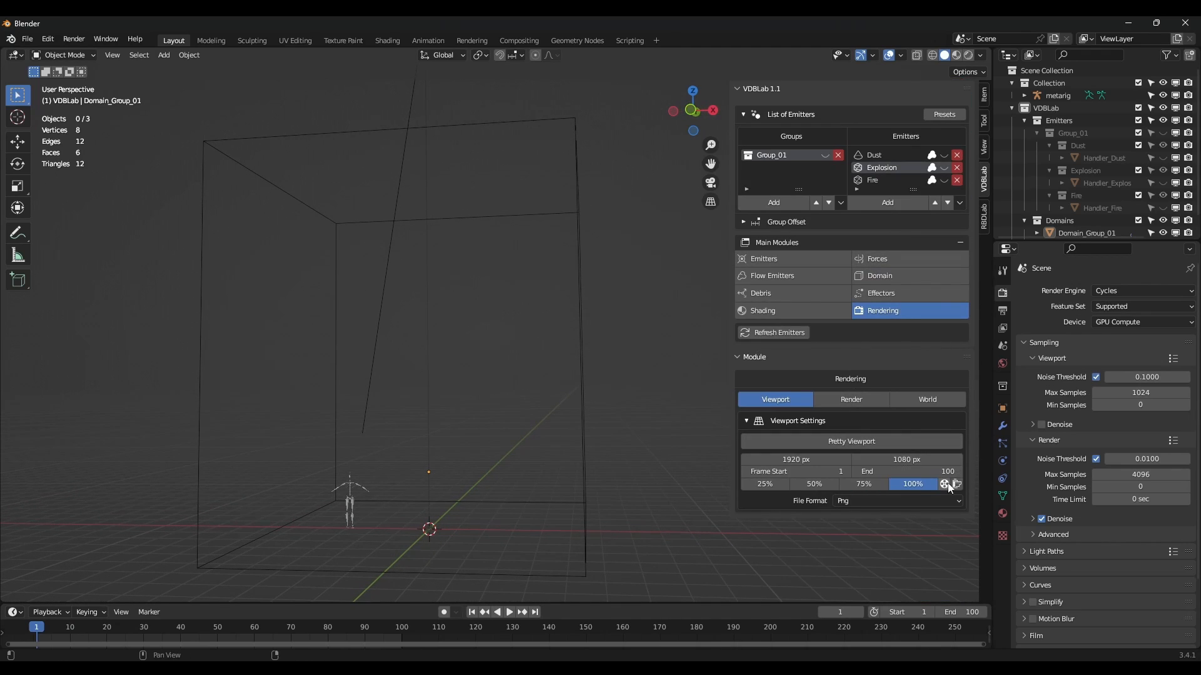
left_click(863, 484)
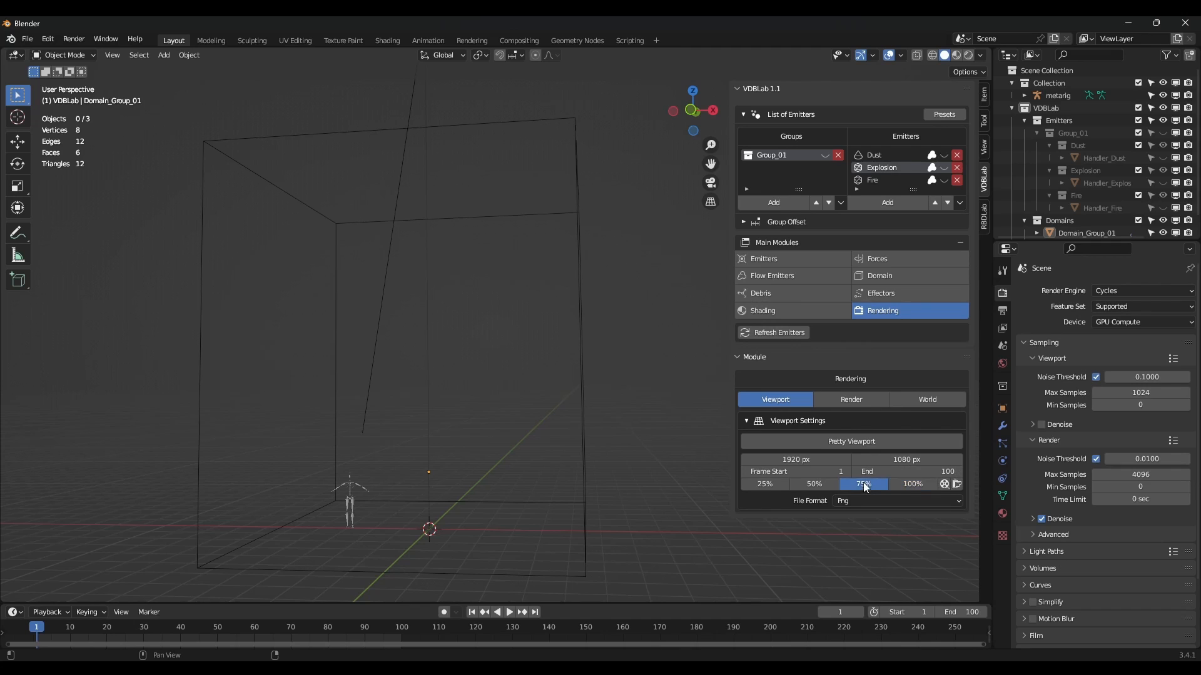
left_click(945, 484)
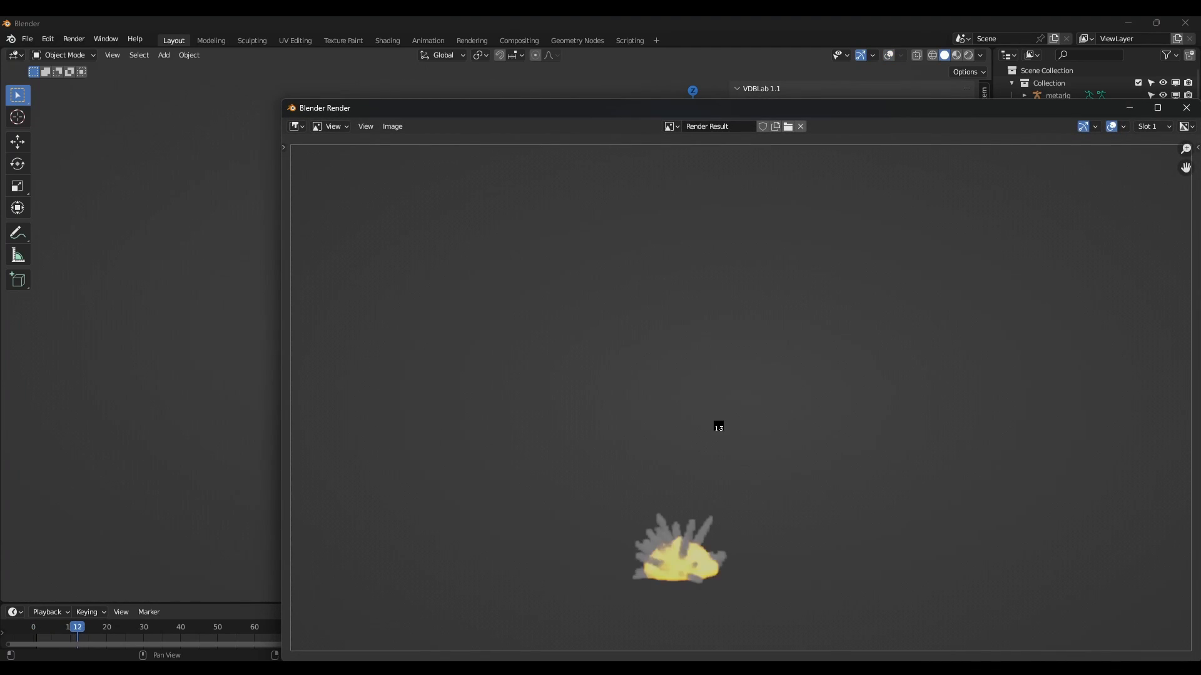
Cancel the render, watch the explosion flipbook, then close the player.
key("Escape")
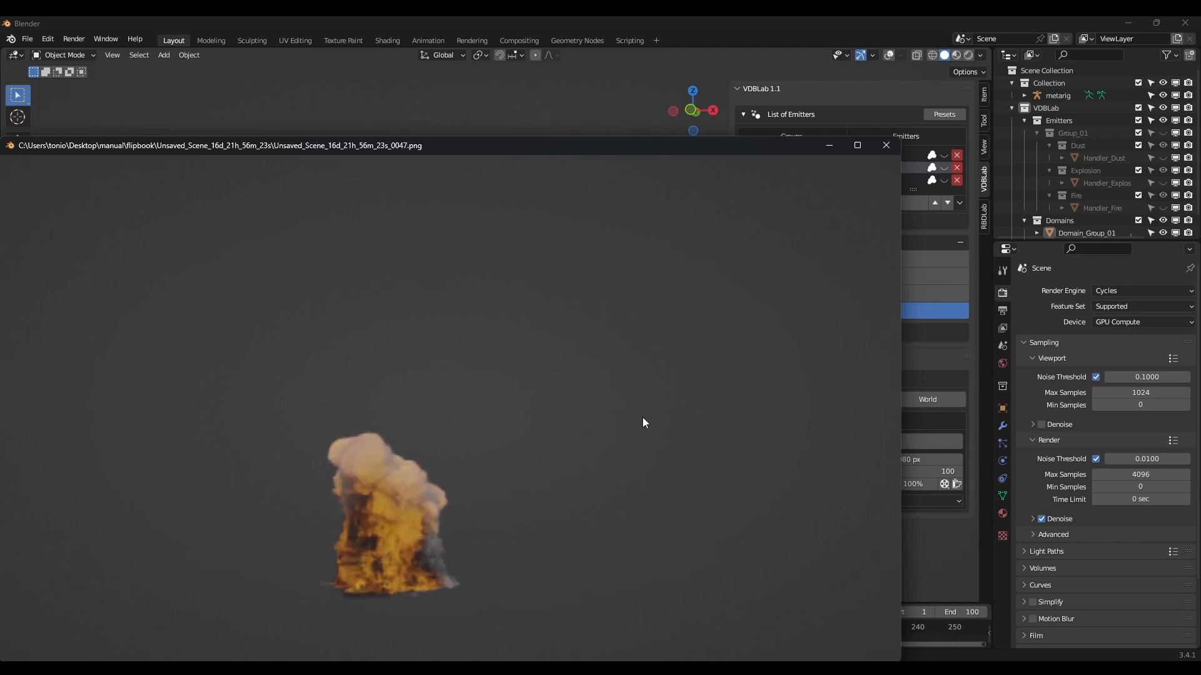
left_click(885, 148)
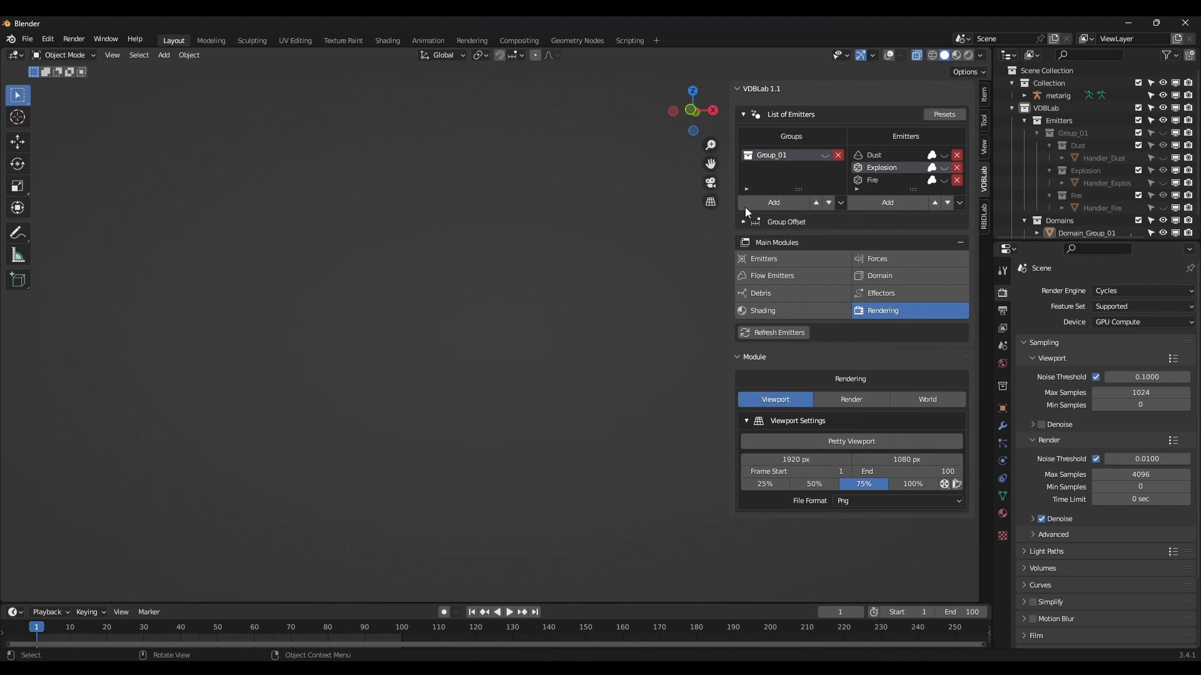
Turn viewport overlays back on and unhide the Group_01 emitters from Flow Emitters.
left_click(889, 57)
scroll(524, 338, "down", 2)
middle_click_drag(523, 340, 733, 313)
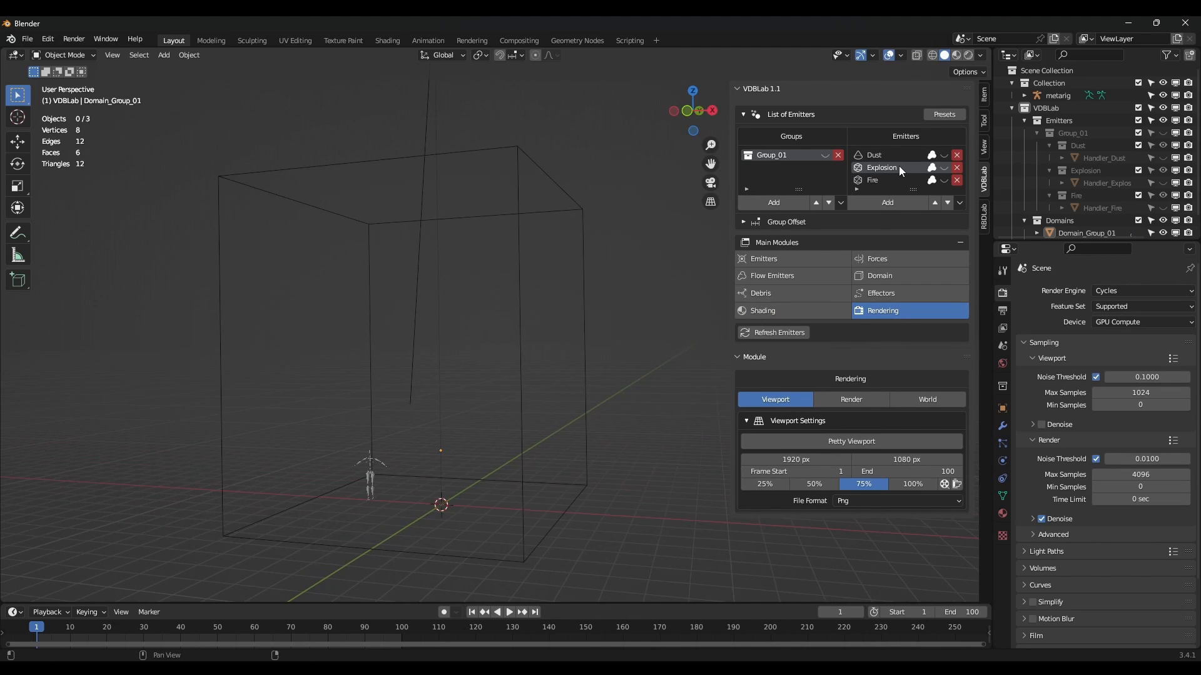
left_click(773, 276)
scroll(849, 388, "down", 6)
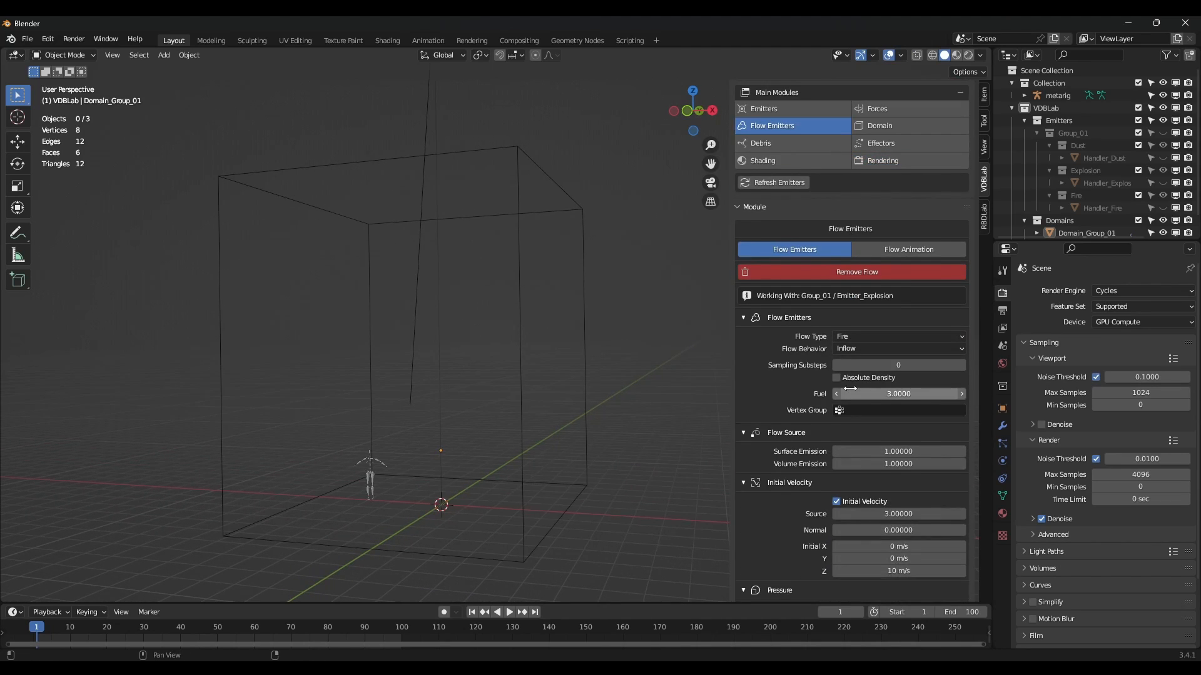
scroll(862, 212, "up", 6)
left_click(828, 157)
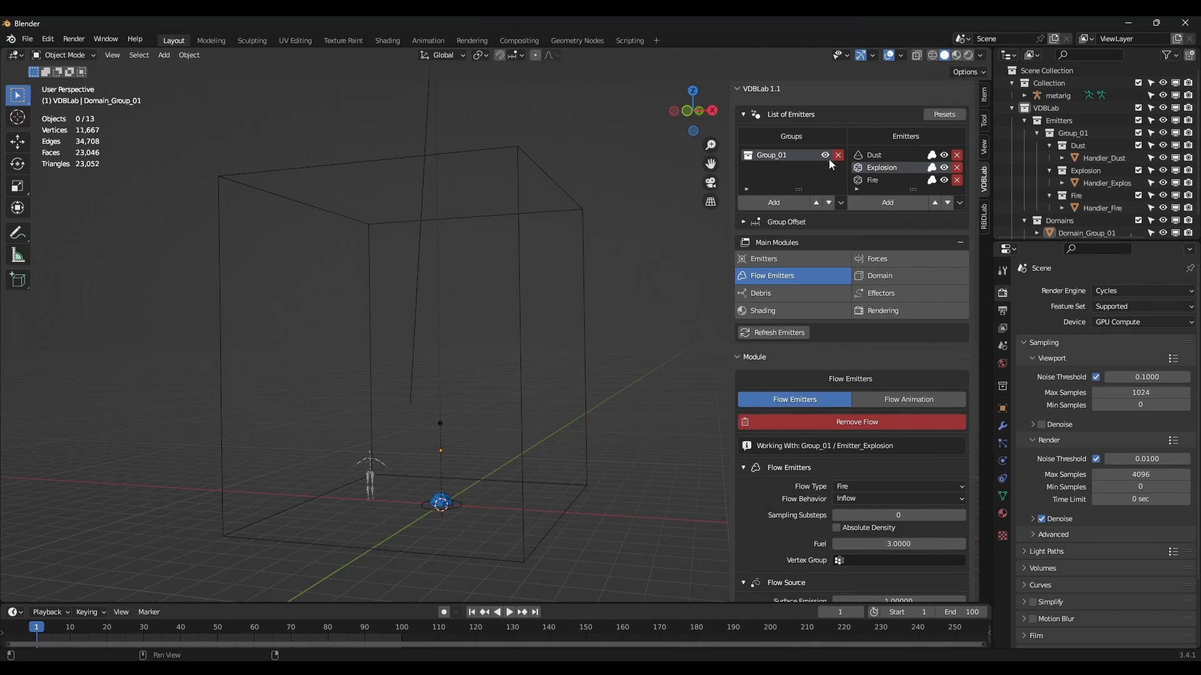
Scrub the timeline to frame 23 and frame the fireball in view.
scroll(477, 506, "up", 2)
middle_click_drag(484, 481, 508, 448, "shift")
left_click_drag(50, 634, 119, 643)
middle_click_drag(413, 468, 453, 449)
scroll(453, 448, "up", 2)
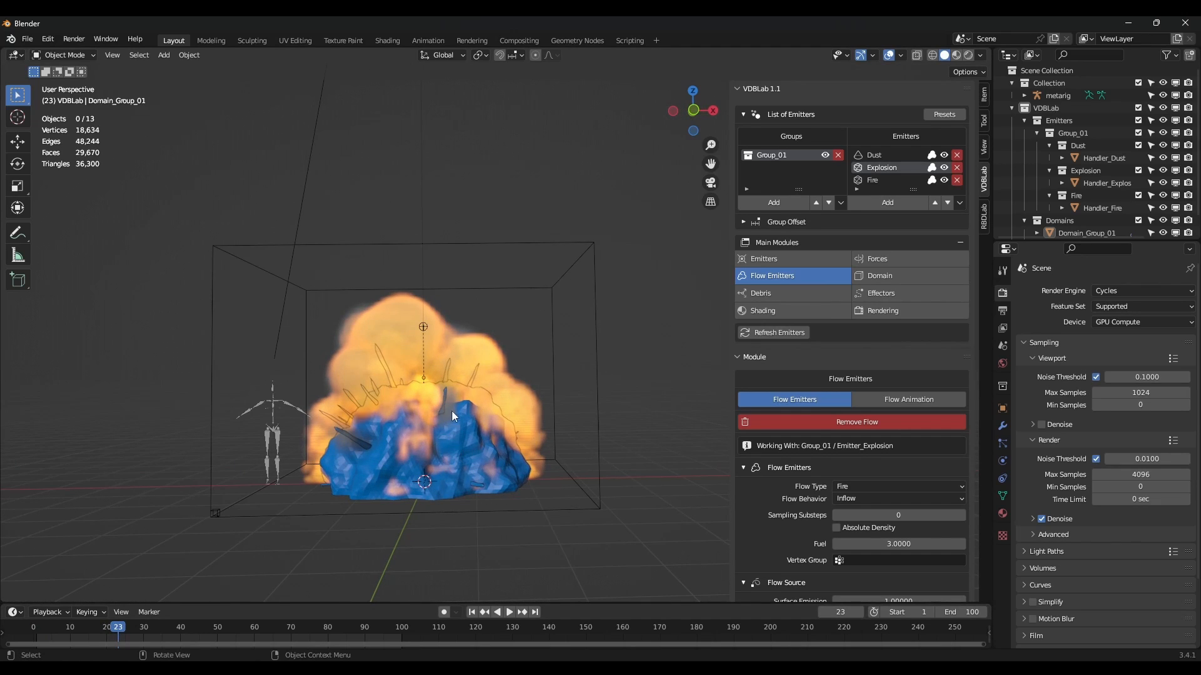
scroll(806, 483, "down", 10)
Set the Explosion emitter's initial Z velocity to 15 m/s.
left_click(915, 470)
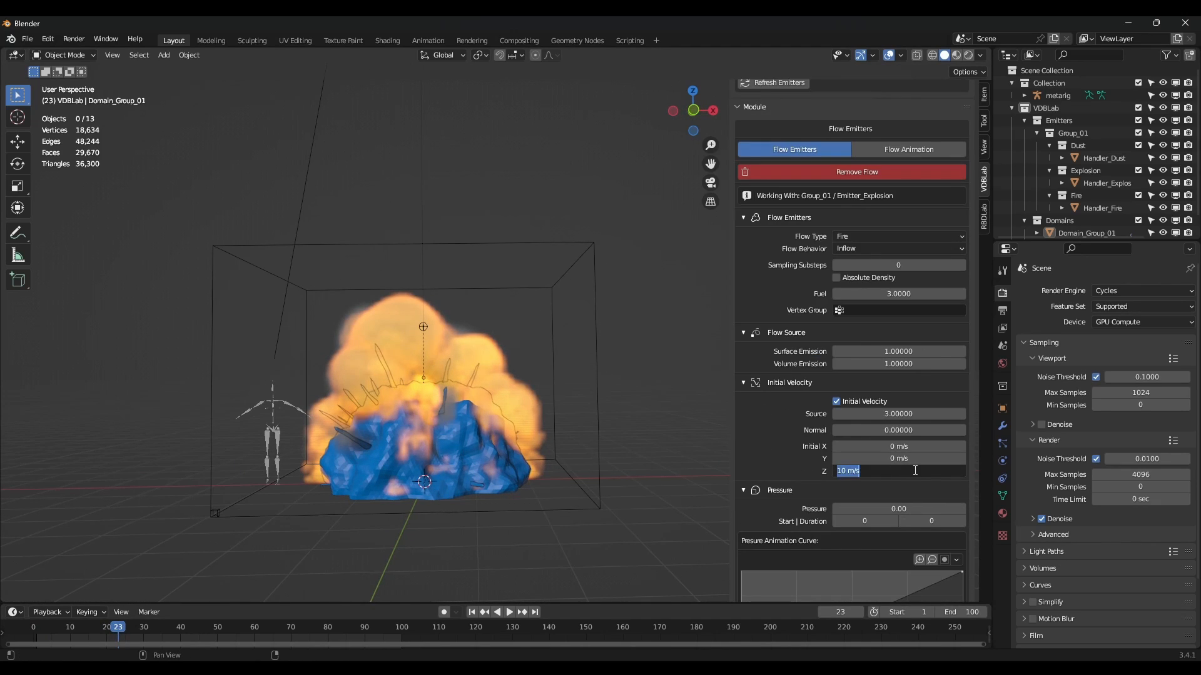
type("15")
key("Return")
scroll(875, 382, "up", 7)
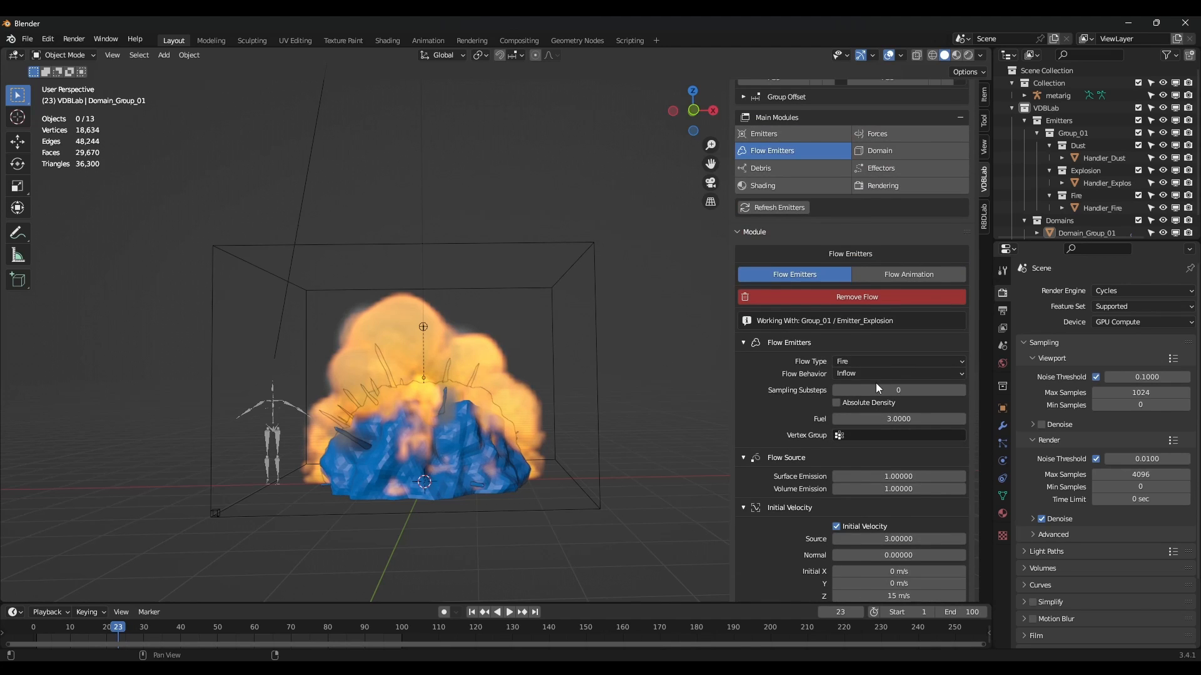
scroll(624, 341, "down", 4)
middle_click_drag(629, 340, 543, 414)
scroll(893, 207, "up", 3)
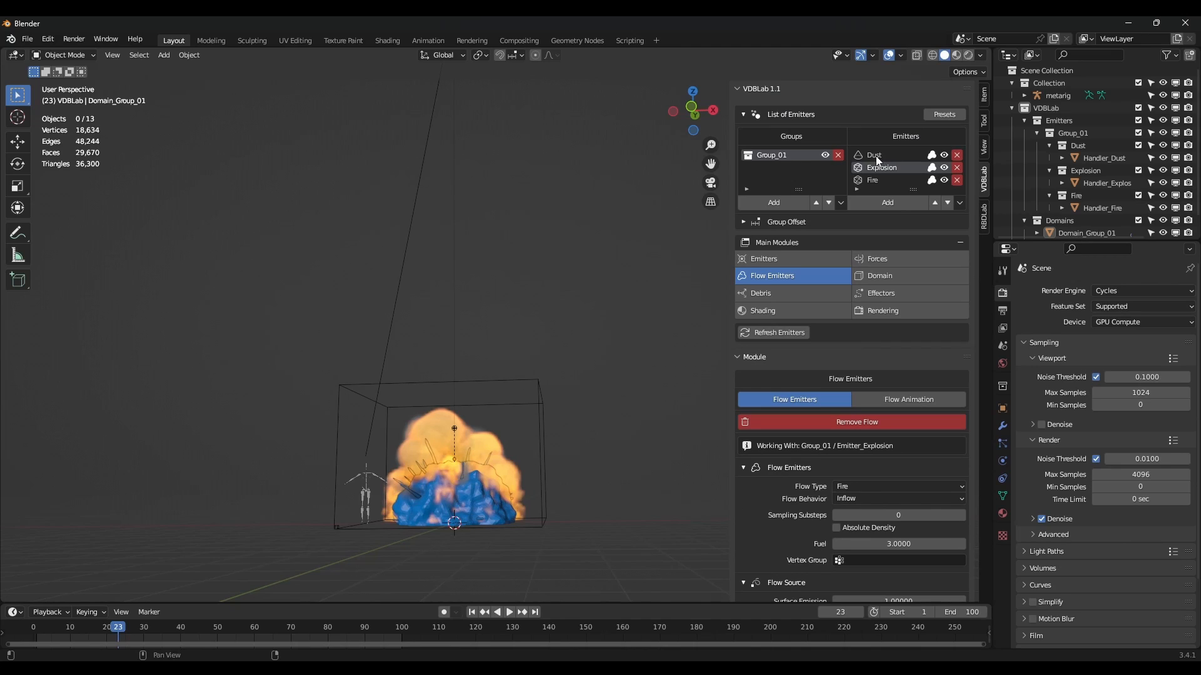
Lower the emitter shape's noise scale to about 2.62 and hide Group_01's emitters.
left_click(775, 265)
scroll(842, 411, "down", 6)
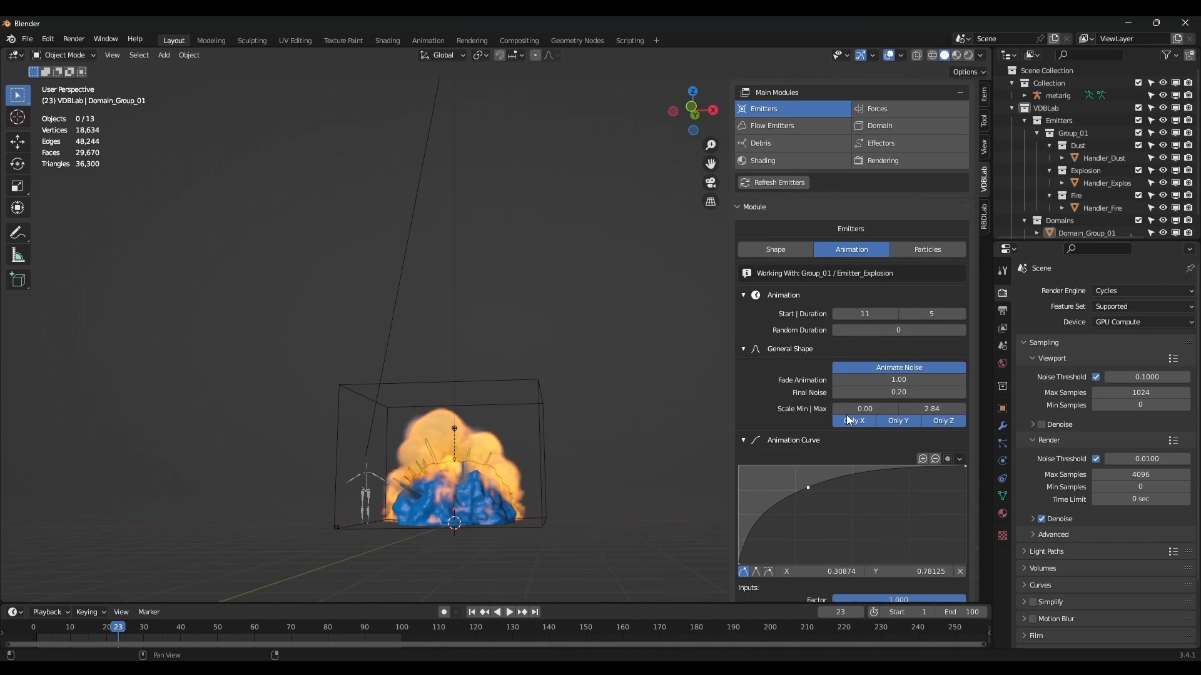
left_click(784, 239)
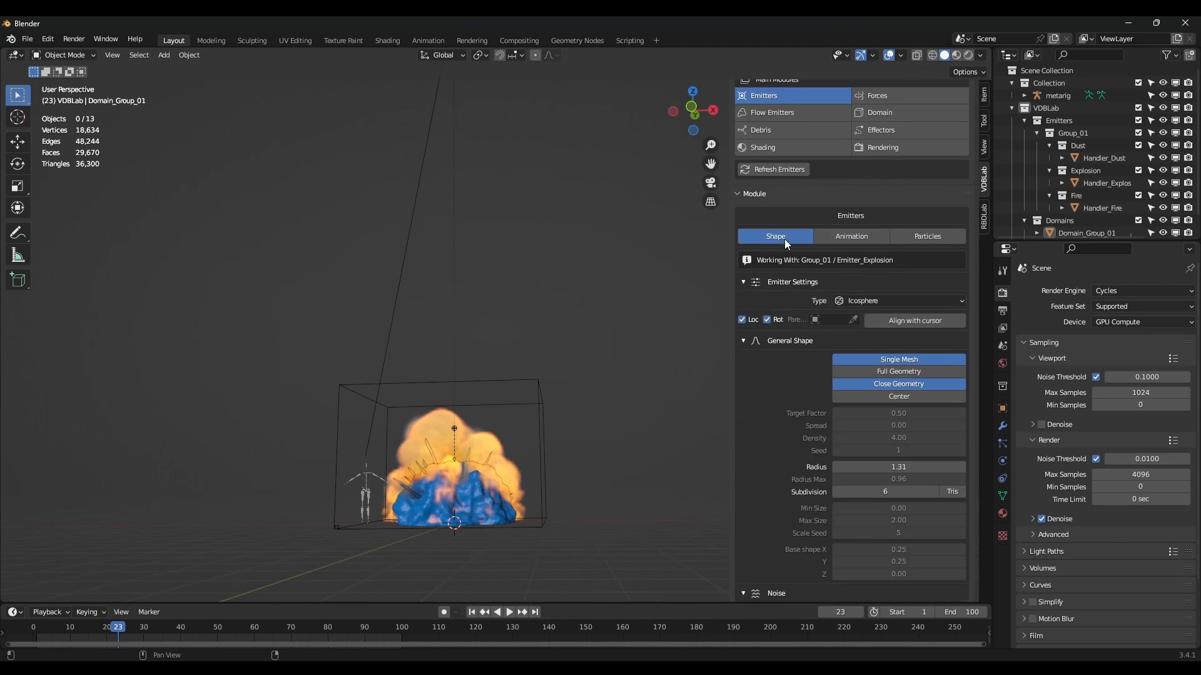
scroll(865, 356, "down", 2)
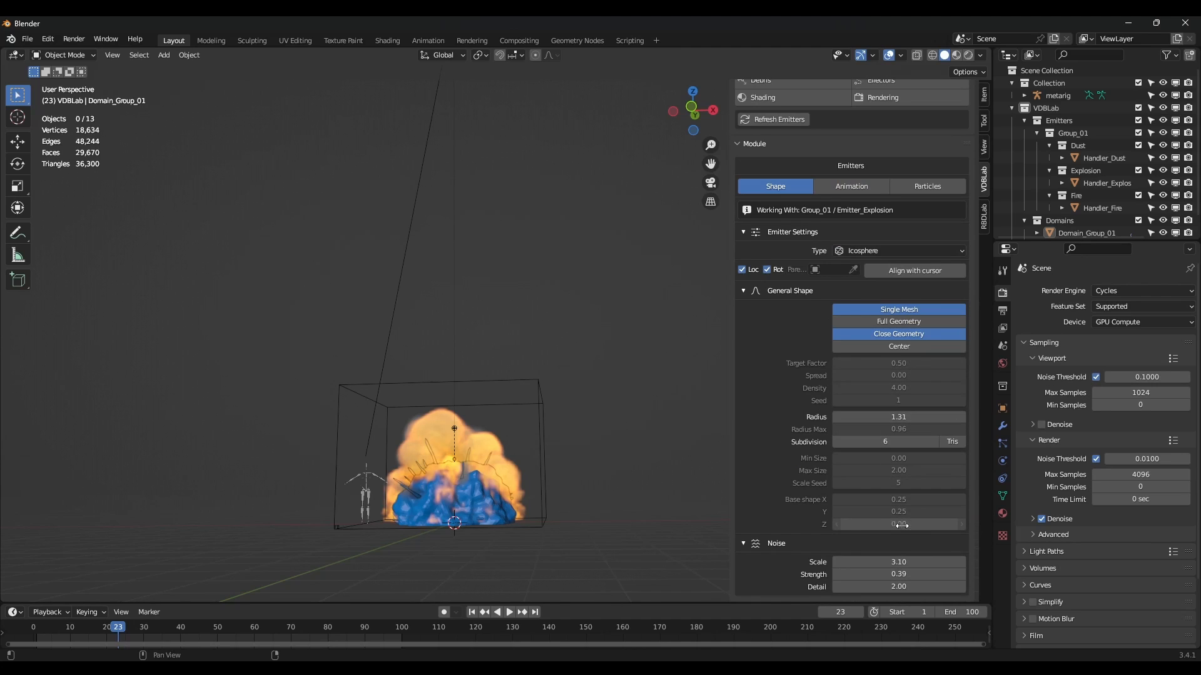
left_click_drag(899, 562, 875, 562)
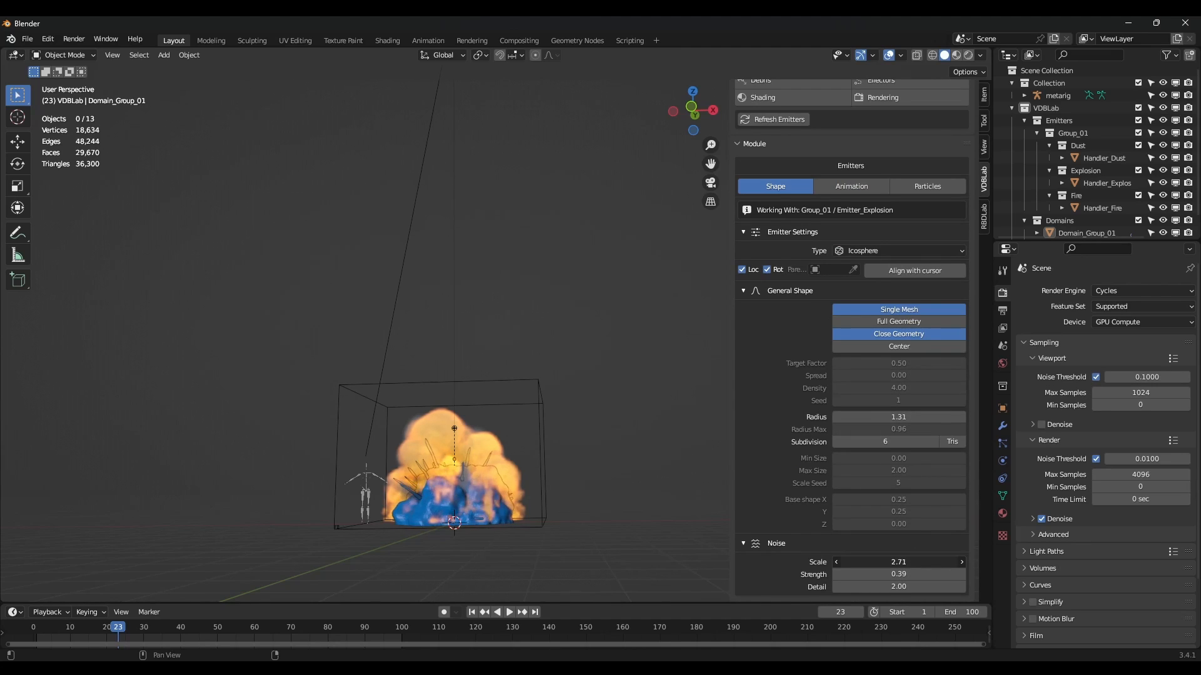
middle_click_drag(594, 488, 457, 451)
middle_click_drag(578, 456, 579, 413)
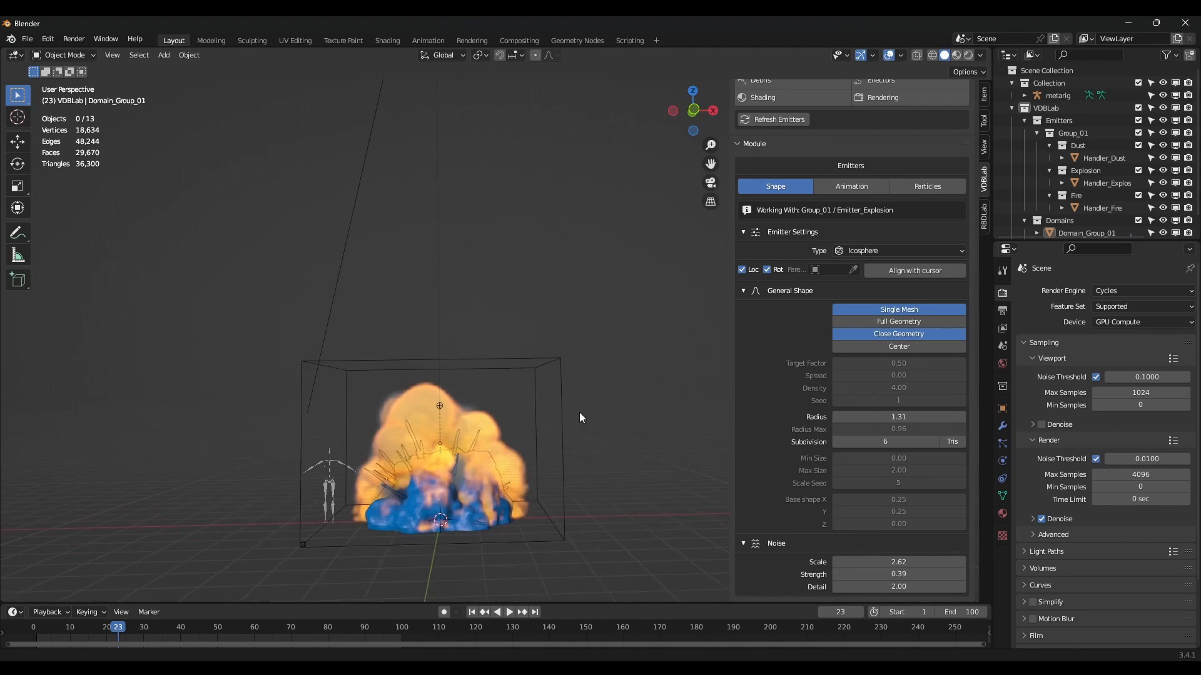
scroll(899, 275, "up", 7)
left_click(824, 155)
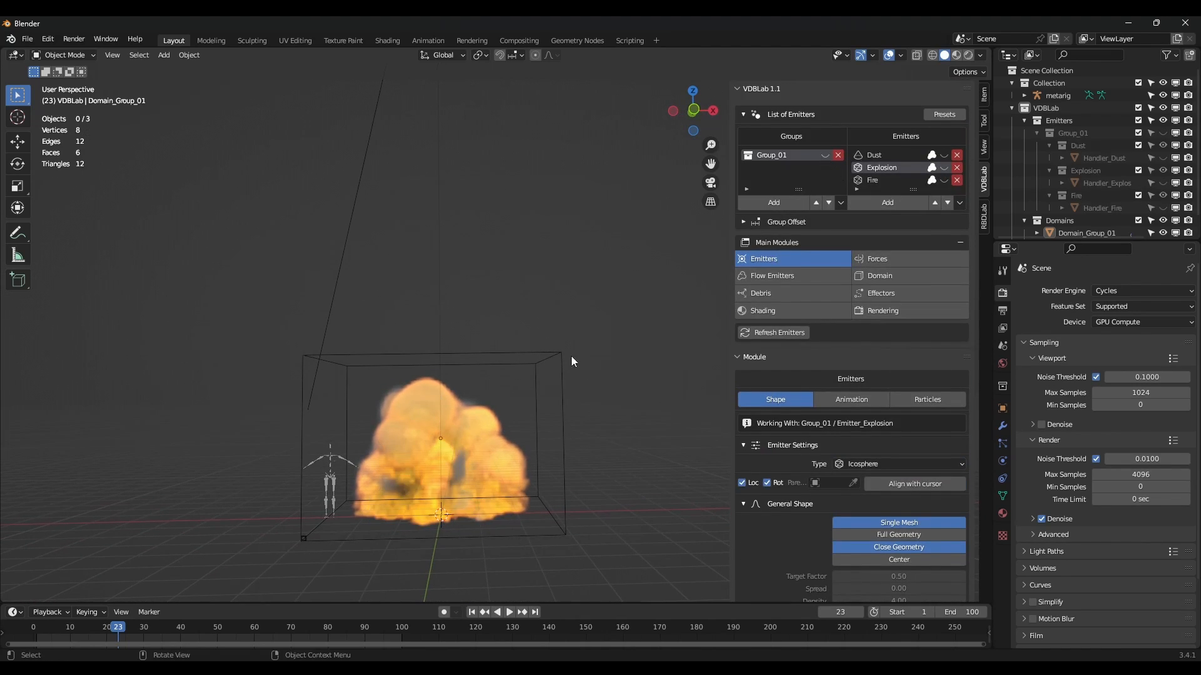
Select the smoke domain and clear its cached simulation with Free All.
left_click(559, 393)
mouse_move(576, 388)
middle_mouse_down()
mouse_move(572, 399)
mouse_move(588, 387)
mouse_move(576, 409)
middle_mouse_up()
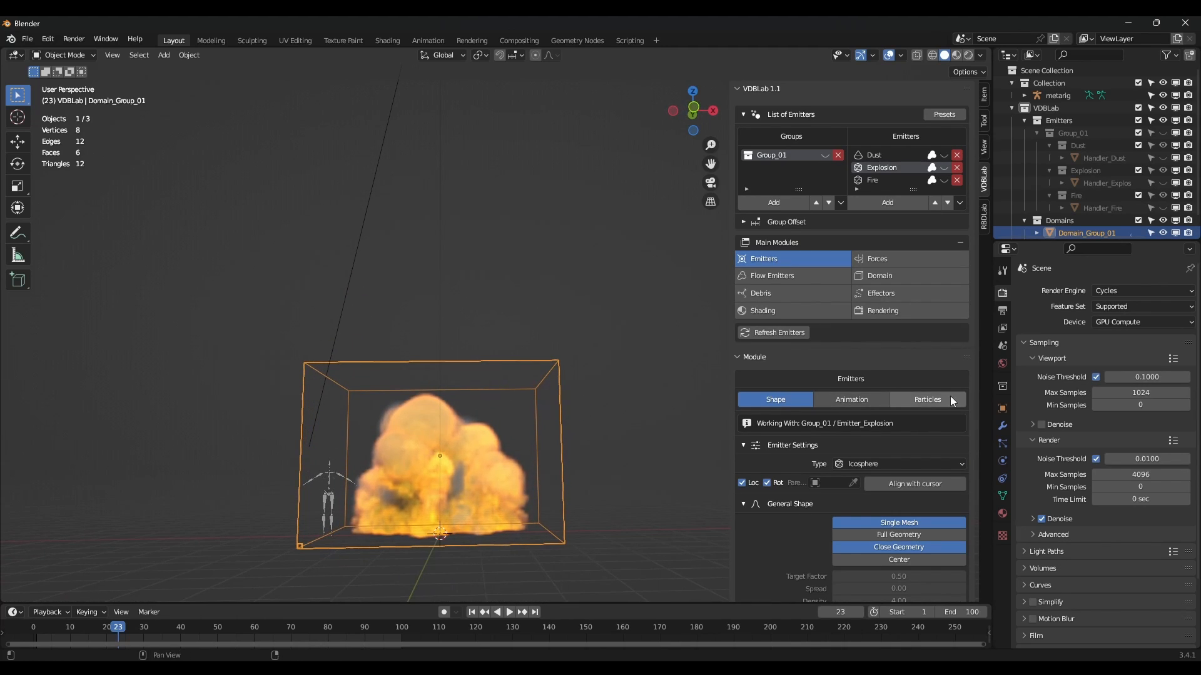
left_click(893, 280)
scroll(916, 414, "down", 6)
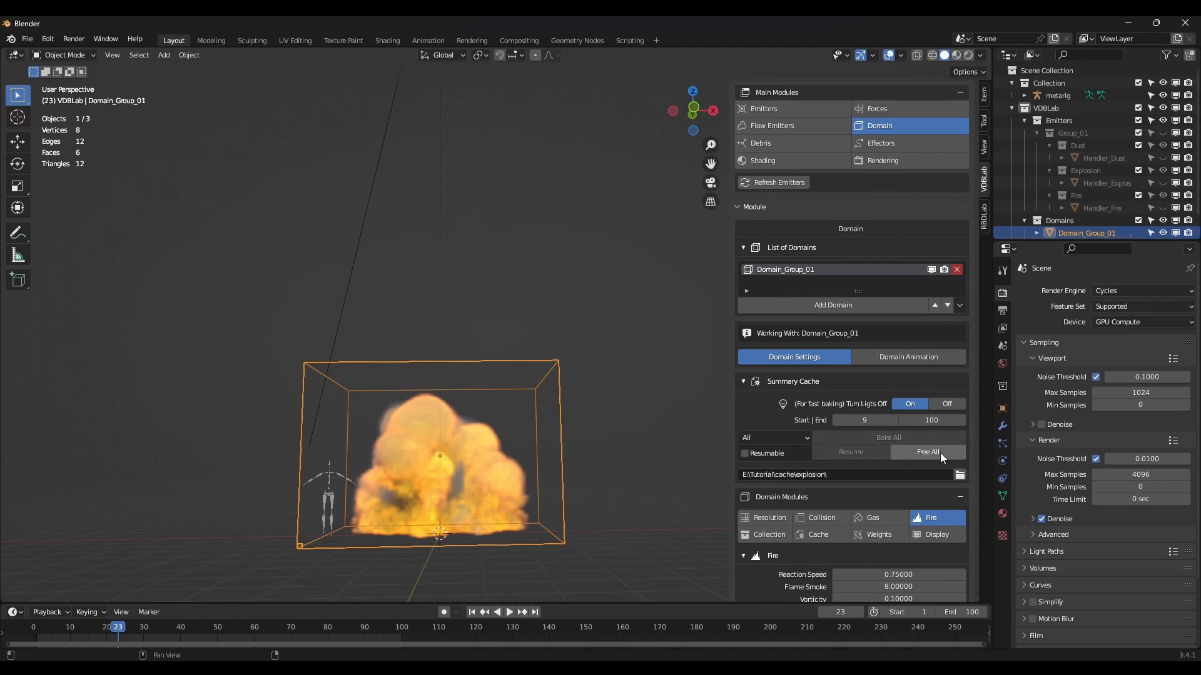
left_click(919, 451)
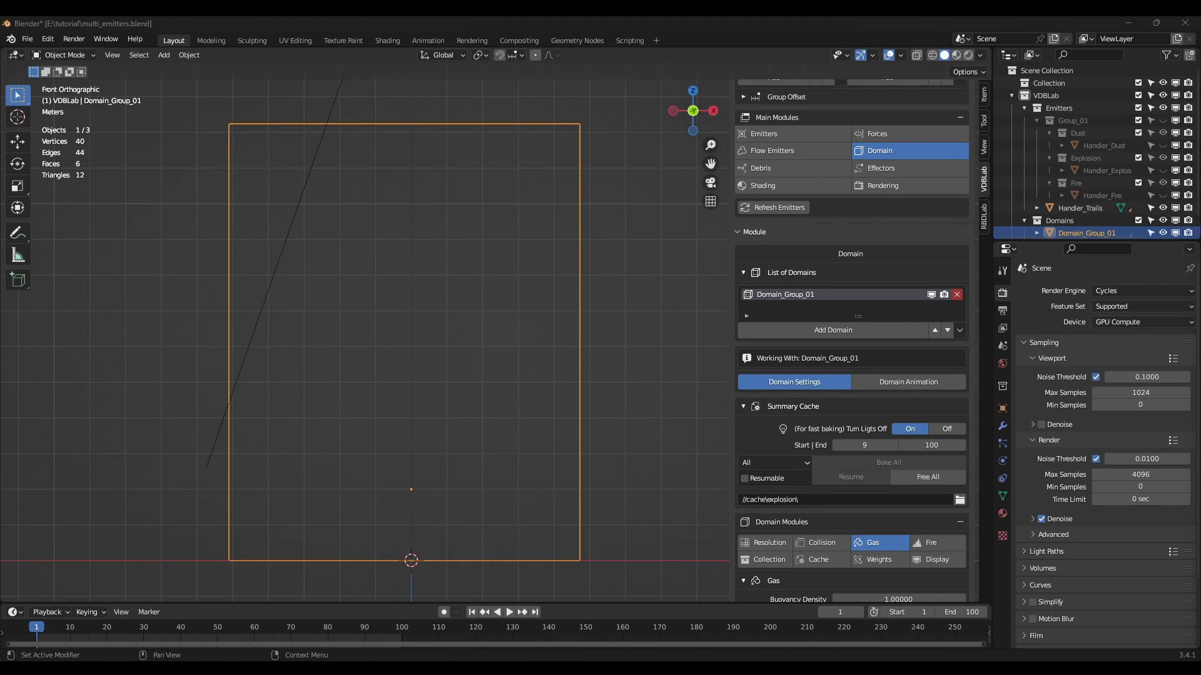
Play the new explosion, pause it, and jump the playhead to frame 99.
middle_click_drag(364, 356, 401, 393)
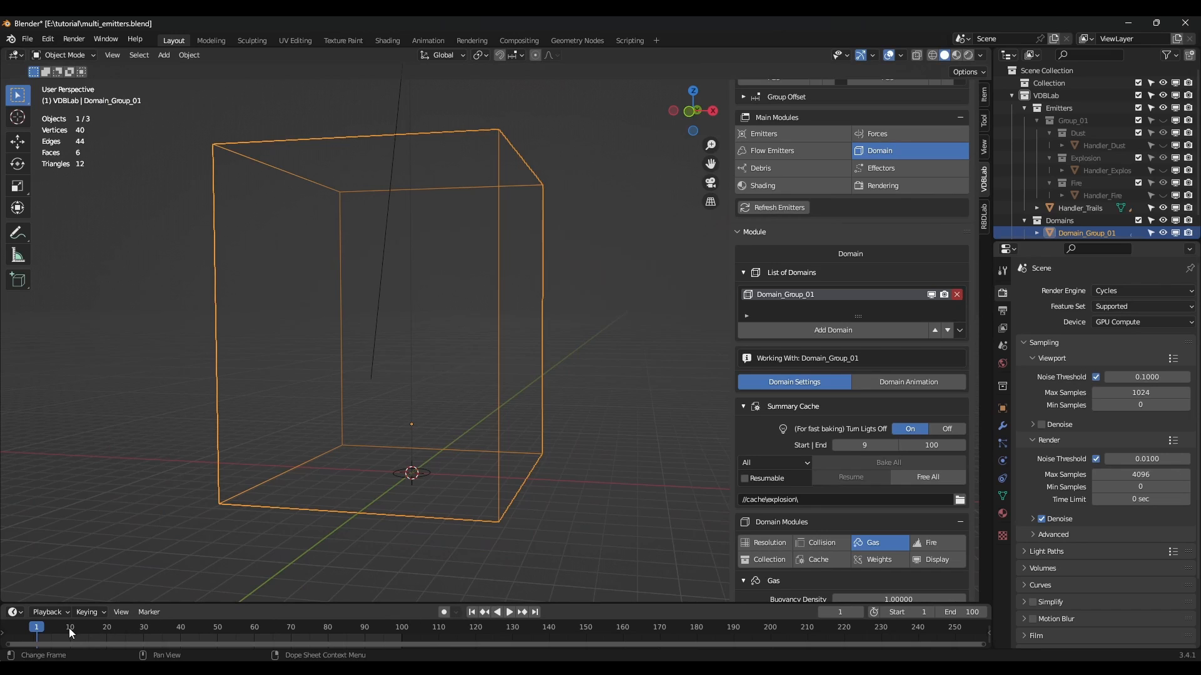
left_click(512, 614)
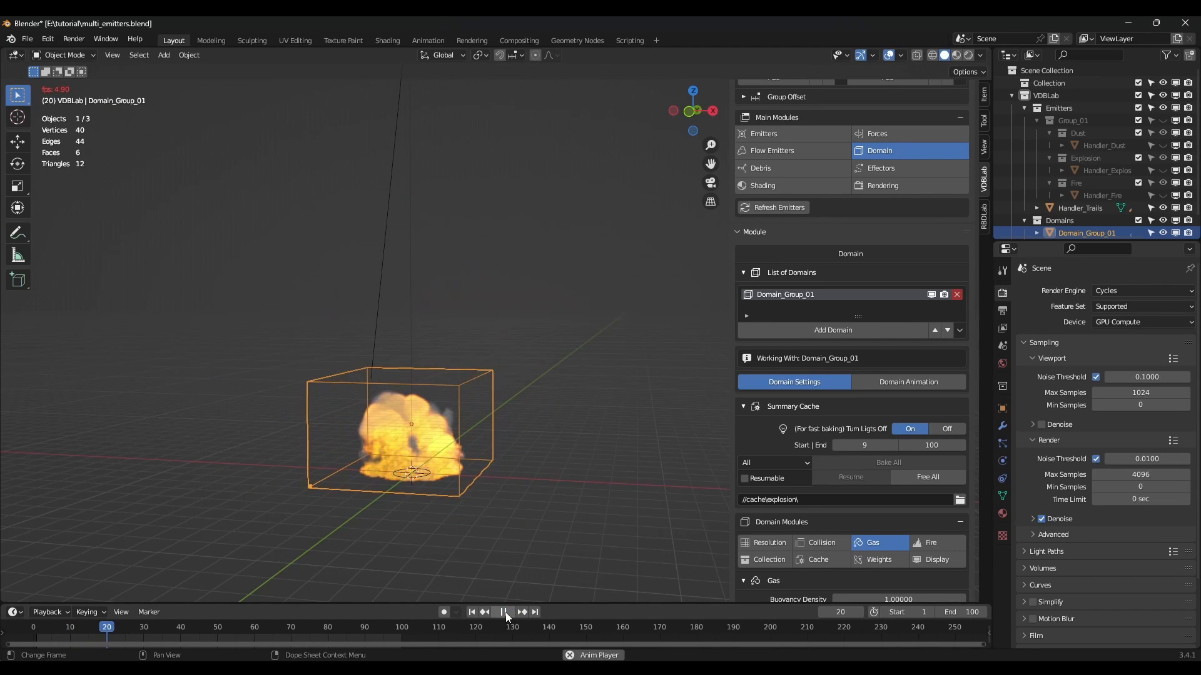
left_click(504, 613)
middle_click_drag(470, 584, 437, 496)
left_click(397, 627)
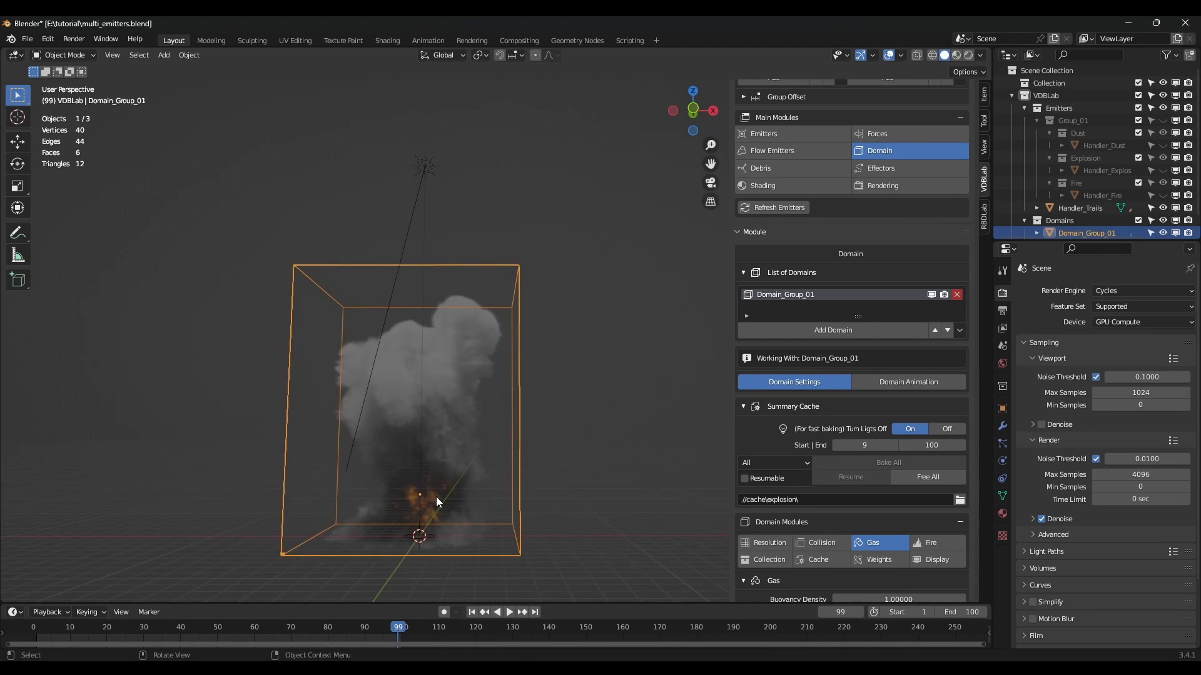
Render the animation frames from the Rendering module and close the render window.
scroll(436, 496, "up", 2)
left_click(891, 187)
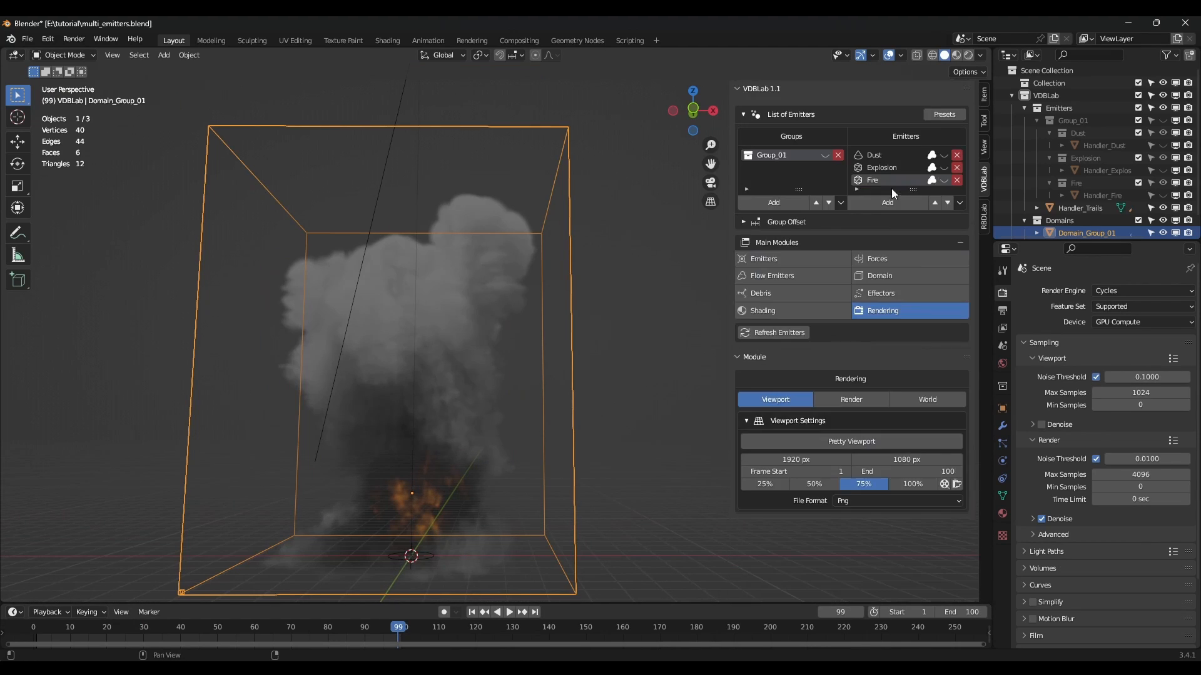
left_click(945, 484)
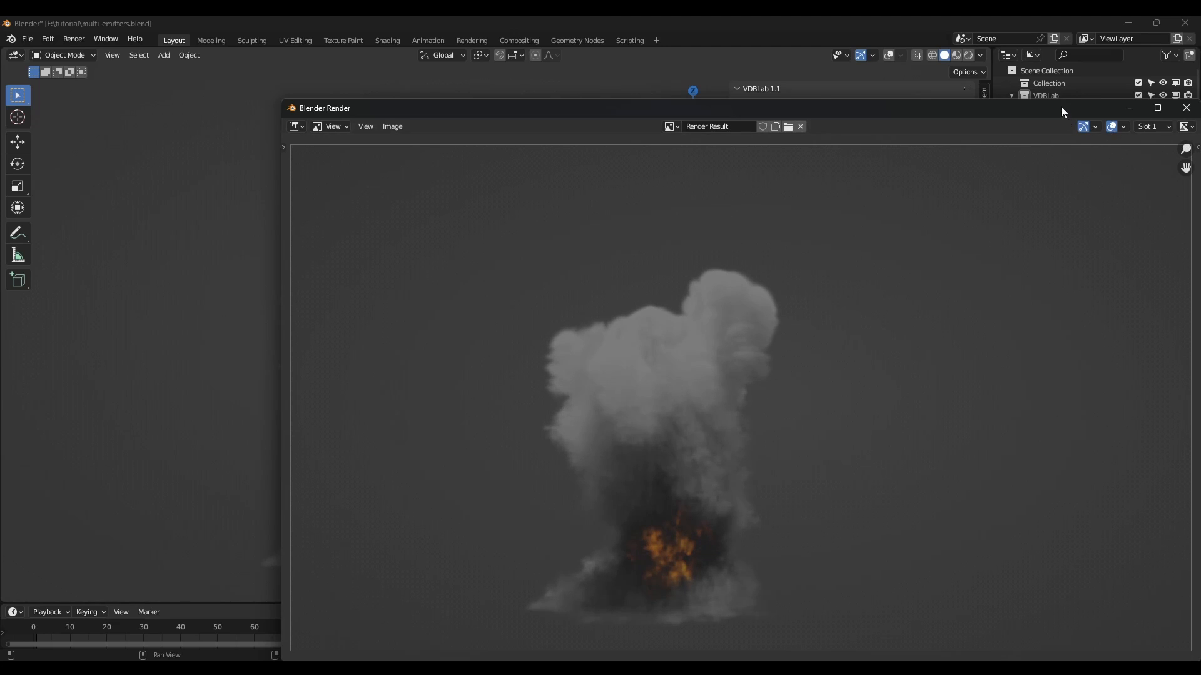
left_click_drag(1061, 109, 963, 88)
left_click(1096, 89)
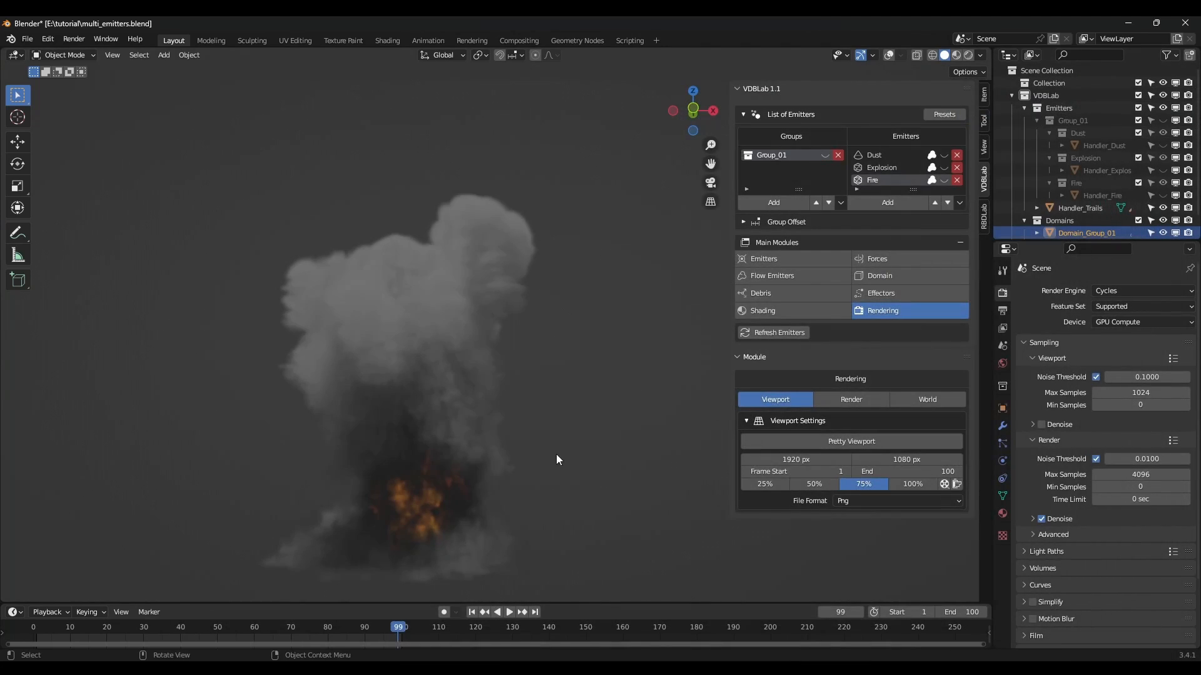
Turn viewport overlays back on and play the rendered frames as a flipbook.
left_click(890, 56)
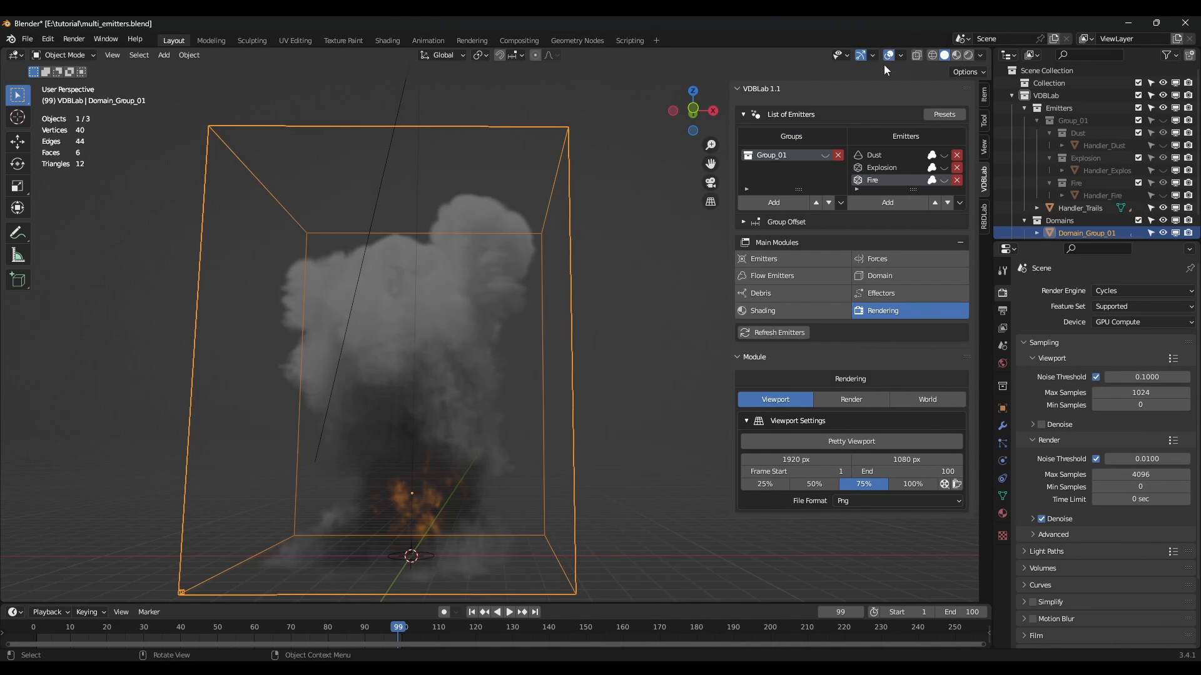
left_click(957, 485)
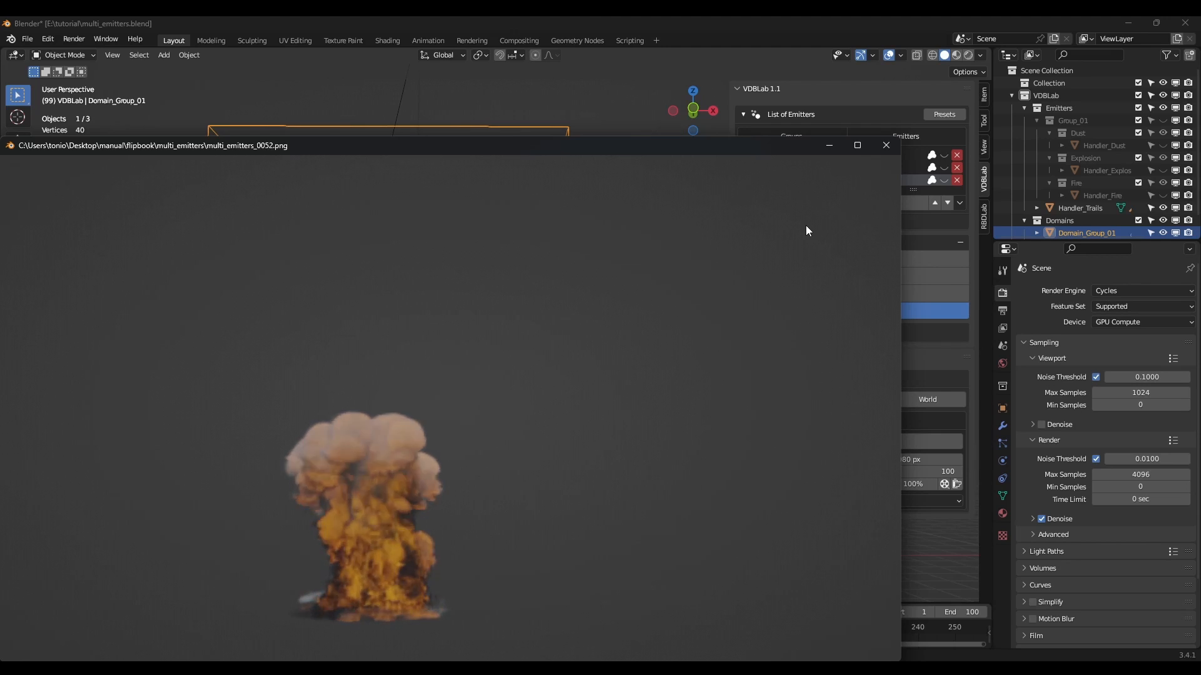
left_click(891, 147)
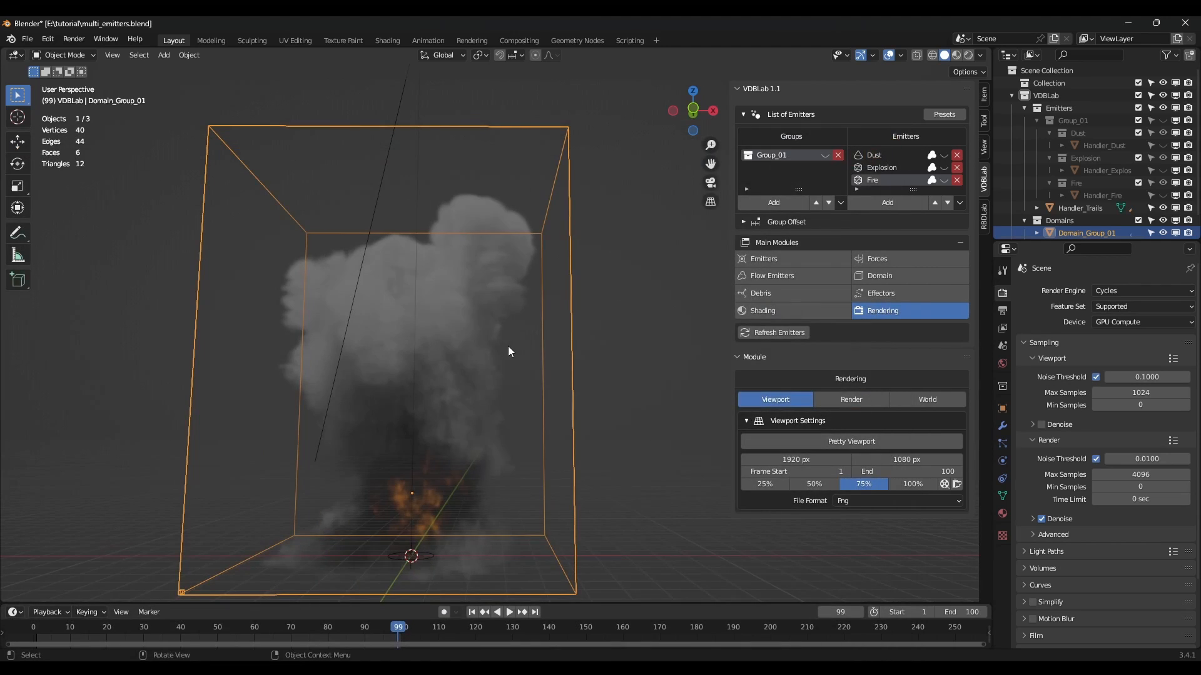
Save multi_emitters.blend and switch to the front orthographic view.
scroll(491, 356, "down", 1)
middle_click_drag(474, 357, 496, 386, "shift")
key("ctrl+s")
key("KP_1")
scroll(496, 360, "up", 2)
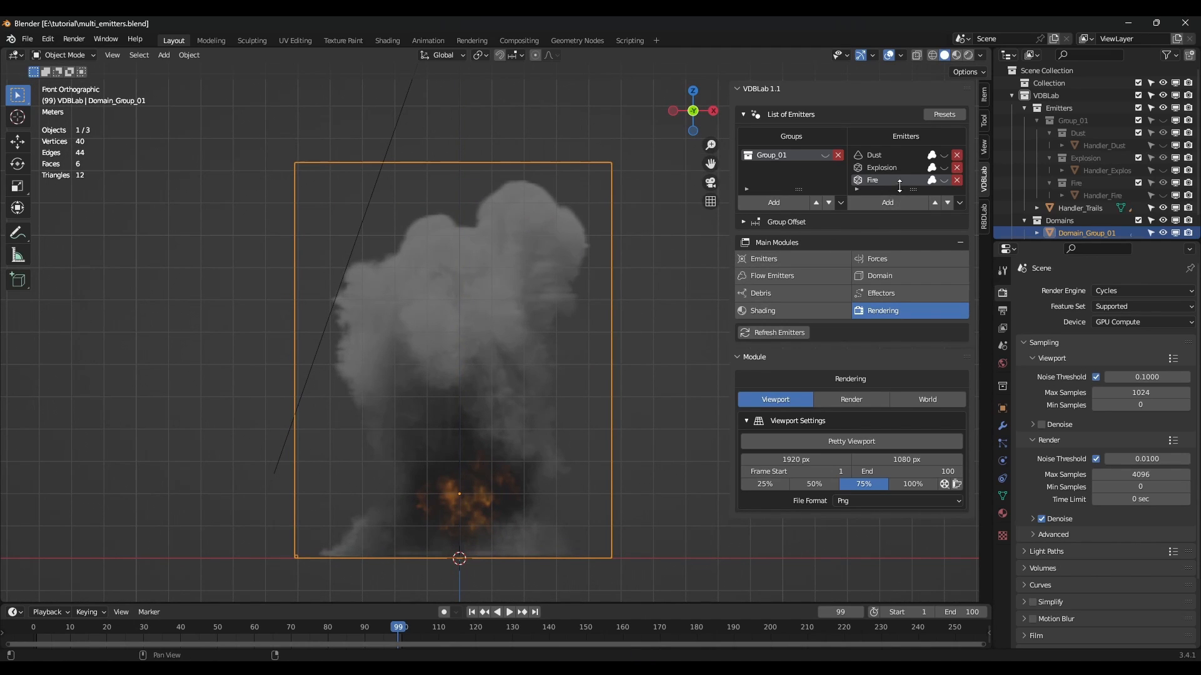
Add a new emitter named Trails to Group_01.
left_click(826, 155)
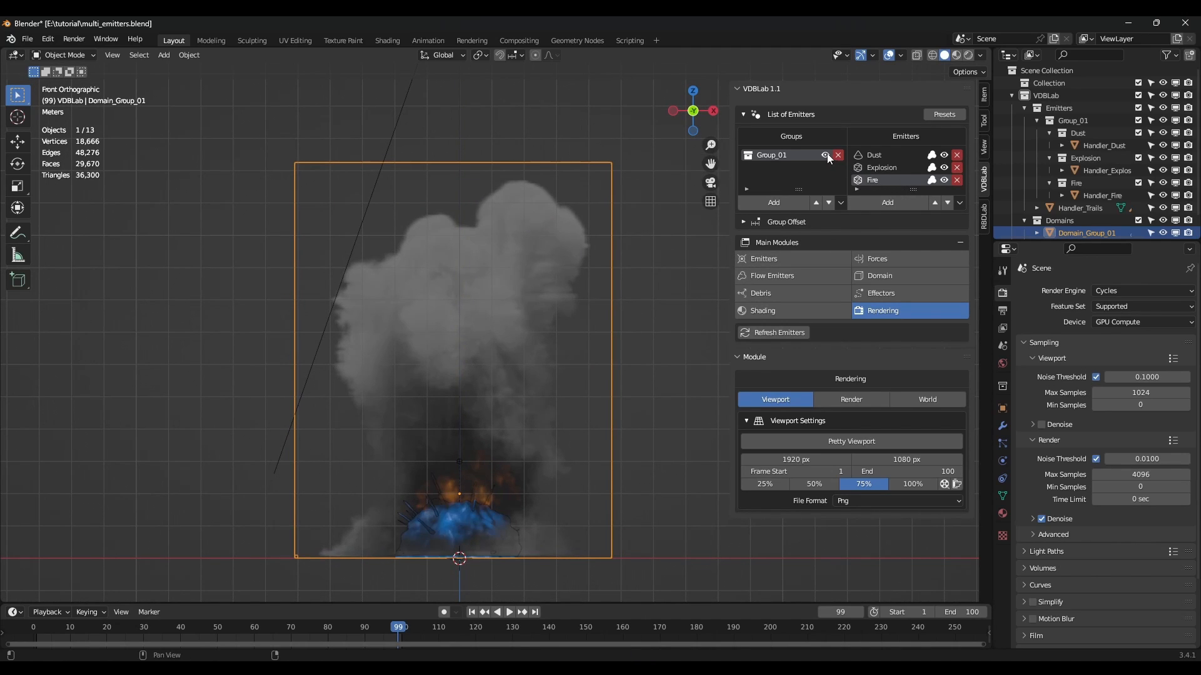
left_click(891, 204)
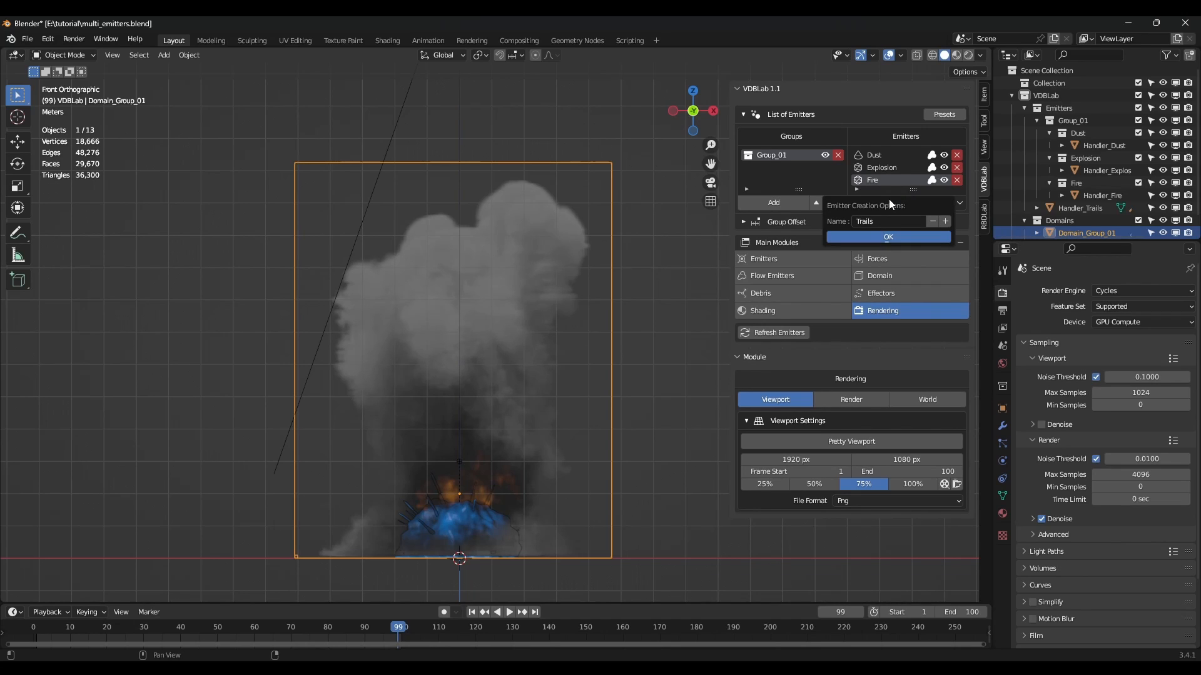
left_click(889, 237)
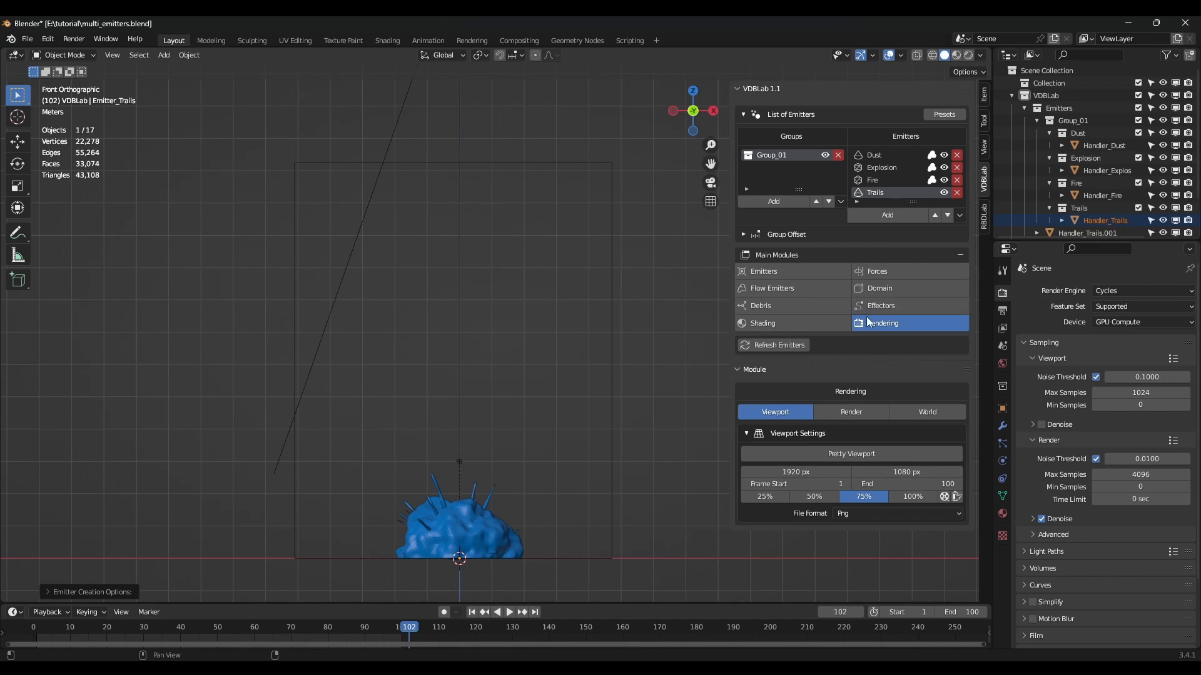
Set the new emitter's type to Trails and move the timeline to frame 100.
left_click(782, 270)
scroll(831, 329, "down", 5)
left_click(867, 351)
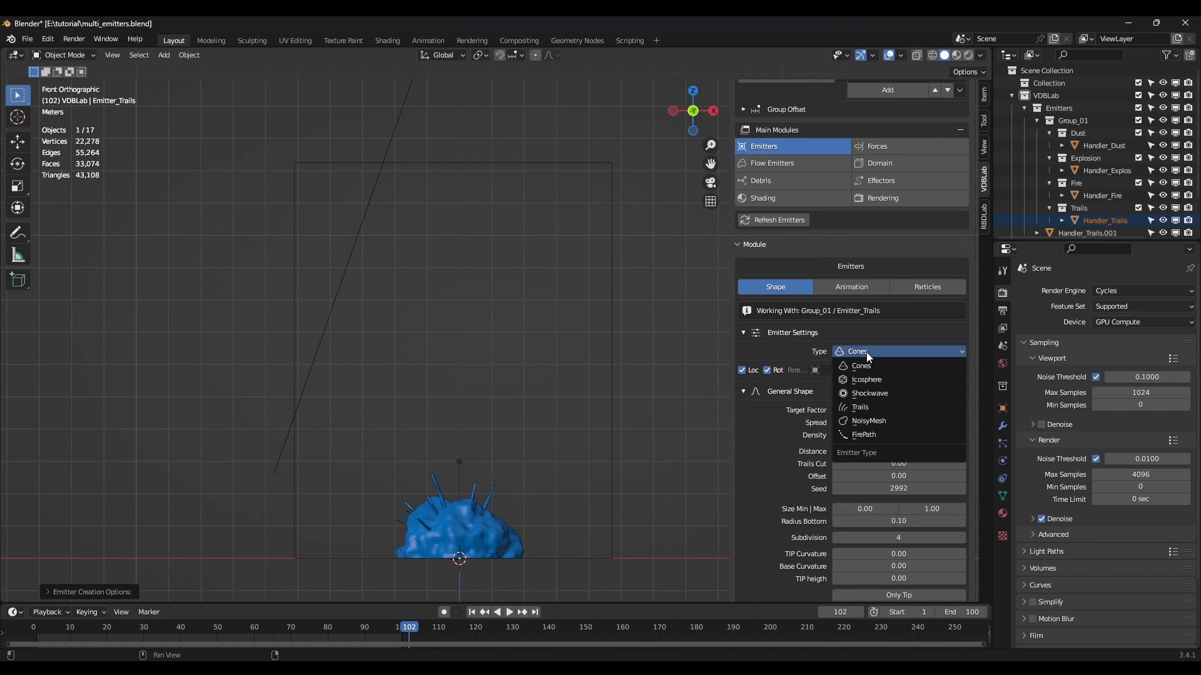
left_click(868, 407)
left_click(404, 629)
left_click_drag(402, 628, 461, 624)
left_click(535, 612)
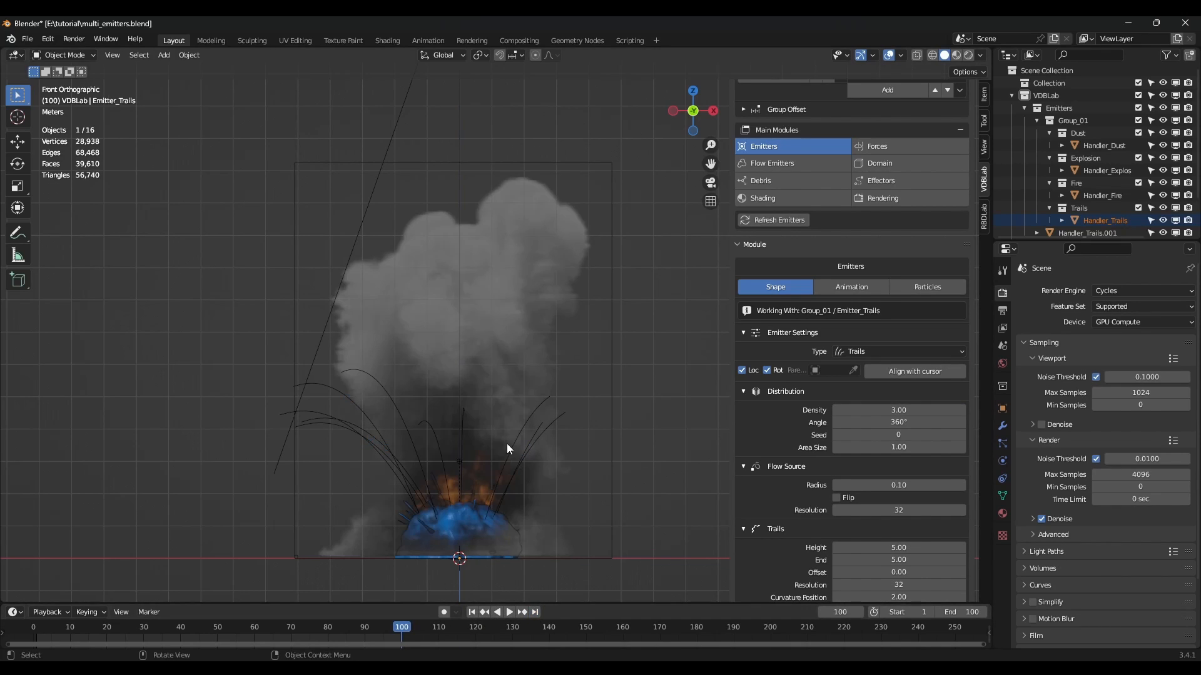
Raise the trail Height to 9.59 and Density to 5.91.
scroll(507, 446, "down", 1)
scroll(839, 434, "up", 3)
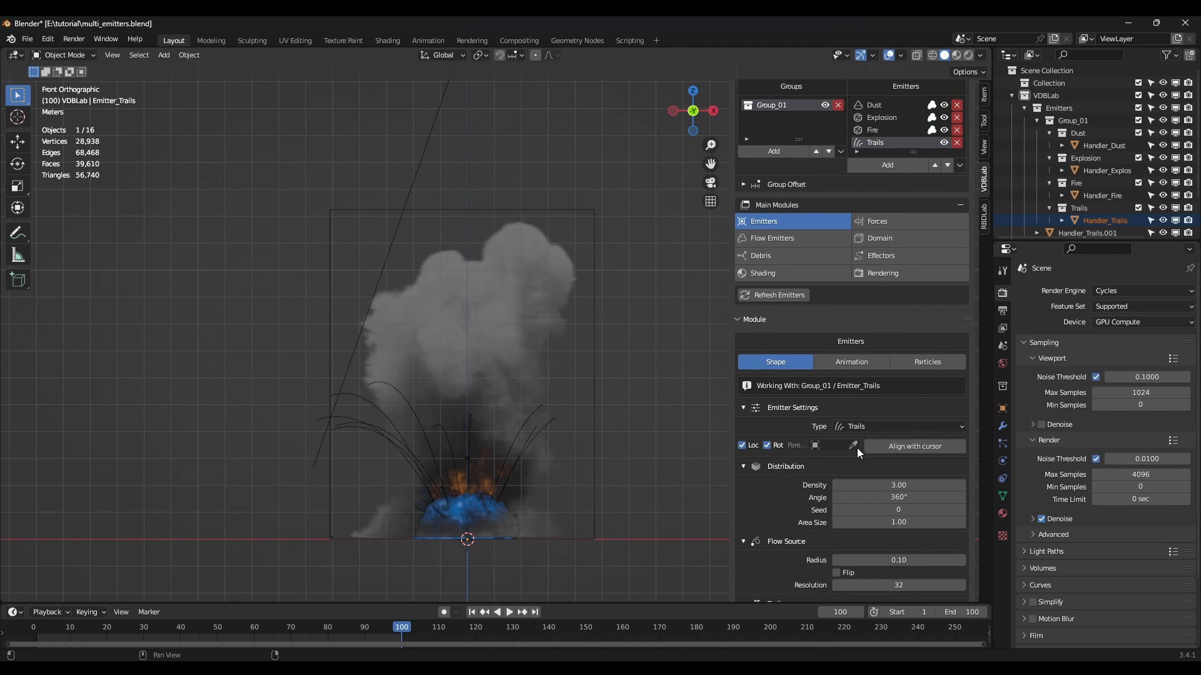
scroll(856, 448, "down", 6)
scroll(857, 448, "down", 2)
left_click_drag(858, 398, 912, 460)
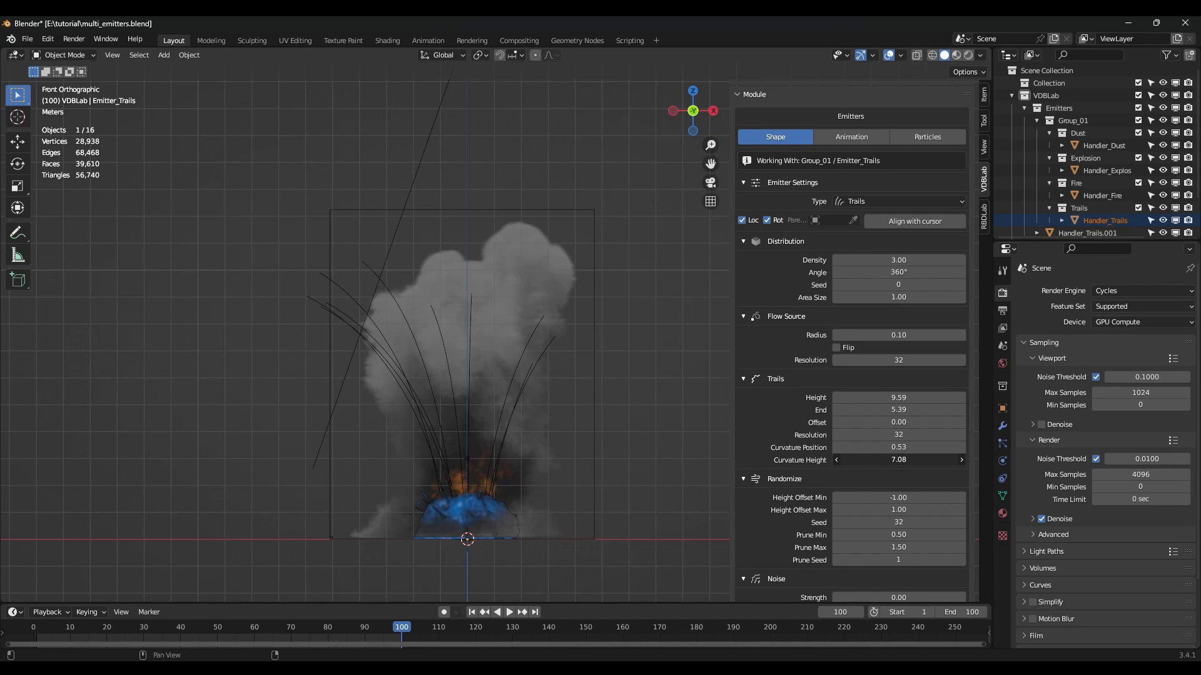
scroll(901, 404, "up", 1)
left_click_drag(898, 309, 891, 286)
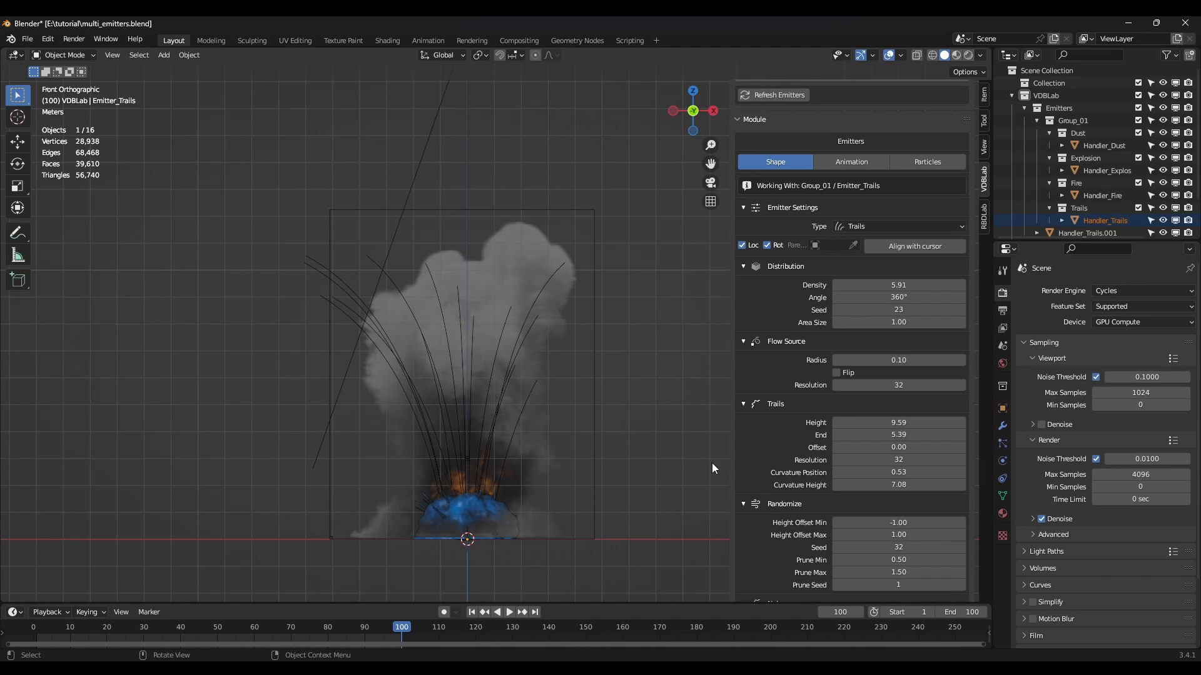
Set trail End 6.38, max height offset 2.32 and Noise Strength 0.69, then play backwards.
scroll(875, 434, "down", 2)
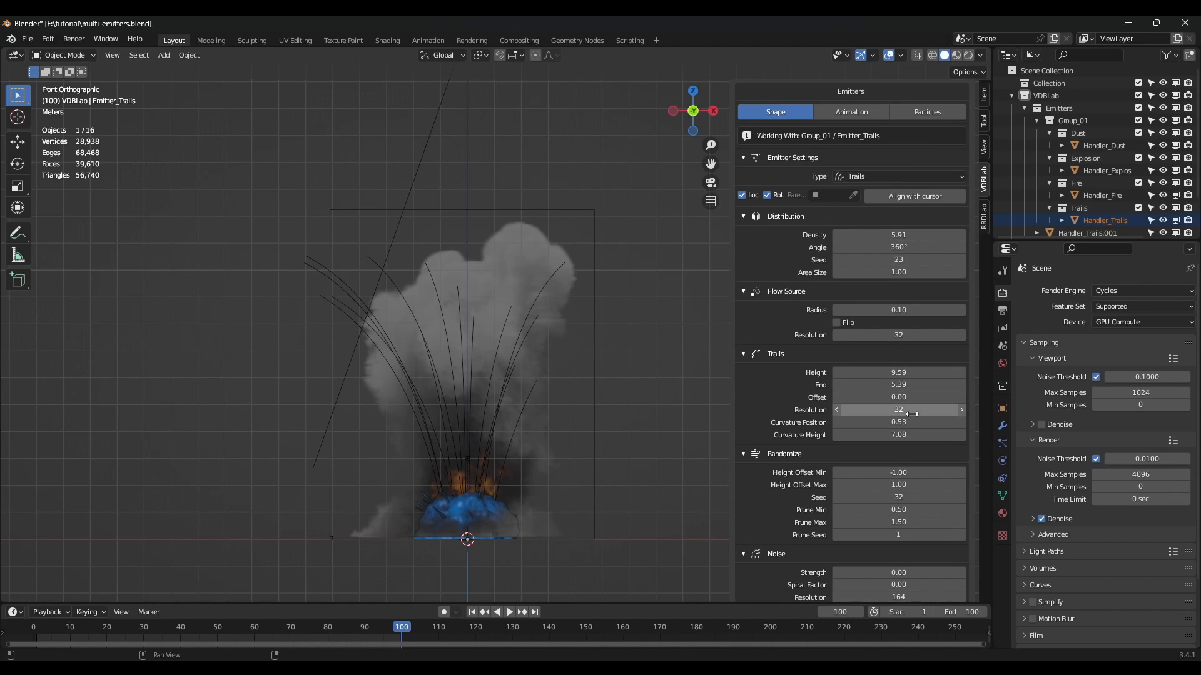
left_click_drag(898, 385, 929, 384)
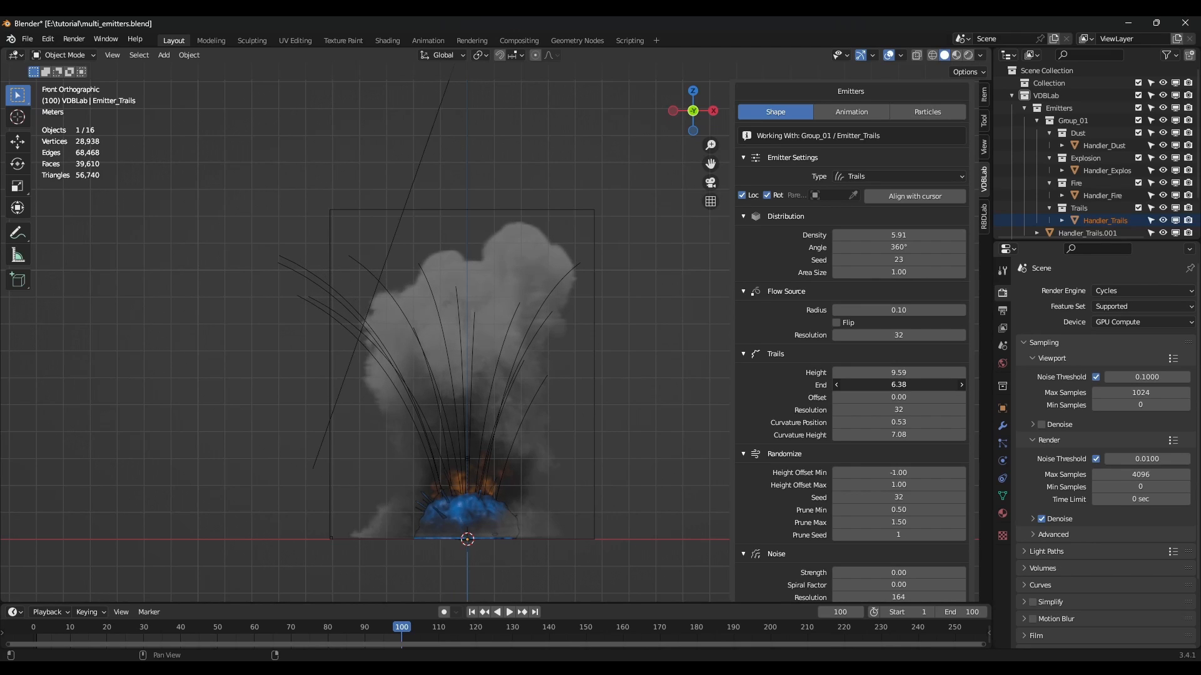
scroll(900, 435, "down", 2)
left_click_drag(901, 434, 854, 425)
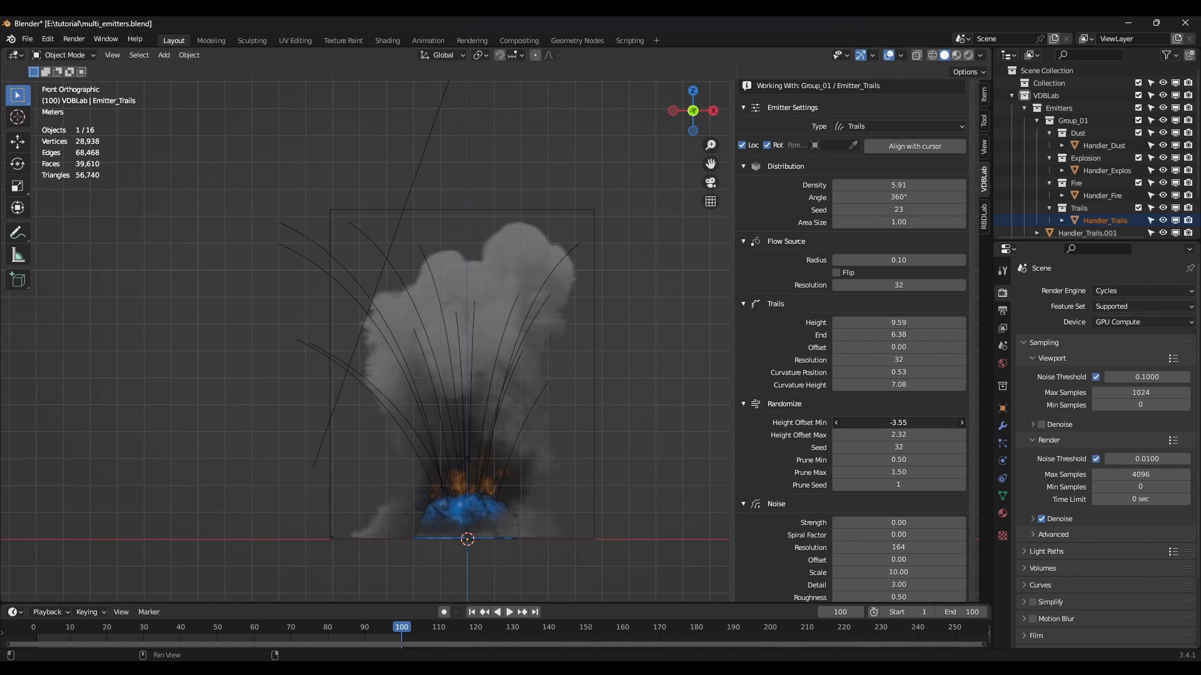
scroll(898, 450, "down", 2)
left_click_drag(898, 487, 908, 488)
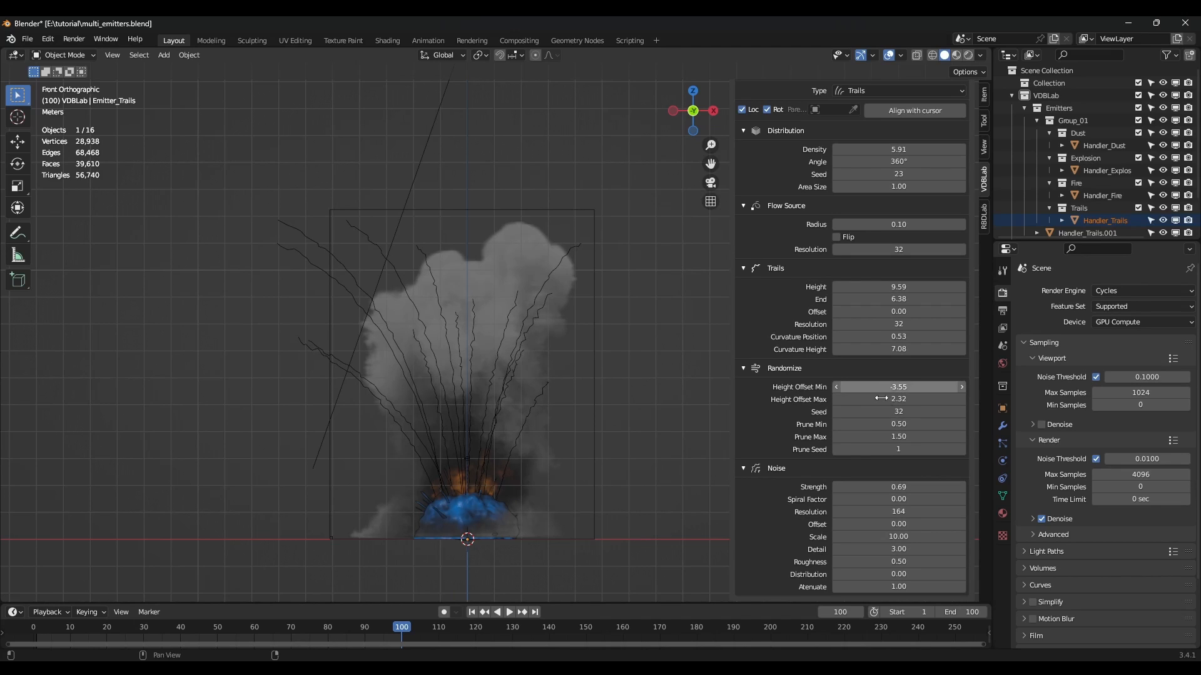
key("ctrl+shift+space")
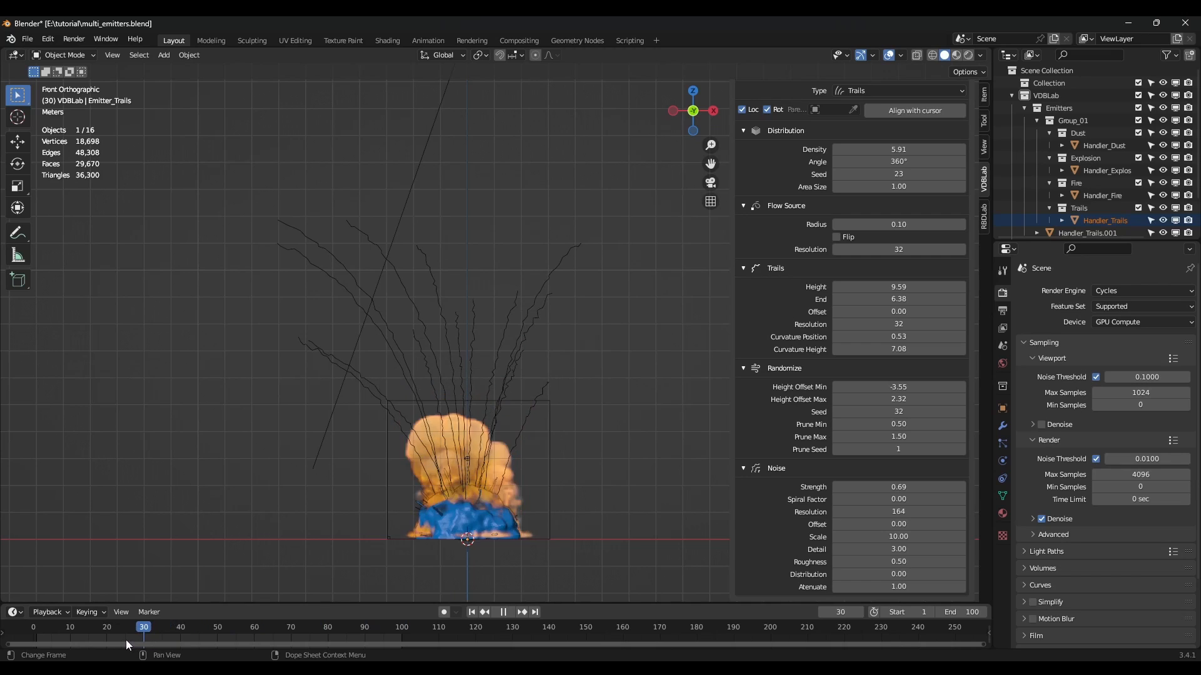
Stop playback and set the Trails emission start frame to 10.
left_click(91, 646)
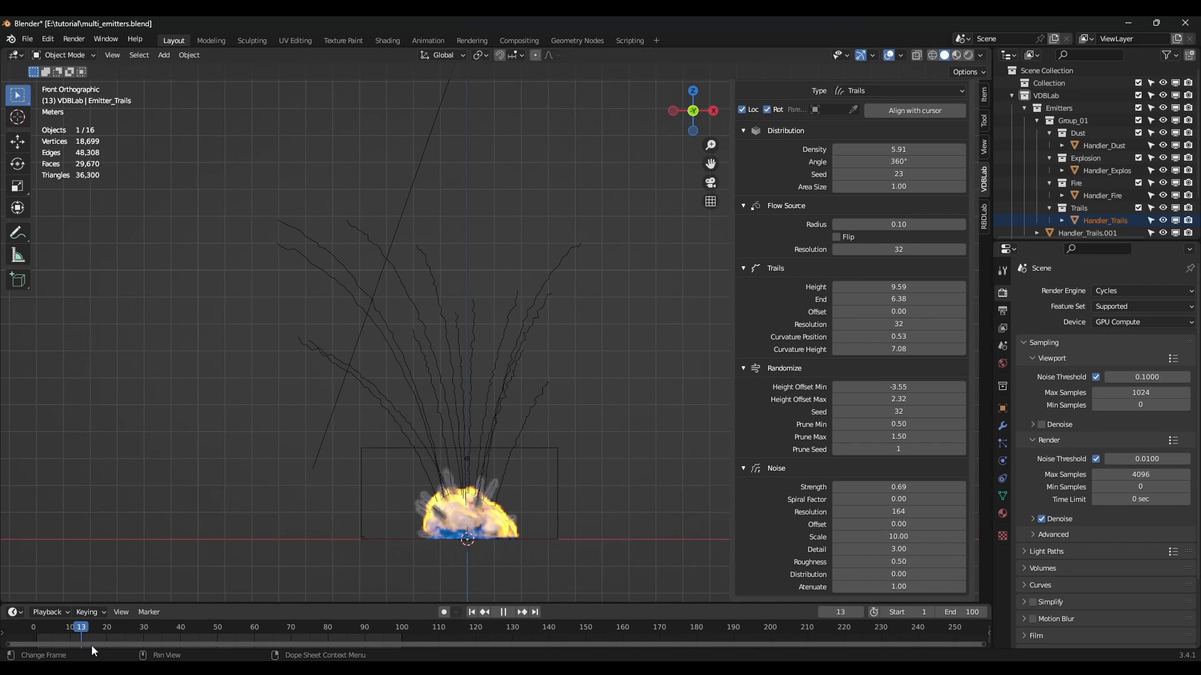
scroll(779, 304, "up", 5)
scroll(782, 300, "up", 4)
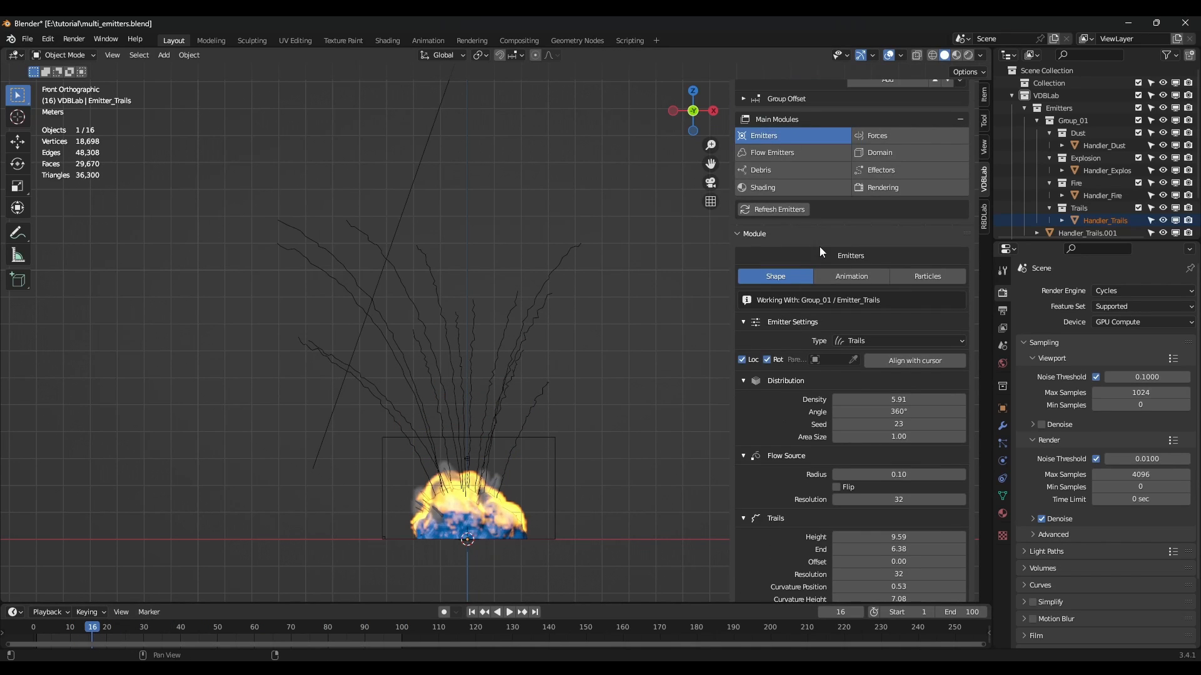
left_click(847, 276)
left_click(856, 374)
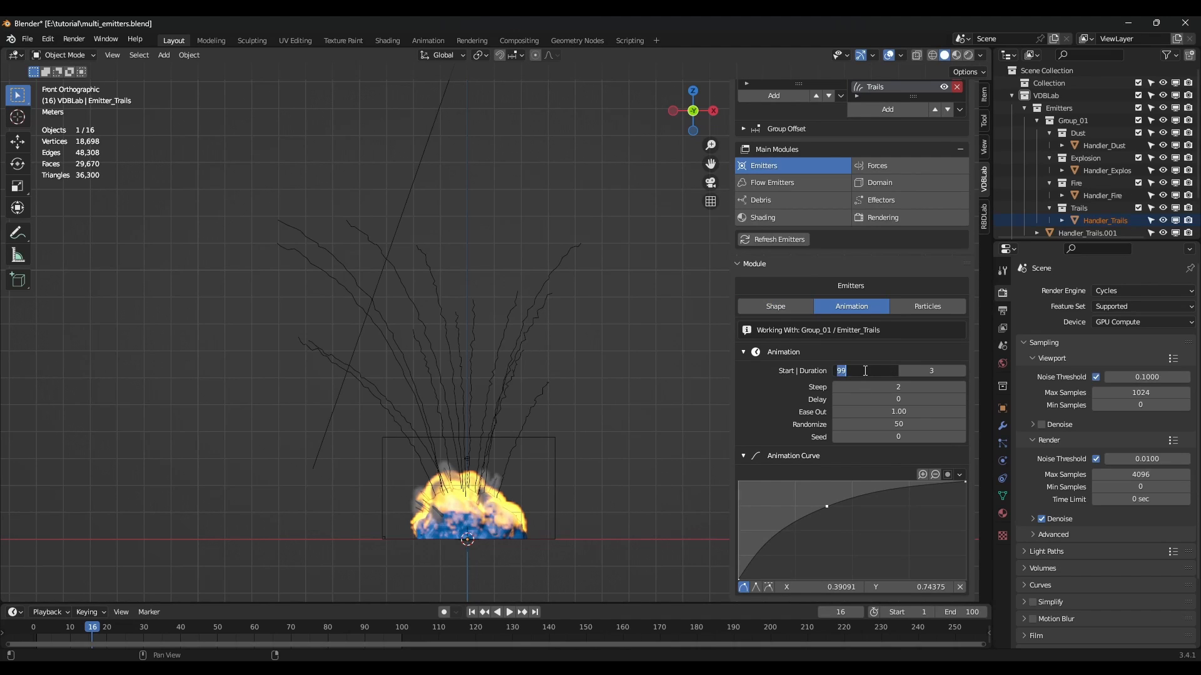
key("Return")
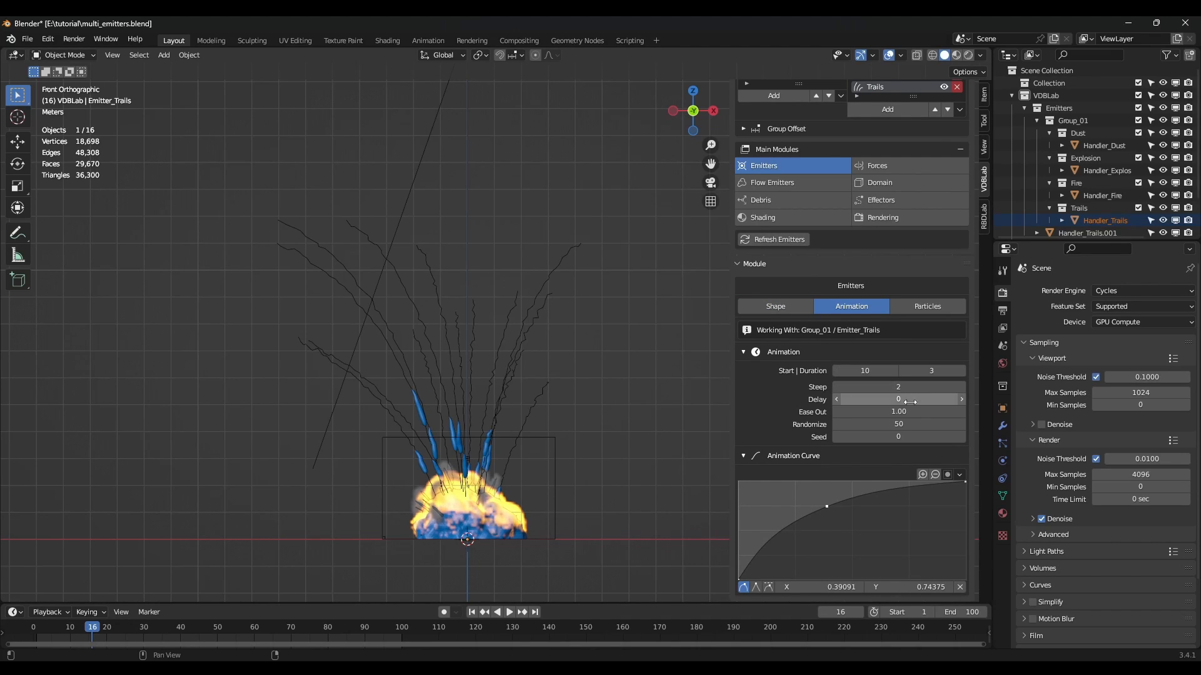
Thin the trail Flow Source Radius to 0.02.
scroll(469, 445, "up", 2)
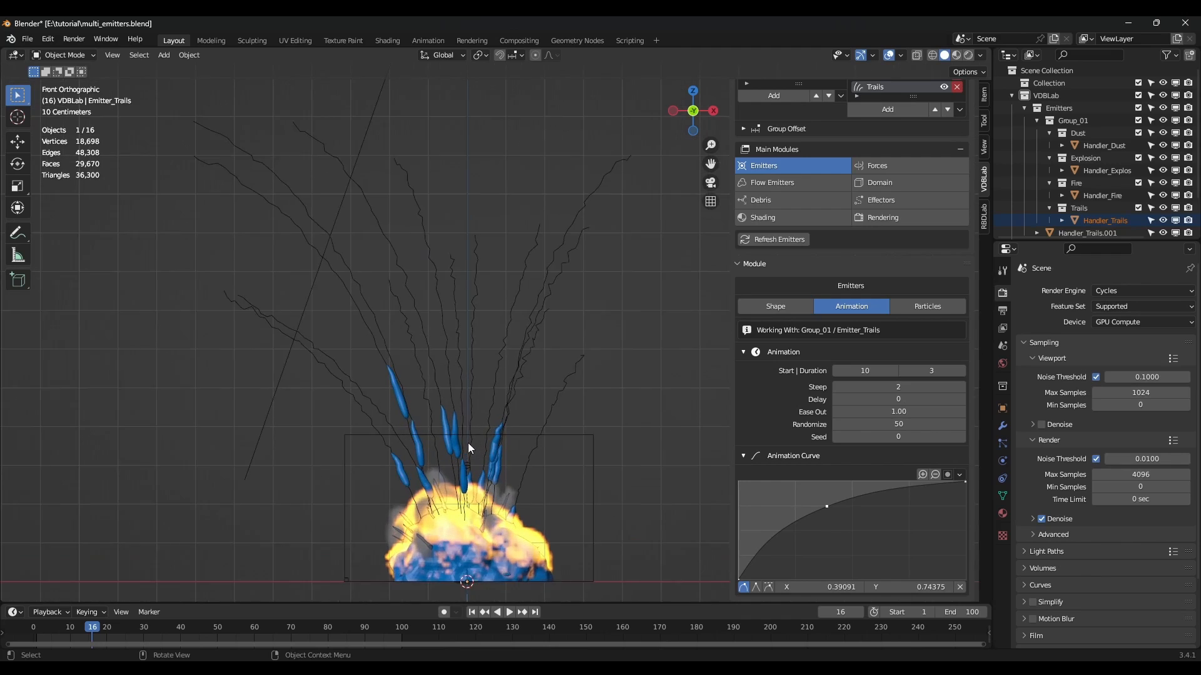
scroll(467, 443, "up", 1)
left_click(782, 306)
scroll(850, 380, "down", 6)
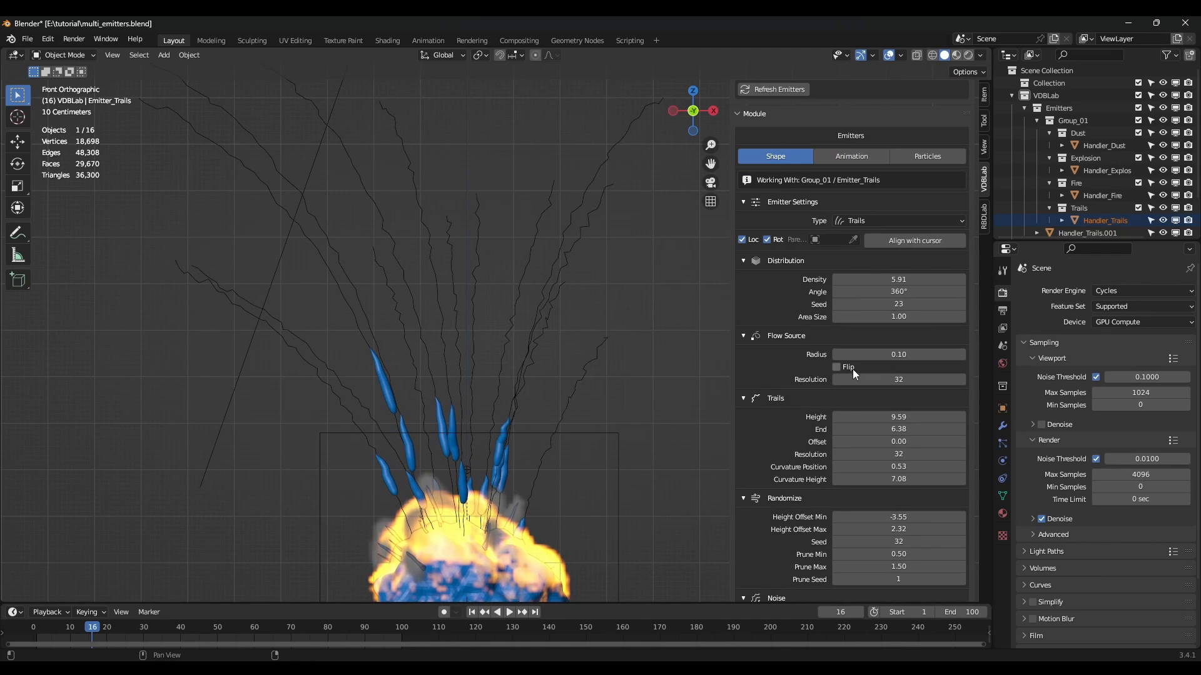
left_click_drag(895, 356, 866, 355)
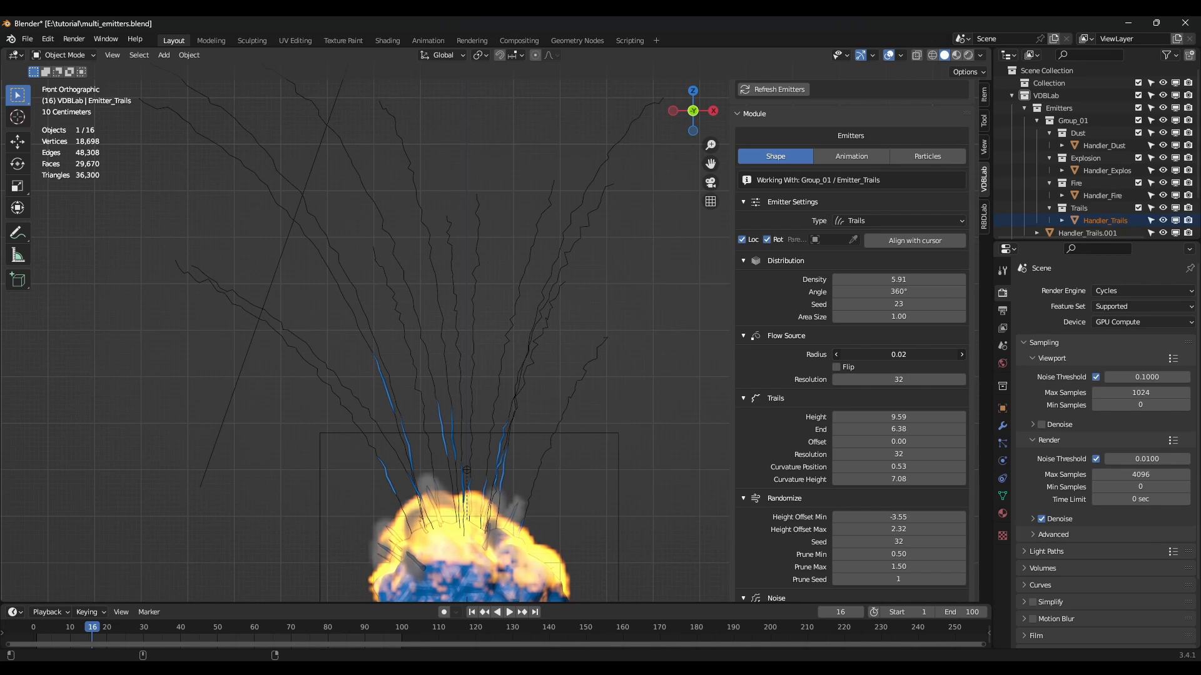
scroll(494, 379, "down", 4)
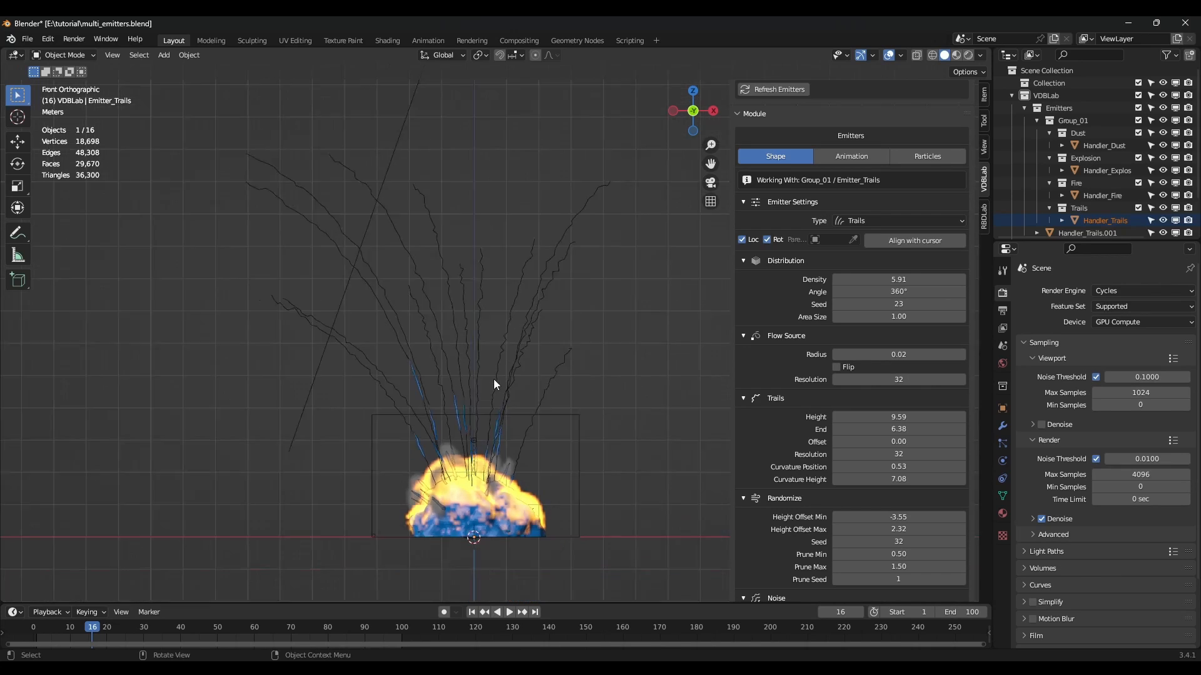
Play the simulation from the first frame and stop at frame 35 to preview the trails.
left_click(471, 613)
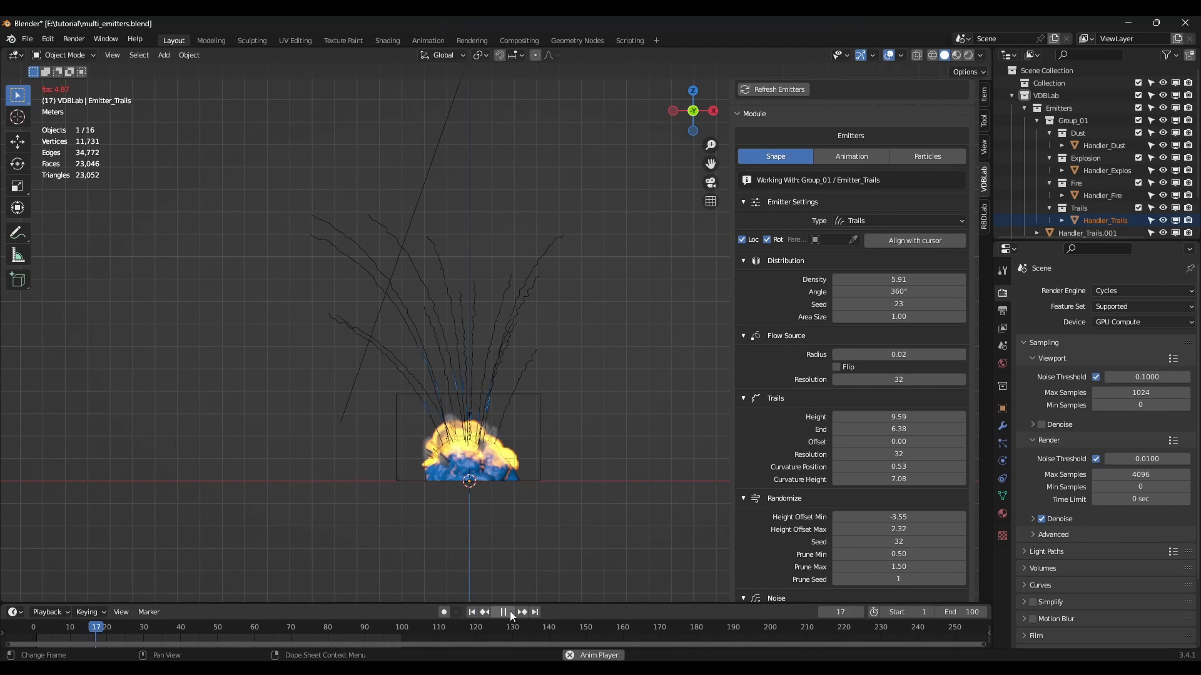
left_click(503, 613)
scroll(444, 340, "up", 5)
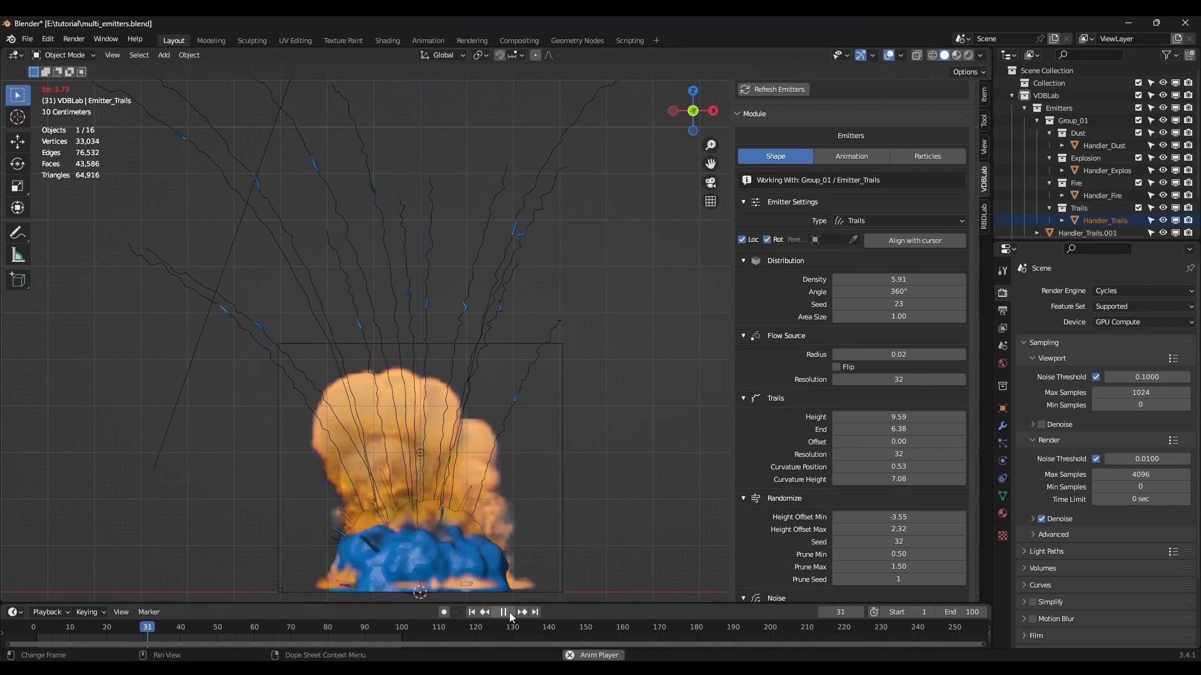
left_click(504, 613)
scroll(839, 407, "down", 2)
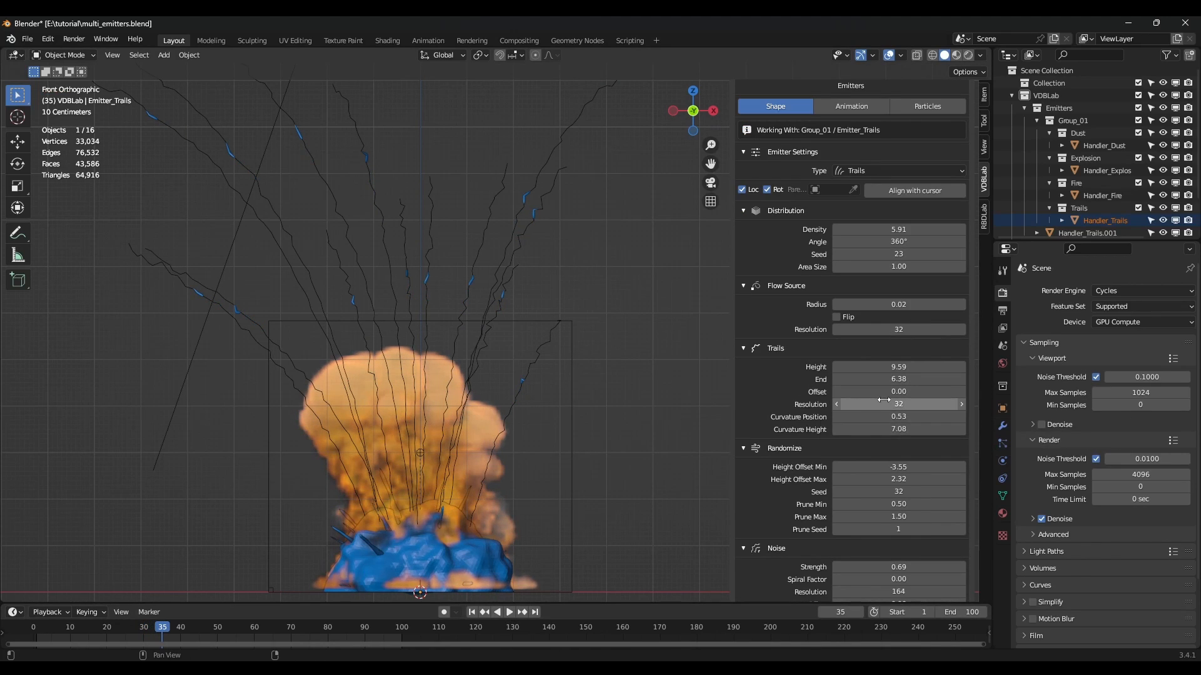
Try a Trails Resolution of 64, then set it back to 32.
scroll(930, 350, "down", 1)
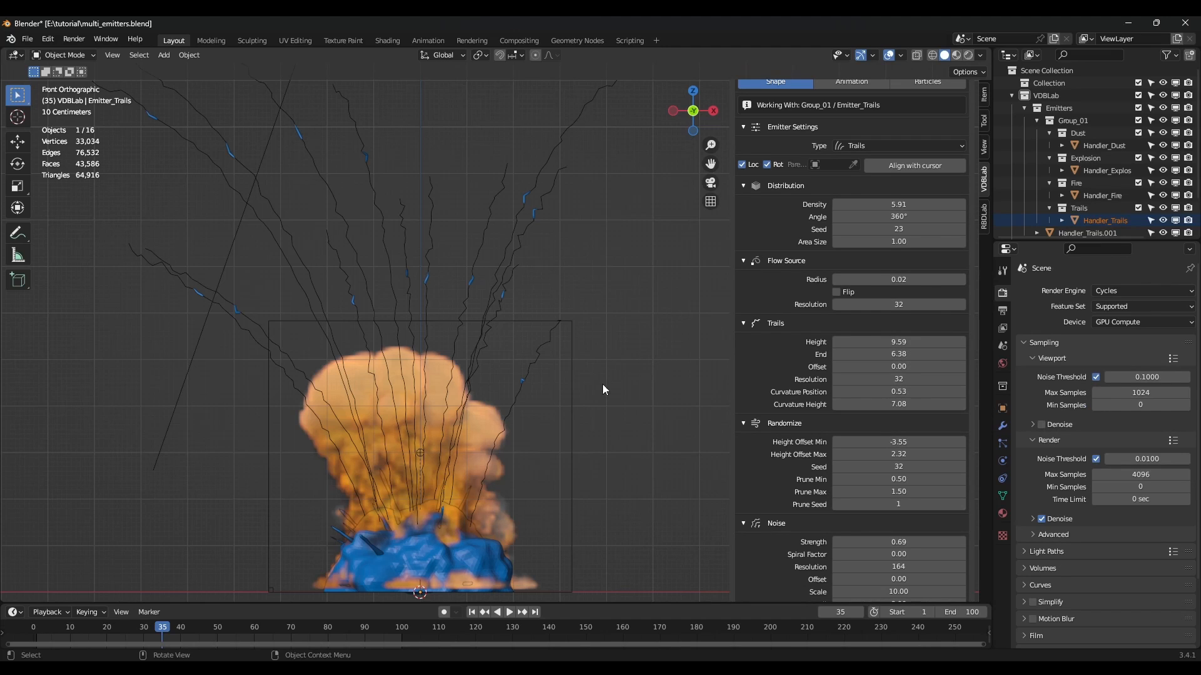
scroll(921, 455, "down", 2)
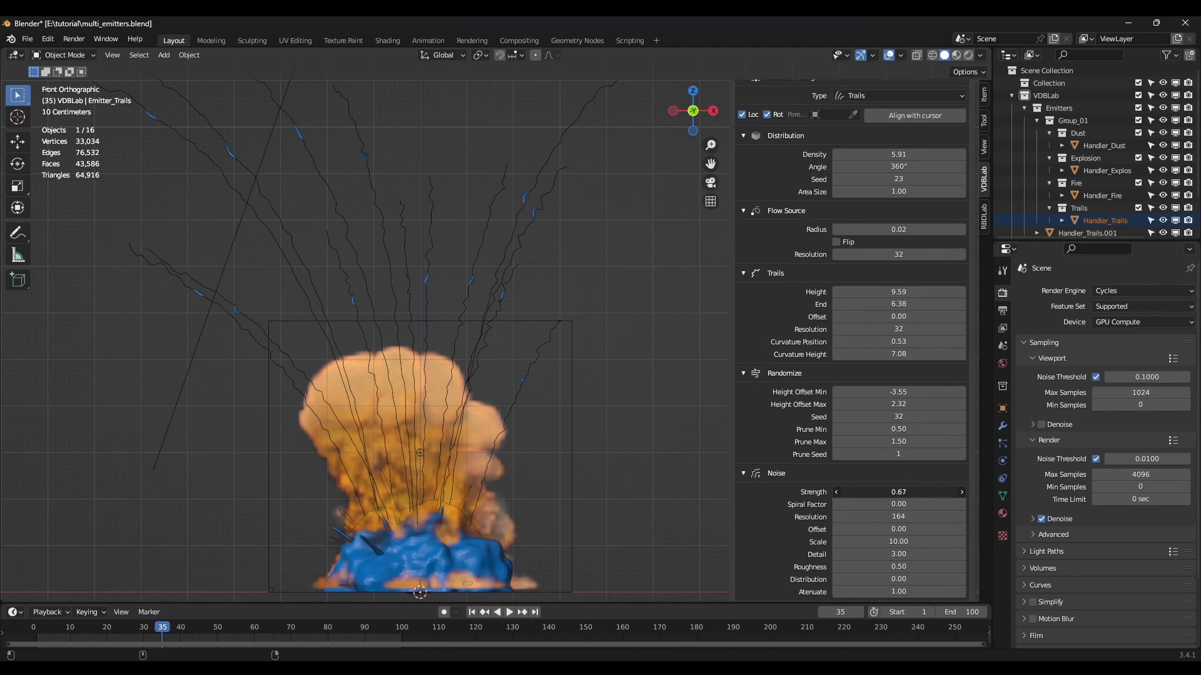
left_click(915, 326)
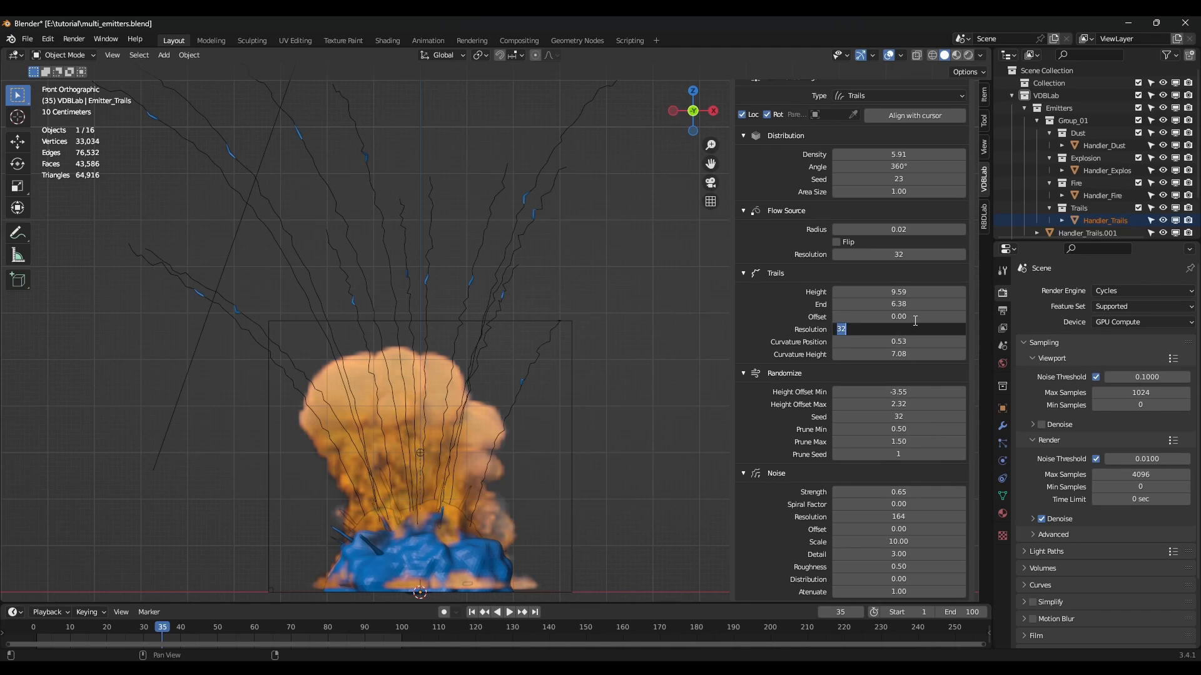
key("Return")
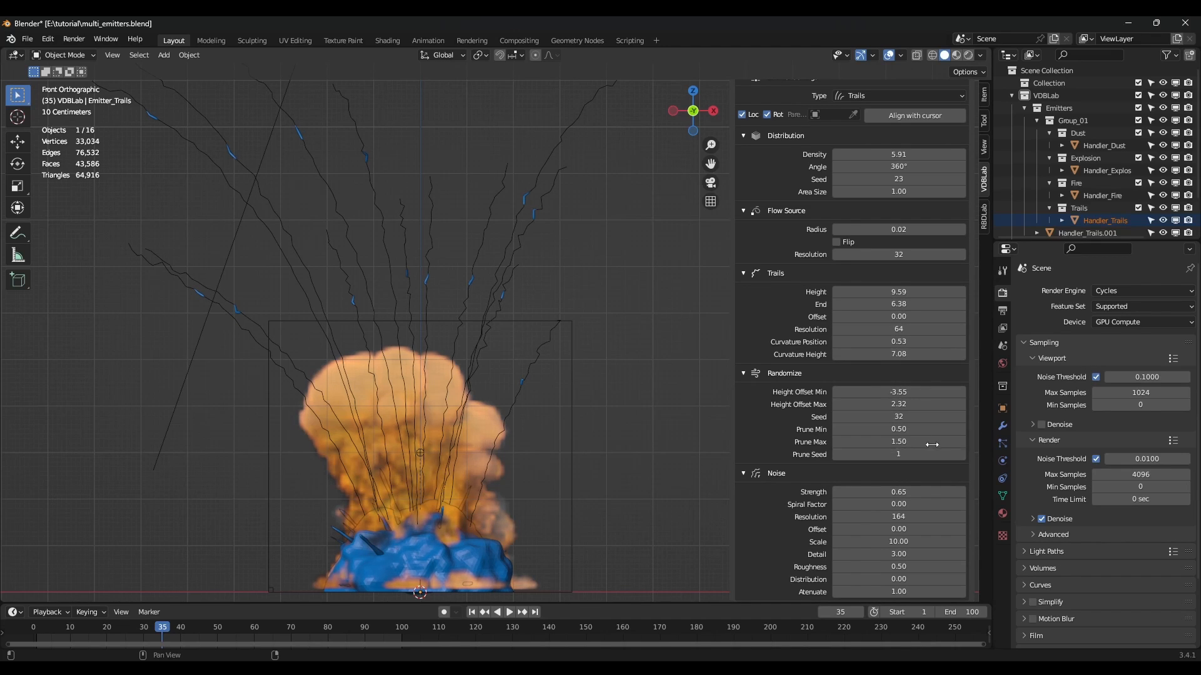
left_click_drag(903, 493, 894, 493)
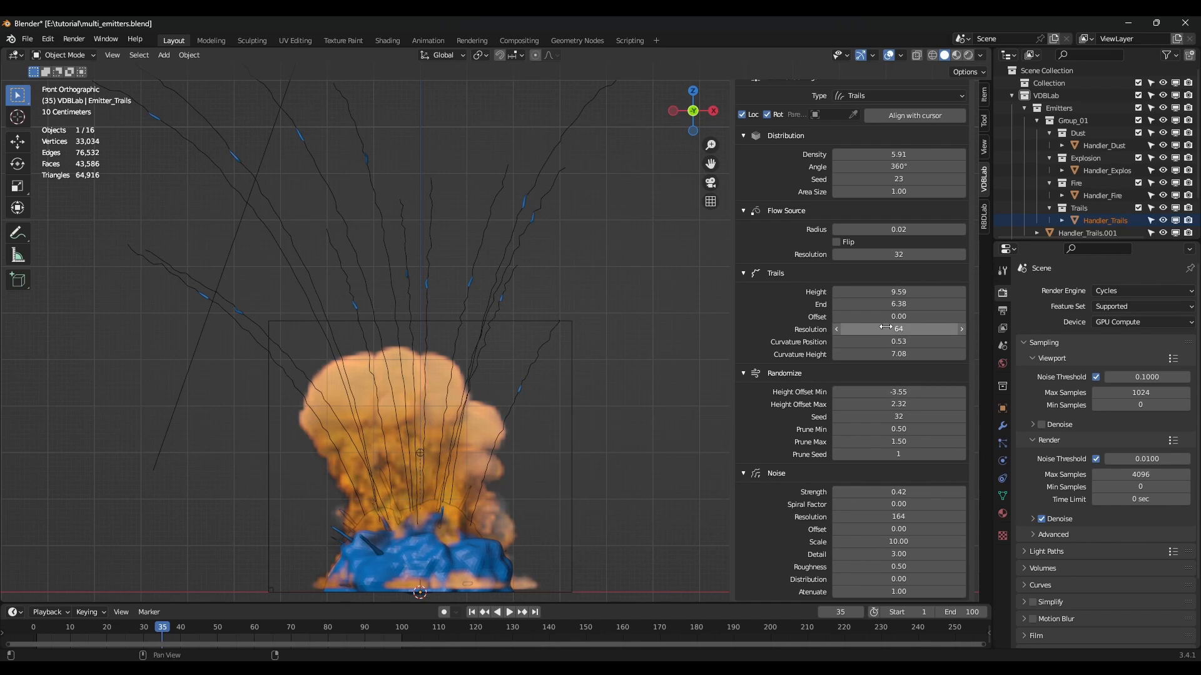
type("32")
key("Return")
Lower the trail Noise Strength to 0.45.
scroll(900, 410, "down", 1)
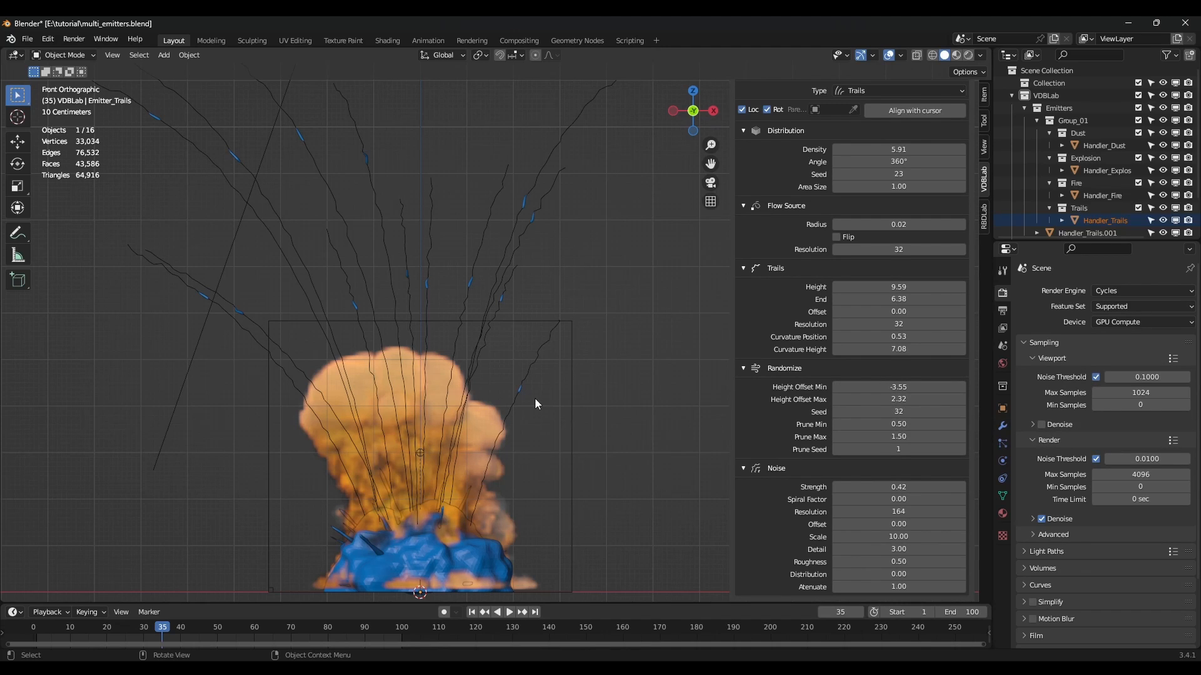
scroll(591, 427, "down", 2)
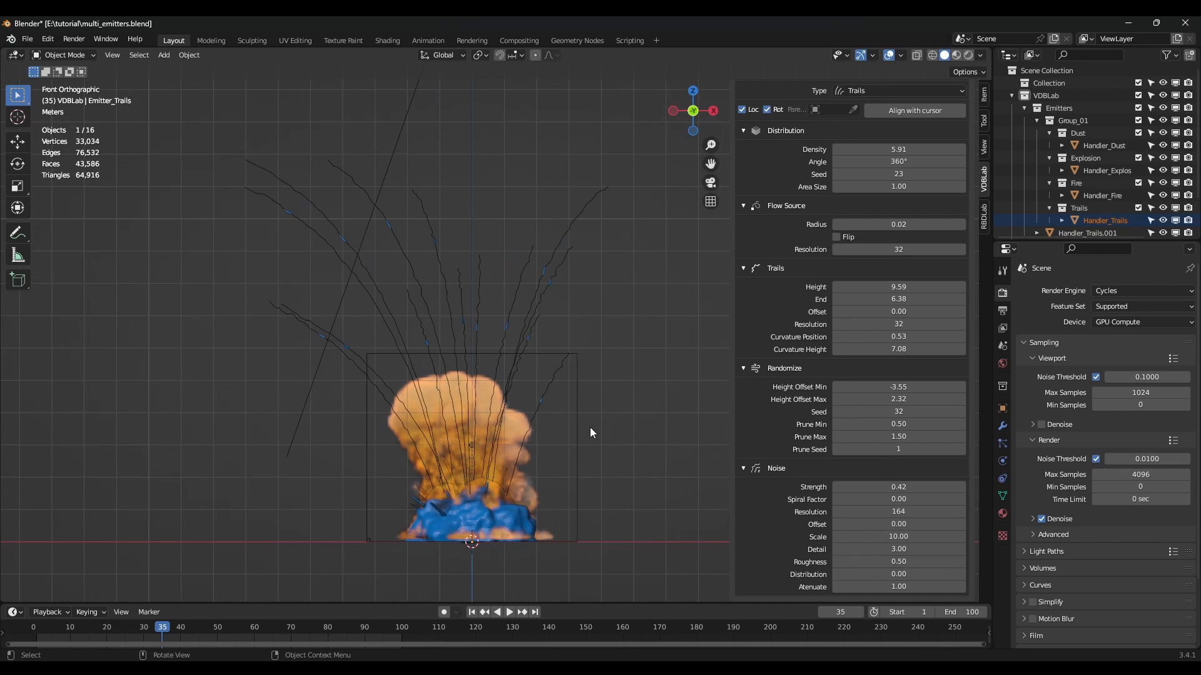
left_click_drag(899, 488, 900, 488)
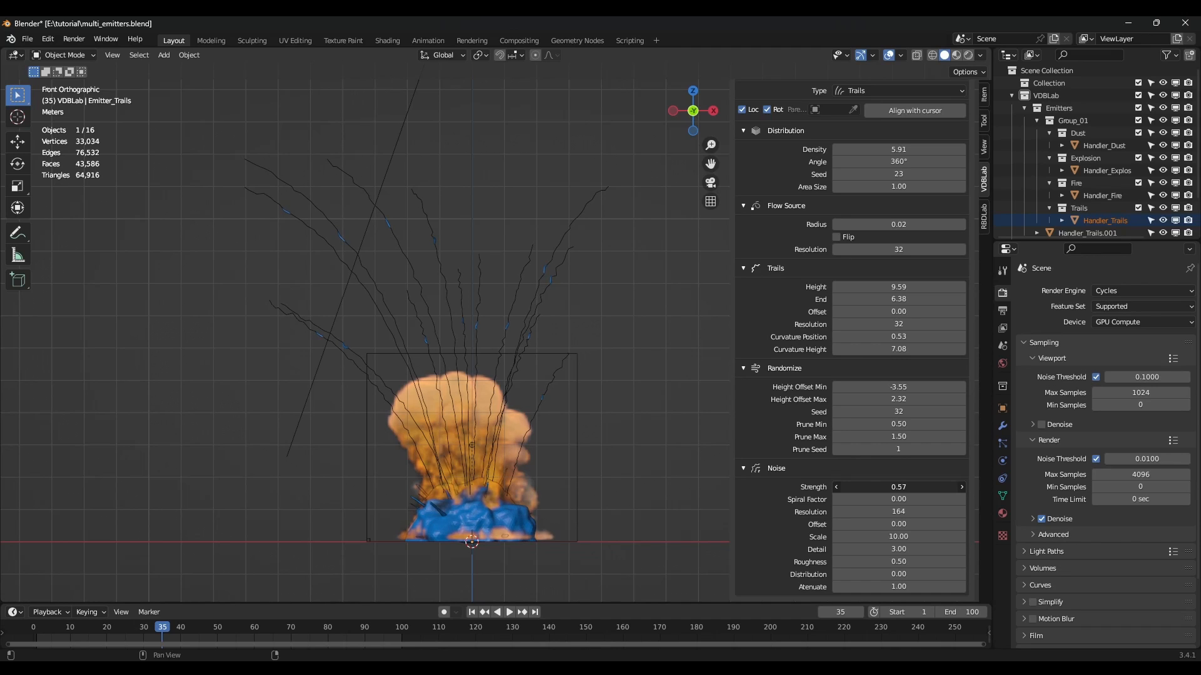
scroll(589, 404, "down", 3)
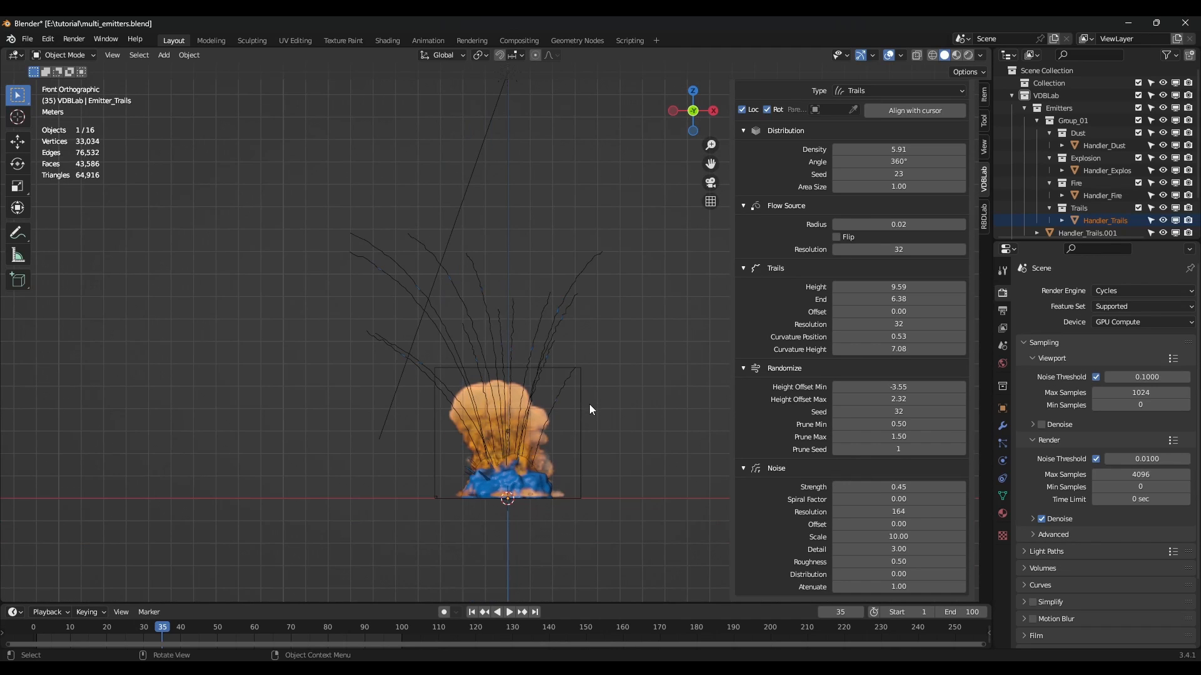
scroll(503, 385, "up", 1)
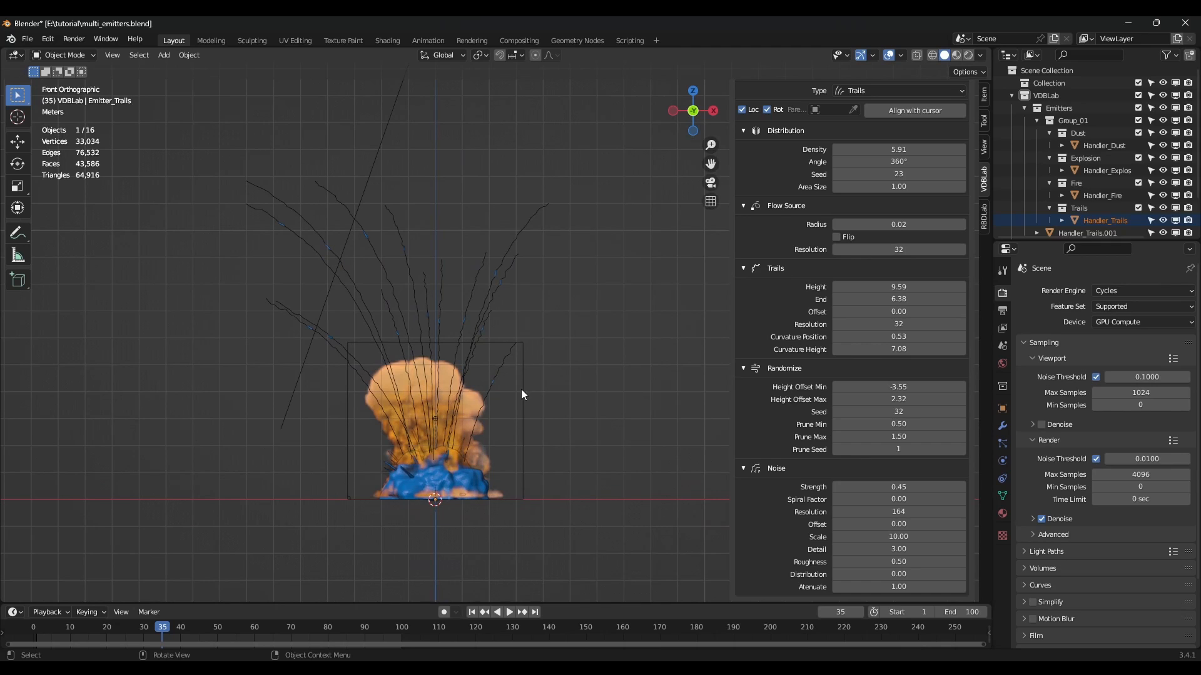
left_click(524, 393)
In wireframe Edit Mode, push the domain's left and right faces outward along X.
key("Tab")
scroll(553, 404, "down", 3)
key("z")
left_click(403, 402)
left_click_drag(313, 213, 438, 531)
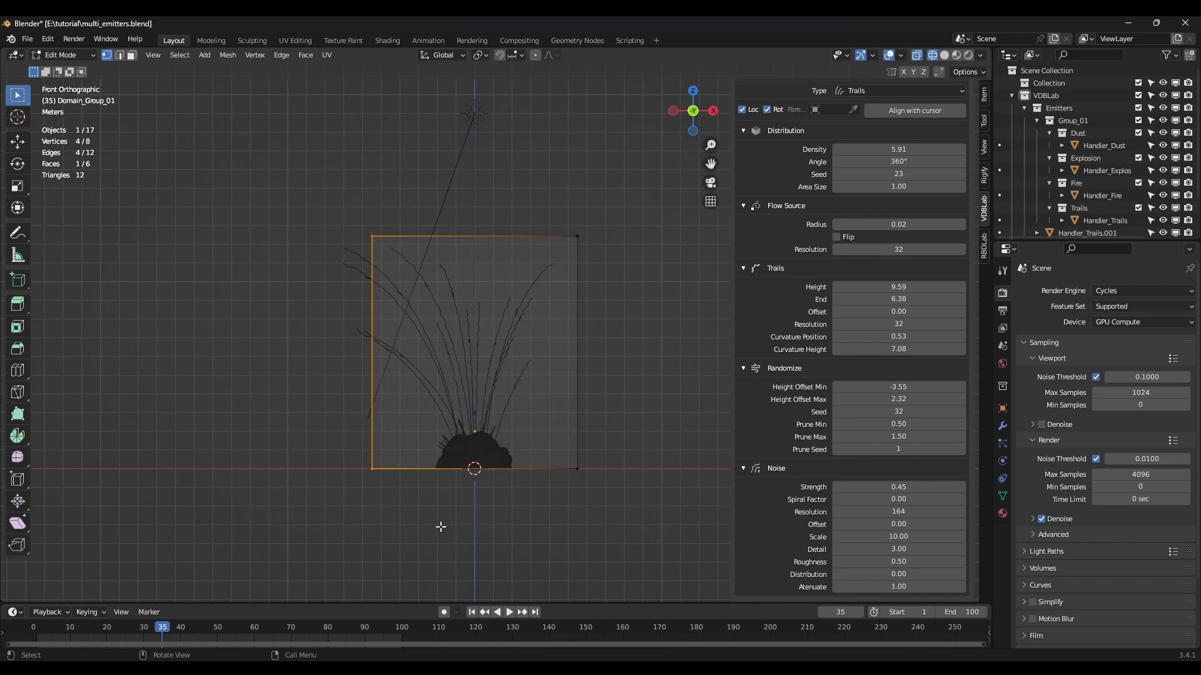
key("g")
key("x")
left_click(390, 530)
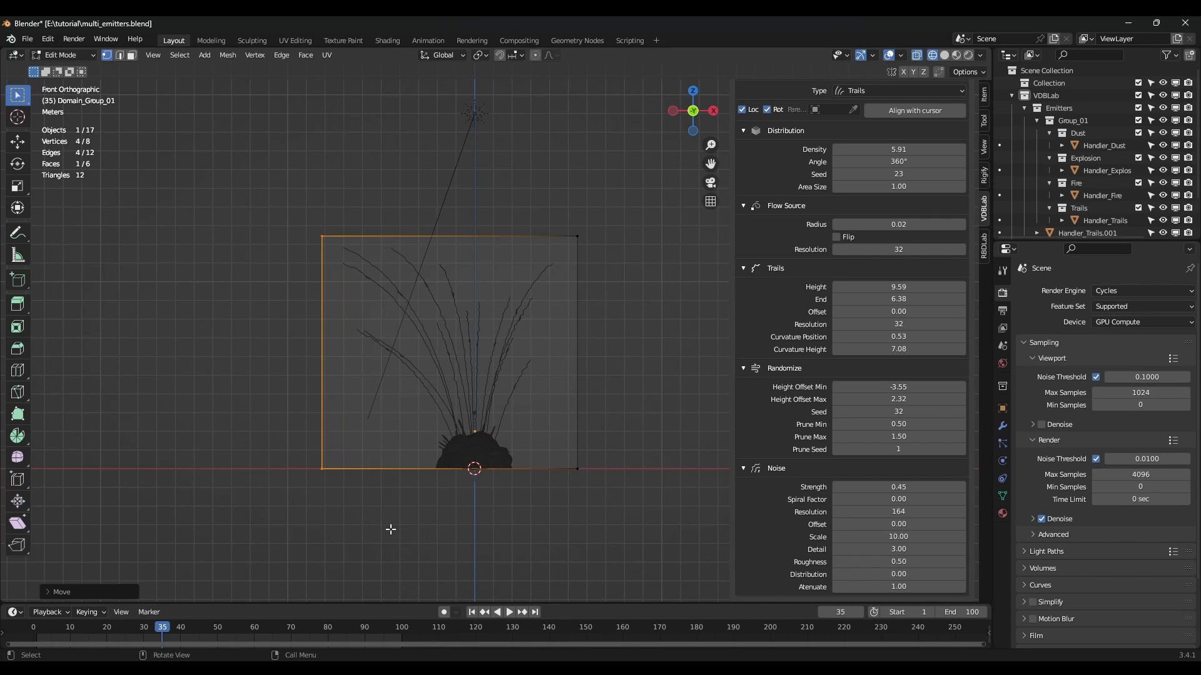
left_click_drag(661, 213, 536, 524)
key("g")
key("x")
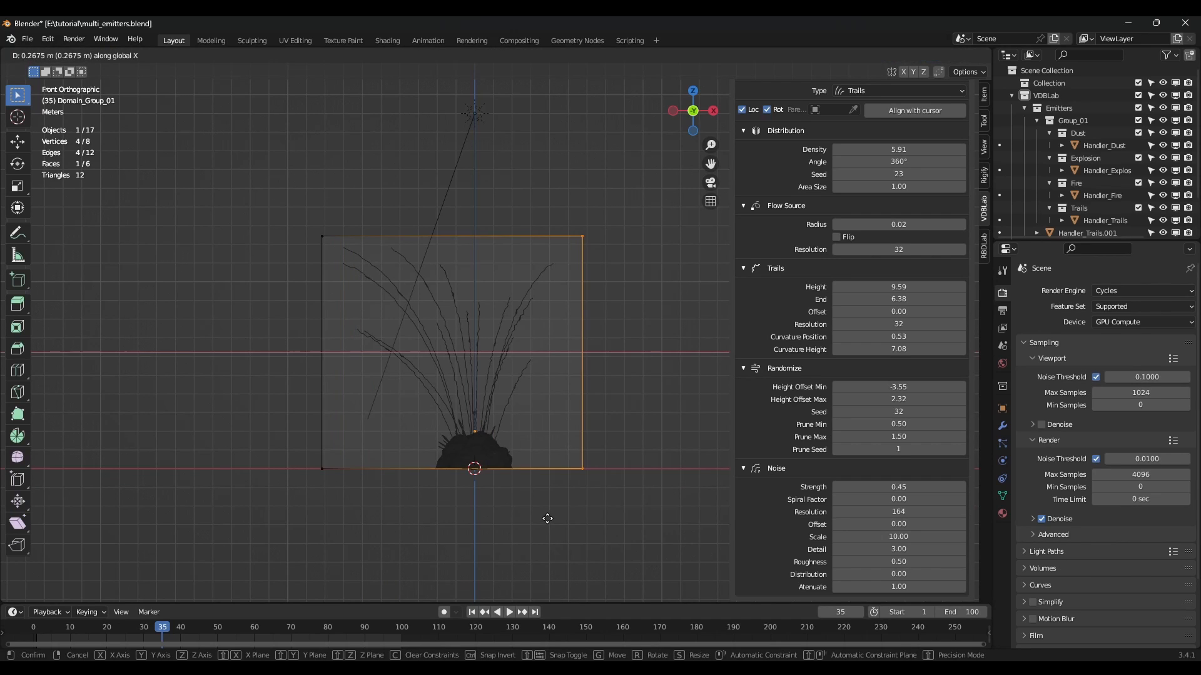
left_click(537, 486)
Raise the domain's top along Z and return to Object Mode.
left_click_drag(252, 194, 656, 309)
key("g")
key("z")
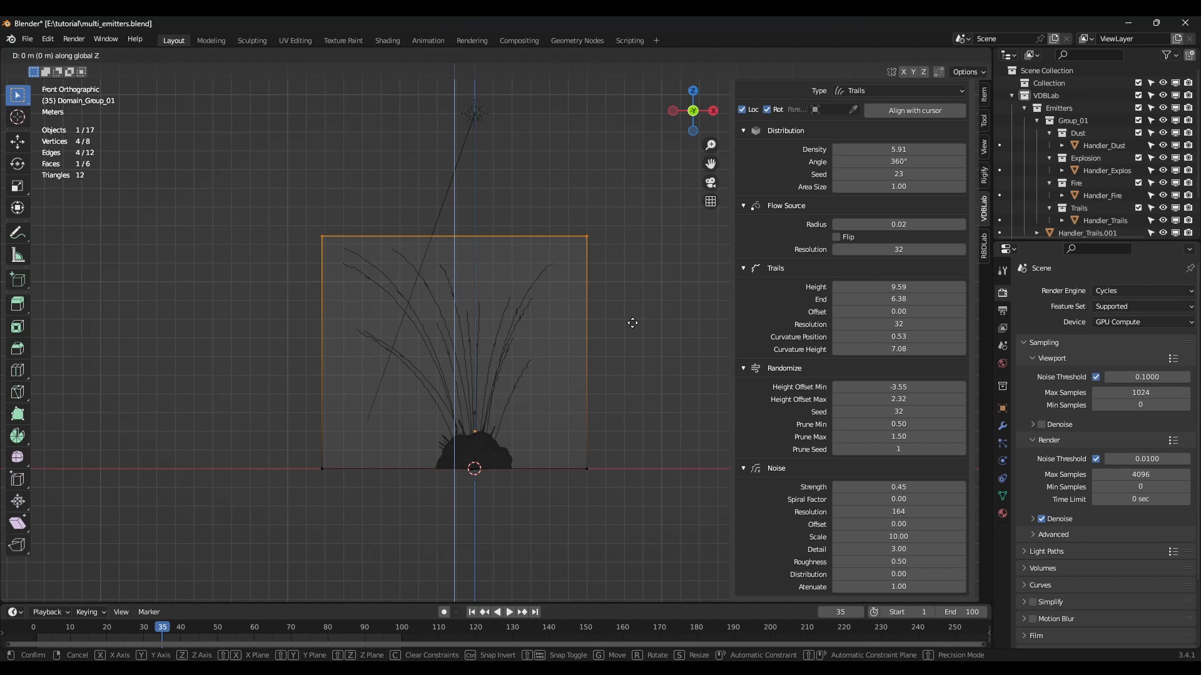
left_click(633, 313)
key("Tab")
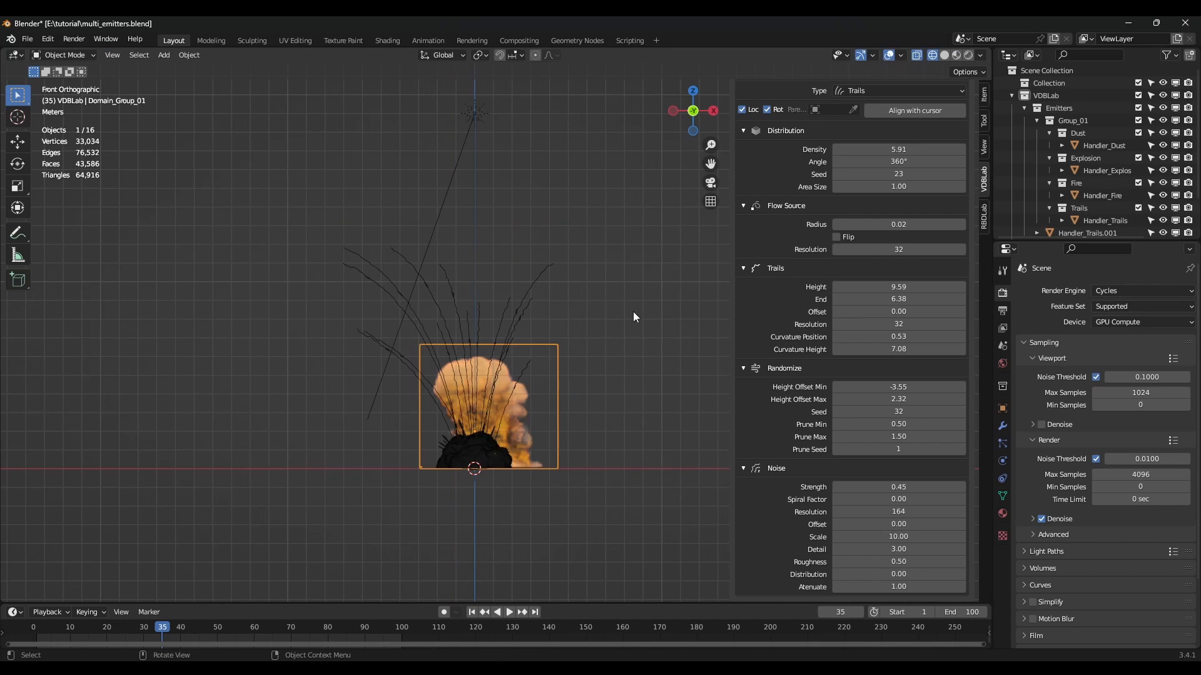
mouse_move(563, 343)
middle_mouse_down()
mouse_move(573, 333)
mouse_move(557, 336)
middle_mouse_up()
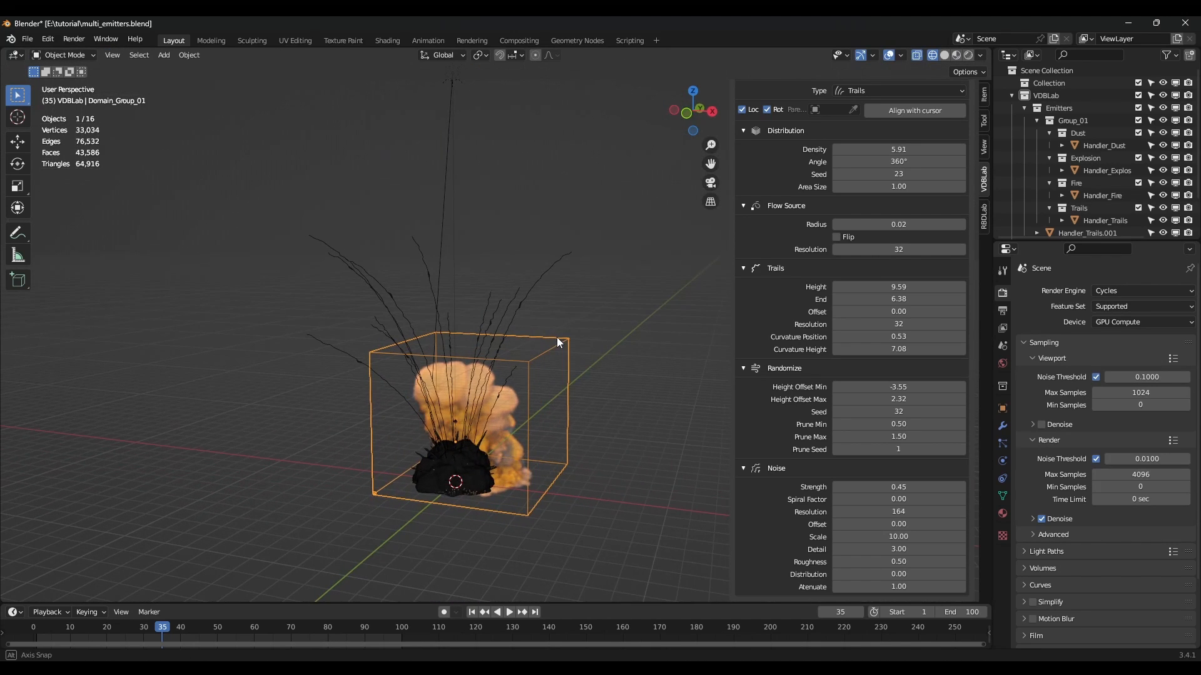
scroll(833, 266, "up", 15)
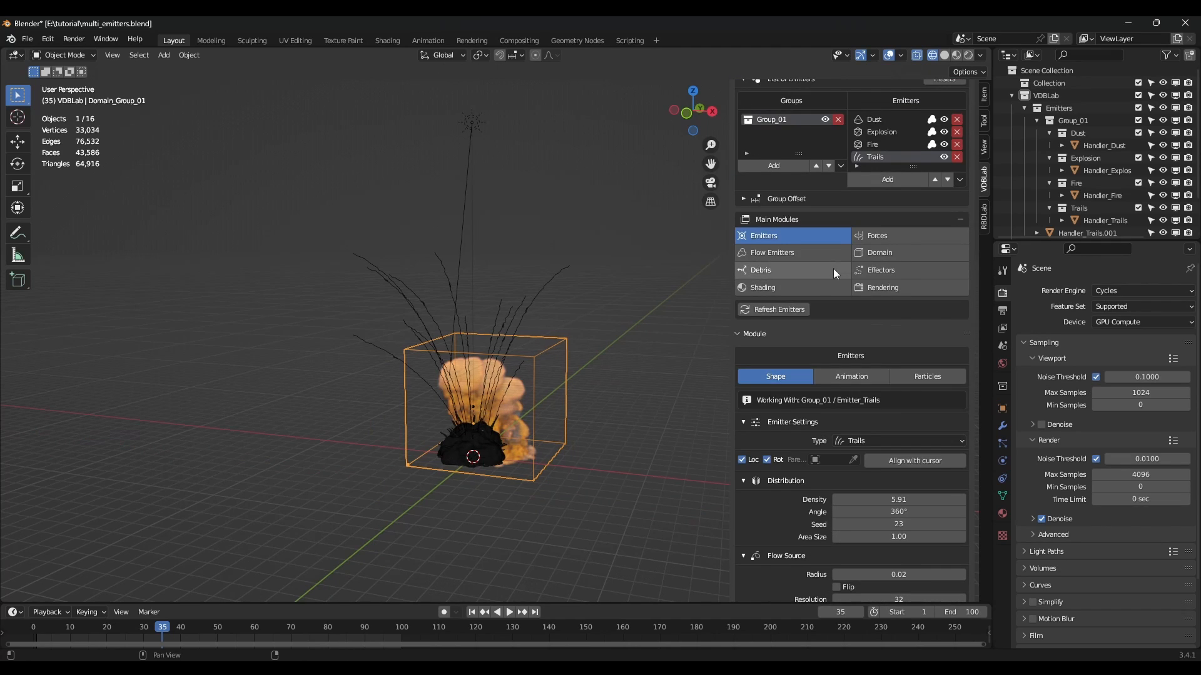
Add a Fire-type flow to the Trails emitter.
left_click(768, 276)
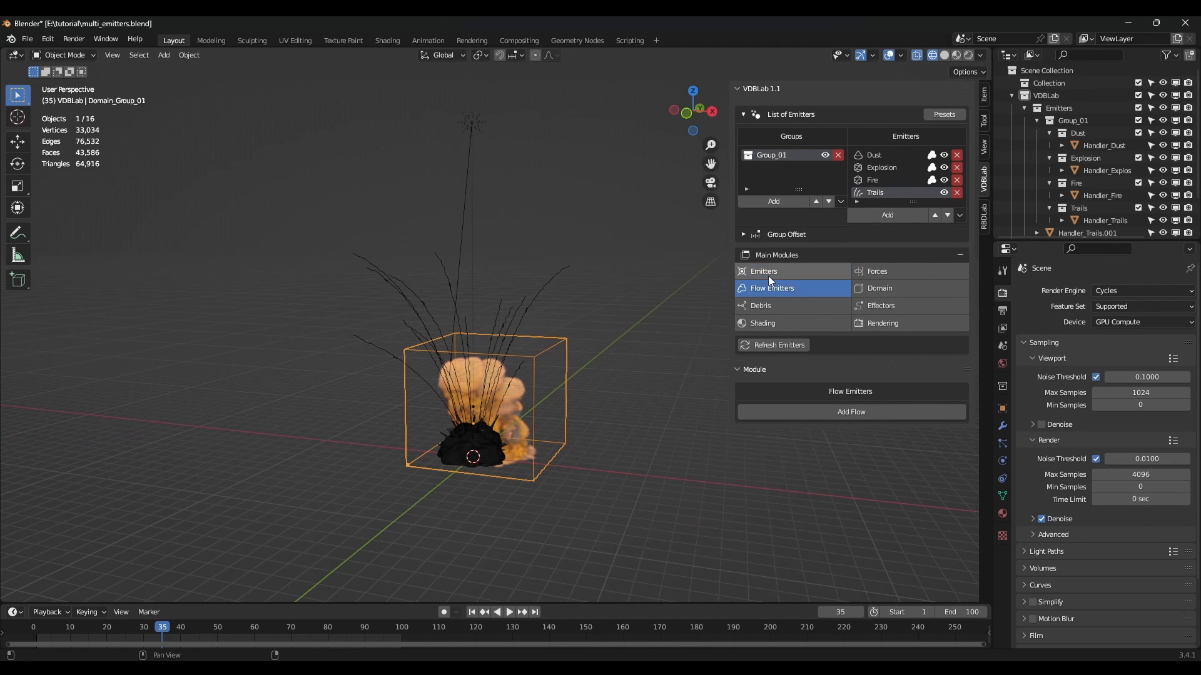
left_click(874, 193)
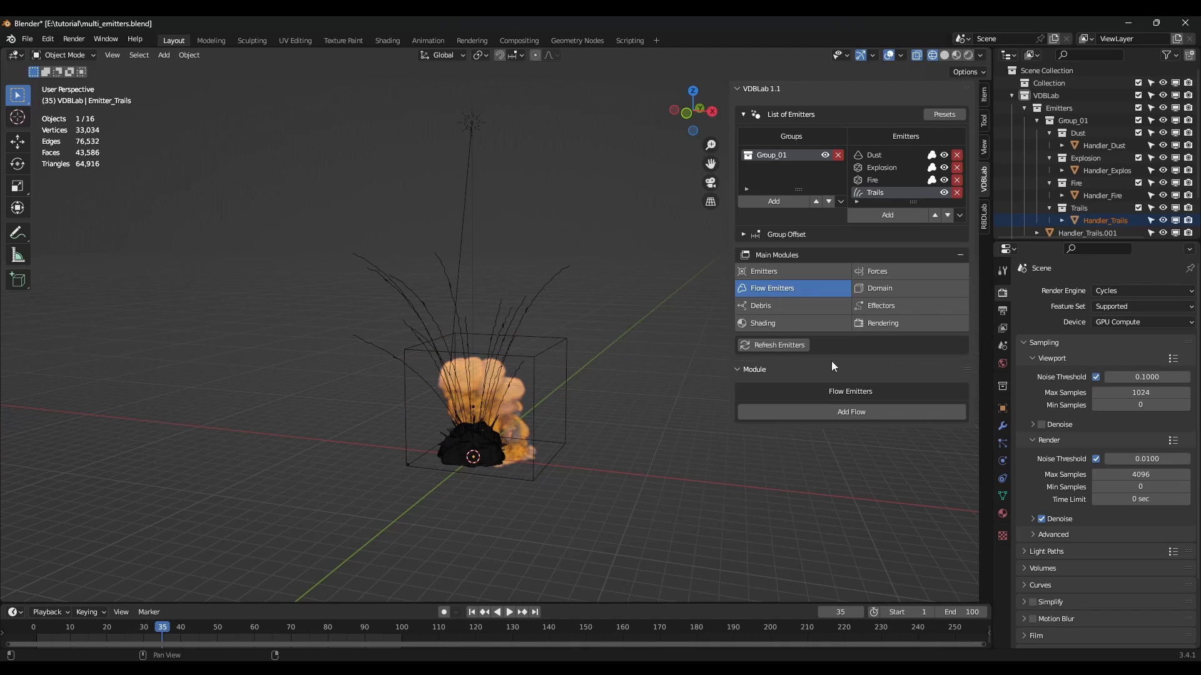
left_click(847, 411)
scroll(847, 412, "down", 5)
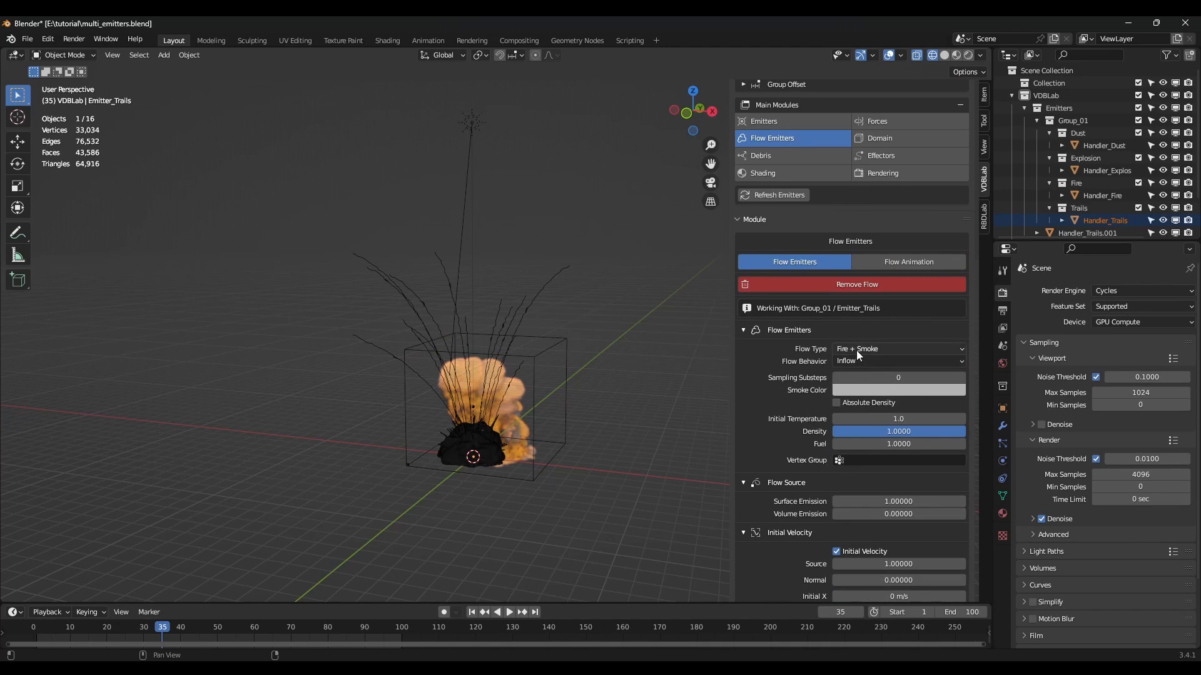
left_click(857, 349)
left_click(852, 389)
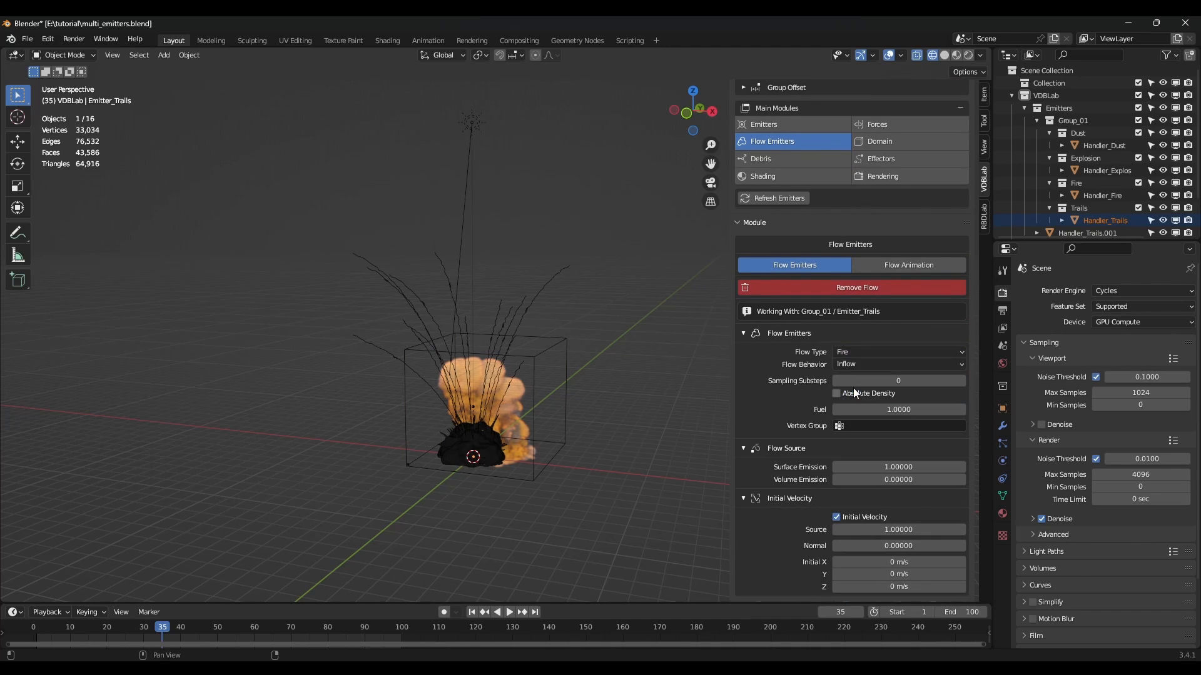
Set the flow's Fuel to 0.2, Volume Emission to 1 and initial velocity Source to 0.1.
left_click(895, 409)
type("0.2")
key("Return")
left_click(909, 479)
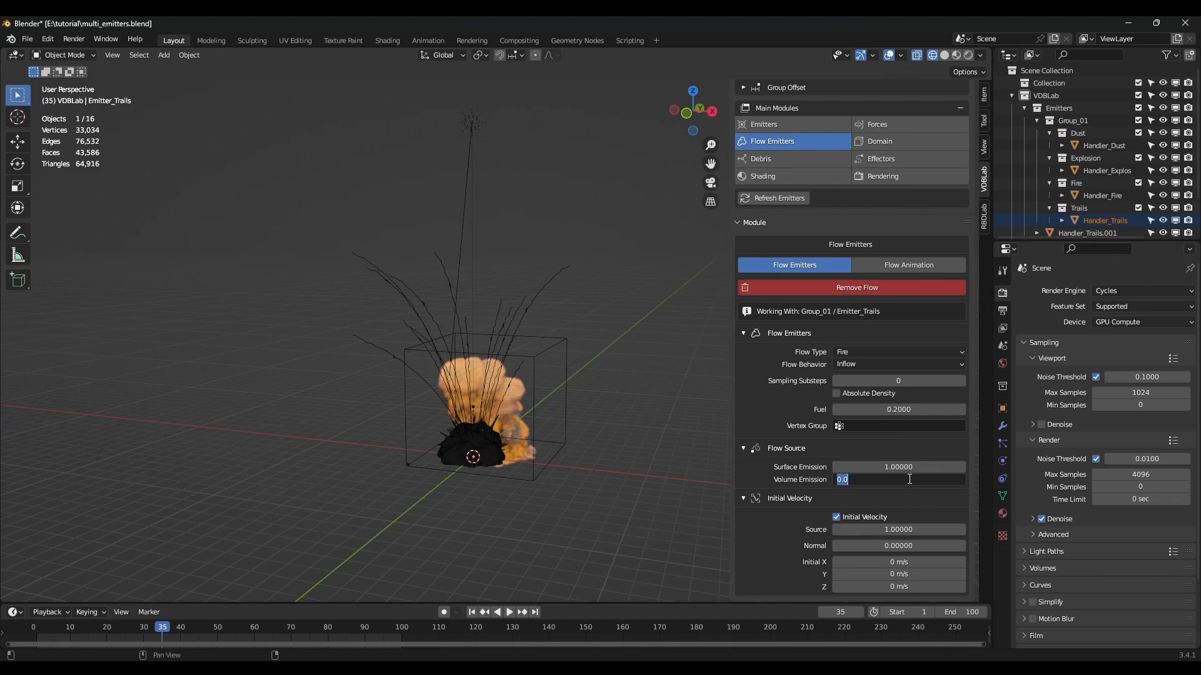
type("1")
key("Return")
left_click(912, 528)
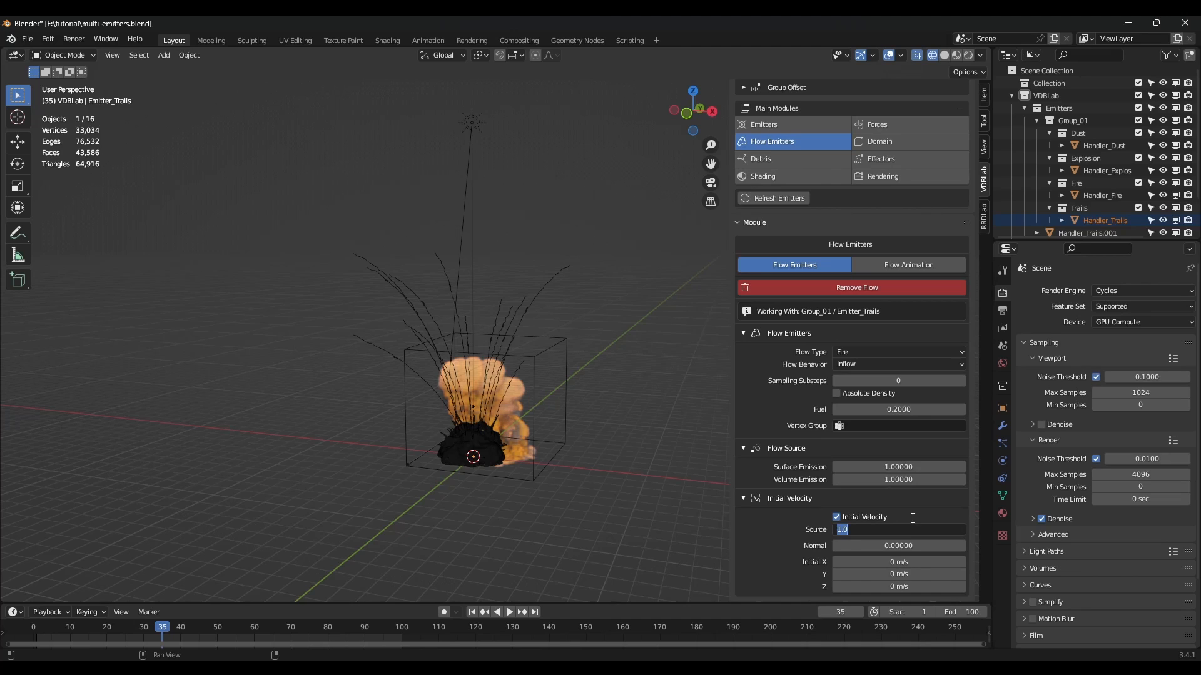
key("Return")
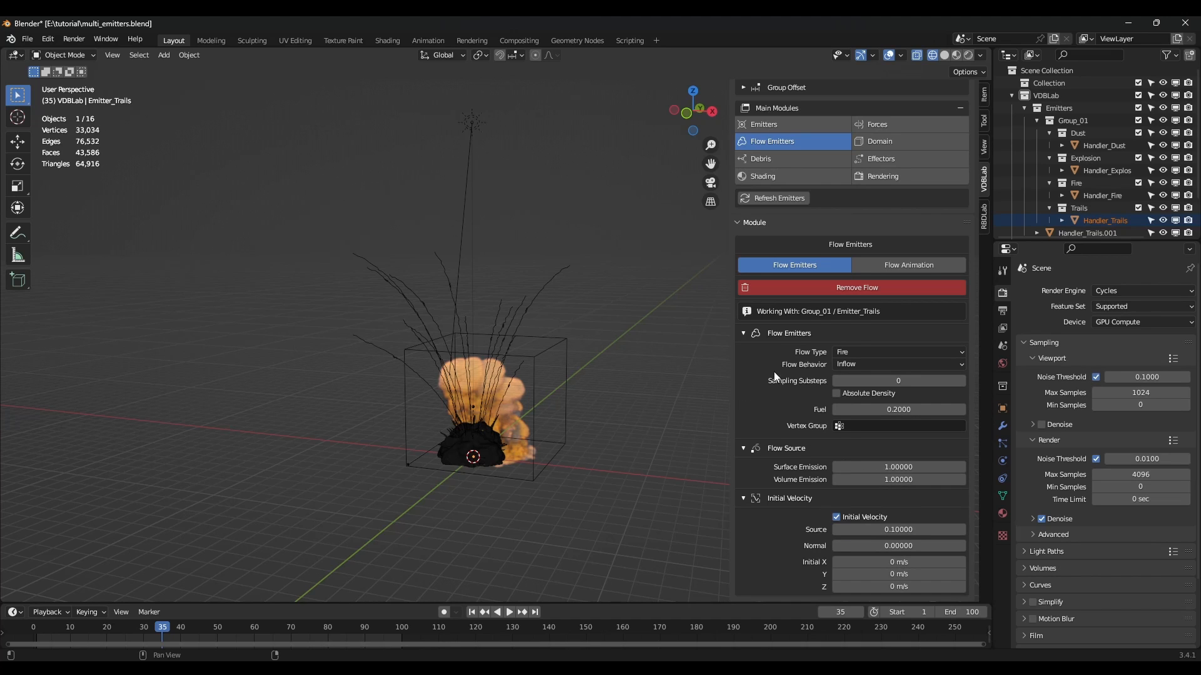
scroll(775, 376, "up", 6)
scroll(560, 386, "up", 3)
middle_click_drag(568, 386, 575, 410)
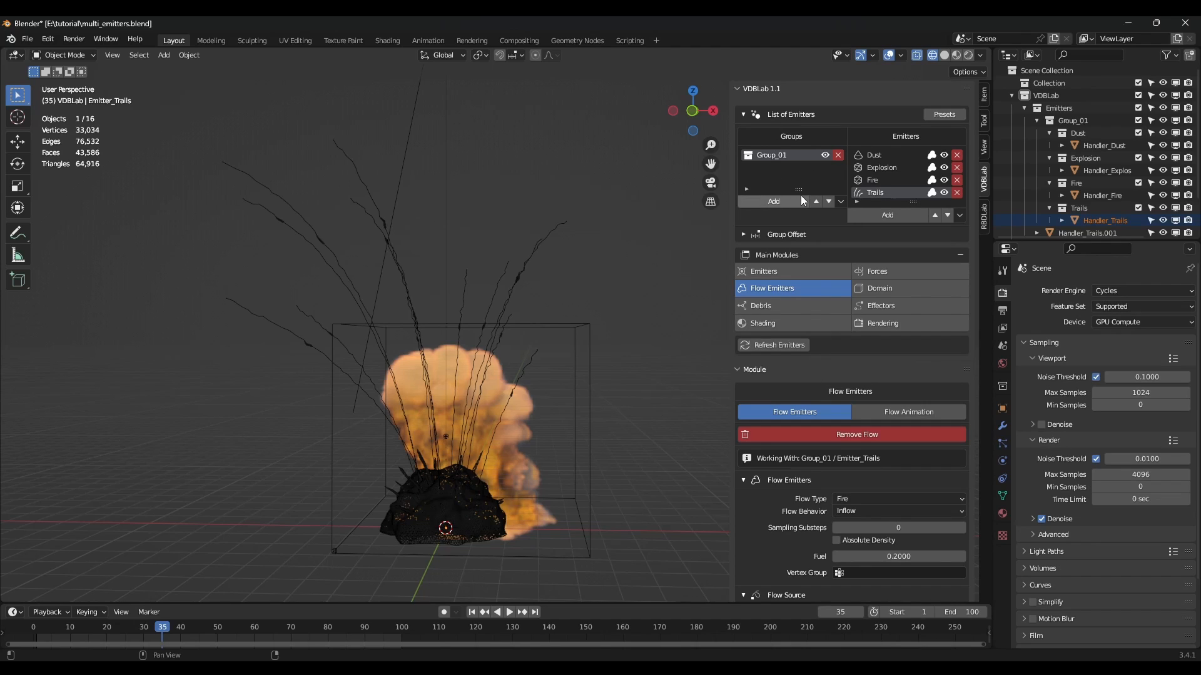
Hide Group_01's emitters, free and rebake the domain cache, and open the Rendering module.
left_click(827, 156)
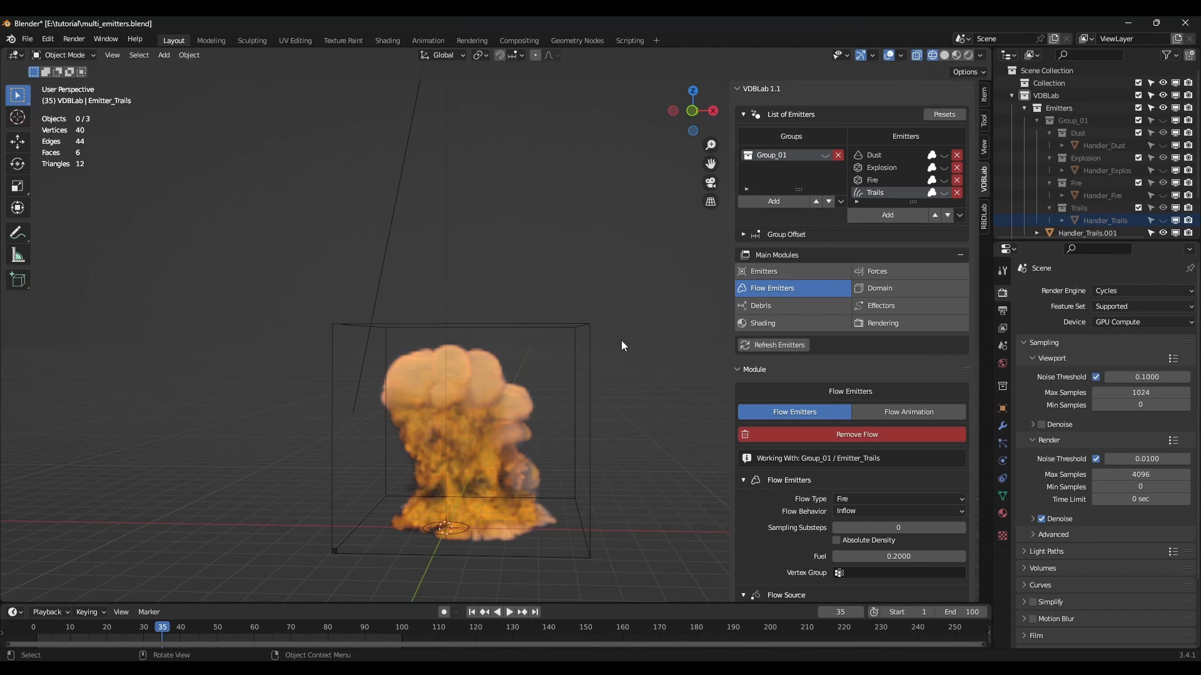
left_click(589, 360)
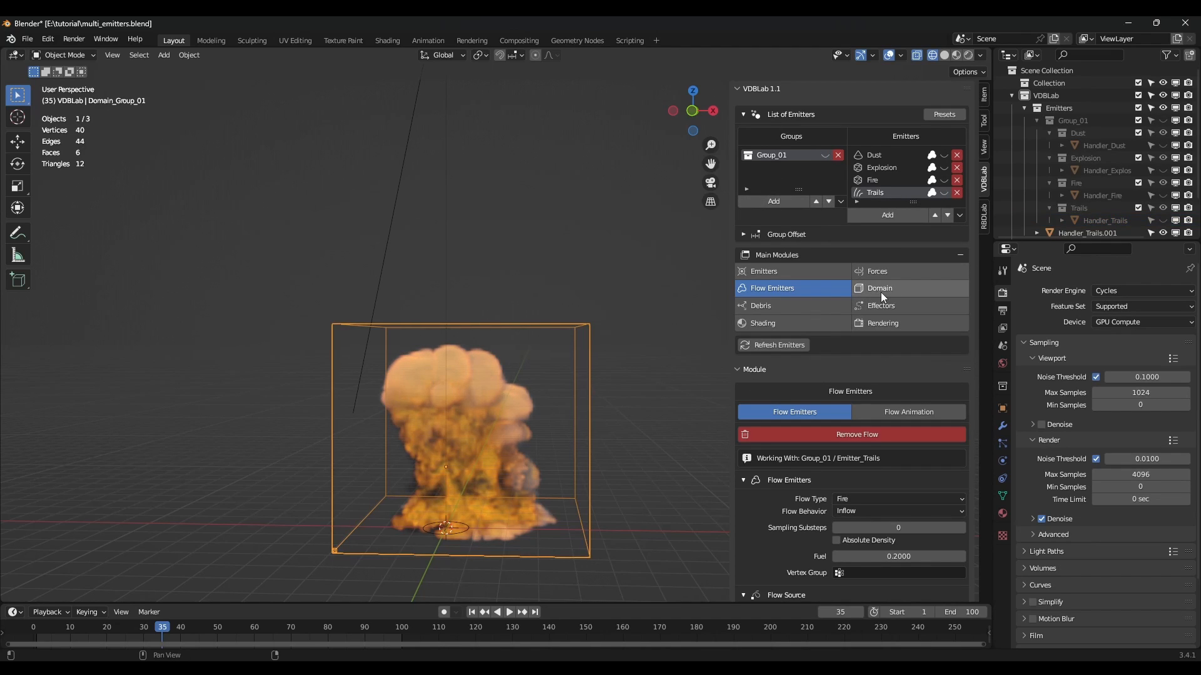
left_click(881, 291)
scroll(886, 382, "down", 8)
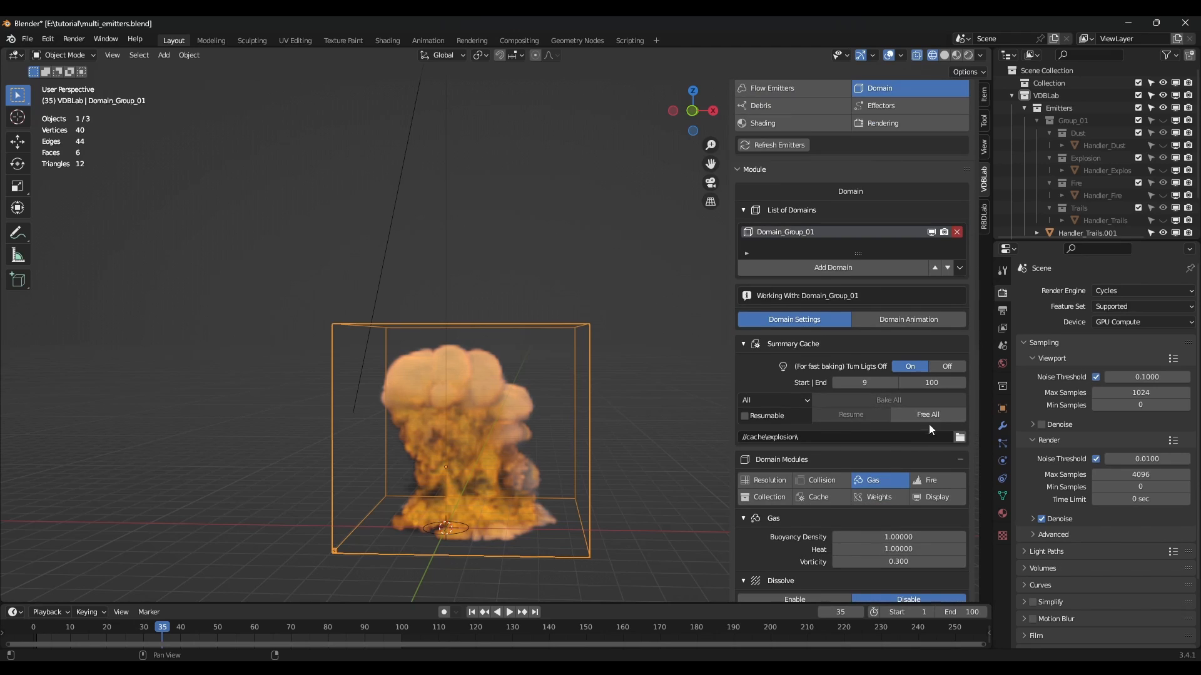
left_click(923, 415)
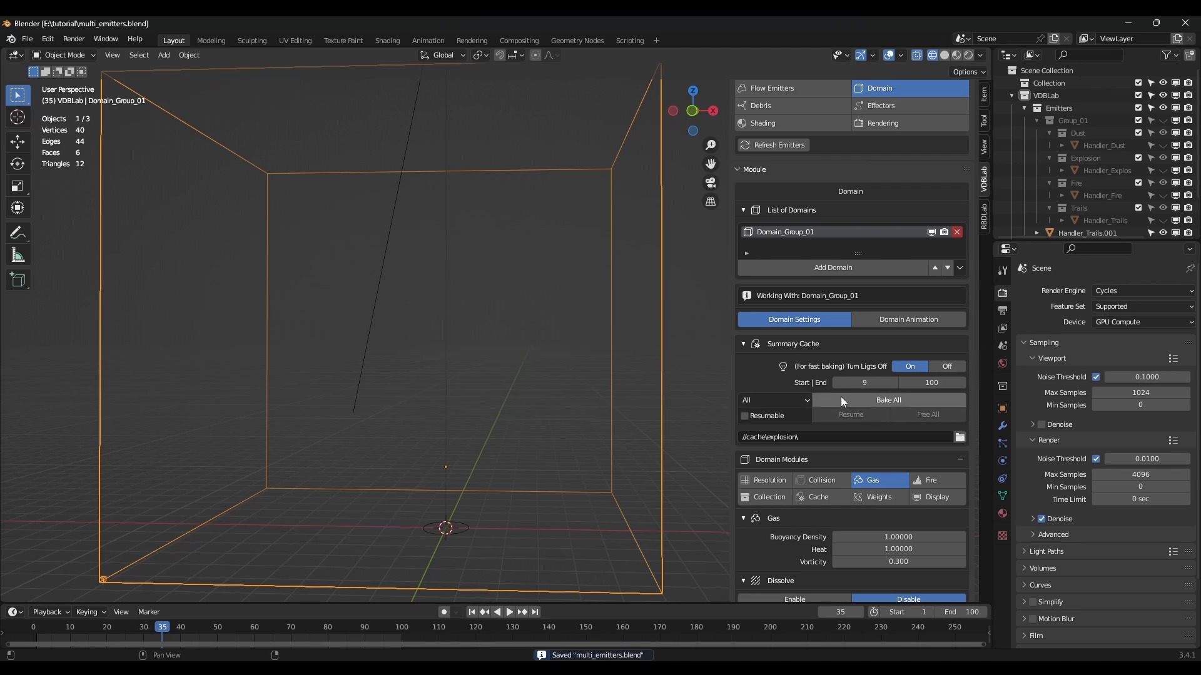
left_click(873, 399)
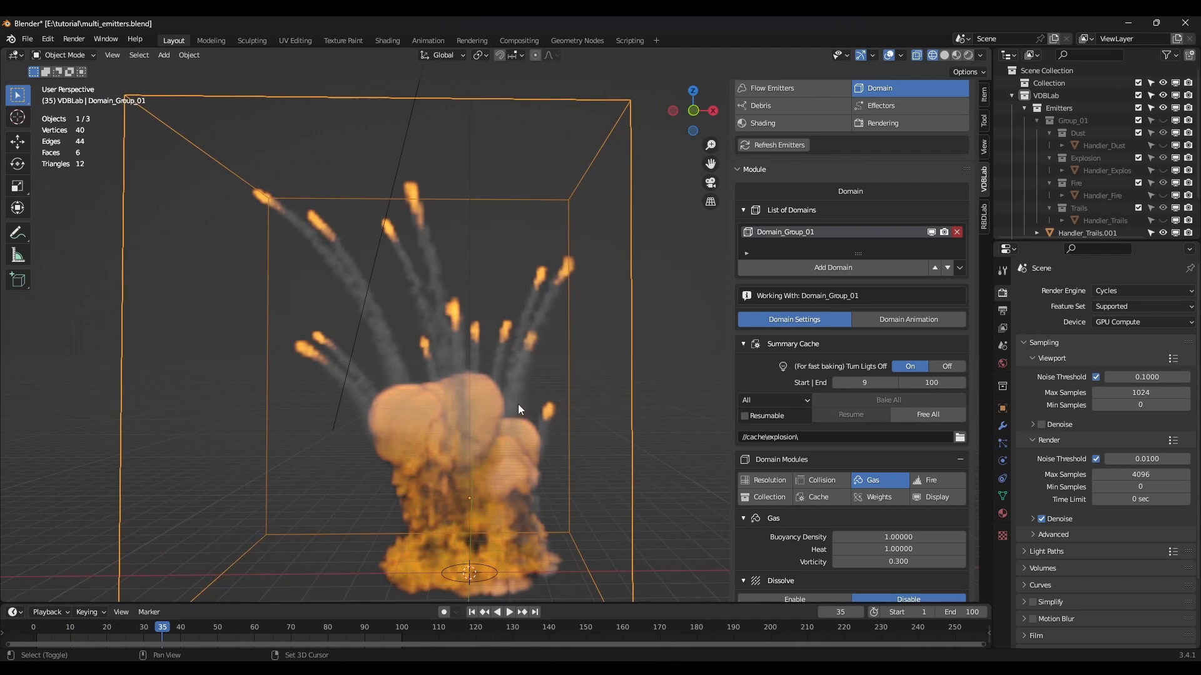
middle_click_drag(520, 396, 509, 406)
scroll(919, 389, "down", 1)
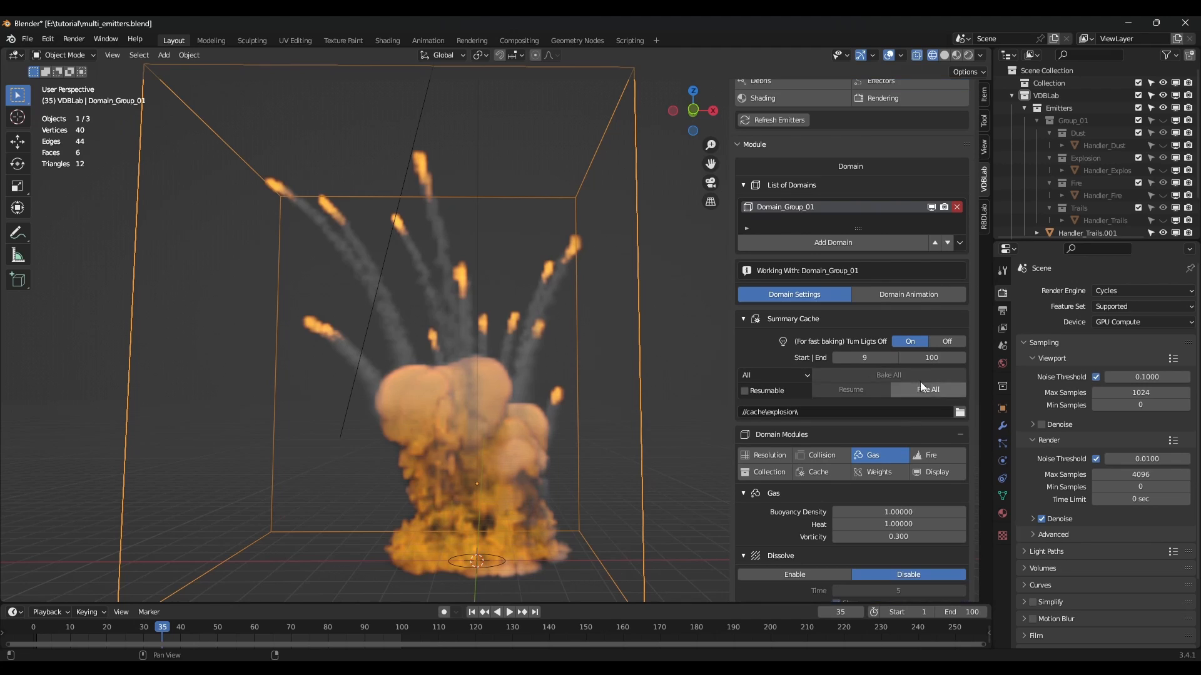
scroll(920, 350, "up", 4)
left_click(895, 199)
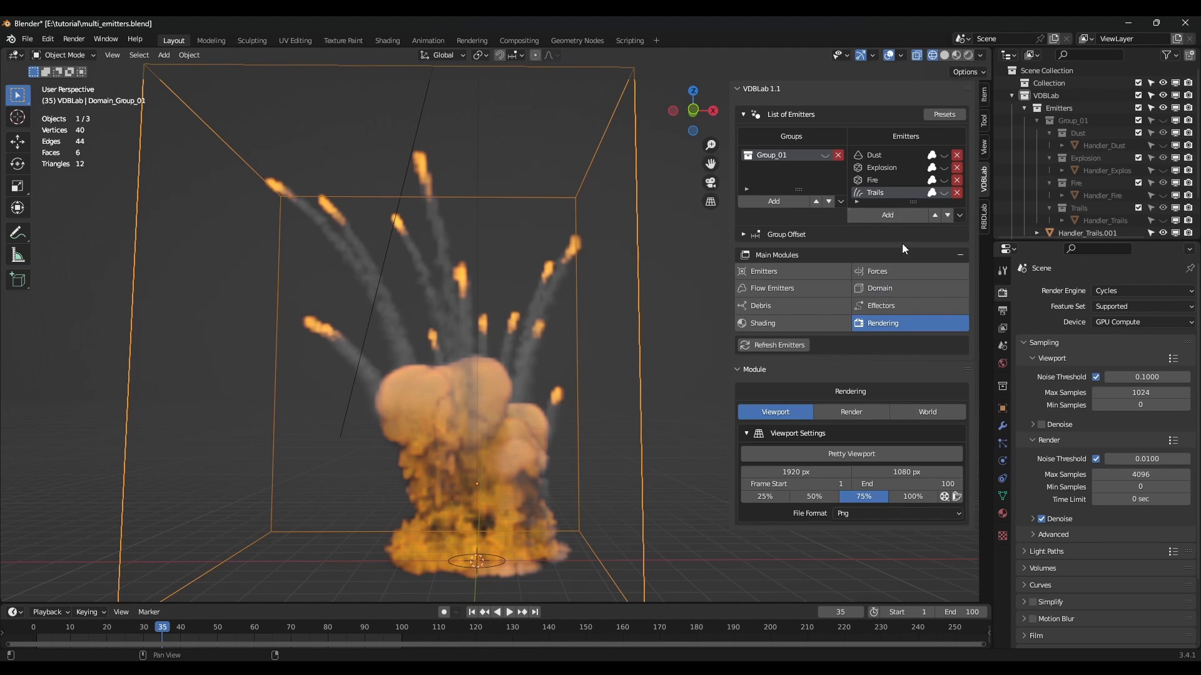
Render a preview of the explosion, close it, and play the frames as a Ctrl+F11 flipbook.
left_click(944, 496)
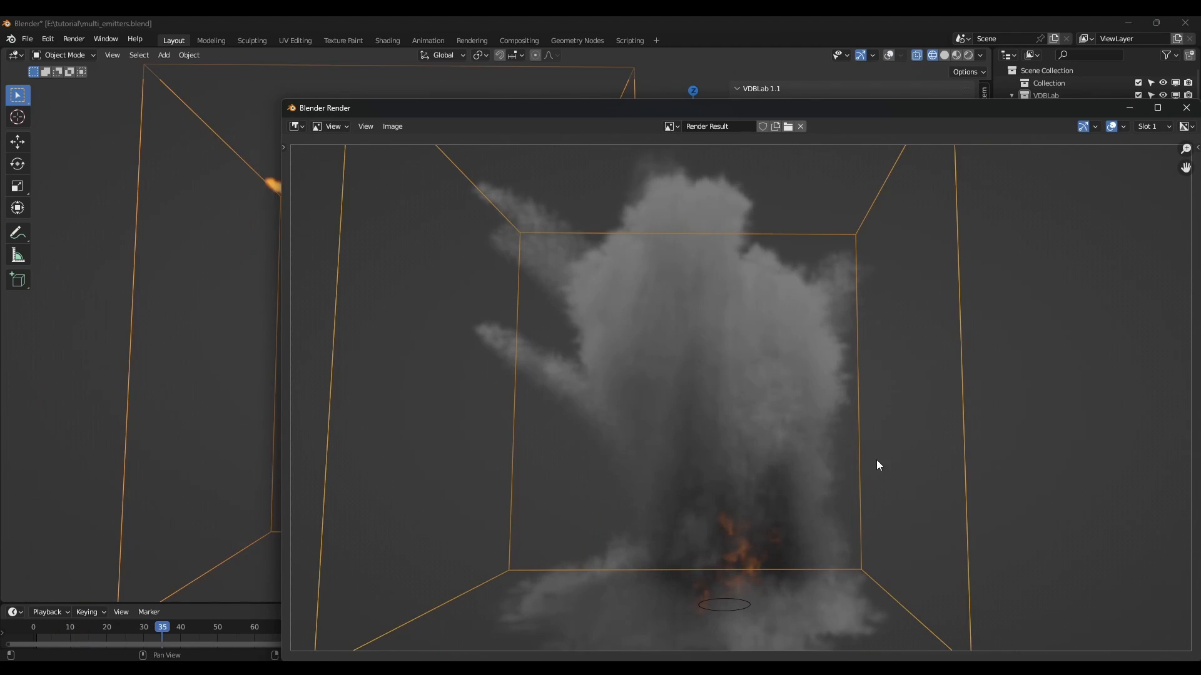
scroll(768, 403, "down", 3)
scroll(730, 374, "up", 4)
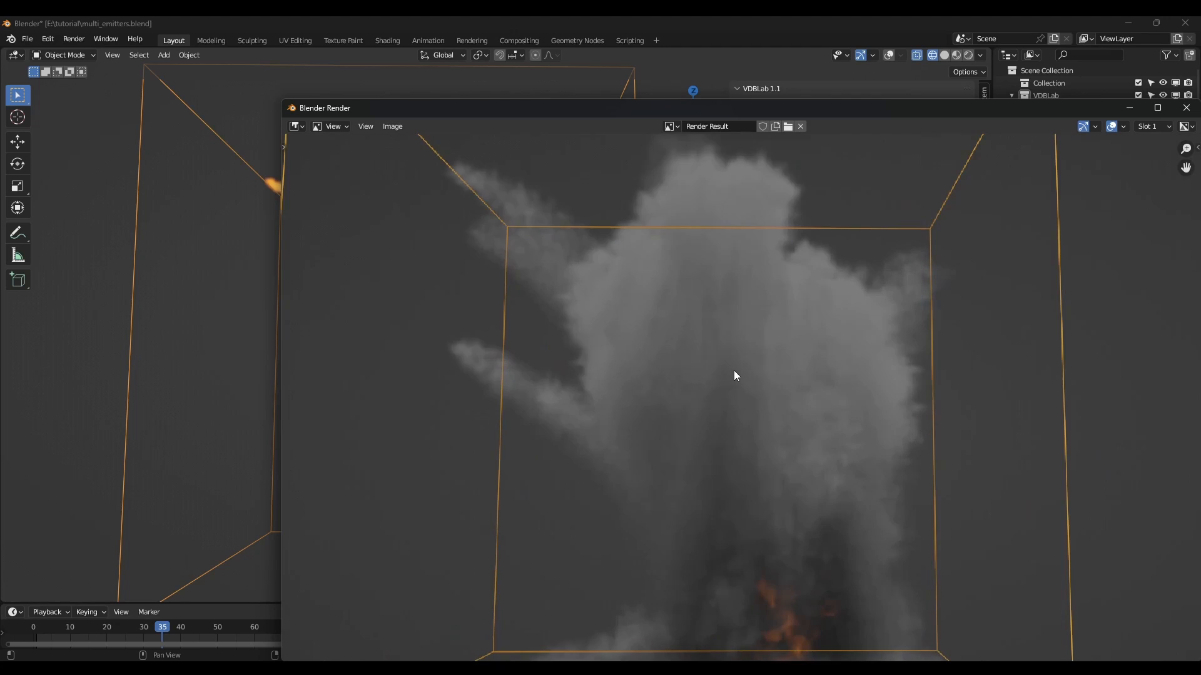
scroll(736, 377, "down", 2)
scroll(736, 380, "up", 1)
key("Escape")
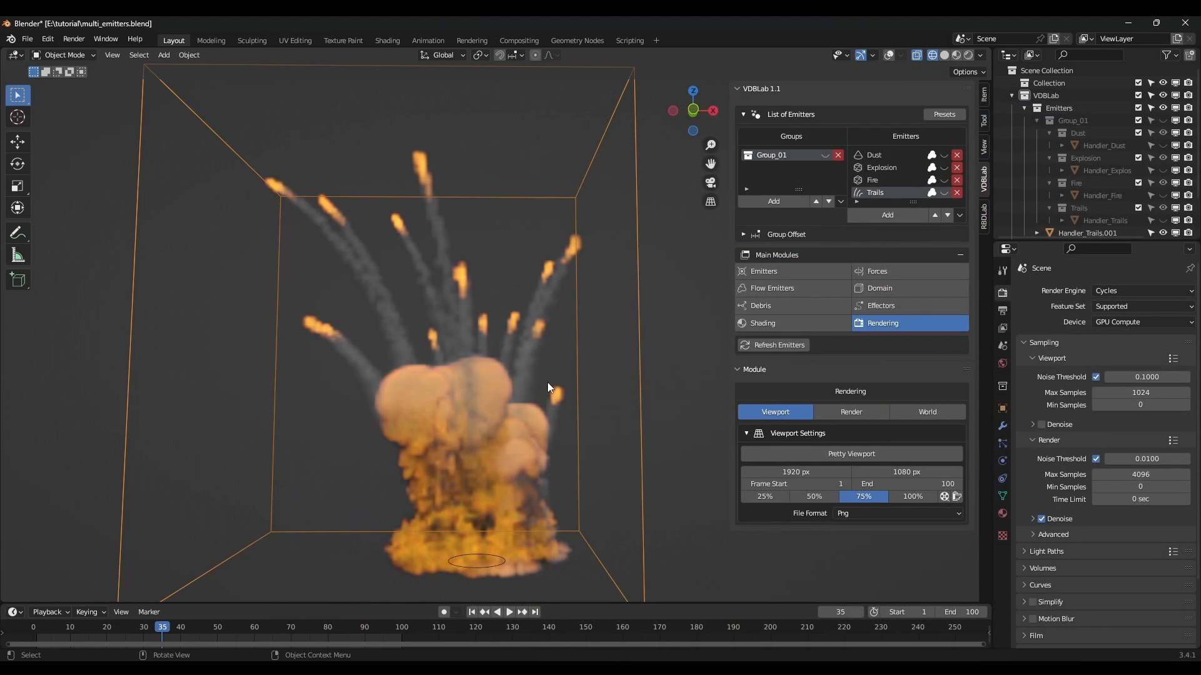
scroll(538, 384, "down", 2)
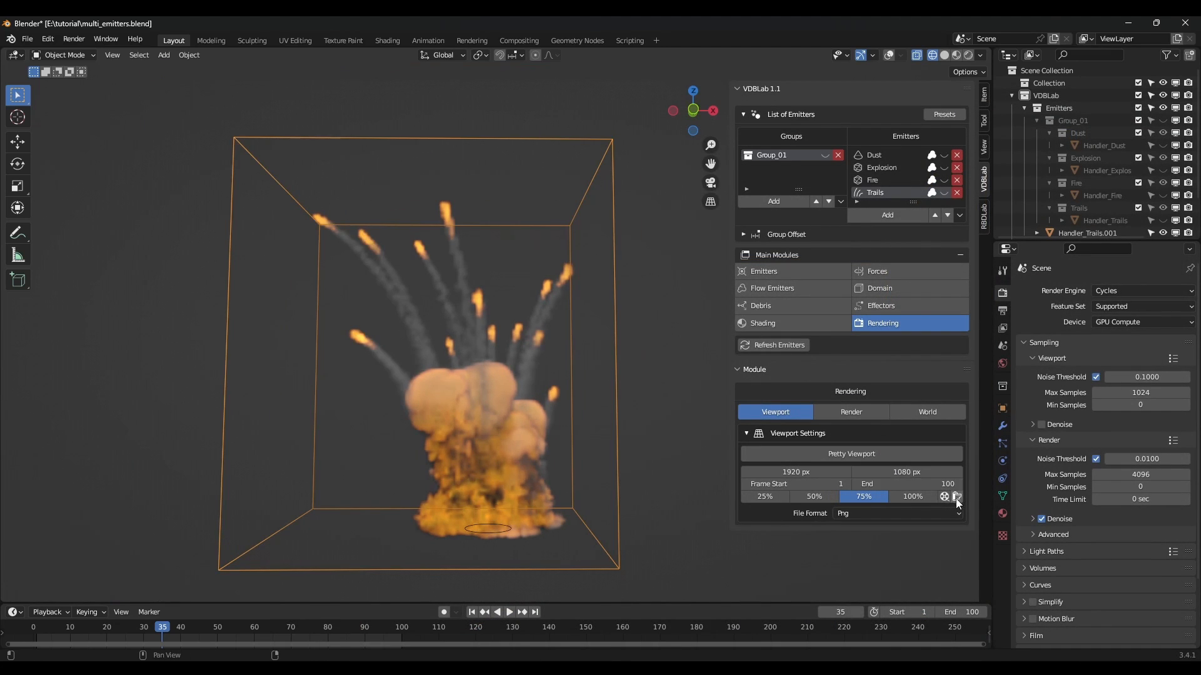
key("ctrl+F11")
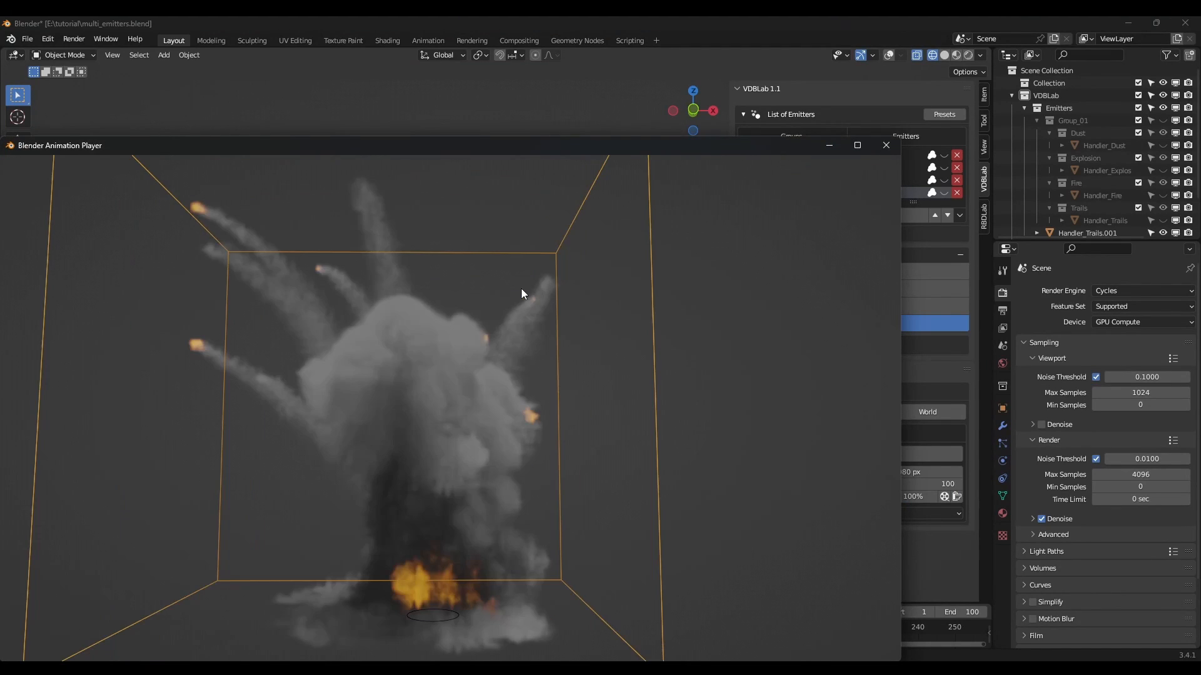
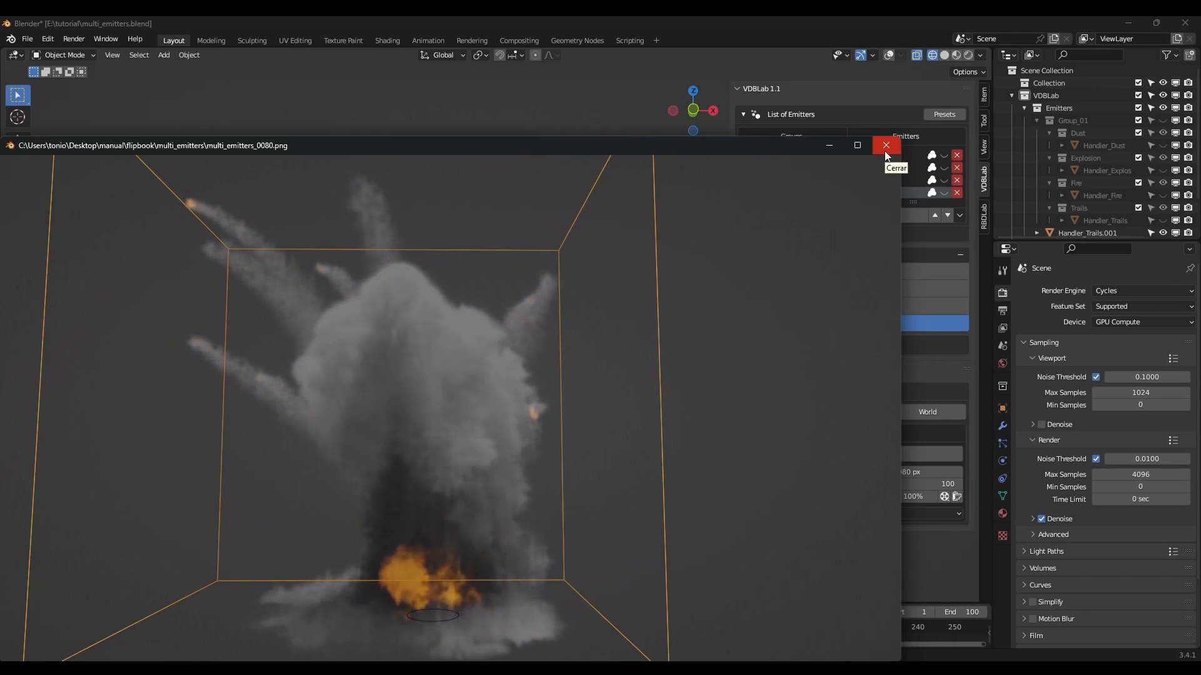
Close the multi_emitters flipbook and orbit to a more frontal view of the explosion.
left_click(885, 146)
middle_click_drag(535, 378, 546, 421)
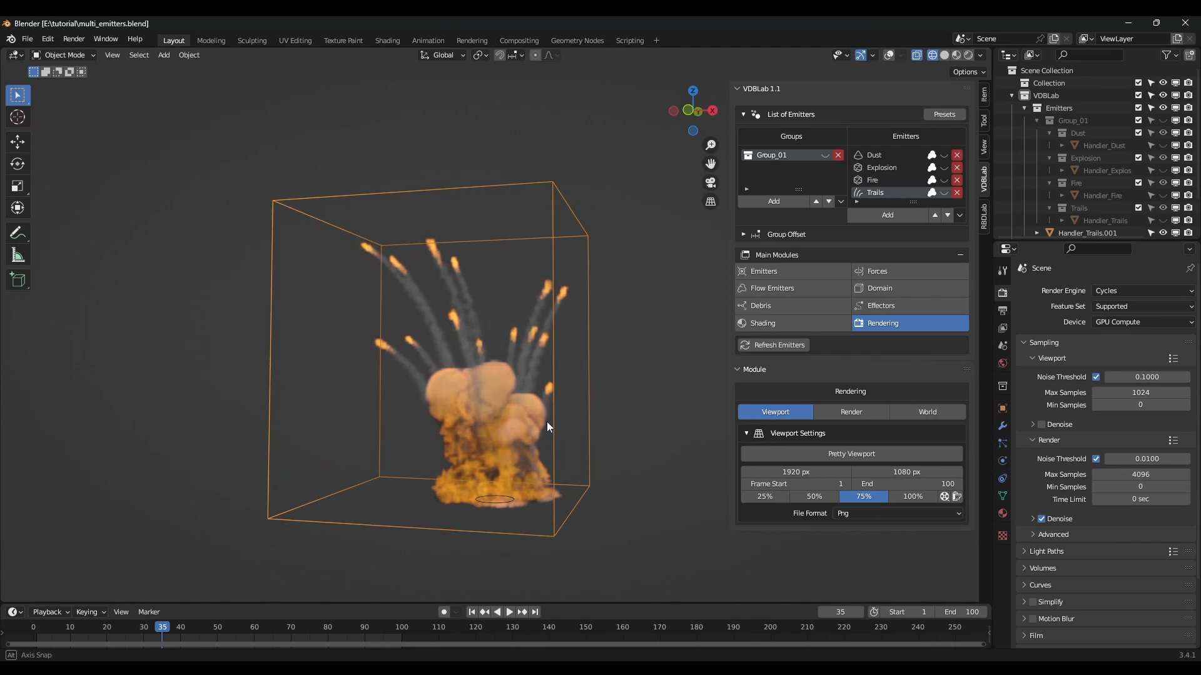
Add a new group Group_02 and create an emitter named Shockwave in it.
left_click(783, 201)
left_click(836, 222)
left_click(792, 236)
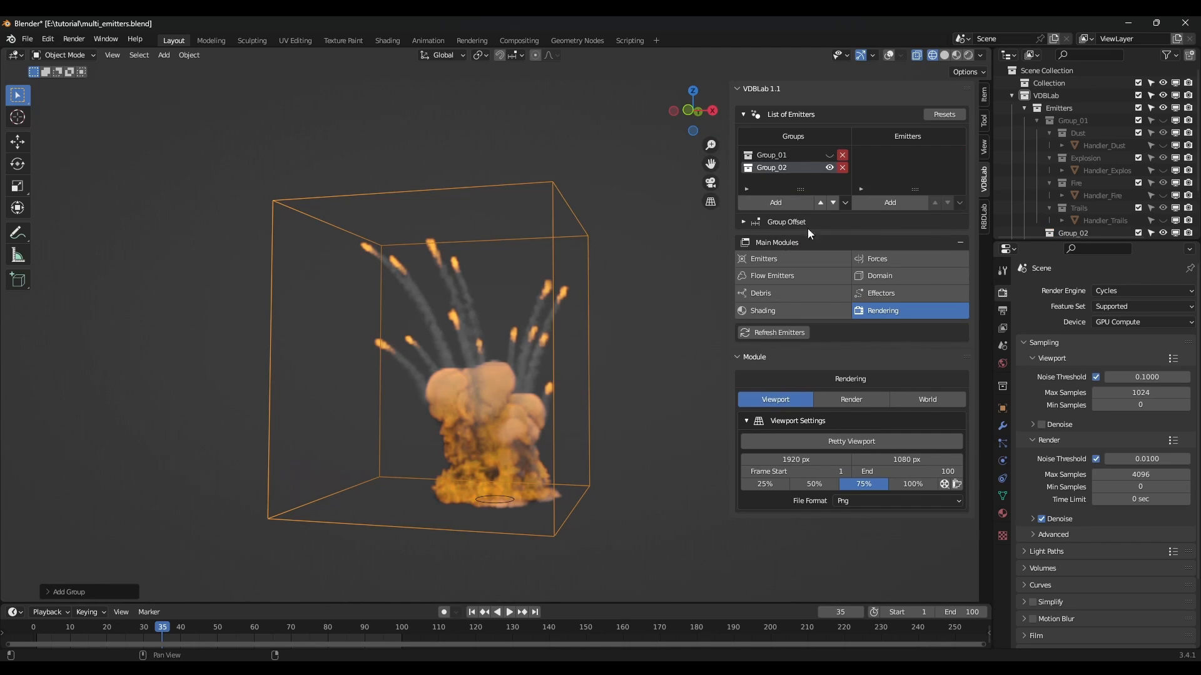
left_click(890, 202)
left_click(877, 226)
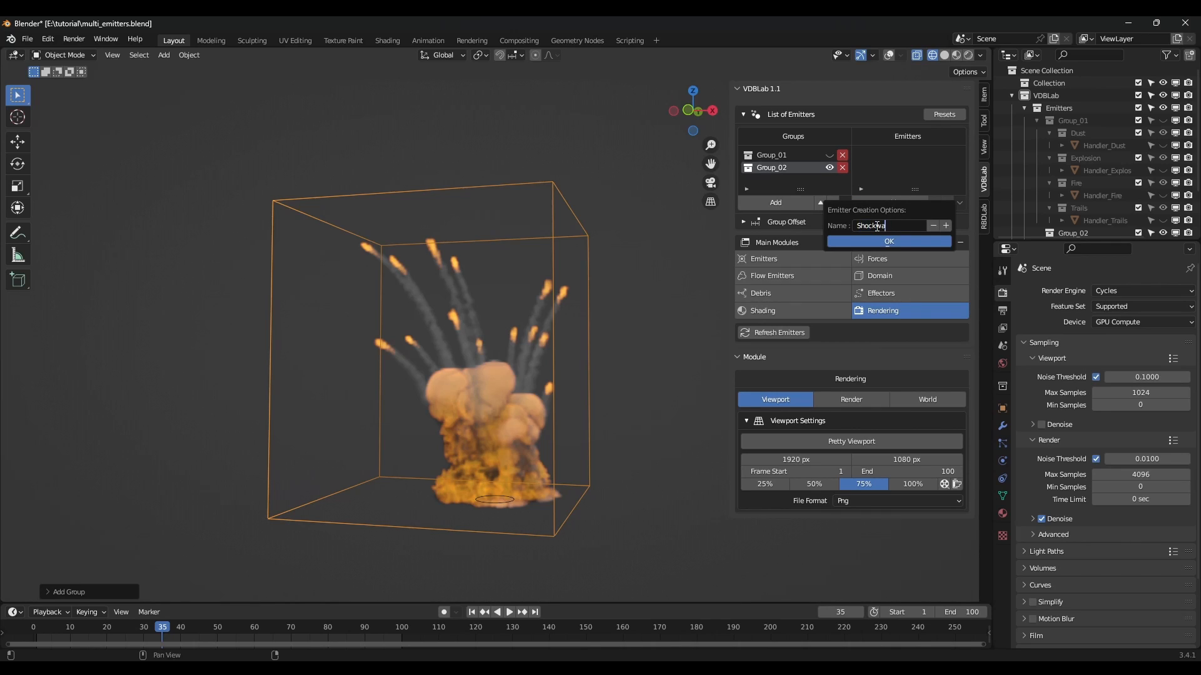
left_click(890, 244)
Change the new emitter's type to Shockwave.
left_click(792, 260)
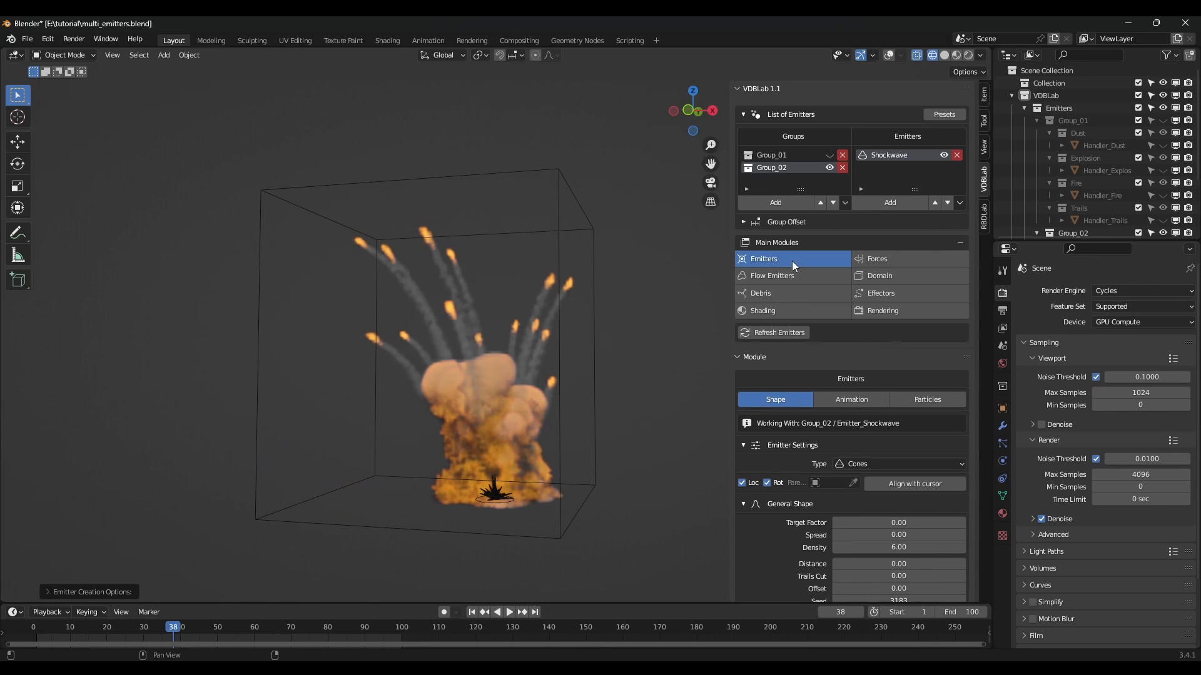
scroll(819, 356, "down", 2)
scroll(819, 355, "down", 1)
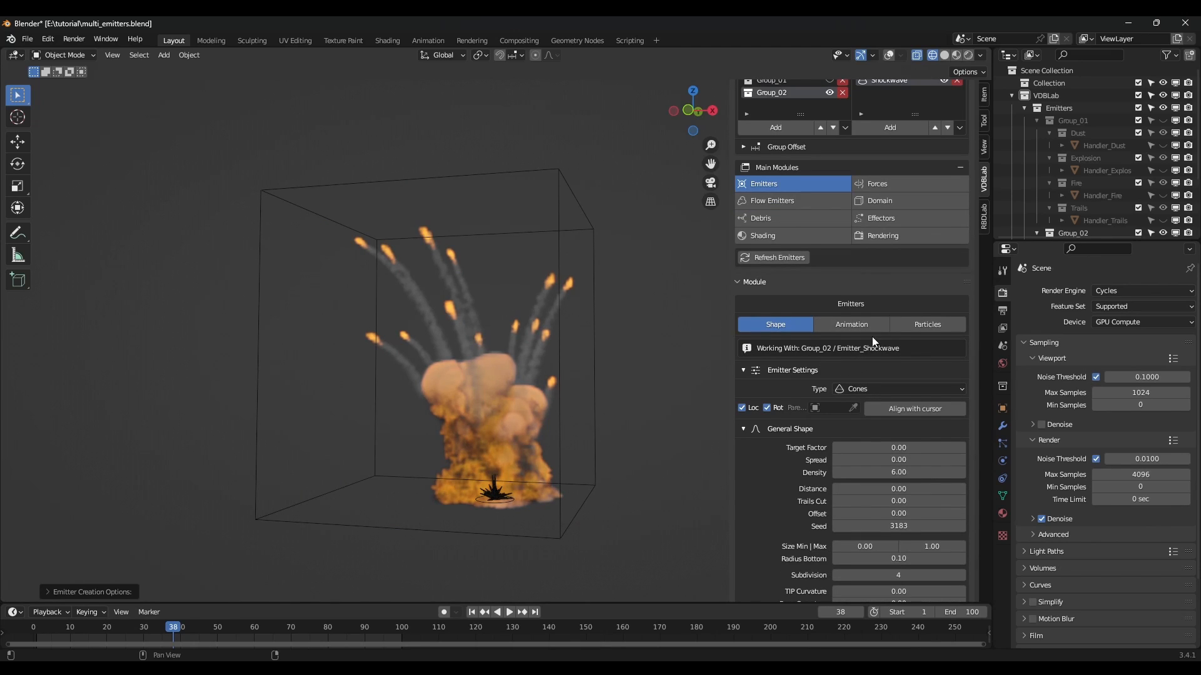
scroll(872, 337, "down", 1)
scroll(873, 369, "down", 1)
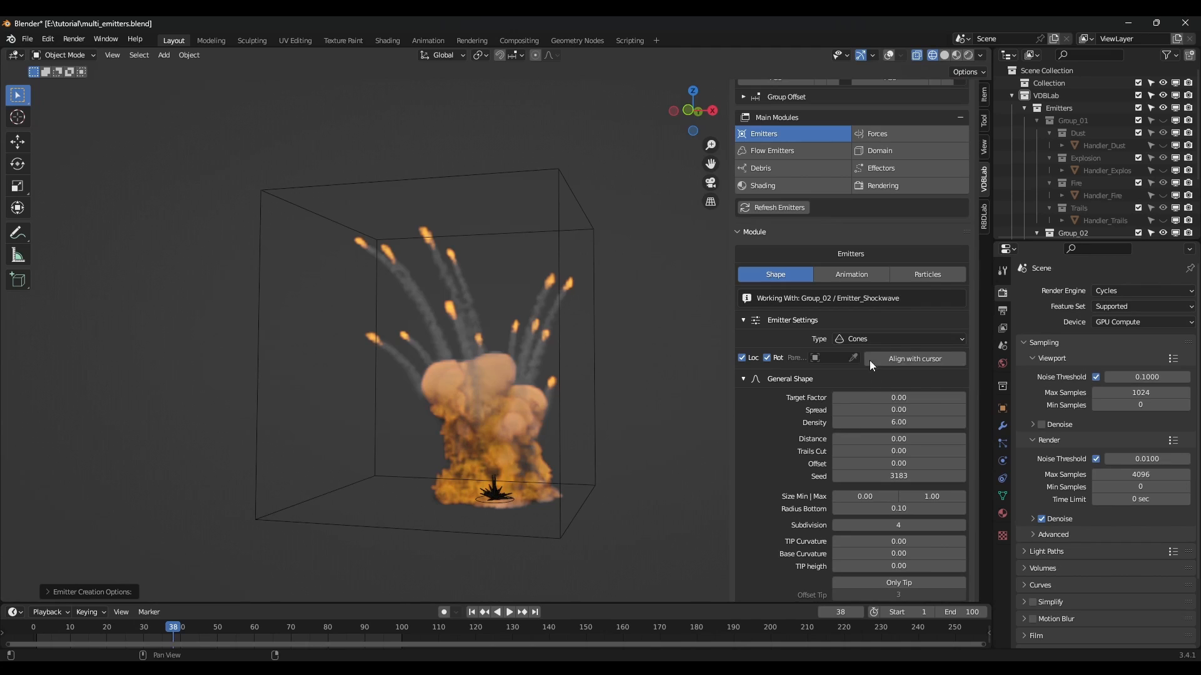
left_click(861, 339)
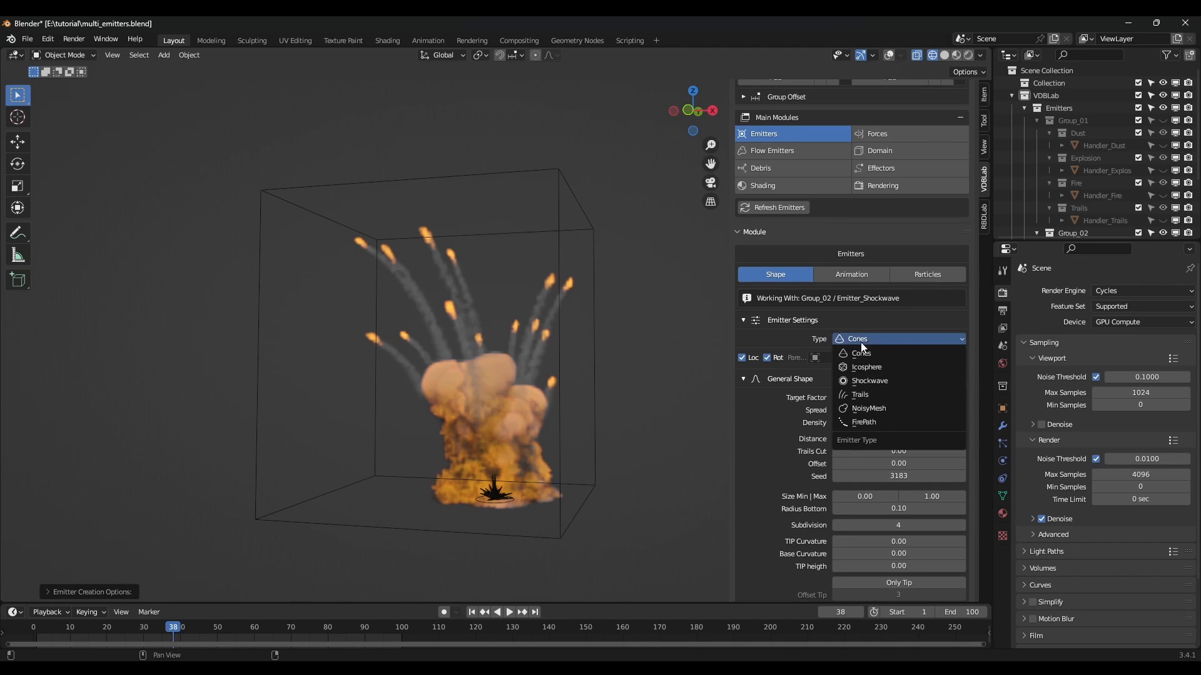
left_click(879, 383)
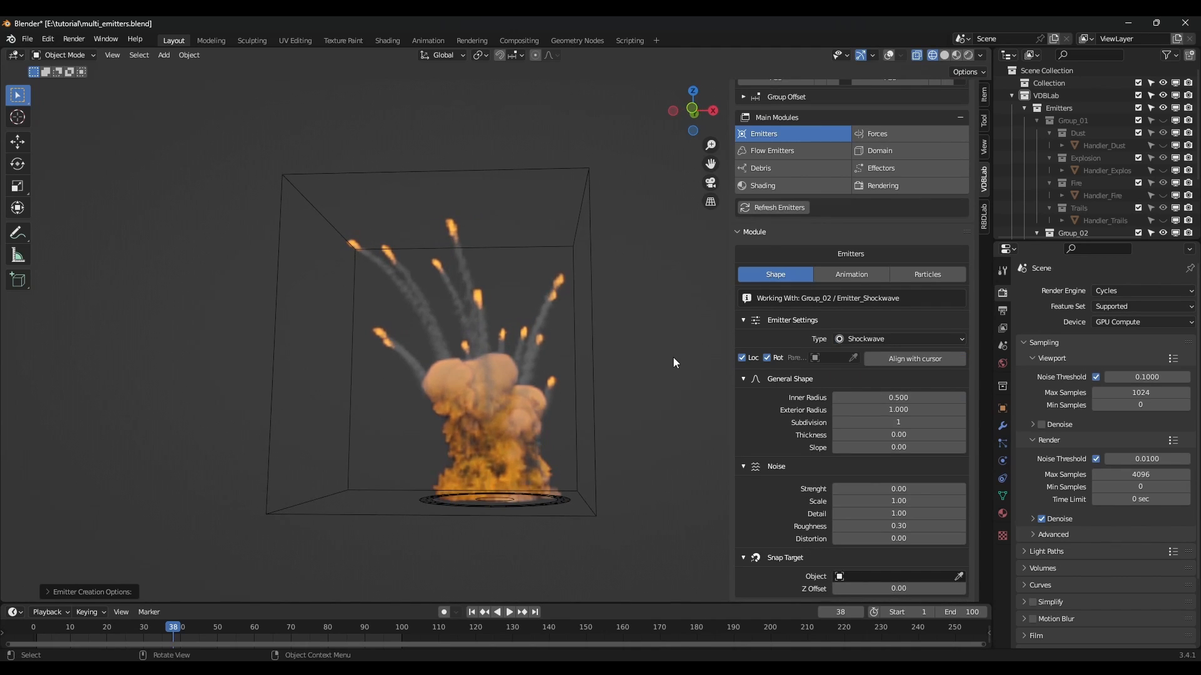
View the shockwave ring from the front, checking frames 11 and 29.
key("KP_1")
scroll(547, 449, "up", 3)
middle_click_drag(509, 475, 475, 440, "shift")
scroll(467, 463, "up", 4)
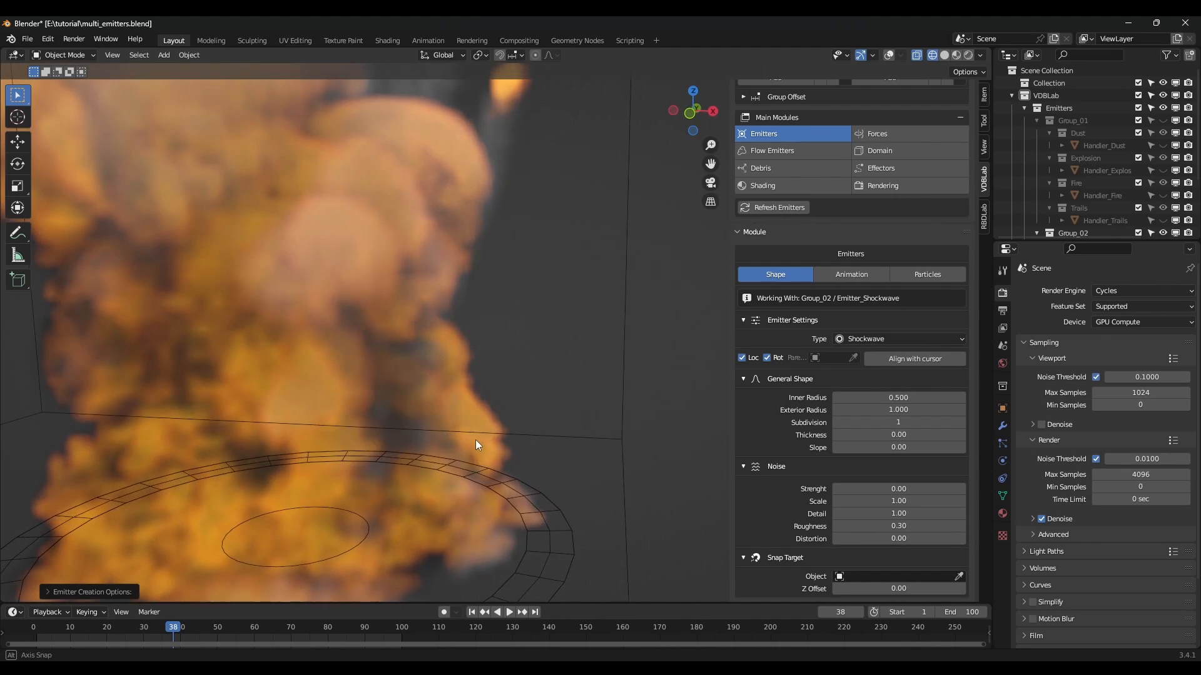
scroll(477, 439, "down", 7)
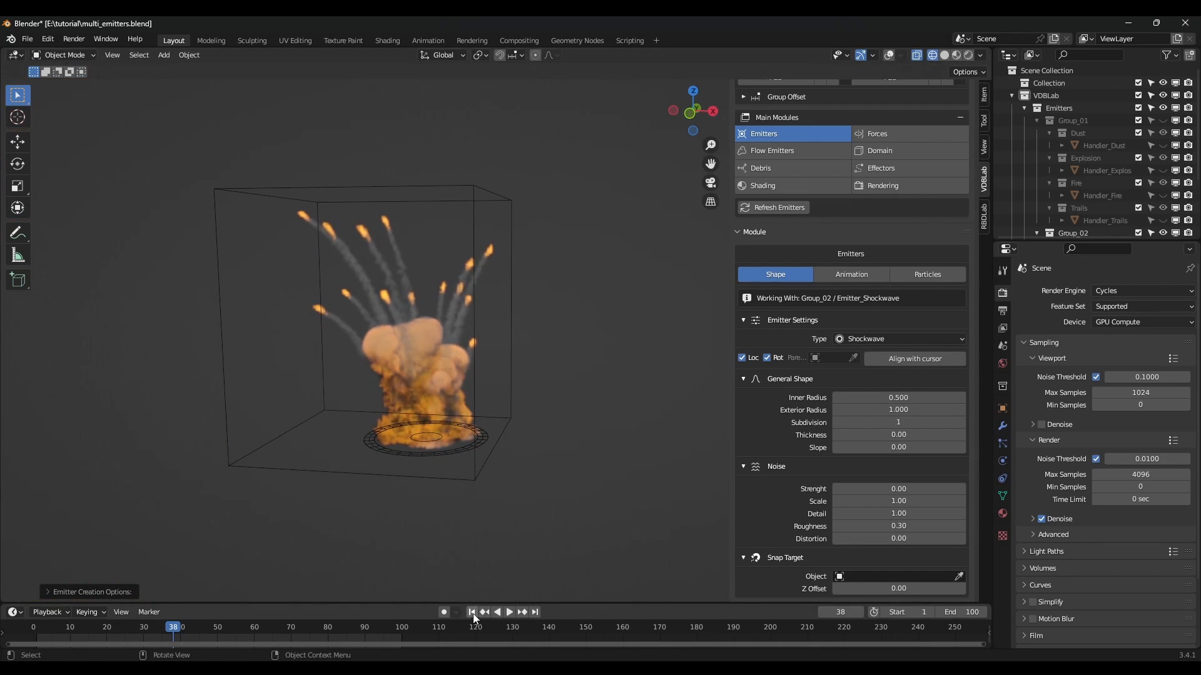
left_click_drag(191, 623, 69, 633)
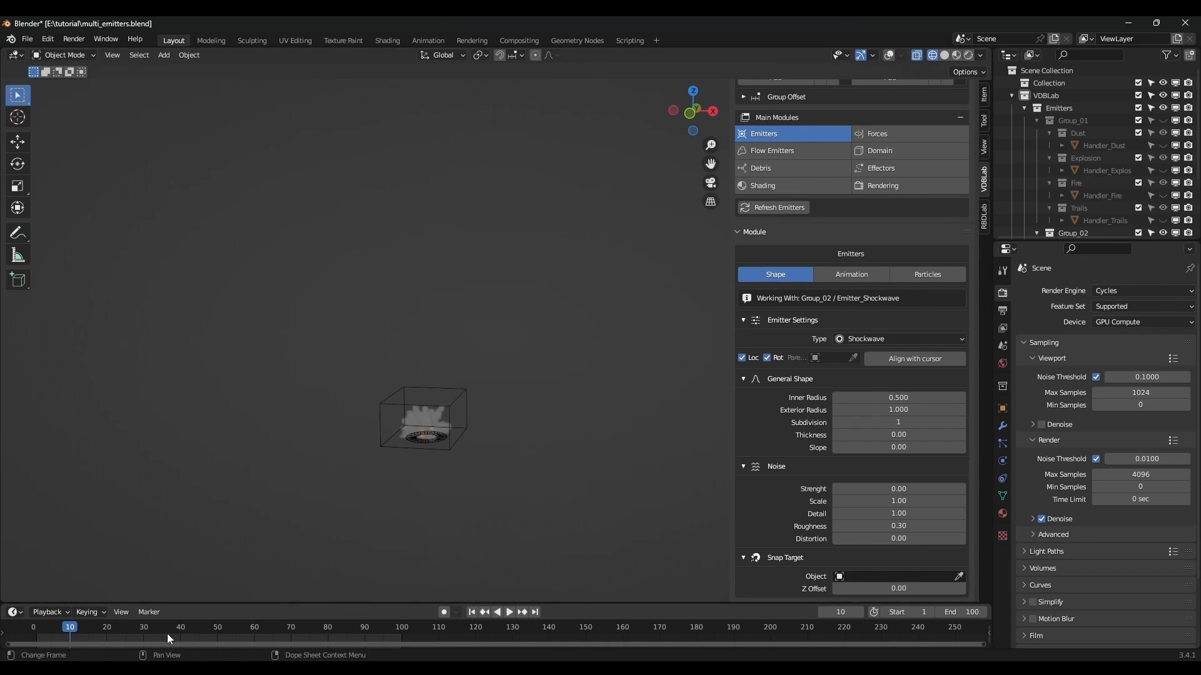
left_click(141, 626)
scroll(885, 351, "up", 2)
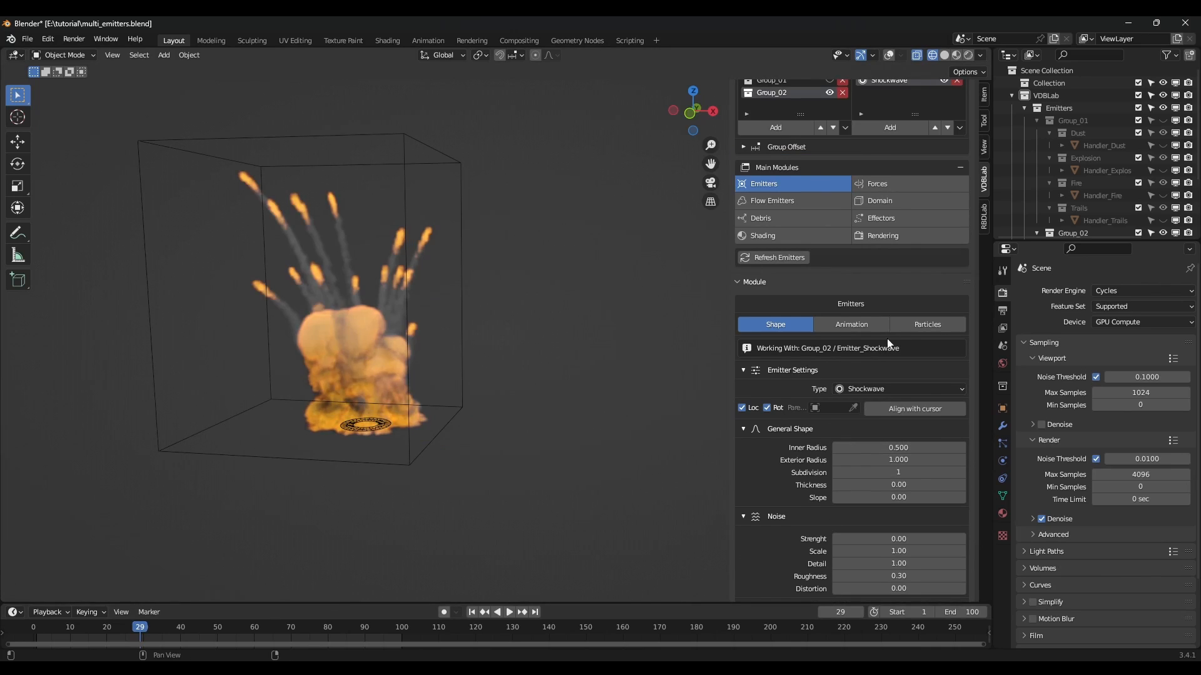
Set the shockwave's Start to 10, Duration to 10 and Interior Expansion to 0.77.
left_click(869, 325)
left_click(871, 390)
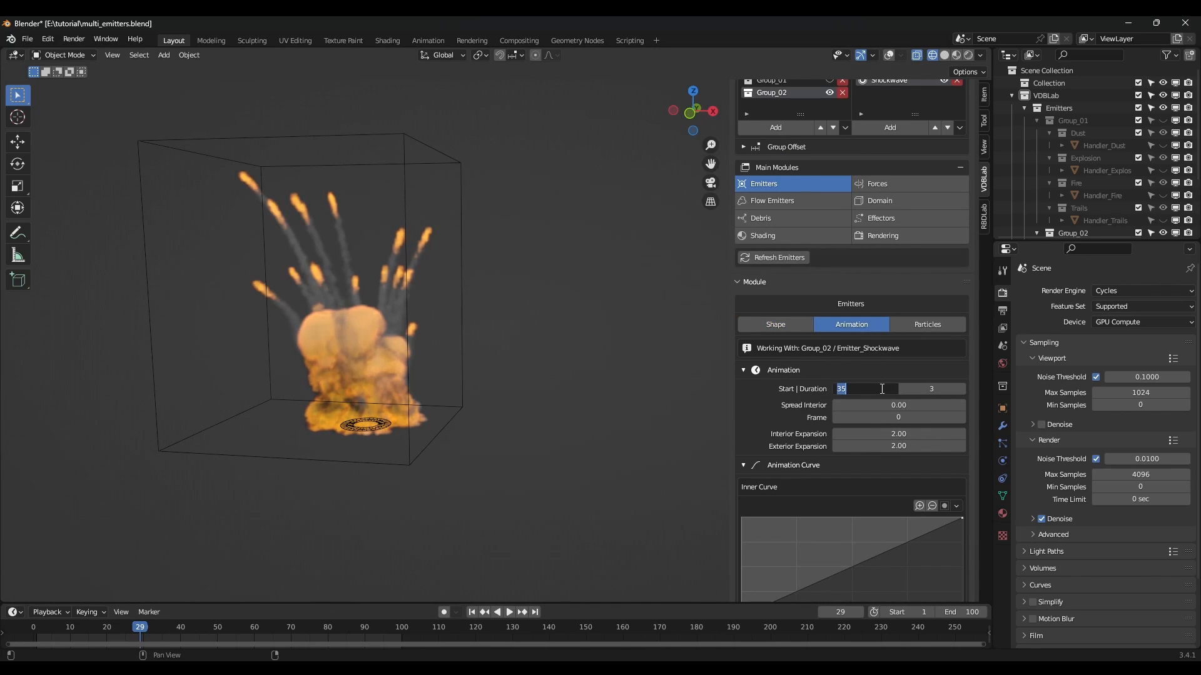
type("10")
key("Return")
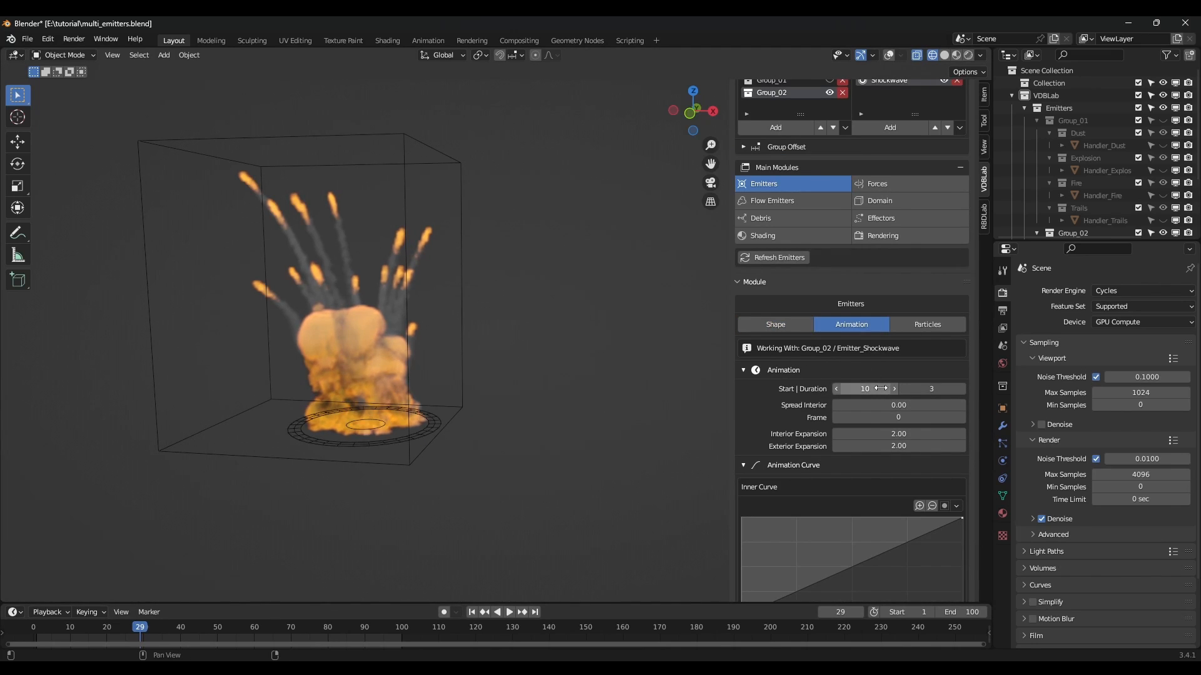
left_click(944, 388)
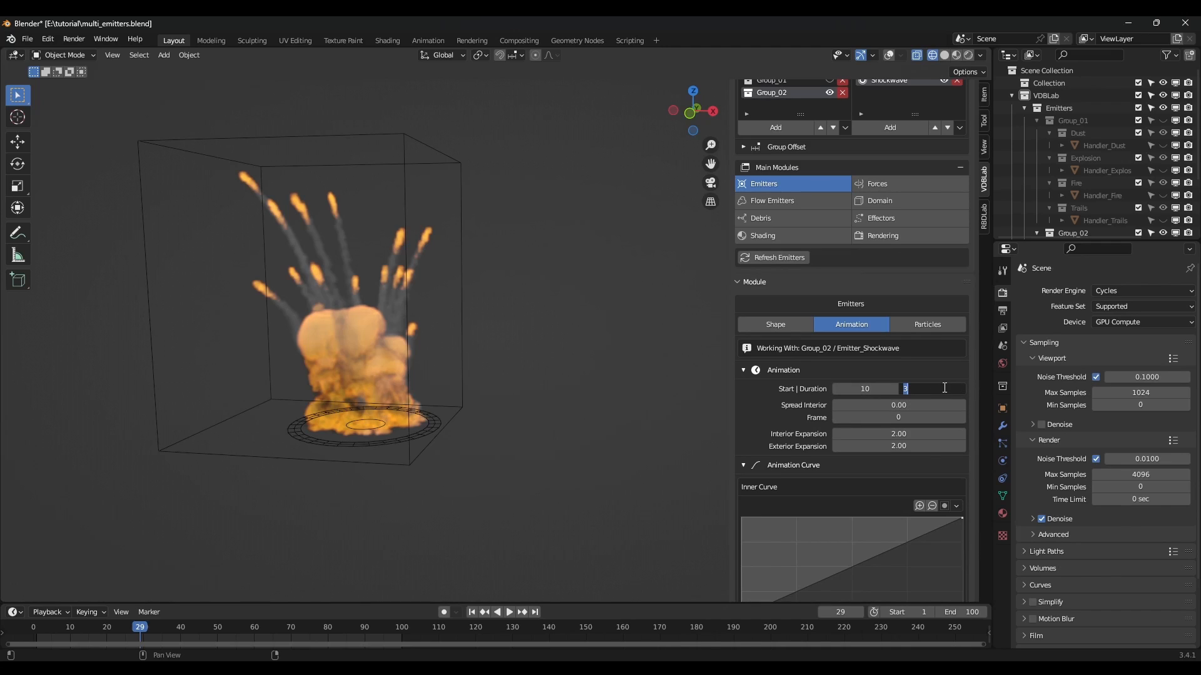
type("10")
key("Return")
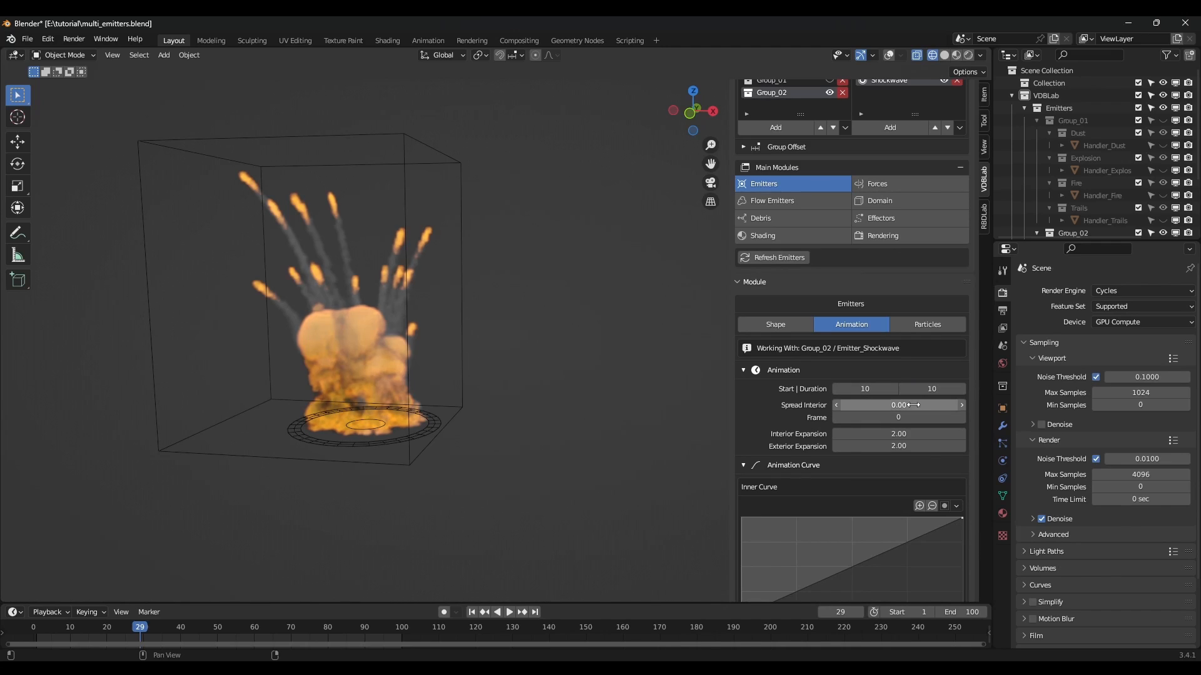
scroll(911, 418, "down", 1)
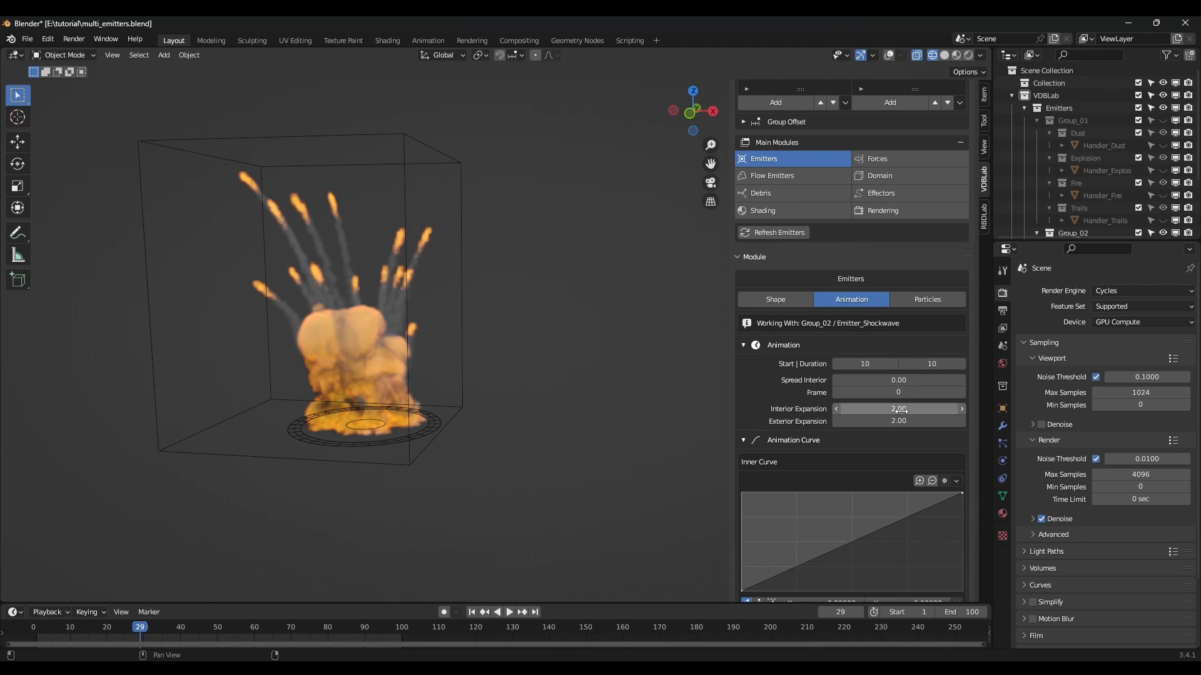
left_click_drag(899, 411, 935, 421)
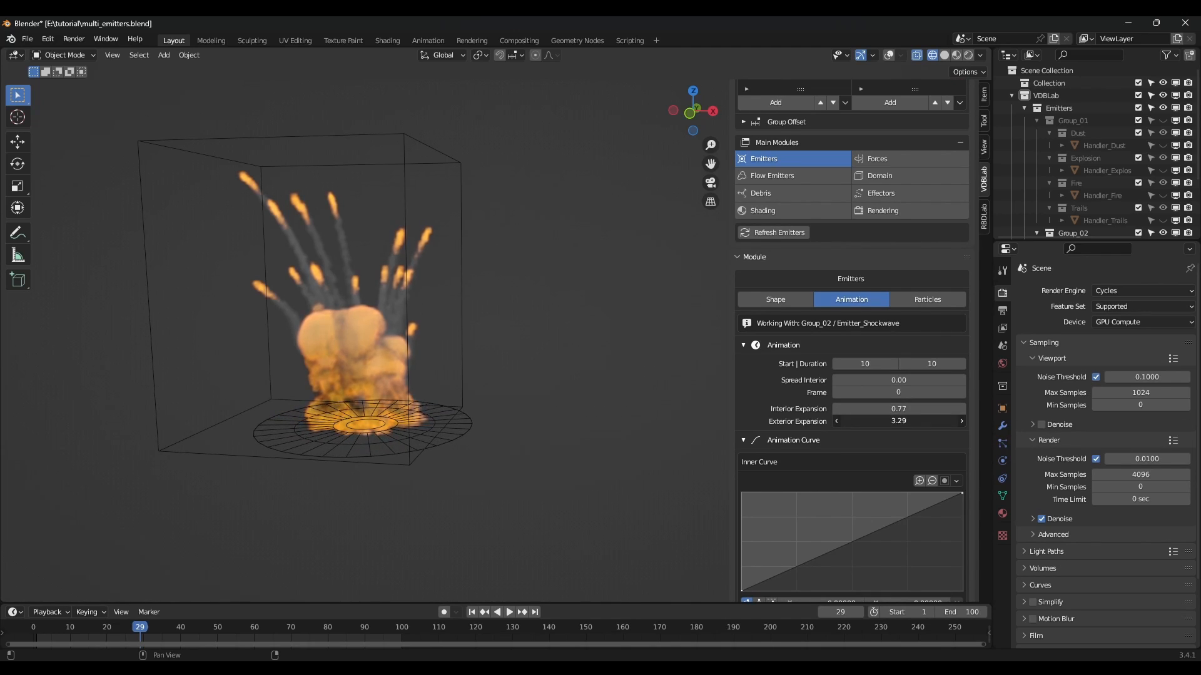
Bend the Inner and Exterior curves into ease-out shapes and preview the playback.
scroll(813, 457, "down", 2)
scroll(834, 484, "down", 3)
left_click_drag(829, 435, 807, 397)
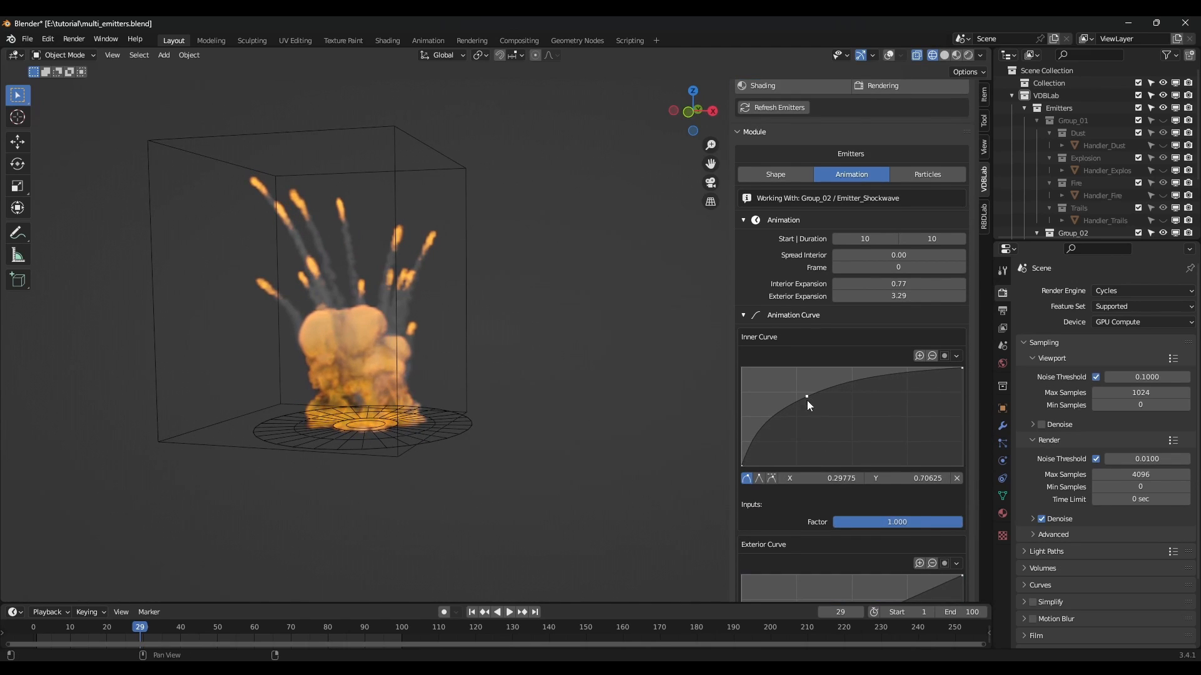
scroll(834, 498, "down", 5)
left_click_drag(827, 512, 808, 474)
left_click(471, 613)
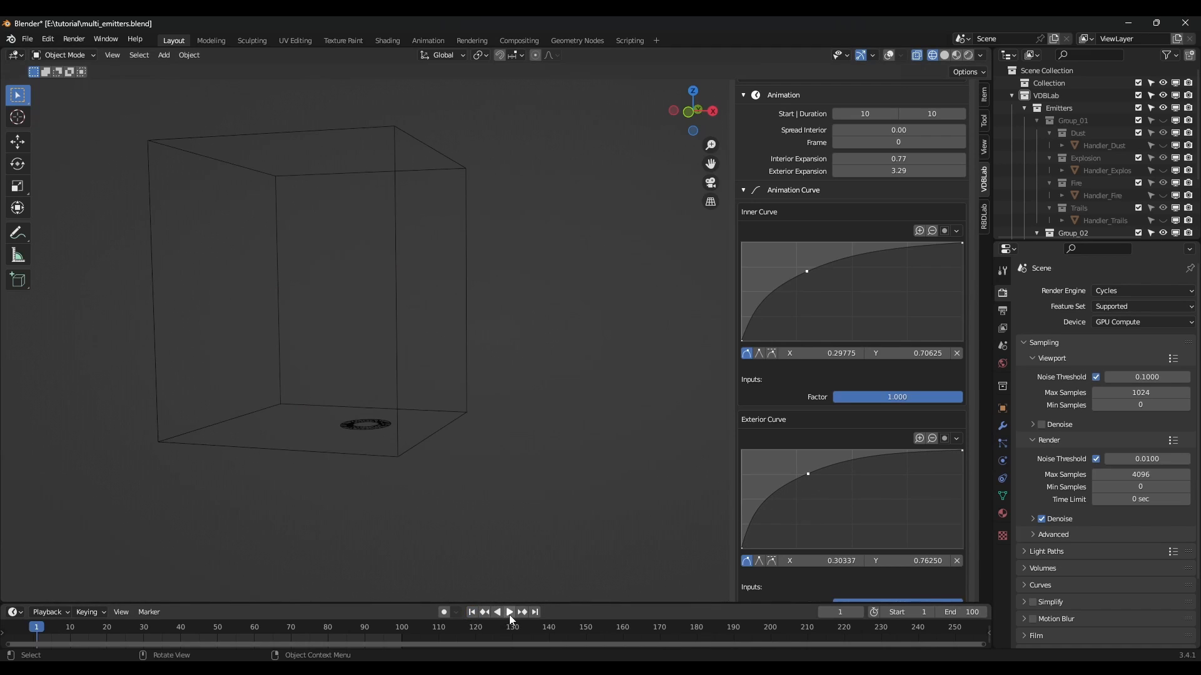
left_click(509, 613)
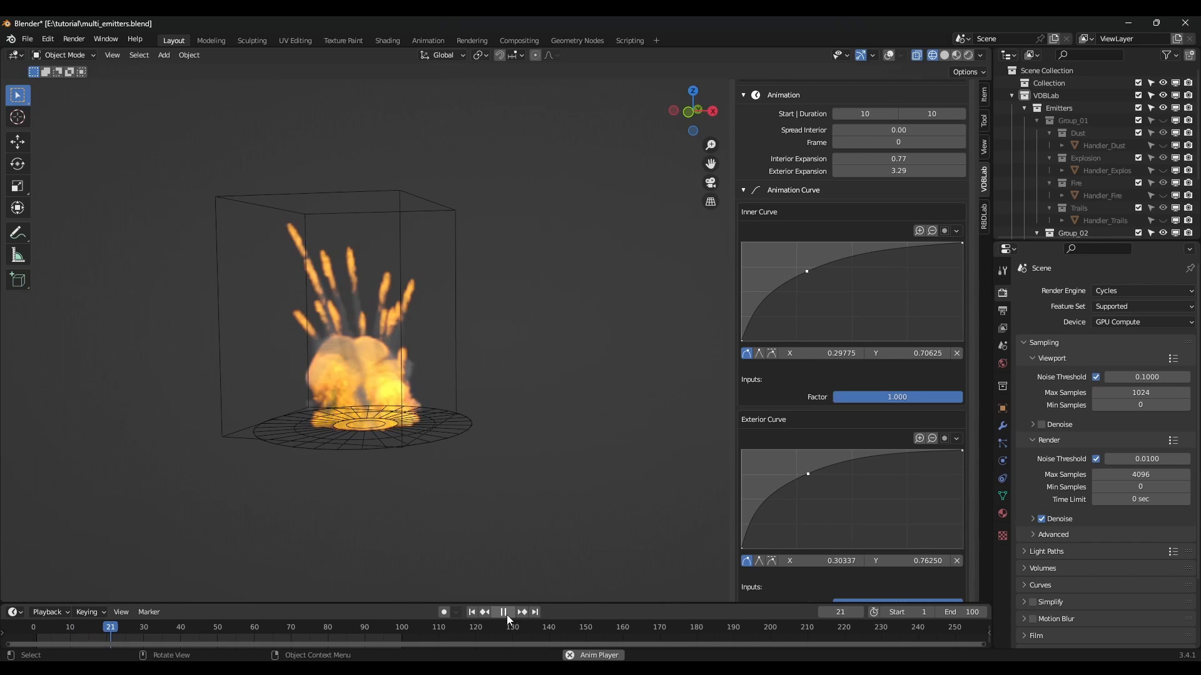
left_click(504, 613)
Make both curves rise faster early on, replay, and fine-tune the curve points.
left_click_drag(807, 472, 799, 470)
left_click_drag(809, 272, 800, 266)
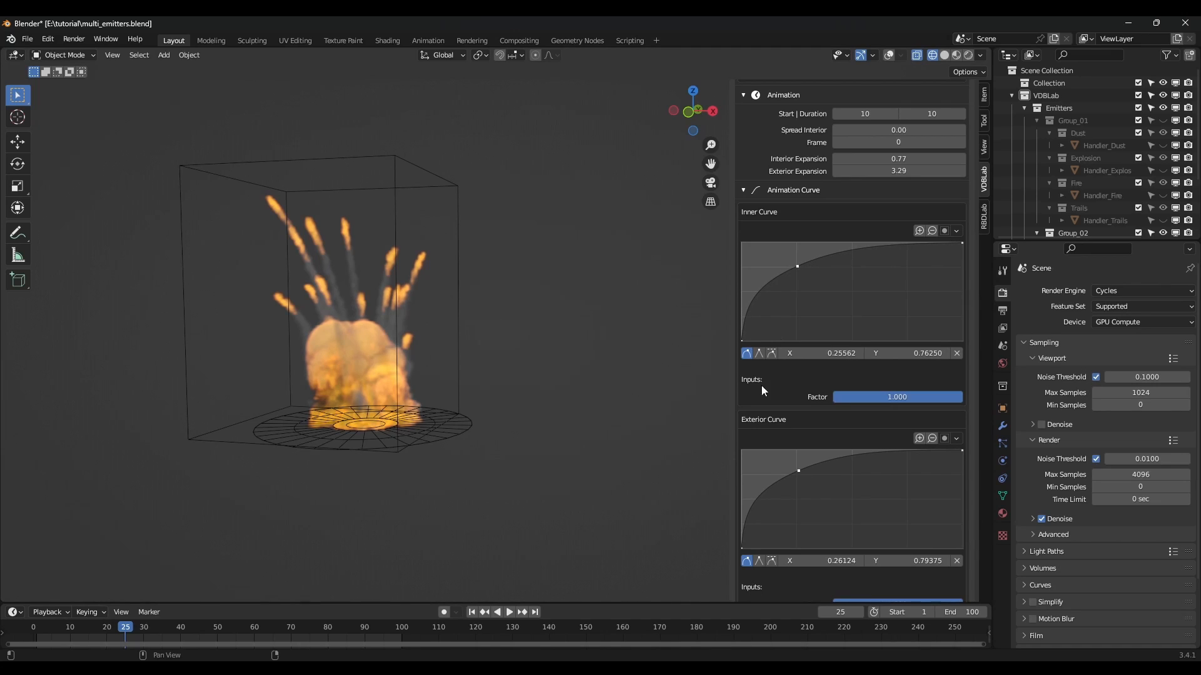
left_click(472, 613)
left_click(509, 613)
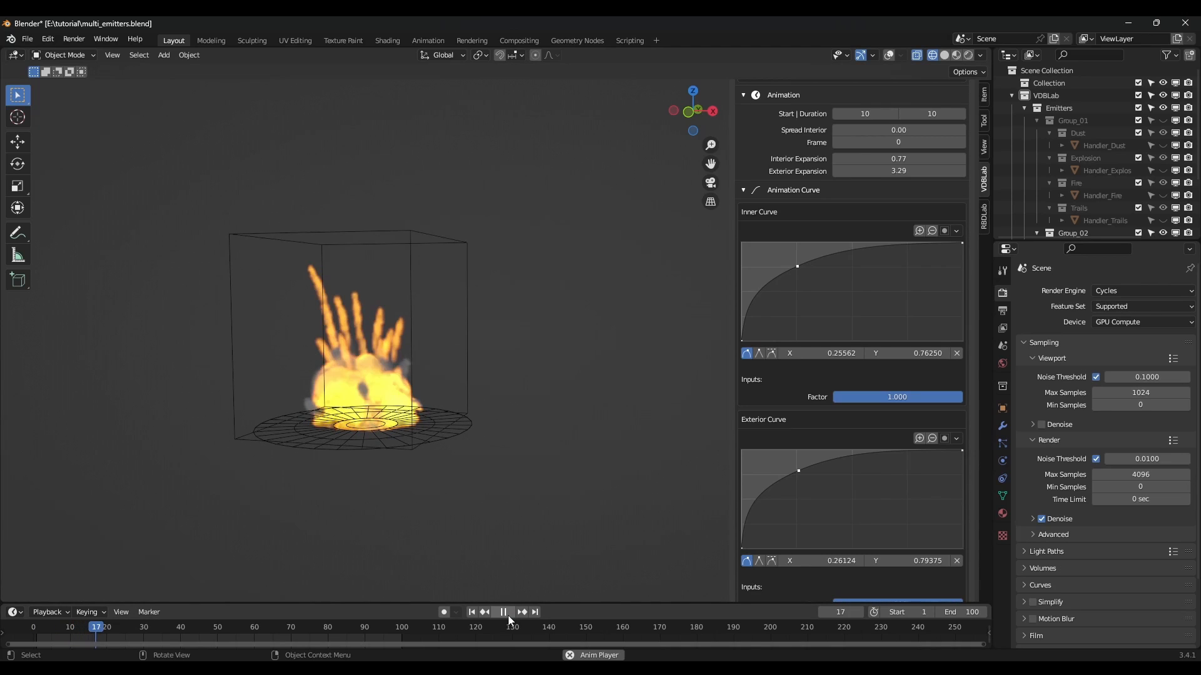
left_click(504, 613)
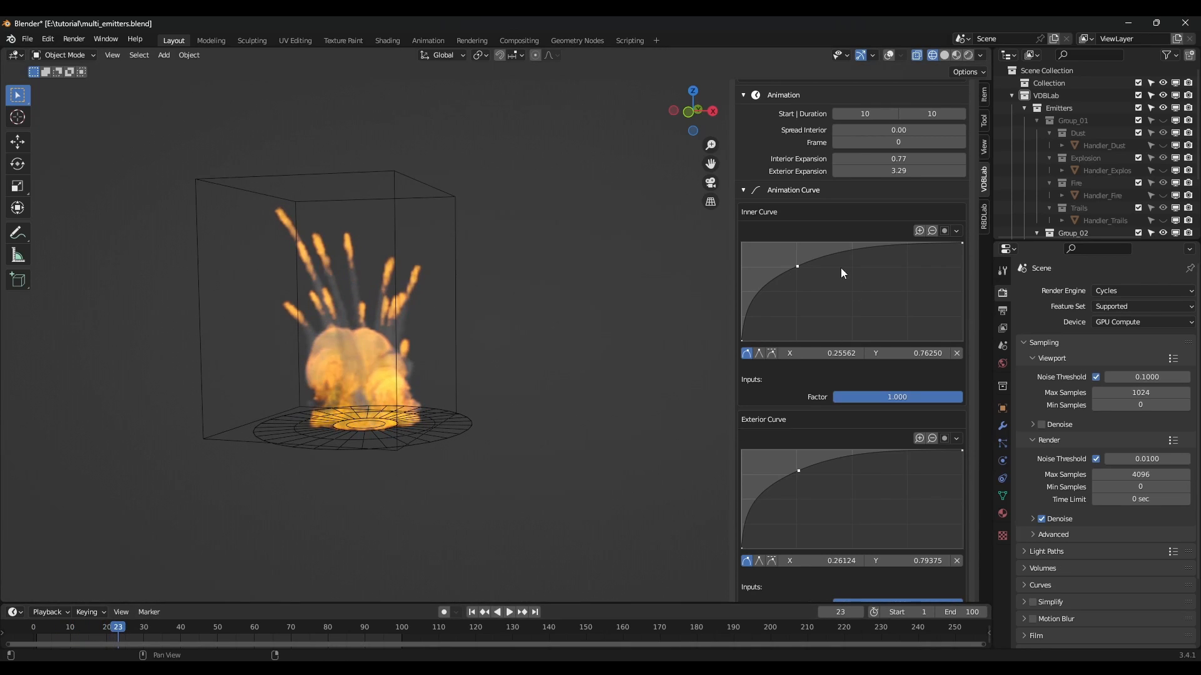
left_click_drag(797, 266, 801, 267)
left_click_drag(801, 463, 805, 474)
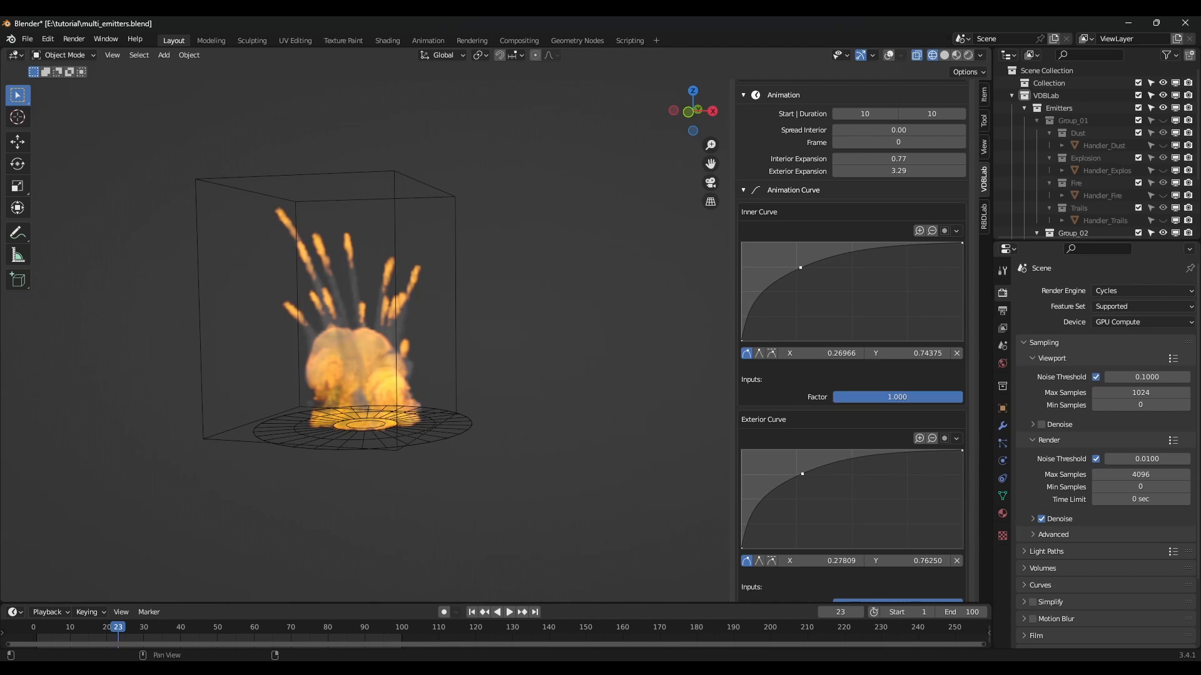
middle_click_drag(674, 448, 477, 361)
scroll(509, 376, "up", 5)
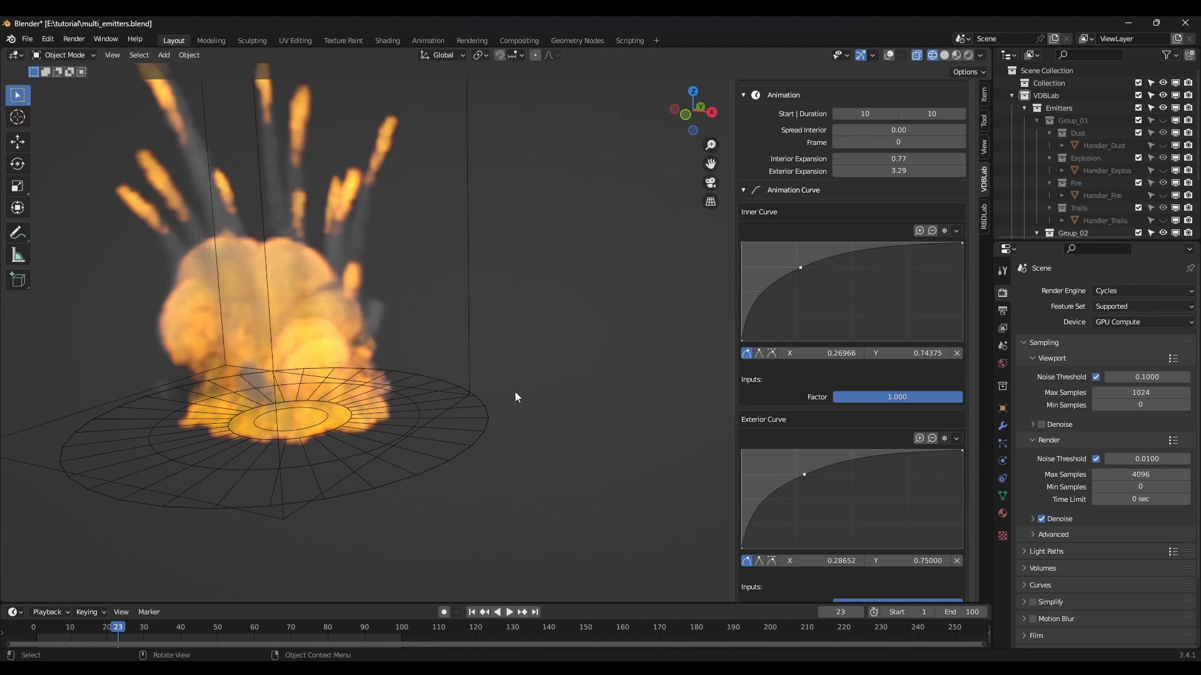
scroll(510, 404, "down", 5)
scroll(820, 224, "up", 10)
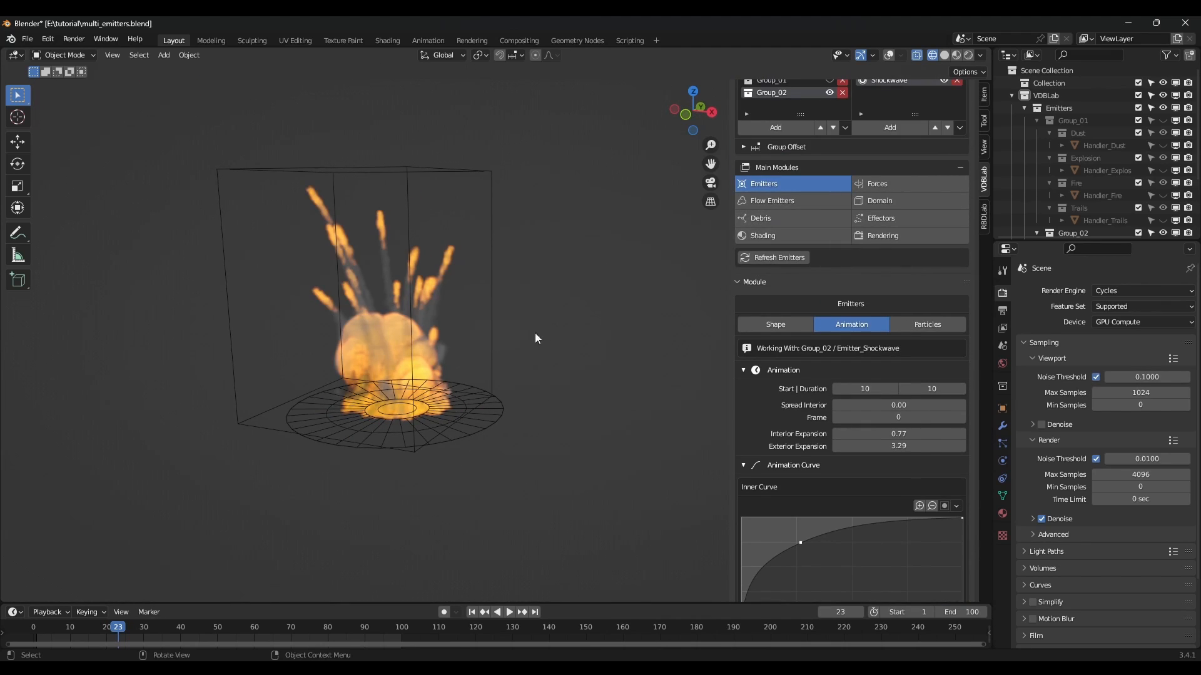
Switch to solid shading and raise the shockwave's Subdivision to 6.
key("shift+z")
scroll(775, 236, "up", 3)
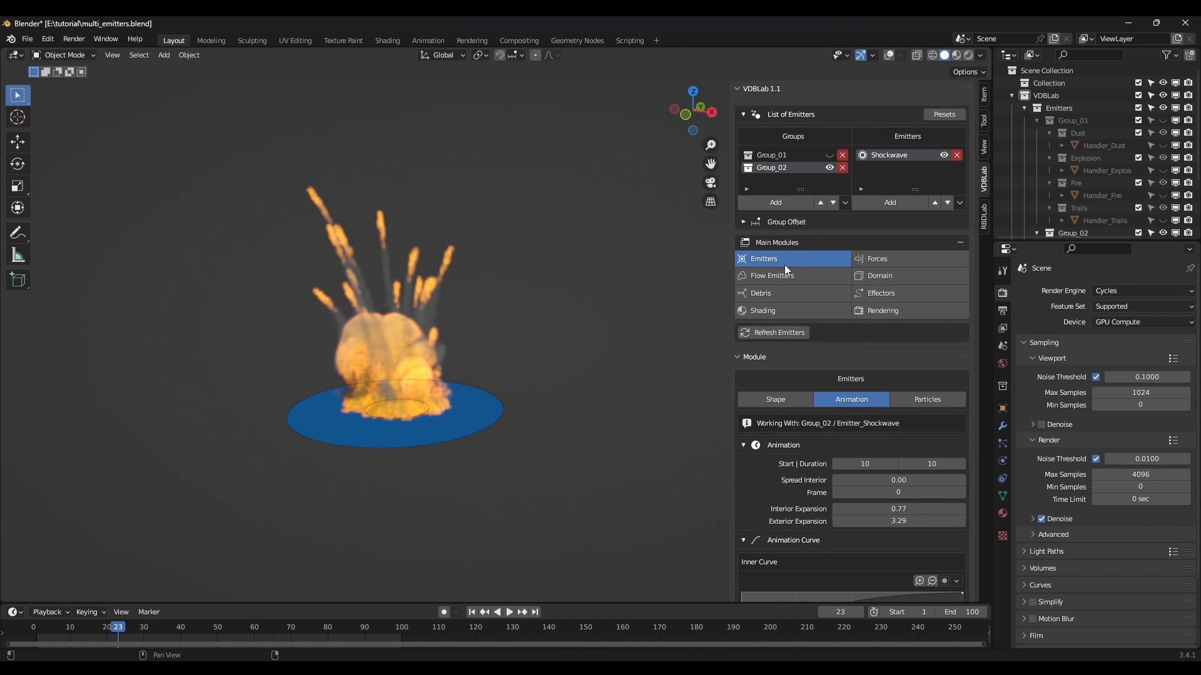
left_click(774, 398)
scroll(825, 383, "down", 5)
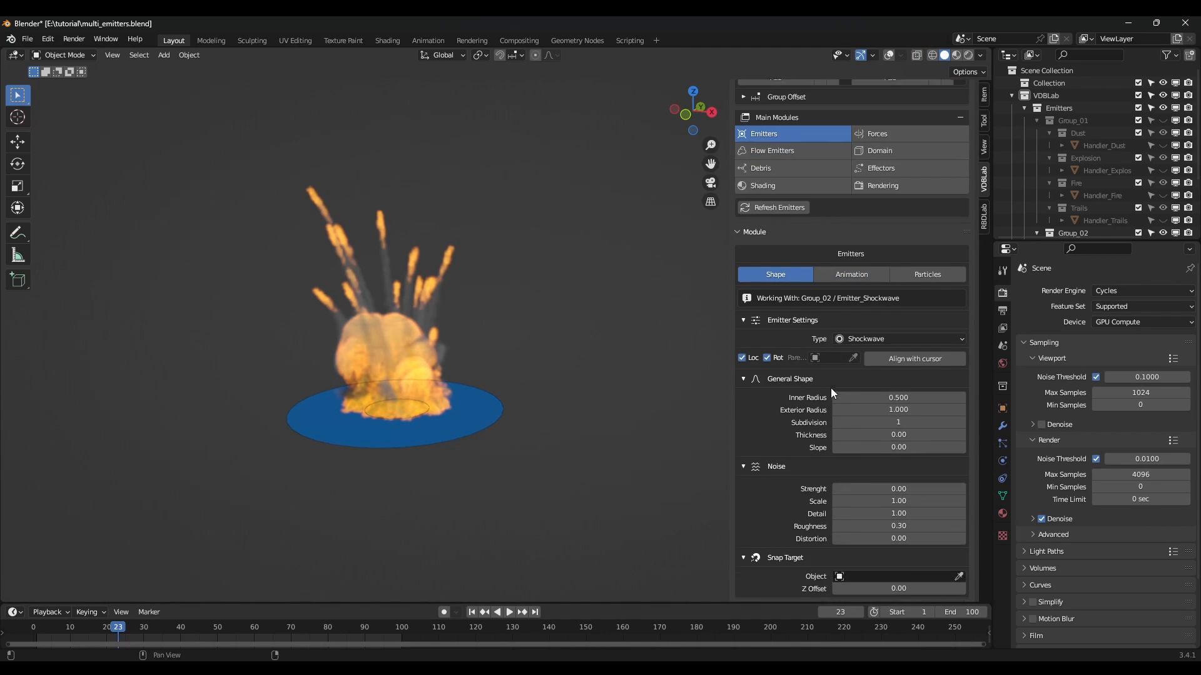
left_click(962, 420)
left_click(962, 421)
left_click(962, 420)
left_click(962, 421)
left_click(962, 420)
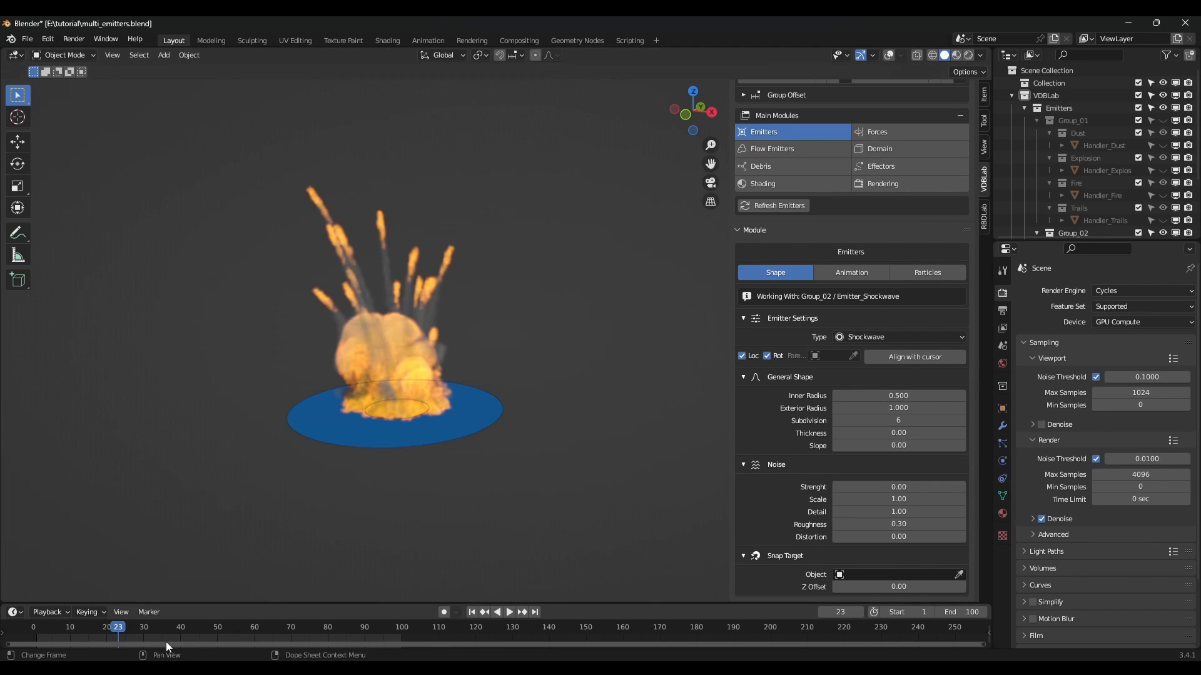
Play the animation and settle on frame 10, where the shockwave starts.
key("space")
left_click_drag(115, 628, 75, 635)
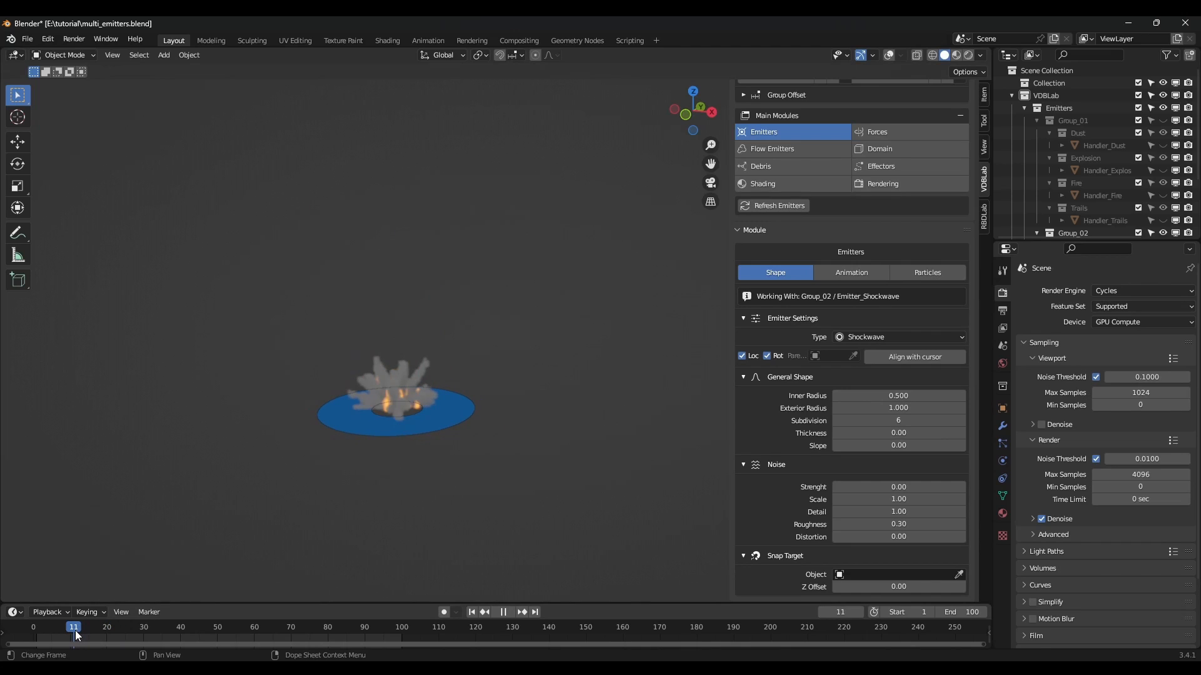
key("space")
key("Left")
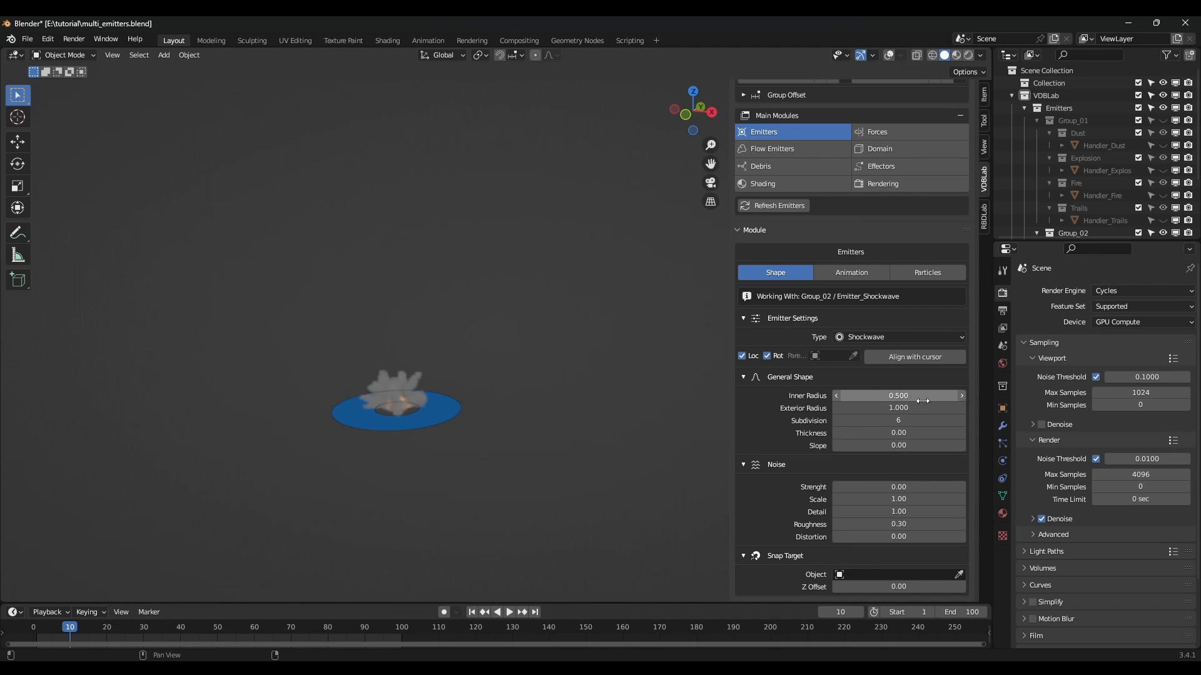
Shrink the shockwave ring's radius and raise its Noise Strength to 0.93.
mouse_move(901, 407)
left_mouse_down()
mouse_move(847, 408)
mouse_move(873, 398)
mouse_move(882, 407)
left_mouse_up()
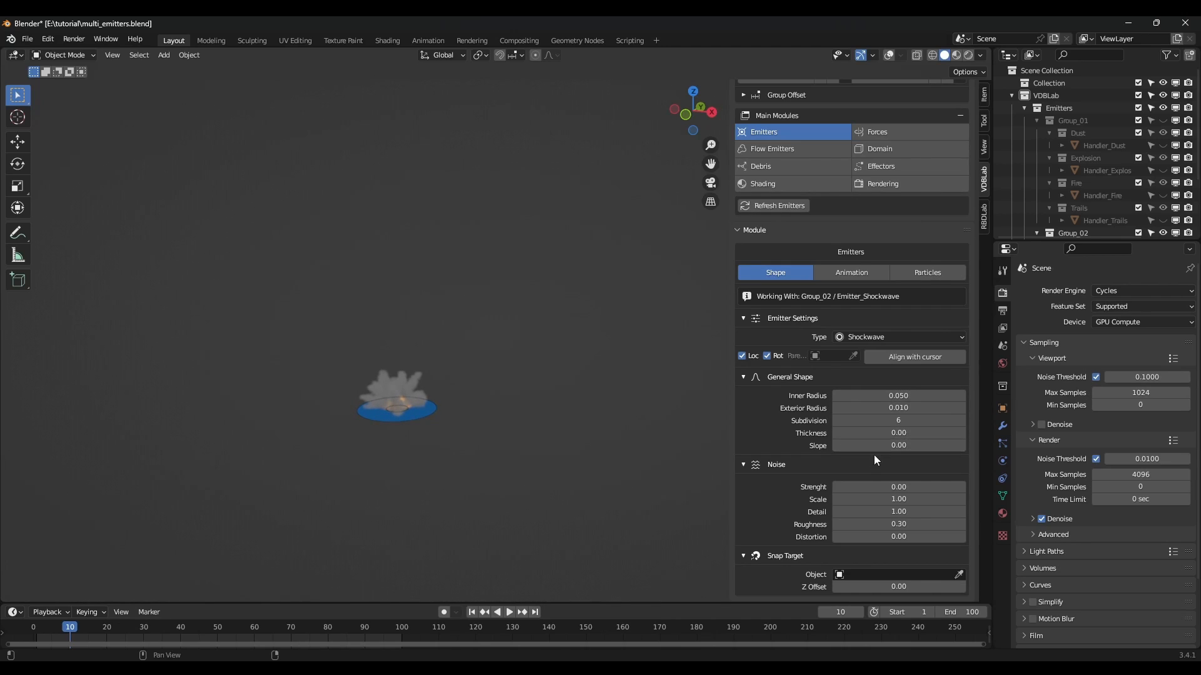
left_click_drag(899, 487, 932, 487)
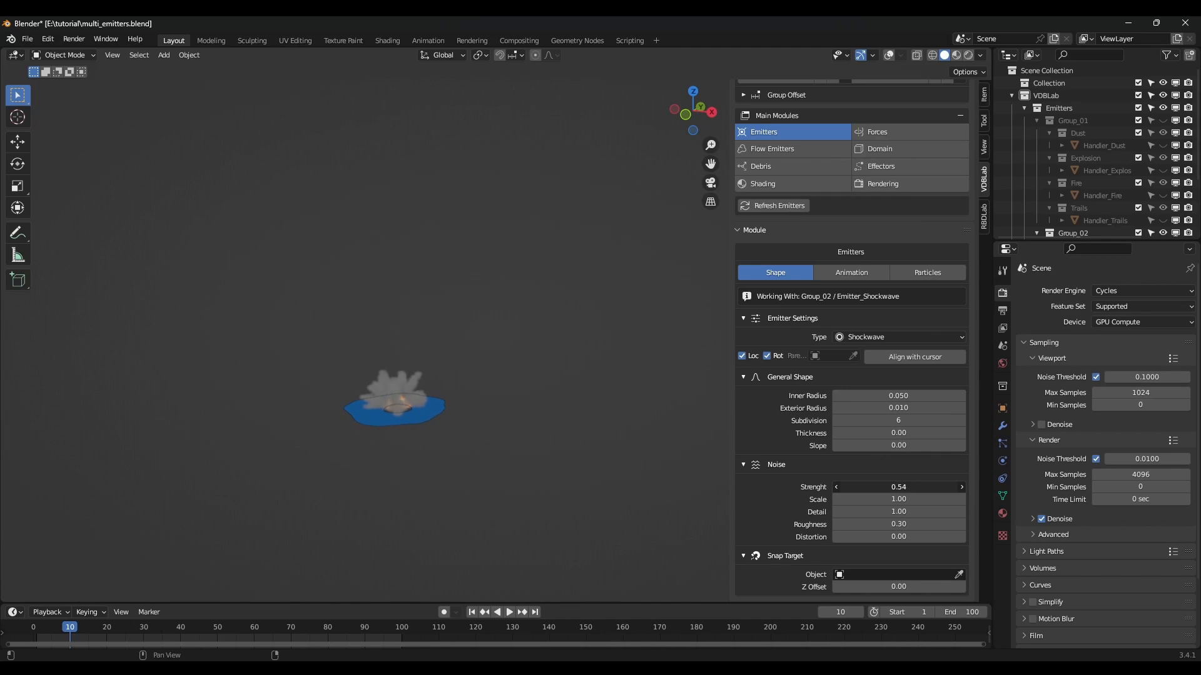
left_click(141, 629)
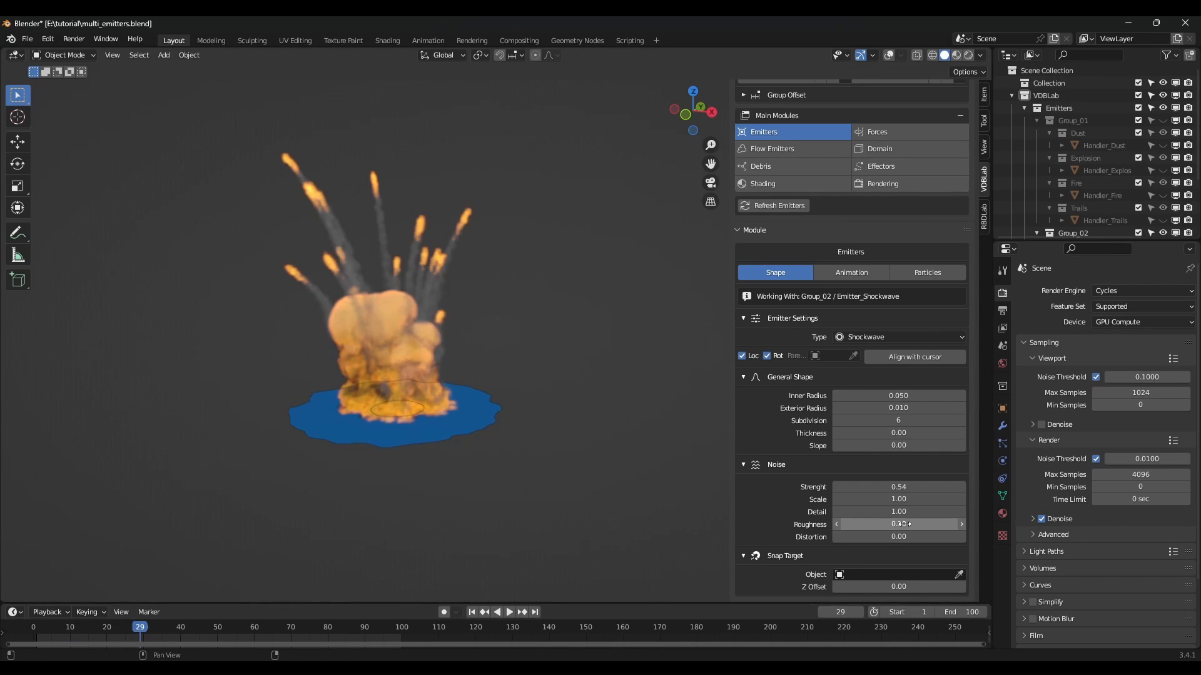
left_click_drag(893, 488, 910, 488)
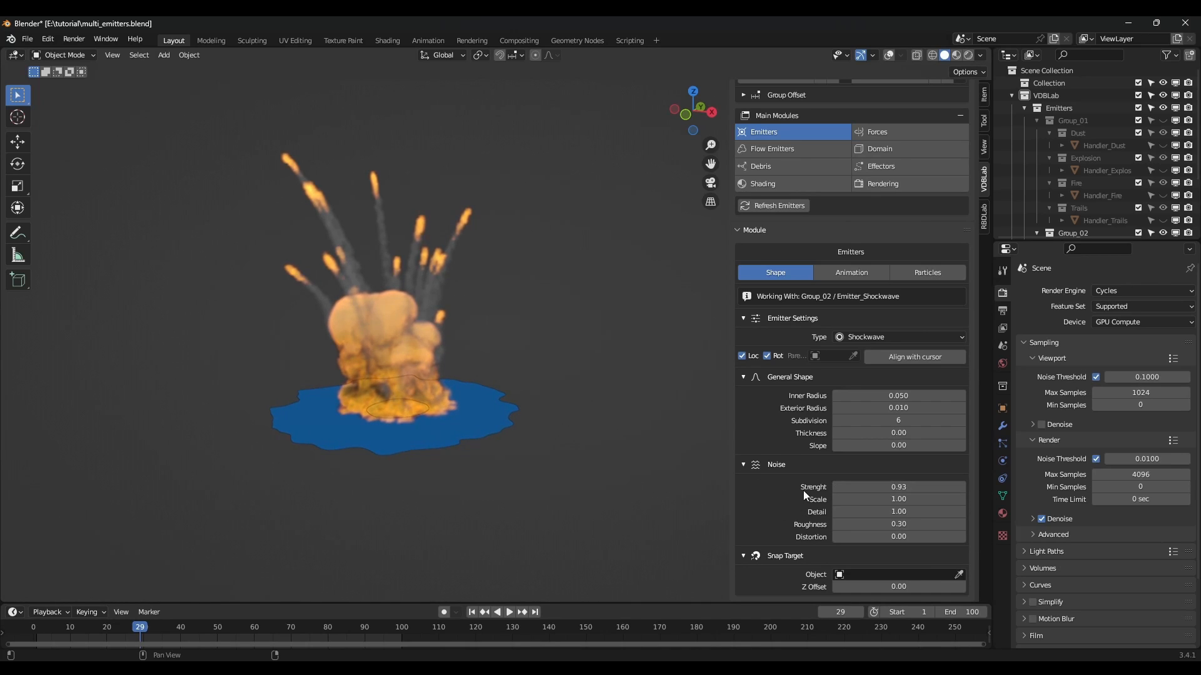
left_click(852, 273)
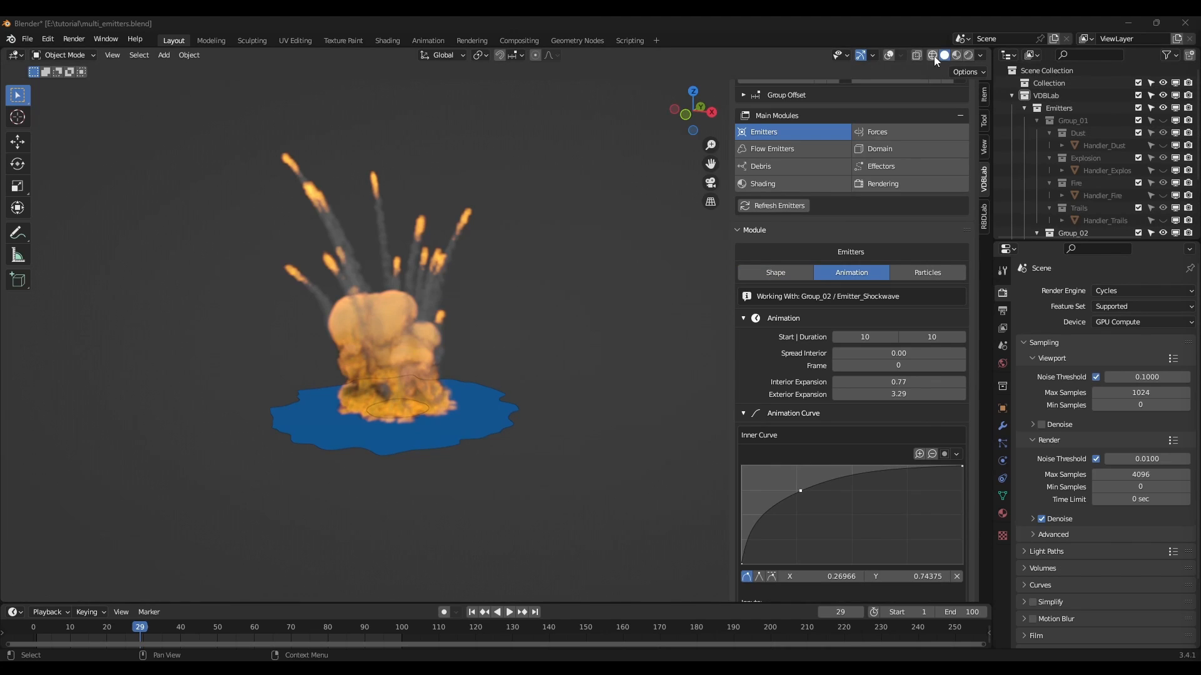
Turn on viewport overlays, set the shockwave Duration to 5, and hide the domain smoke.
left_click(888, 55)
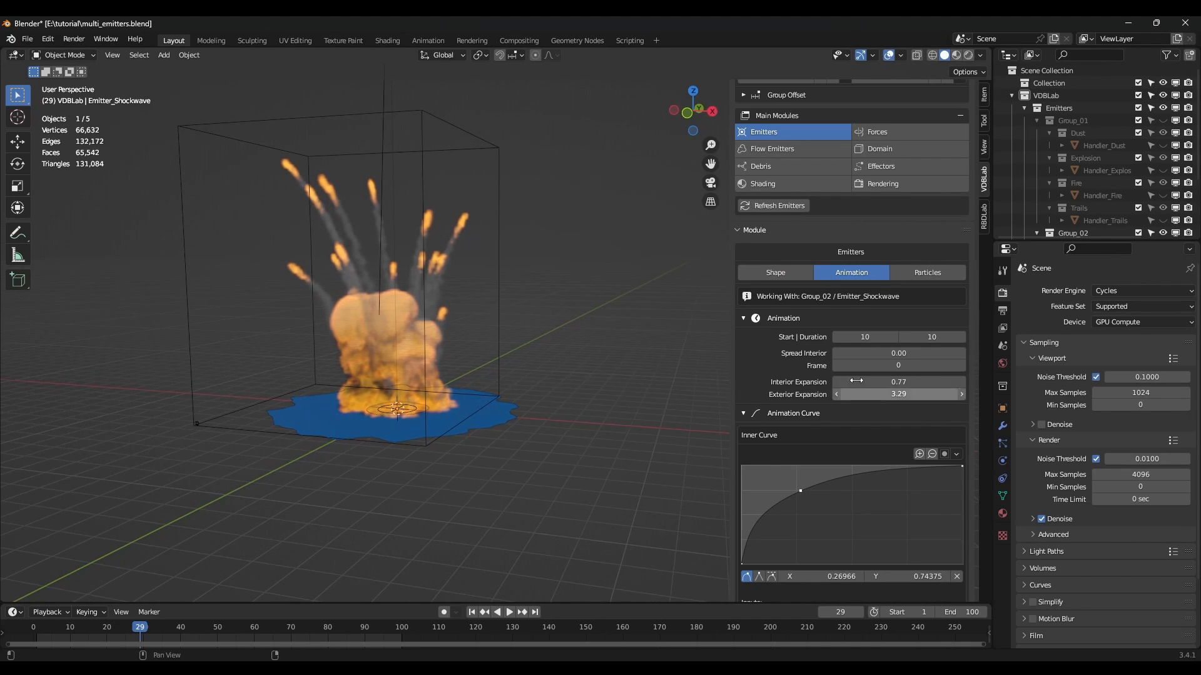
left_click(926, 336)
type("5")
key("Return")
scroll(901, 358, "up", 1)
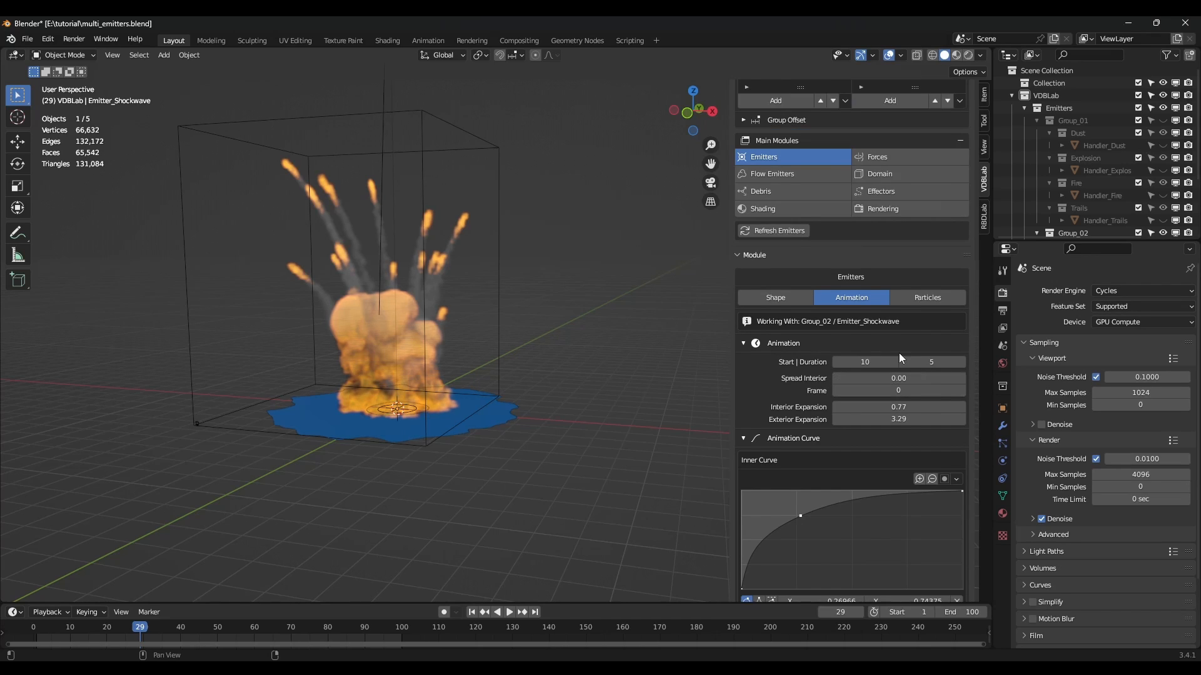
scroll(899, 353, "up", 2)
left_click(876, 223)
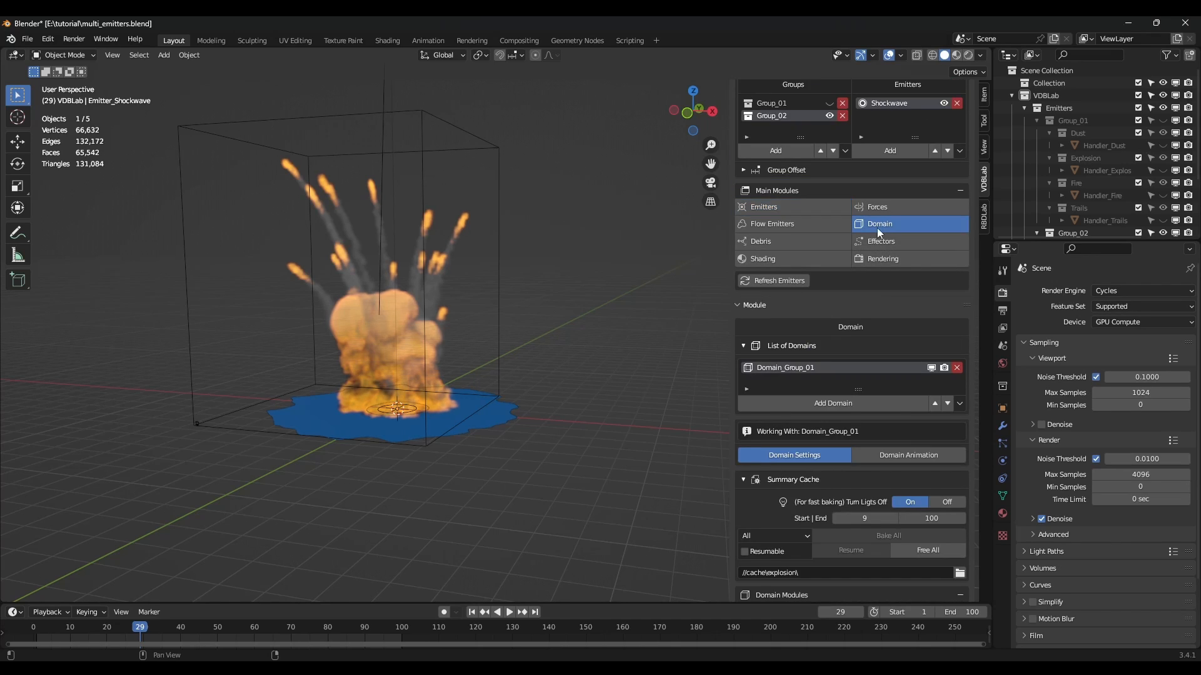
left_click(931, 370)
Replay the simulation from frame 1 and inspect it at frame 11.
left_click(472, 612)
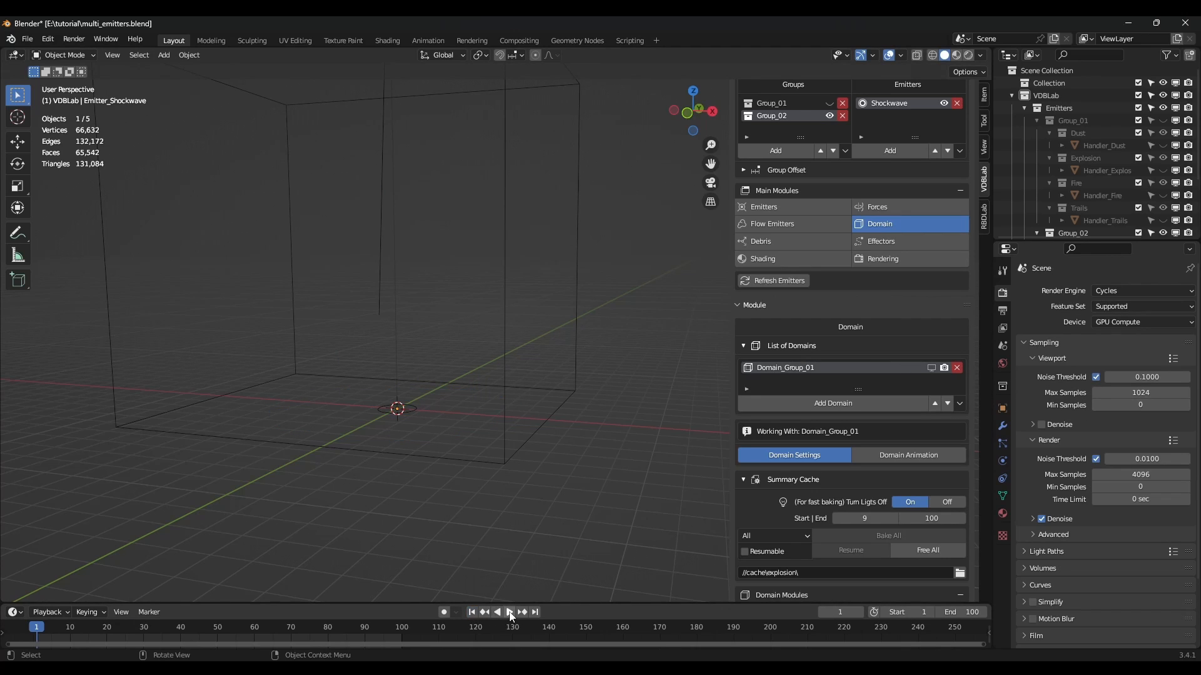
left_click(509, 613)
left_click(472, 612)
left_click(510, 613)
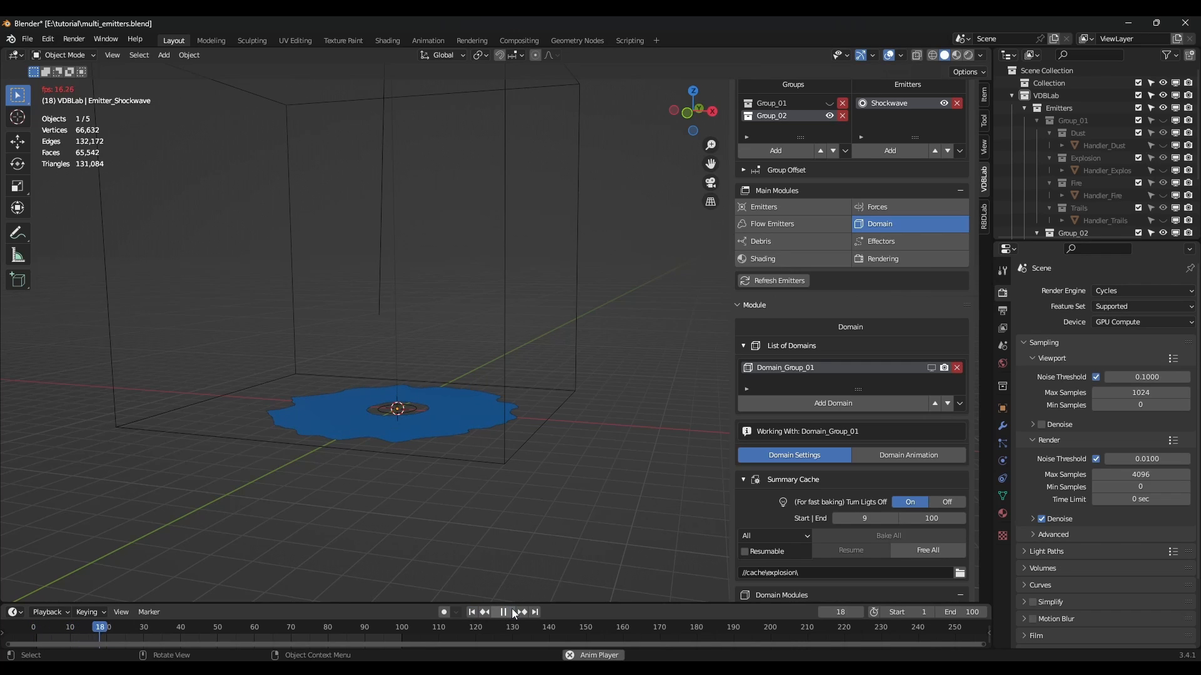
left_click(504, 612)
left_click(472, 612)
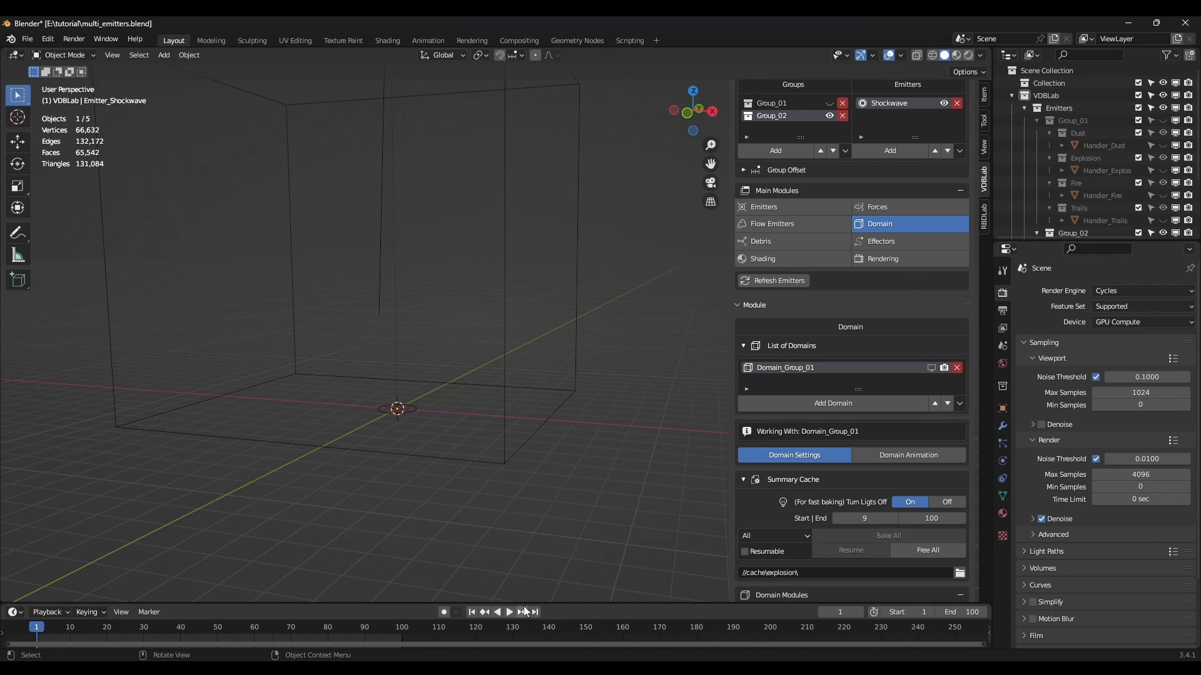
scroll(922, 283, "up", 2)
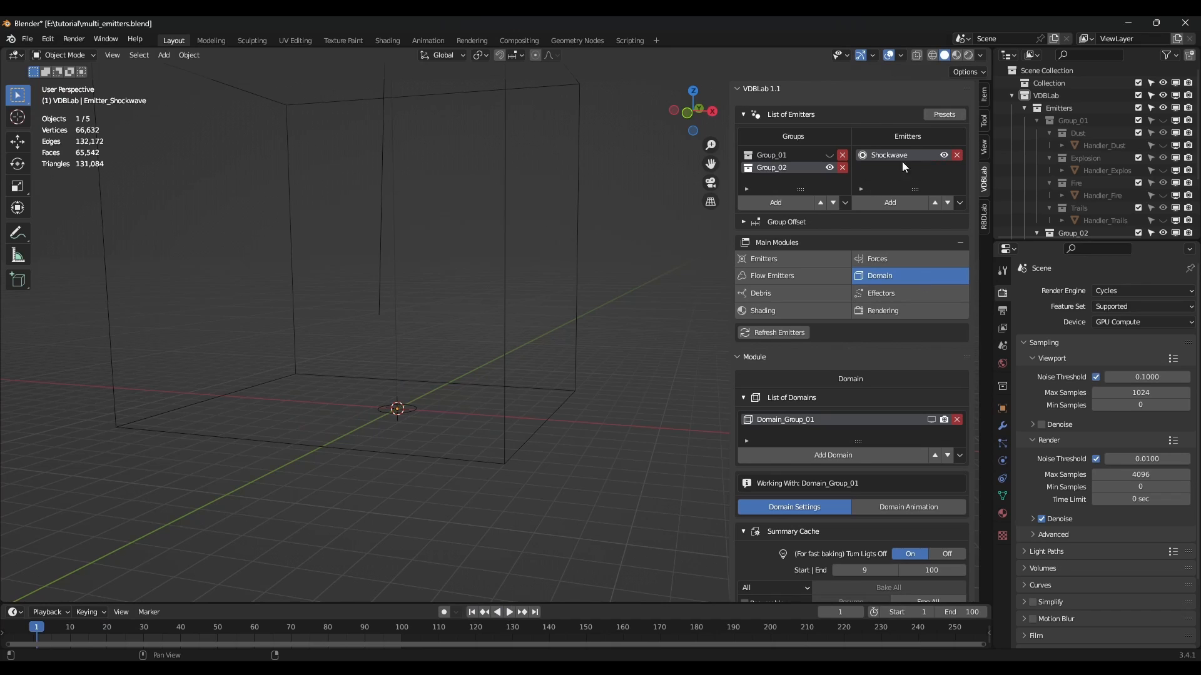
scroll(910, 266, "down", 1)
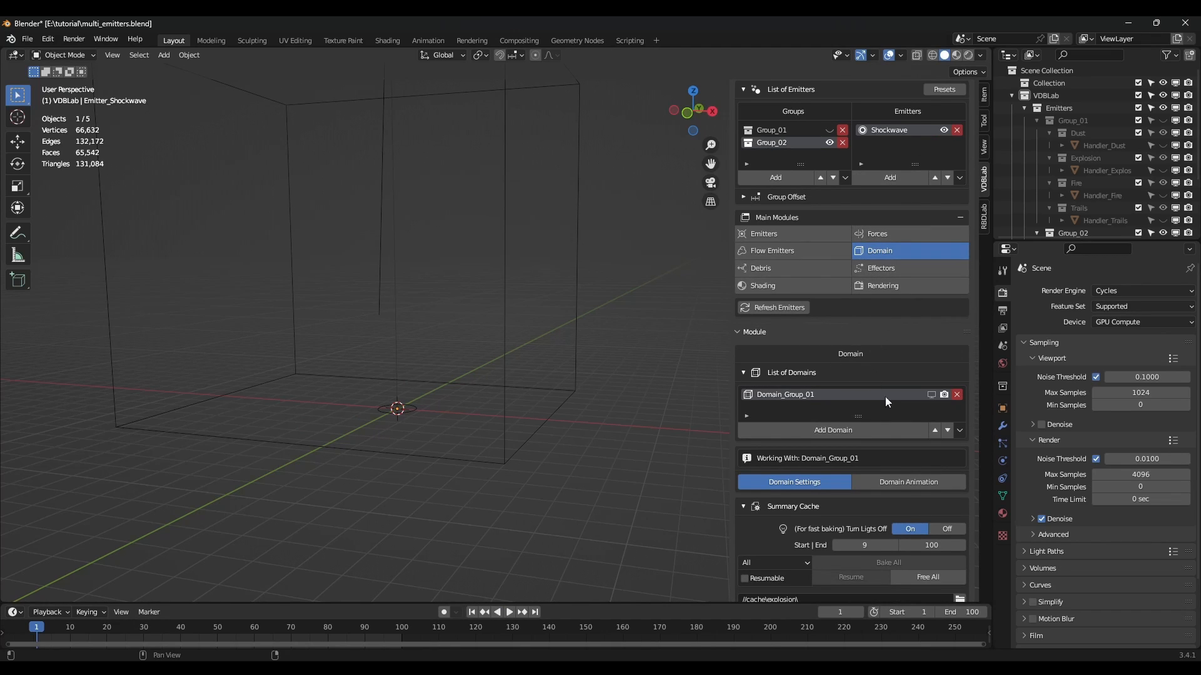
left_click(74, 627)
middle_click_drag(460, 430, 474, 422)
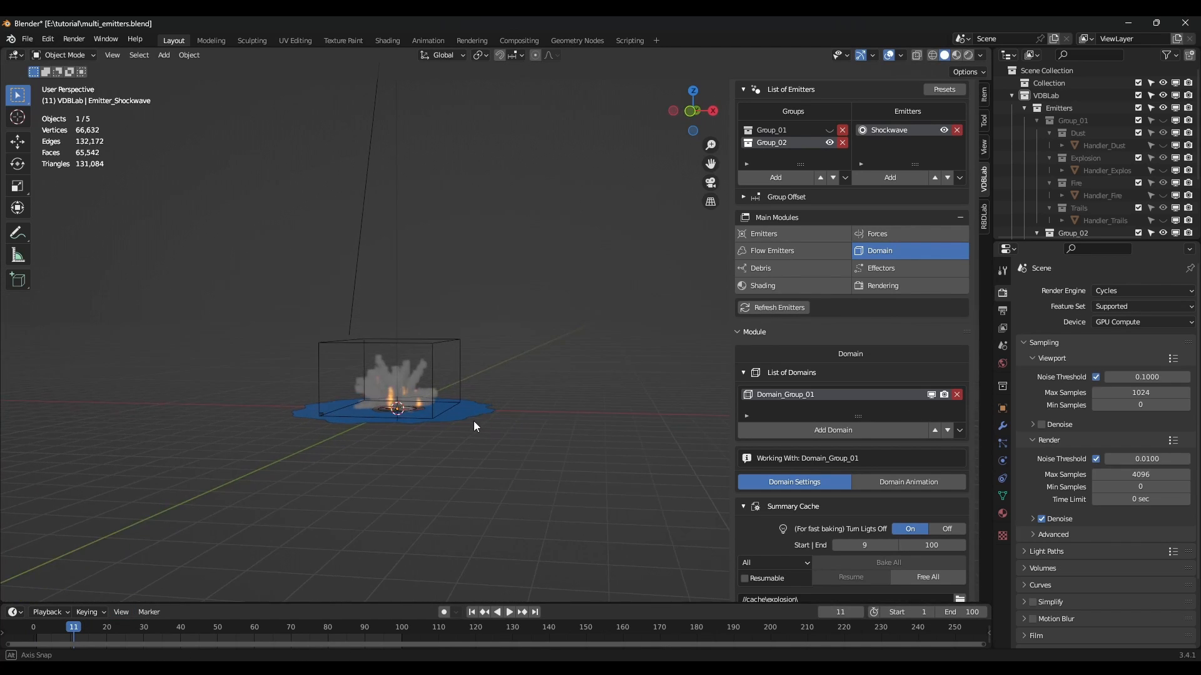
scroll(872, 459, "up", 1)
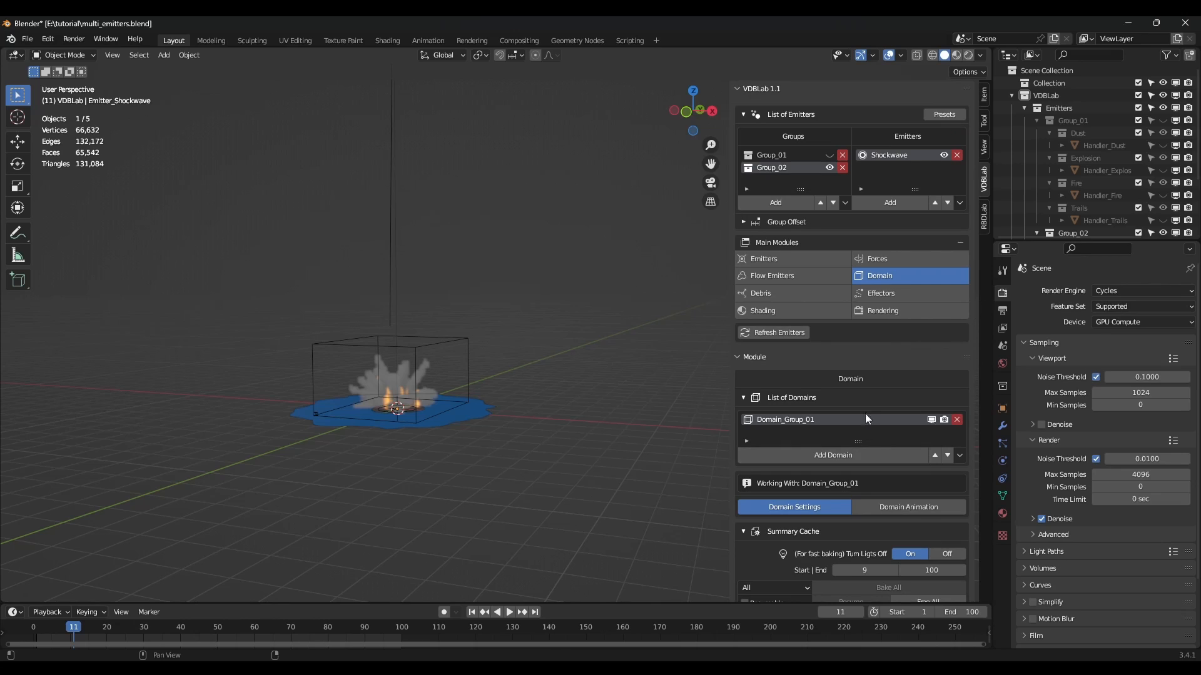
Add a Smoke flow to the Shockwave emitter with density 3.
left_click(788, 275)
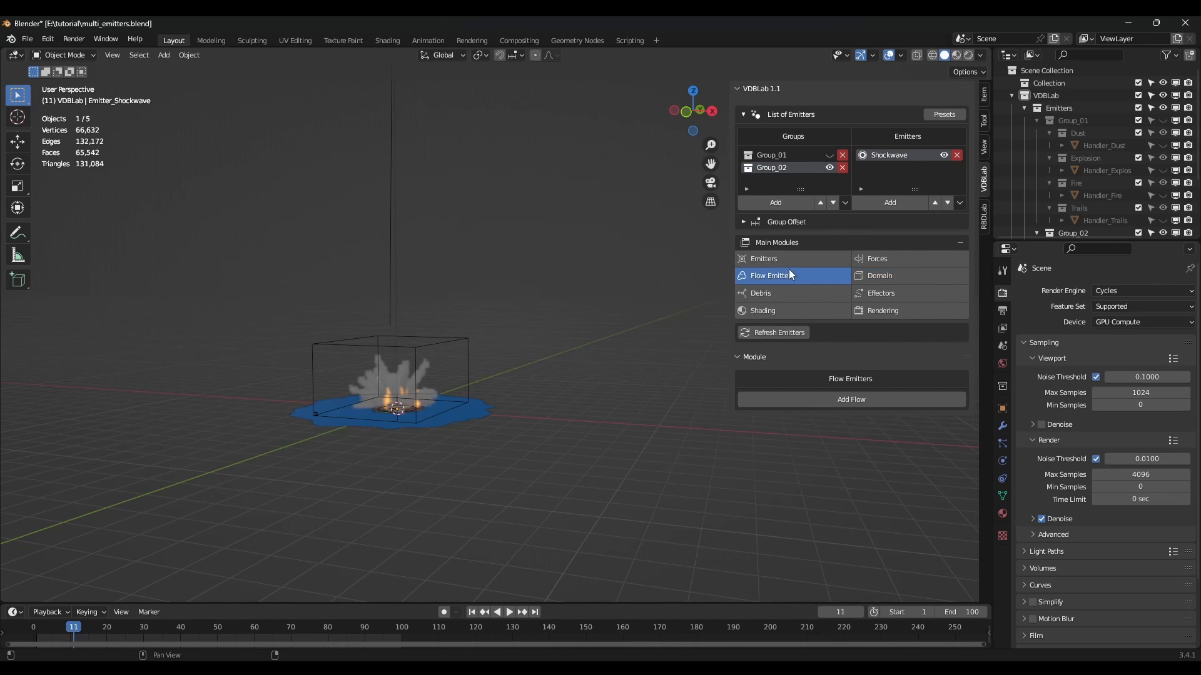
left_click(852, 401)
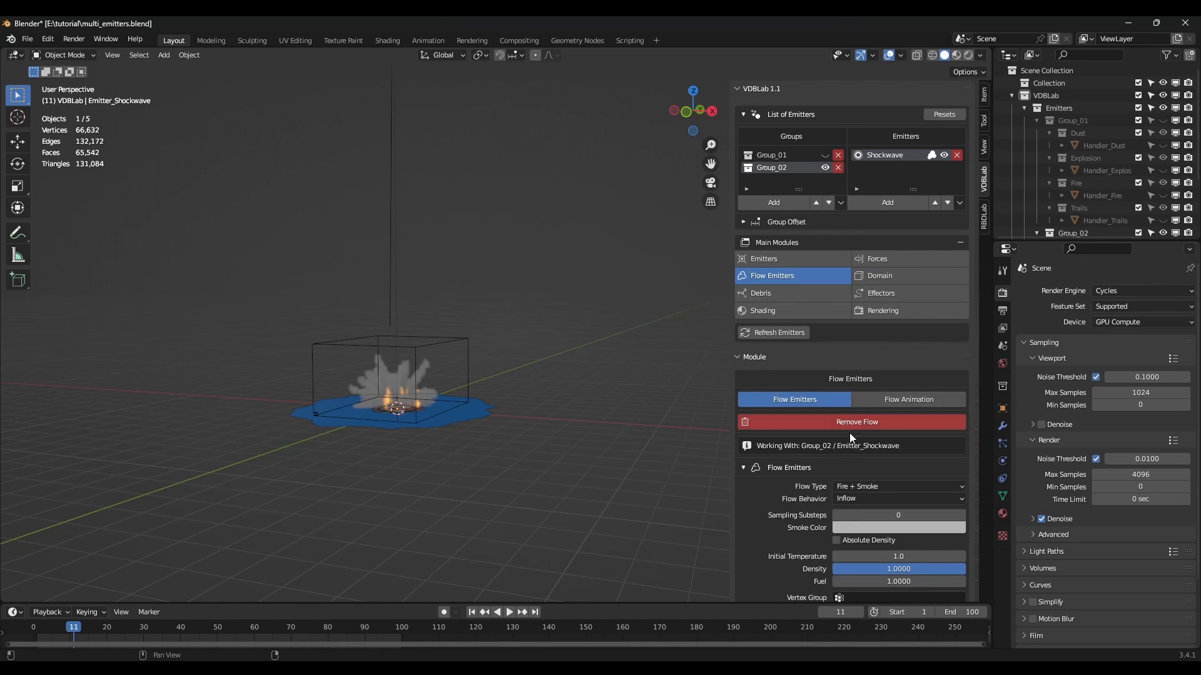
scroll(856, 432, "down", 3)
left_click(868, 412)
left_click(866, 438)
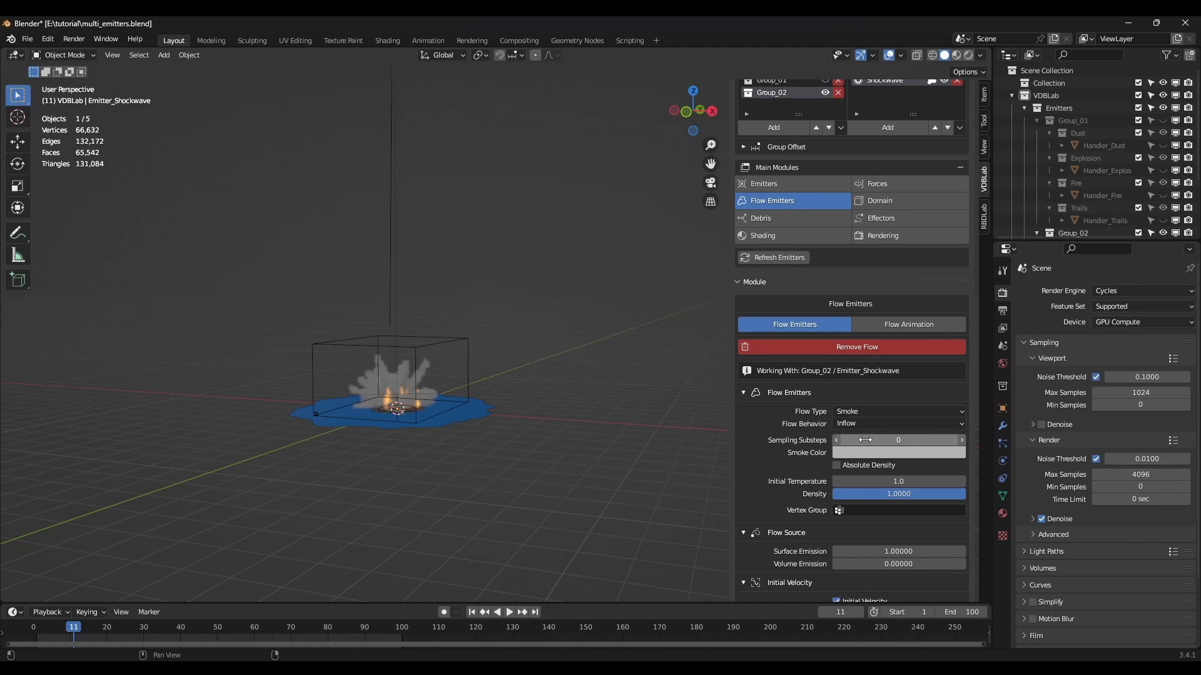
scroll(883, 429, "down", 3)
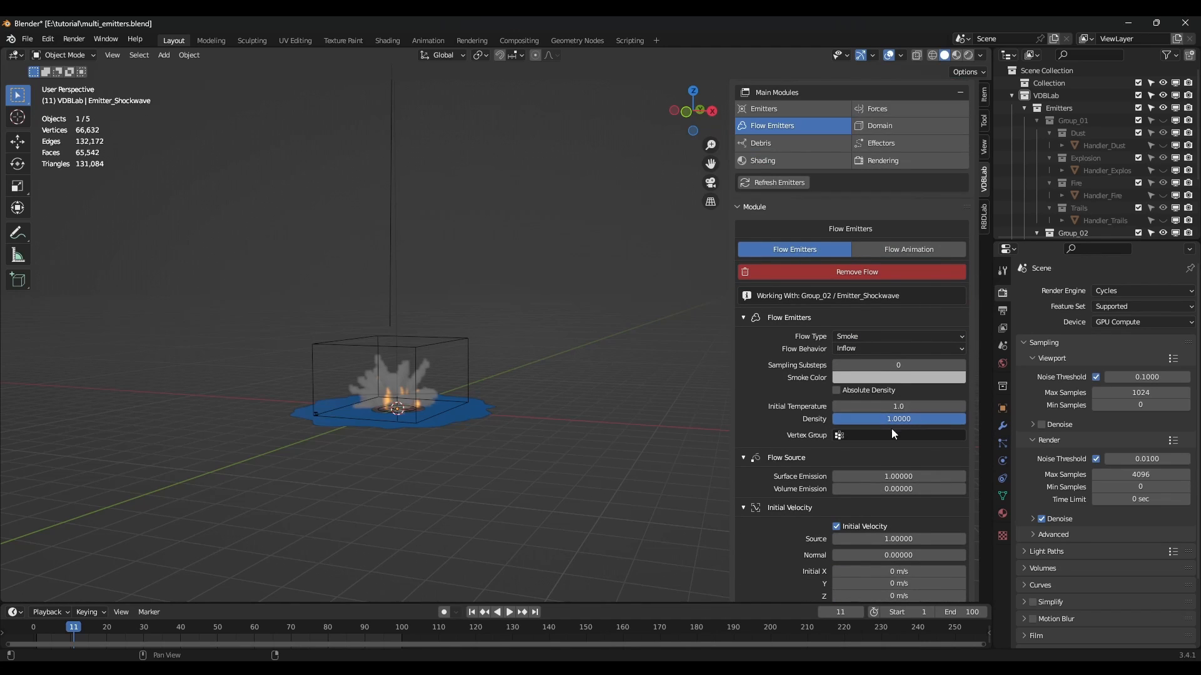
left_click(906, 422)
type("3")
key("Return")
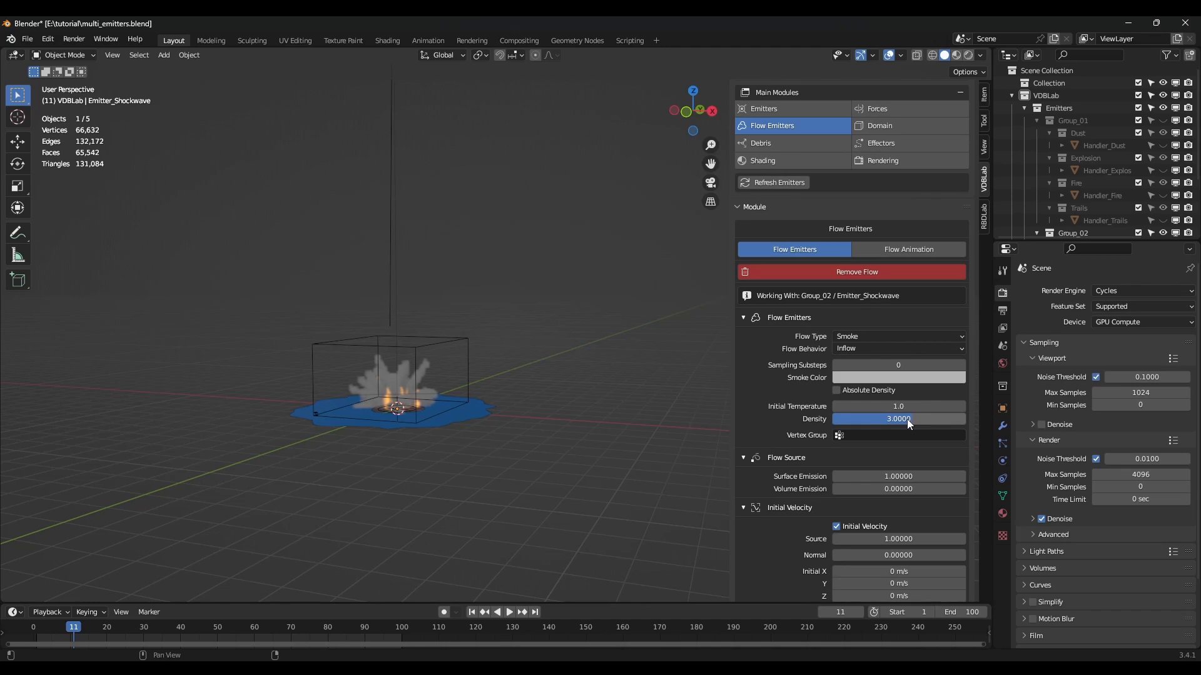
Set the flow's initial velocity Source to 0.5.
scroll(911, 437, "down", 1)
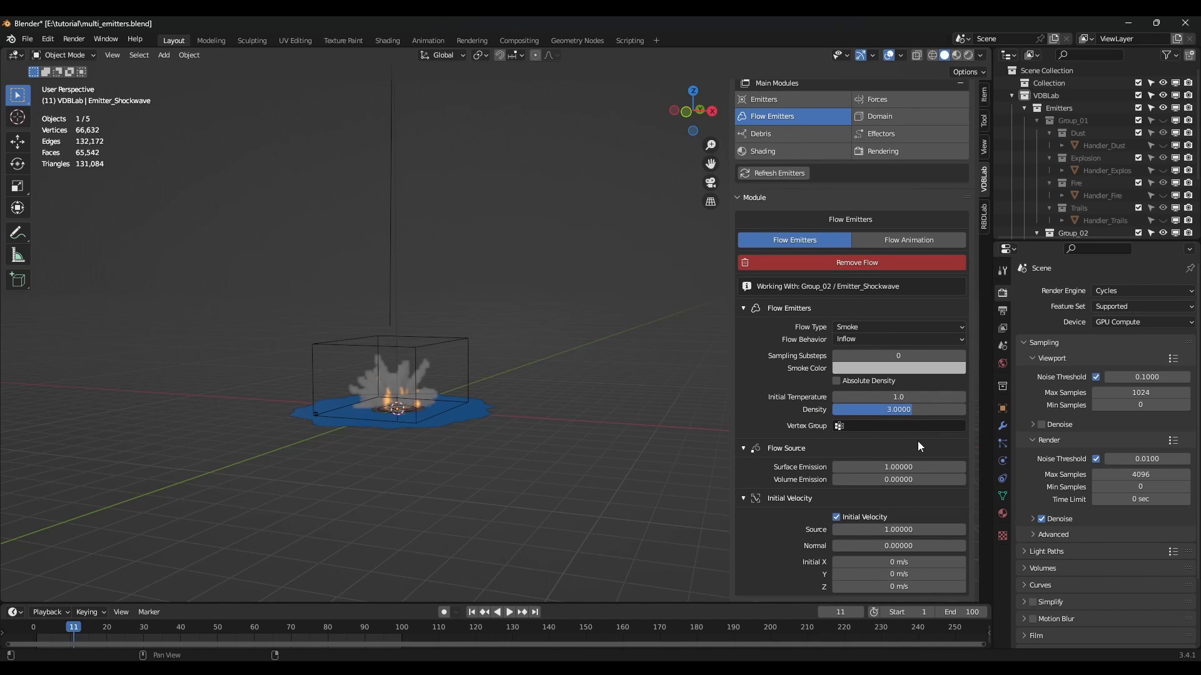
left_click(898, 530)
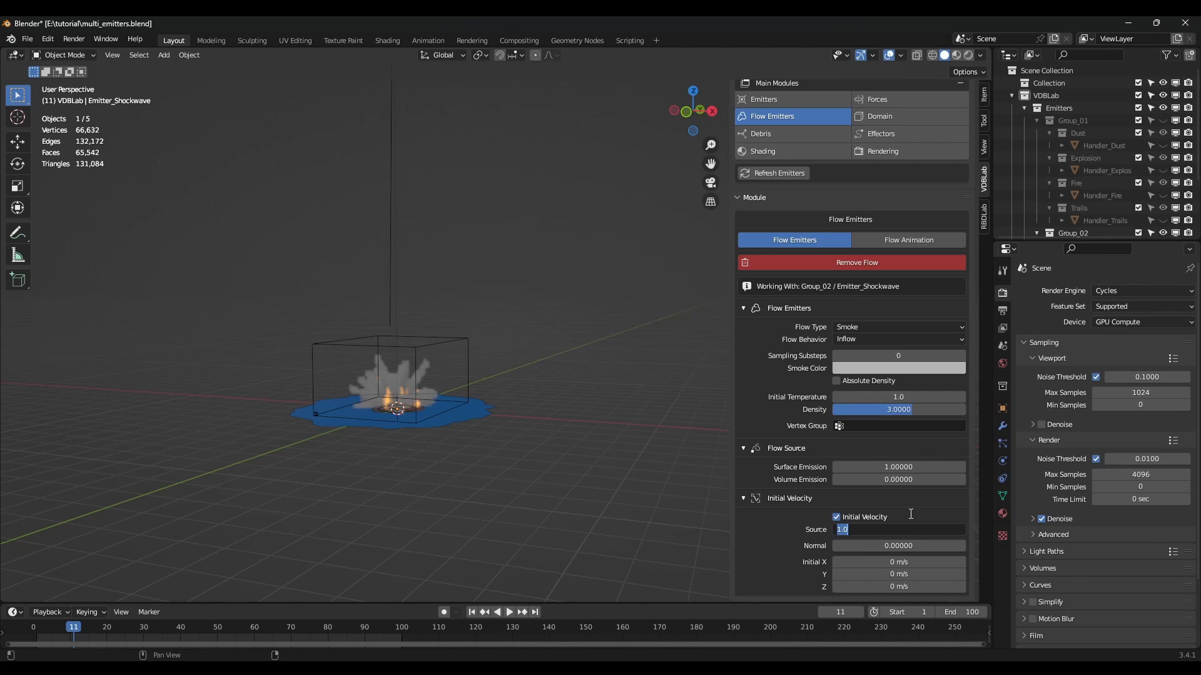
type("0")
key("Return")
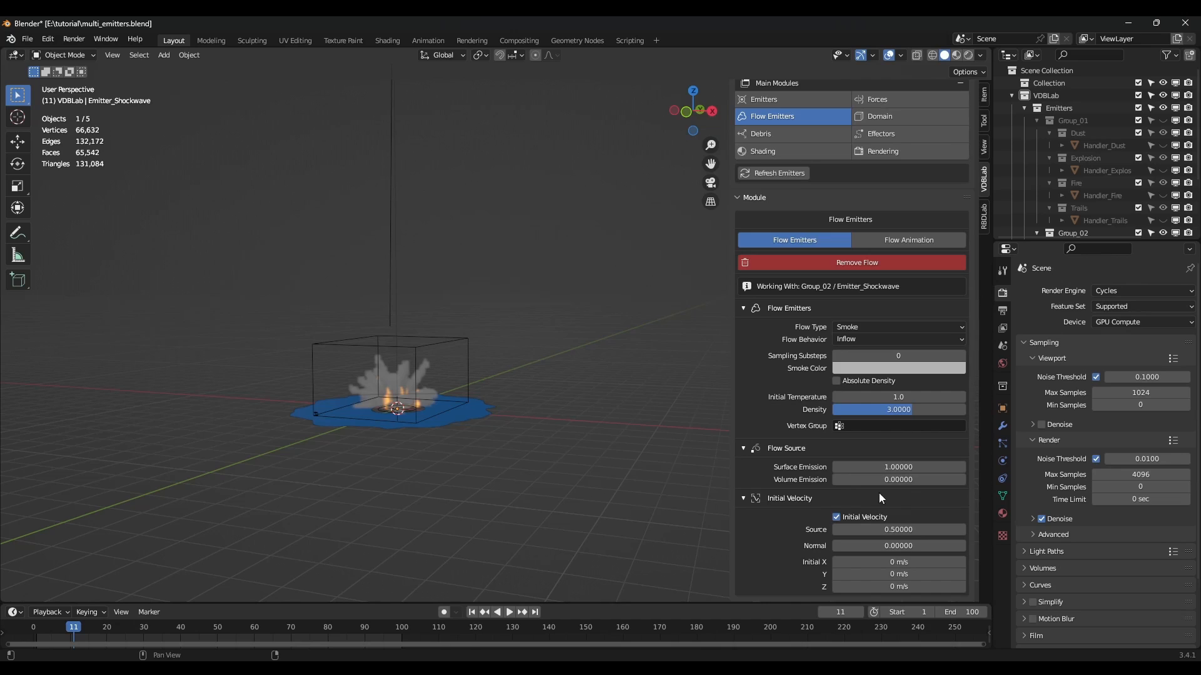
scroll(845, 470, "up", 6)
left_click(888, 280)
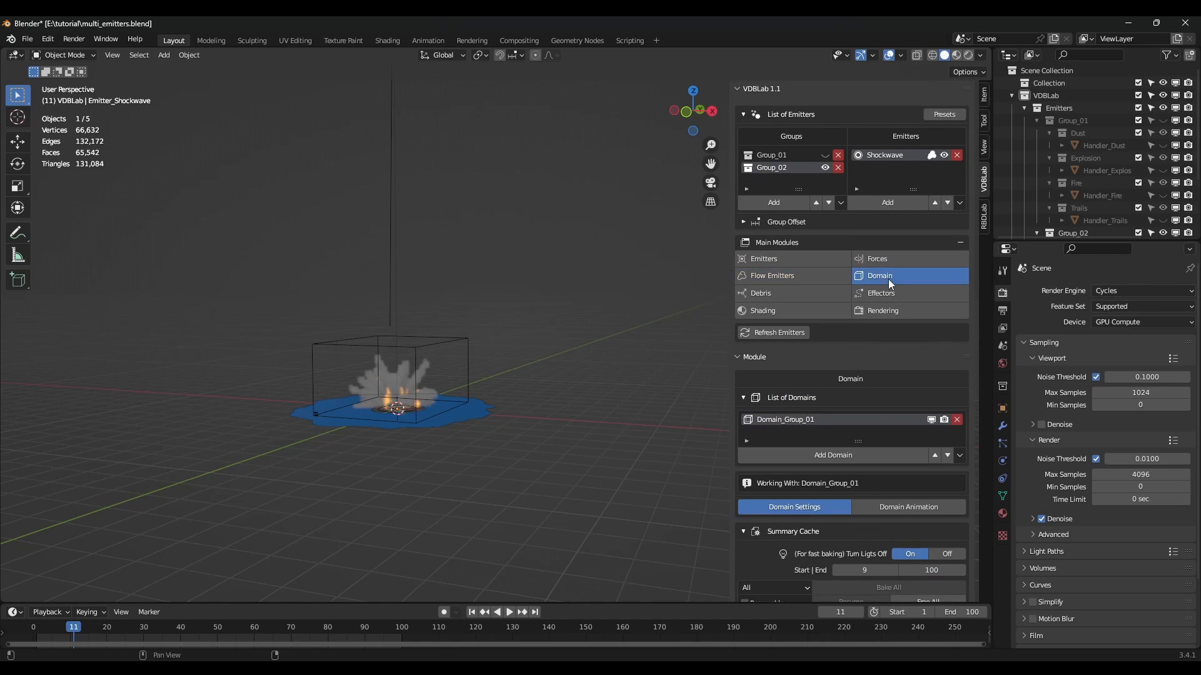
Add a new domain for Group_02 and play the simulation to check it.
scroll(813, 417, "down", 2)
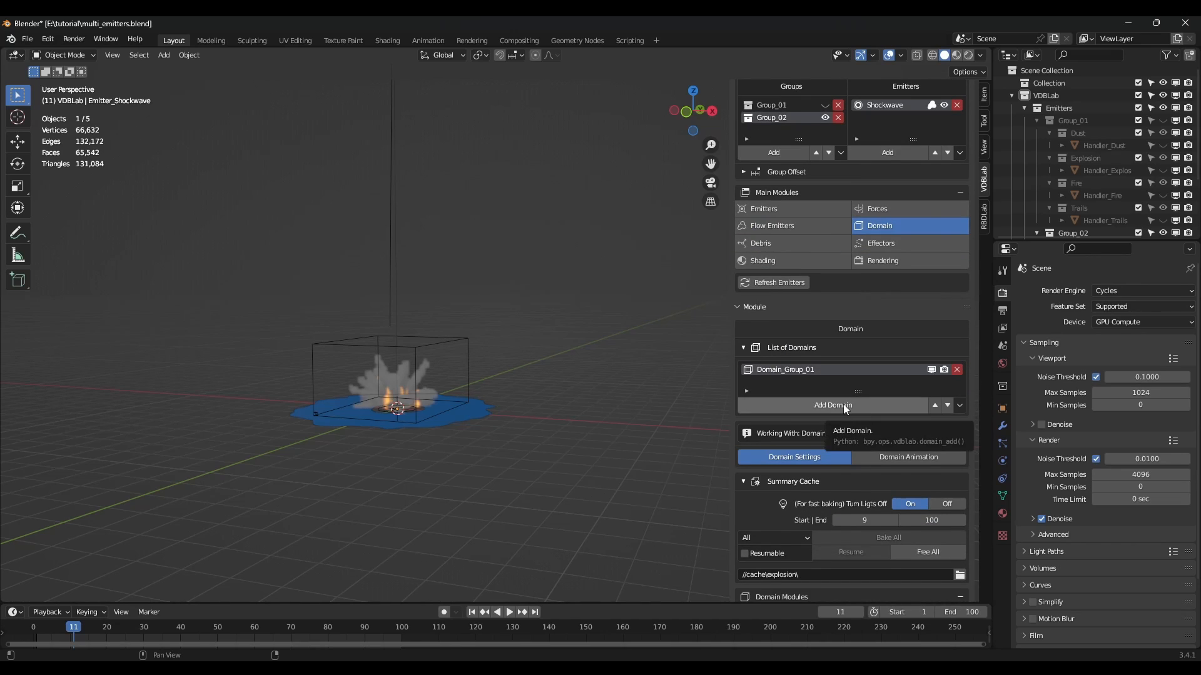
left_click(836, 405)
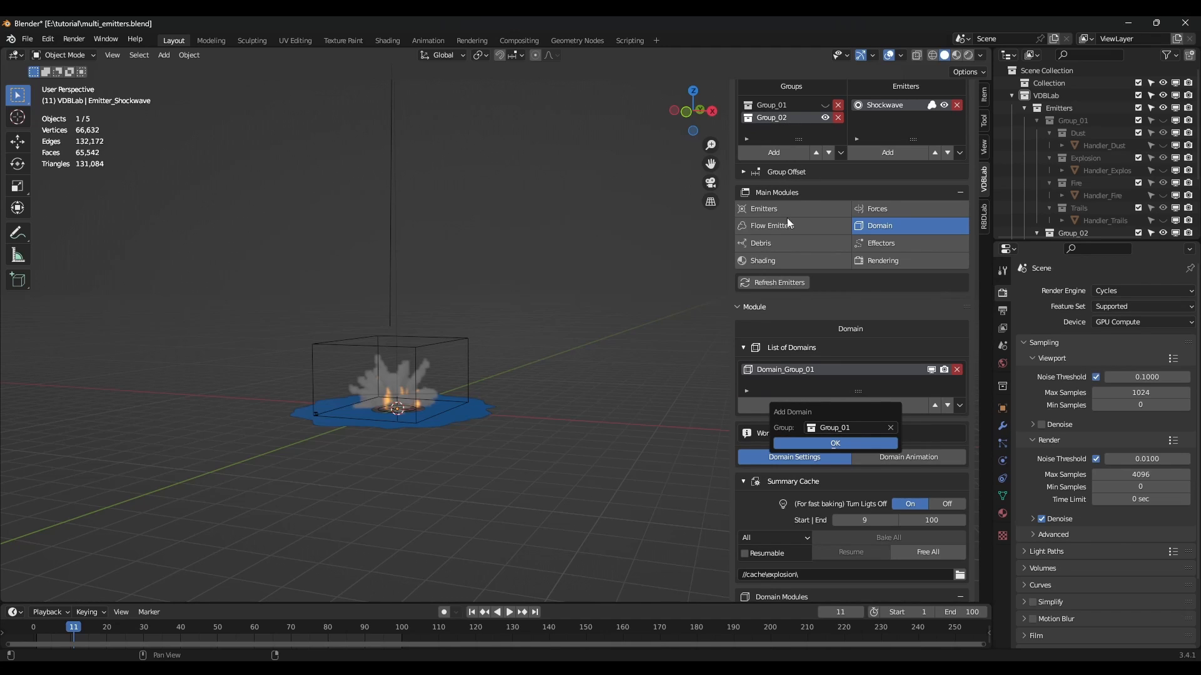
left_click(838, 429)
left_click(836, 470)
left_click(837, 443)
middle_click_drag(486, 407, 458, 398)
key("space")
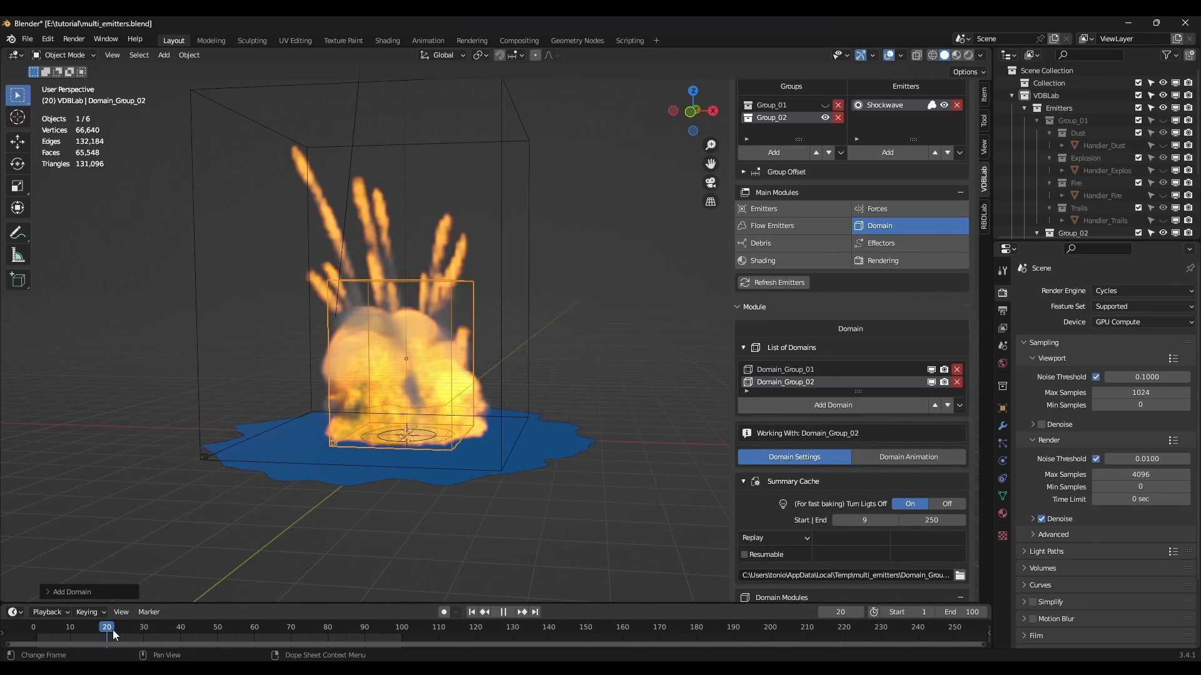
key("space")
left_click(95, 632)
mouse_move(456, 452)
middle_mouse_down()
mouse_move(424, 454)
mouse_move(469, 469)
middle_mouse_up()
scroll(431, 460, "down", 2)
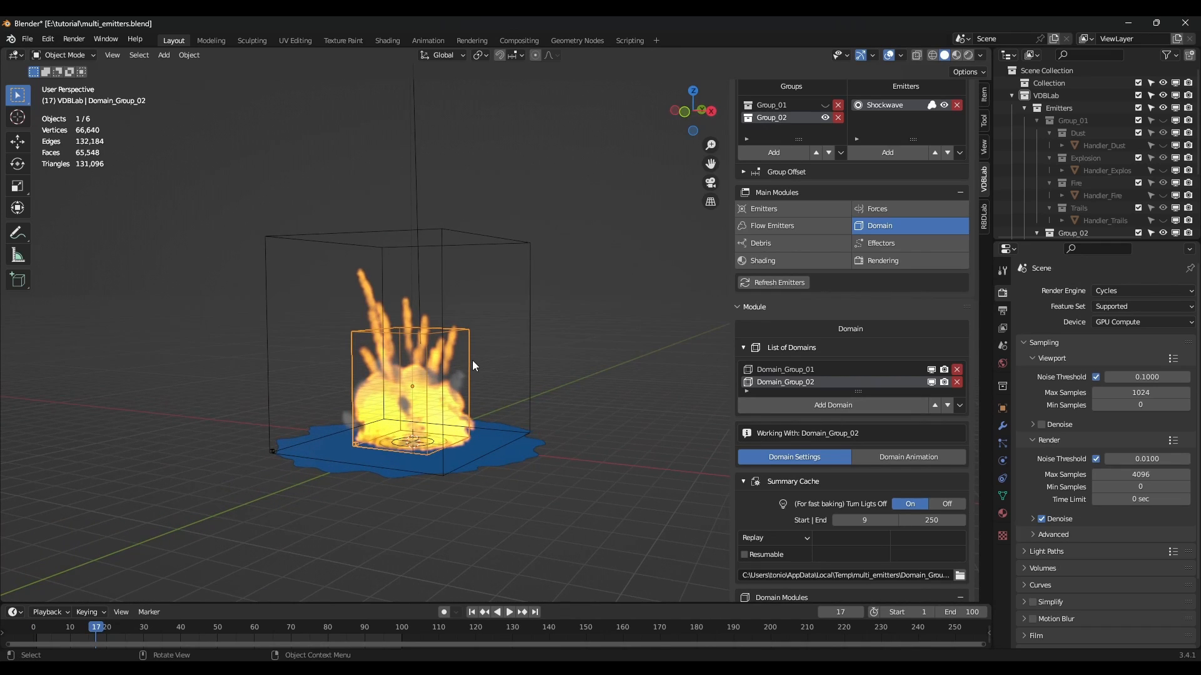
In Edit Mode, move the domain's top vertices down along Z to flatten it.
key("Tab")
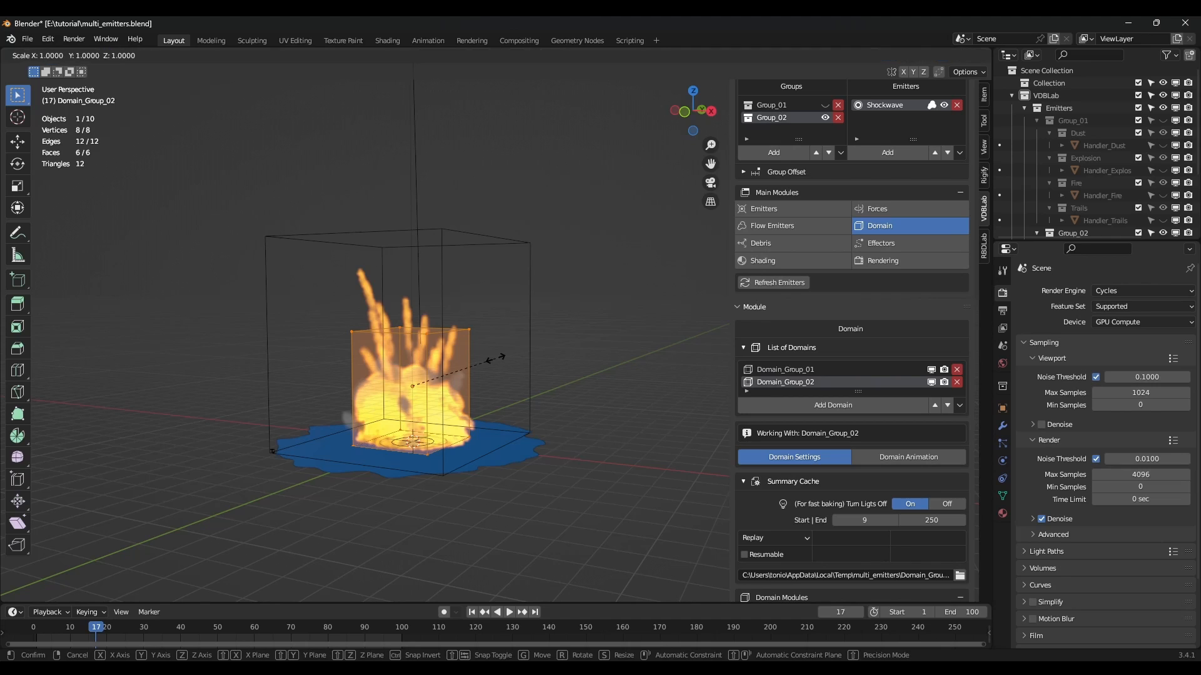
left_click_drag(306, 286, 497, 342)
key("g")
key("z")
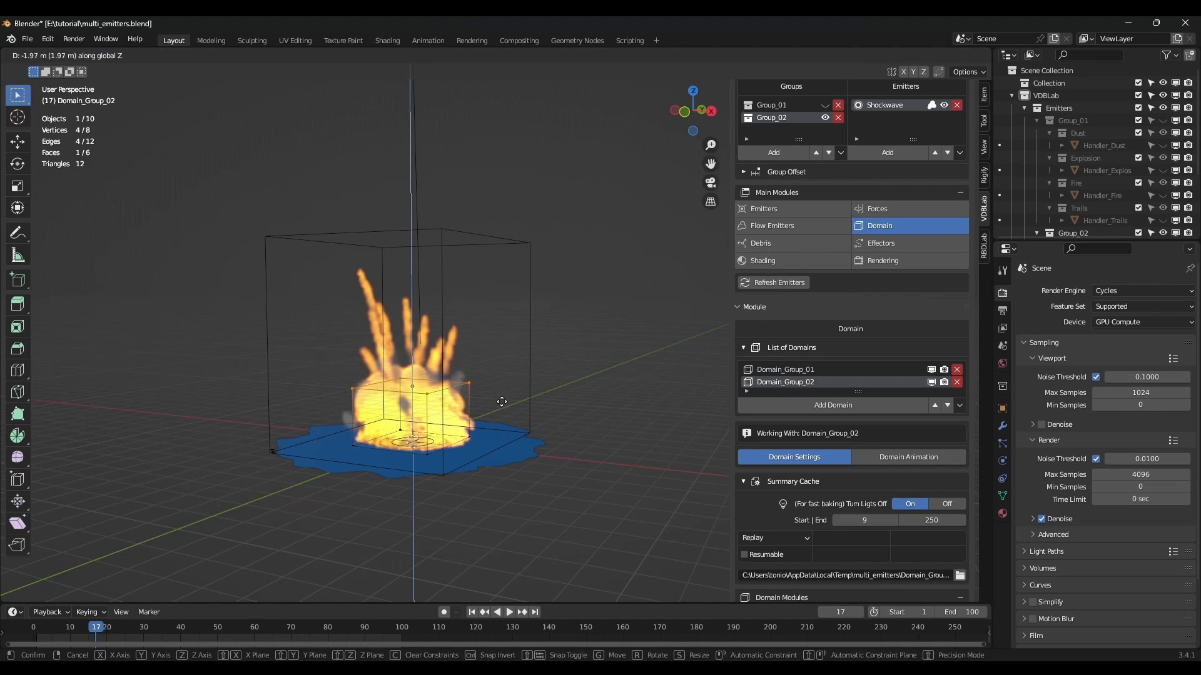
left_click(500, 425)
middle_click_drag(480, 432, 508, 422)
scroll(501, 422, "up", 3)
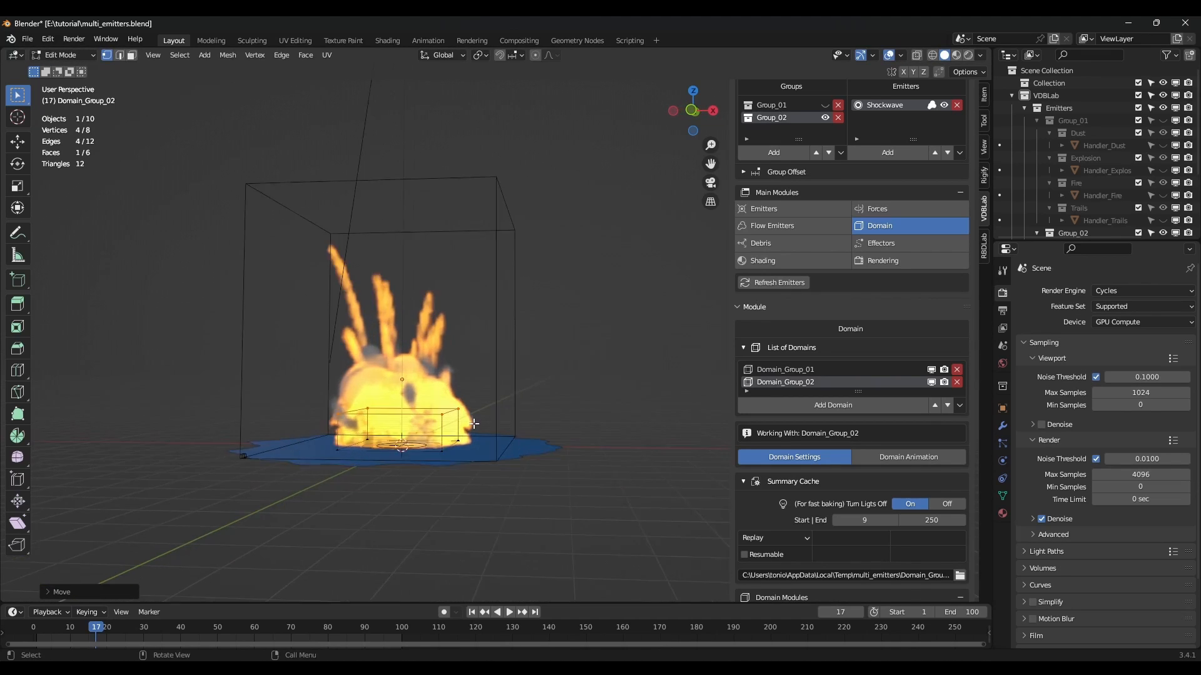
scroll(466, 425, "down", 1)
Scale the whole flattened domain up to surround the shockwave ring.
key("a")
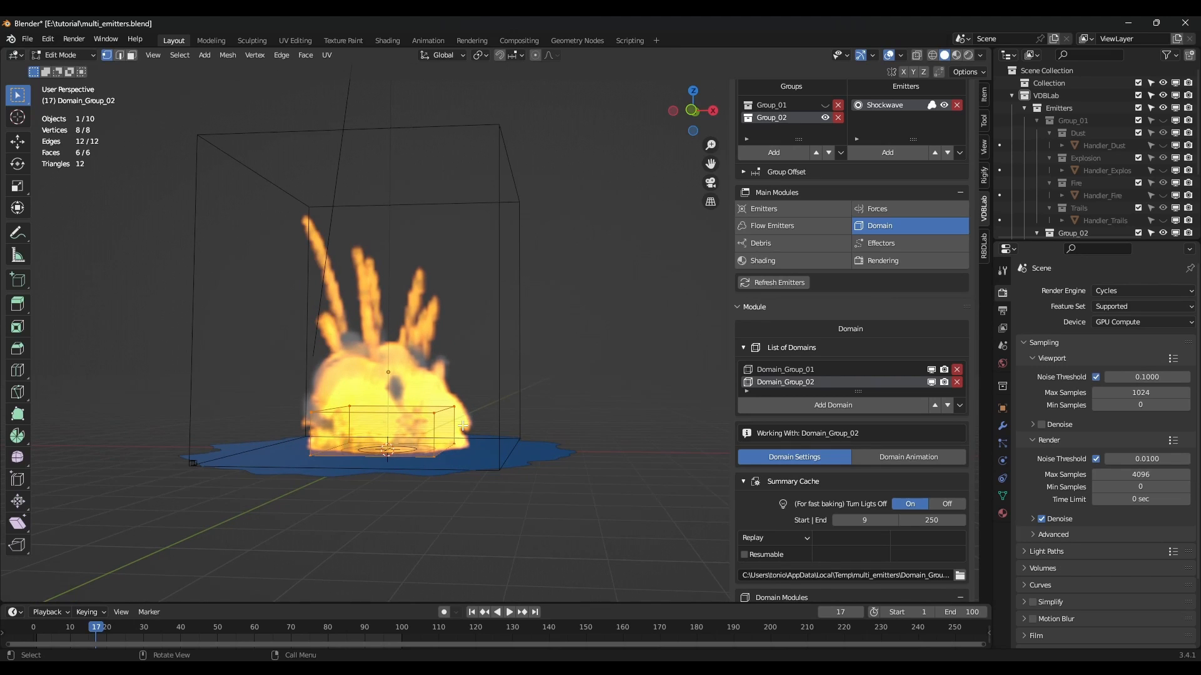
key("s")
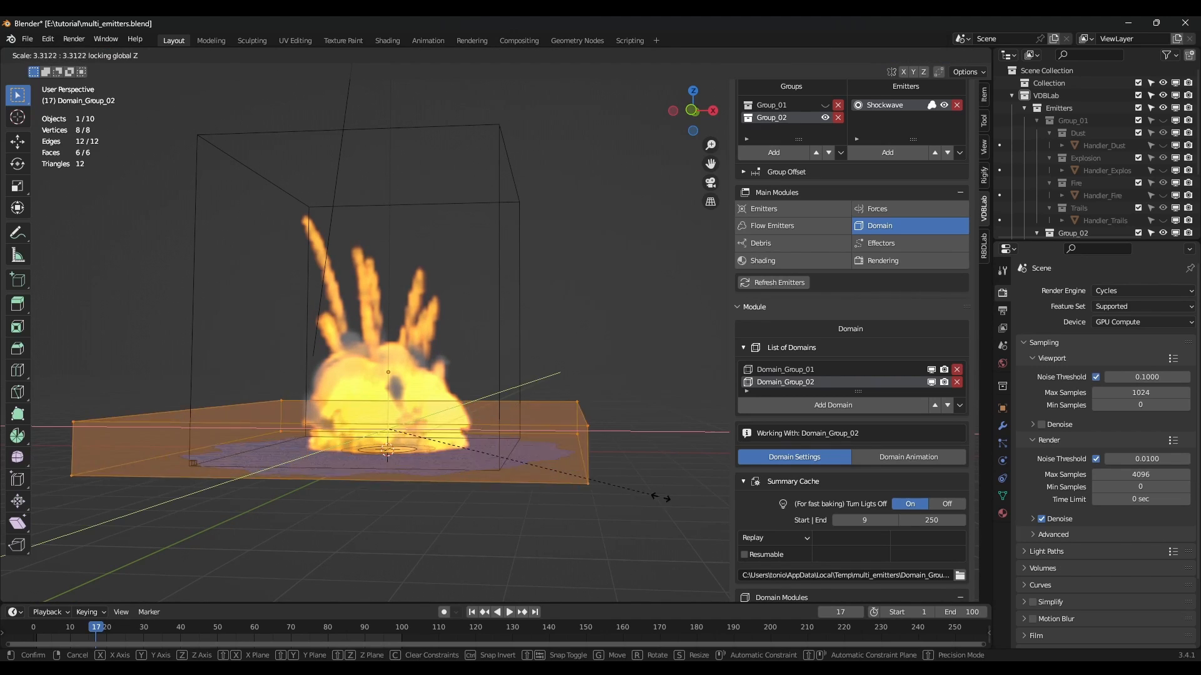
left_click(593, 448)
scroll(593, 448, "down", 4)
middle_click_drag(593, 448, 523, 421)
key("Tab")
scroll(789, 399, "up", 2)
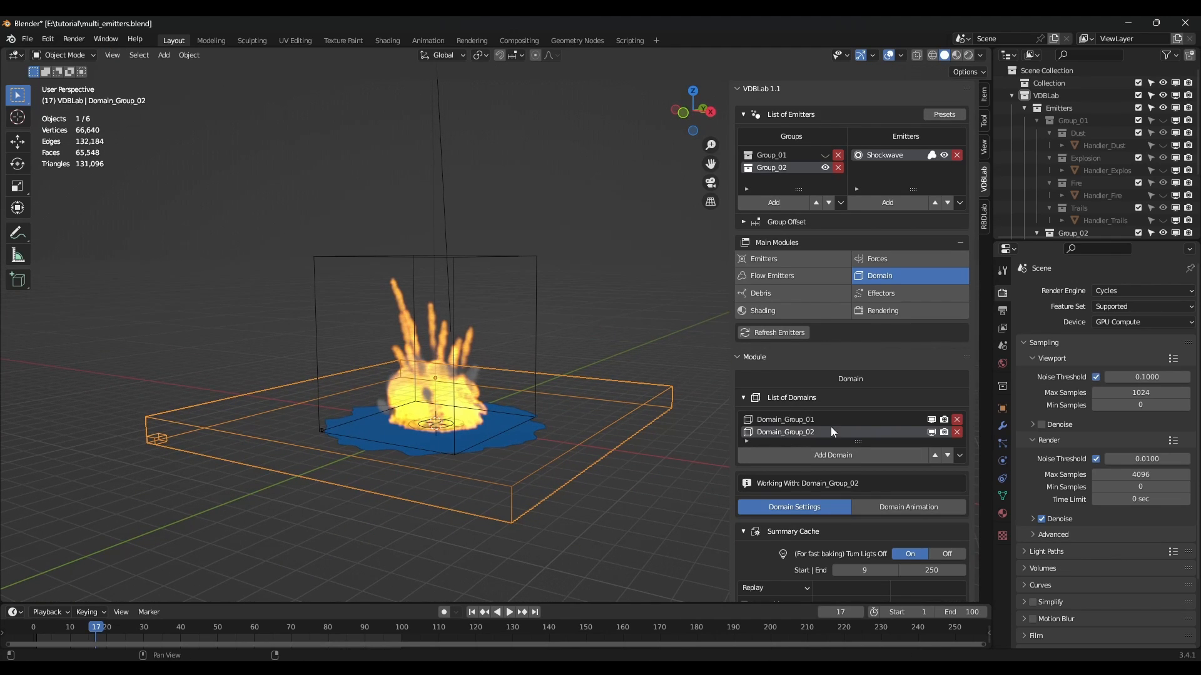
Set Domain_Group_02's cache end frame to 10 and the cache mode to All.
scroll(861, 437, "down", 5)
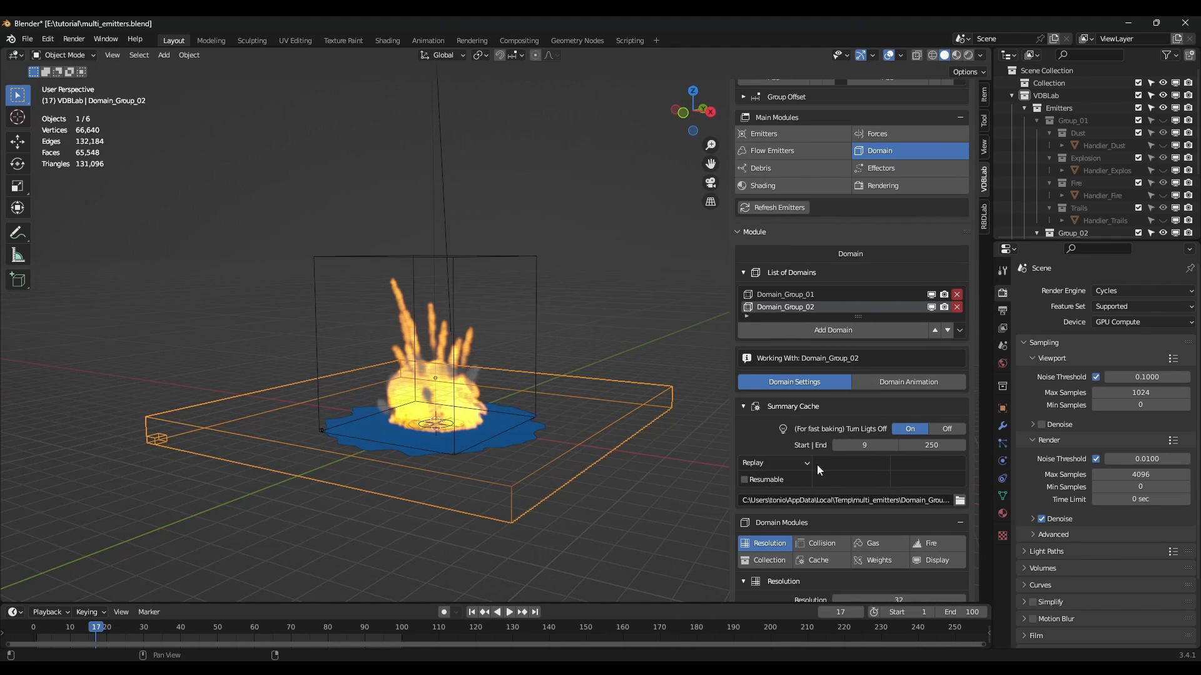
left_click(935, 445)
type("10")
key("Return")
left_click(775, 464)
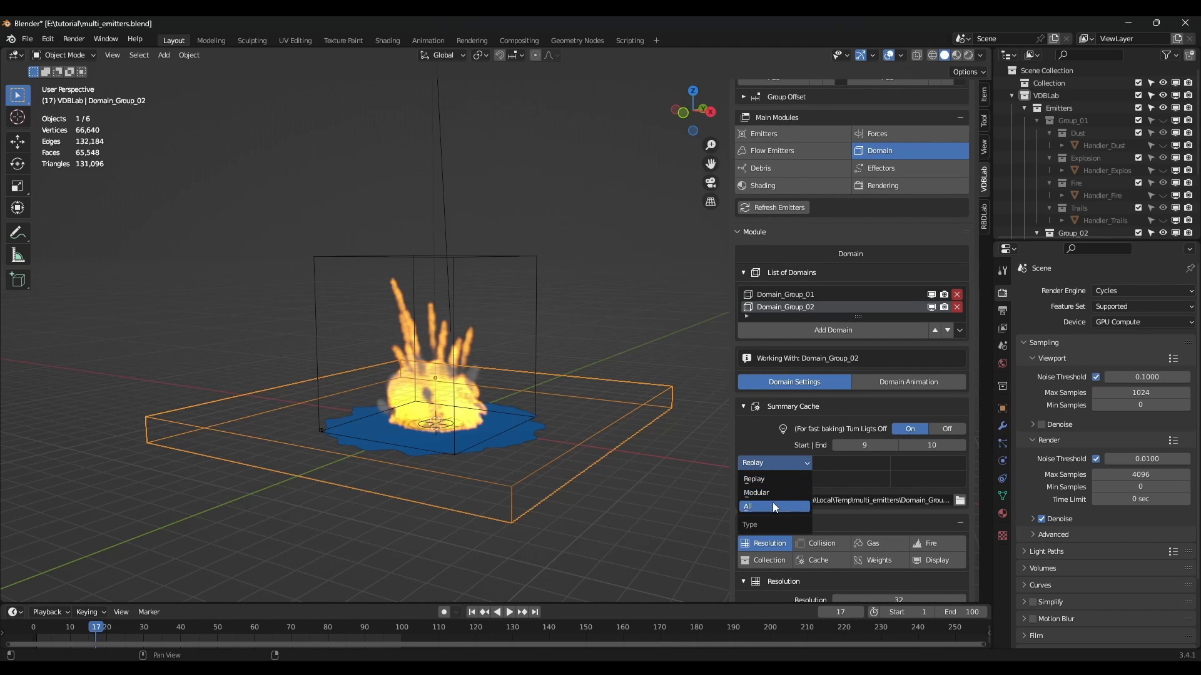
left_click(771, 506)
Create a 'shockwave' folder in E:\tutorial\cache and make it the cache directory.
scroll(814, 472, "down", 3)
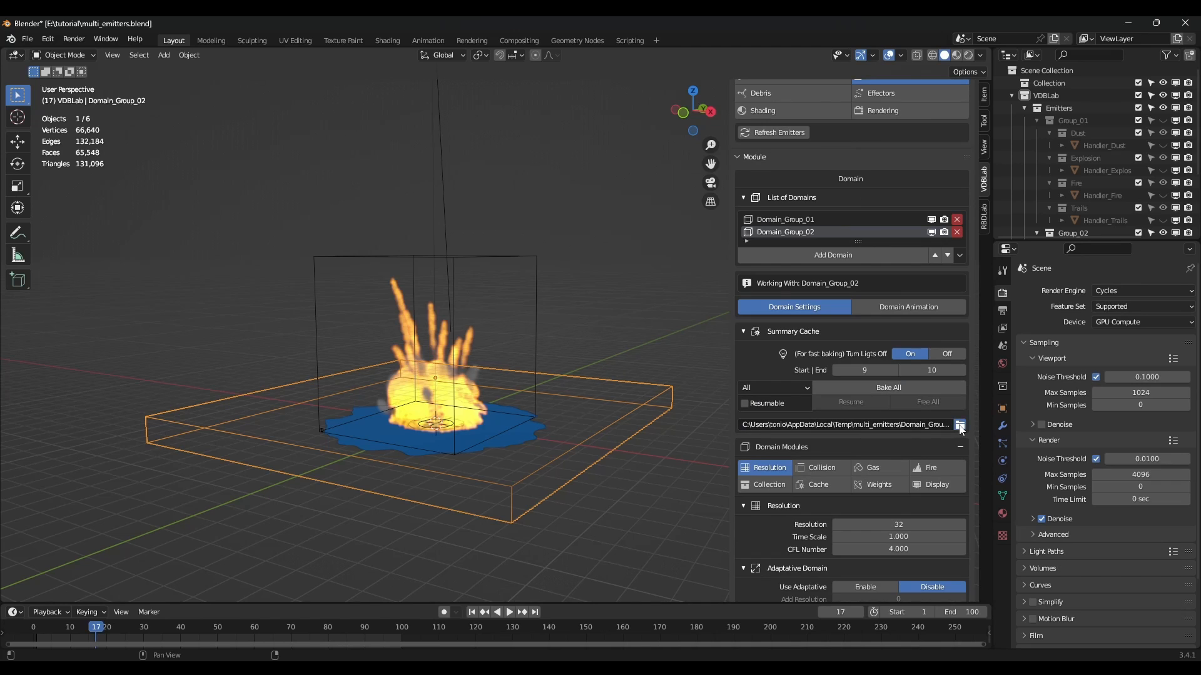
left_click(960, 426)
left_click(458, 161)
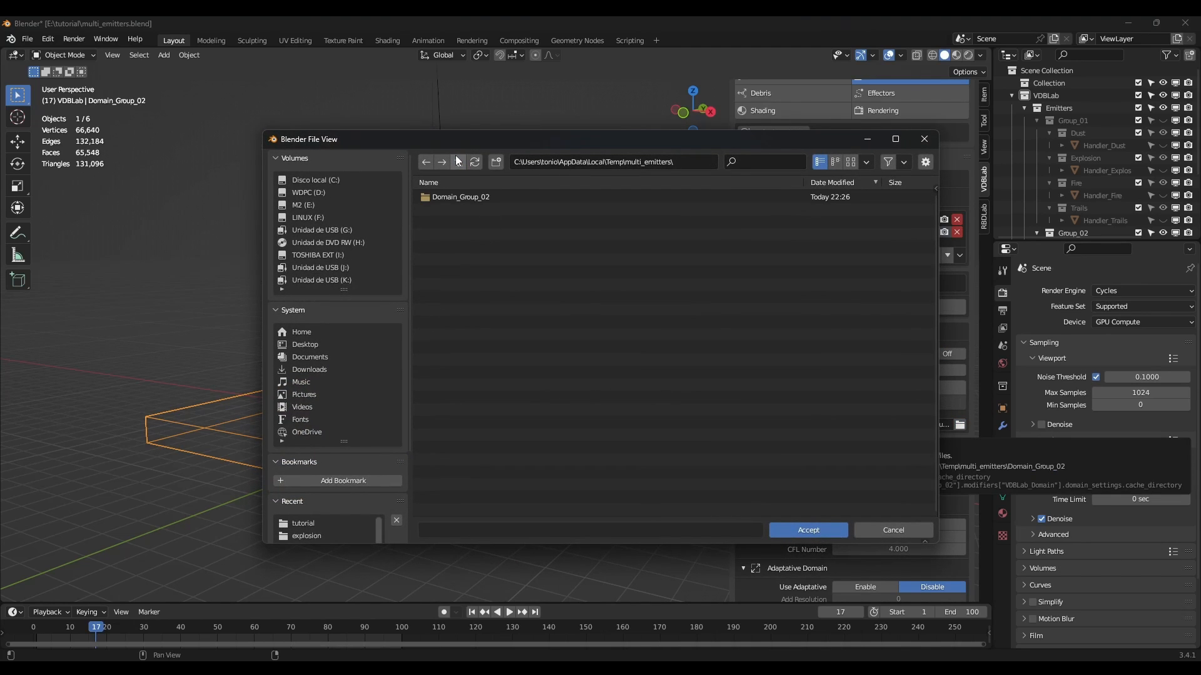
left_click(307, 523)
double_click(445, 197)
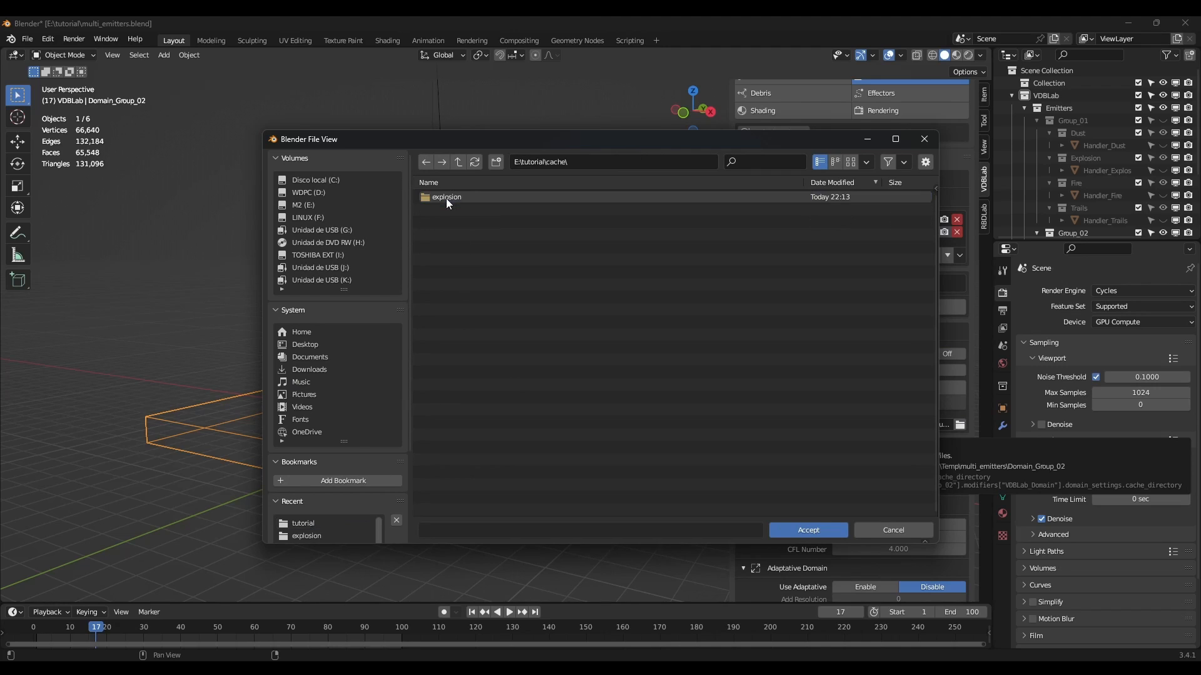
left_click(495, 162)
type("shockwave")
key("Return")
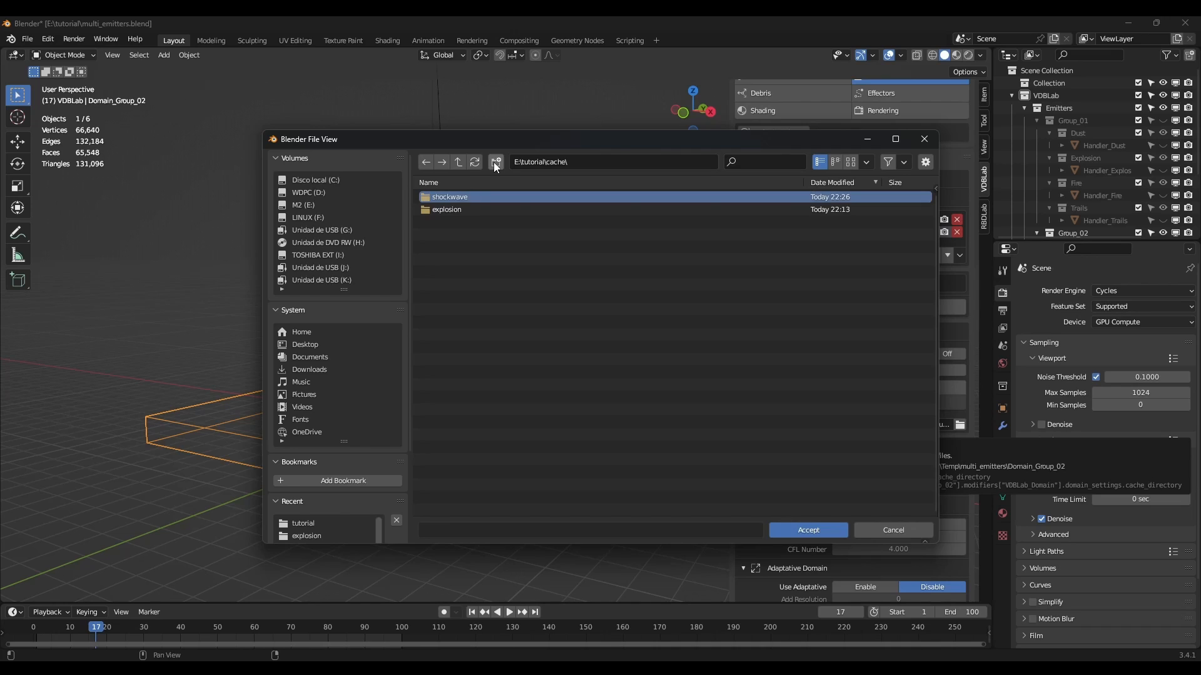
double_click(459, 197)
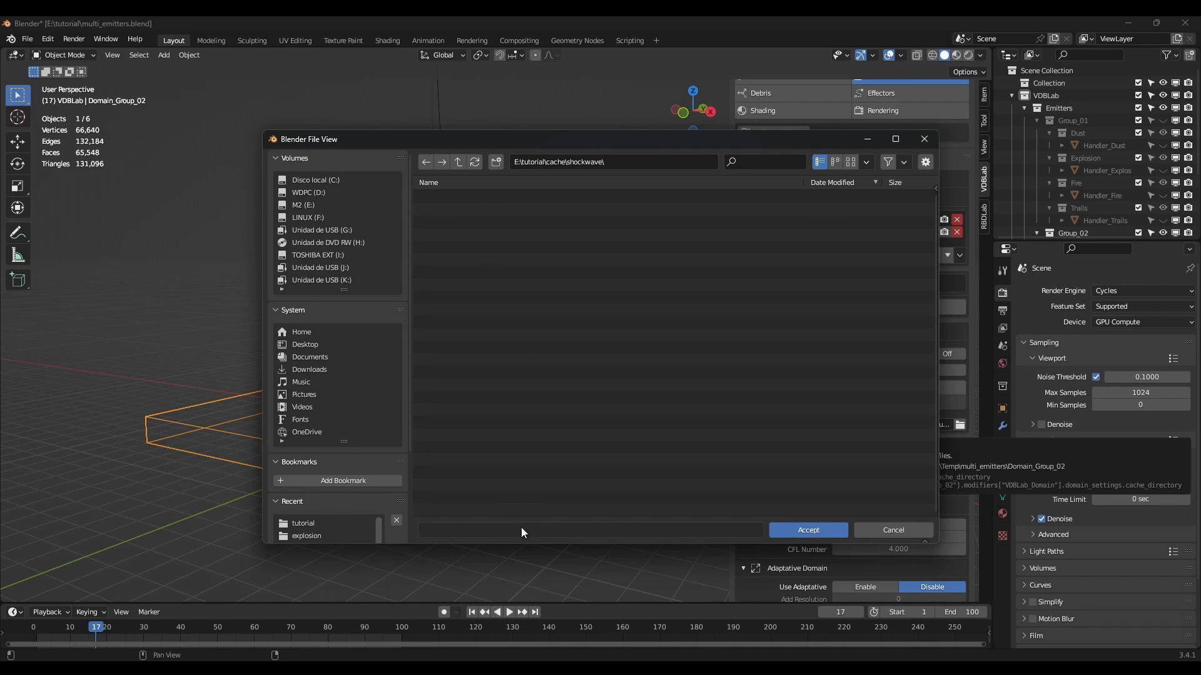
left_click(801, 531)
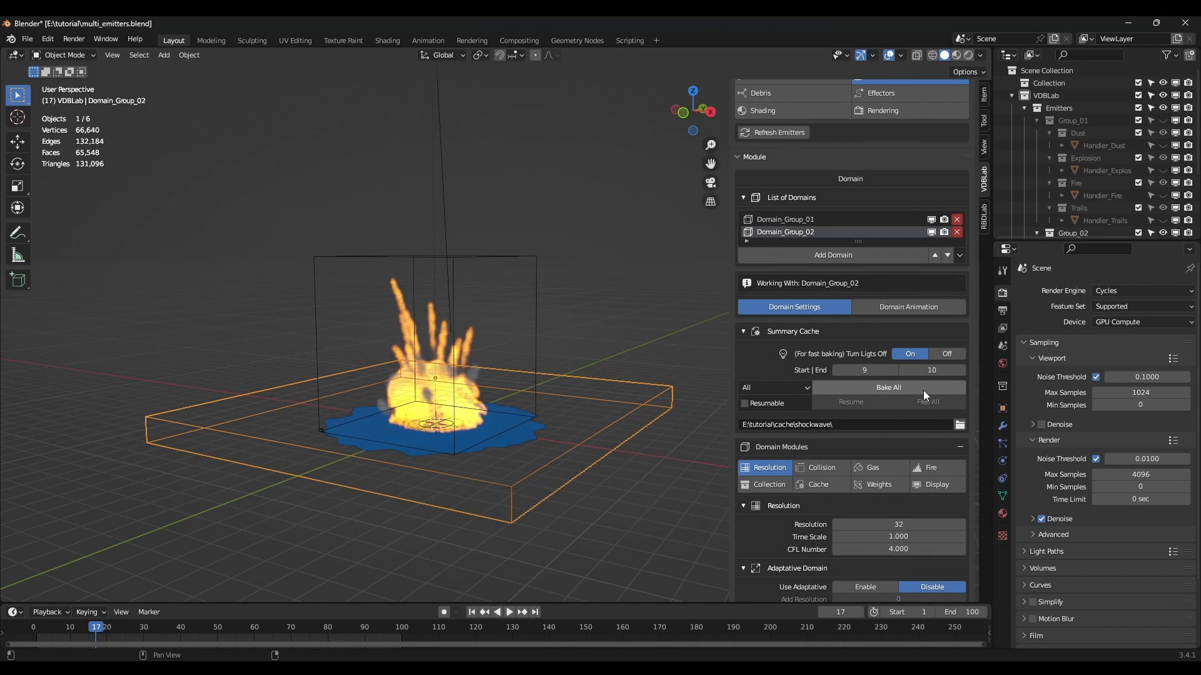
Set the domain resolution to 128 and enable the adaptive domain with threshold 0.0001.
scroll(907, 400, "down", 4)
left_click(905, 425)
type("128")
key("Return")
scroll(905, 425, "down", 1)
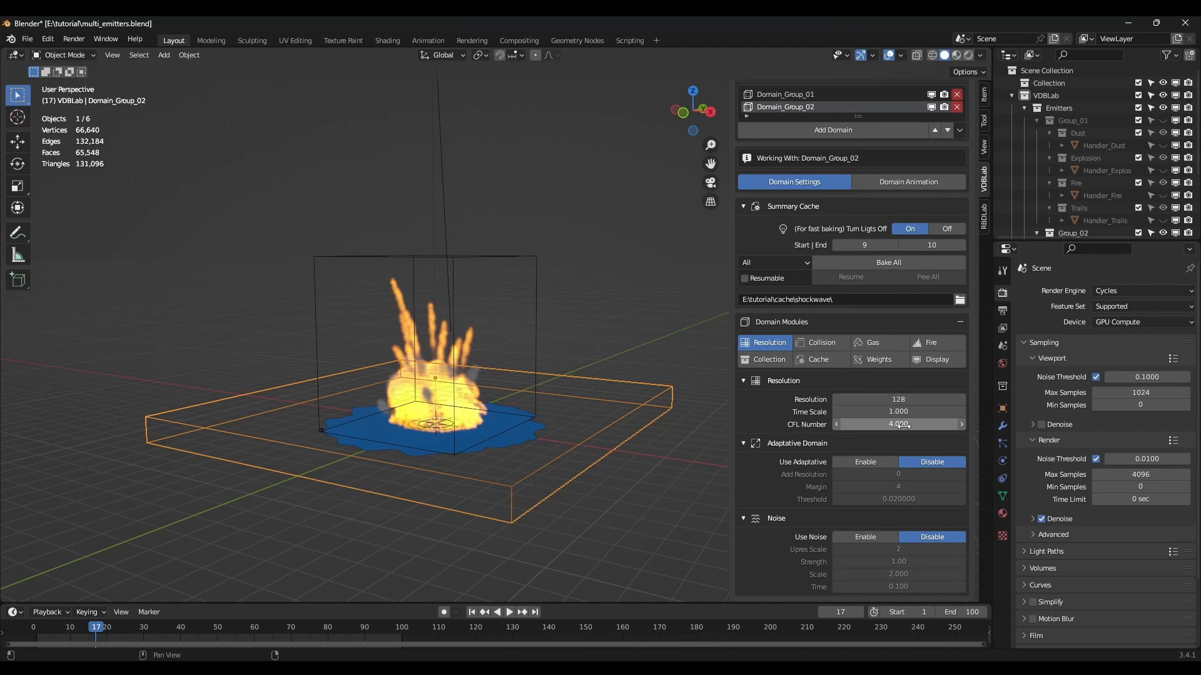
left_click(884, 466)
left_click(905, 499)
type("0.000")
type("1")
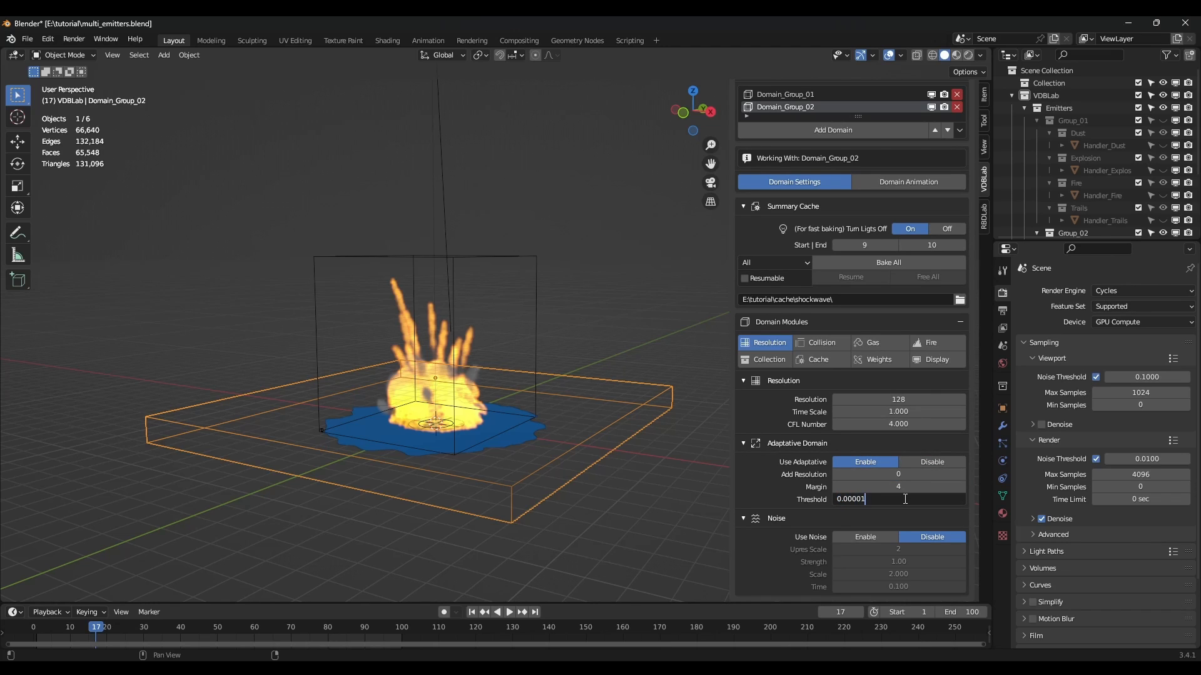
key("Return")
In the gas settings, set buoyancy density and heat to 0 and vorticity to 0.1.
scroll(905, 494, "up", 1)
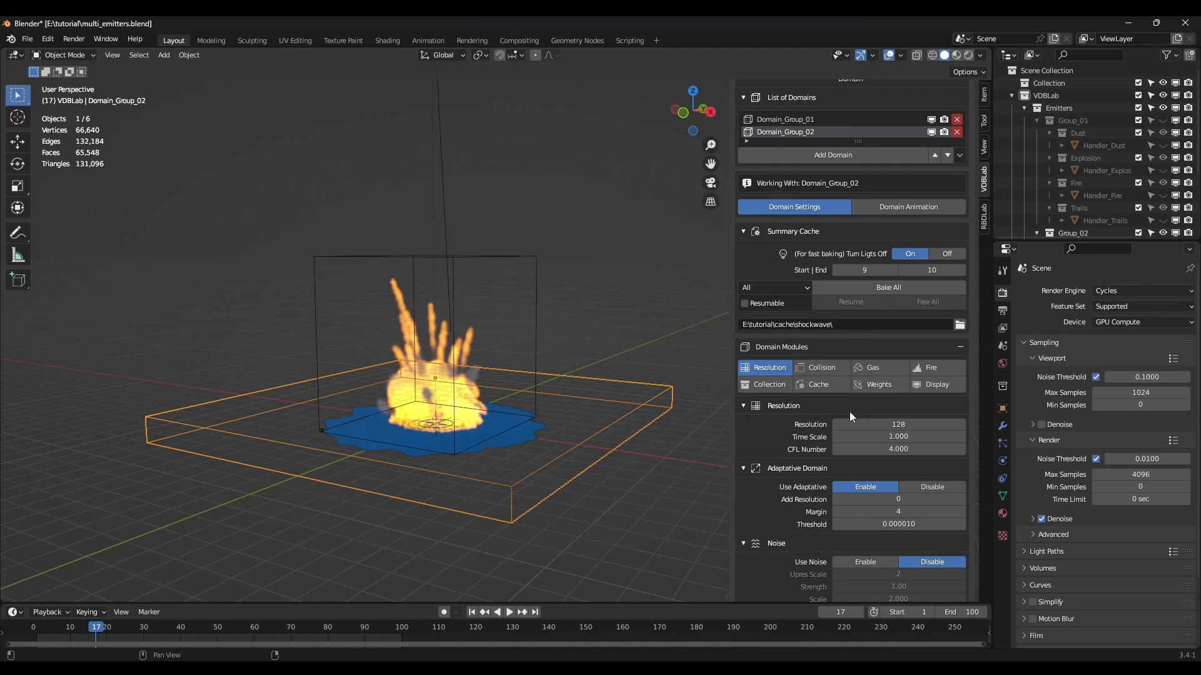
left_click(874, 368)
scroll(882, 381, "up", 3)
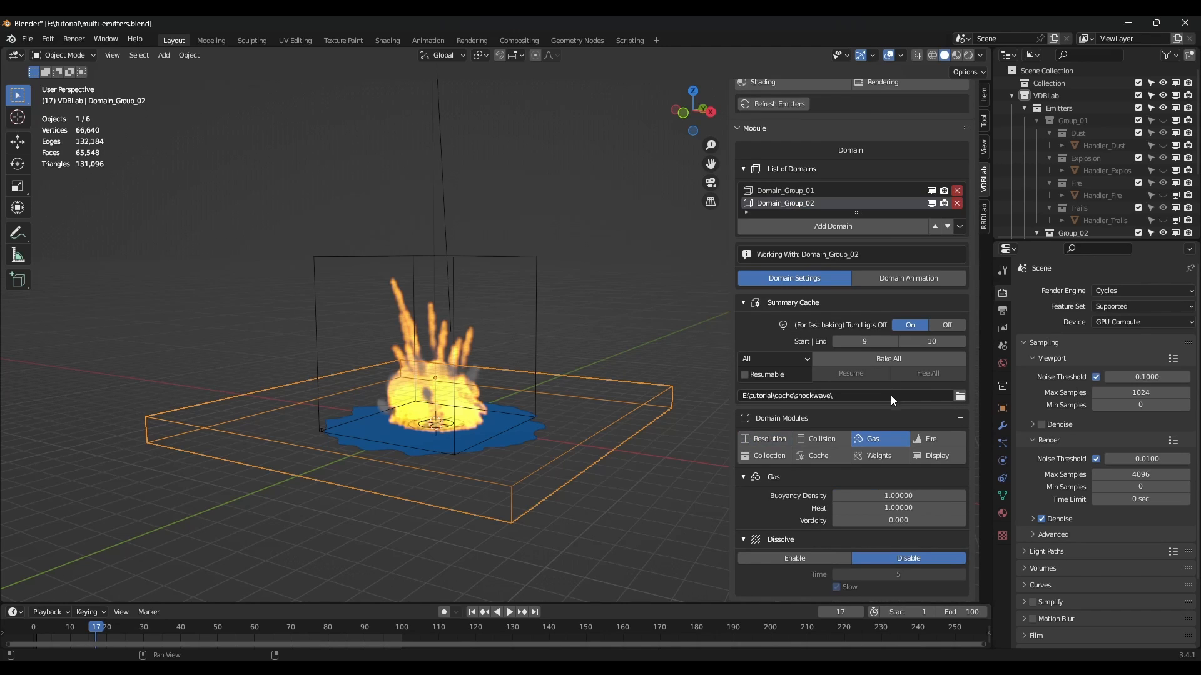
left_click_drag(897, 495, 927, 509)
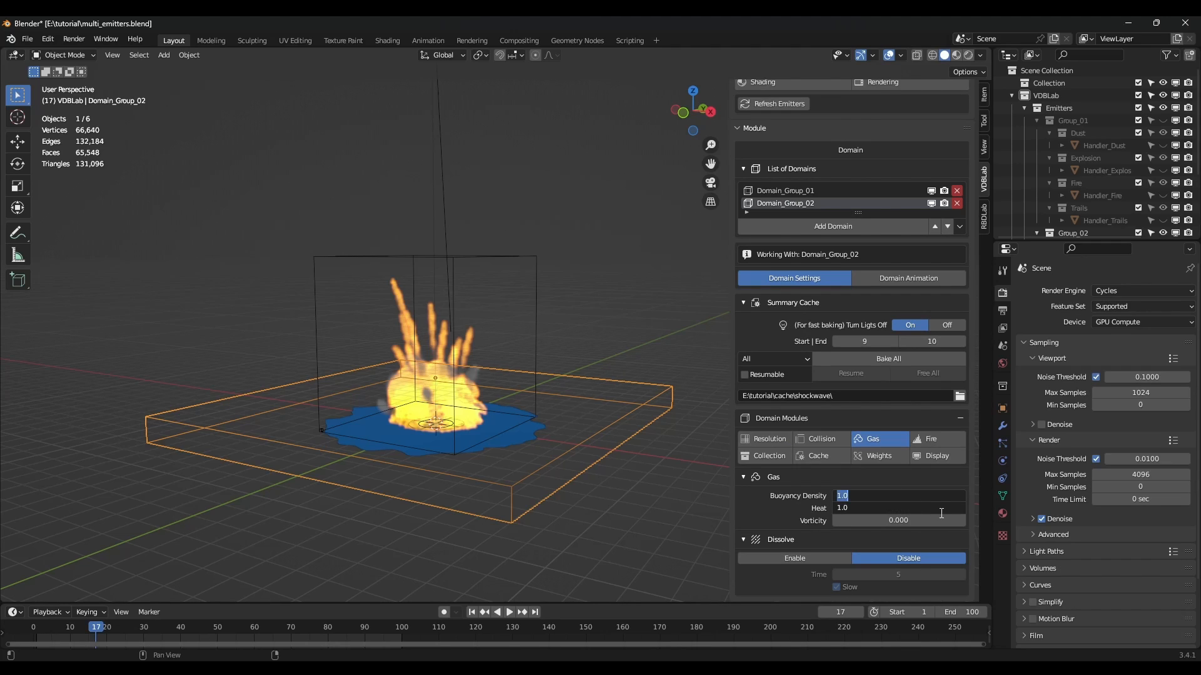
type("0")
key("Return")
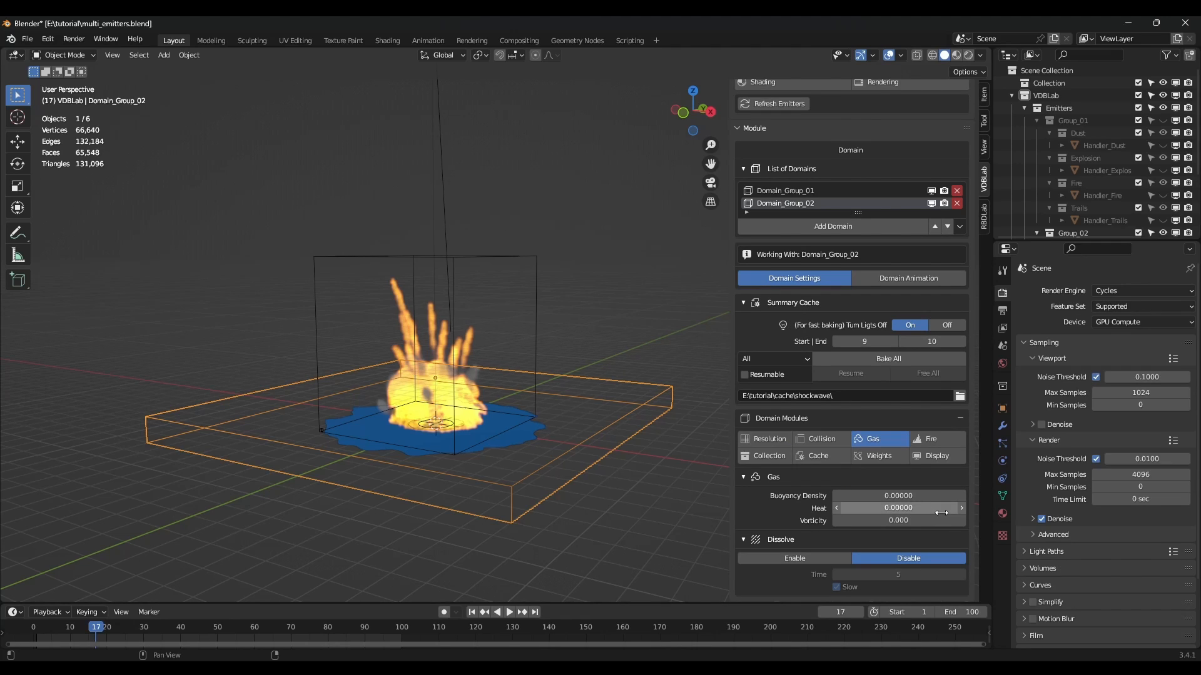
left_click(929, 522)
type("0.1")
key("Return")
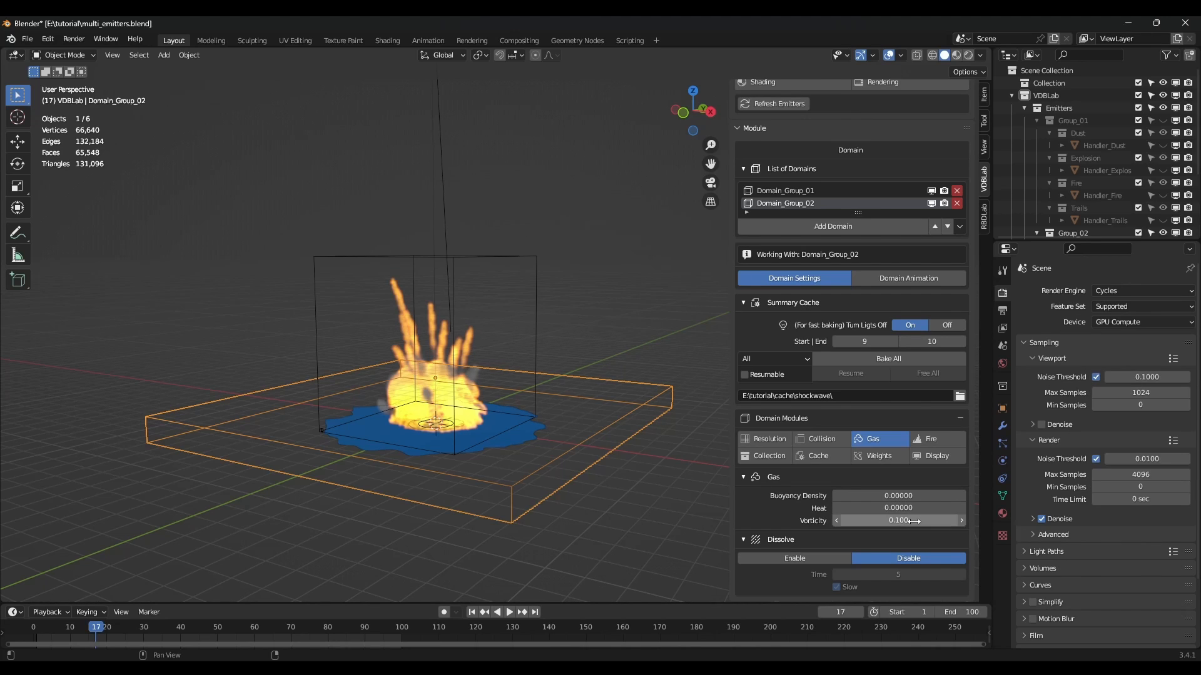
left_click(768, 438)
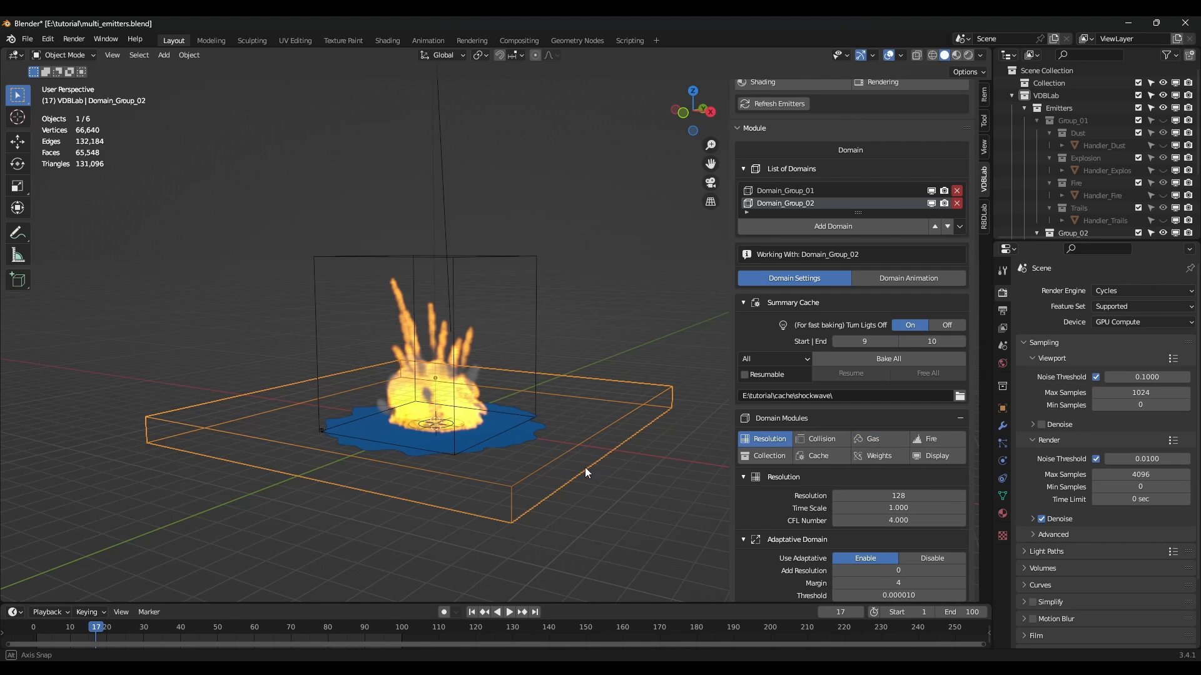
middle_click_drag(584, 467, 618, 457)
Raise the Shockwave emitter about 0.11 m along Z in front orthographic view.
scroll(562, 455, "up", 4)
scroll(840, 246, "up", 4)
scroll(891, 182, "up", 4)
left_click(878, 128)
middle_click_drag(438, 463, 444, 464)
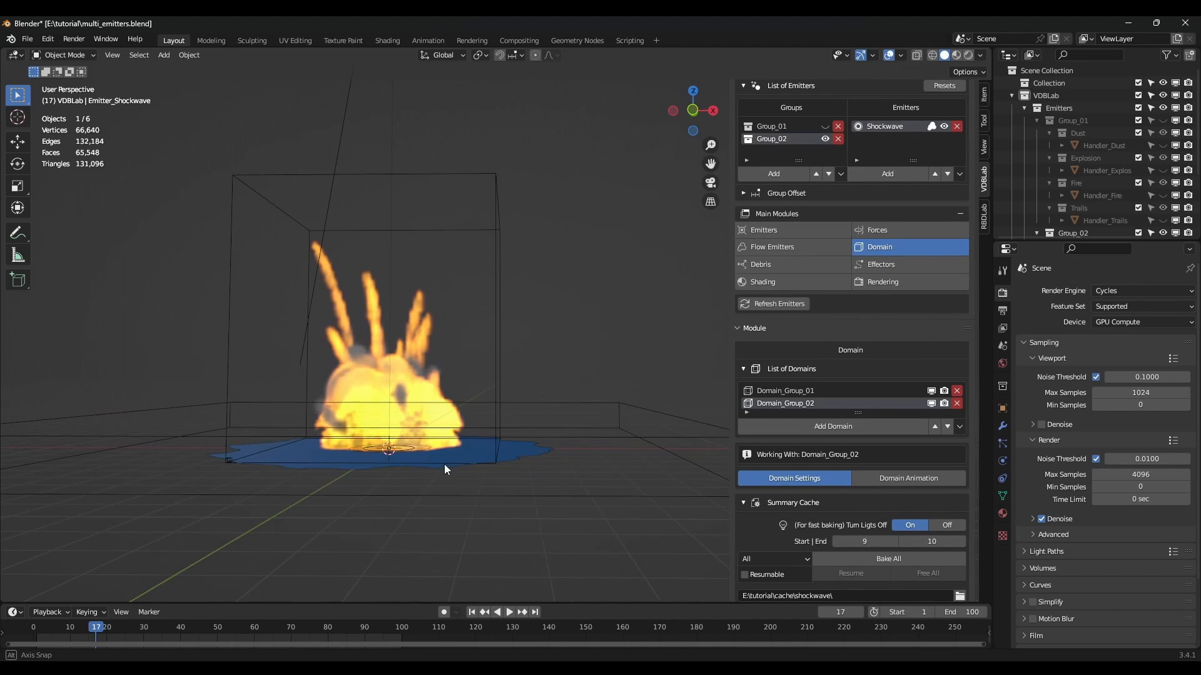
left_click(516, 453)
key("KP_1")
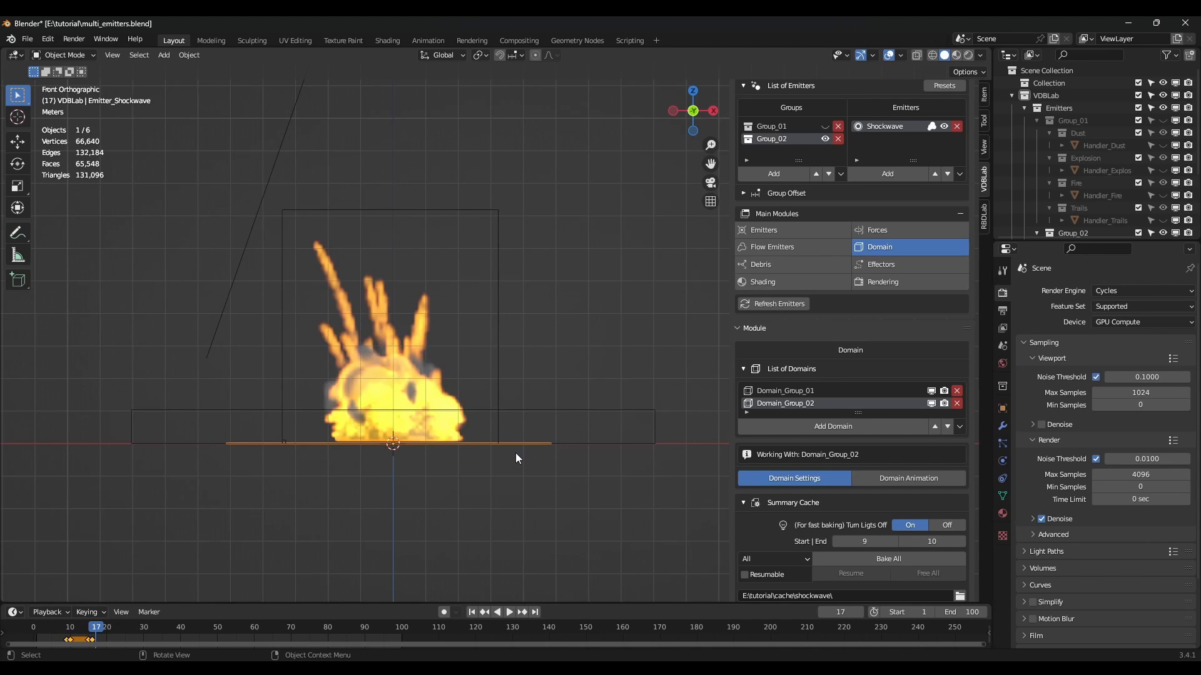
scroll(515, 452, "up", 7)
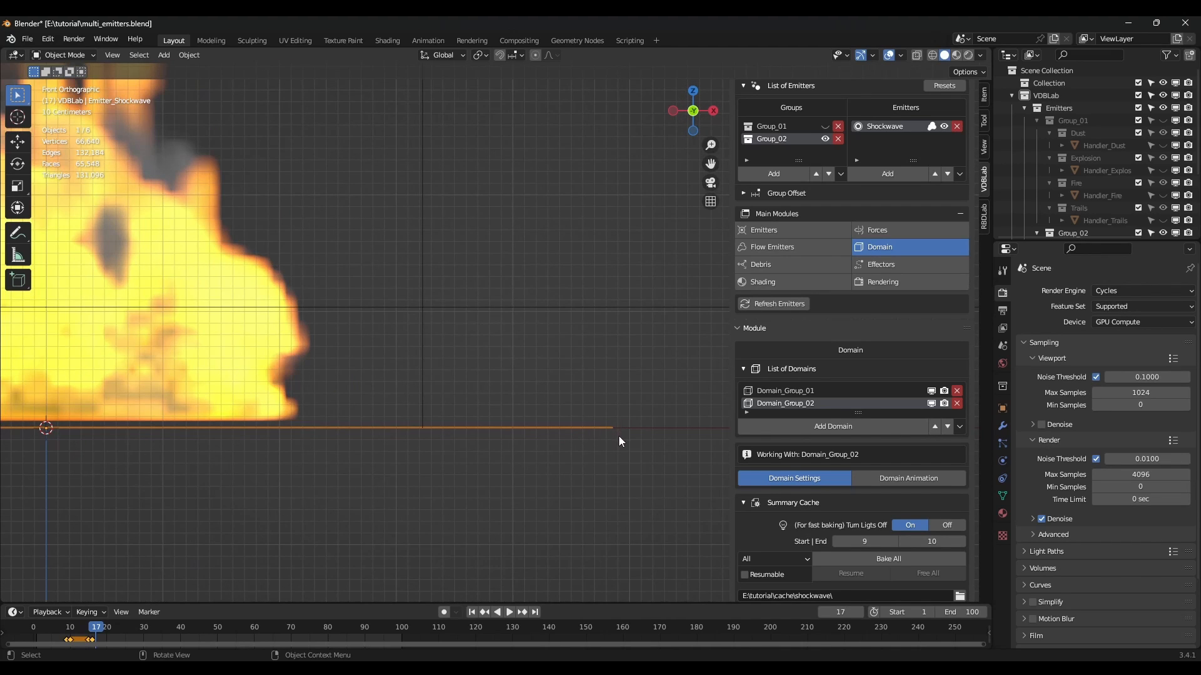
key("g")
key("z")
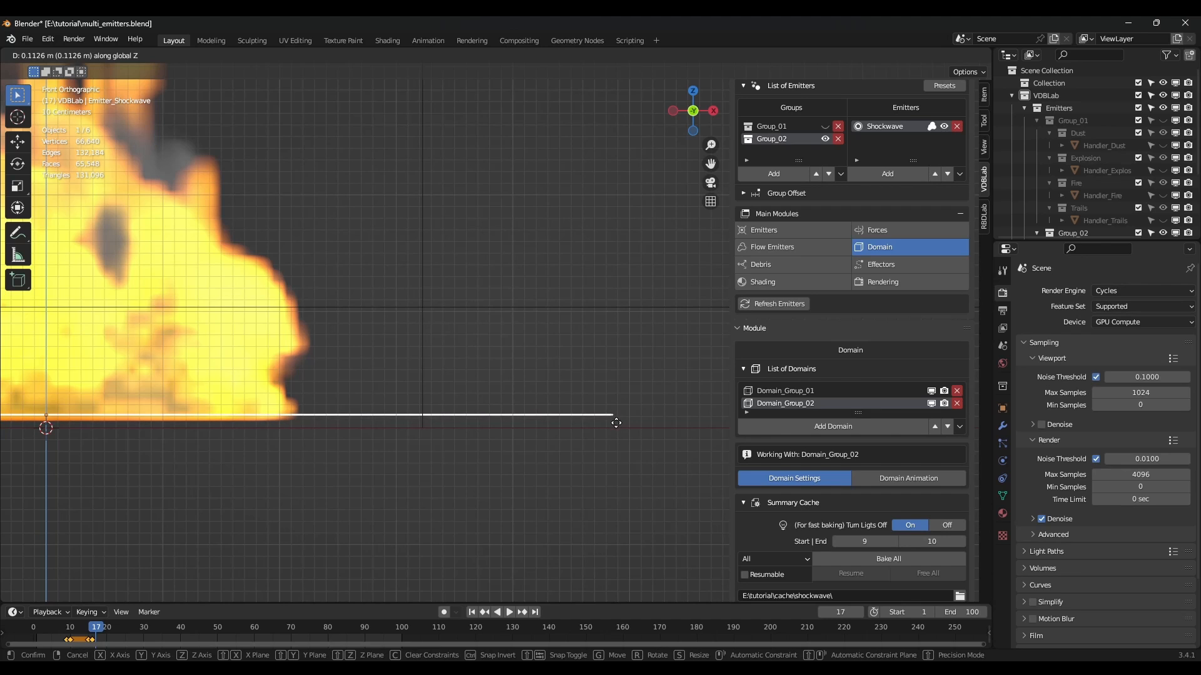
left_click(617, 423)
scroll(617, 423, "down", 5)
middle_click_drag(617, 422, 521, 414)
scroll(522, 414, "down", 6)
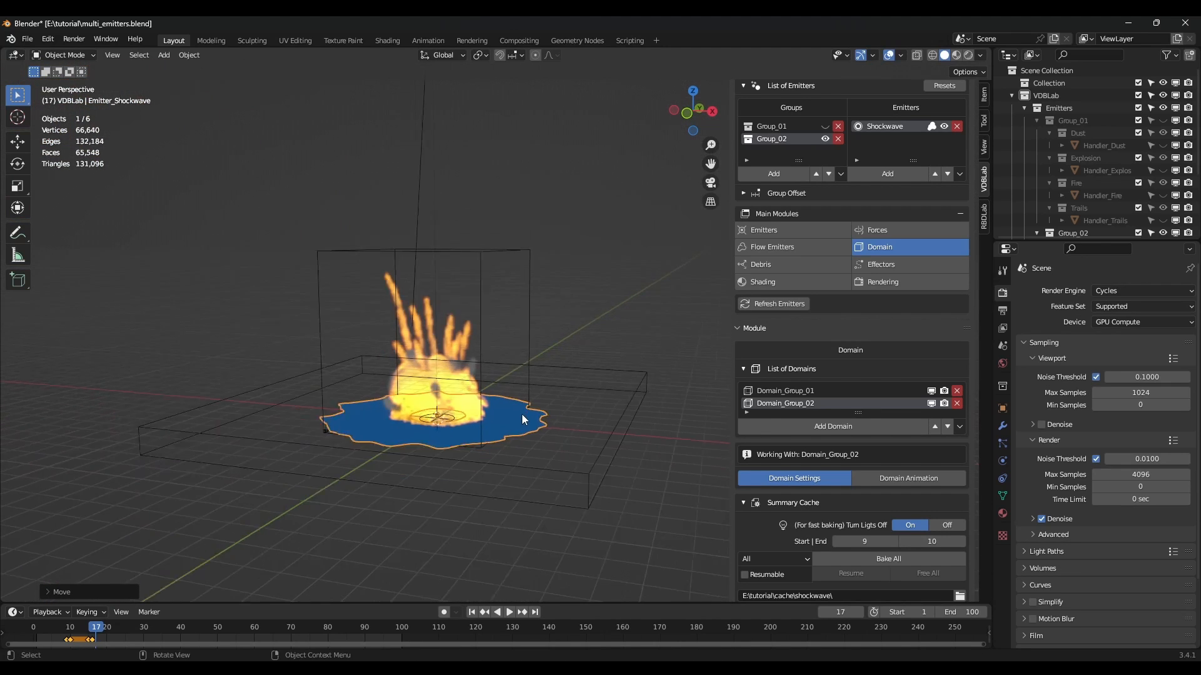
Select the Domain_Group_02 box and hide Group_02's emitters in the viewport.
left_click(556, 498)
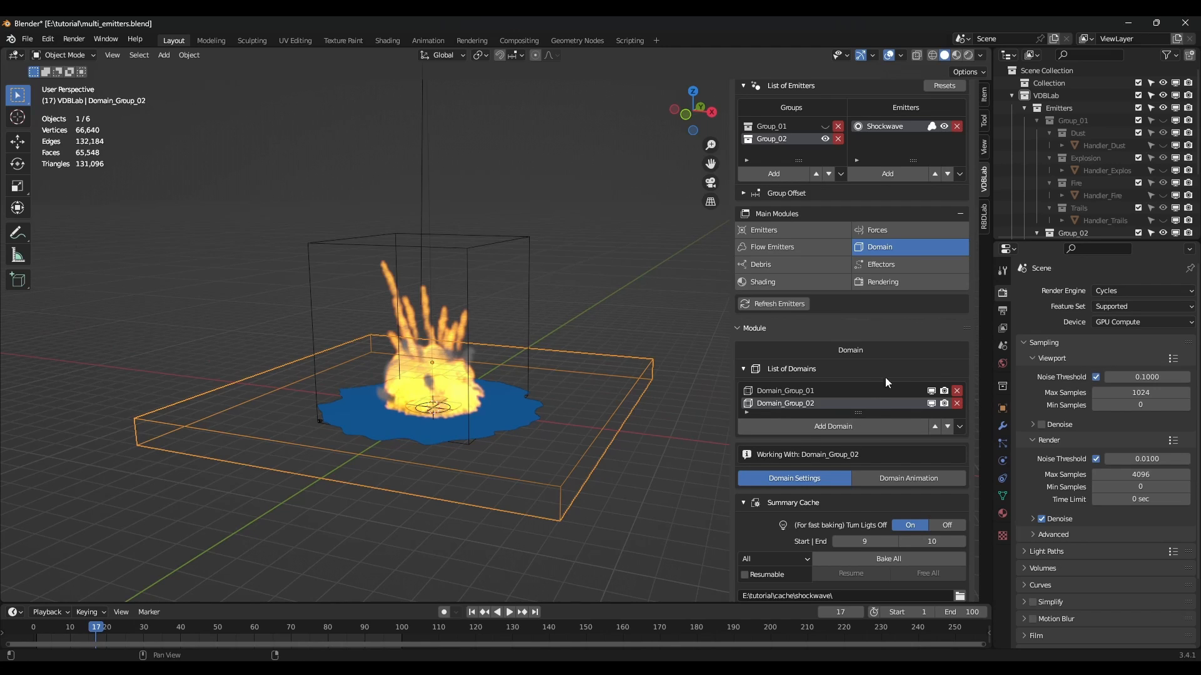
scroll(885, 378, "up", 1)
left_click(825, 167)
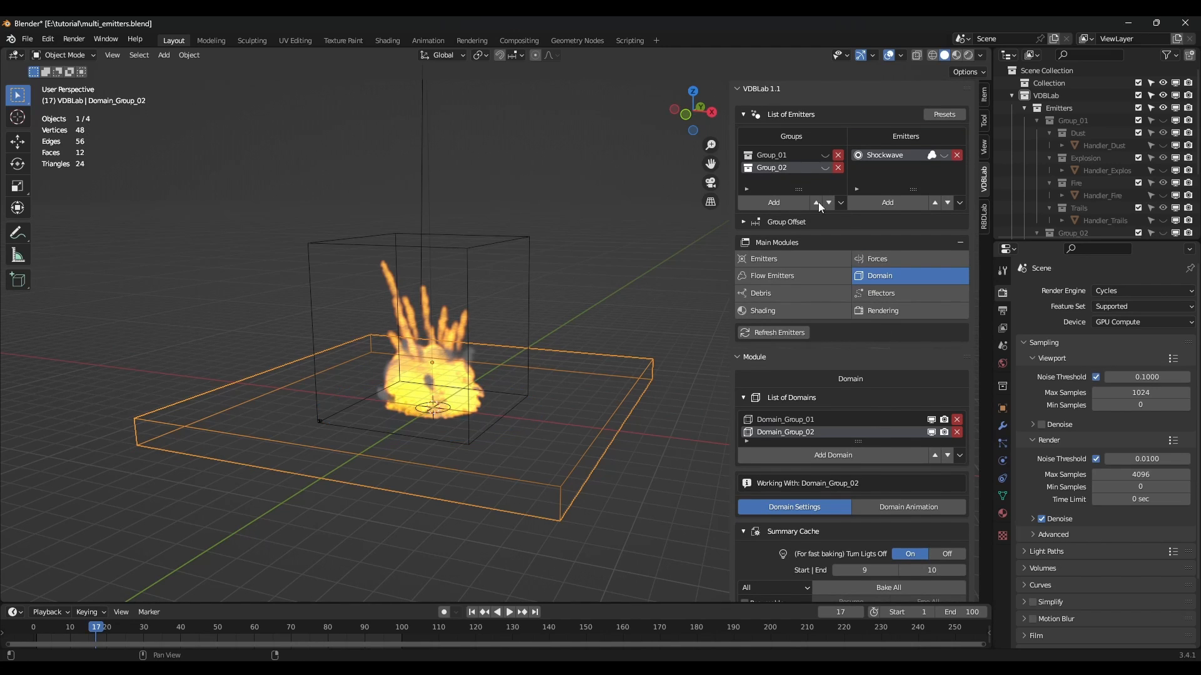
scroll(819, 459, "down", 3)
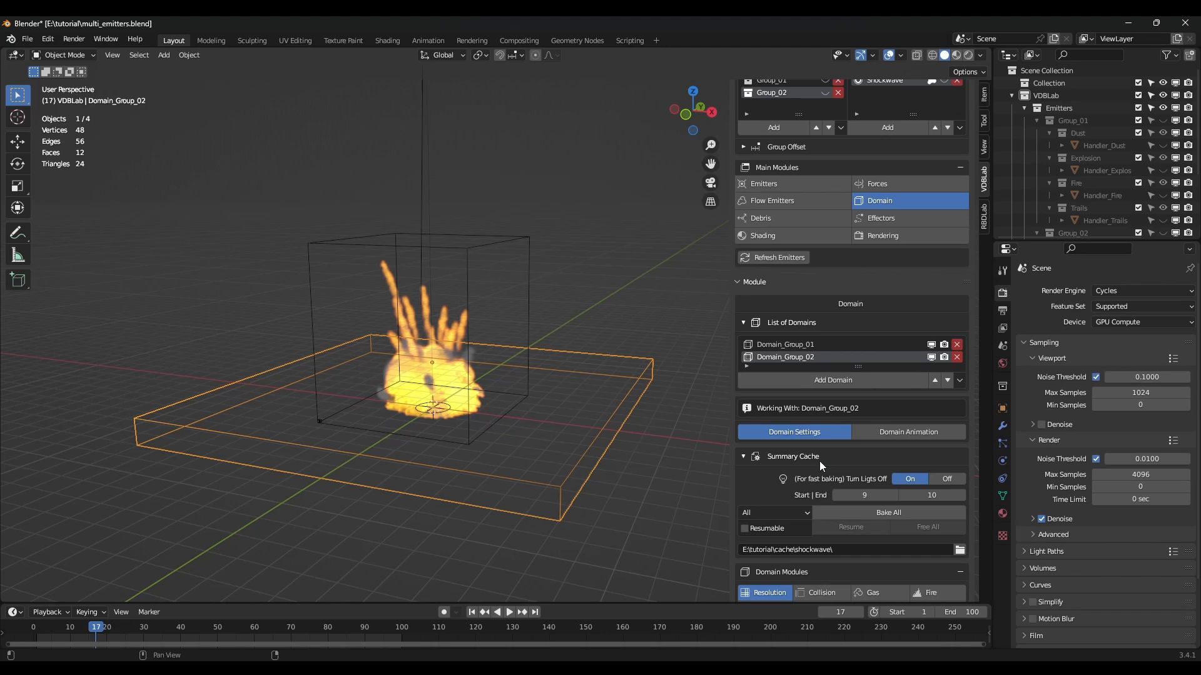
Set the cache end frame to 100, free the old cache and bake all.
left_click(883, 511)
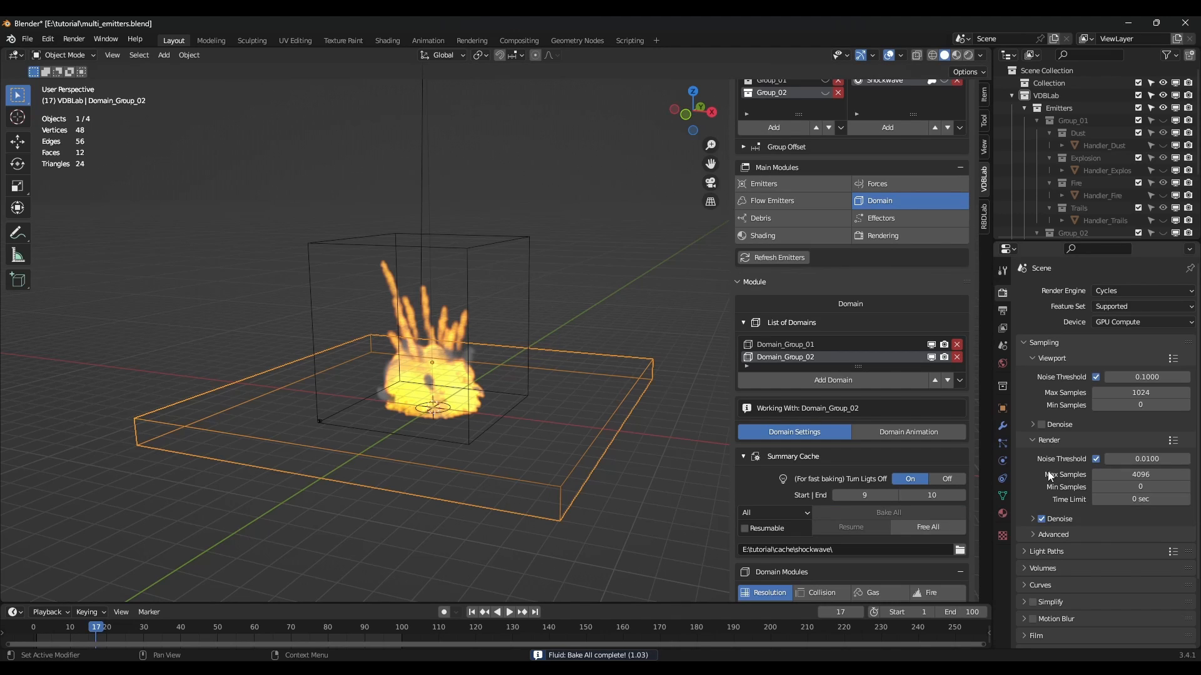
type("10")
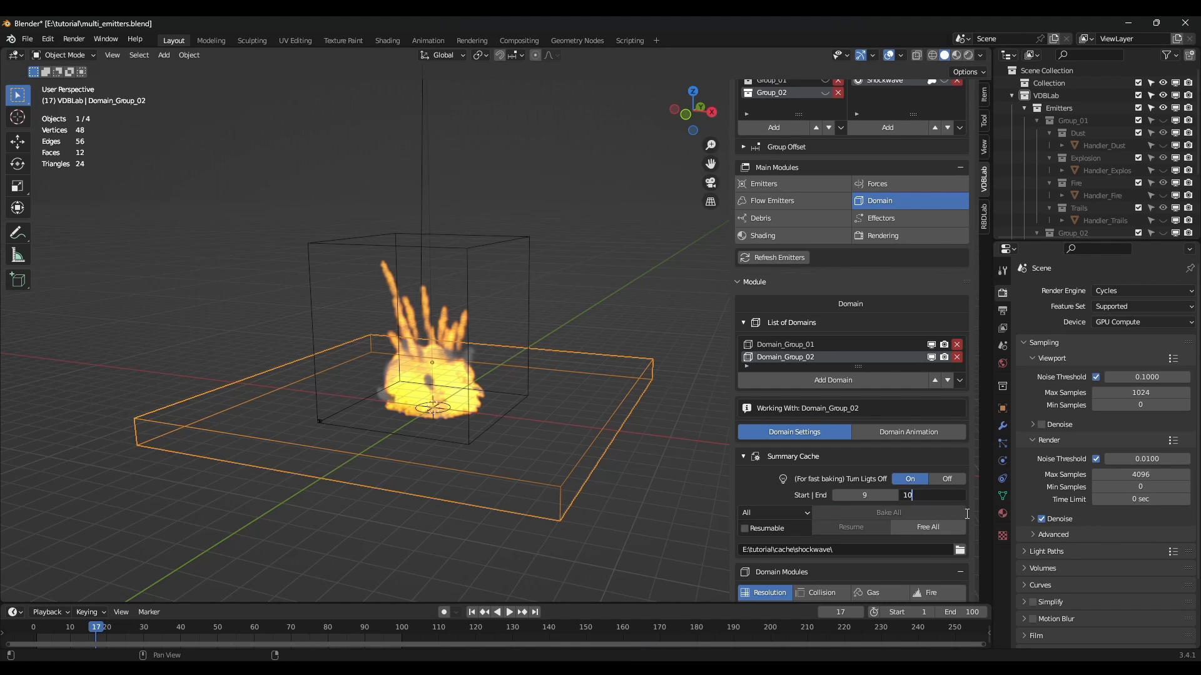
type("0")
key("Return")
left_click(936, 527)
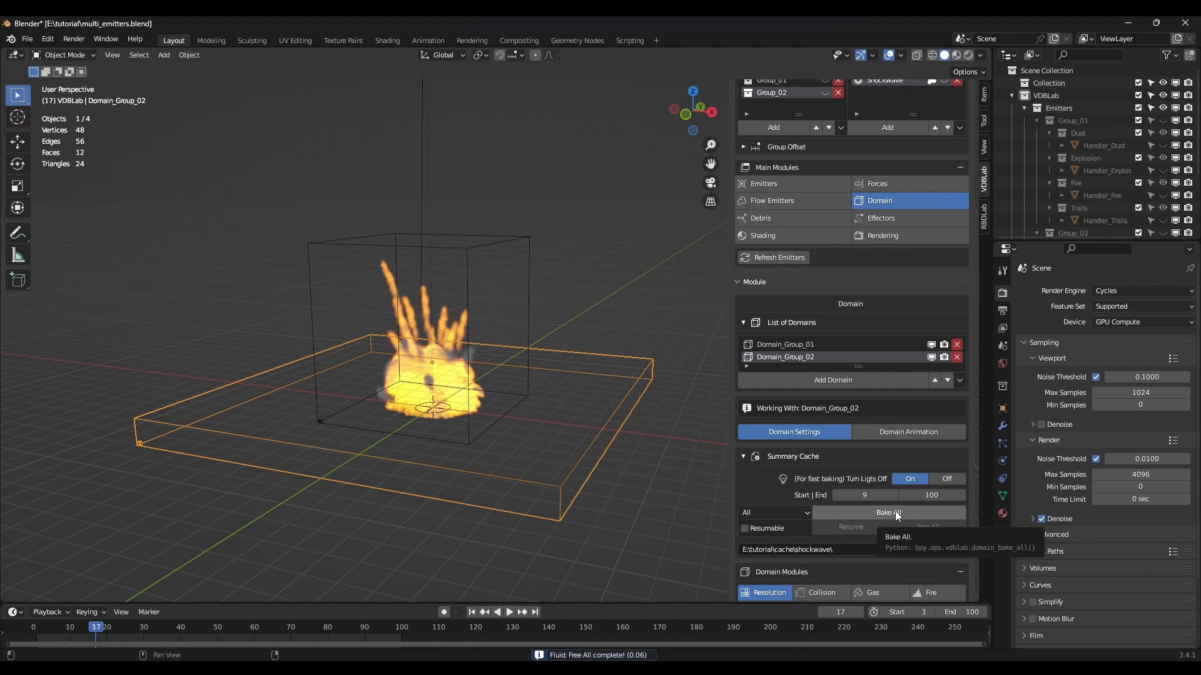
left_click(895, 511)
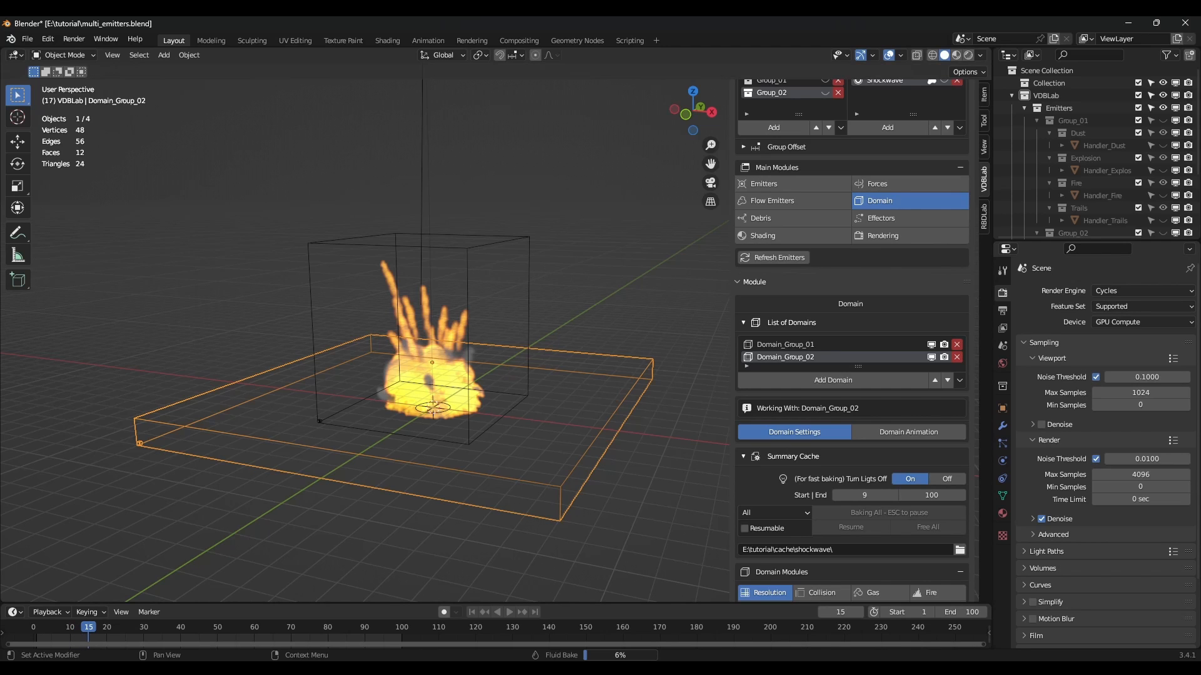
key("Escape")
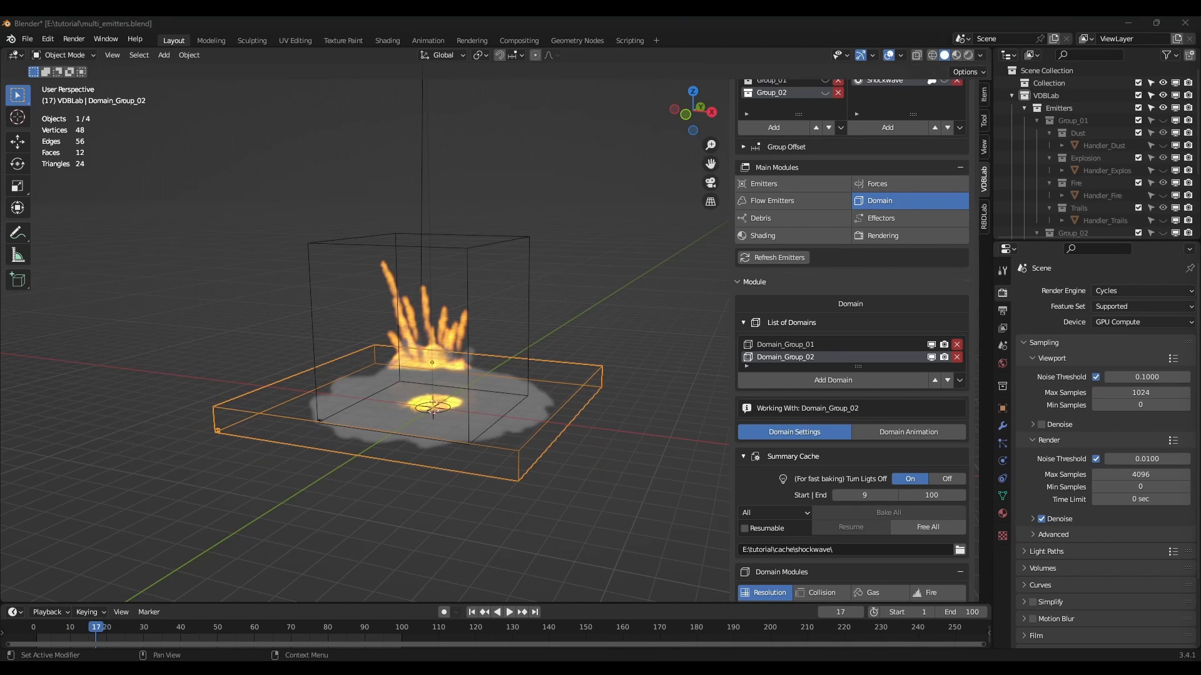
Check the flat ground smoke at frames 63 and 75 from edge-on and side angles.
middle_click_drag(445, 494, 445, 407)
scroll(445, 407, "up", 3)
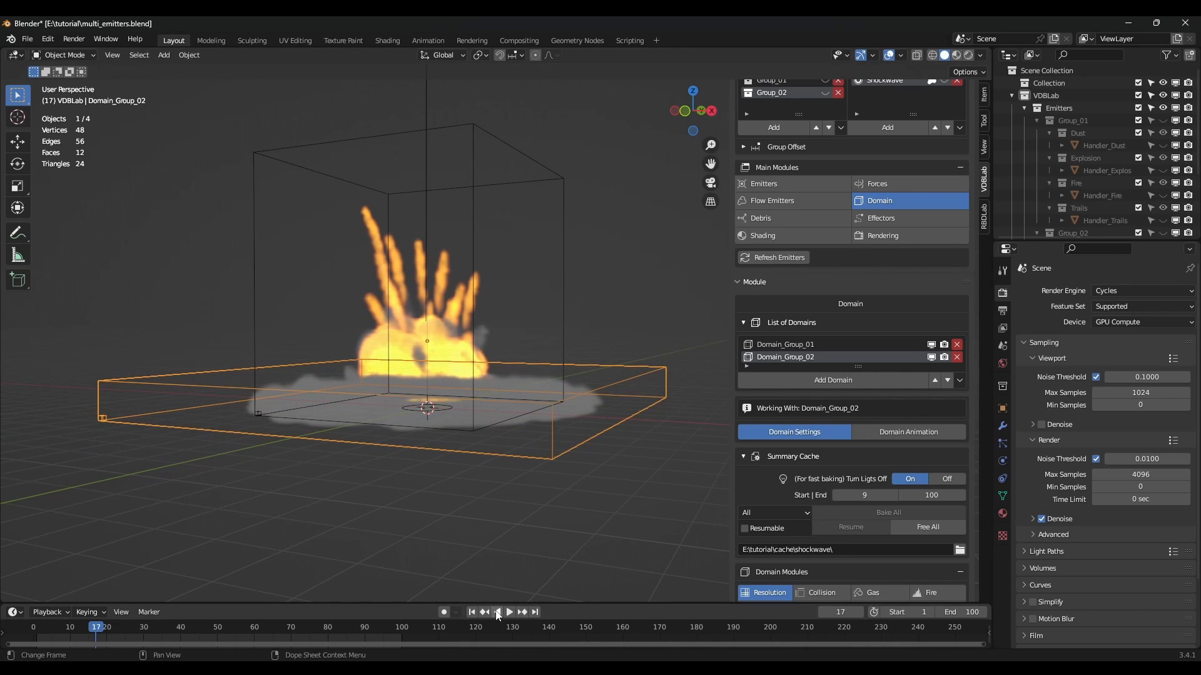
left_click(265, 626)
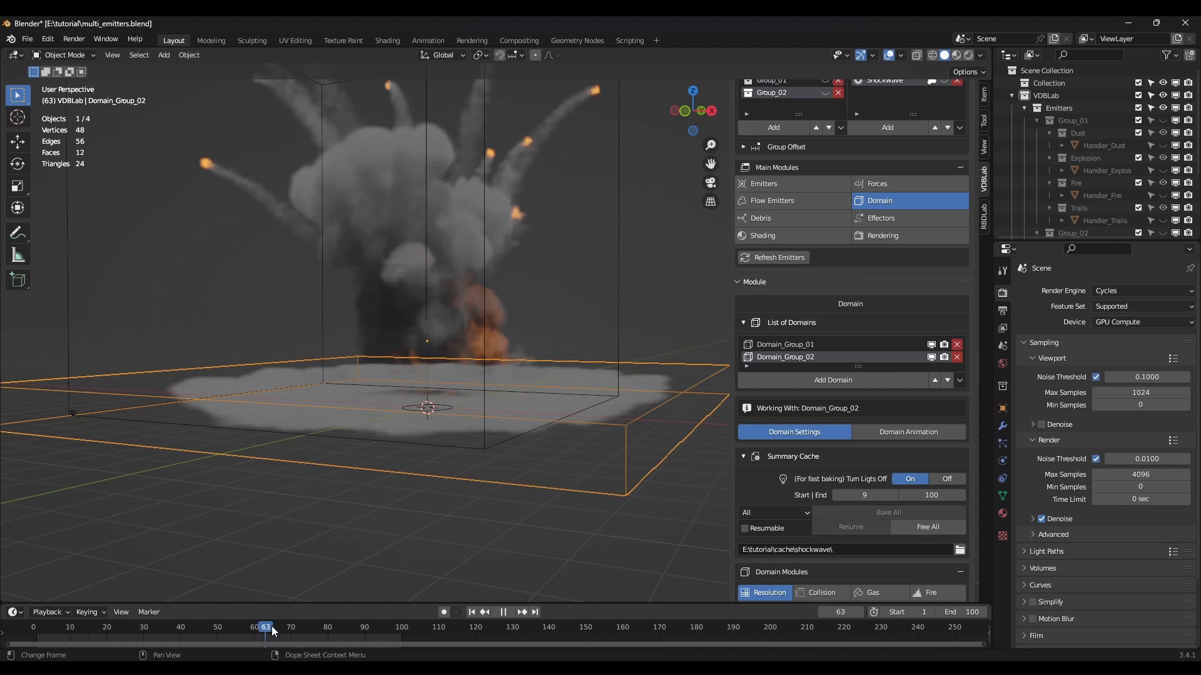
left_click(309, 625)
middle_click_drag(436, 407, 456, 422)
scroll(482, 412, "up", 4)
middle_click_drag(529, 410, 541, 395)
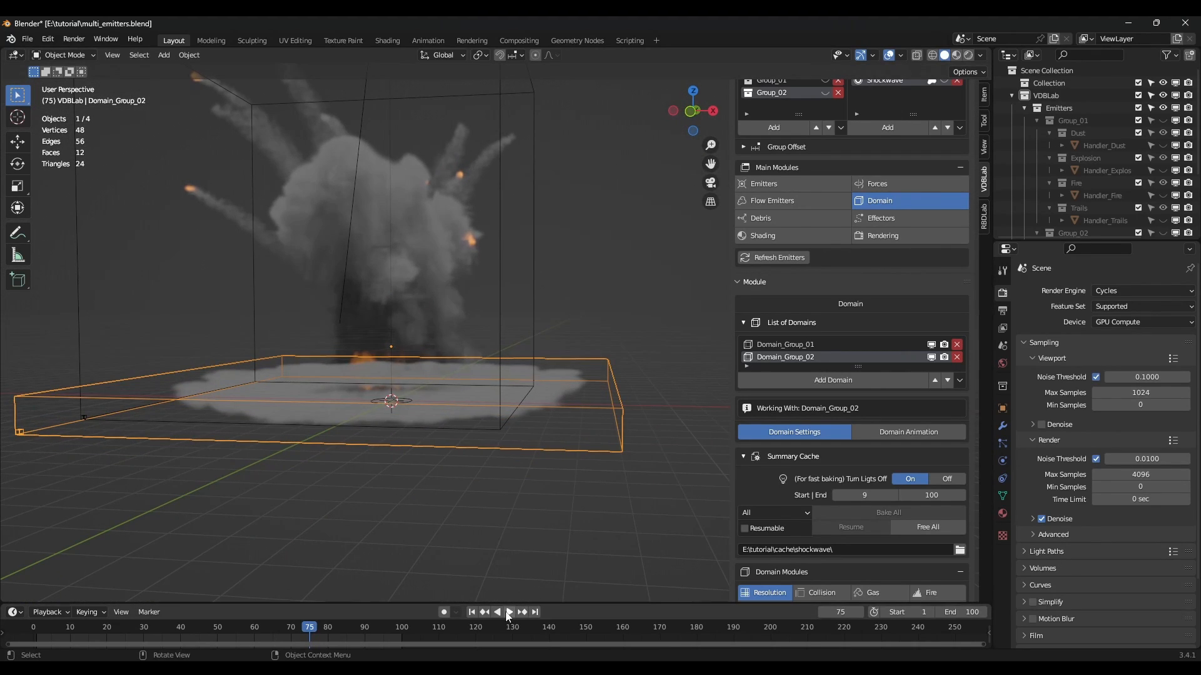
scroll(782, 527, "up", 2)
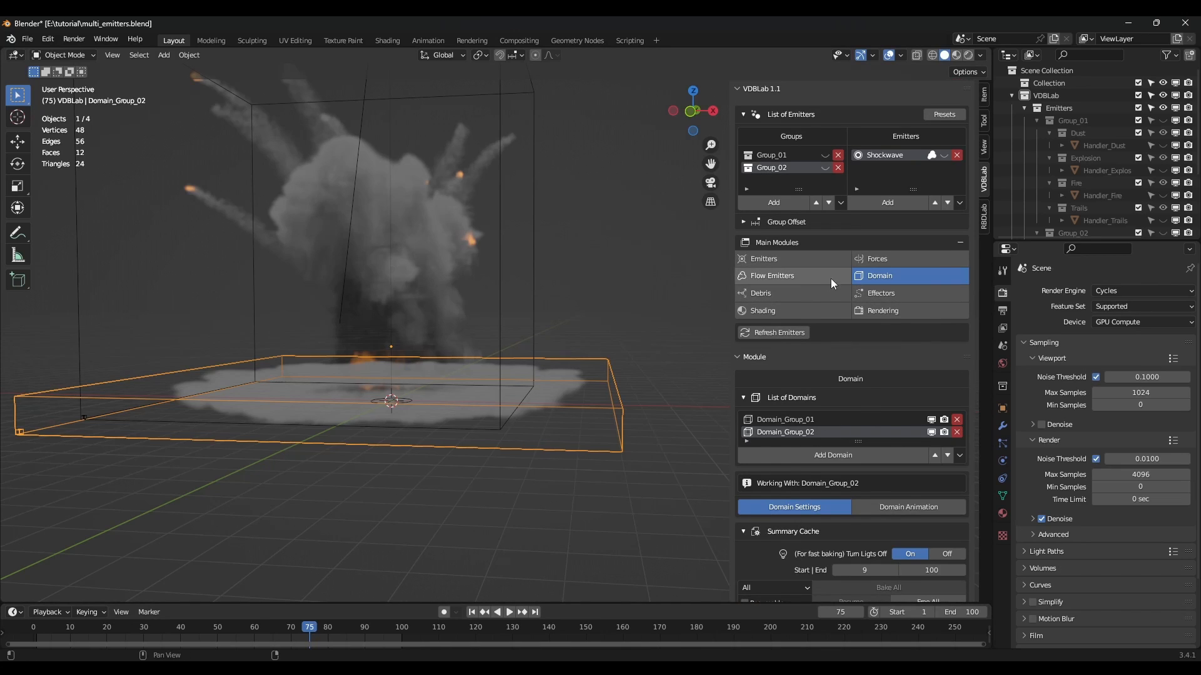
Set the shockwave emitter's Initial Temperature to -5.
left_click(793, 252)
scroll(857, 401, "down", 4)
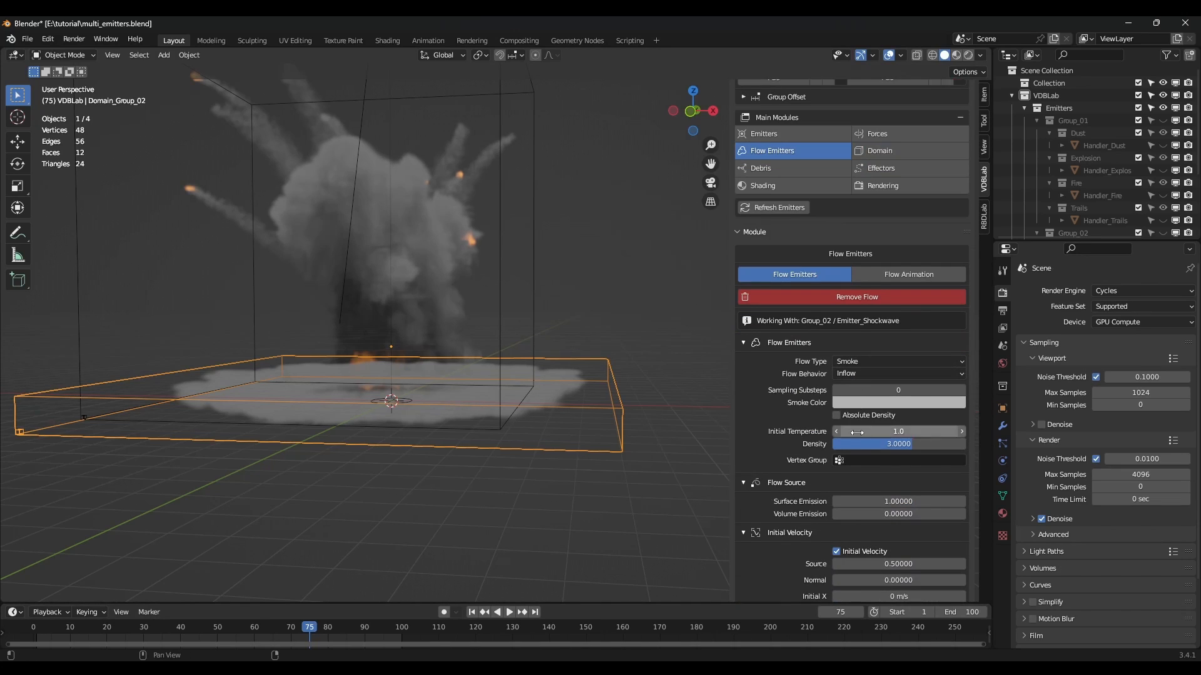
left_click(898, 431)
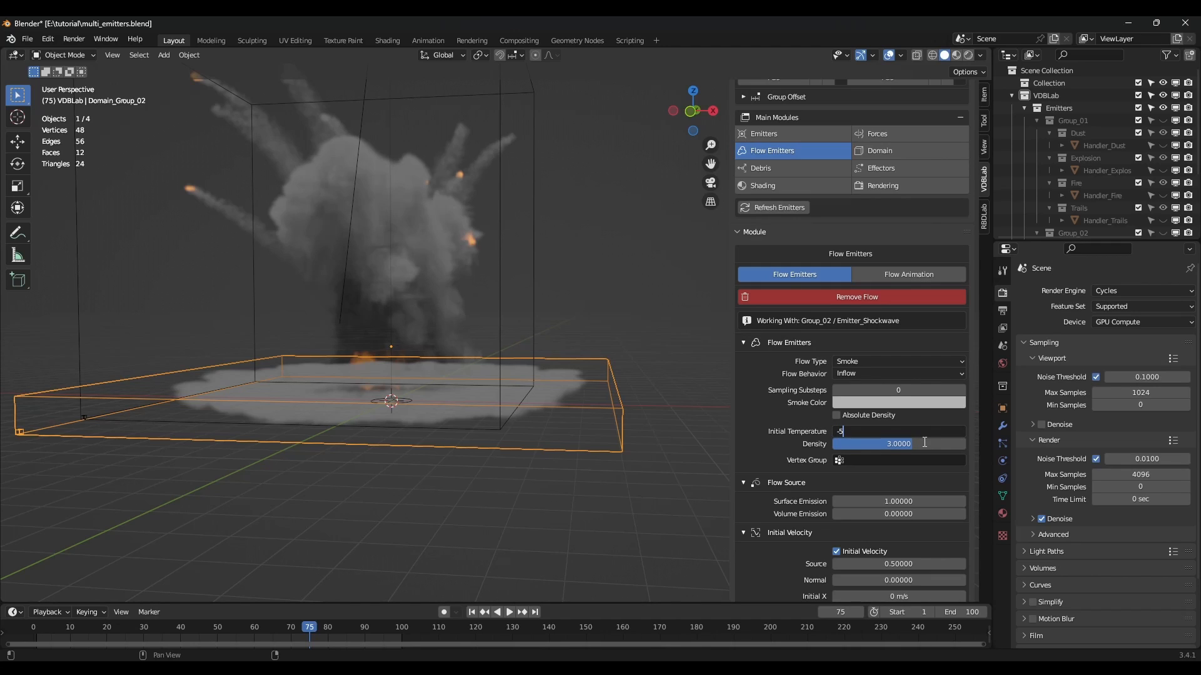
key("Return")
scroll(923, 442, "down", 1)
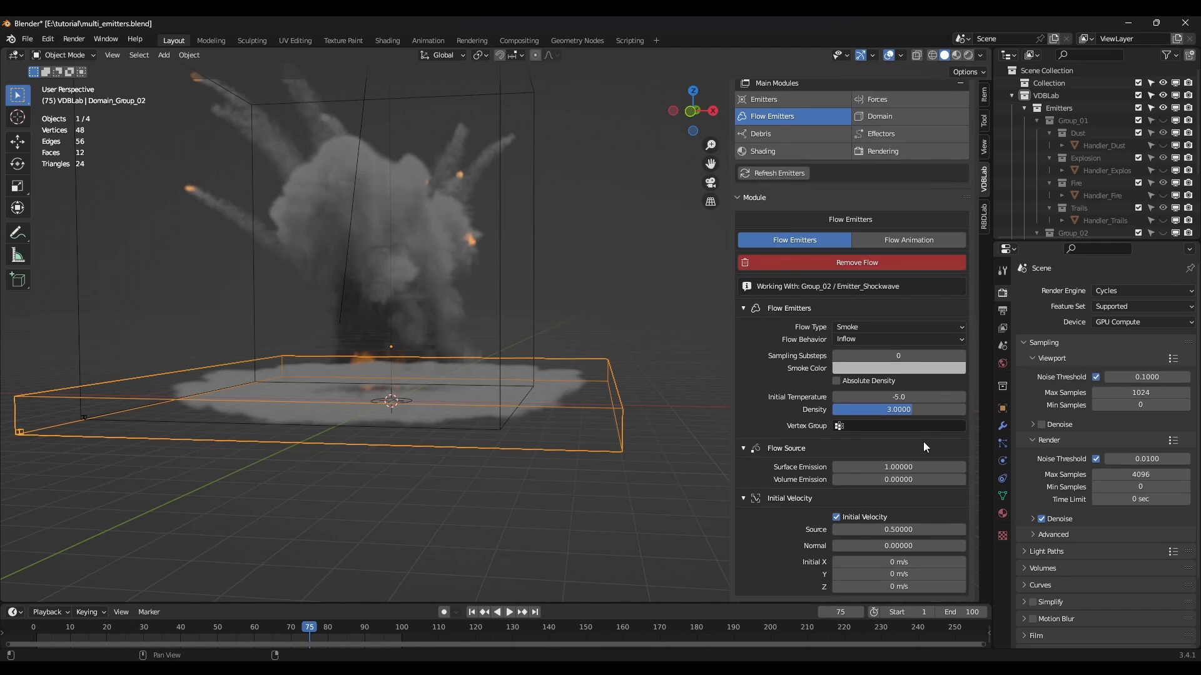
scroll(875, 299, "up", 5)
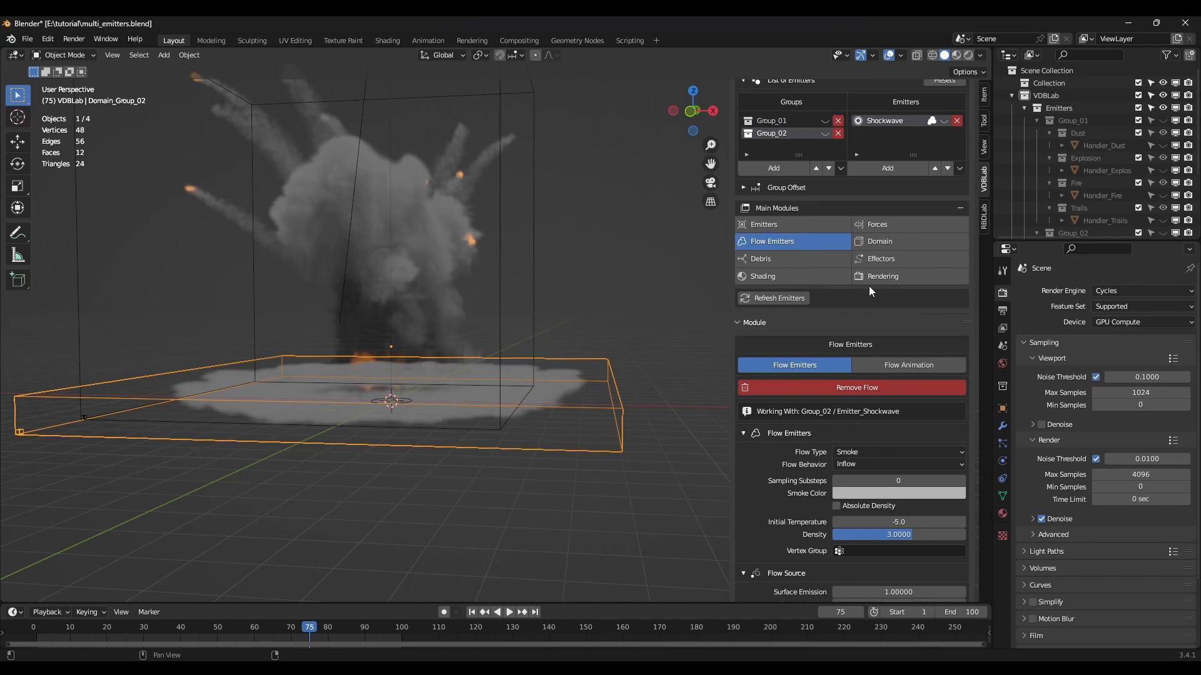
Free and rebake the domain cache, then show Group_02's emitters in the viewport again.
left_click(889, 241)
scroll(868, 397, "down", 2)
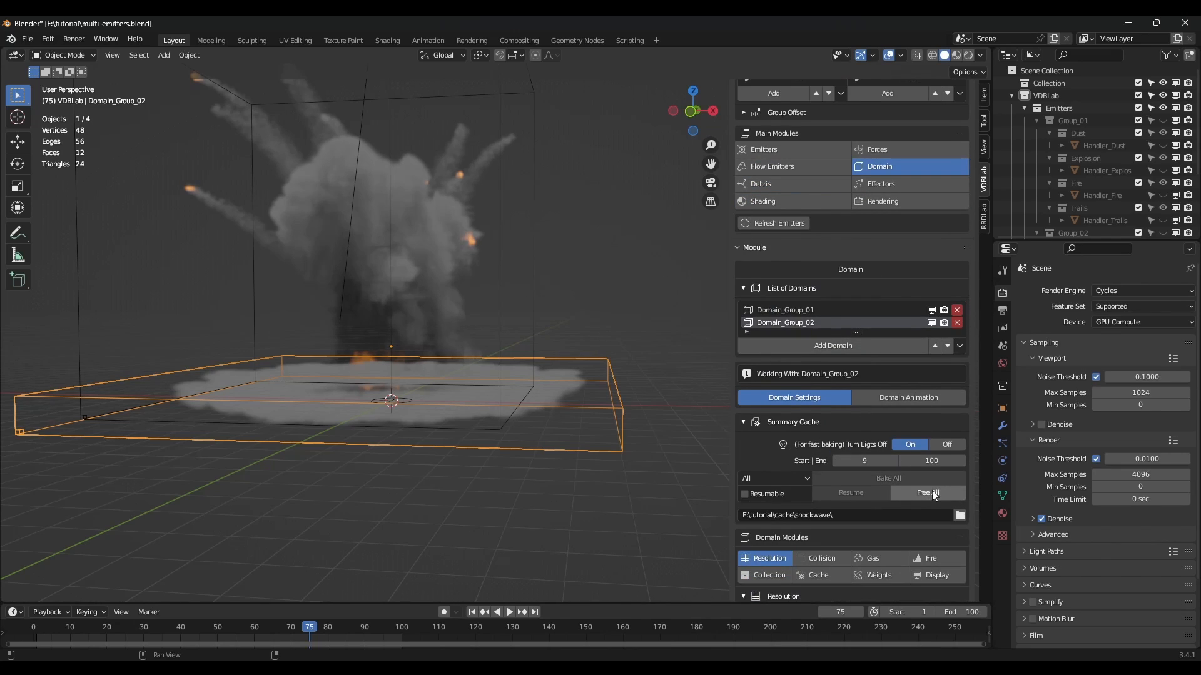
left_click(932, 490)
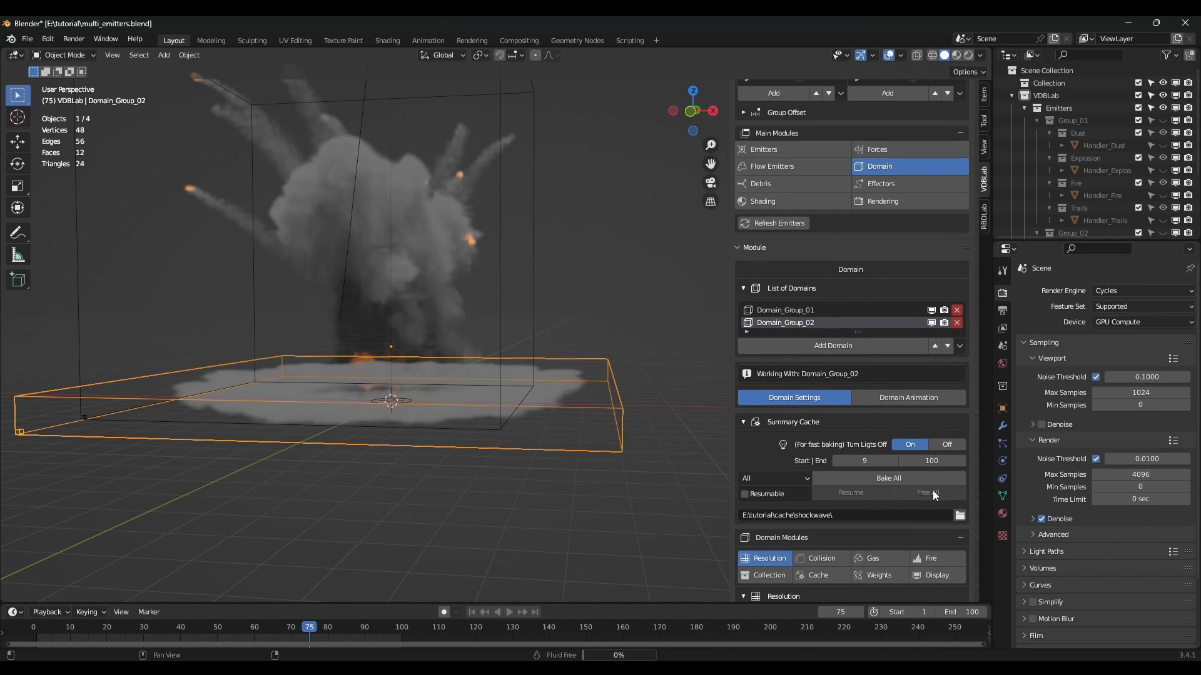
left_click(895, 478)
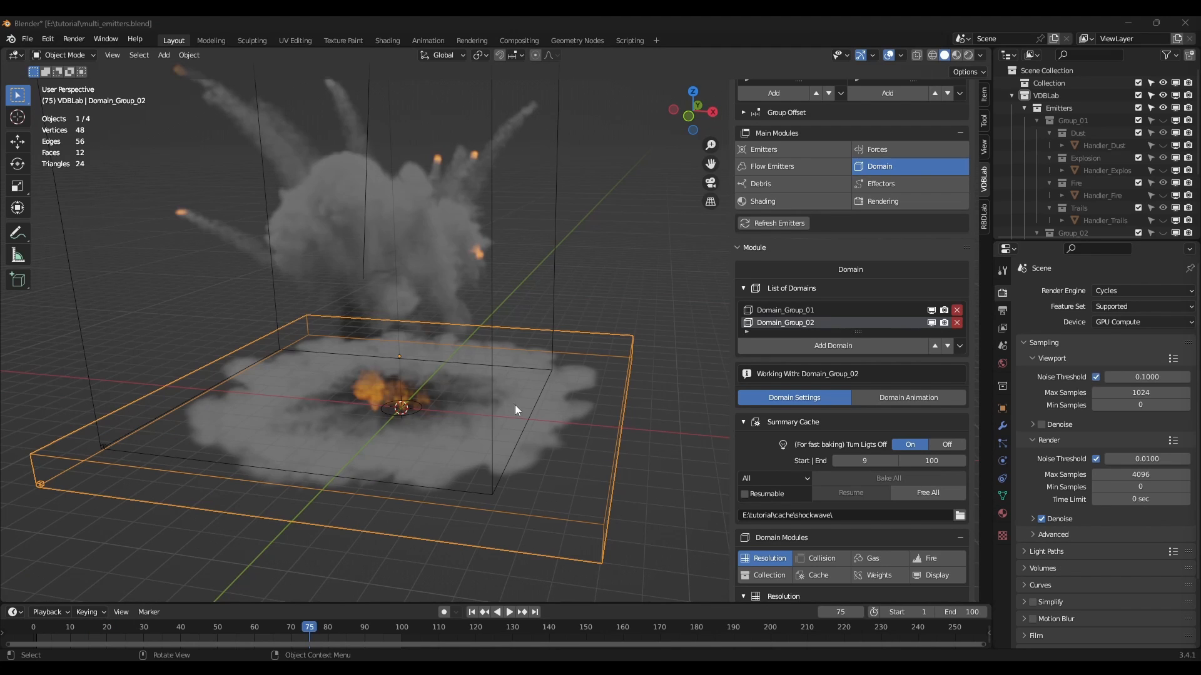
middle_click_drag(516, 404, 362, 351)
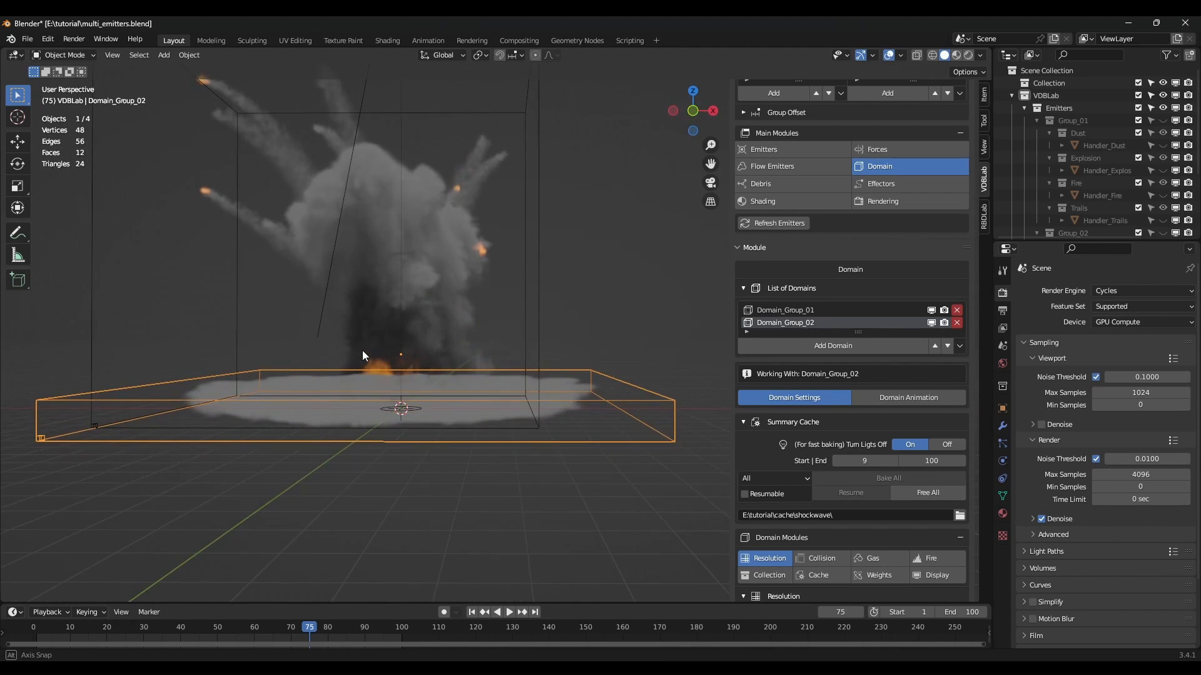
middle_click_drag(418, 306, 437, 381)
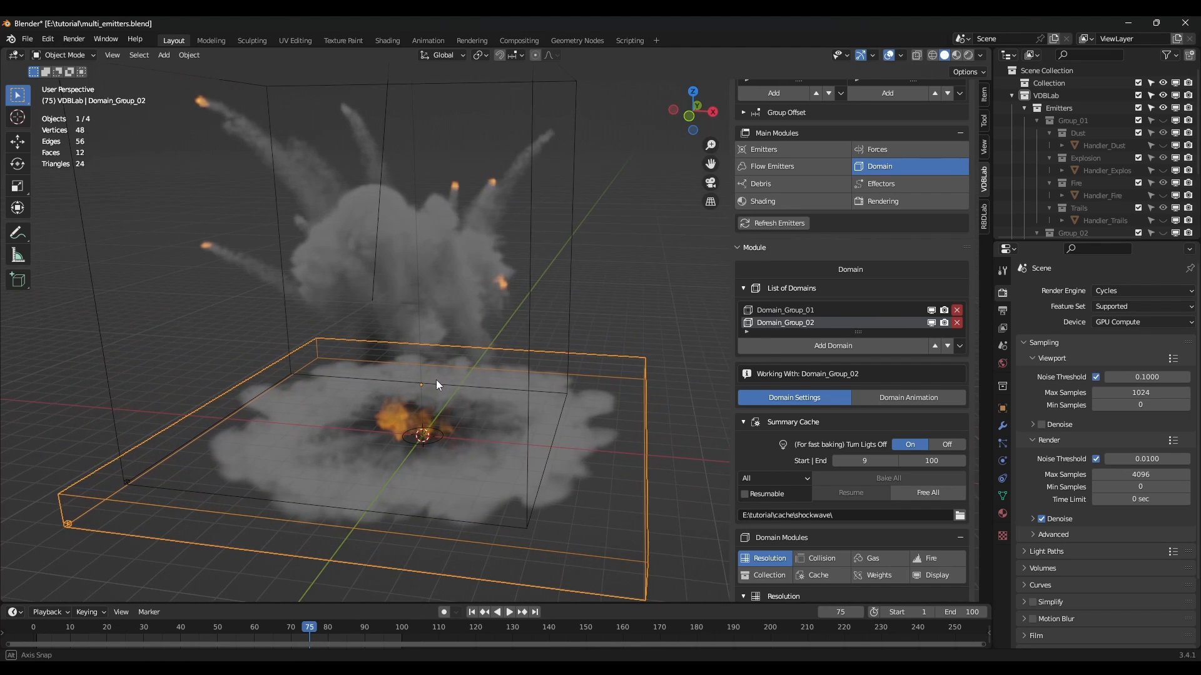
scroll(559, 444, "down", 3)
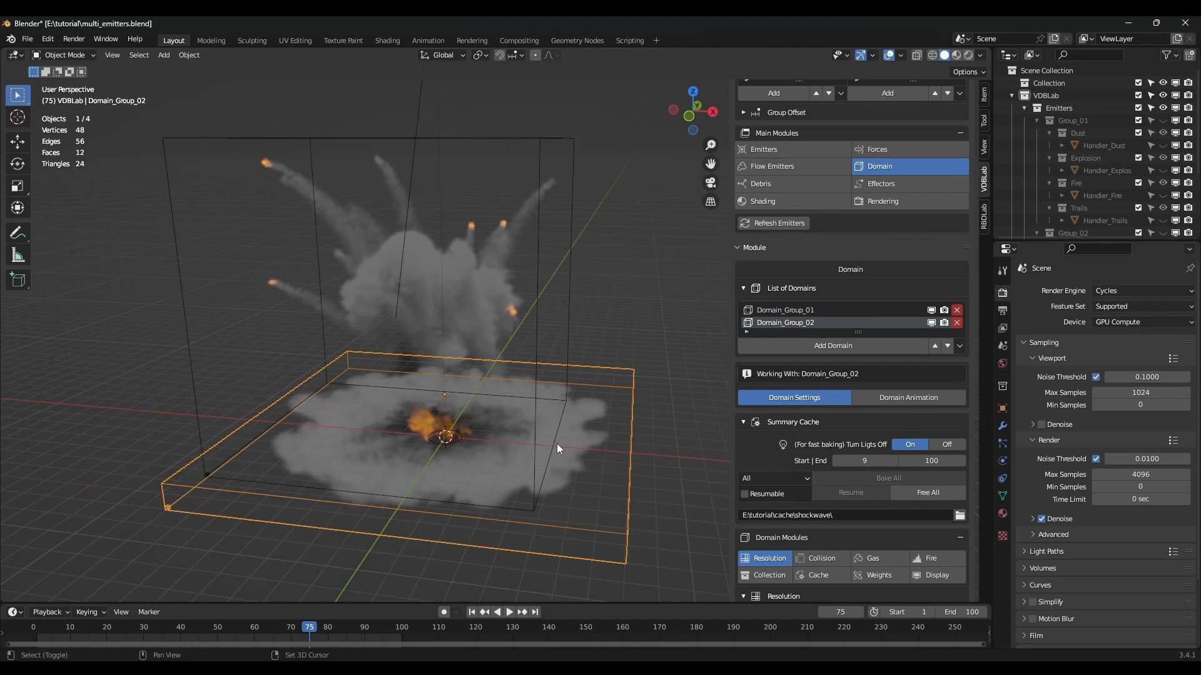
scroll(910, 287, "up", 4)
left_click(826, 167)
scroll(497, 434, "up", 2)
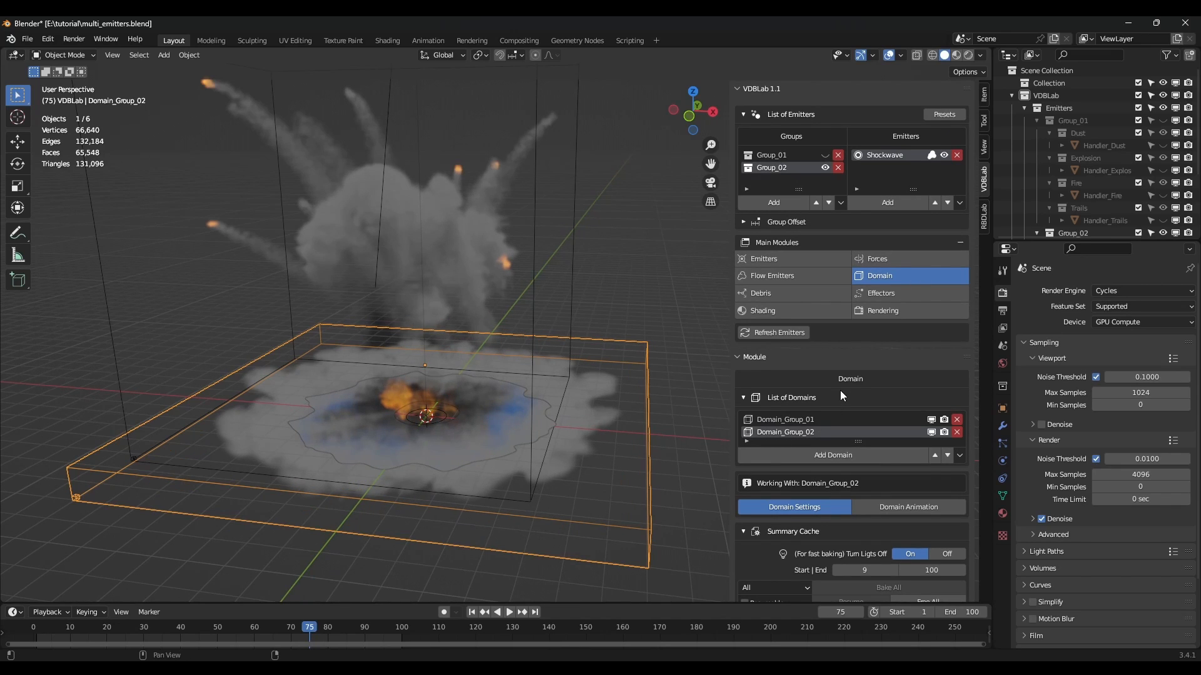
Lower the emitter's Exterior Expansion to 2.33 in its animation settings.
left_click(789, 263)
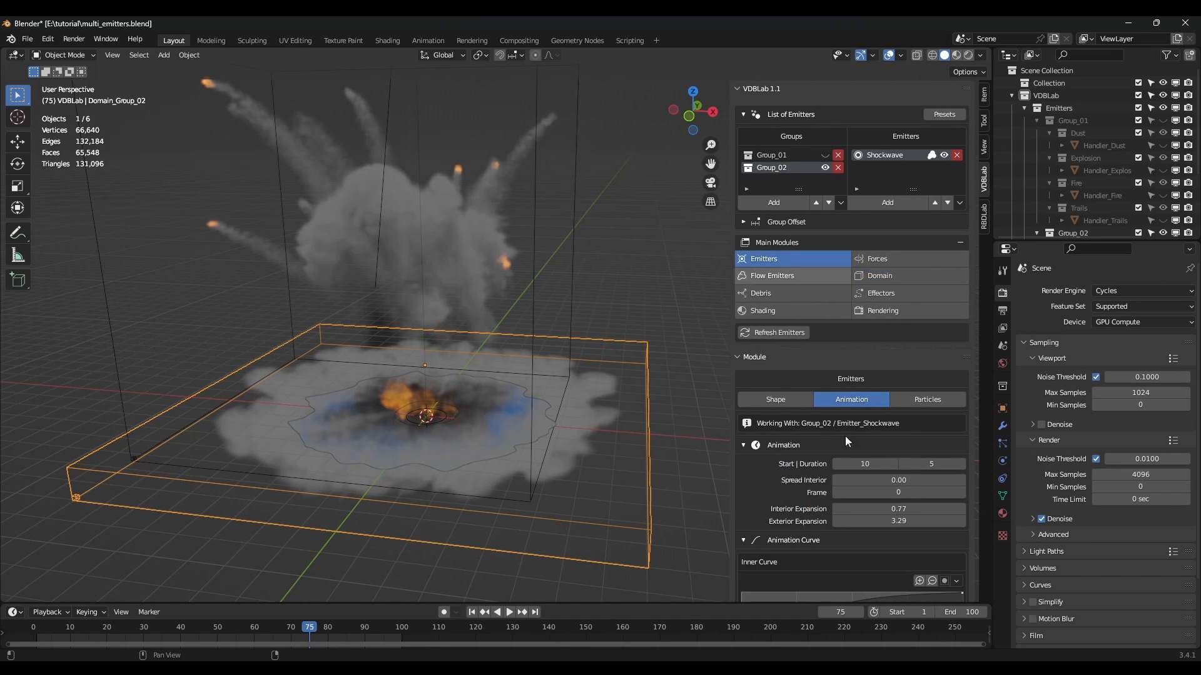
scroll(850, 456, "down", 1)
left_click_drag(882, 497, 854, 497)
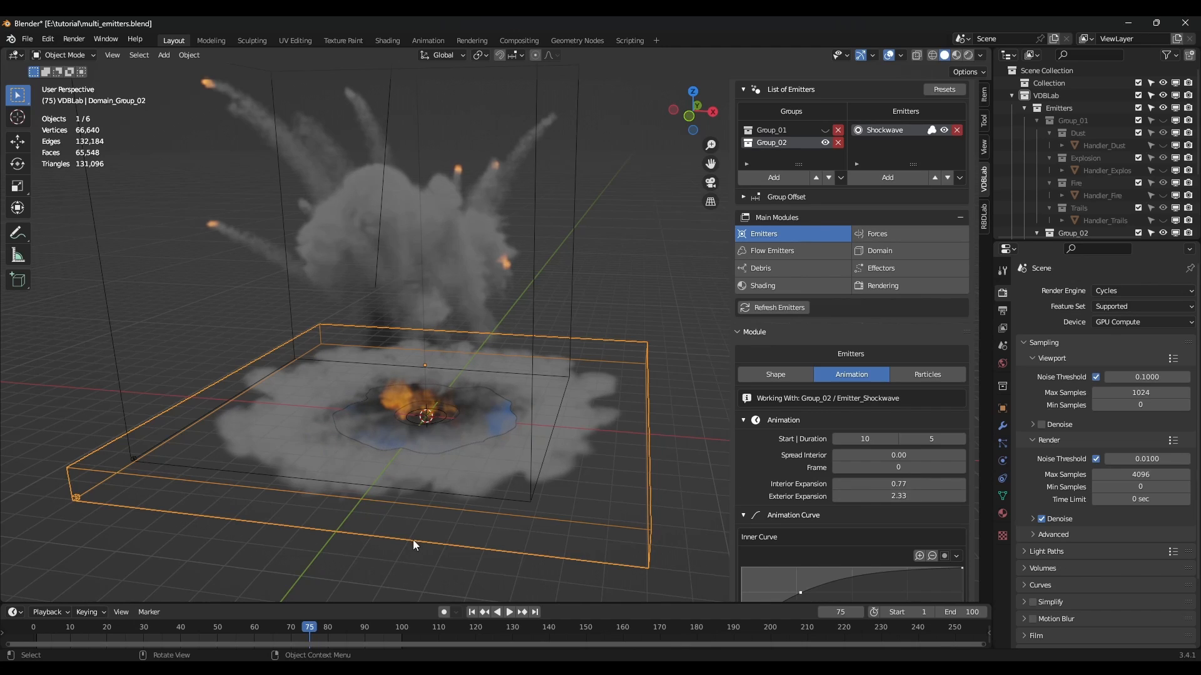
scroll(881, 344, "up", 1)
Free the domain's baked cache and scrub the timeline back to frame 17.
left_click(898, 272)
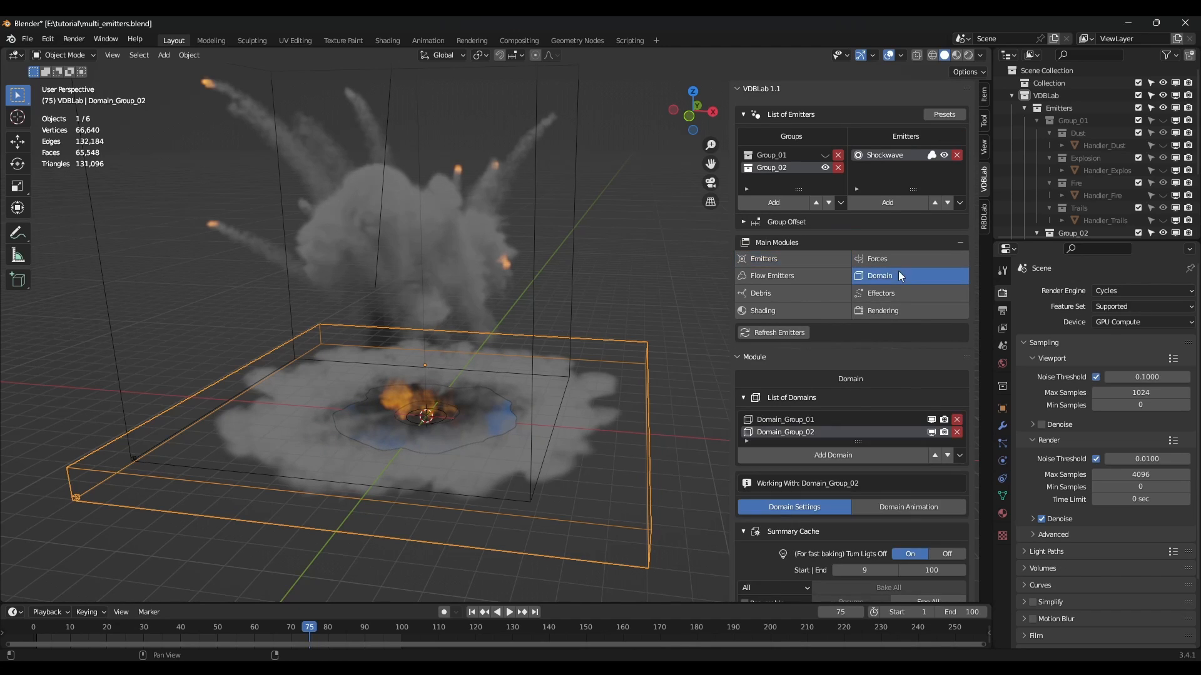
scroll(895, 481, "down", 1)
scroll(893, 478, "down", 3)
left_click(928, 502)
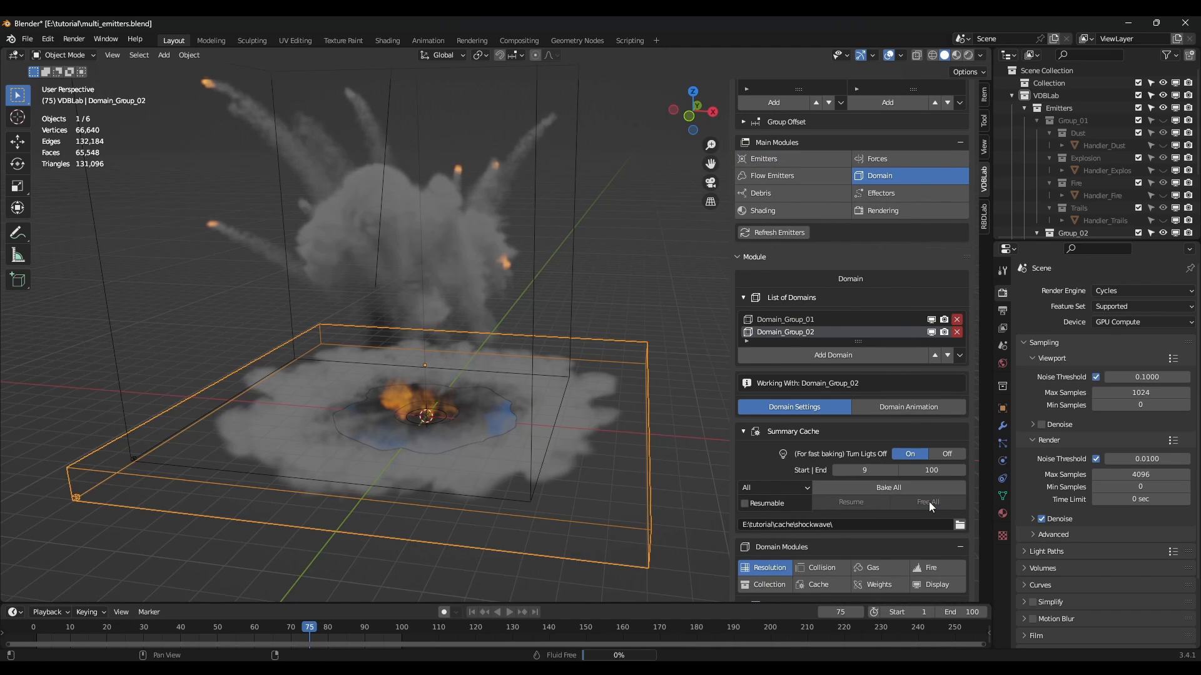
left_click_drag(309, 628, 95, 642)
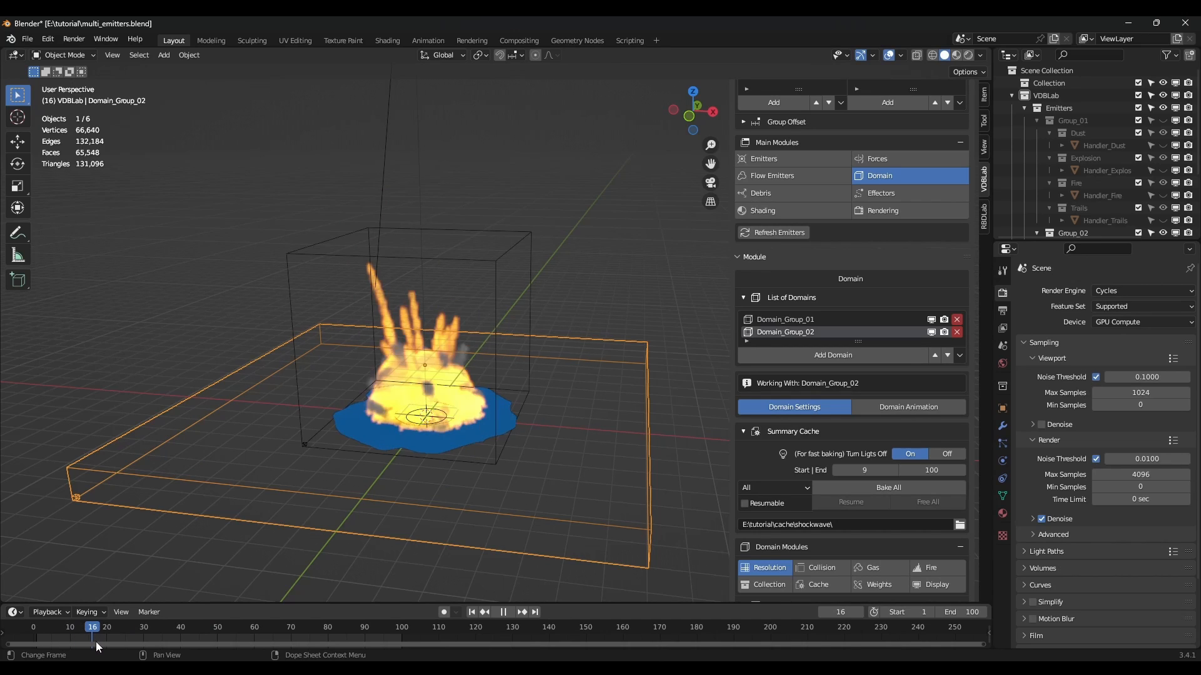
scroll(579, 470, "up", 3)
middle_click_drag(582, 445, 619, 469)
scroll(858, 430, "up", 4)
left_click(786, 259)
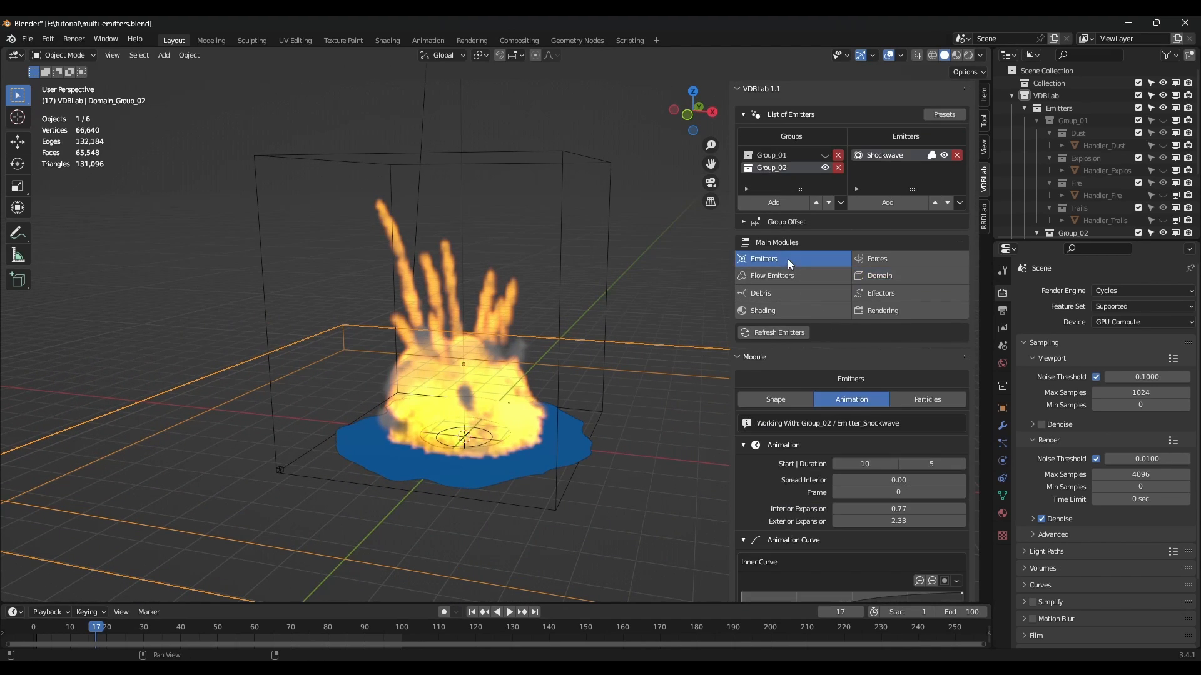
Set the shockwave emitter's Noise Scale to 2.02 and General Shape Slope to 0.12.
scroll(840, 422, "down", 5)
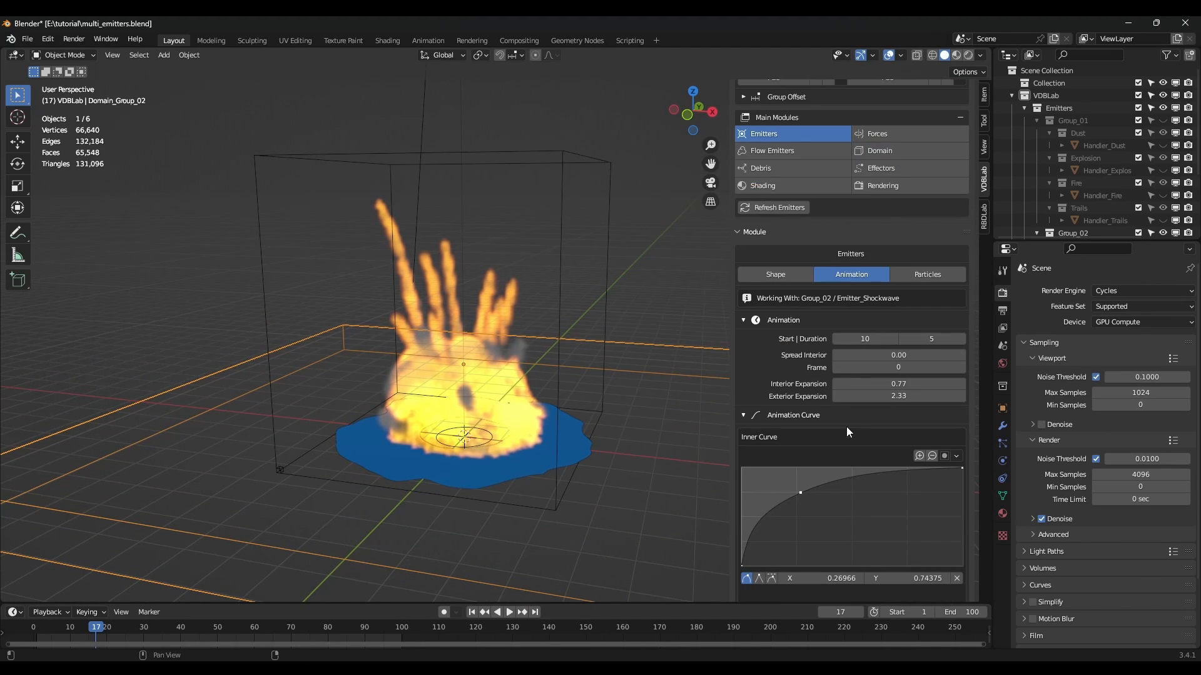
left_click(778, 274)
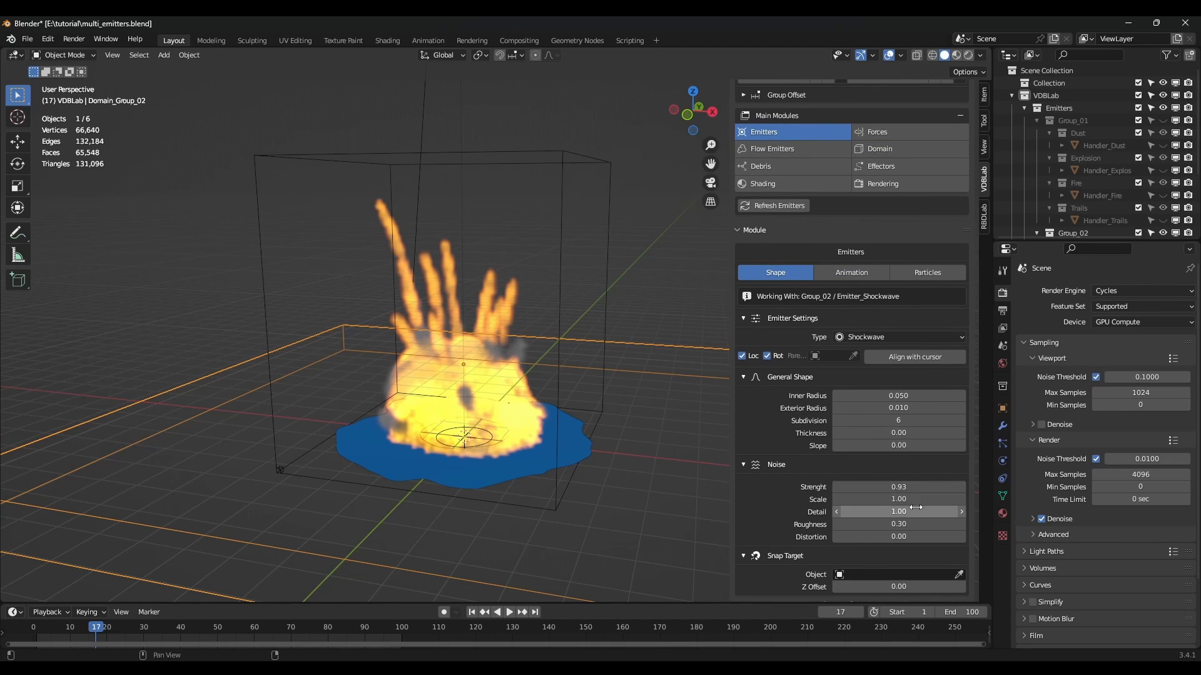
left_click_drag(899, 499, 964, 500)
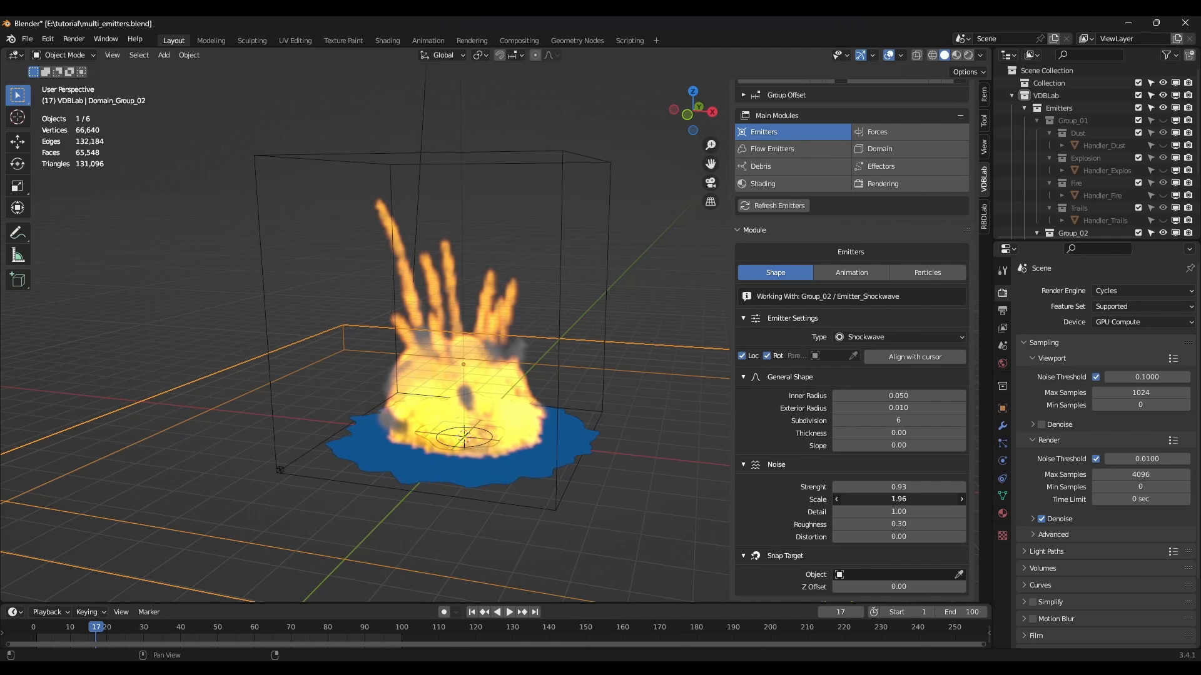
scroll(661, 453, "up", 5)
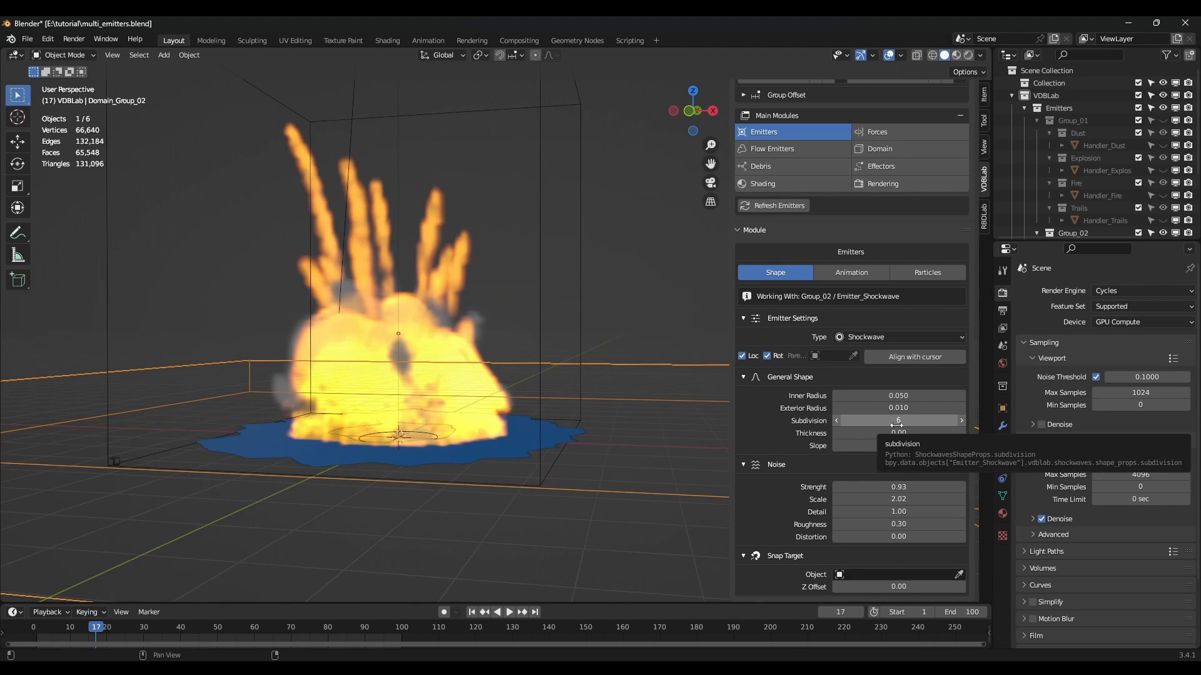
left_click_drag(908, 446, 916, 446)
middle_click_drag(595, 423, 524, 415)
scroll(524, 415, "down", 5)
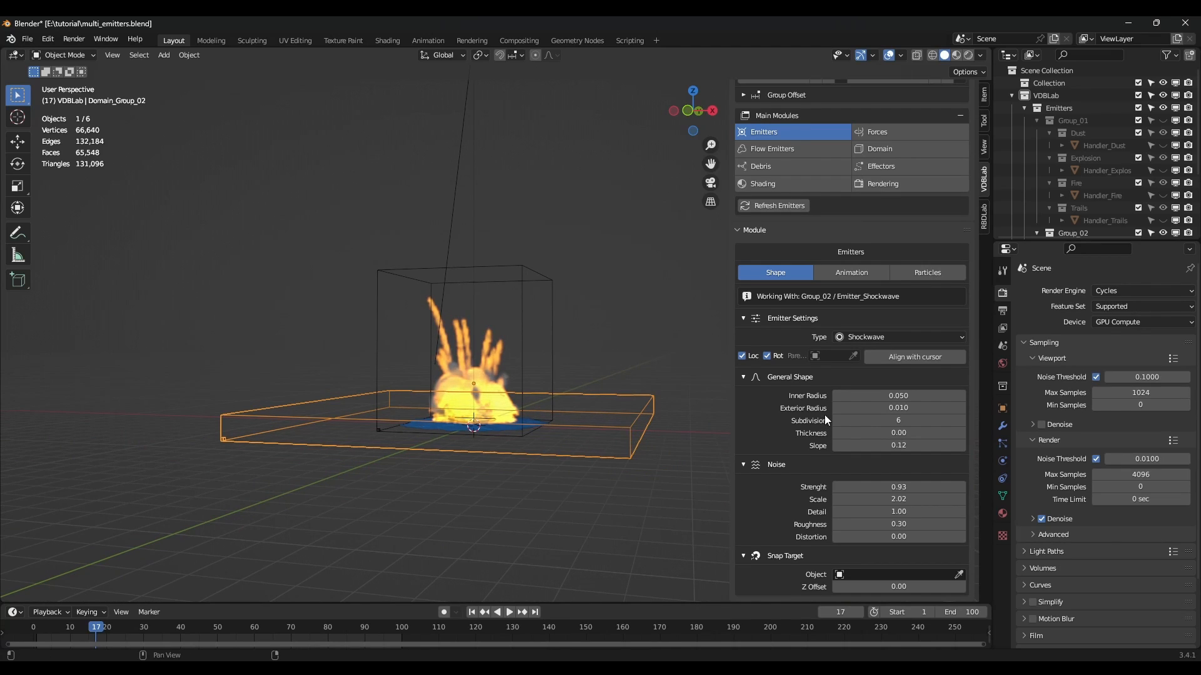
scroll(826, 416, "up", 5)
left_click(895, 275)
scroll(874, 400, "down", 8)
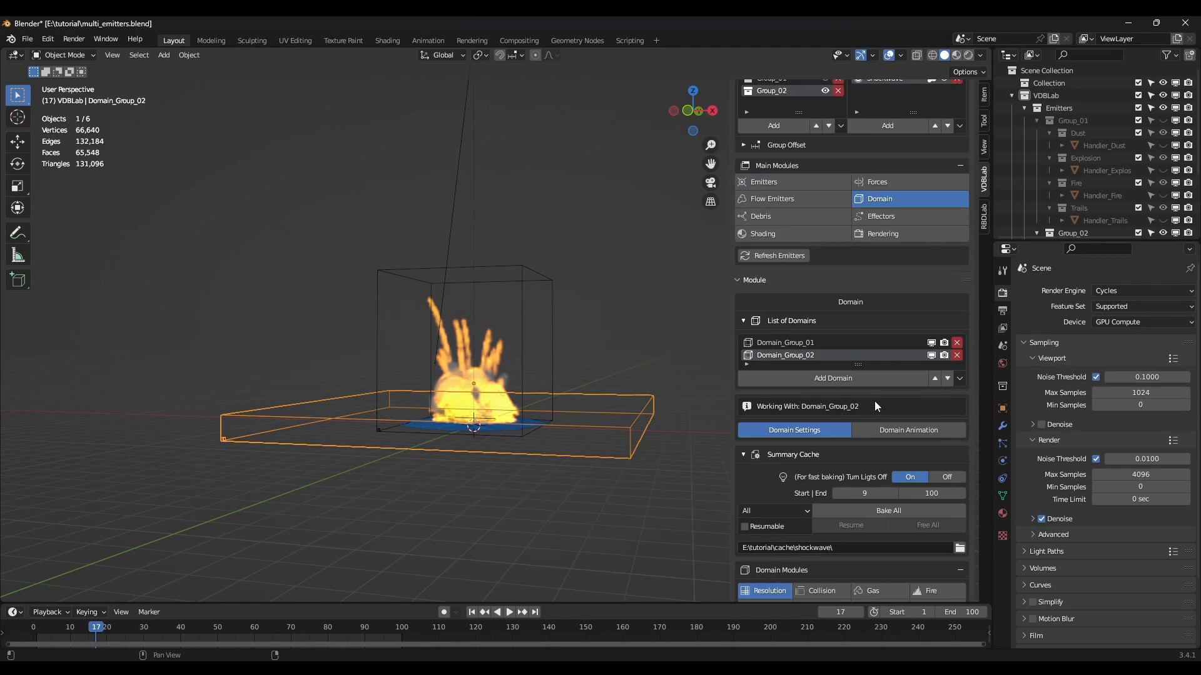
Set Domain_Group_02's resolution to 196 and start Bake All.
left_click(883, 519)
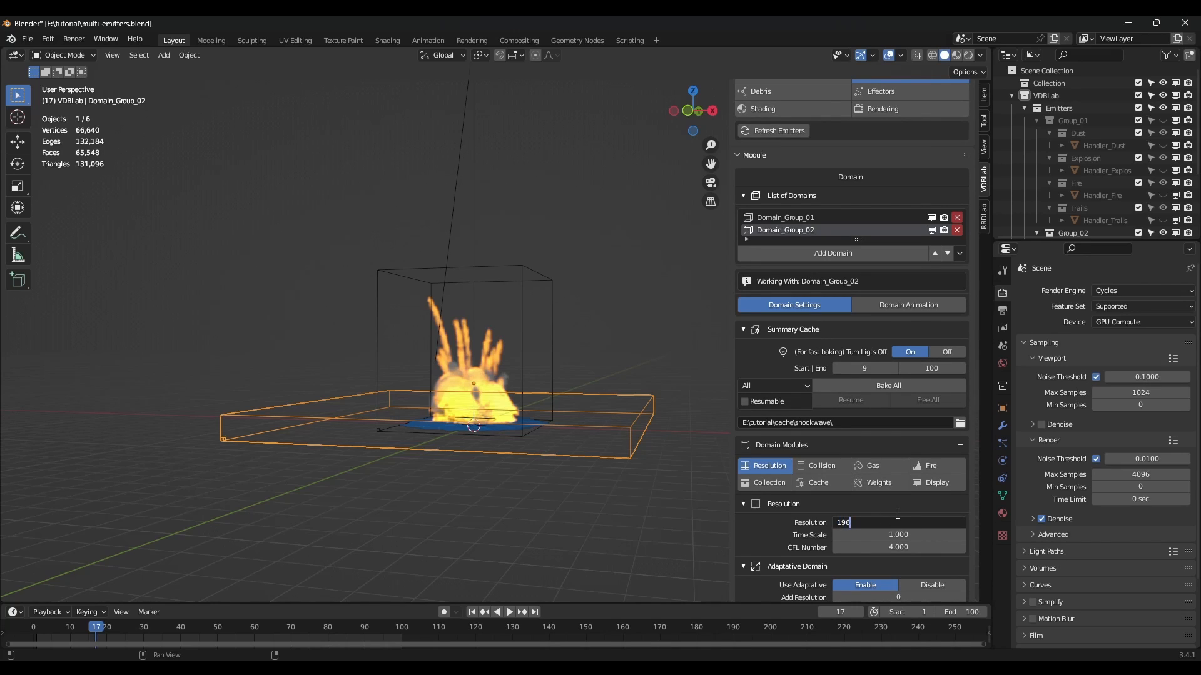
key("Return")
scroll(544, 419, "up", 3)
middle_click_drag(524, 416, 565, 437)
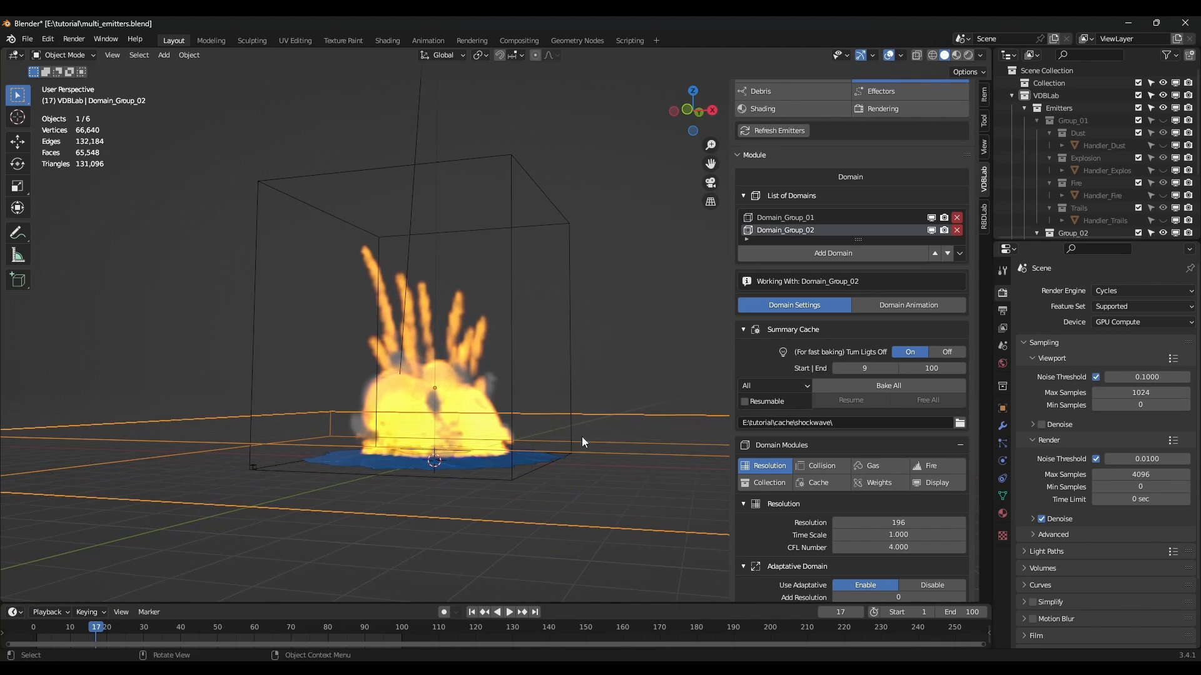
left_click(895, 386)
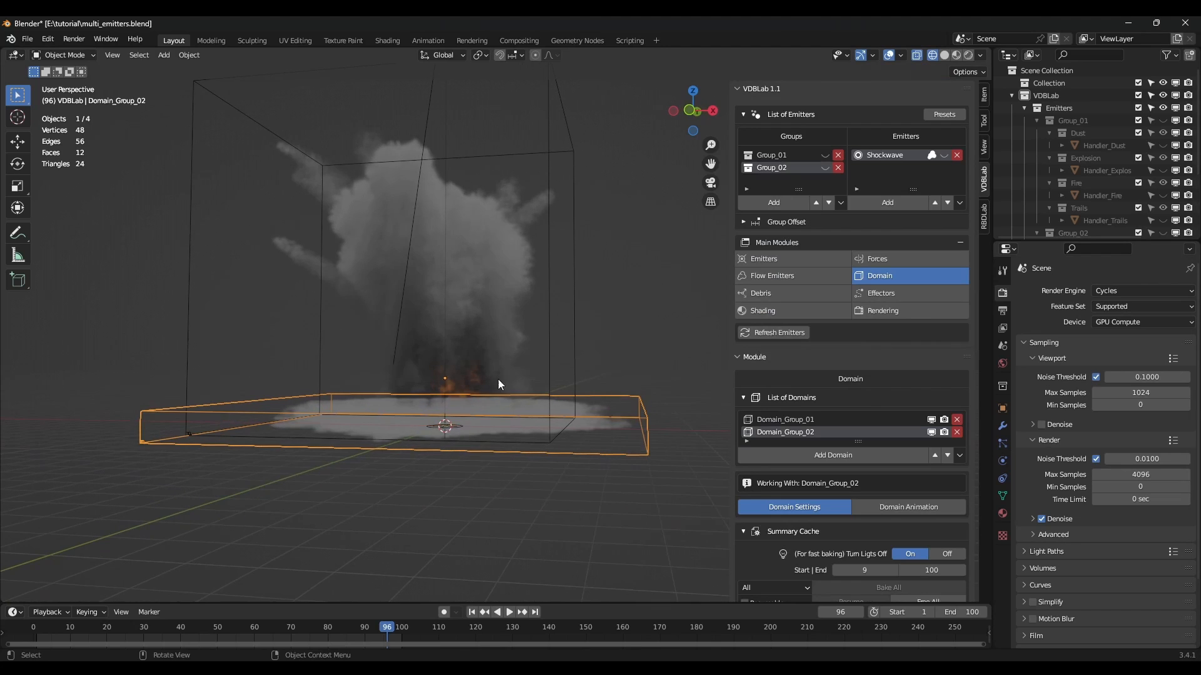
Move the domain box's four top vertices along Z in Edit Mode to resize its height.
mouse_move(499, 380)
middle_mouse_down("alt")
mouse_move(479, 400)
mouse_move(483, 373)
mouse_move(501, 394)
middle_mouse_up("alt")
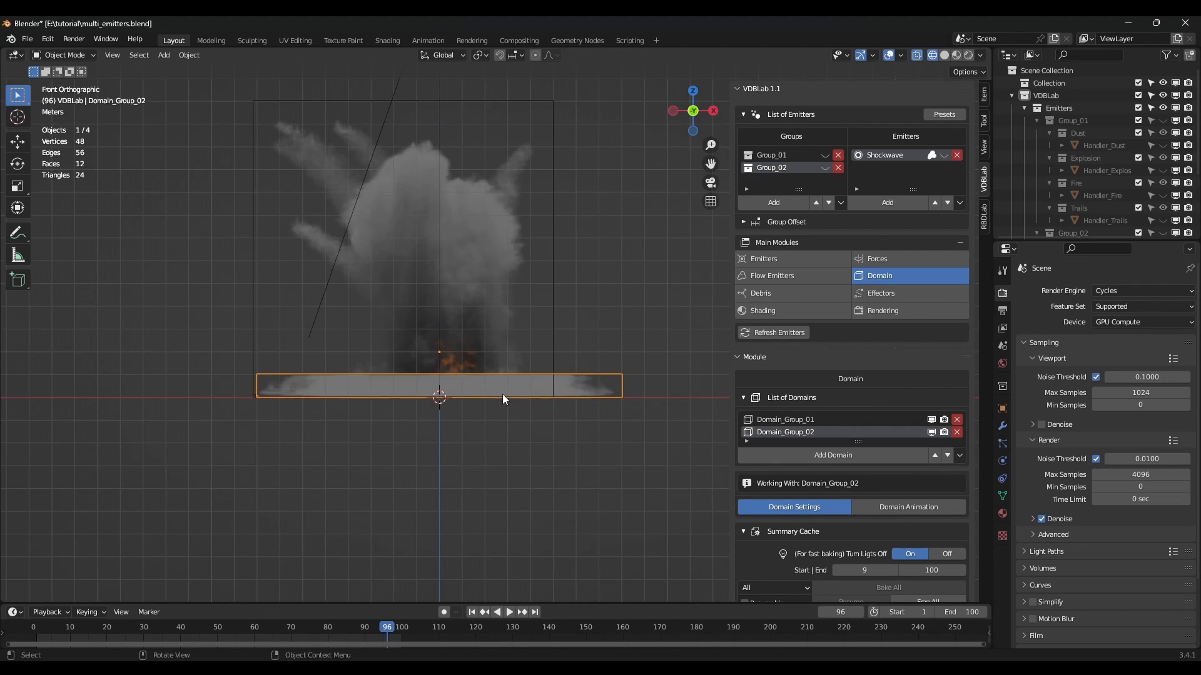
scroll(500, 393, "up", 3)
scroll(494, 403, "down", 2)
key("Tab")
left_click_drag(148, 325, 672, 387)
key("g")
key("z")
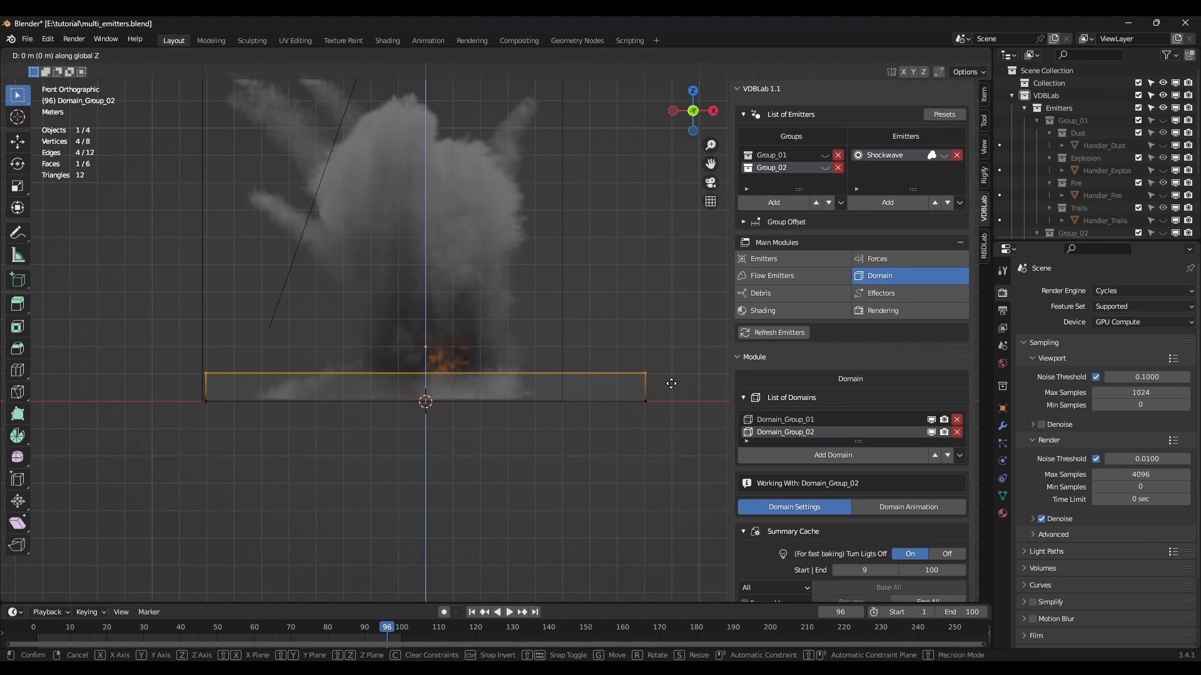
left_click(666, 358)
key("Tab")
middle_click_drag(666, 358, 531, 426)
middle_click_drag(681, 486, 571, 370)
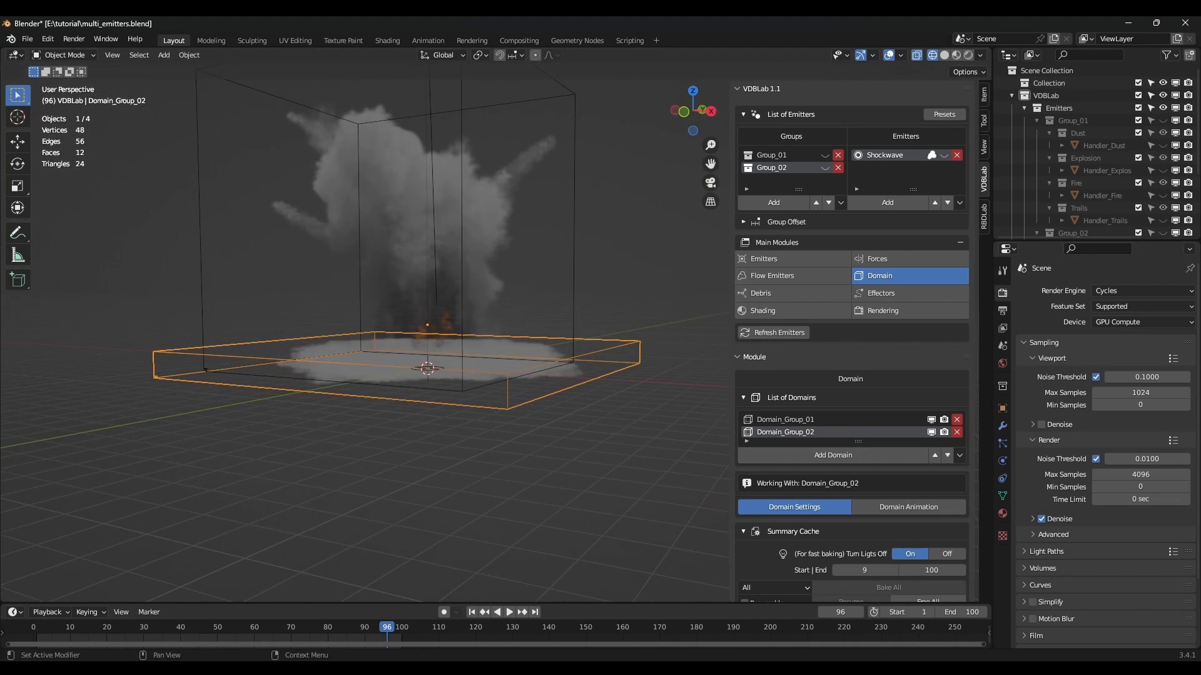
mouse_move(595, 479)
middle_mouse_down()
mouse_move(585, 505)
mouse_move(557, 467)
mouse_move(621, 553)
mouse_move(583, 497)
middle_mouse_up()
scroll(839, 533, "down", 3)
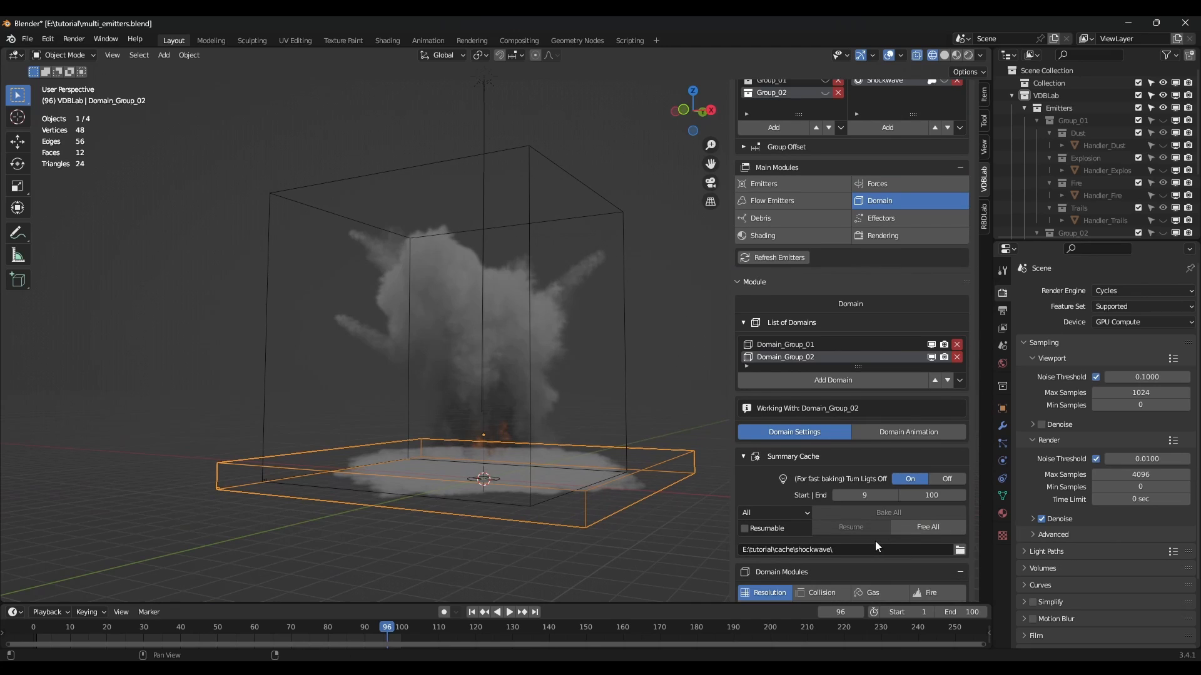
Free the simulation cache and rebake all domain caches.
left_click(920, 526)
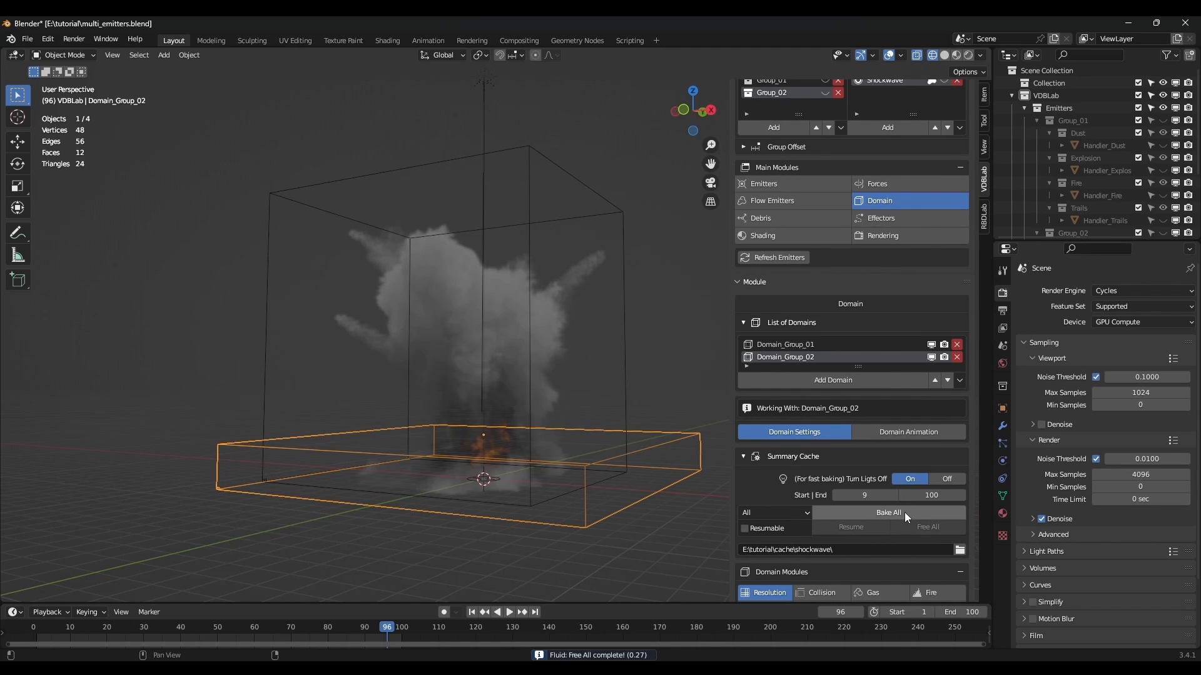
left_click(904, 513)
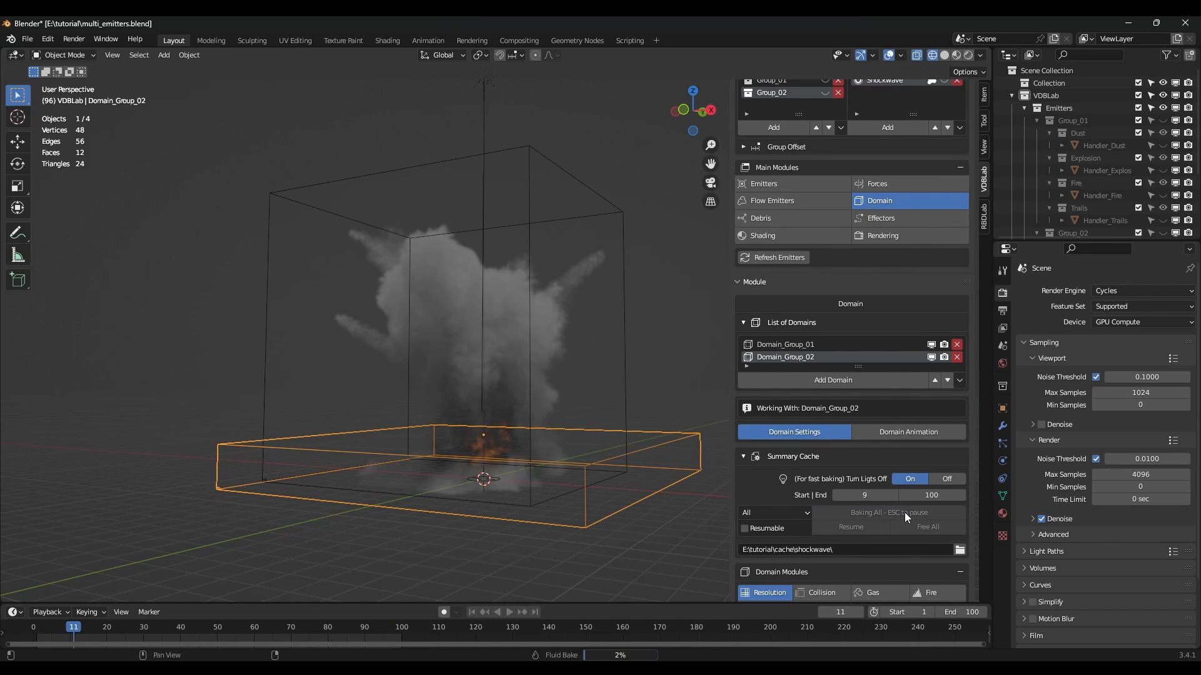
middle_click_drag(443, 493, 507, 523)
Add a camera to the scene and look through it.
key("shift+a")
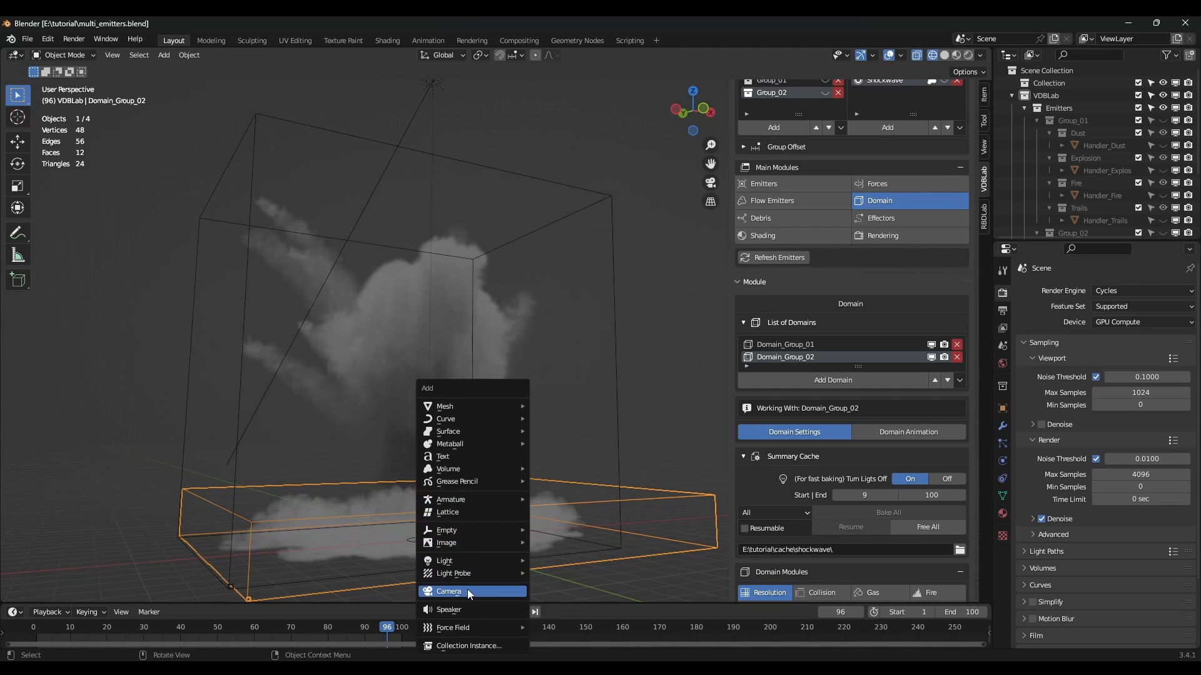
left_click(525, 591)
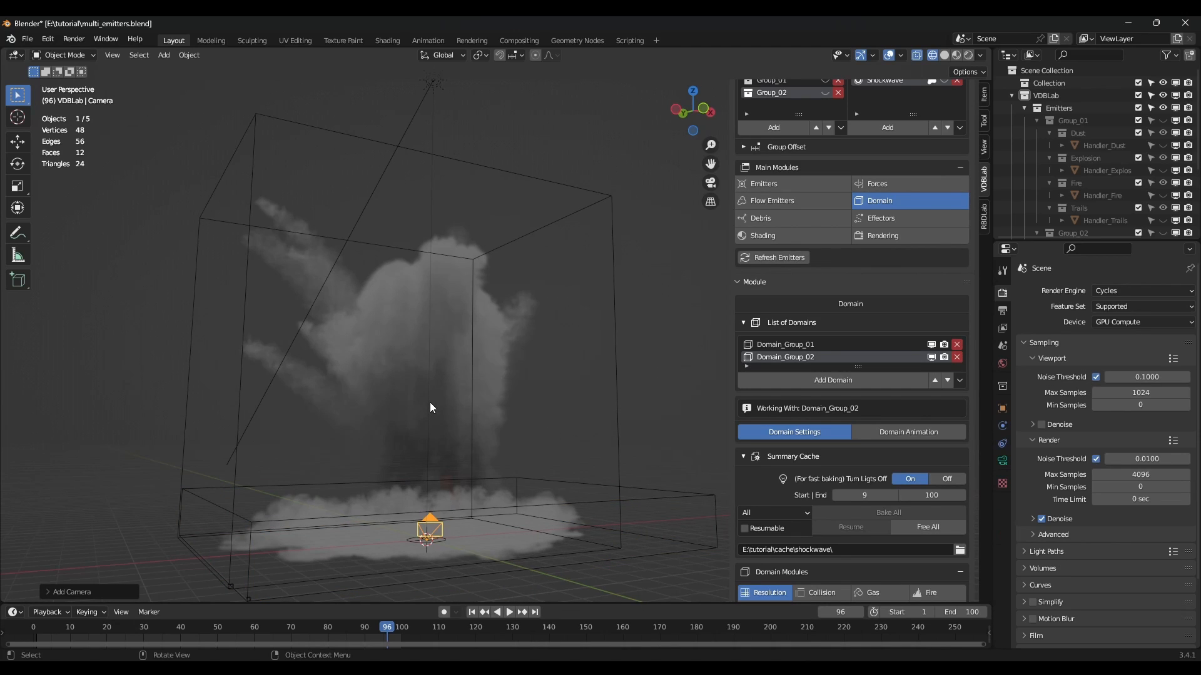
key("ctrl+KP_0")
Render a viewport animation preview from the new camera, then play the flipbook and close it.
scroll(883, 306, "up", 3)
left_click(883, 310)
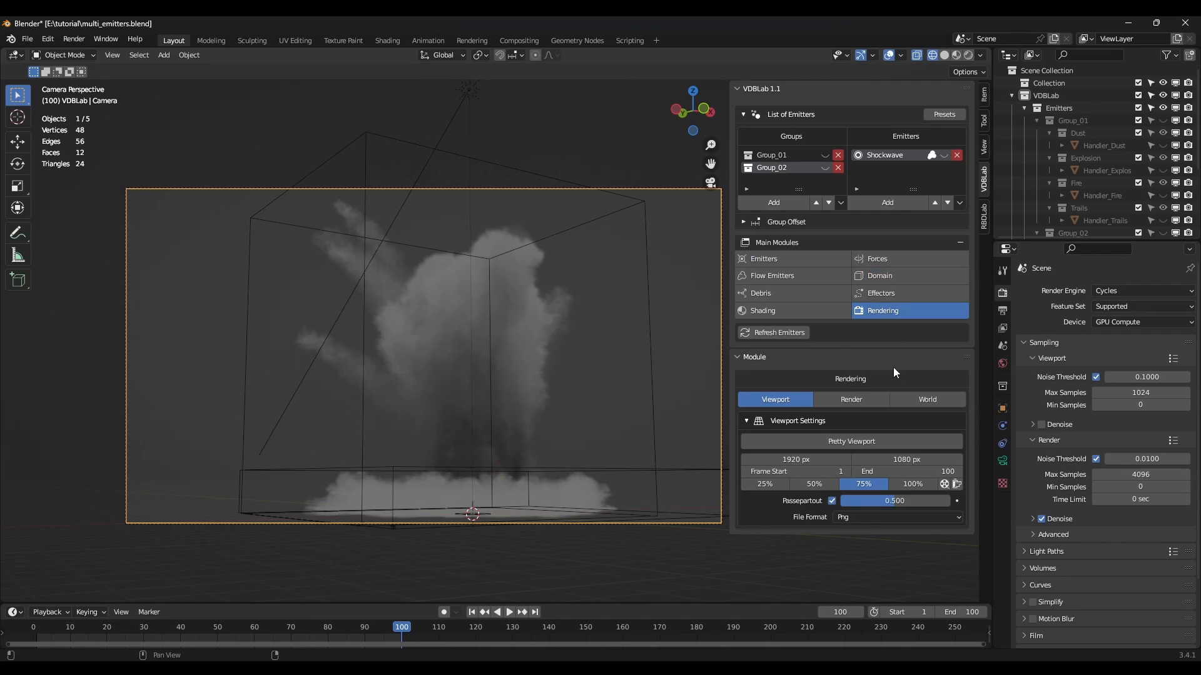
left_click(944, 485)
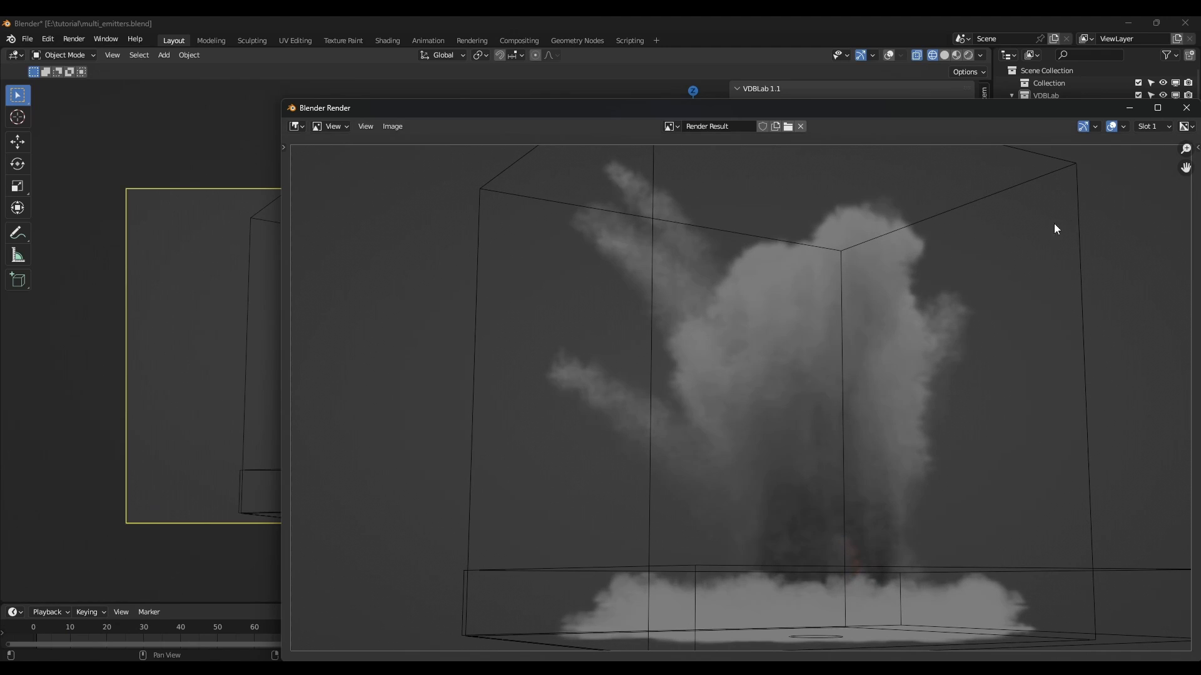
left_click(1185, 109)
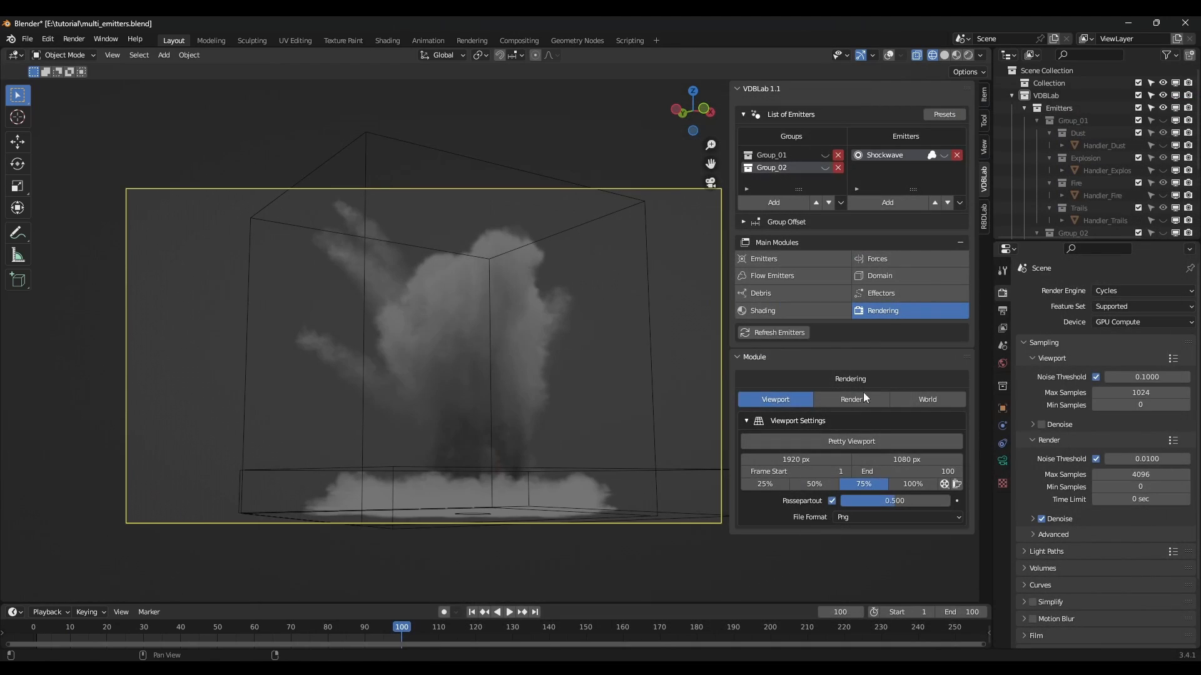
left_click(956, 483)
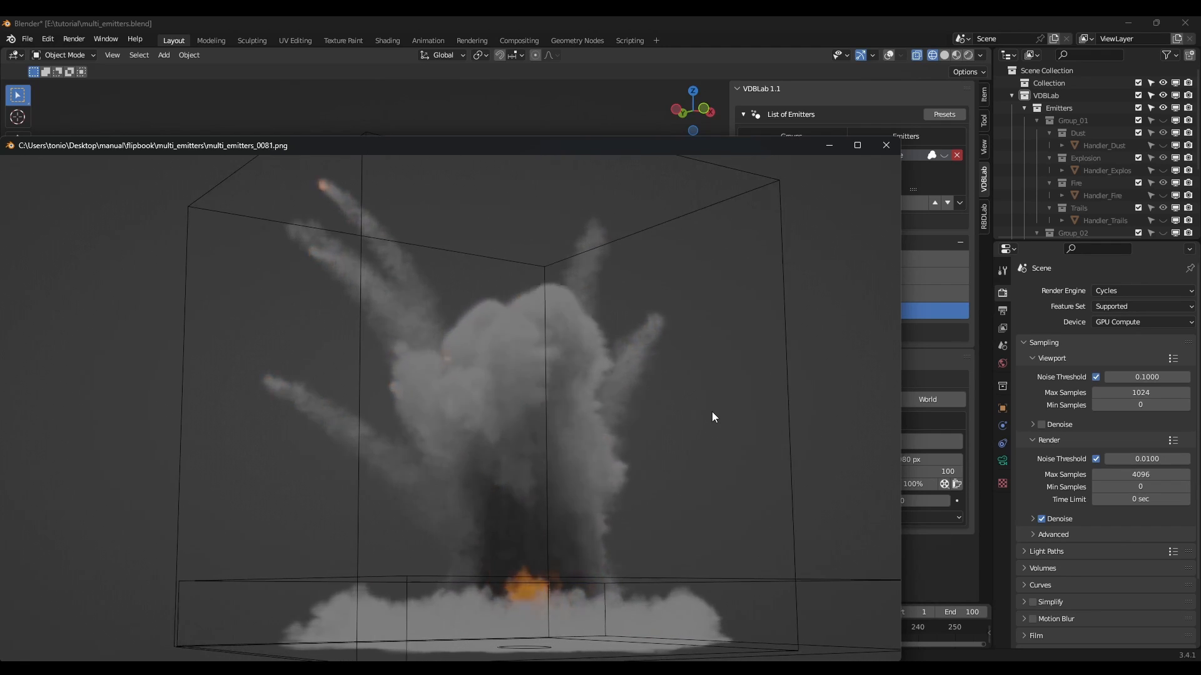
key("Escape")
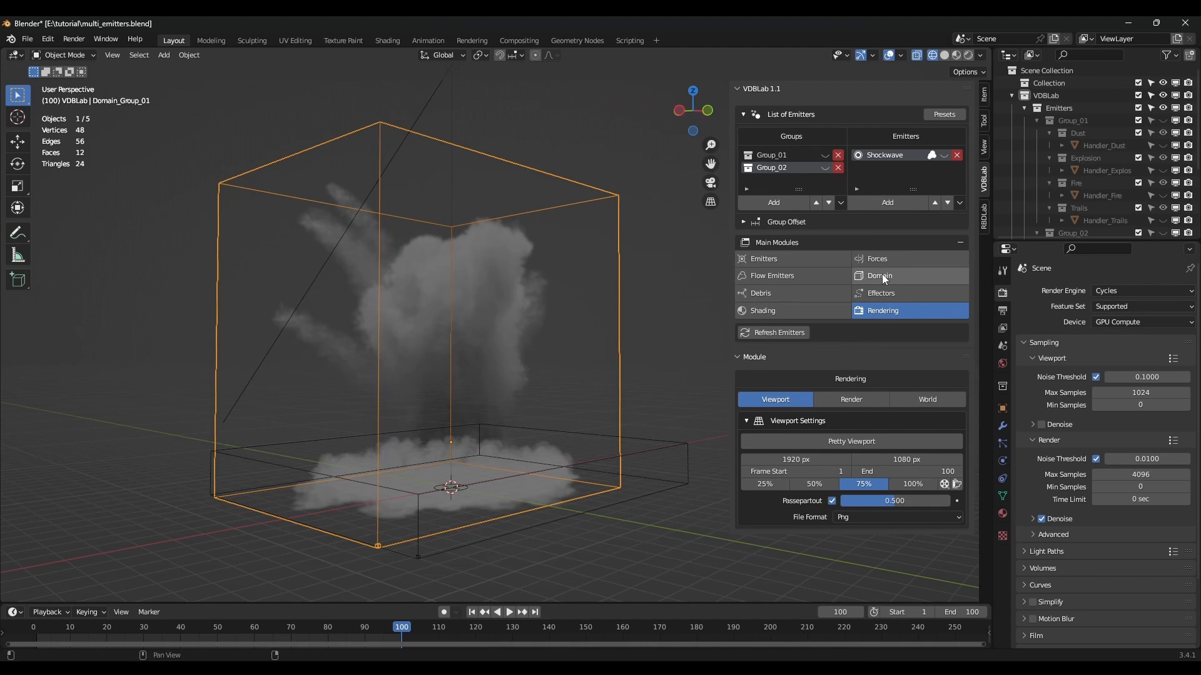
Select Domain_Group_01 in the Domain module and set its resolution to 256.
left_click(882, 274)
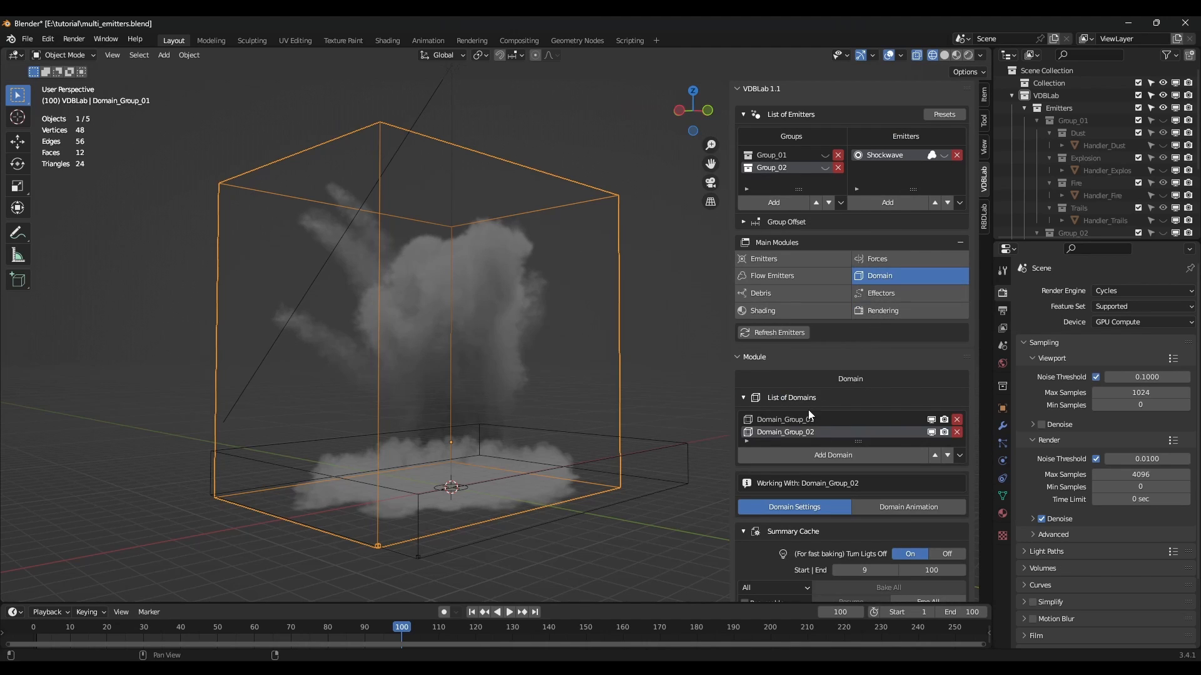
left_click(788, 419)
scroll(793, 419, "down", 4)
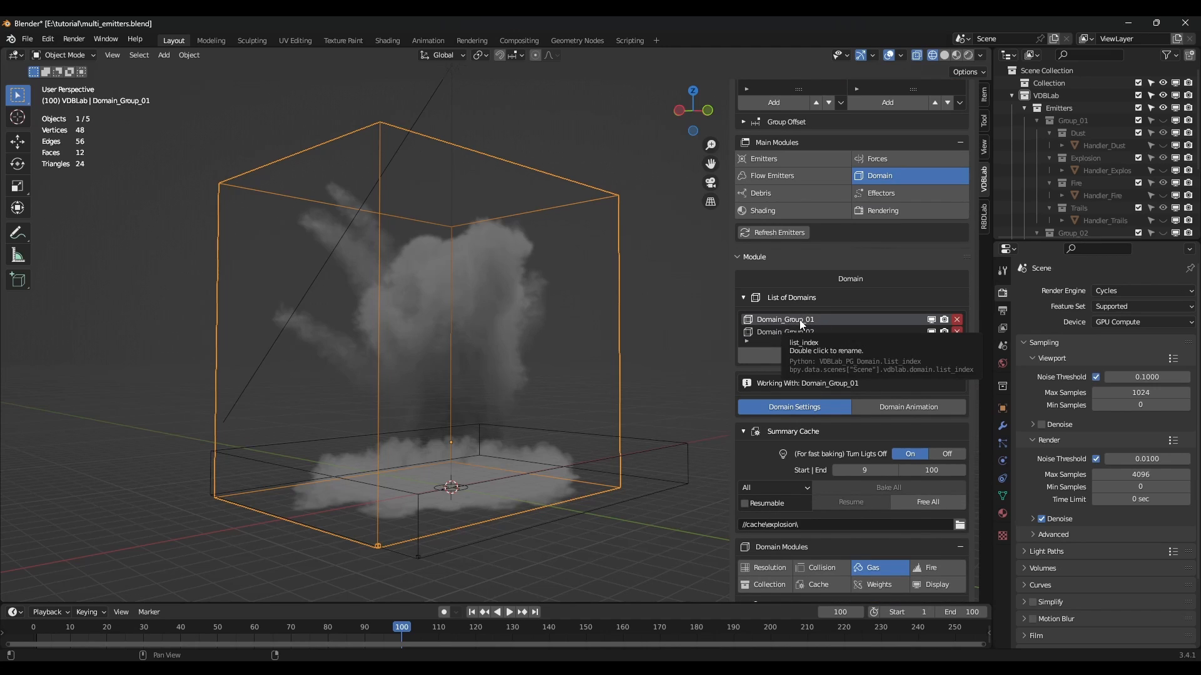
scroll(807, 331, "down", 3)
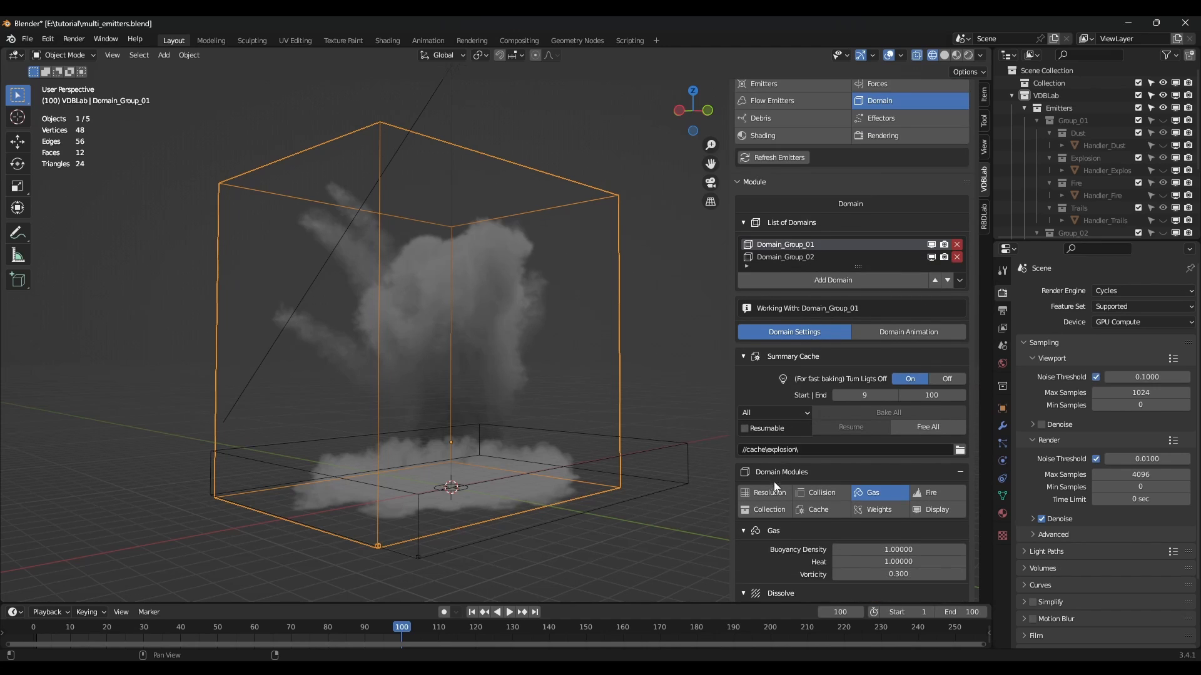
left_click(778, 493)
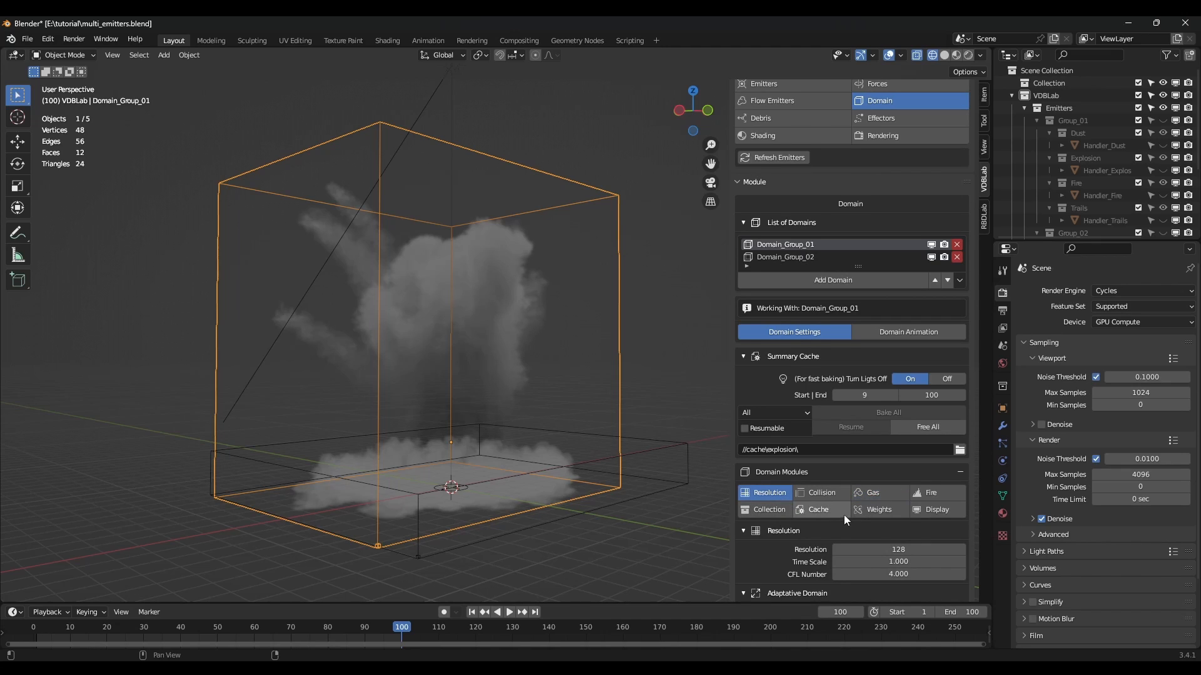
scroll(841, 514, "down", 3)
left_click(903, 477)
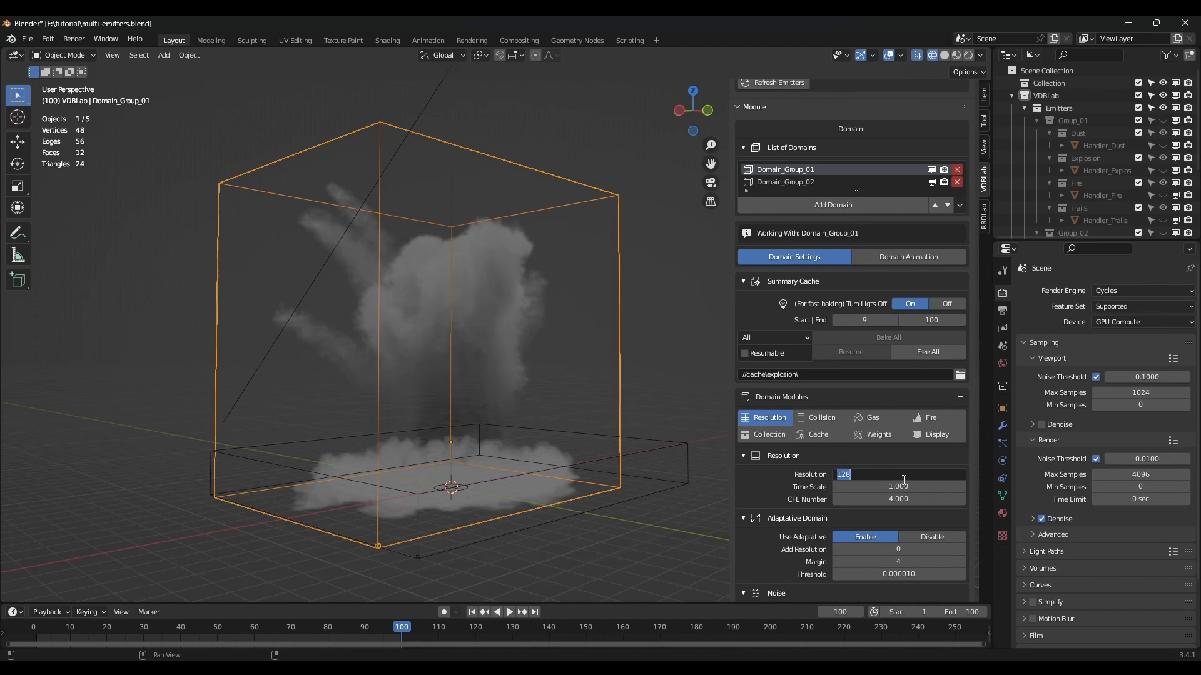
type("256")
key("Return")
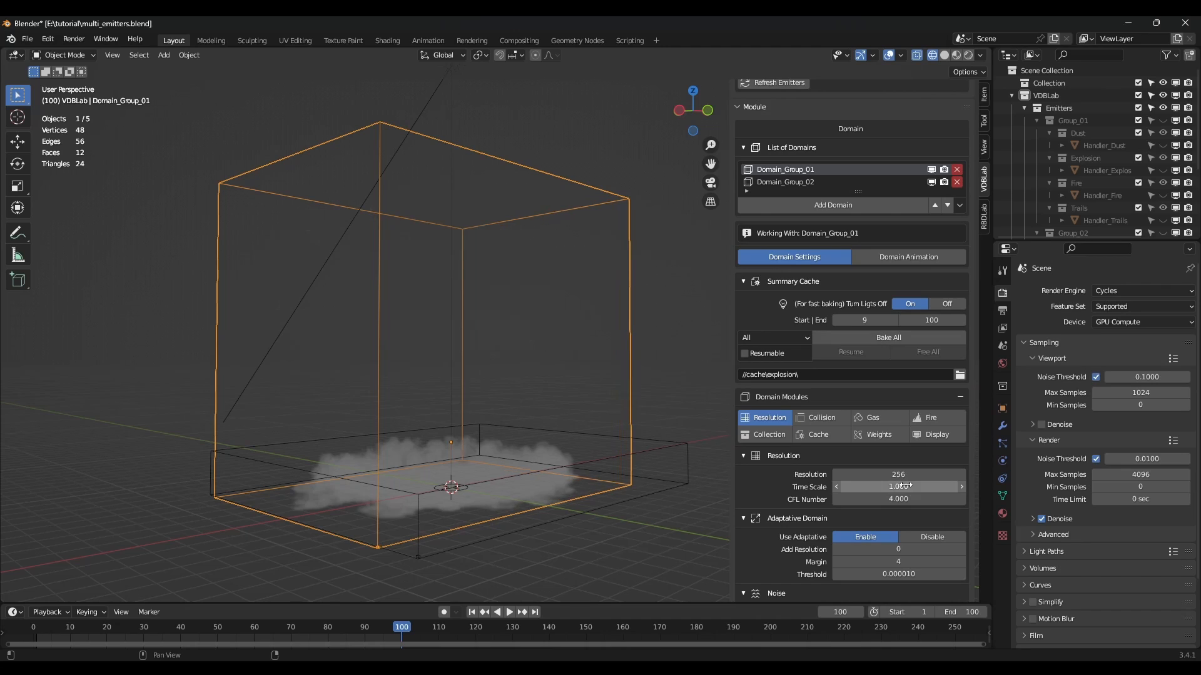
Enable noise, review the Gas and Fire settings, and Bake All.
scroll(904, 488, "down", 3)
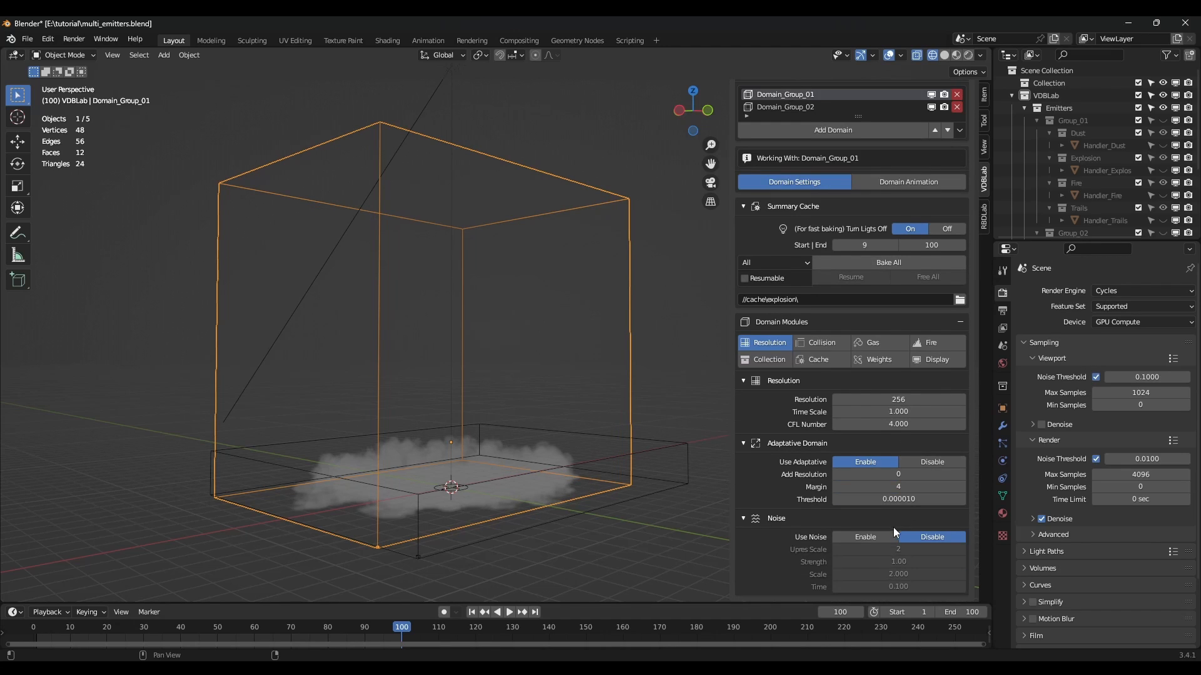
left_click(872, 538)
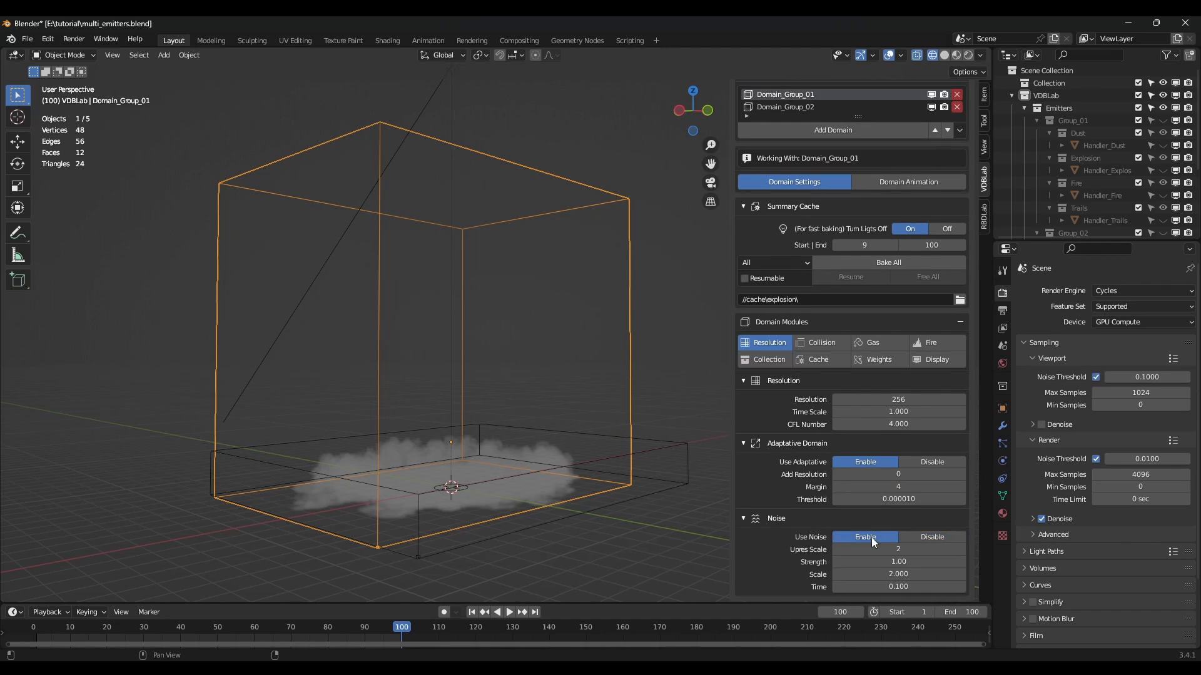
scroll(880, 487, "up", 2)
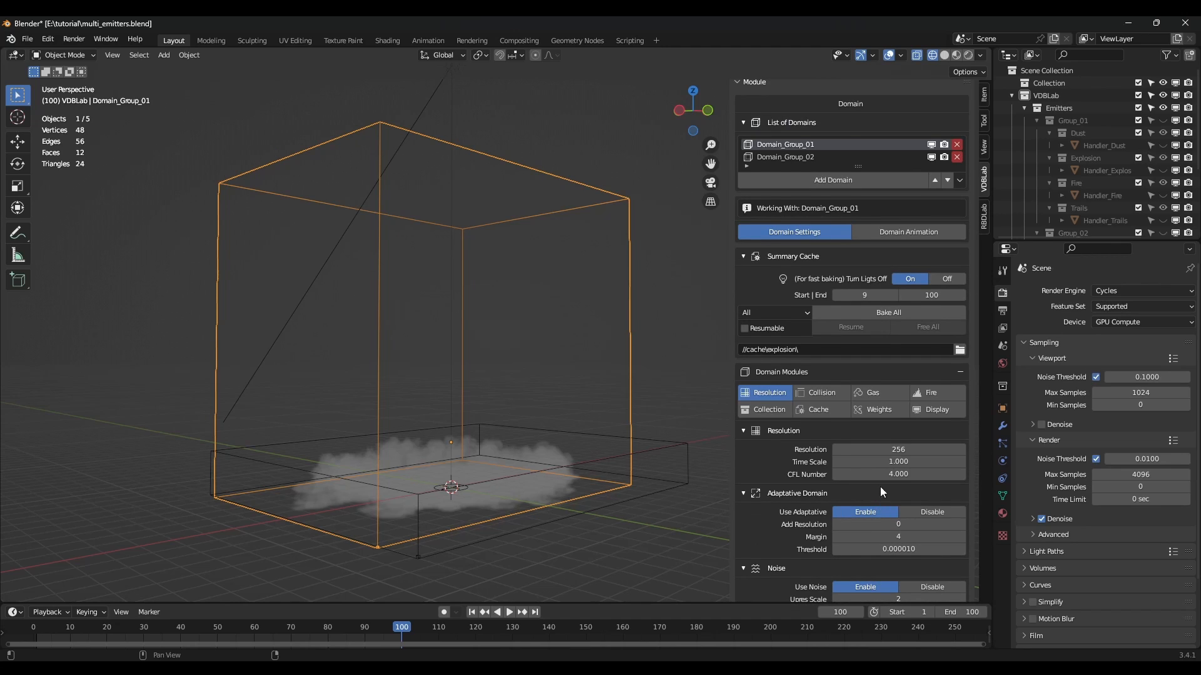
left_click(889, 394)
scroll(888, 393, "up", 2)
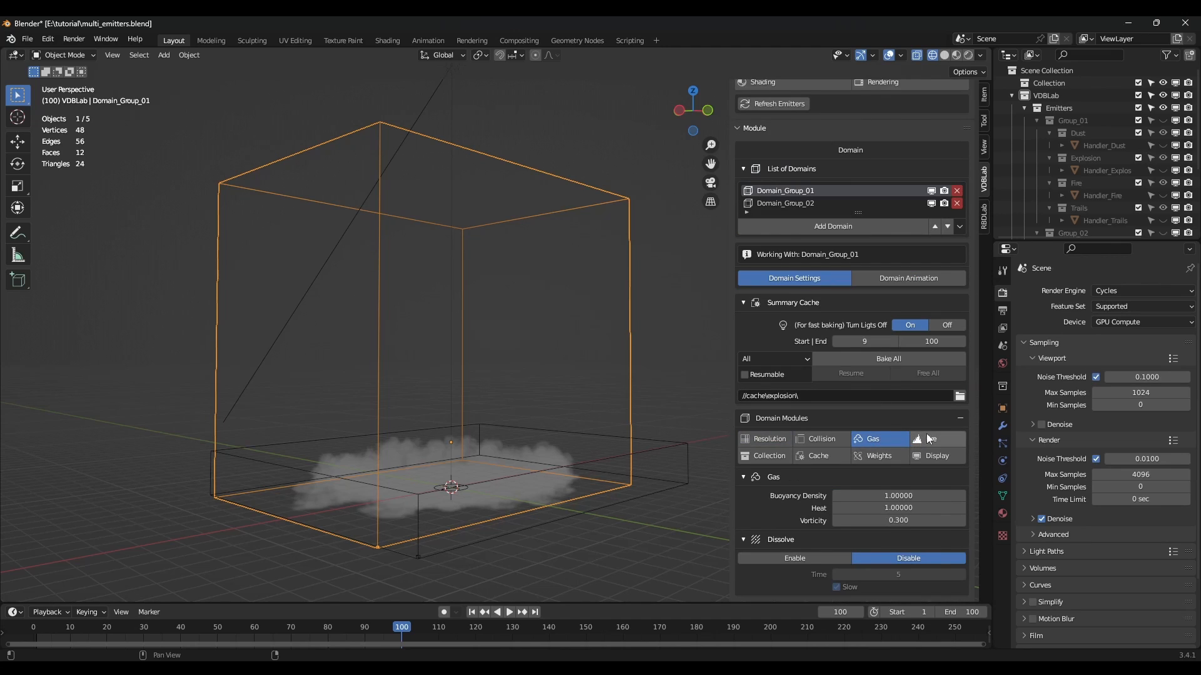
left_click(927, 439)
scroll(919, 456, "up", 1)
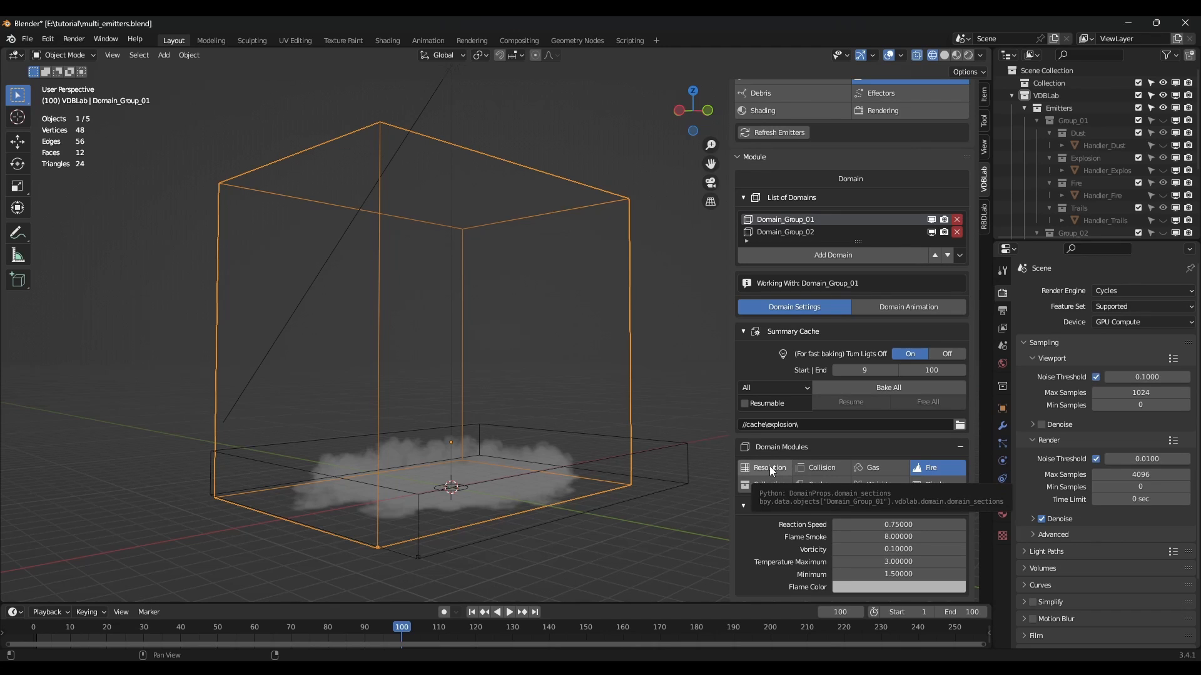
left_click(770, 468)
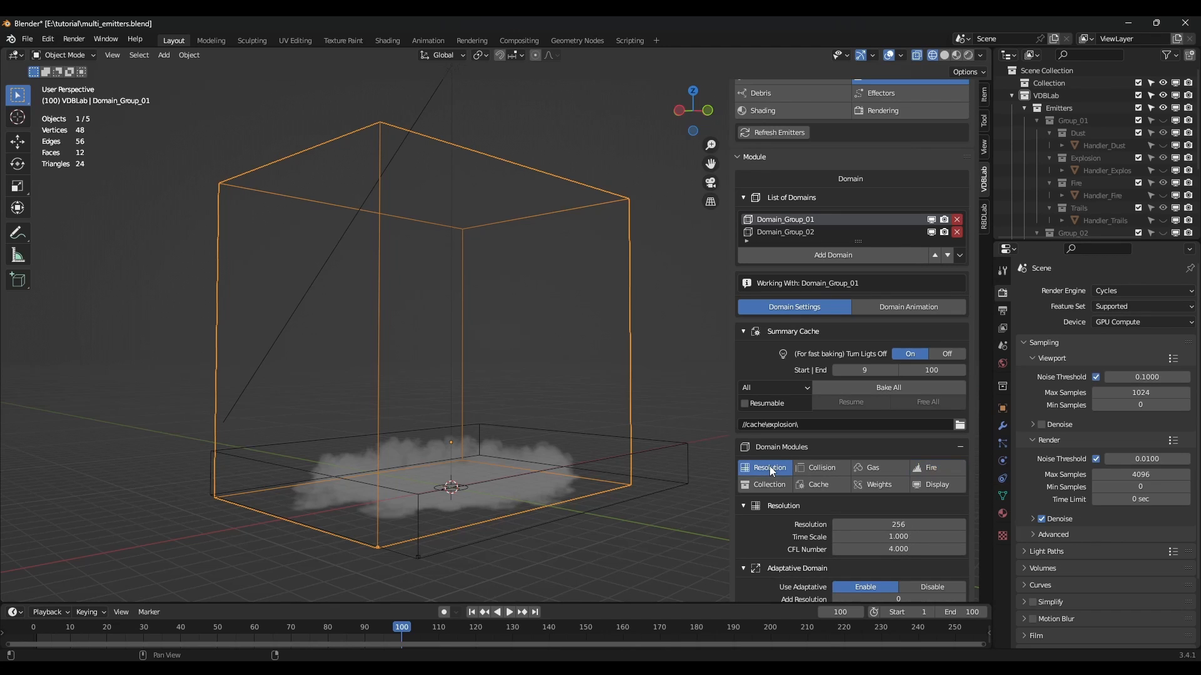
left_click(889, 389)
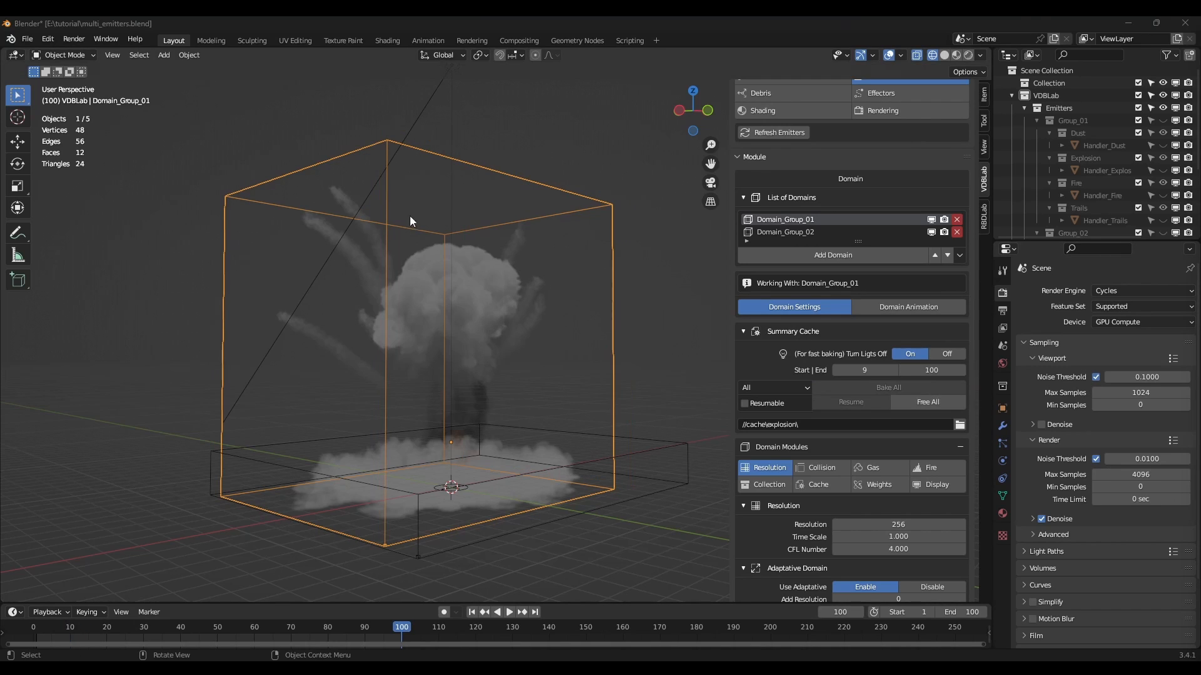
Orbit and zoom around the baked smoke, then save multi_emitters.blend with Ctrl+S.
mouse_move(434, 351)
middle_mouse_down()
mouse_move(482, 365)
mouse_move(579, 361)
mouse_move(433, 317)
mouse_move(625, 343)
mouse_move(396, 338)
mouse_move(436, 344)
middle_mouse_up()
scroll(433, 316, "up", 3)
scroll(436, 339, "down", 4)
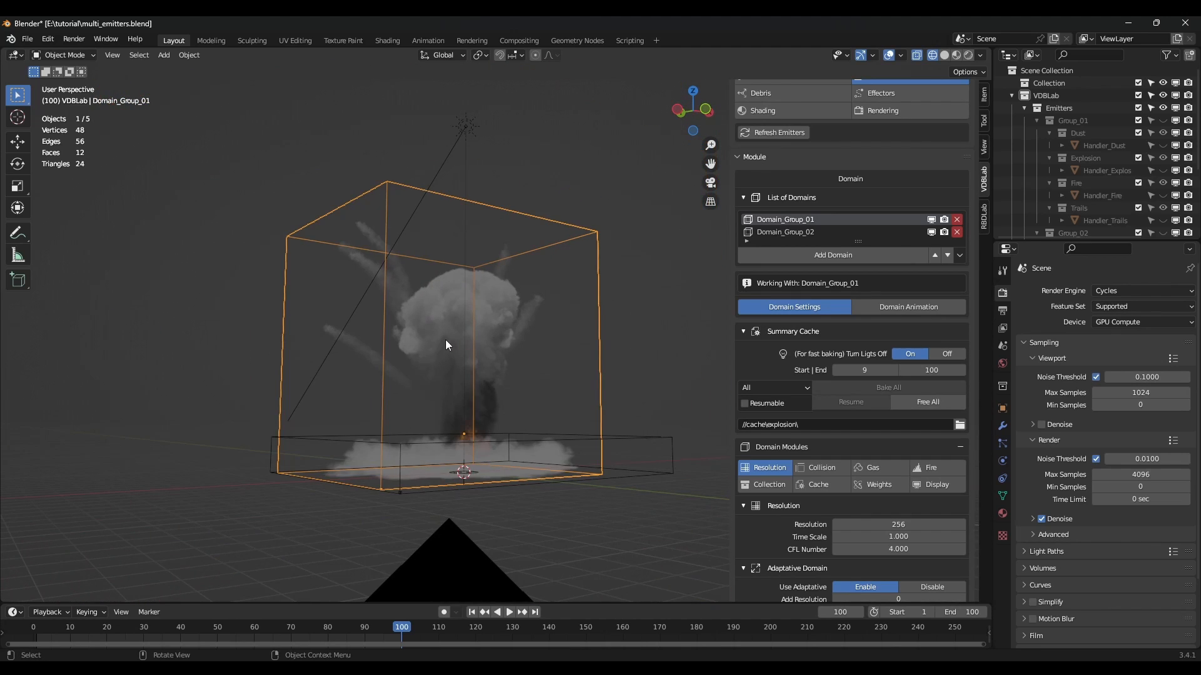
scroll(432, 363, "up", 2)
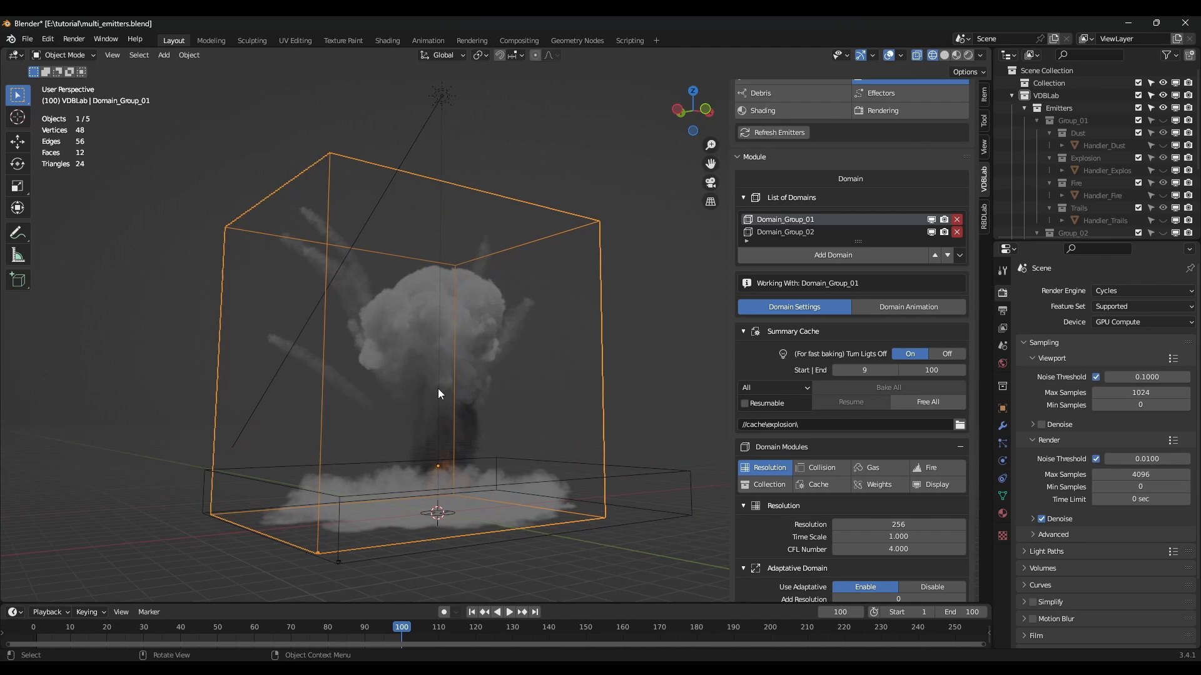
scroll(439, 389, "up", 2)
key("ctrl+s")
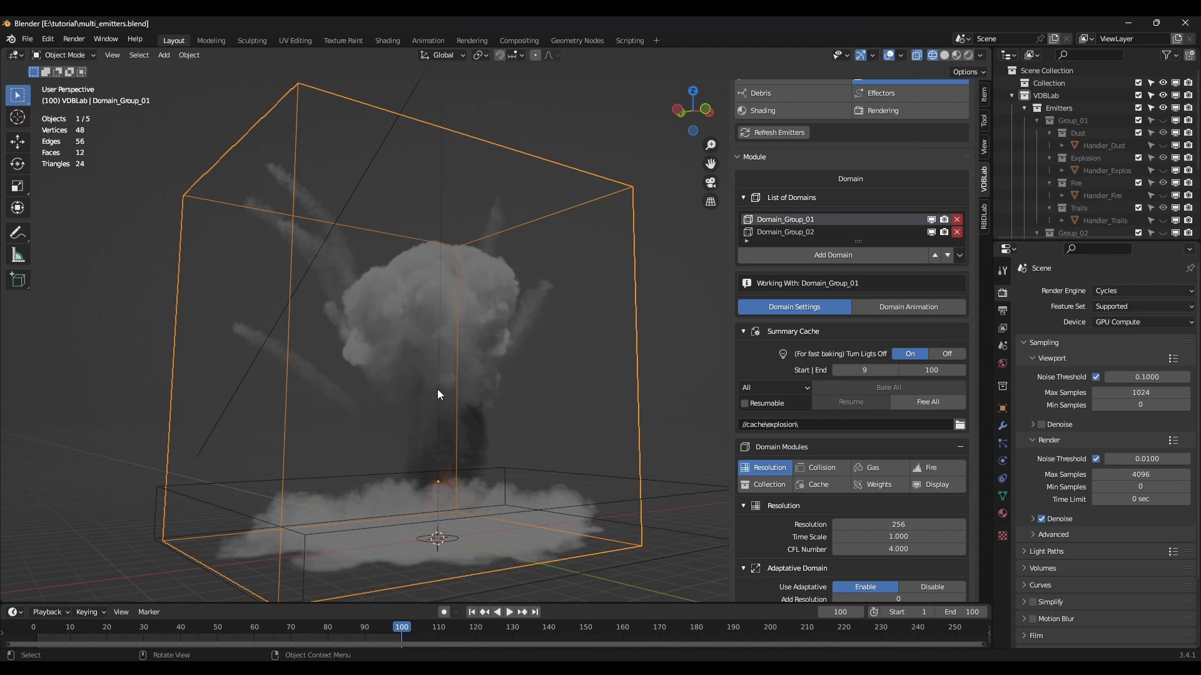
middle_click_drag(523, 392, 443, 394)
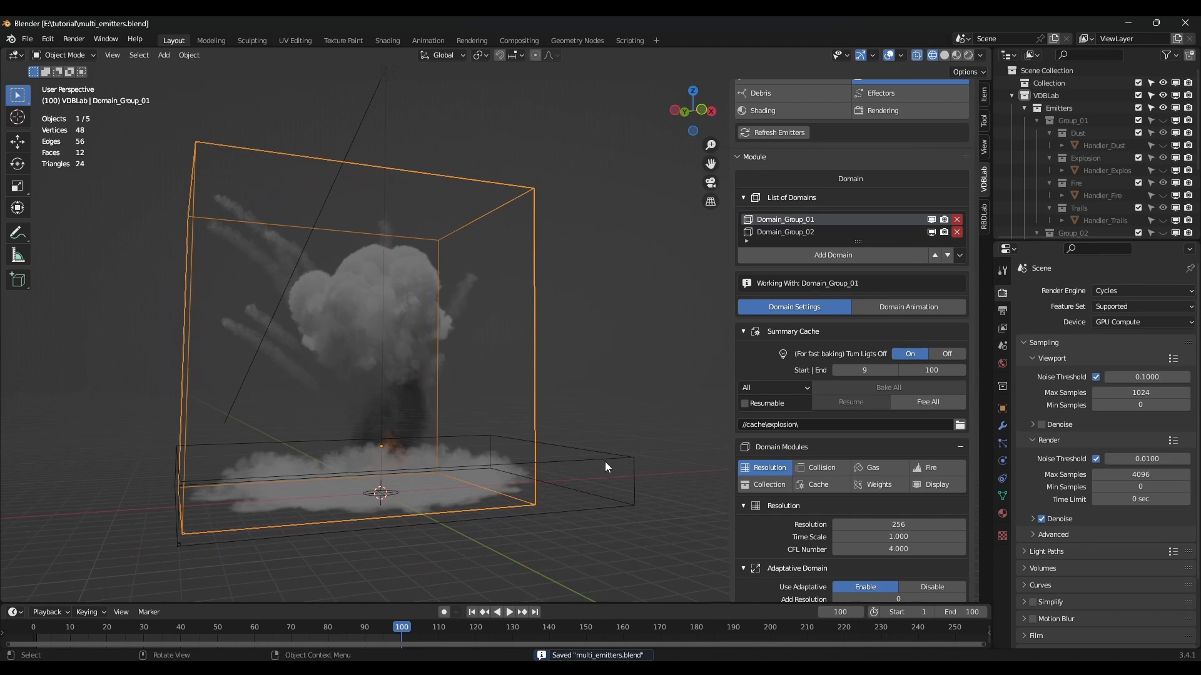
Select Domain_Group_02 and set its resolution to 256.
left_click(604, 452)
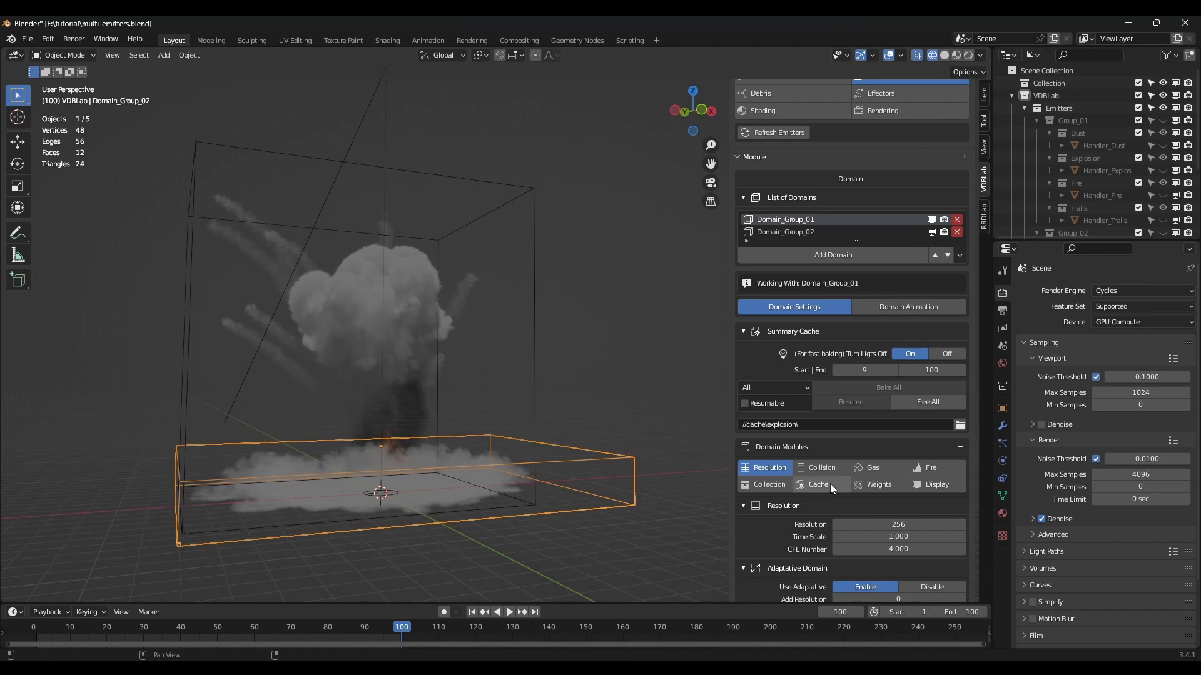
scroll(830, 486, "down", 5)
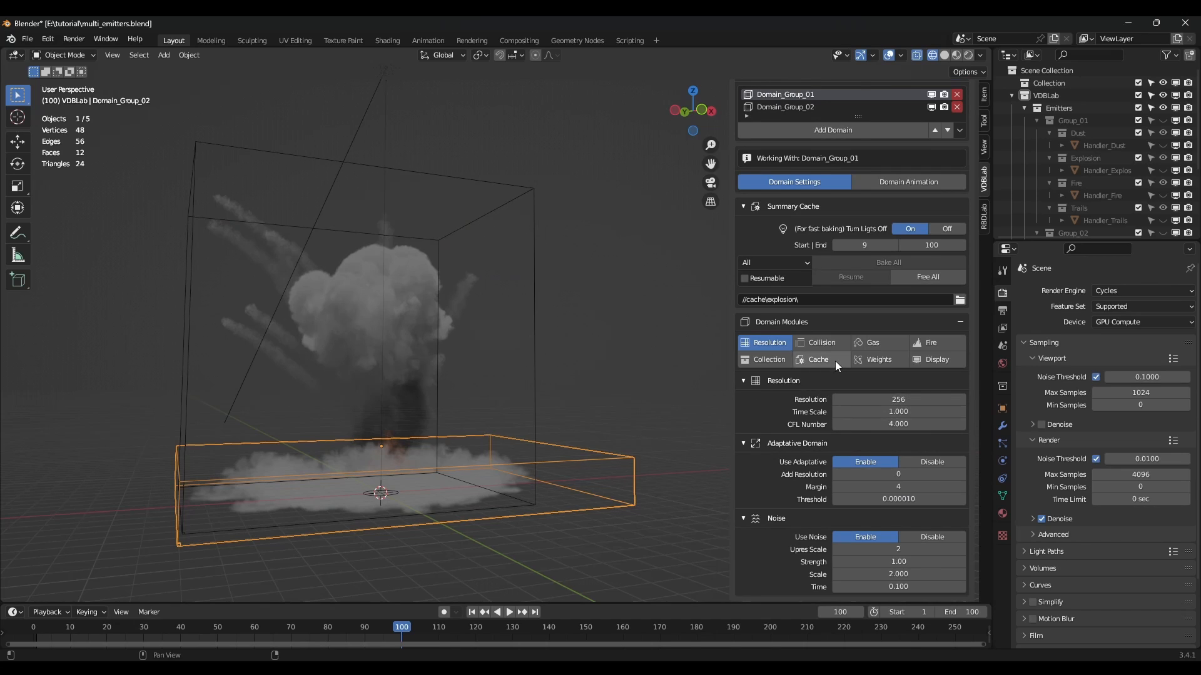
scroll(835, 362, "up", 6)
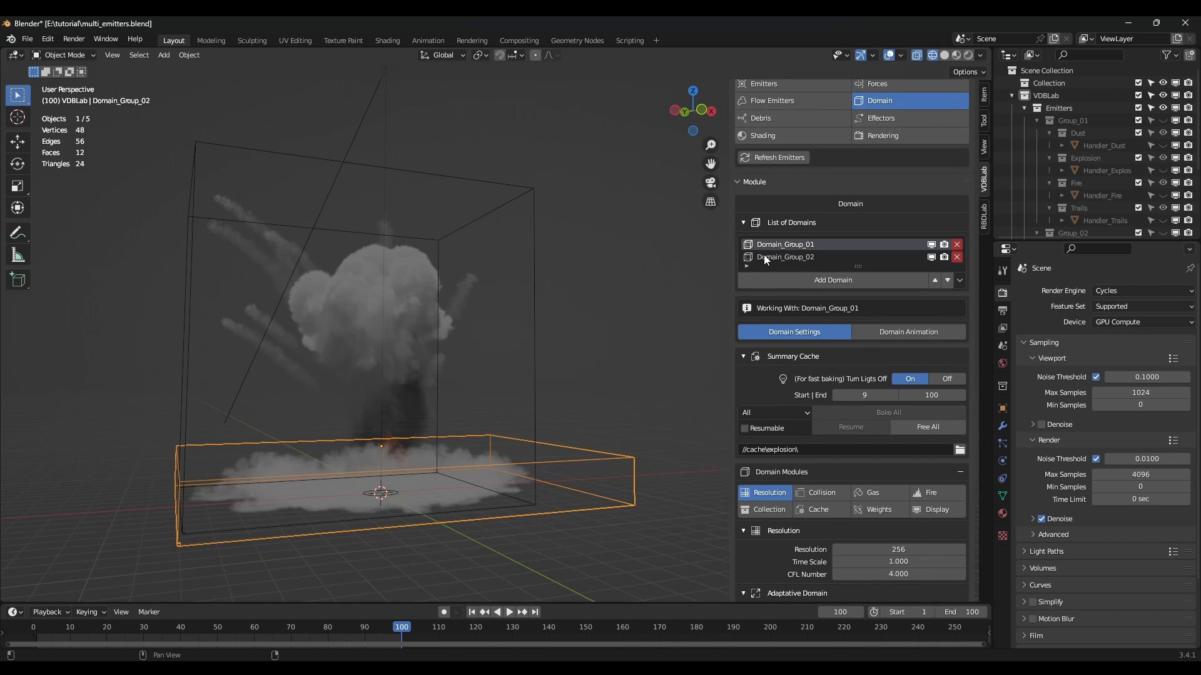
left_click(786, 258)
scroll(813, 307, "down", 6)
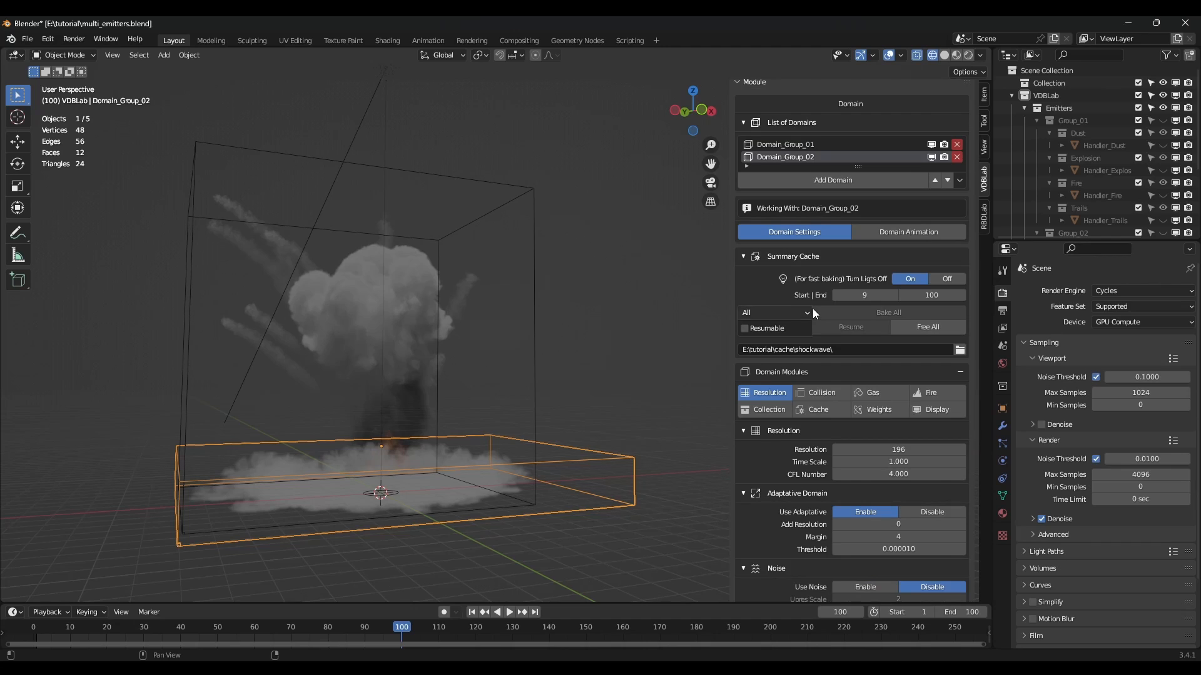
left_click(906, 401)
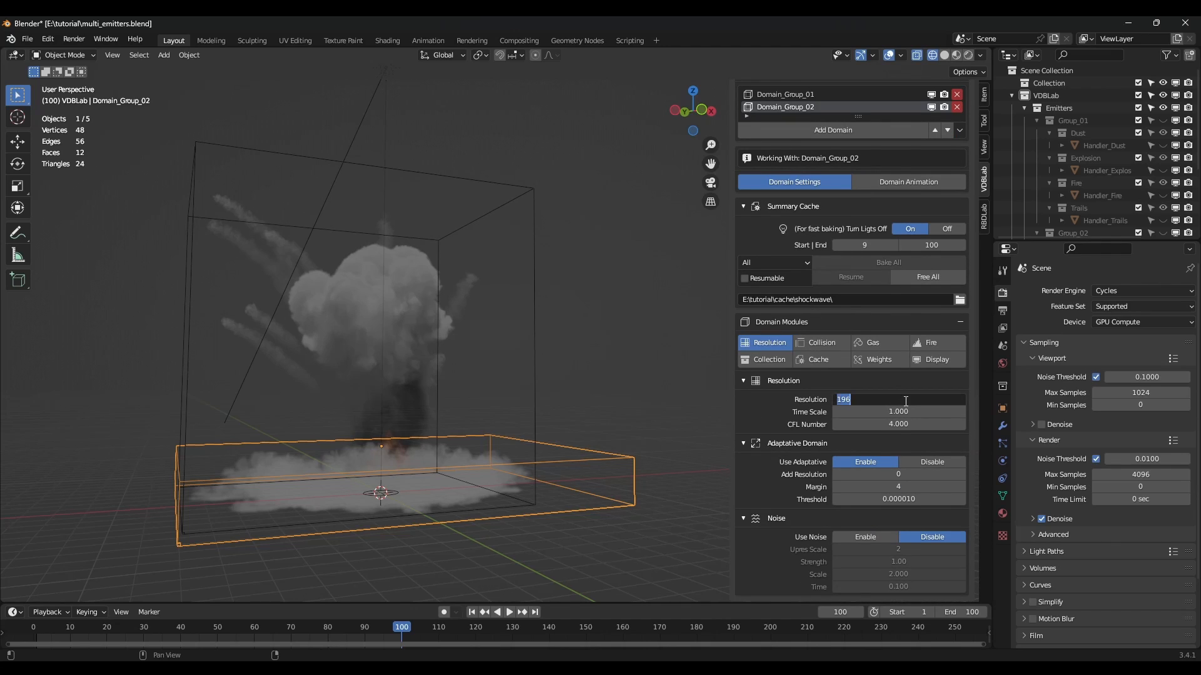
type("25")
key("Return")
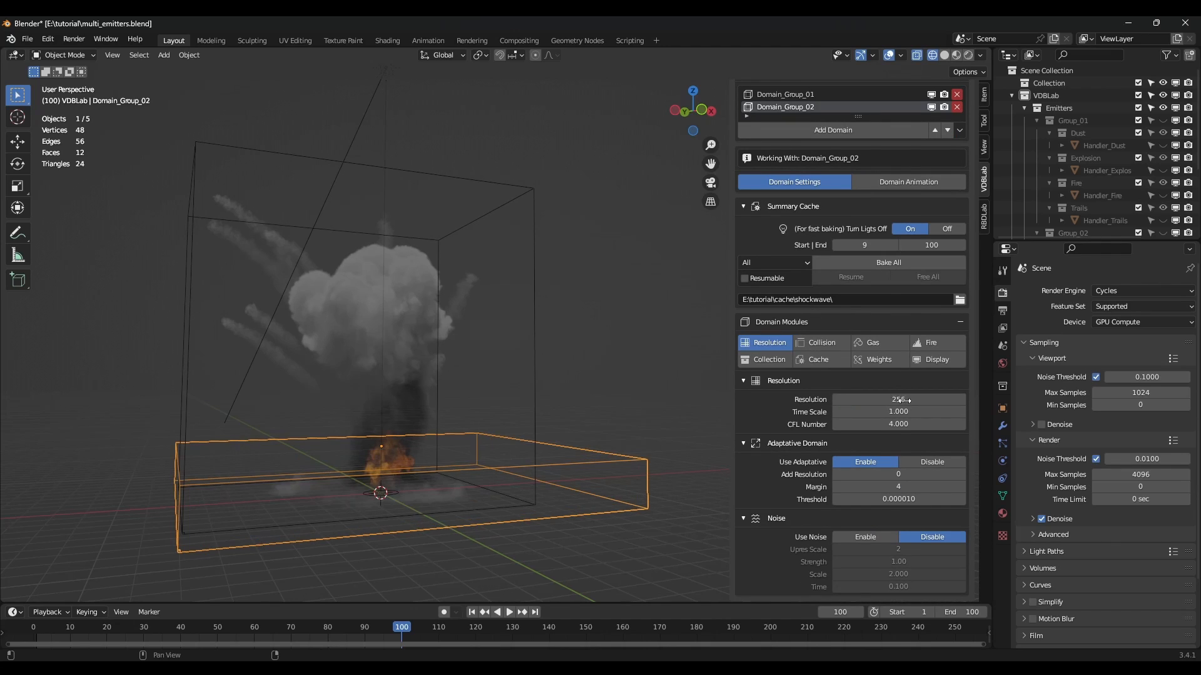
Enable noise on Domain_Group_02 and start Bake All for every domain.
left_click(875, 539)
scroll(881, 510, "up", 9)
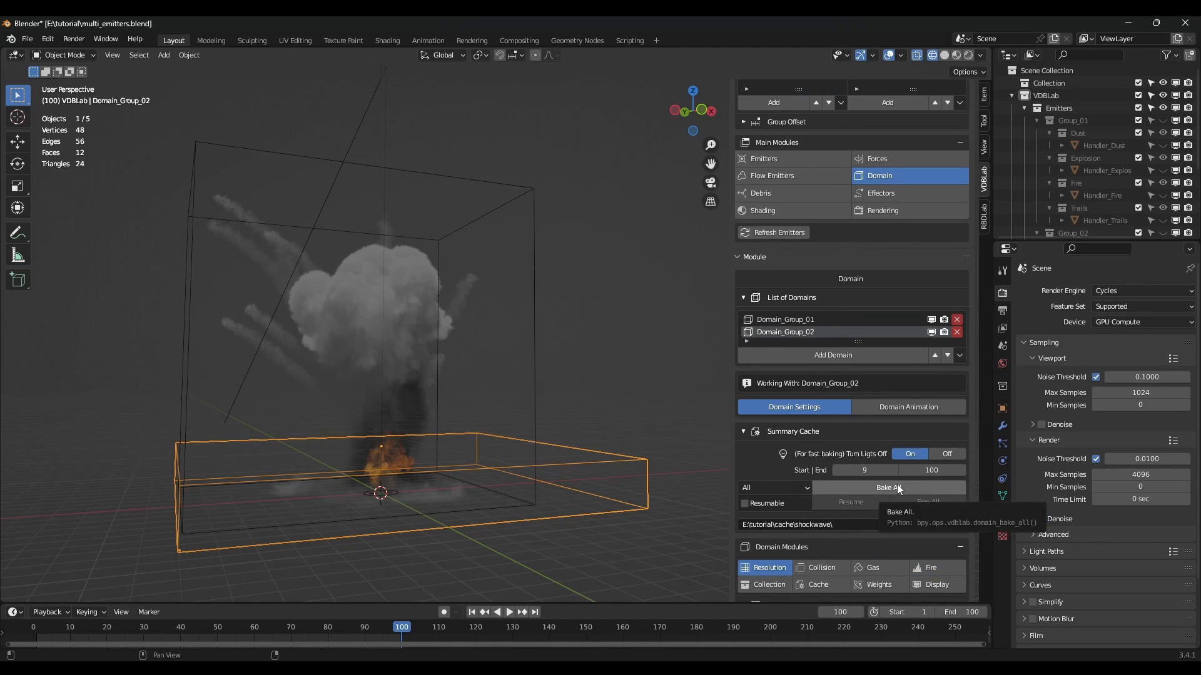
left_click(896, 485)
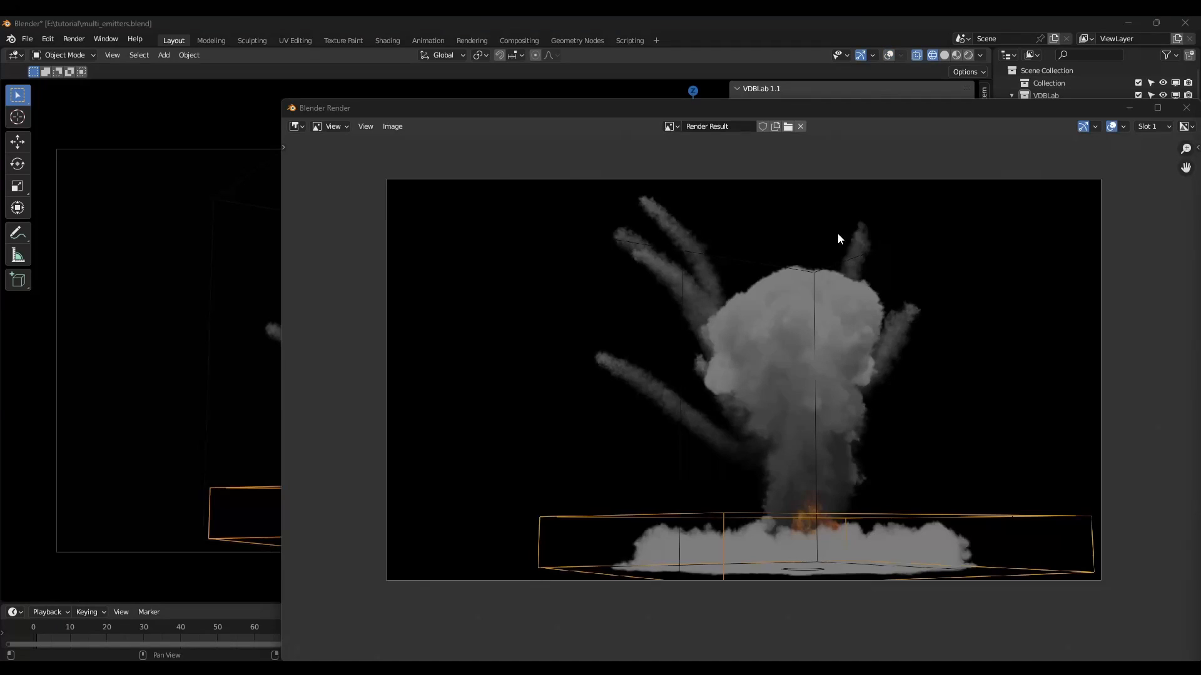
Close the Blender Render window, then play the VDBLab flipbook preview and close it.
left_click_drag(975, 109, 823, 96)
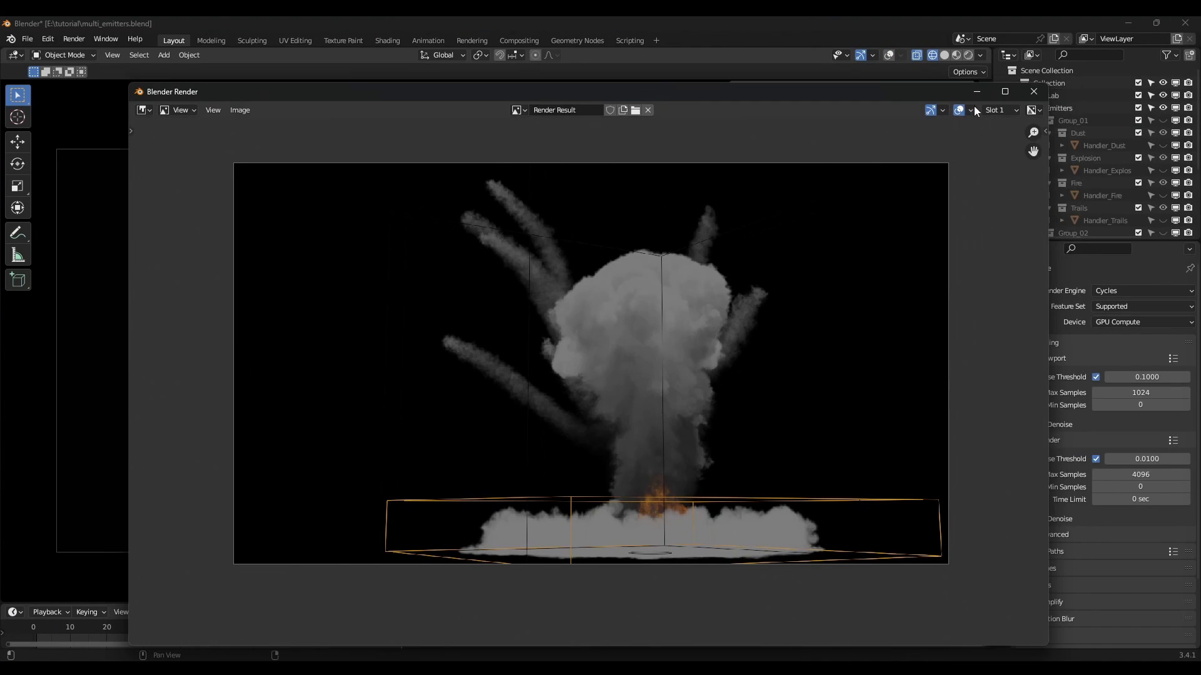
left_click(1033, 94)
left_click(957, 484)
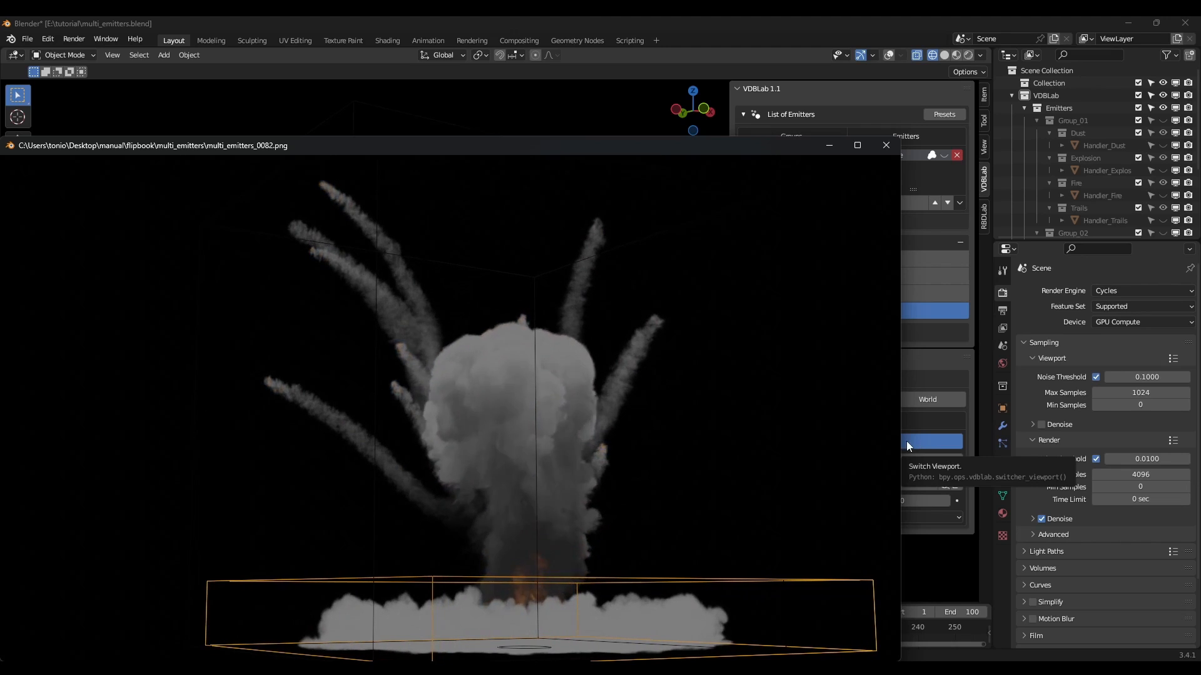
key("Escape")
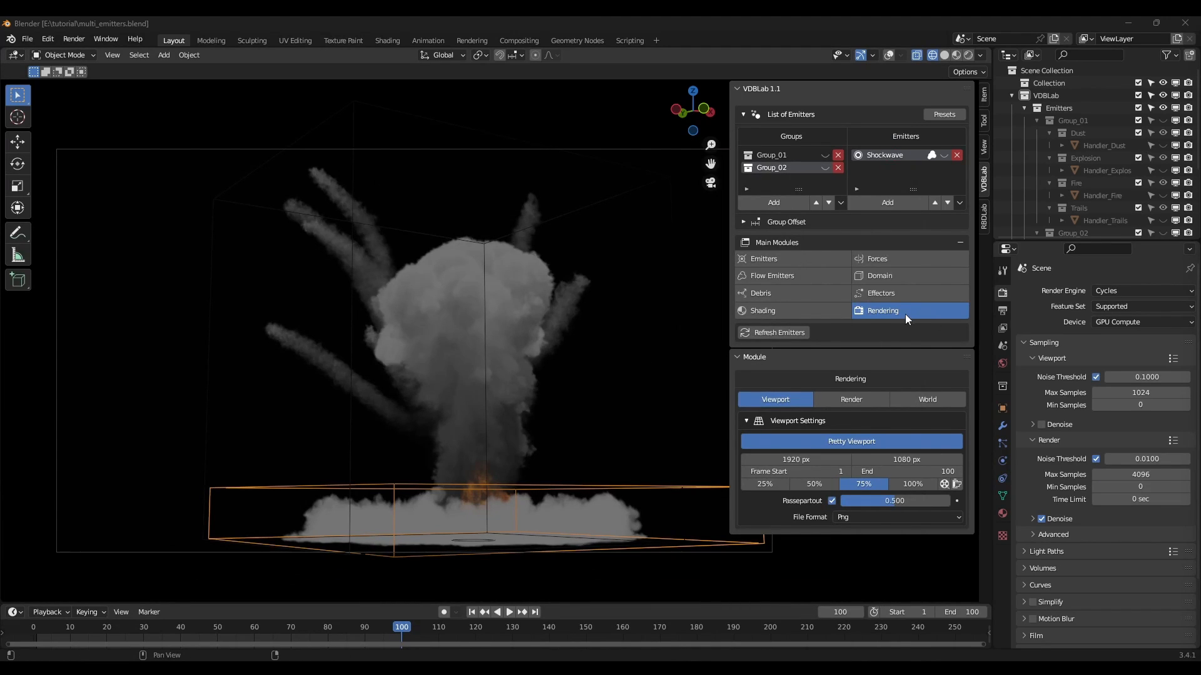
Add a VDBLab world using shanghai_riverside_4k.exr from the hdri folder and view in Rendered shading.
left_click(937, 400)
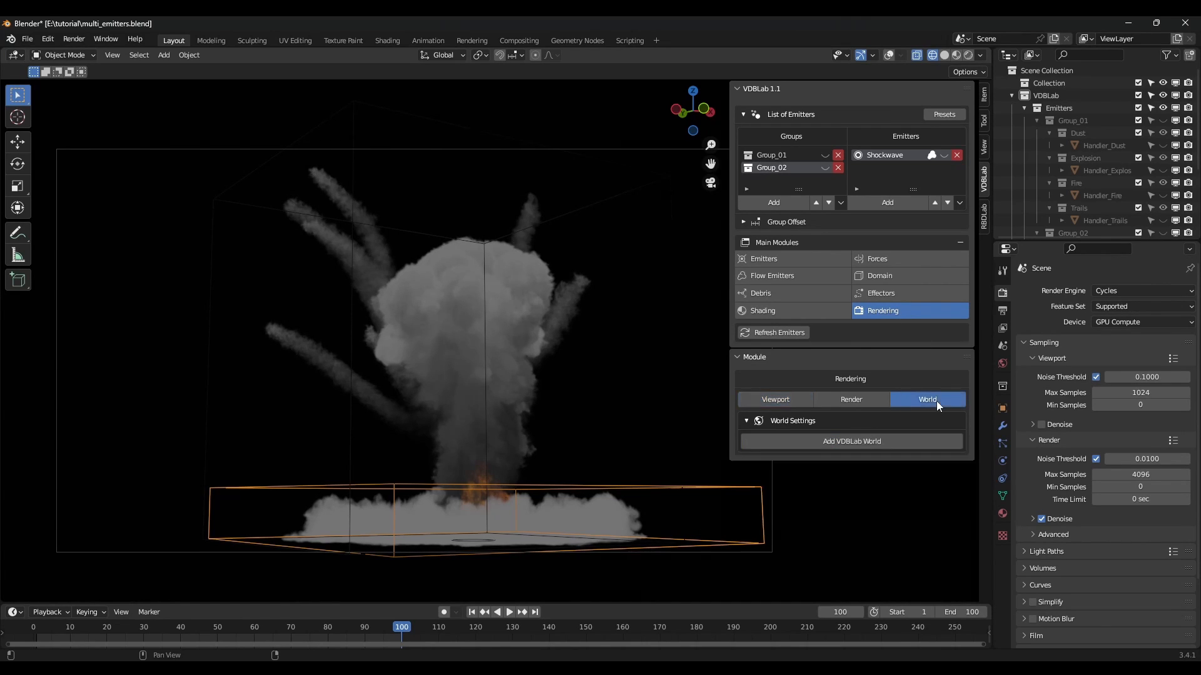
left_click(873, 443)
left_click(917, 508)
left_click(441, 197)
left_click(474, 209)
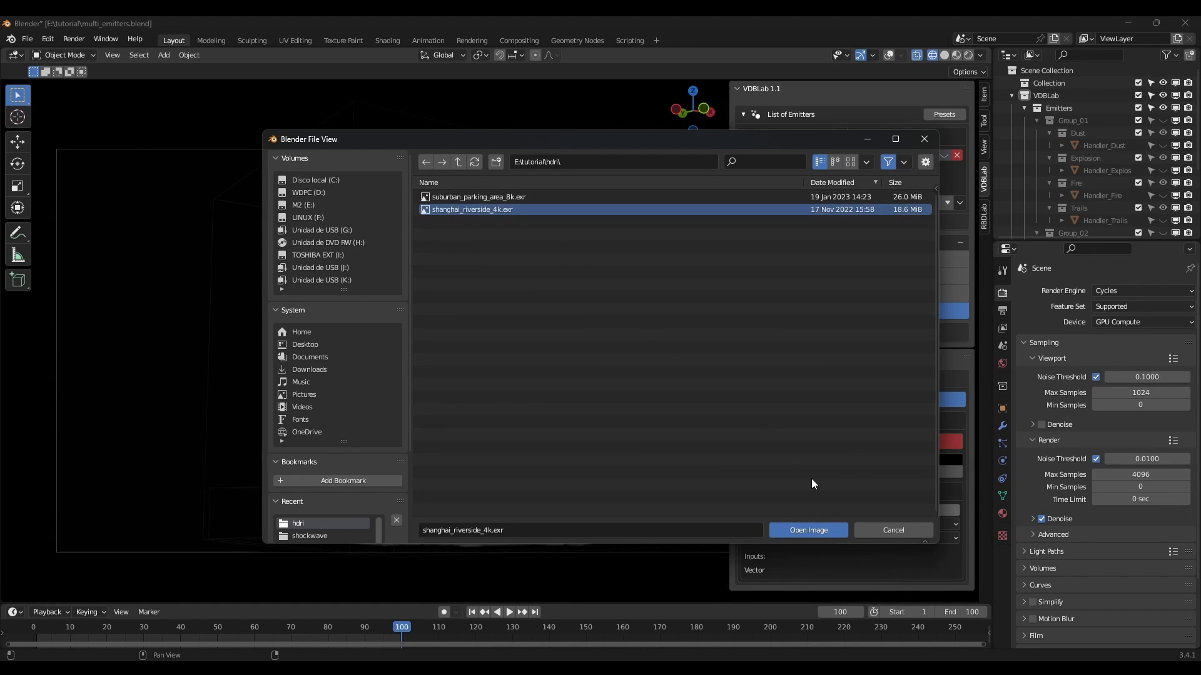
left_click(814, 529)
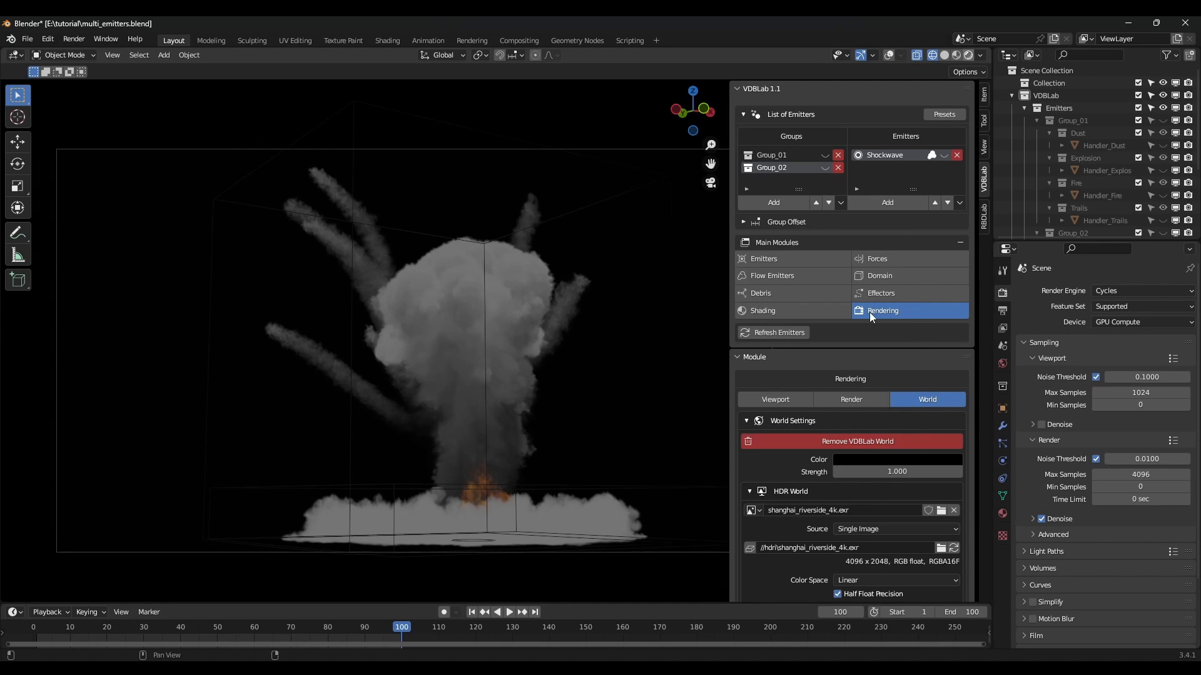
key("shift+z")
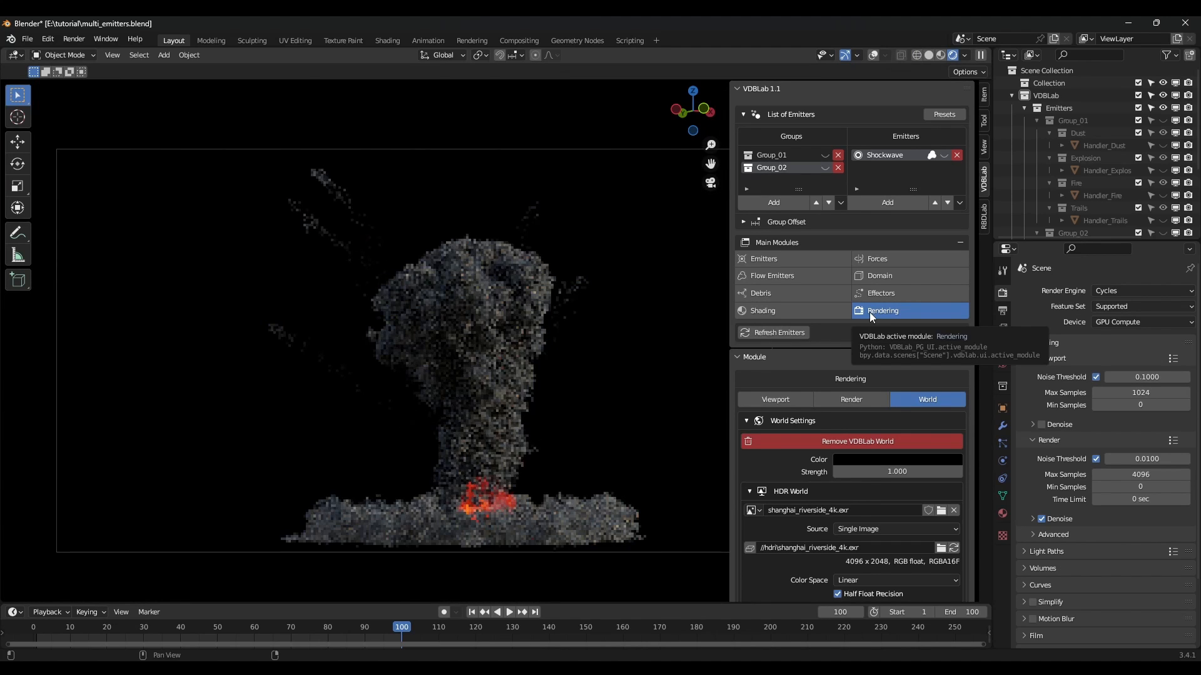
Set the VDBLab world Strength to 2 and show the Shading module for Domain_Group_02.
left_click(897, 472)
type("2")
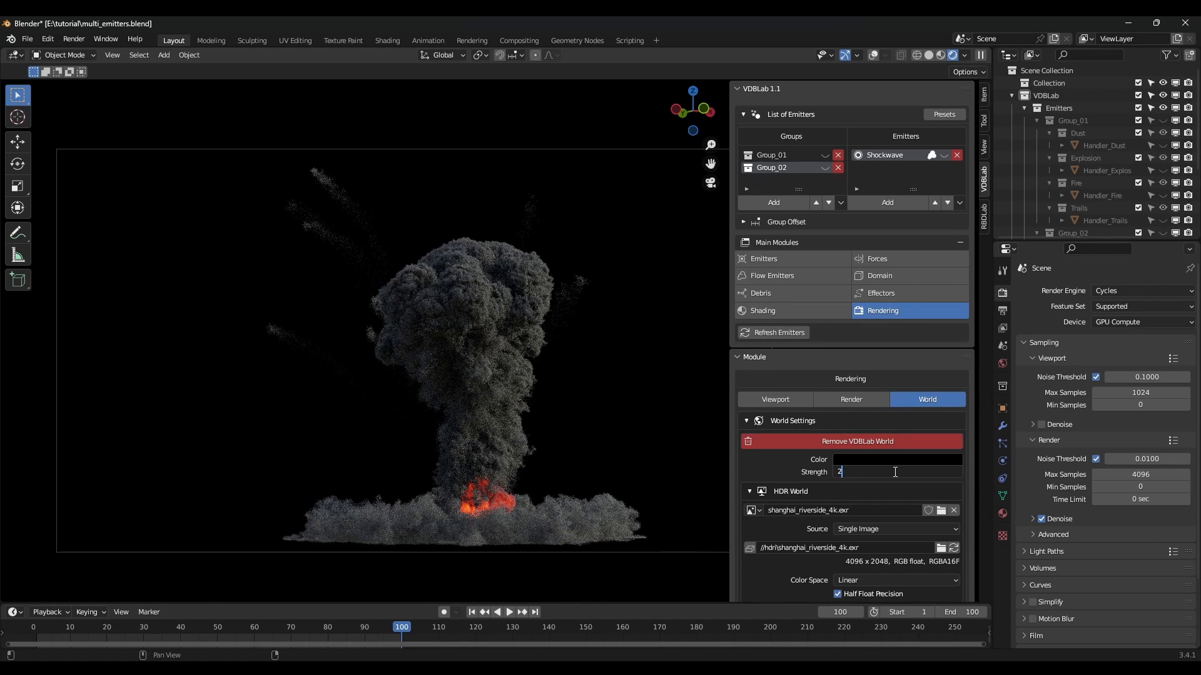
key("Return")
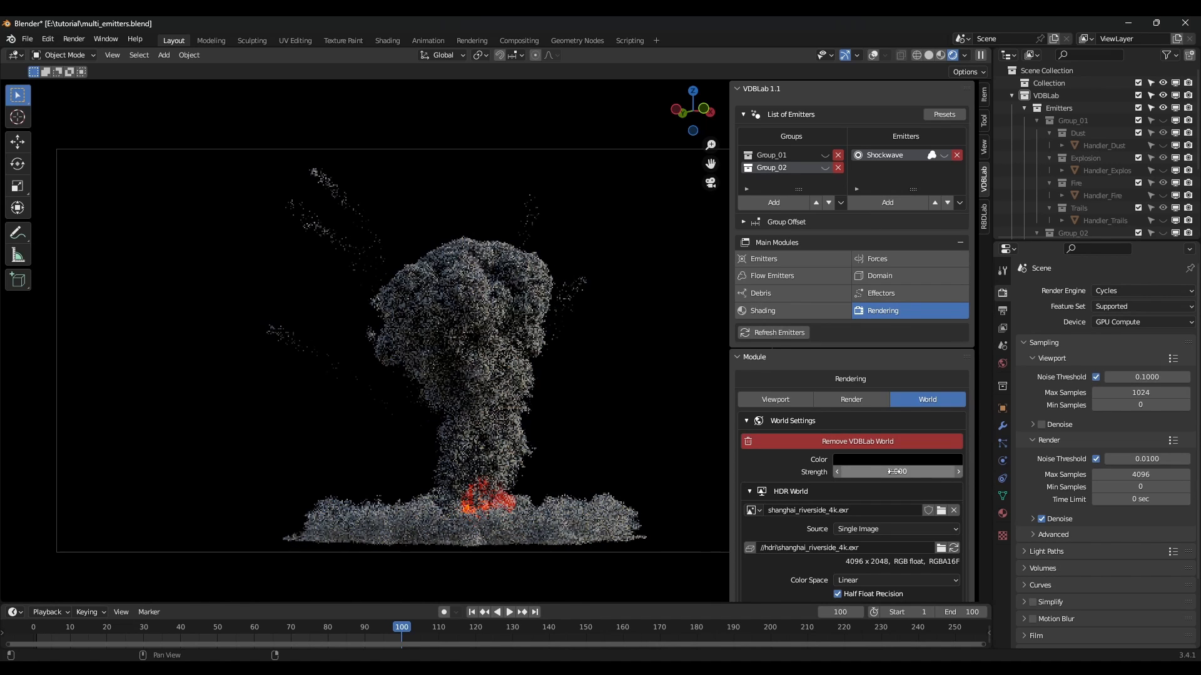
left_click(767, 312)
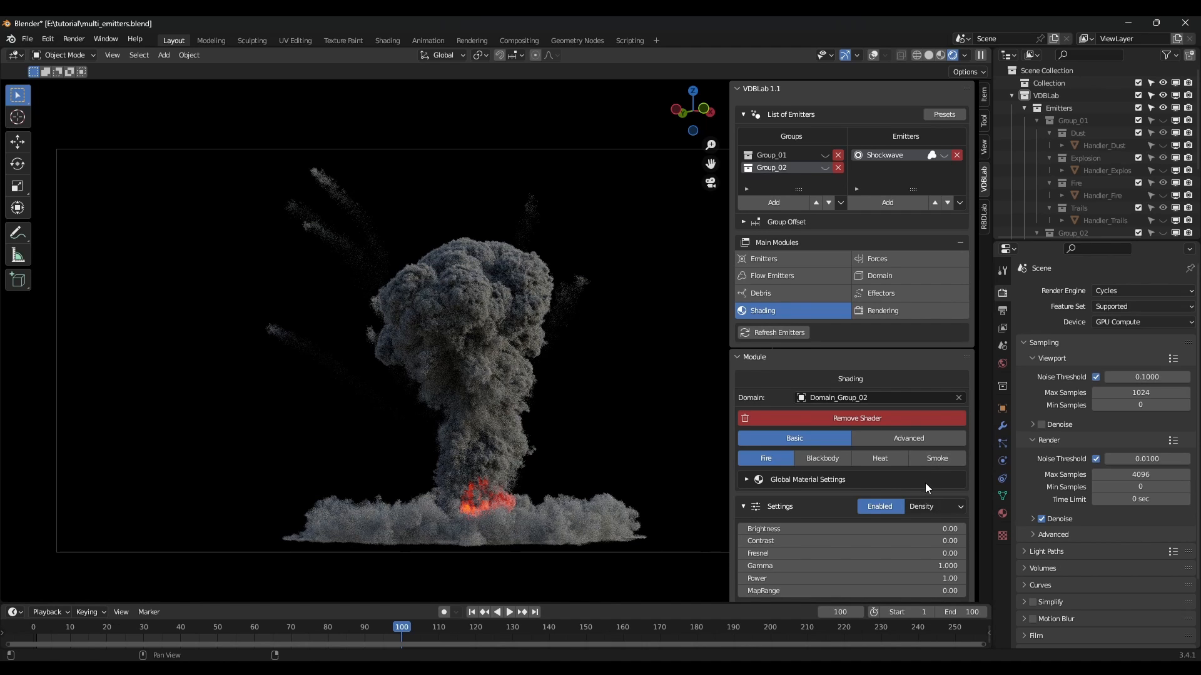
Switch Domain_Group_02 to Smoke shading and set its density to 10.
scroll(925, 483, "down", 2)
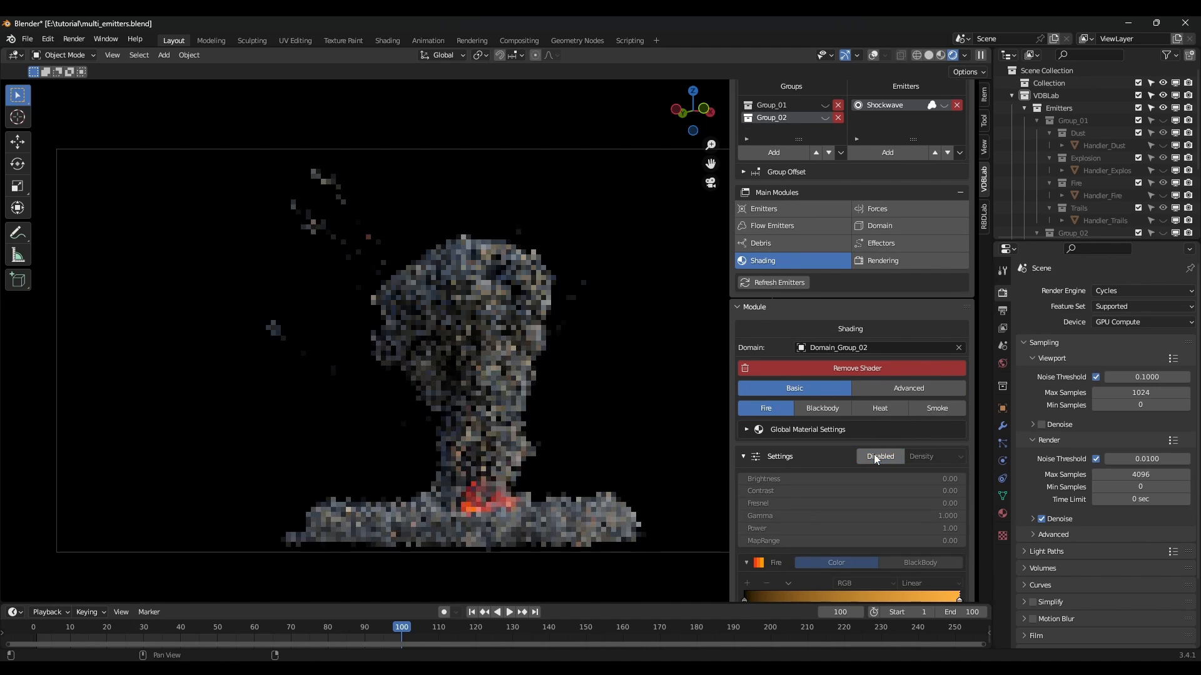
left_click(821, 413)
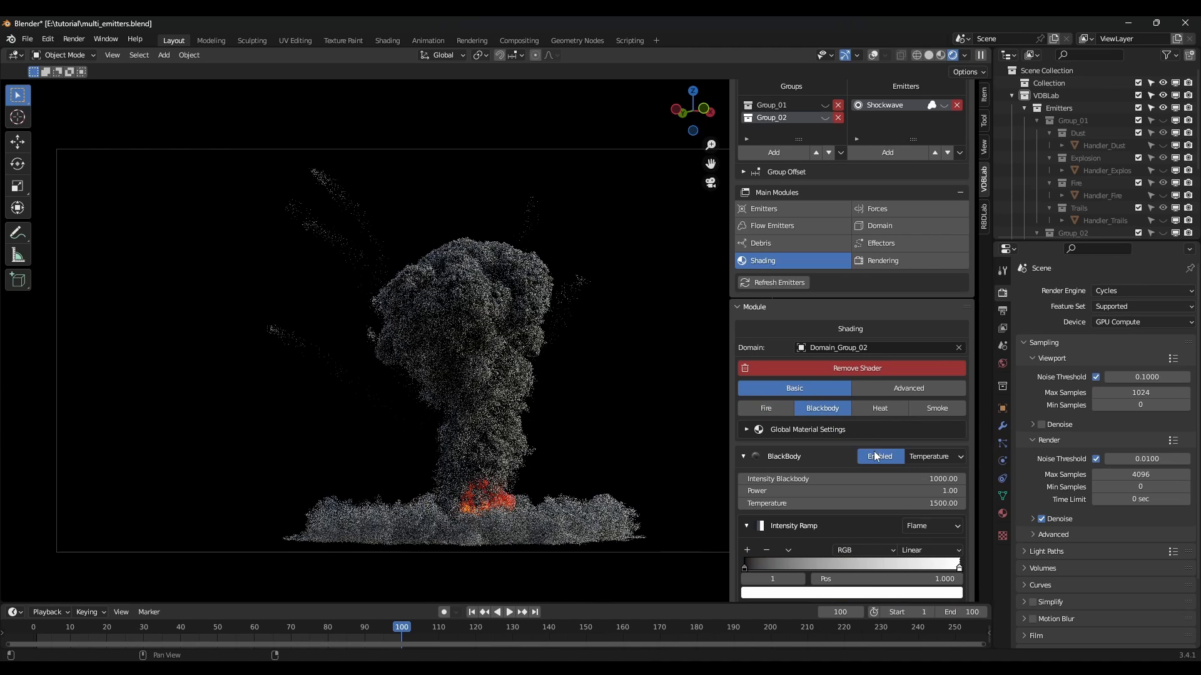
left_click(938, 410)
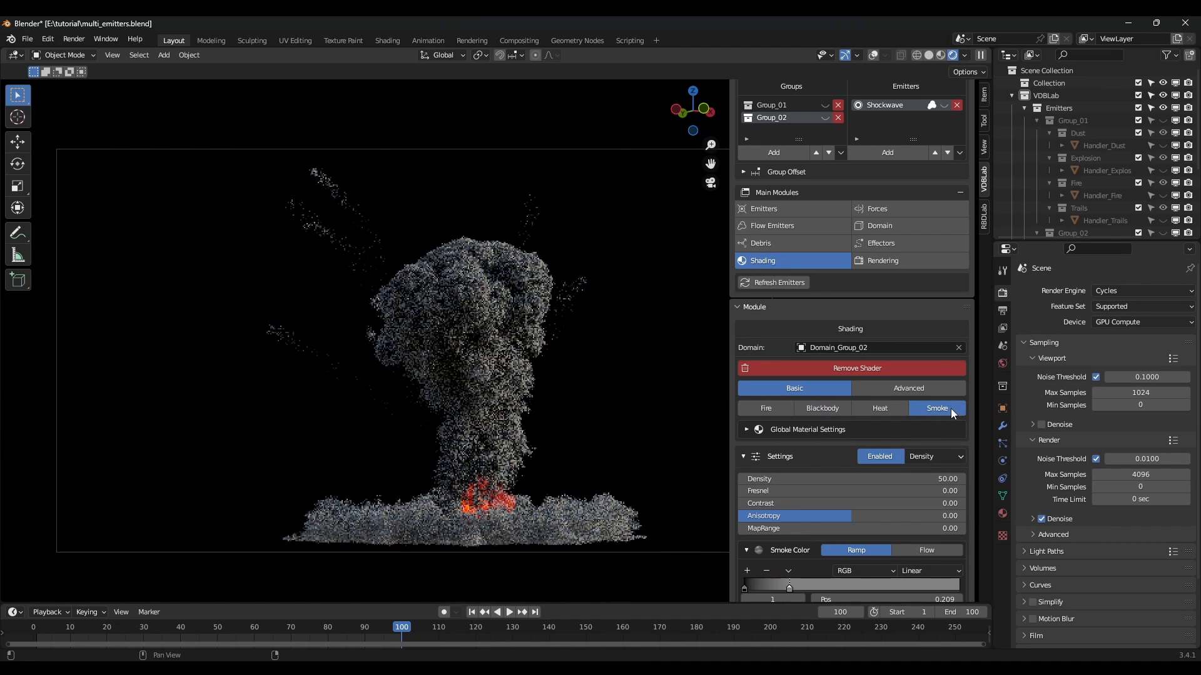
left_click(947, 479)
type("10")
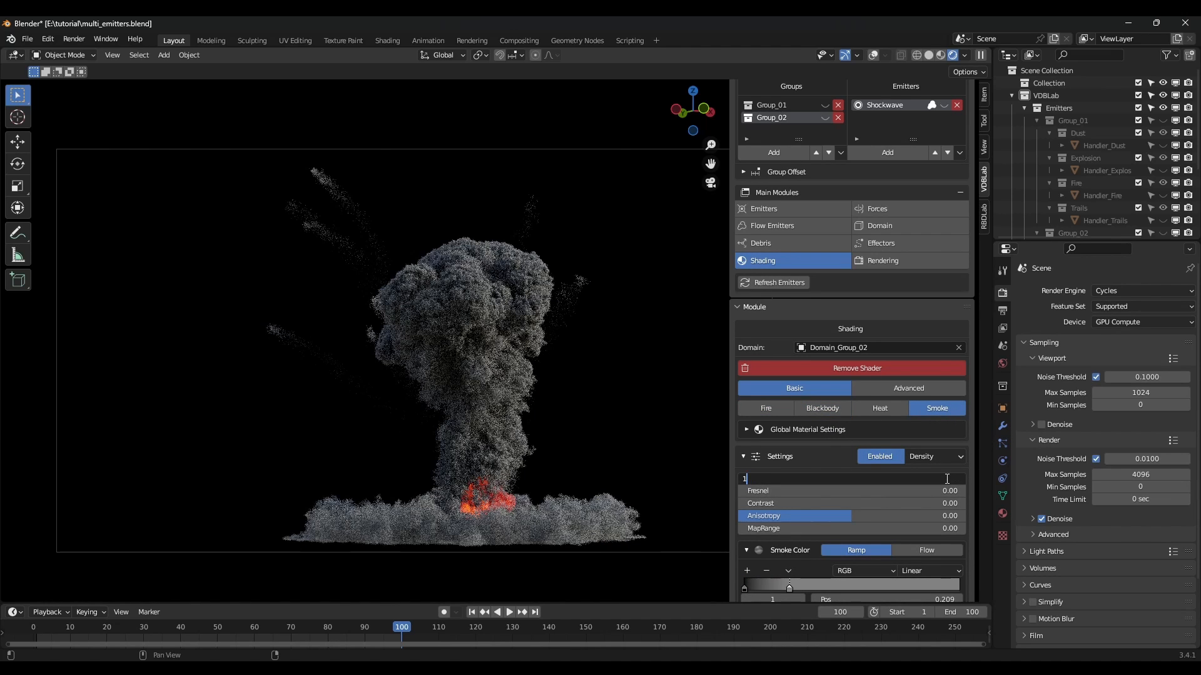
key("Return")
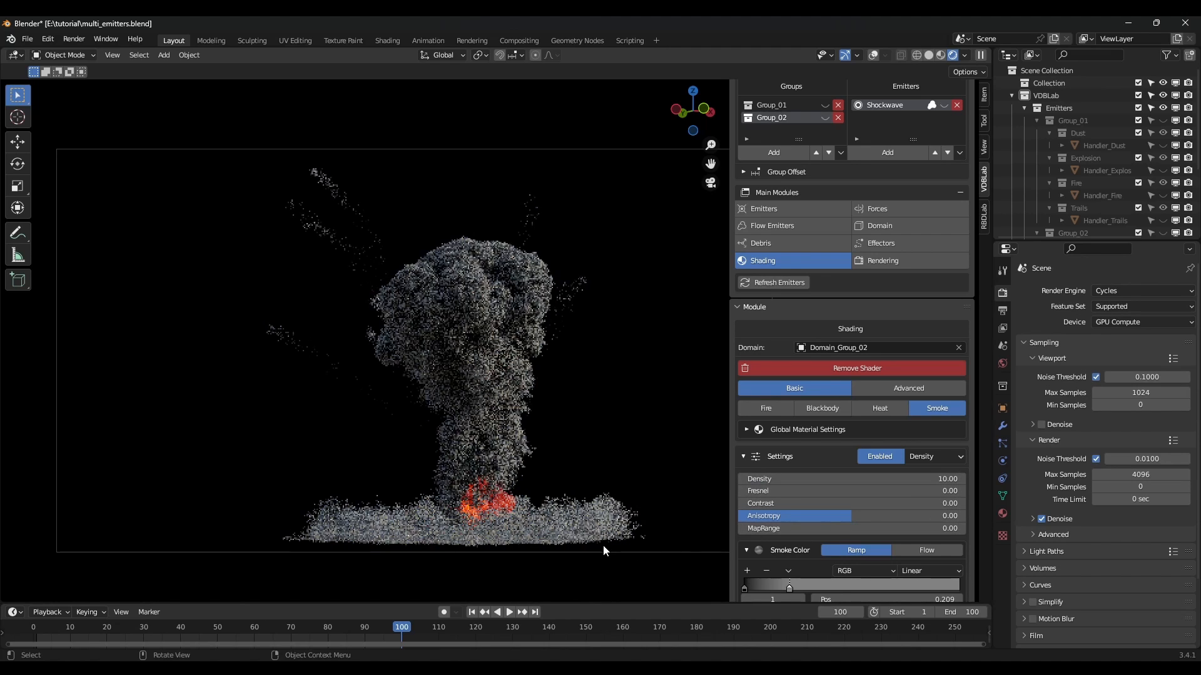
Tint the smoke colour dark brown and raise the density to 20.
scroll(870, 499, "down", 2)
scroll(870, 499, "down", 1)
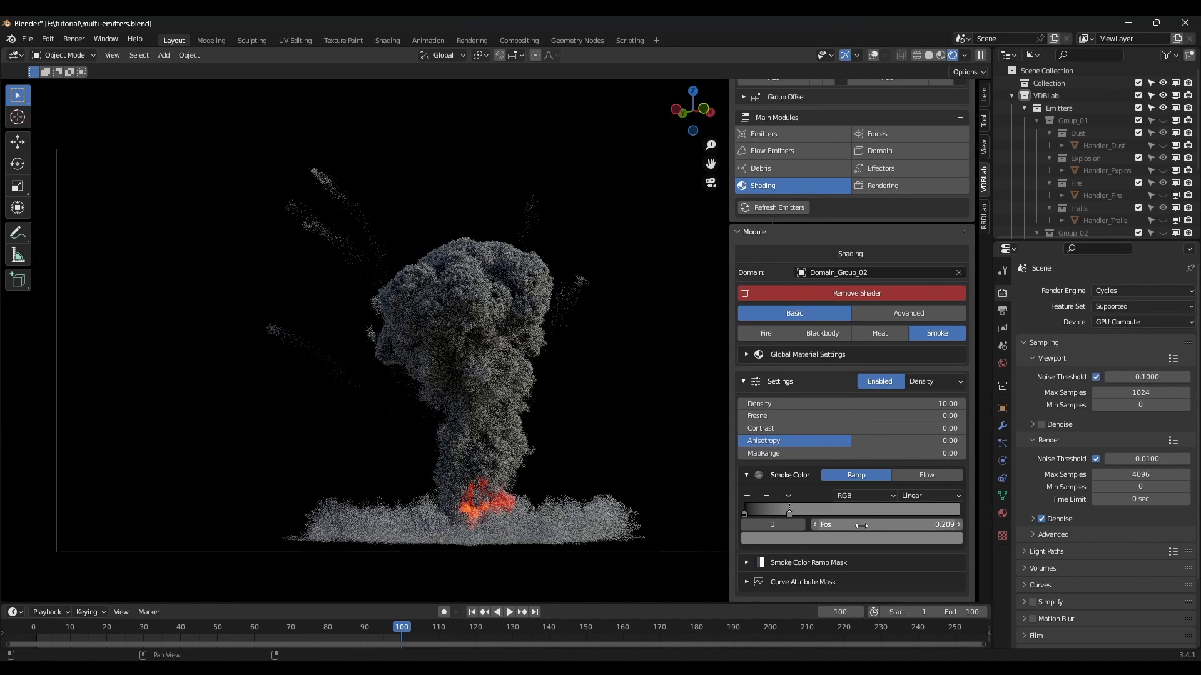
left_click(858, 539)
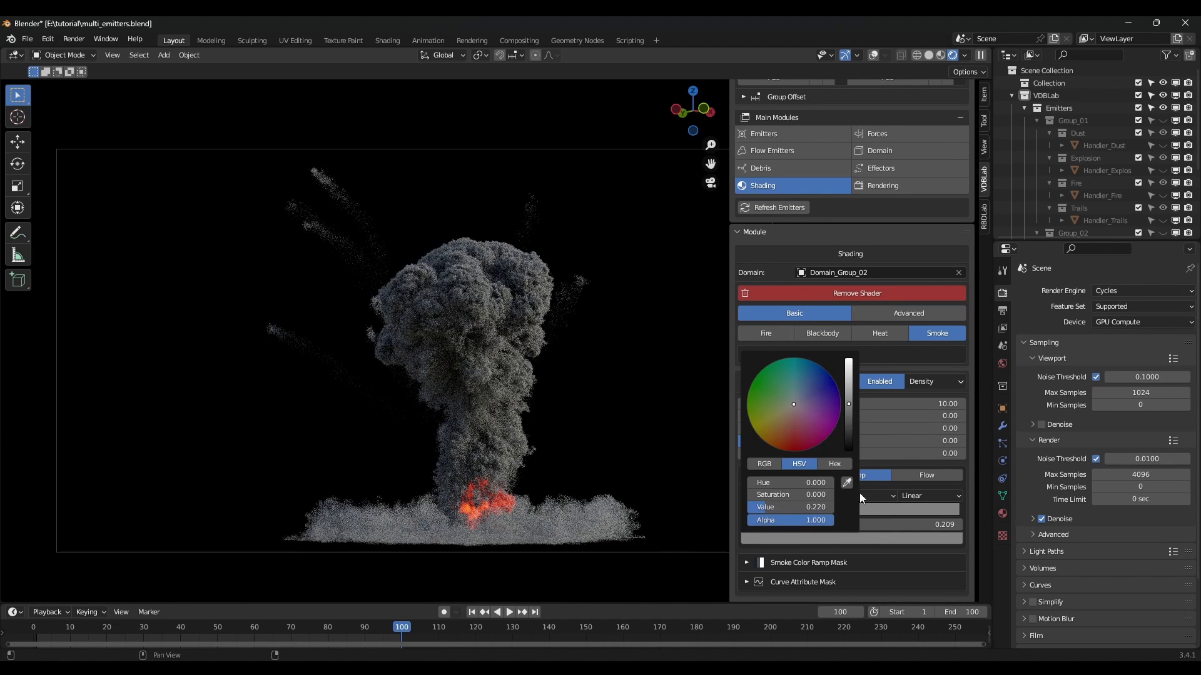
left_click(788, 414)
left_click_drag(849, 411, 848, 419)
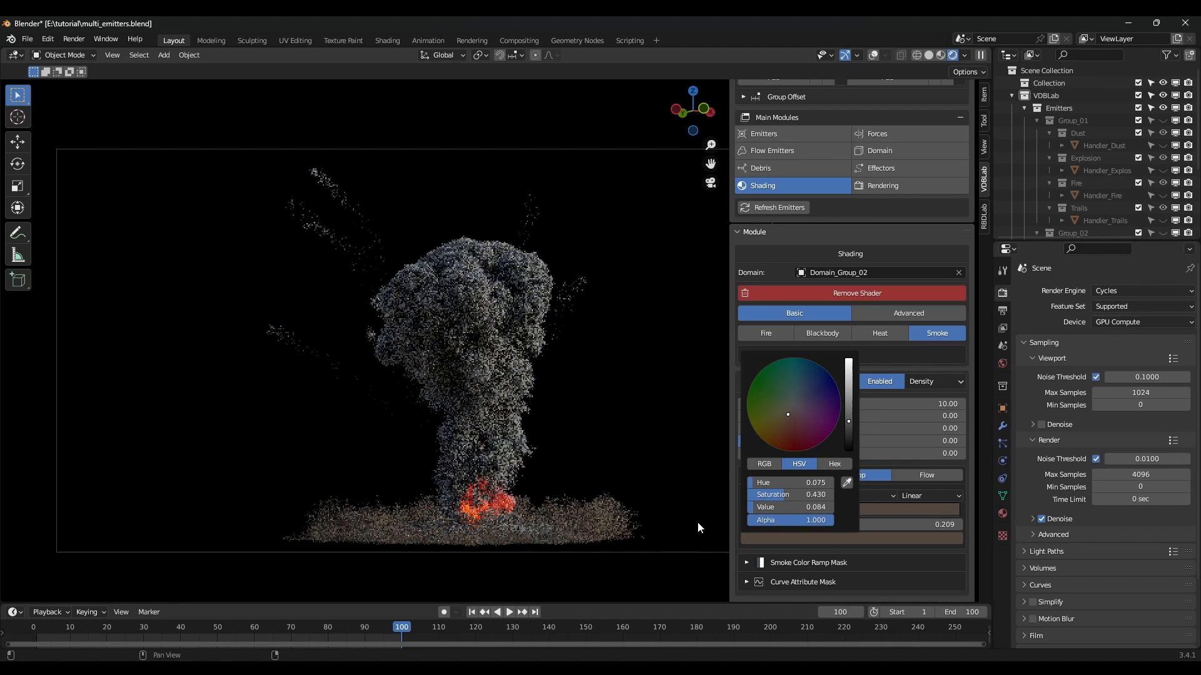
left_click(945, 406)
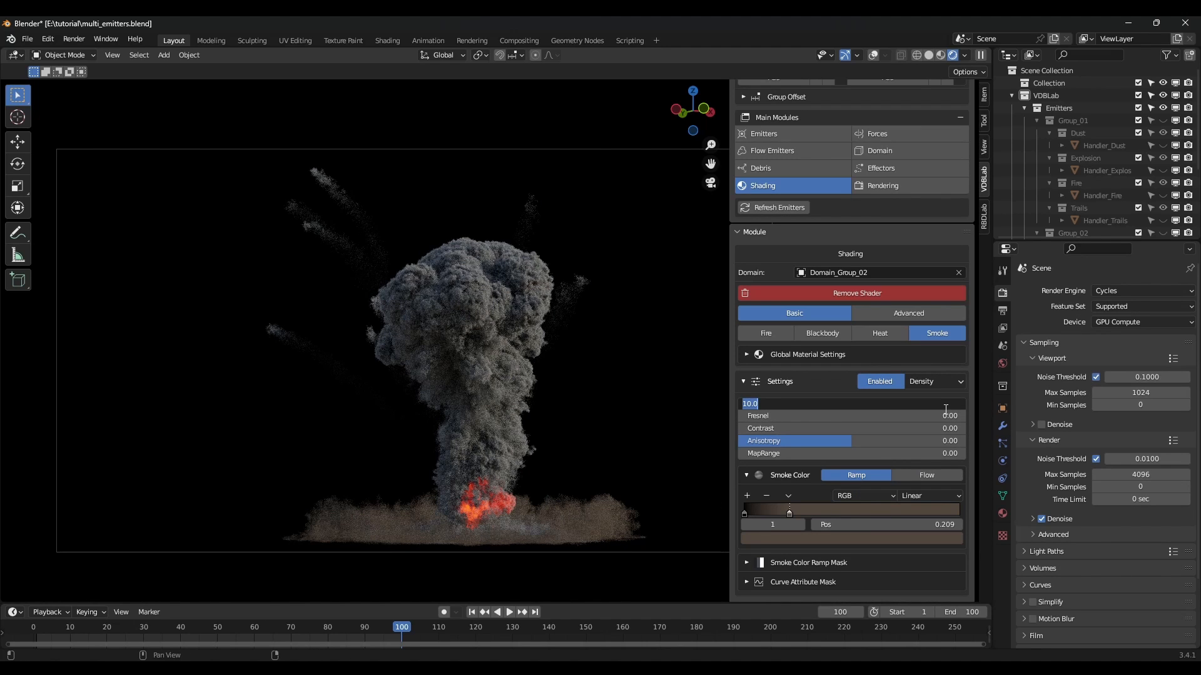
type("20")
key("Return")
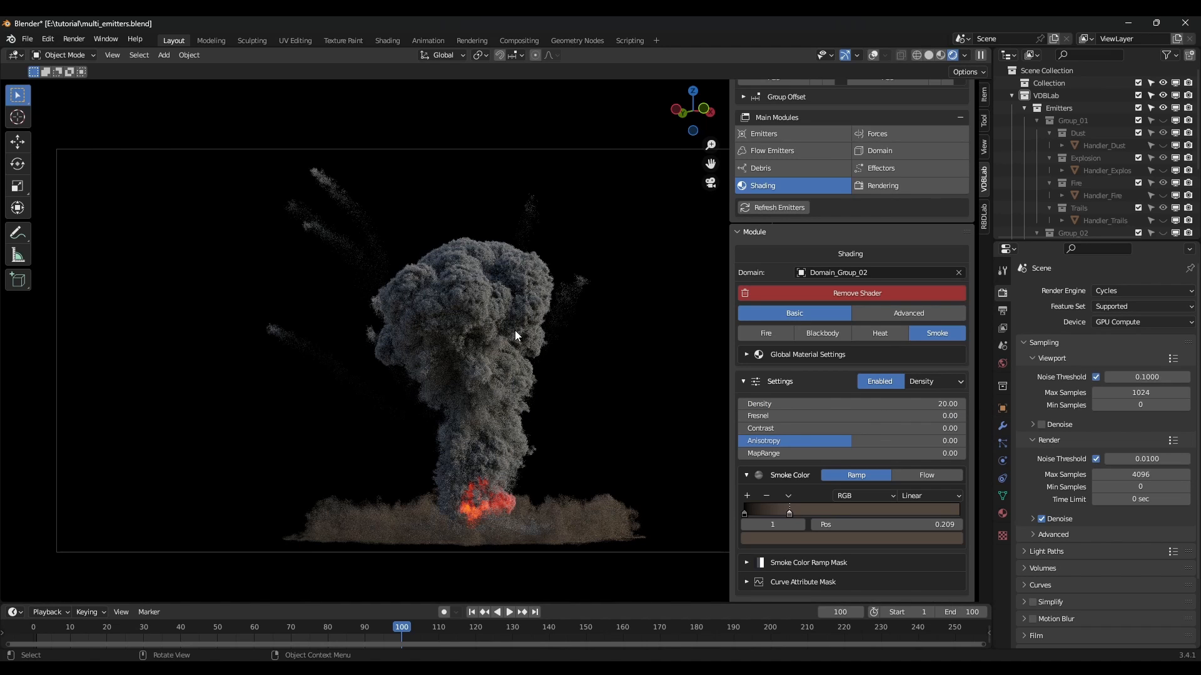
scroll(828, 336, "up", 2)
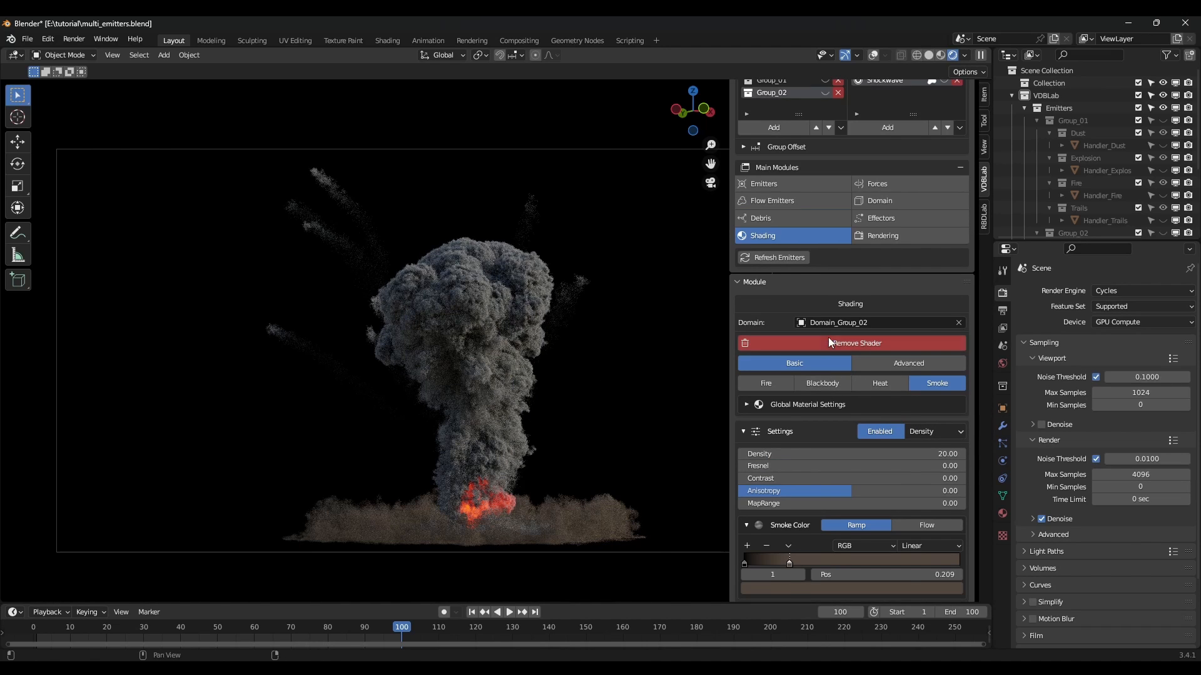
Switch the shader domain to Domain_Group_01 and set its smoke density to 20.
left_click(801, 322)
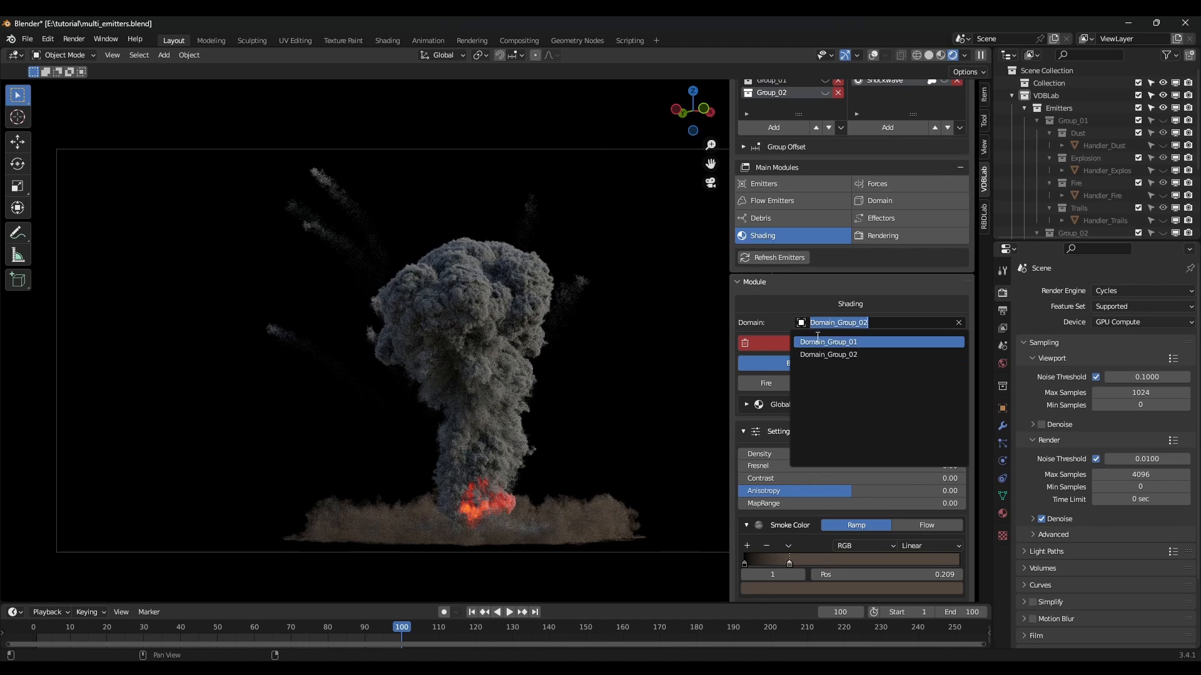
left_click(819, 339)
scroll(875, 438, "up", 1)
left_click(952, 479)
type("20")
key("Return")
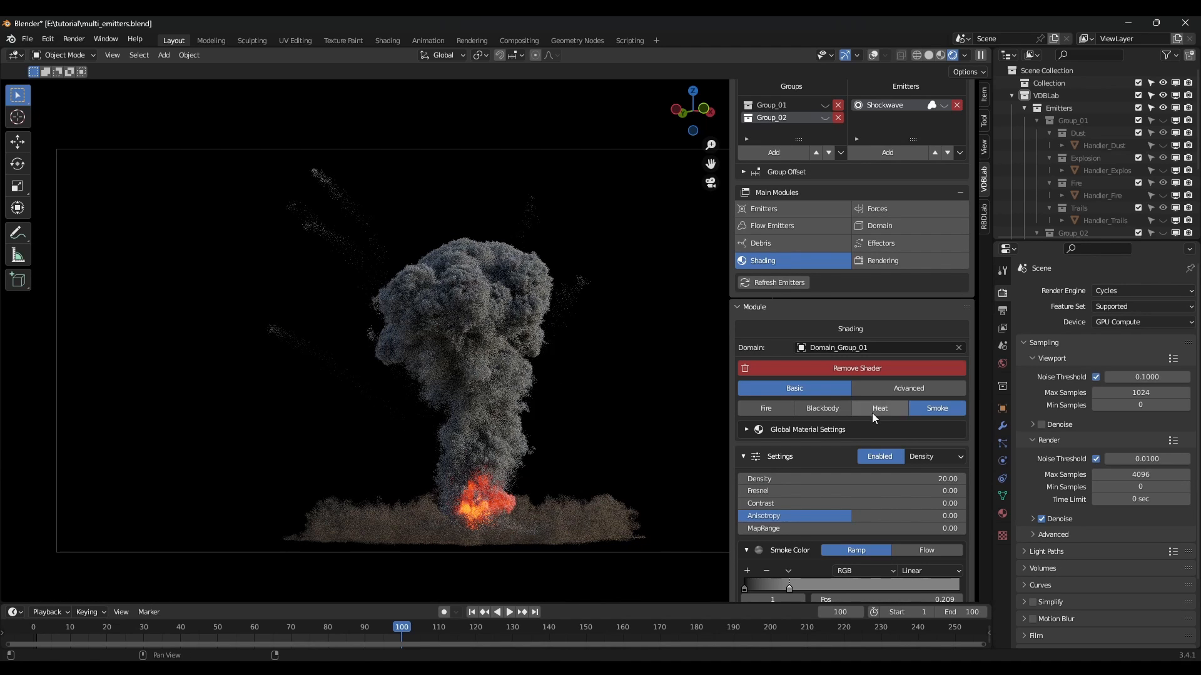
At frame 40, switch to Blackbody shading driven by Heat with a Density intensity ramp.
left_click(831, 407)
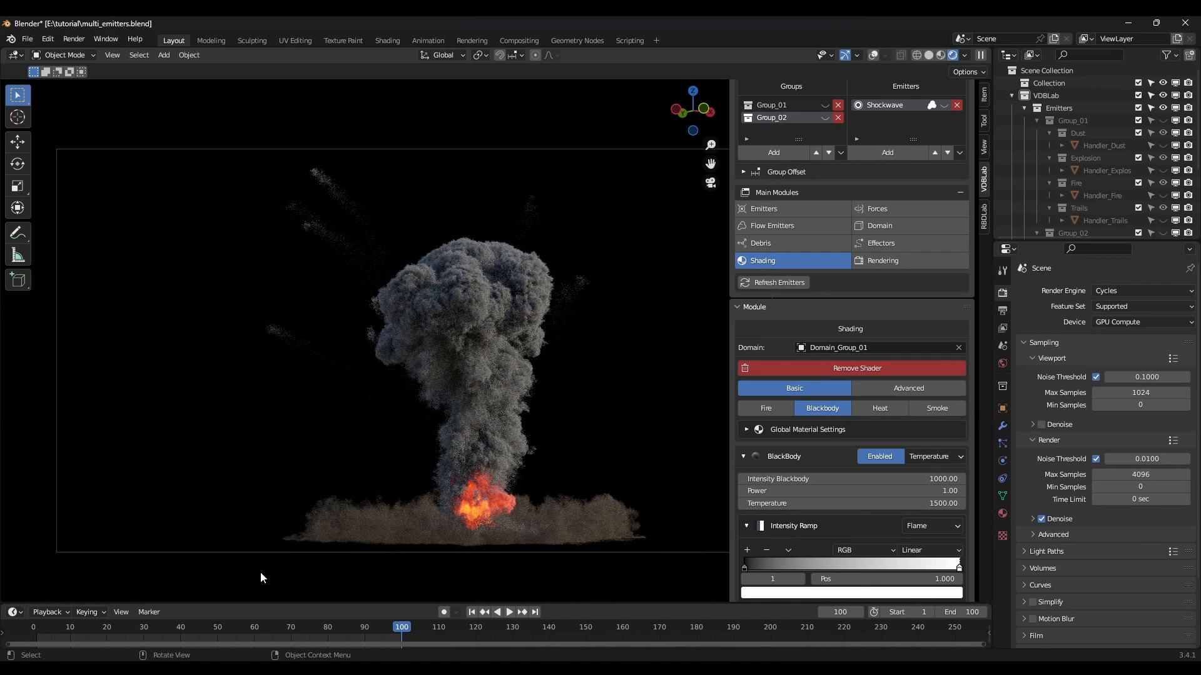
left_click(180, 627)
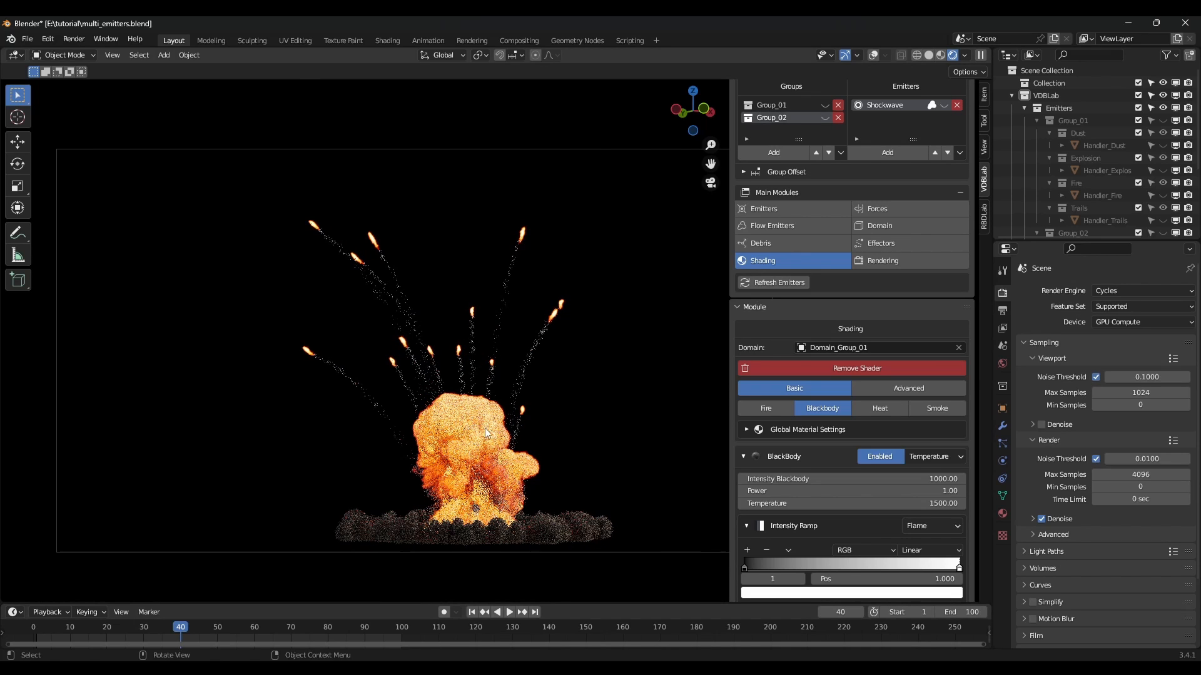
double_click(949, 505)
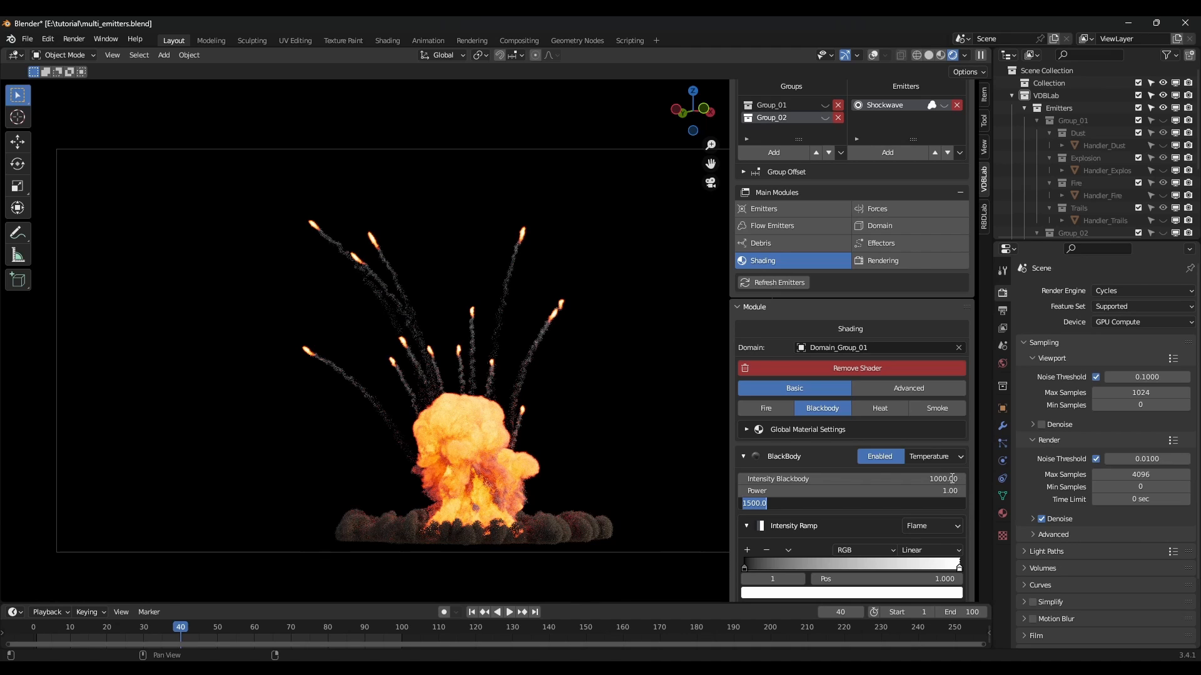
key("Return")
left_click(938, 458)
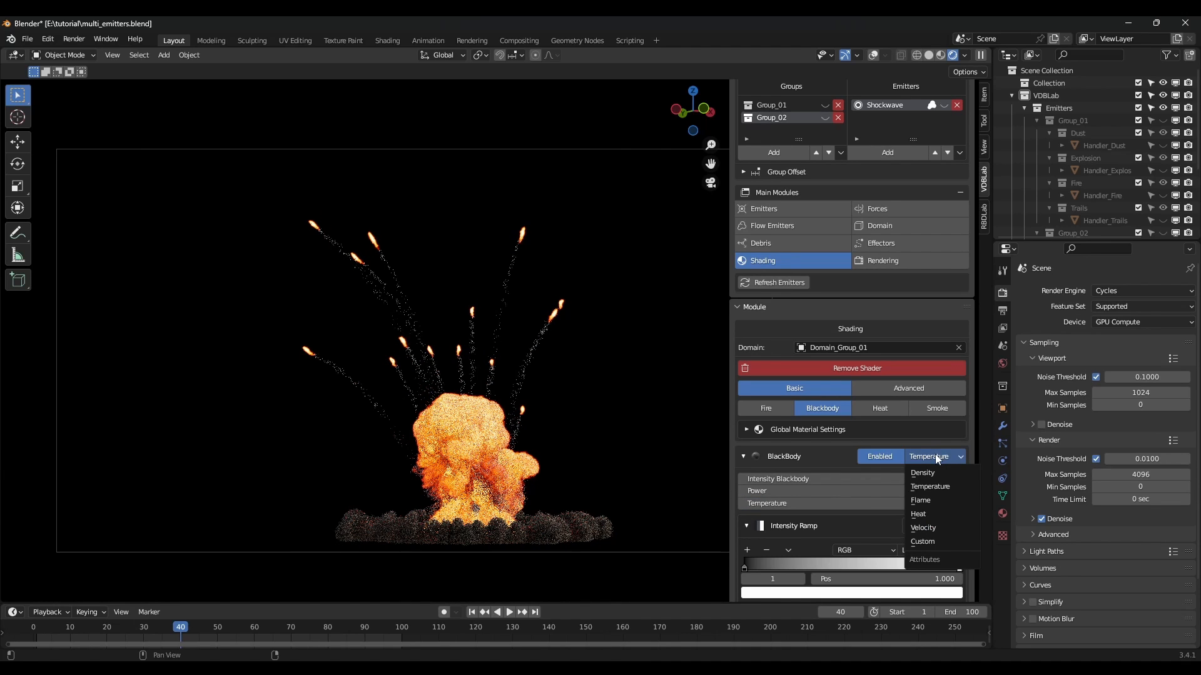
left_click(935, 514)
scroll(932, 511, "down", 2)
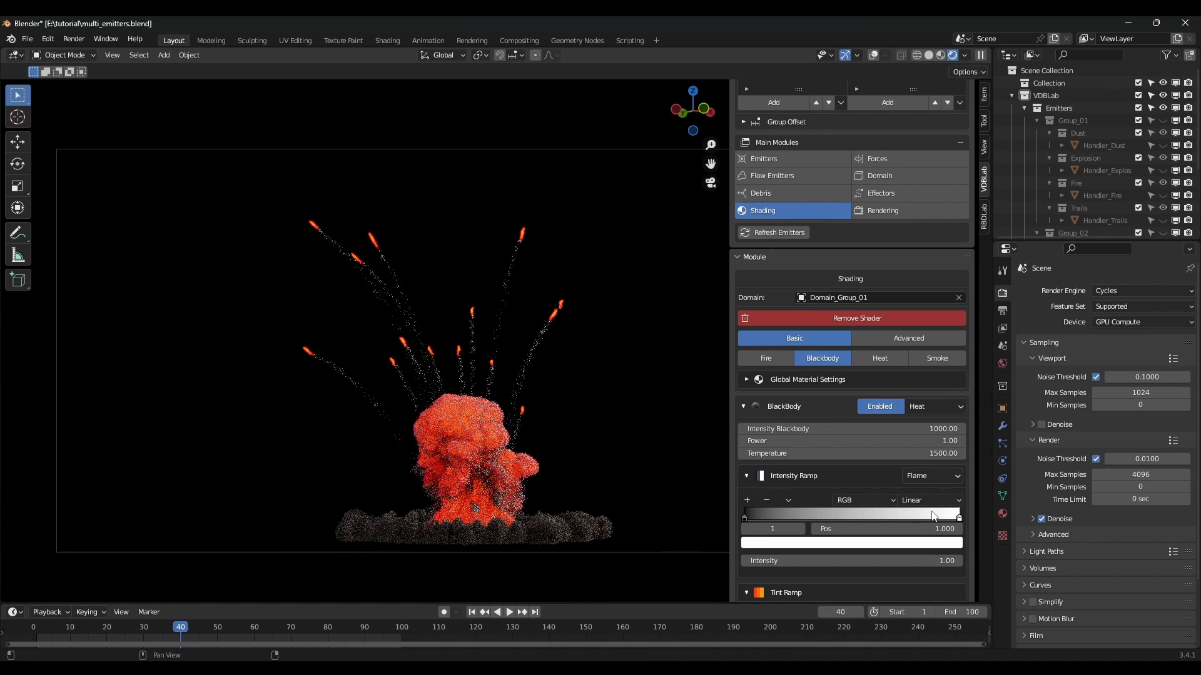
scroll(950, 487, "down", 1)
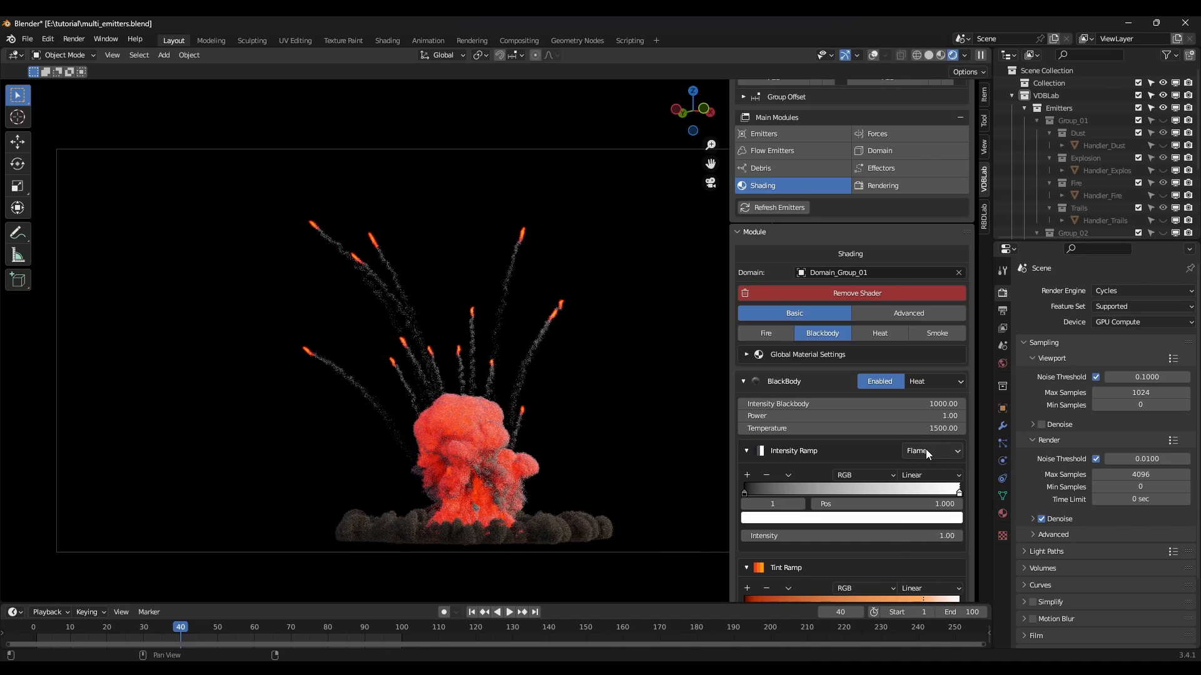
left_click(928, 451)
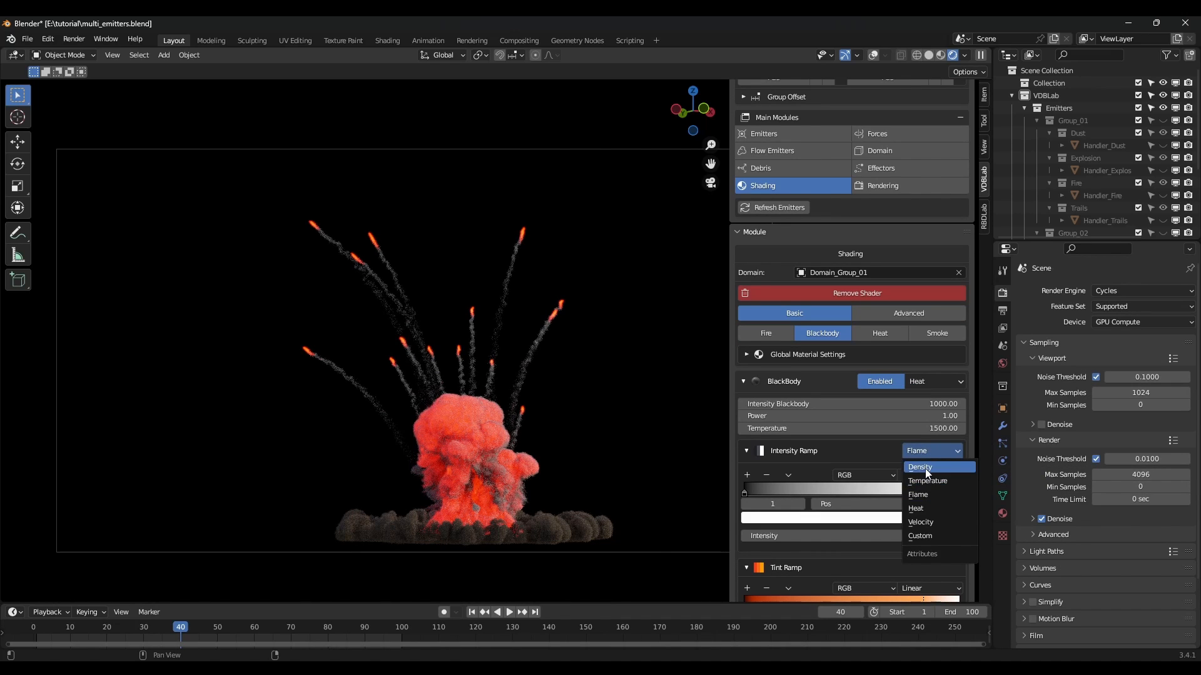
left_click(925, 468)
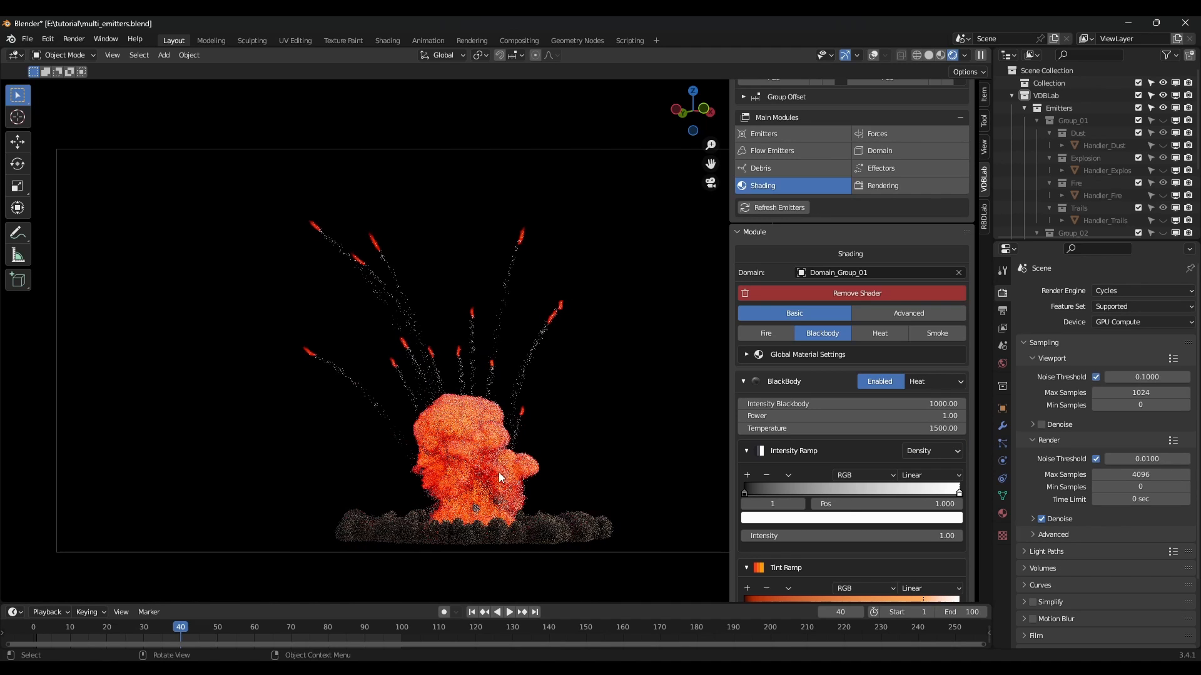
scroll(907, 462, "up", 1)
Set Blackbody temperature to 3500 and reshape the intensity ramp with a new black stop.
left_click(940, 453)
type("3500")
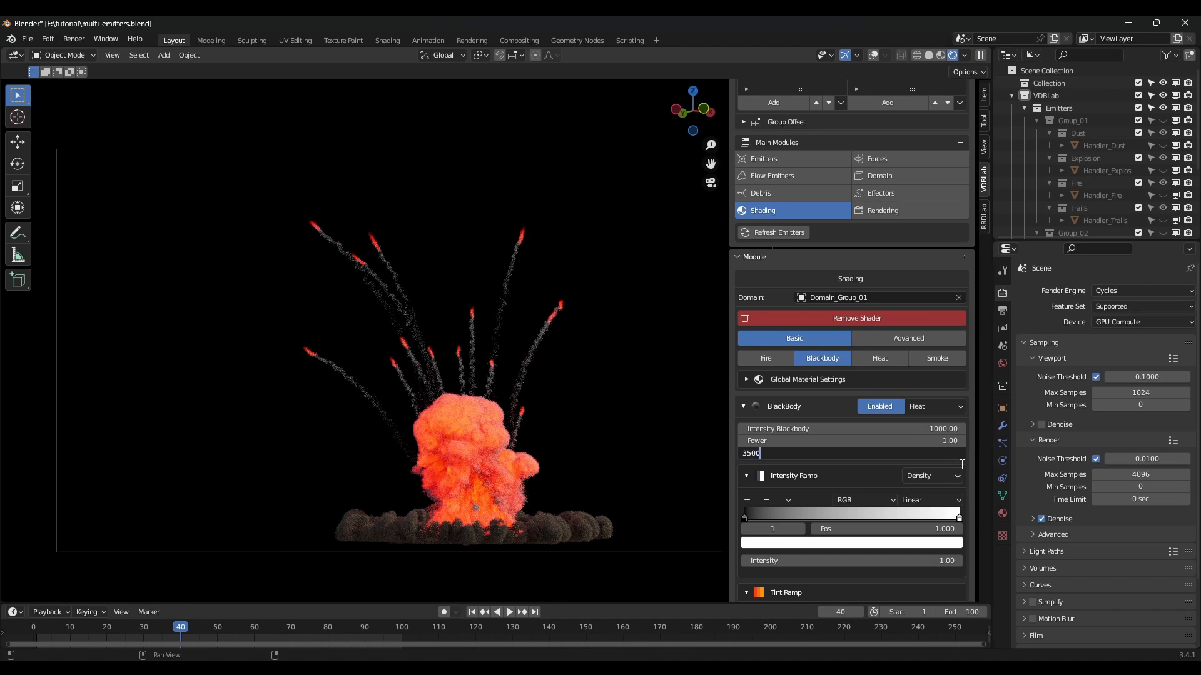
key("Return")
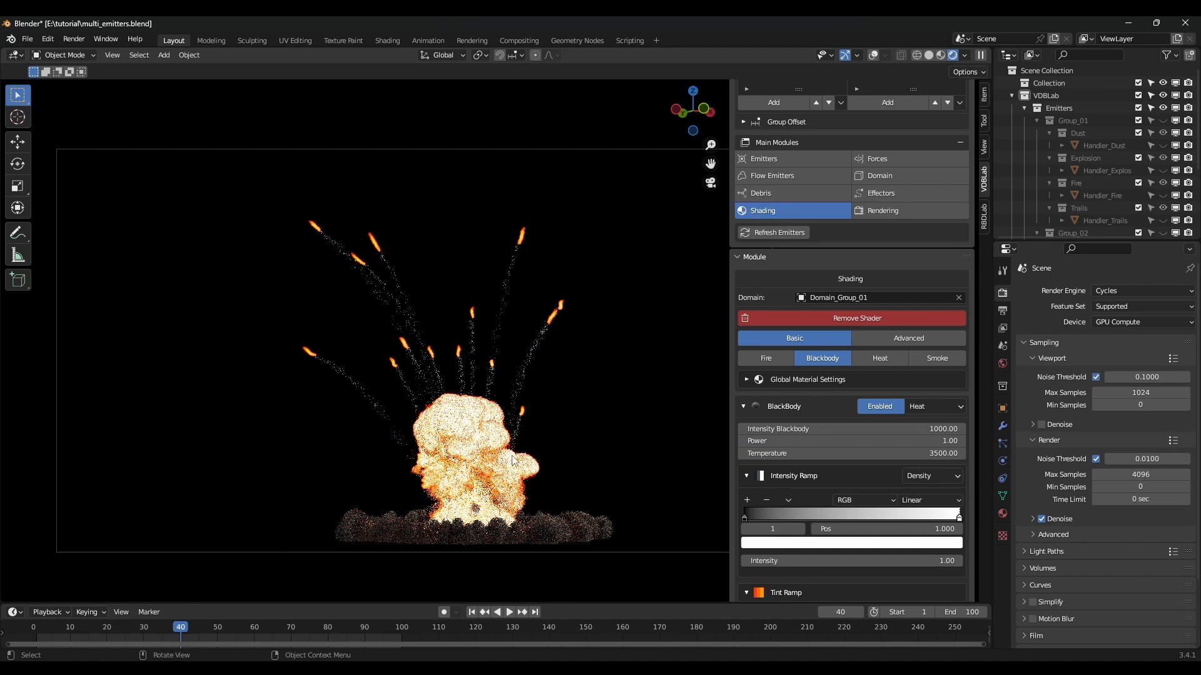
mouse_move(959, 518)
left_mouse_down()
mouse_move(788, 523)
mouse_move(961, 520)
left_mouse_up()
left_click(747, 500)
left_click(854, 543)
left_click_drag(849, 388, 849, 455)
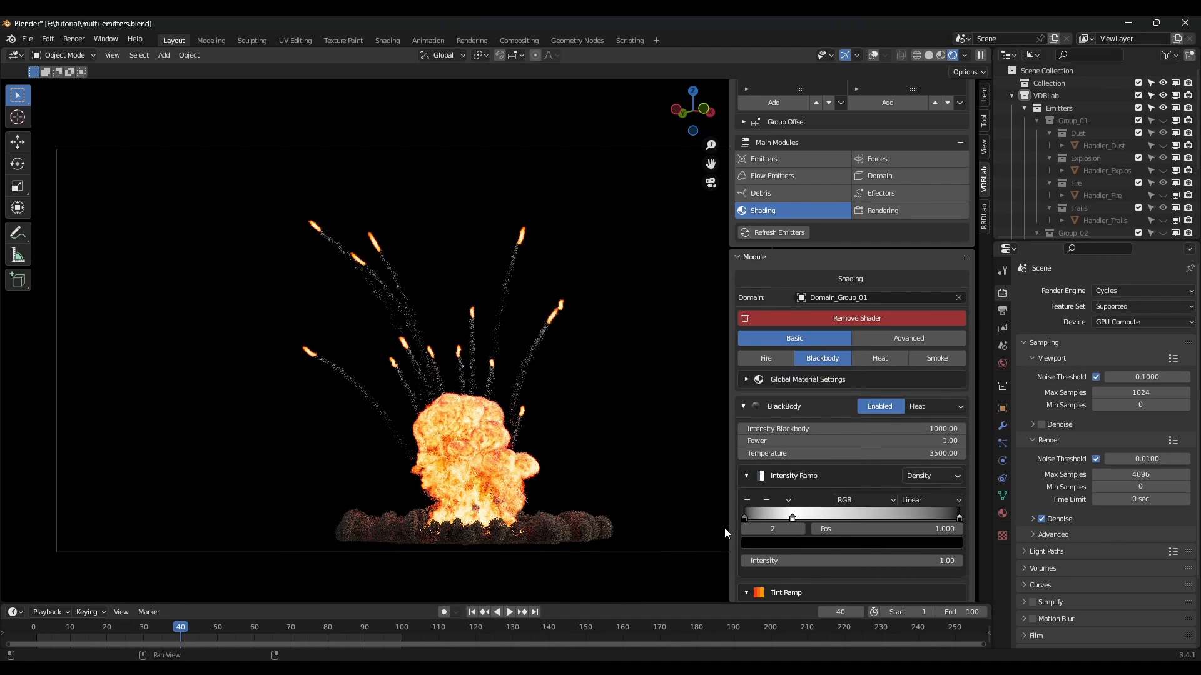
left_click_drag(744, 518, 755, 517)
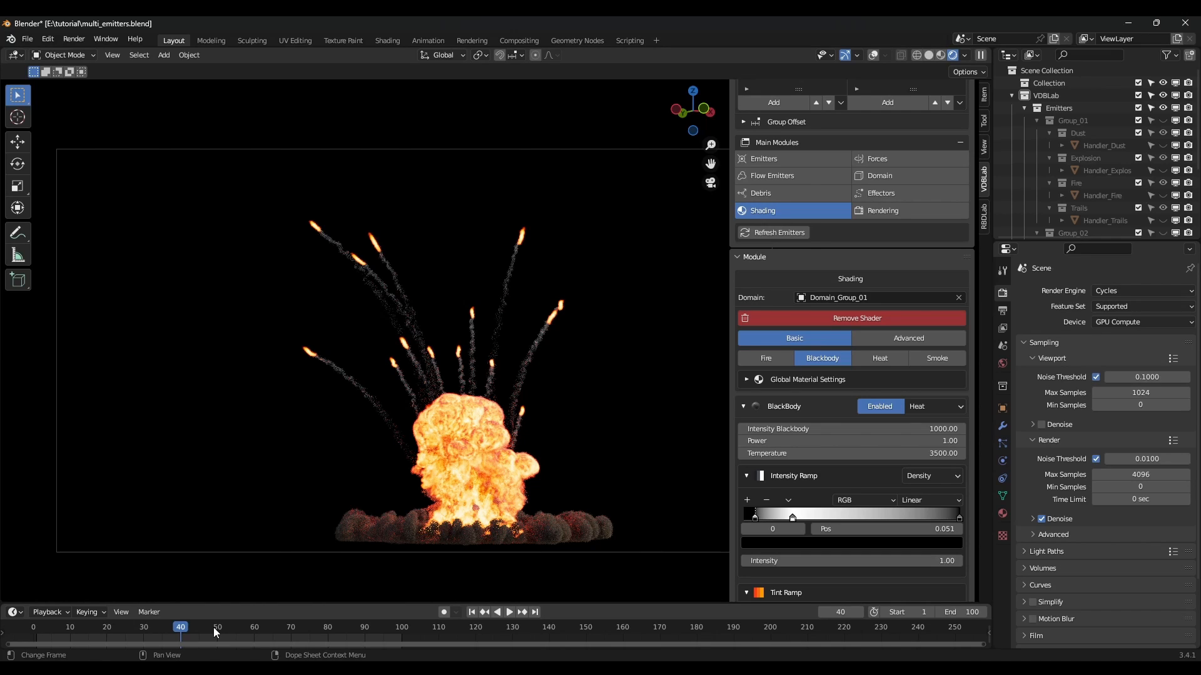
Preview the fire animation, then at frame 58 set the ramp Intensity to 4.
key("space")
key("space")
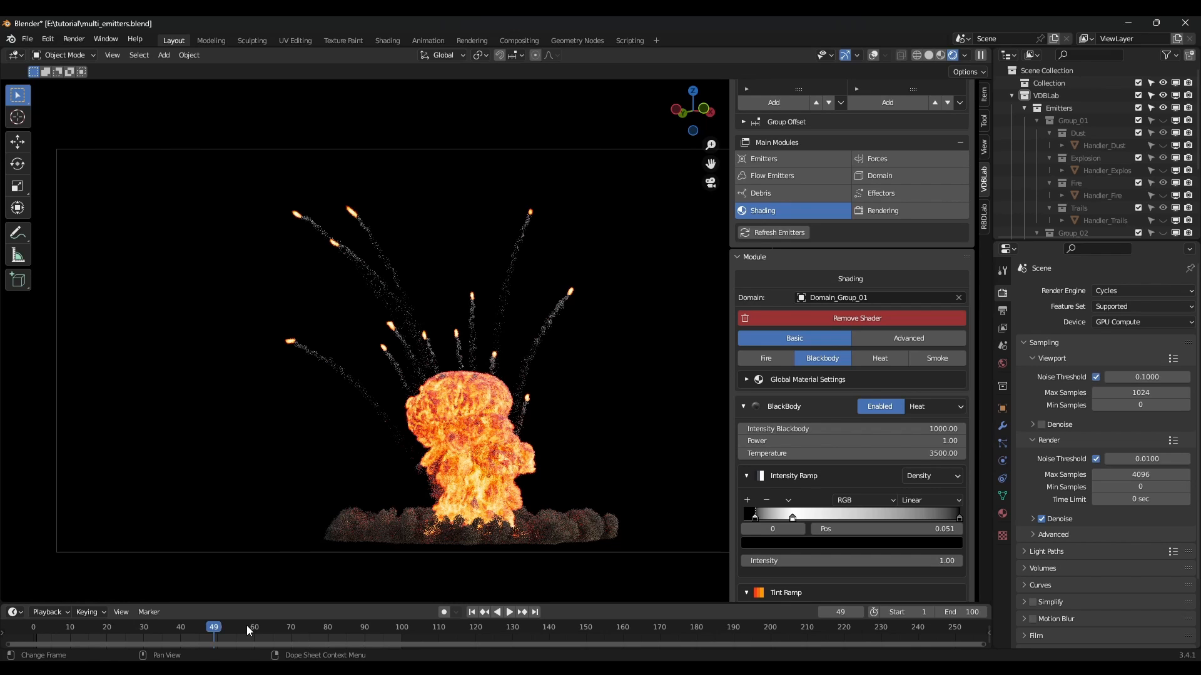
left_click(247, 626)
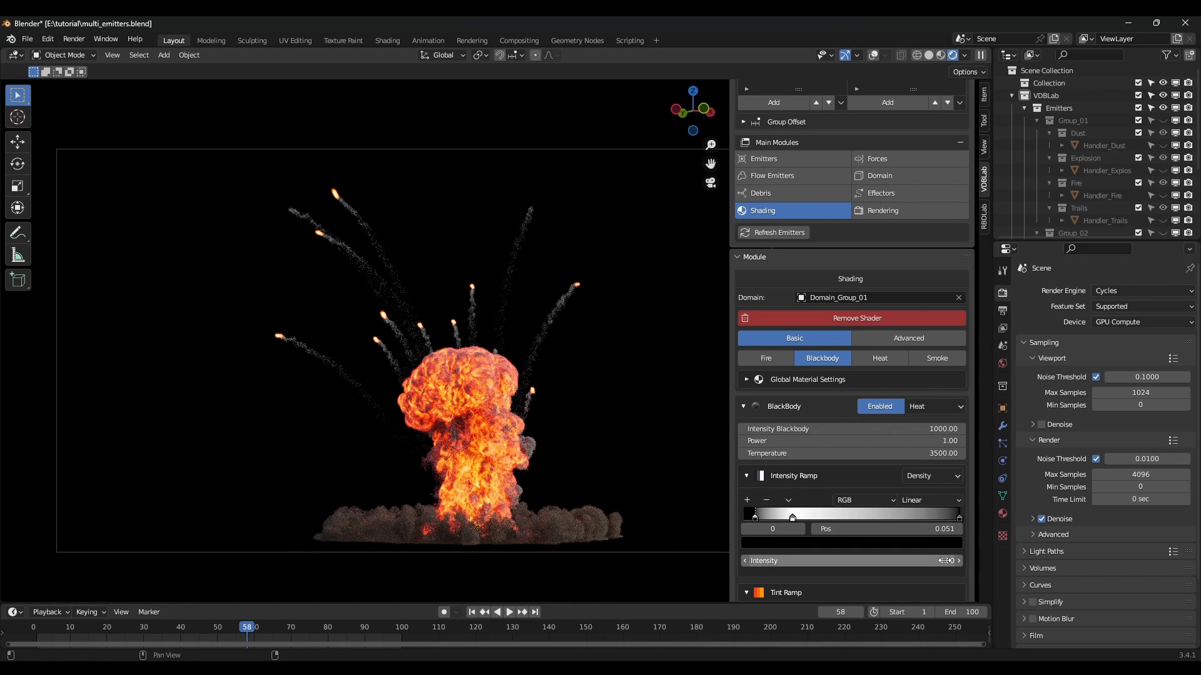
left_click(947, 560)
type("4")
key("Return")
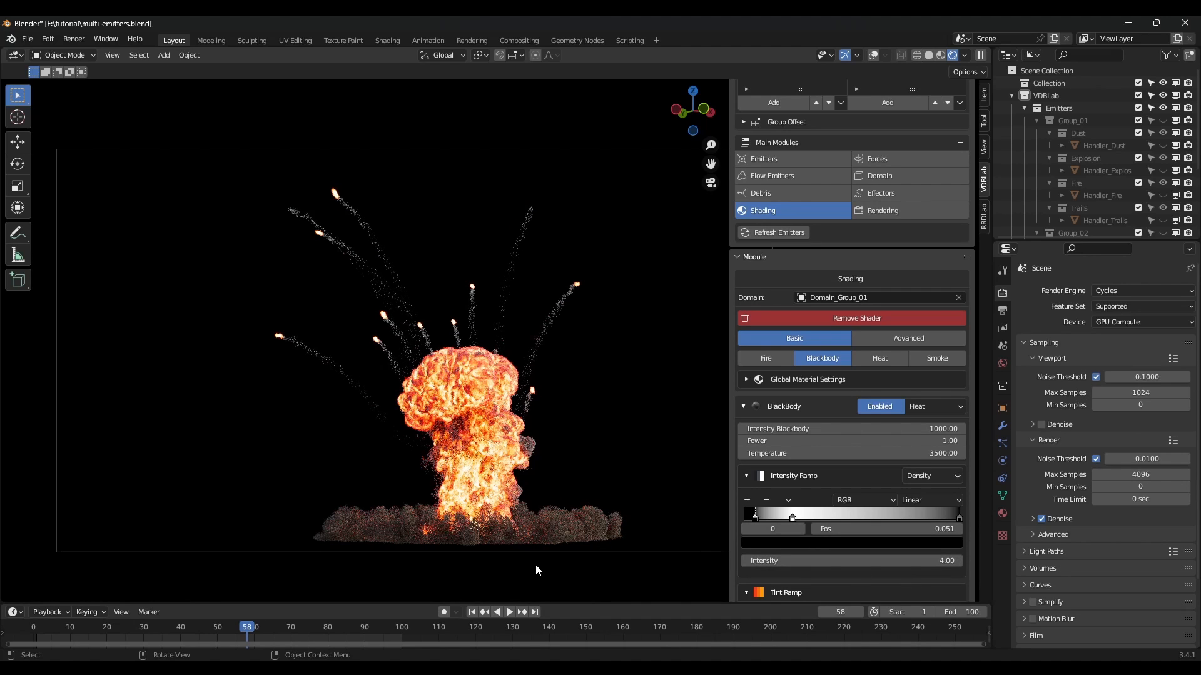
At frame 74, raise Domain_Group_01's smoke anisotropy to 0.41 and darken its smoke ramp colour.
left_click(306, 624)
left_click(937, 358)
scroll(912, 474, "down", 1)
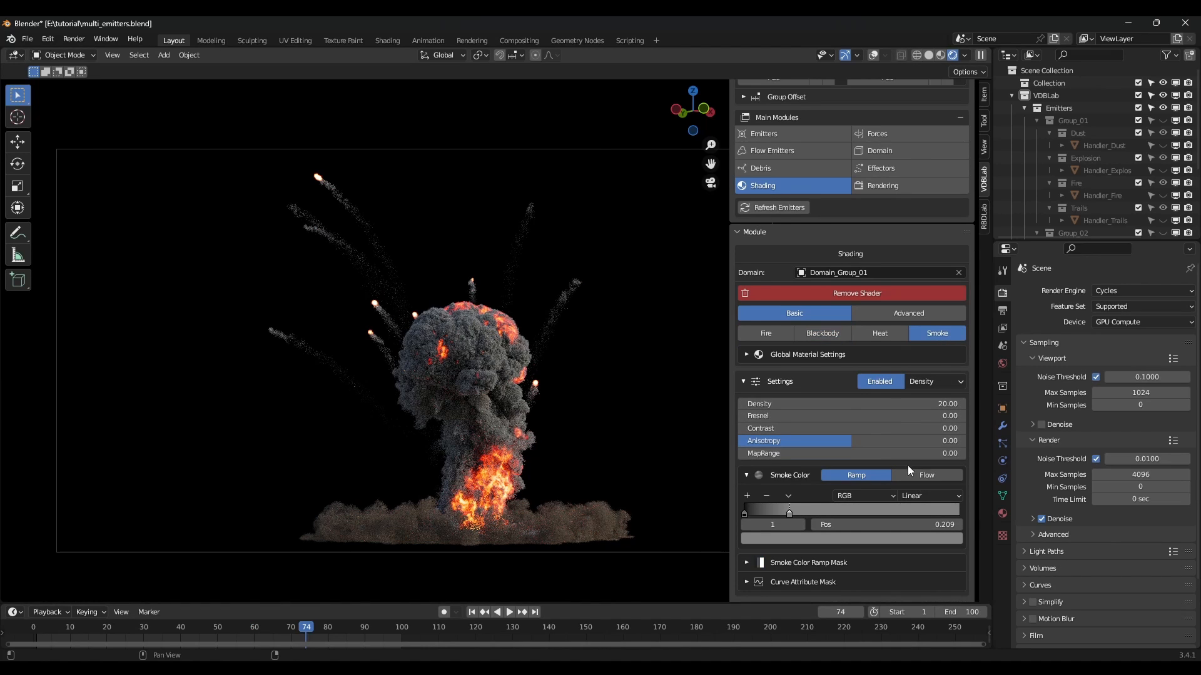
left_click_drag(858, 442, 905, 442)
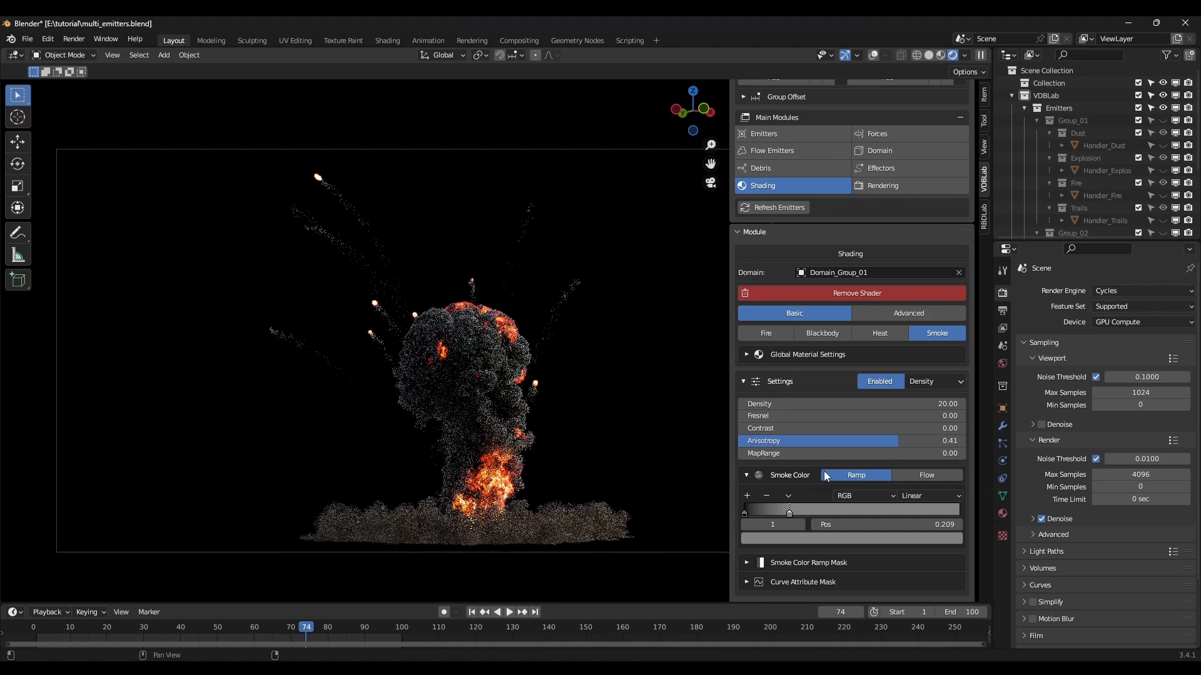
left_click(898, 539)
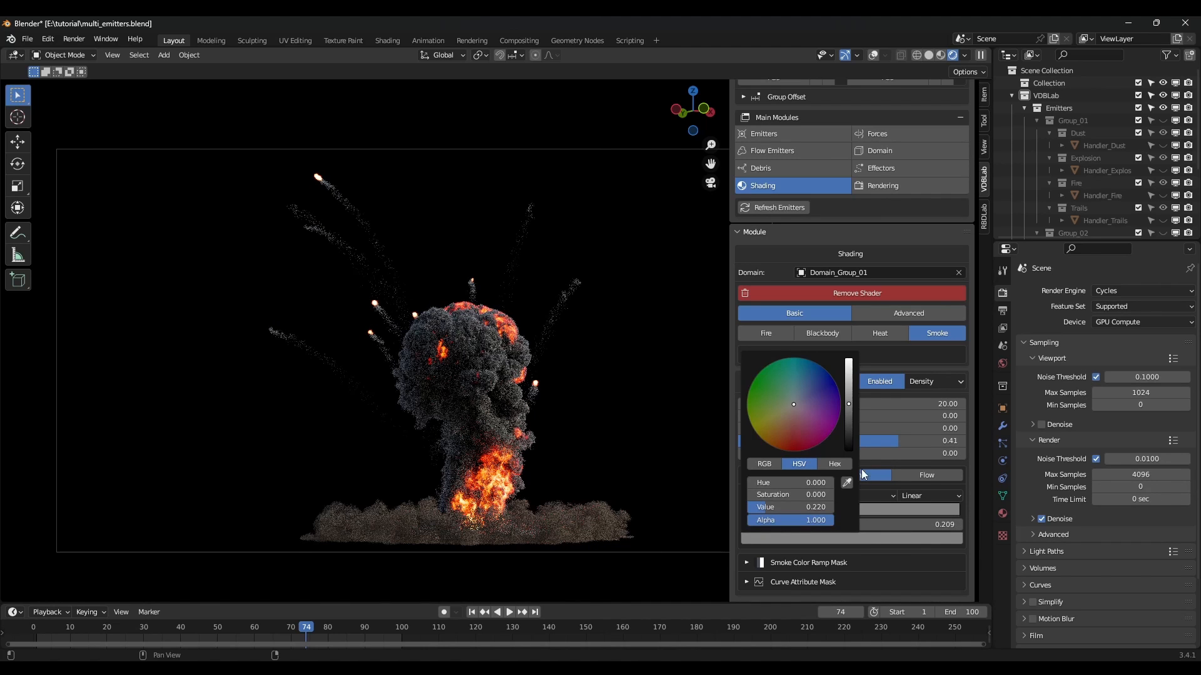
left_click(864, 539)
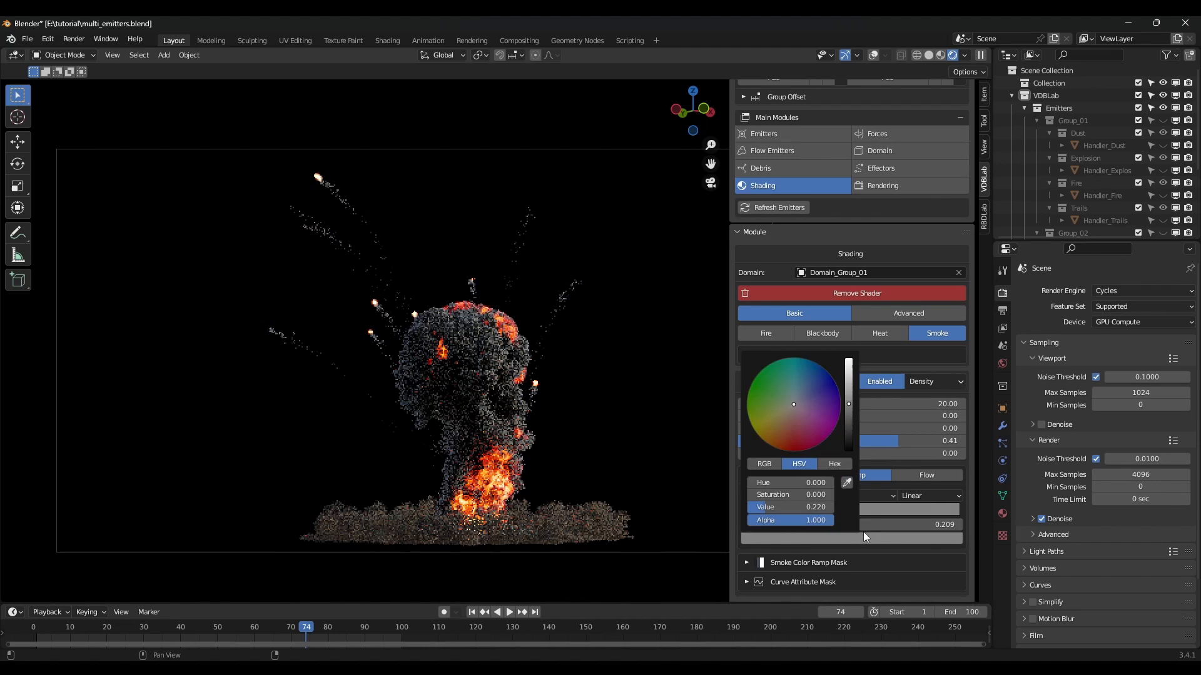
left_click_drag(849, 405, 849, 410)
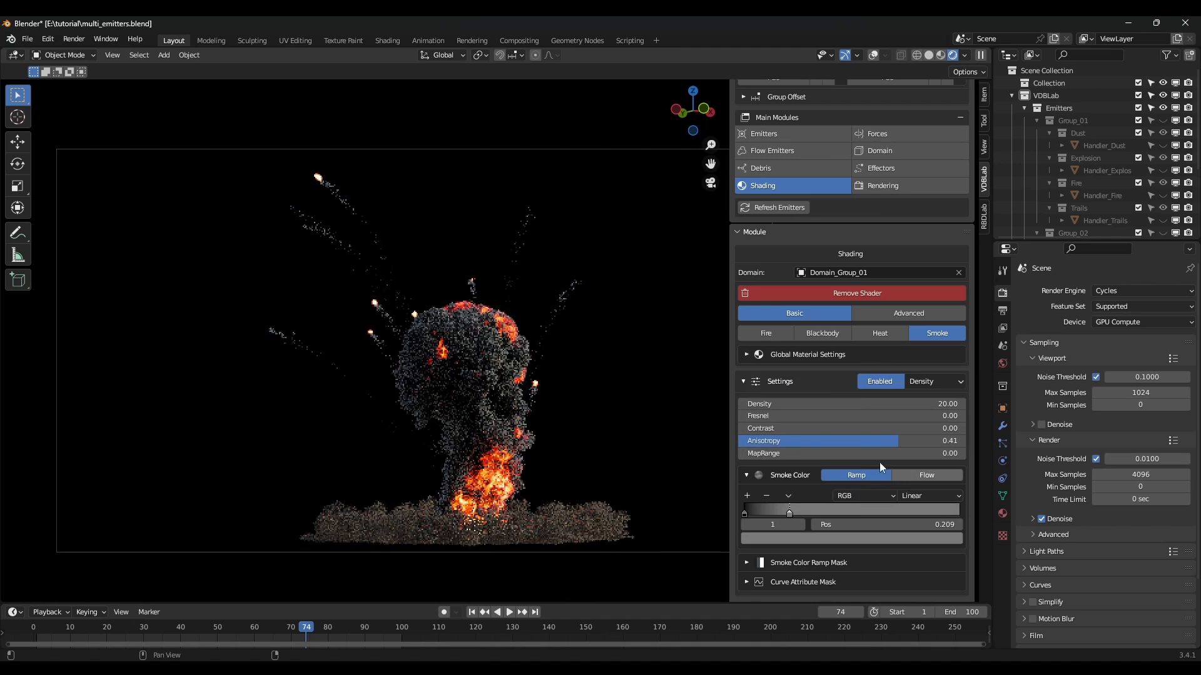
Switch to Domain_Group_02, set its smoke anisotropy to 0.23, and scrub back to frame 68.
left_click(850, 272)
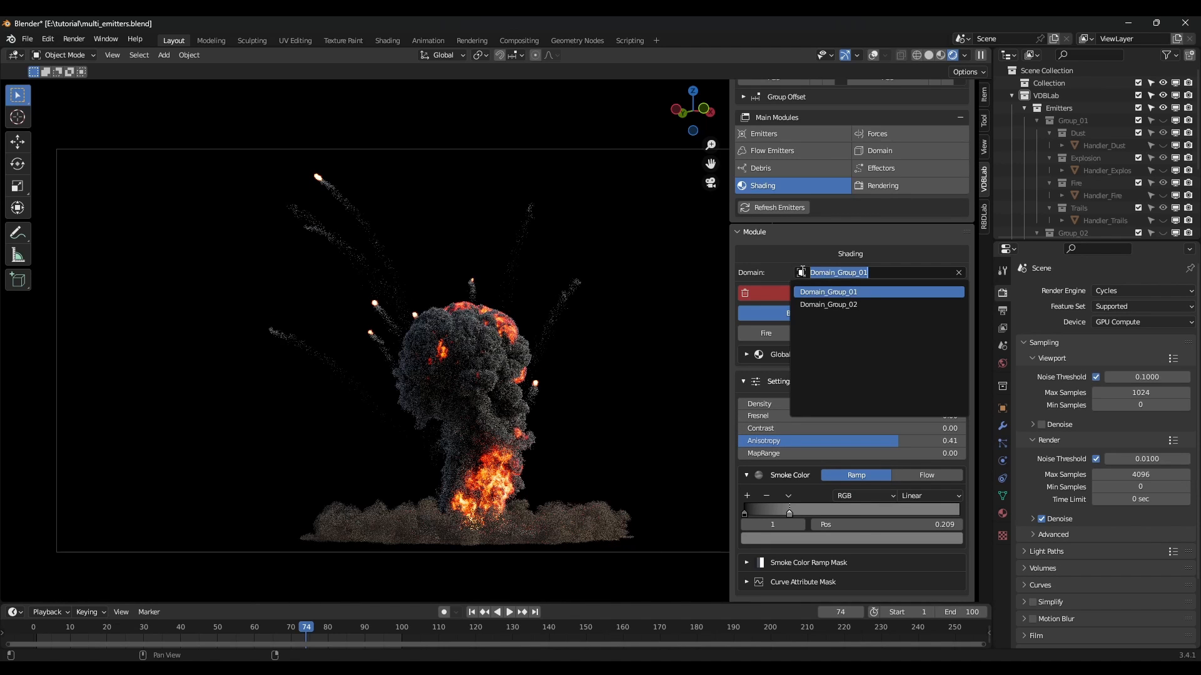
left_click(829, 305)
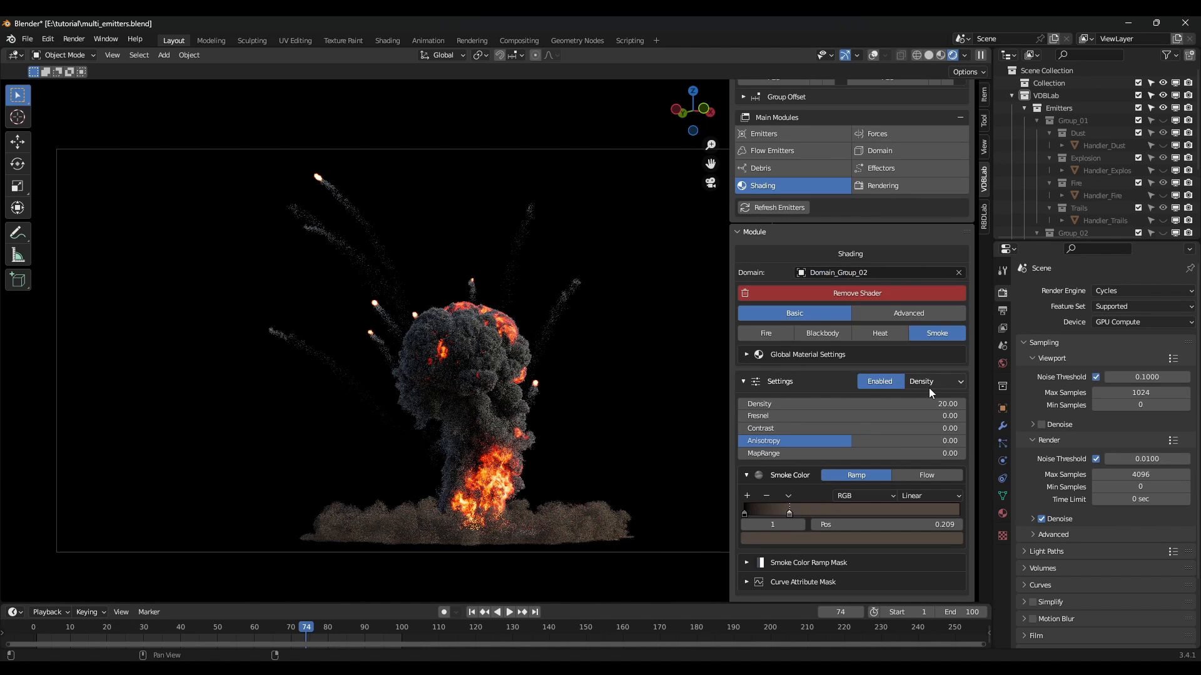
left_click_drag(850, 442, 878, 441)
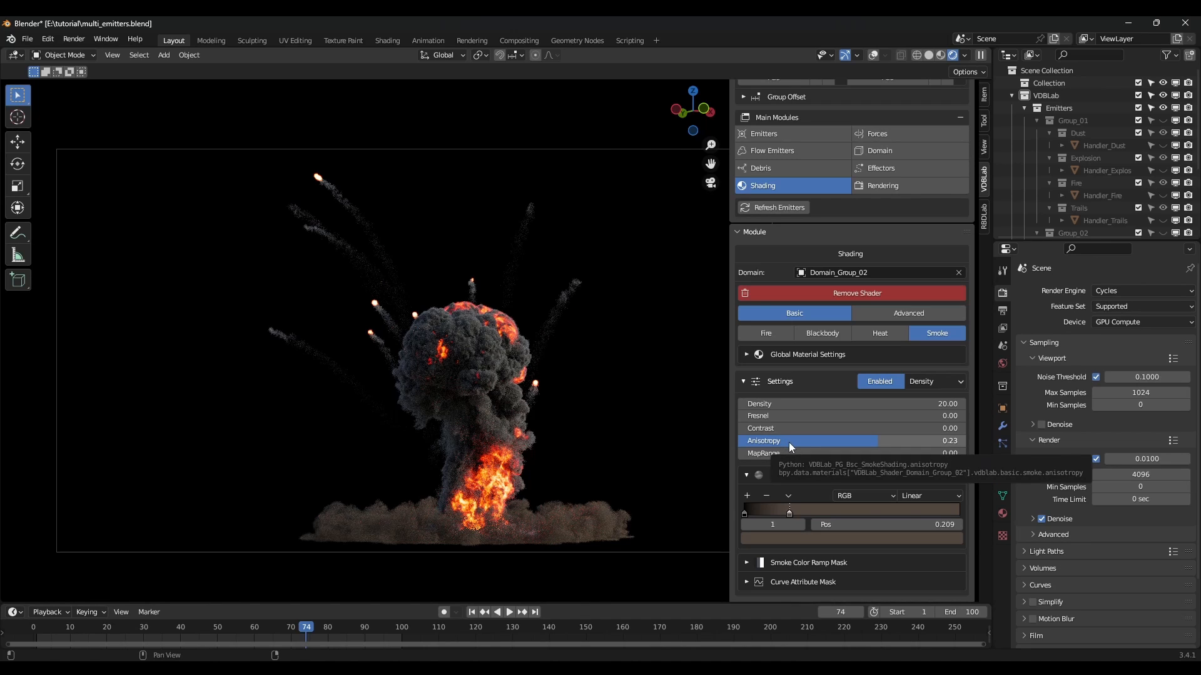
left_click_drag(284, 627, 378, 585)
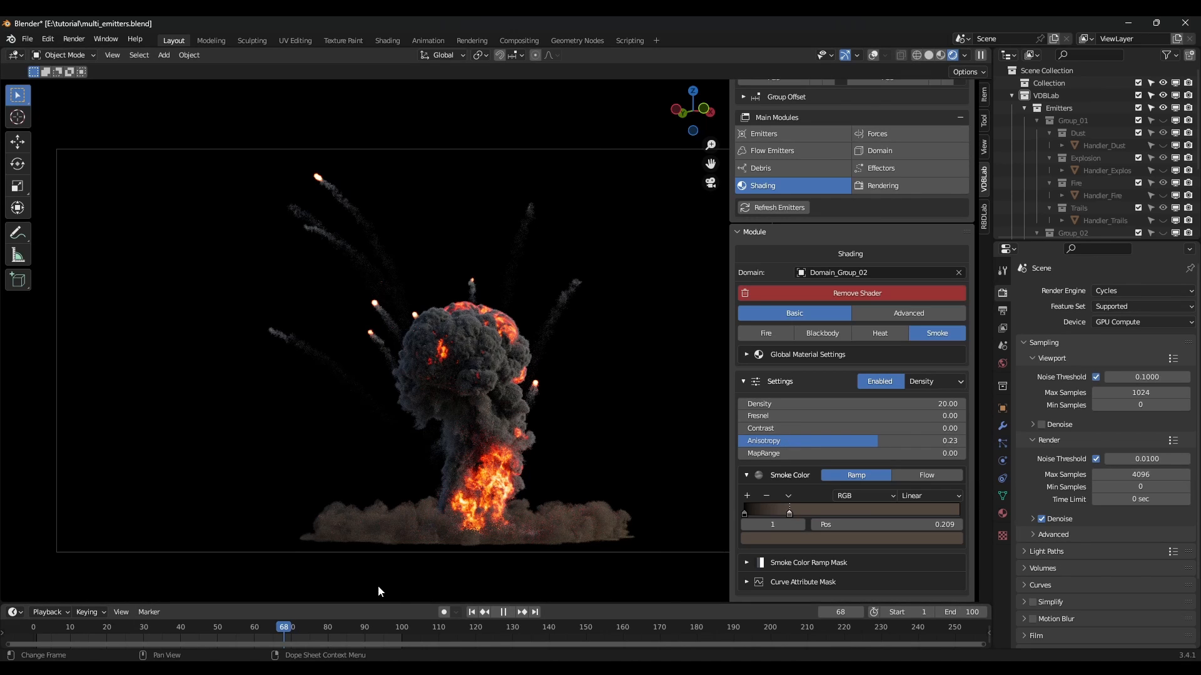
key("space")
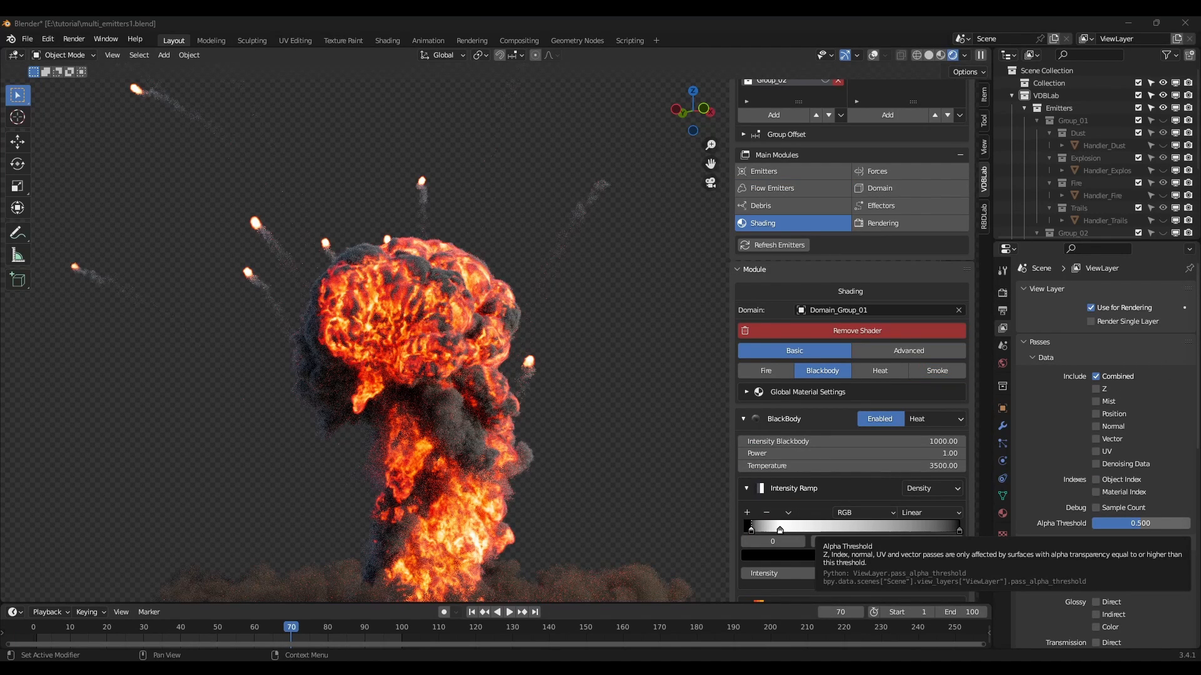
Enable fire shading with Brightness 20, Gamma 2, Power 1.4 and MapRange 0.1.
scroll(917, 629, "down", 1)
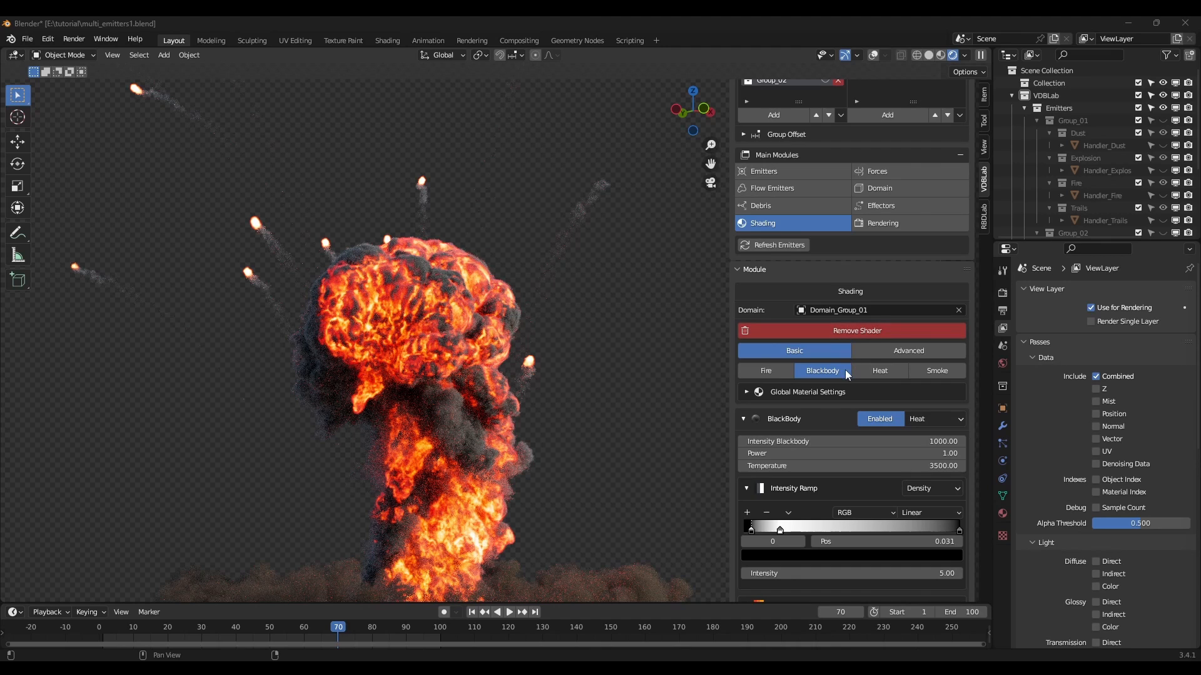
left_click(776, 372)
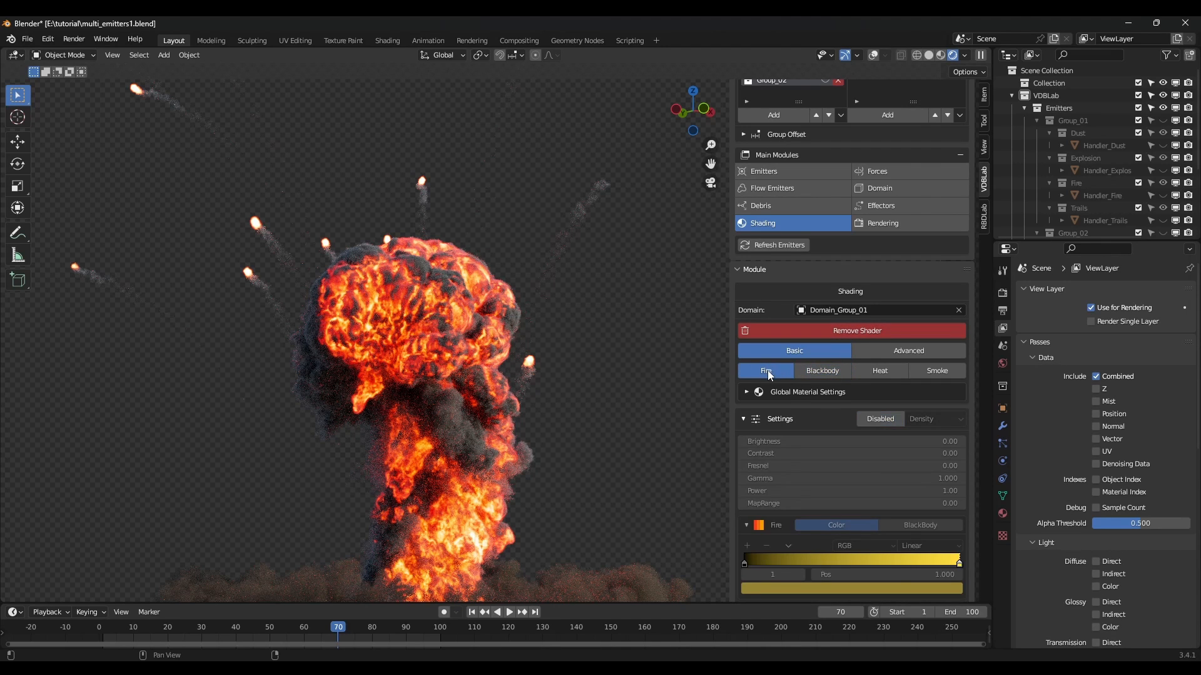
left_click(880, 418)
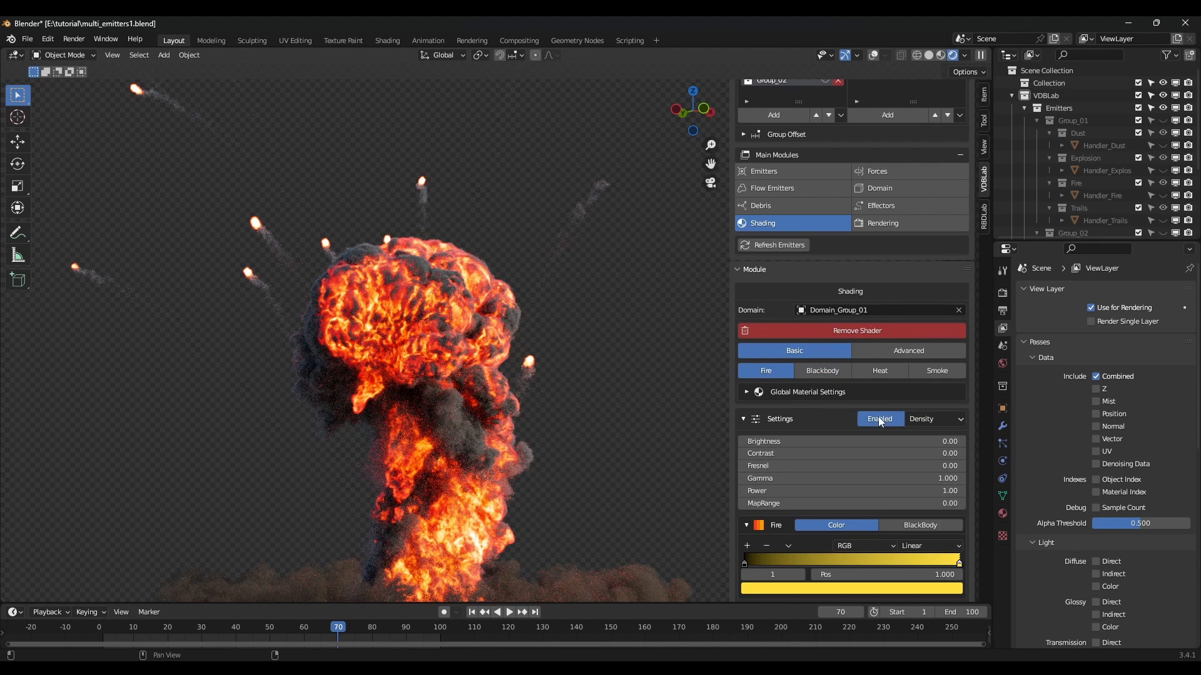
left_click(931, 441)
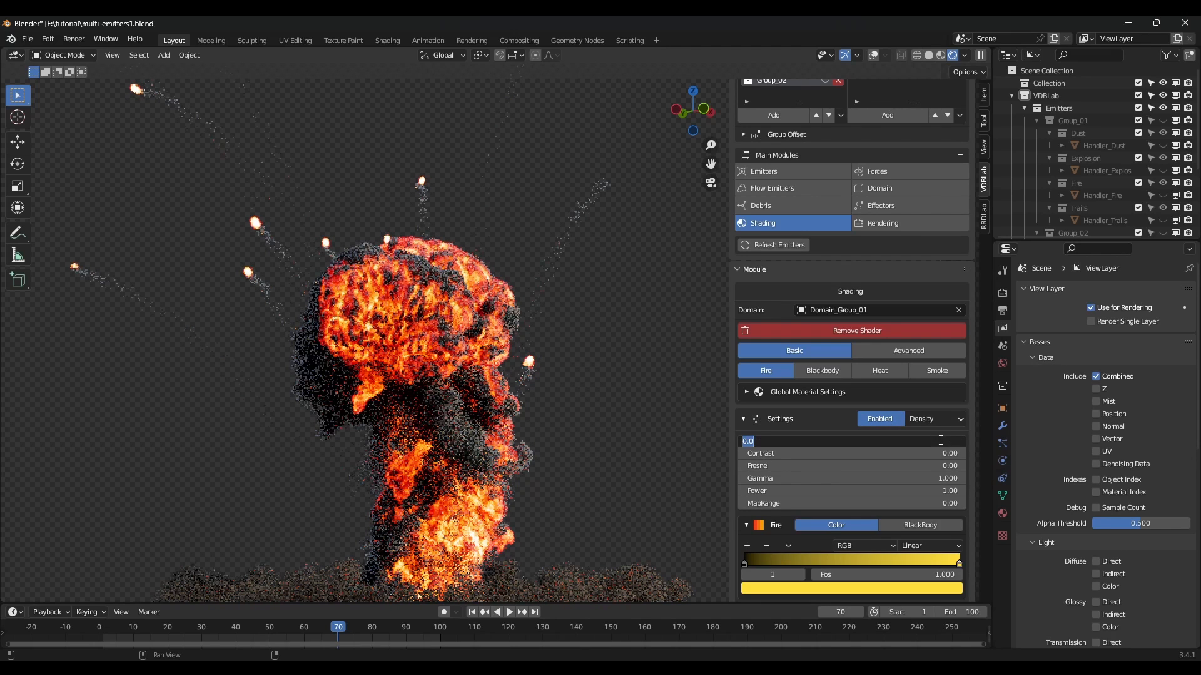
type("20")
key("Return")
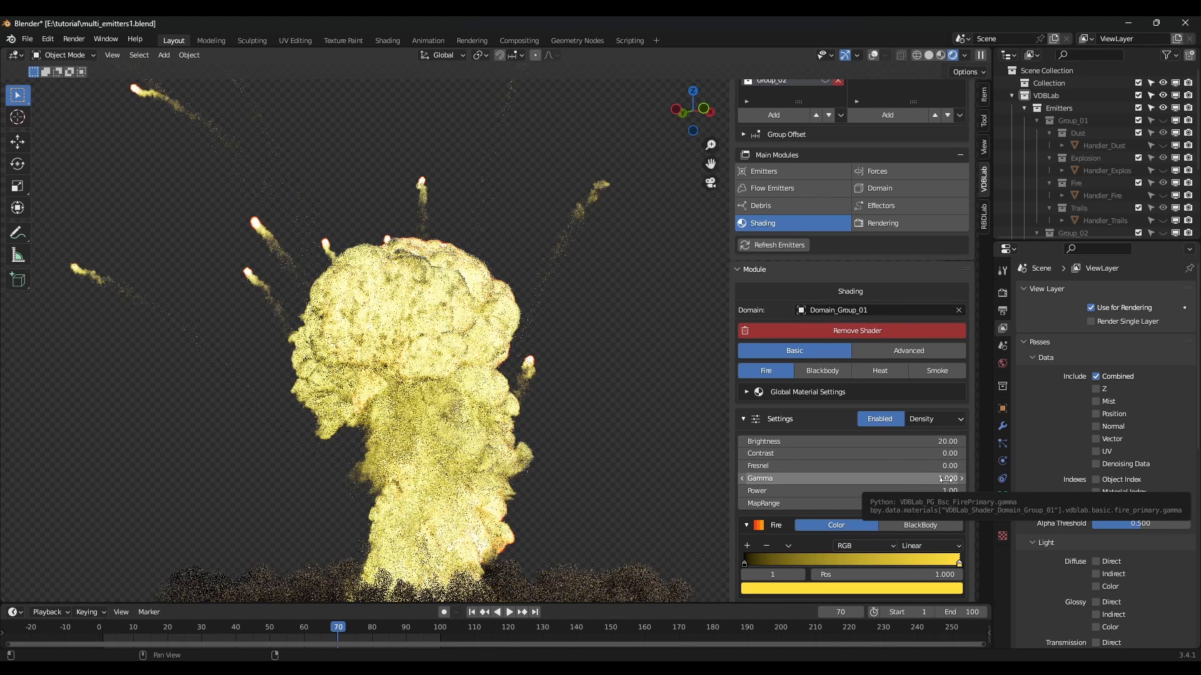
left_click(947, 478)
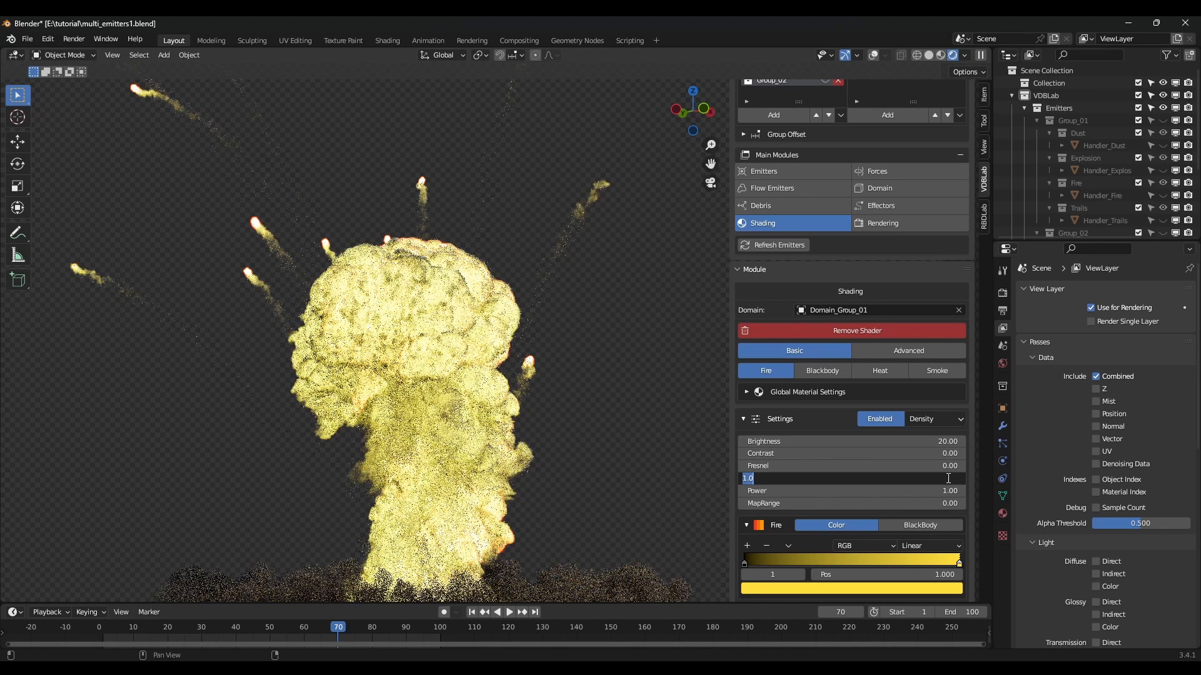
type("2")
key("Return")
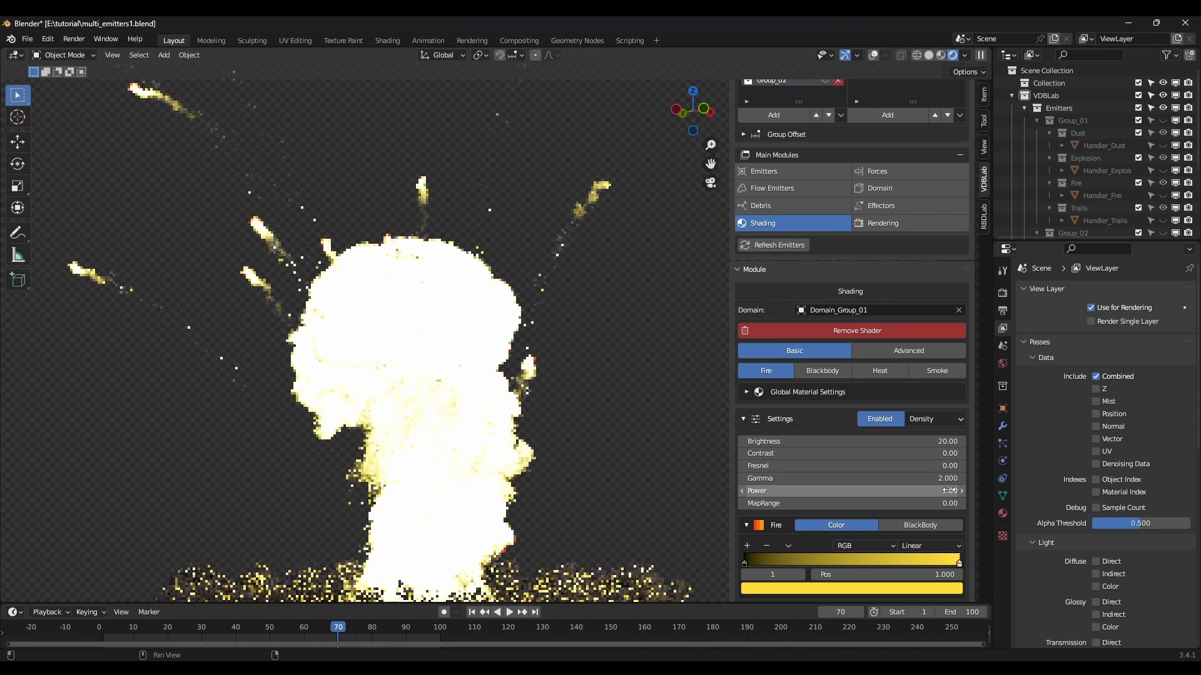
left_click(949, 490)
type("1.4")
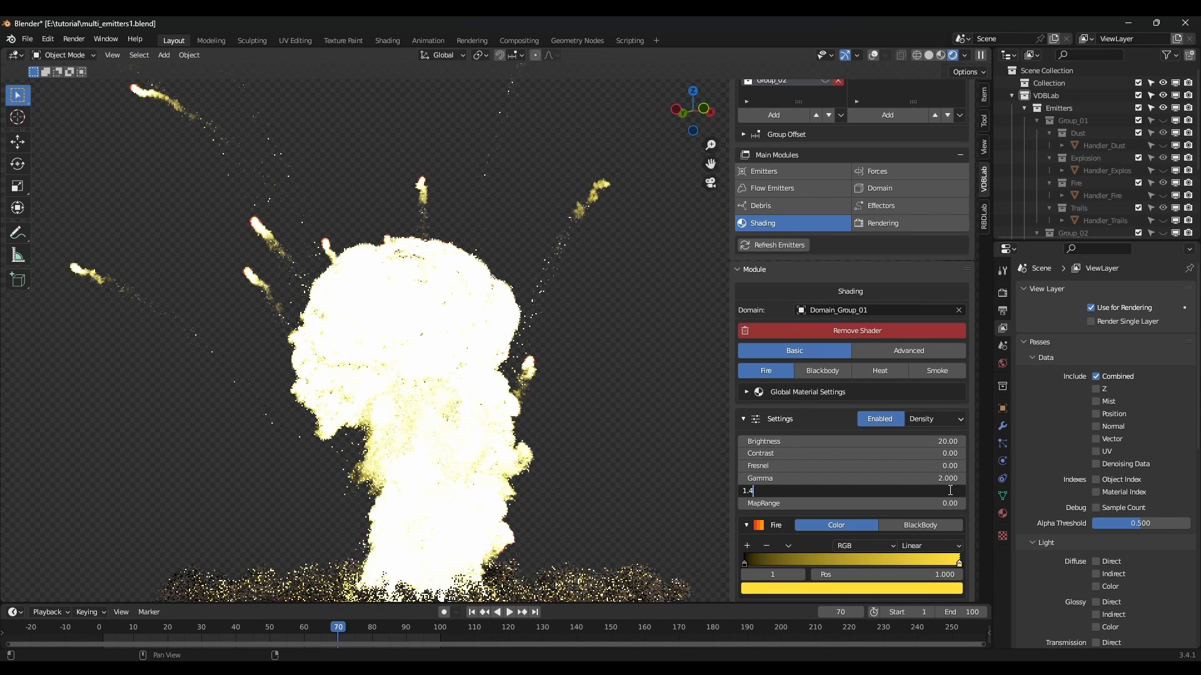
key("Return")
left_click(945, 504)
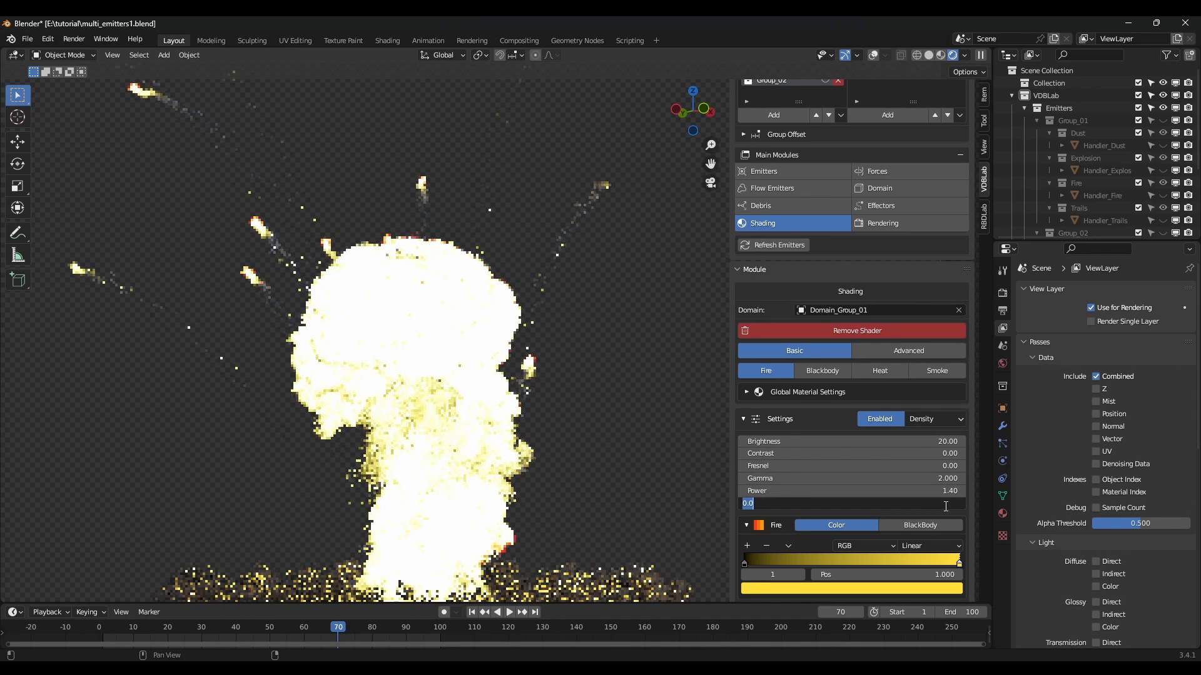
type("0.1")
key("Return")
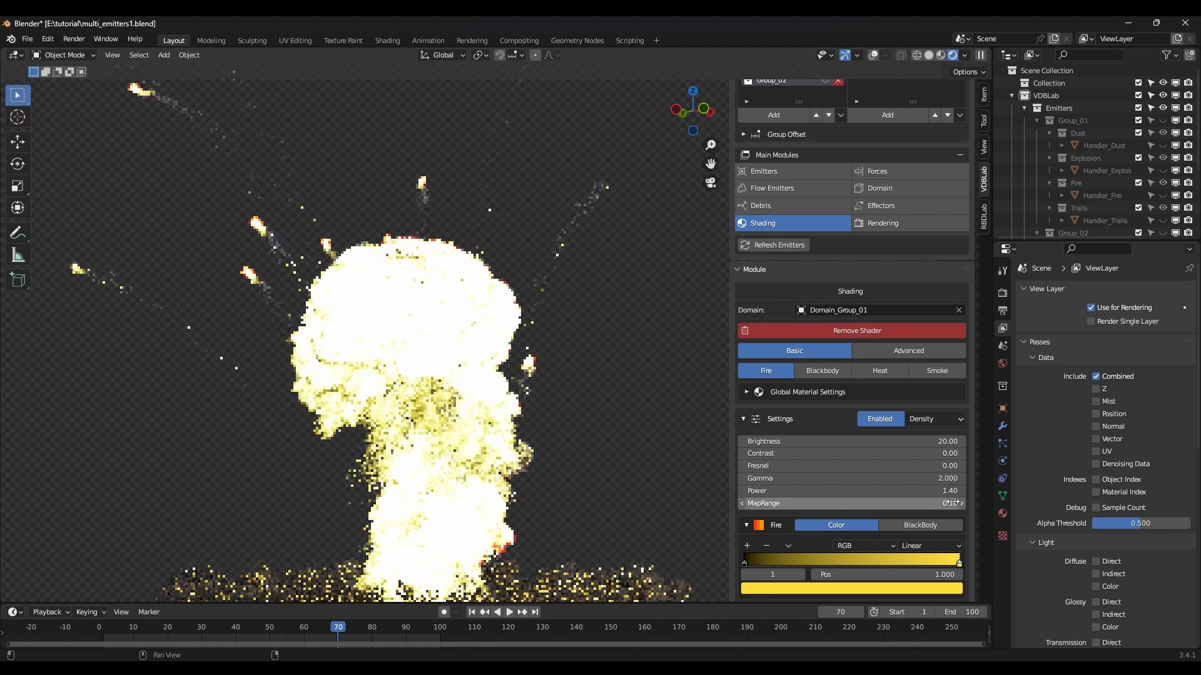
Push the fire ramp's black start right, paste the blackbody orange onto it, and add an orange stop at 0.680.
scroll(909, 457, "down", 6)
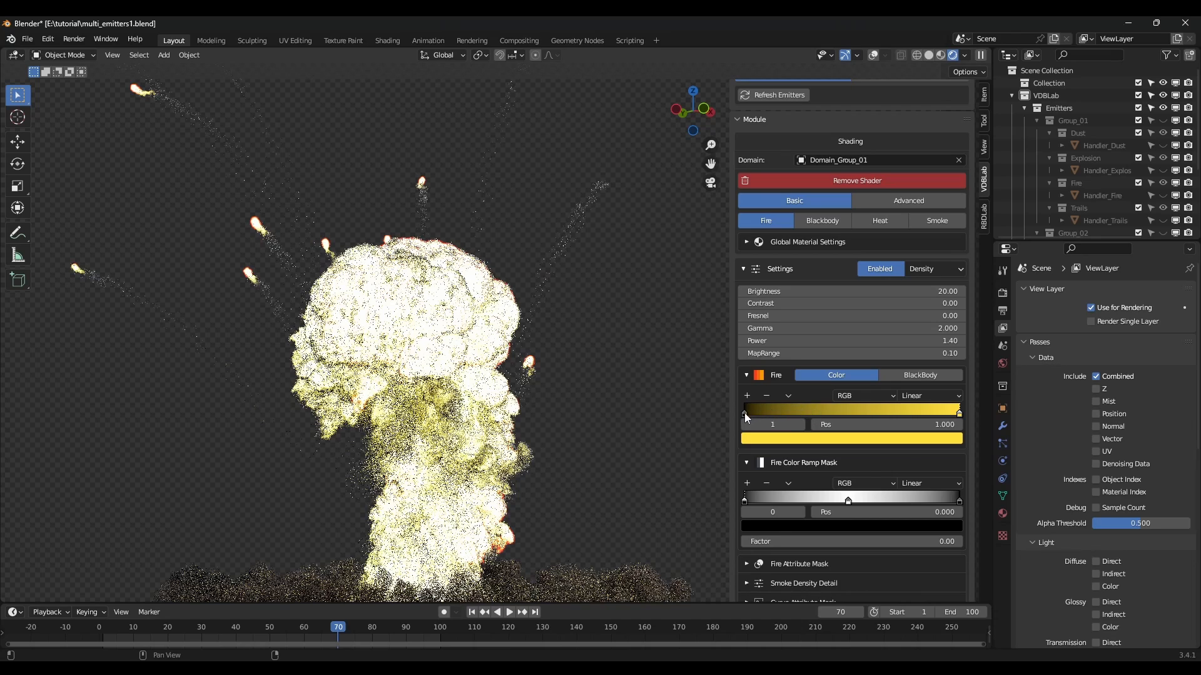
left_click_drag(750, 414, 872, 416)
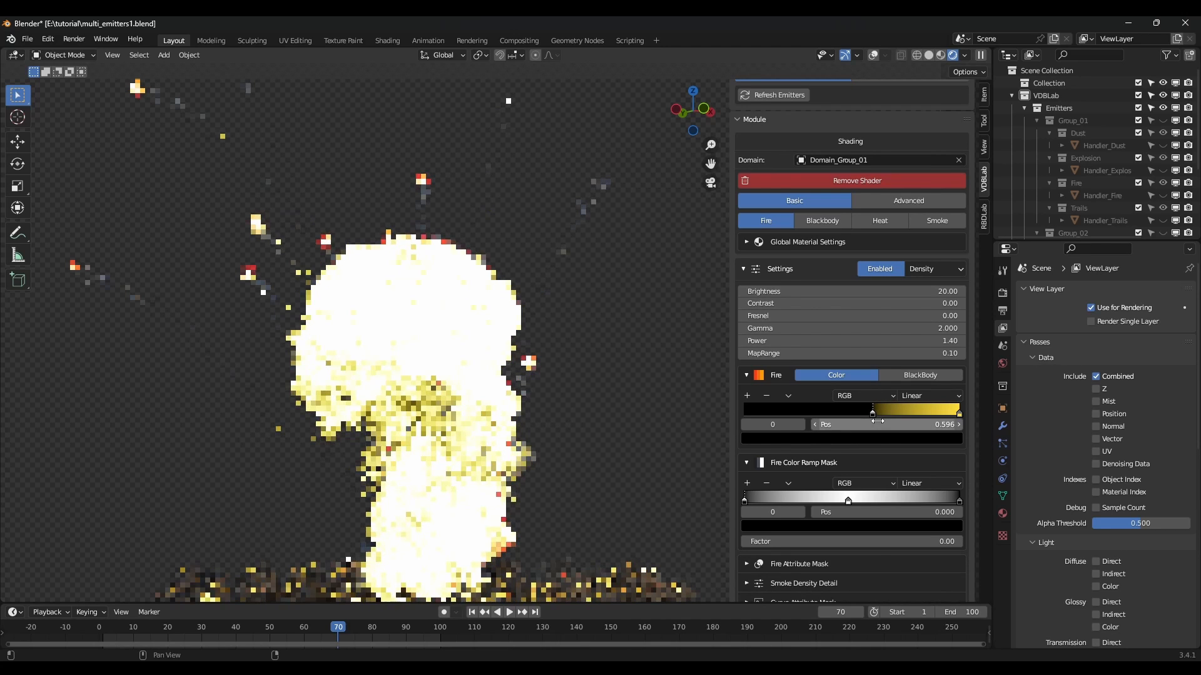
left_click(823, 223)
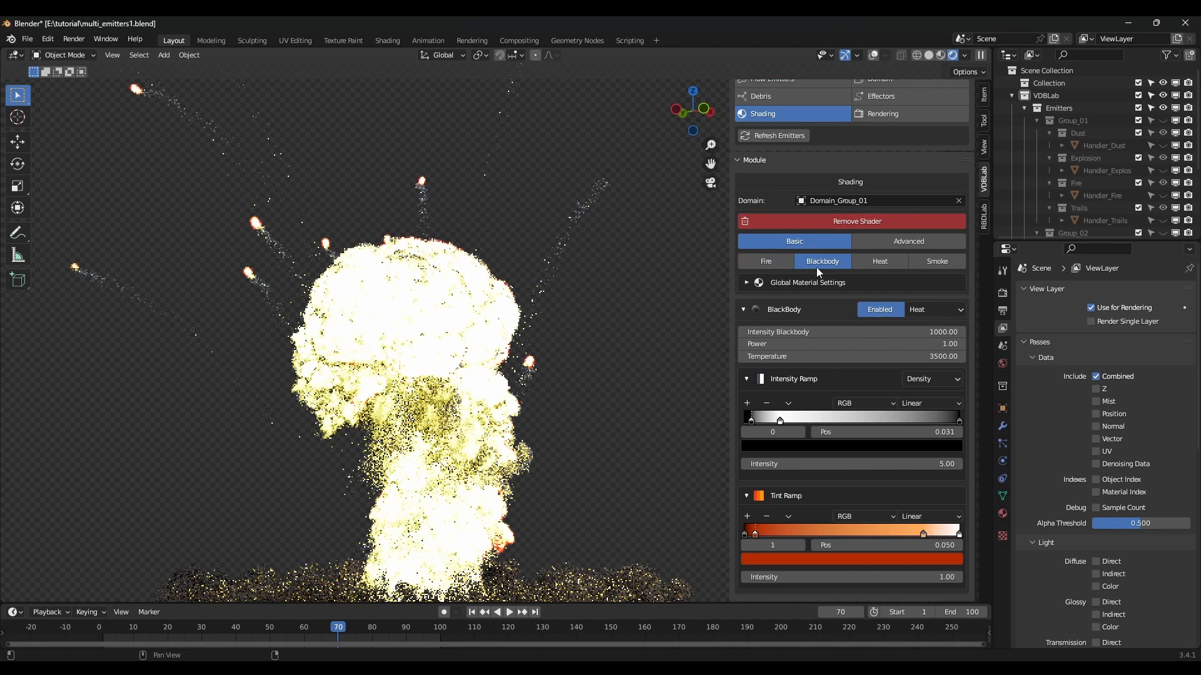
left_click(924, 534)
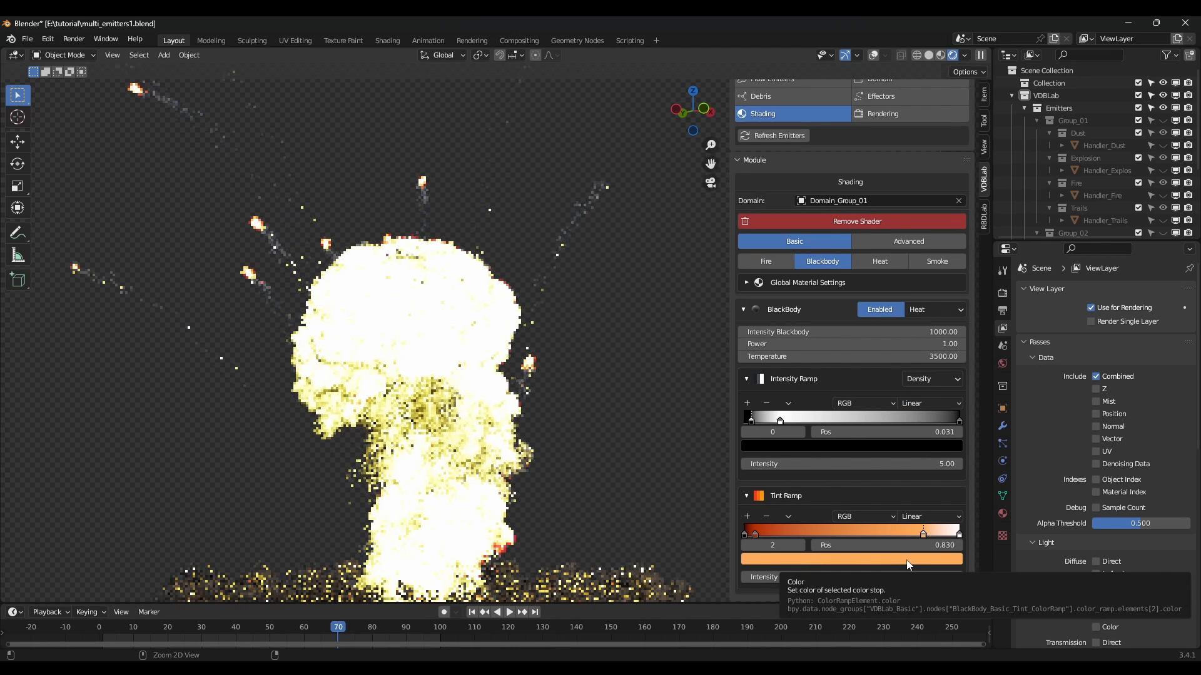
left_click(771, 261)
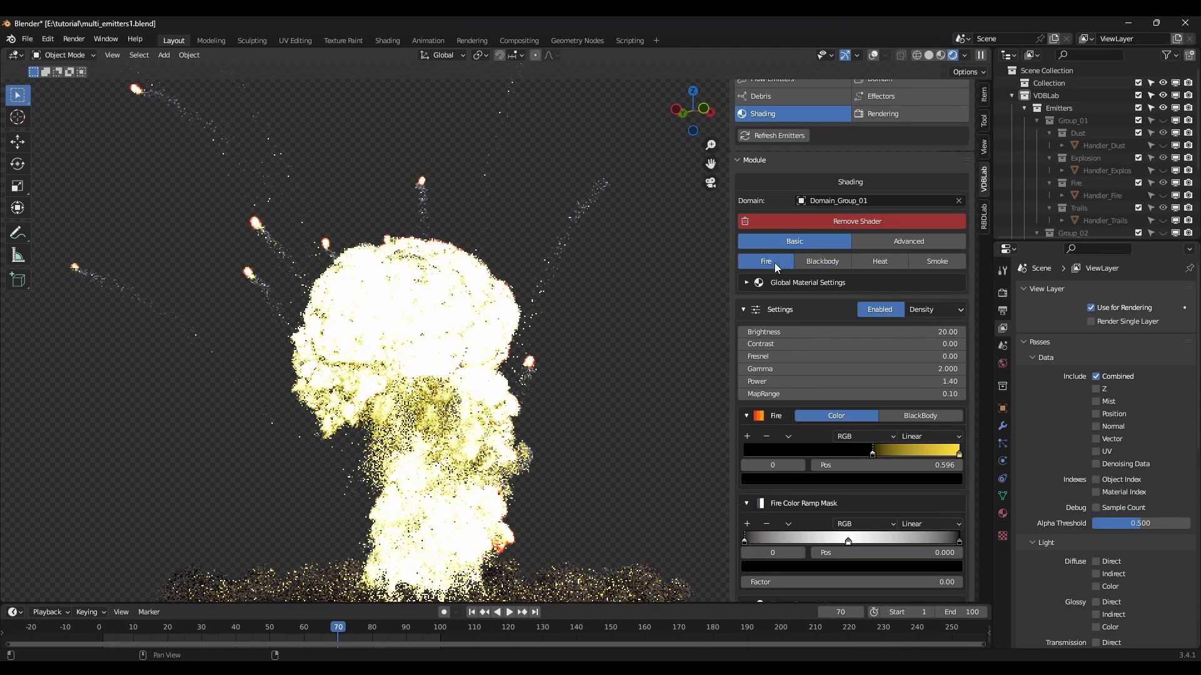
left_click(960, 453)
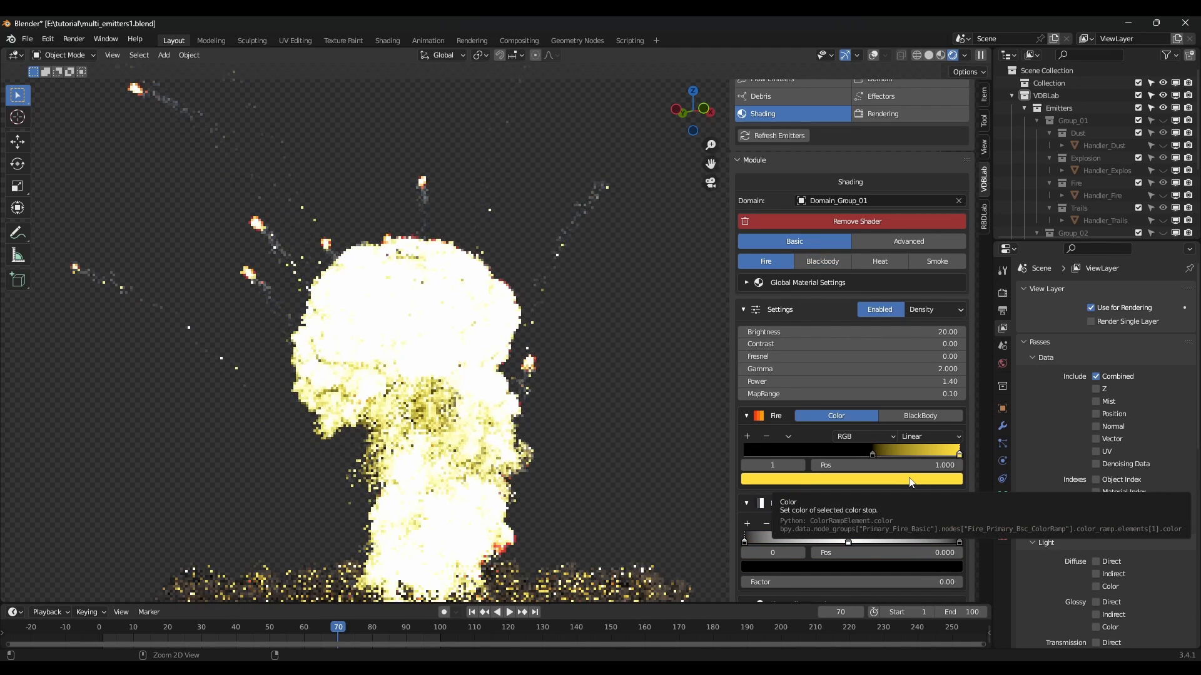
key("ctrl+v")
left_click(748, 435)
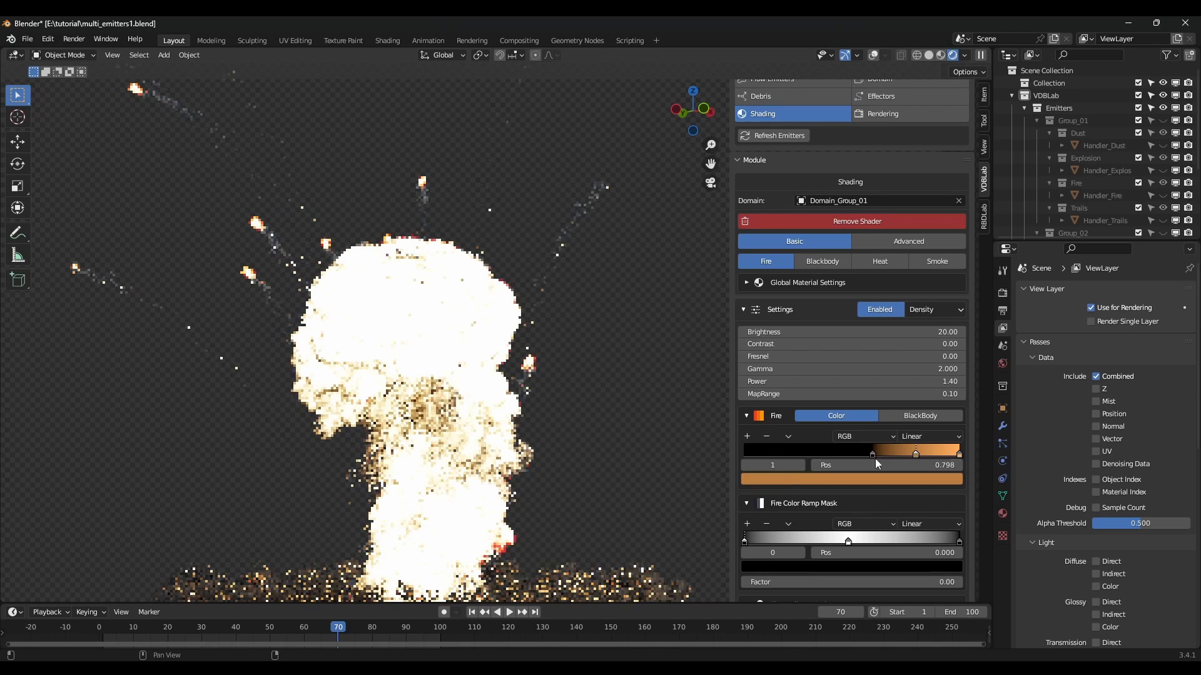
left_click_drag(915, 453, 889, 453)
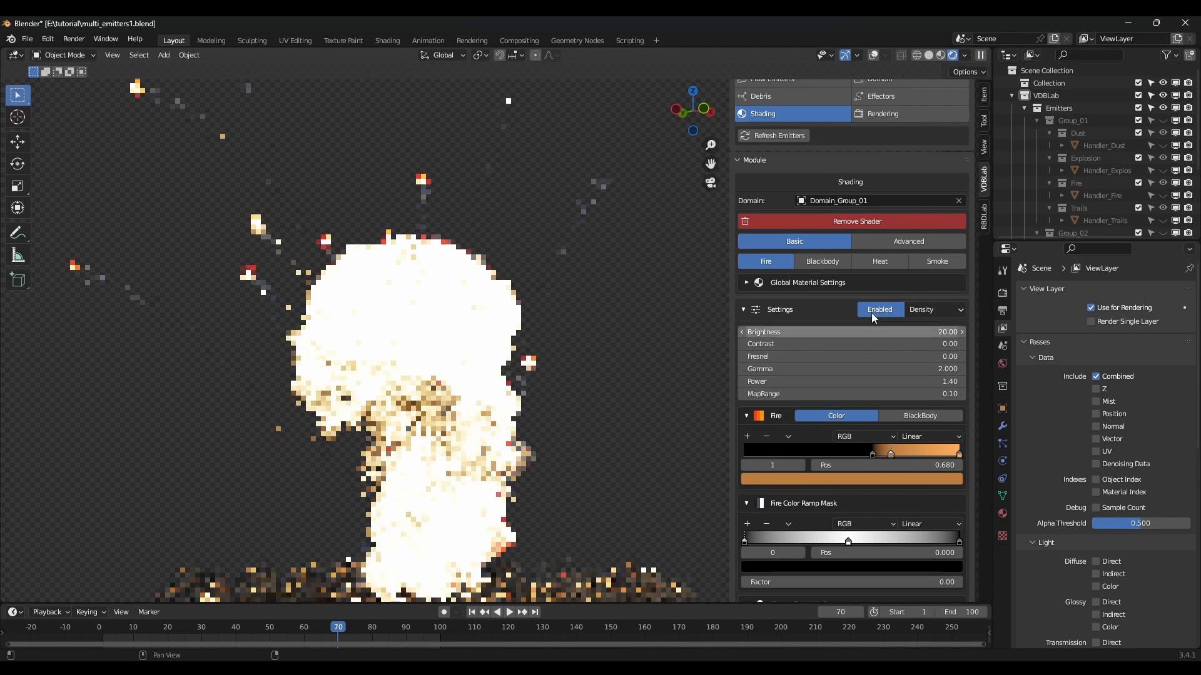
Paste the blackbody red onto the fire ramp, move the end stop to 0.927, and add a white final stop.
left_click(826, 262)
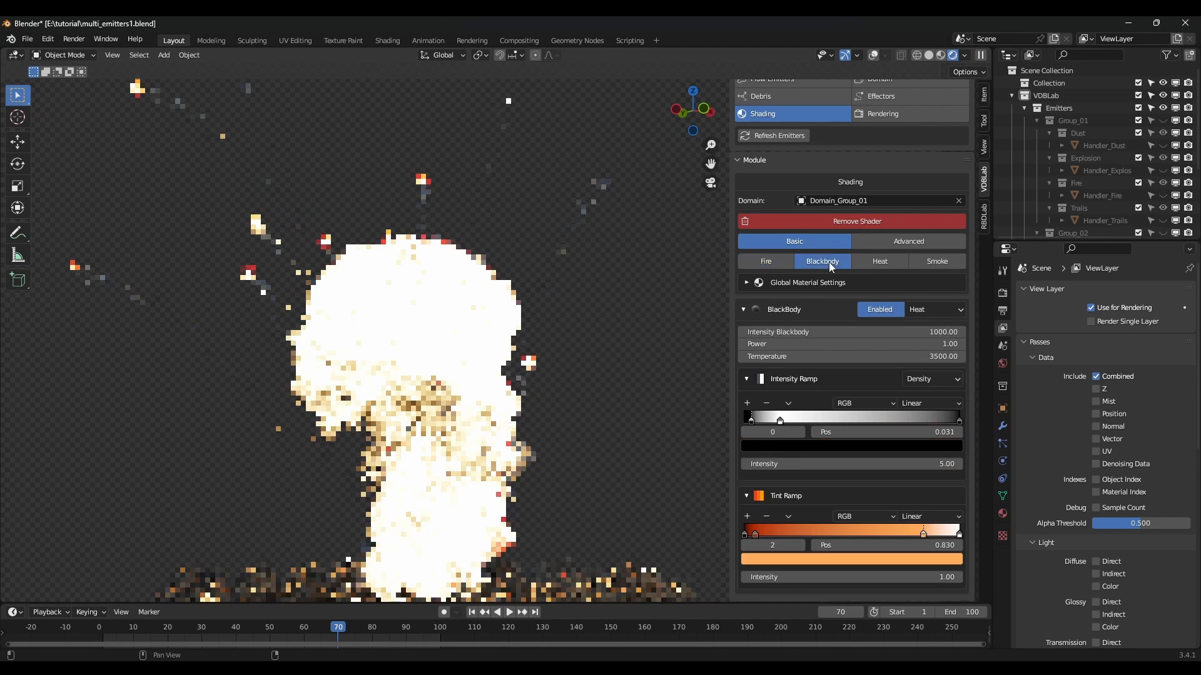
left_click(755, 534)
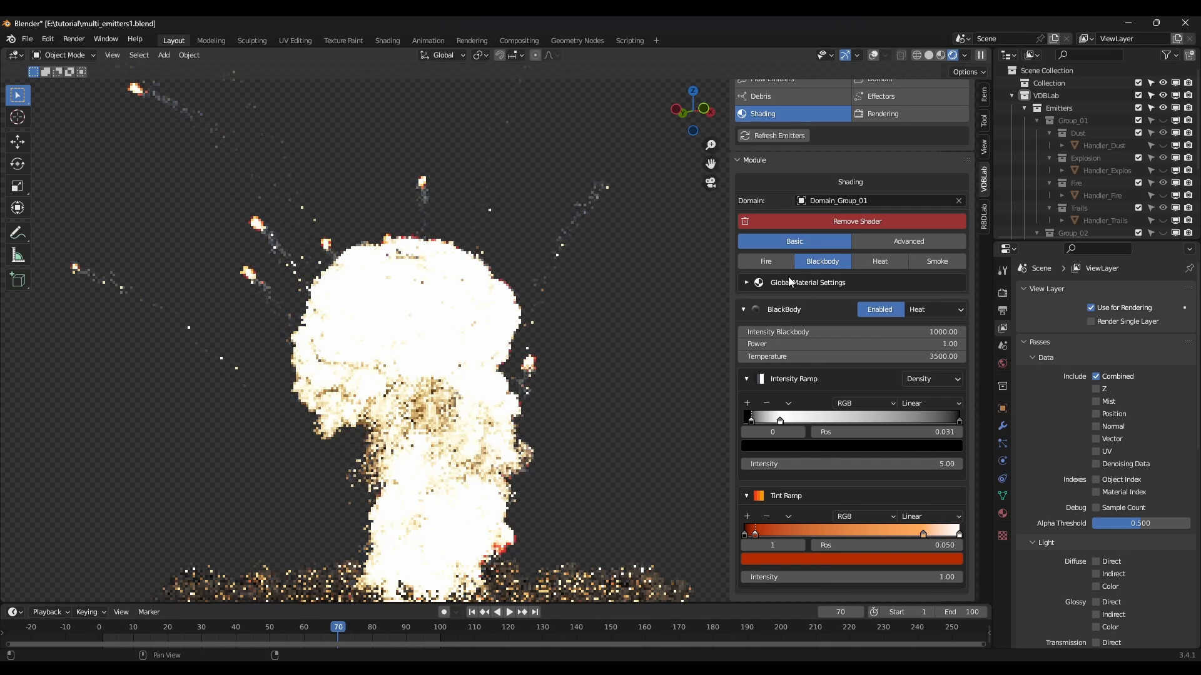
left_click(775, 263)
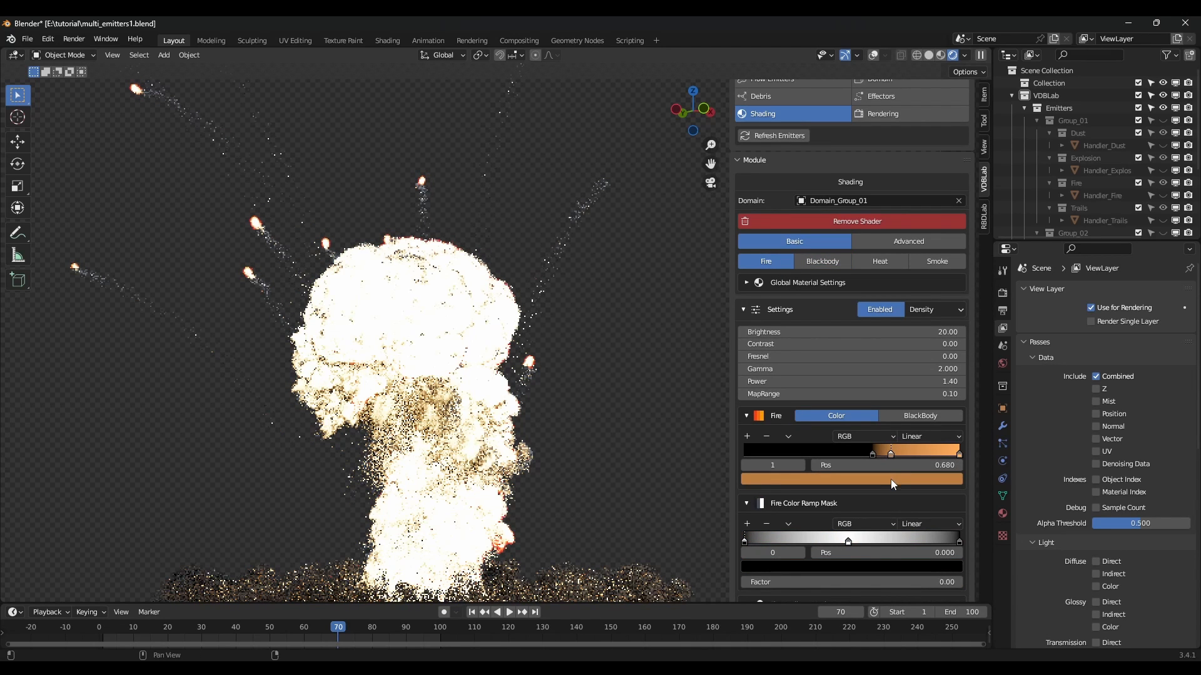
key("ctrl+v")
left_click_drag(960, 455, 944, 455)
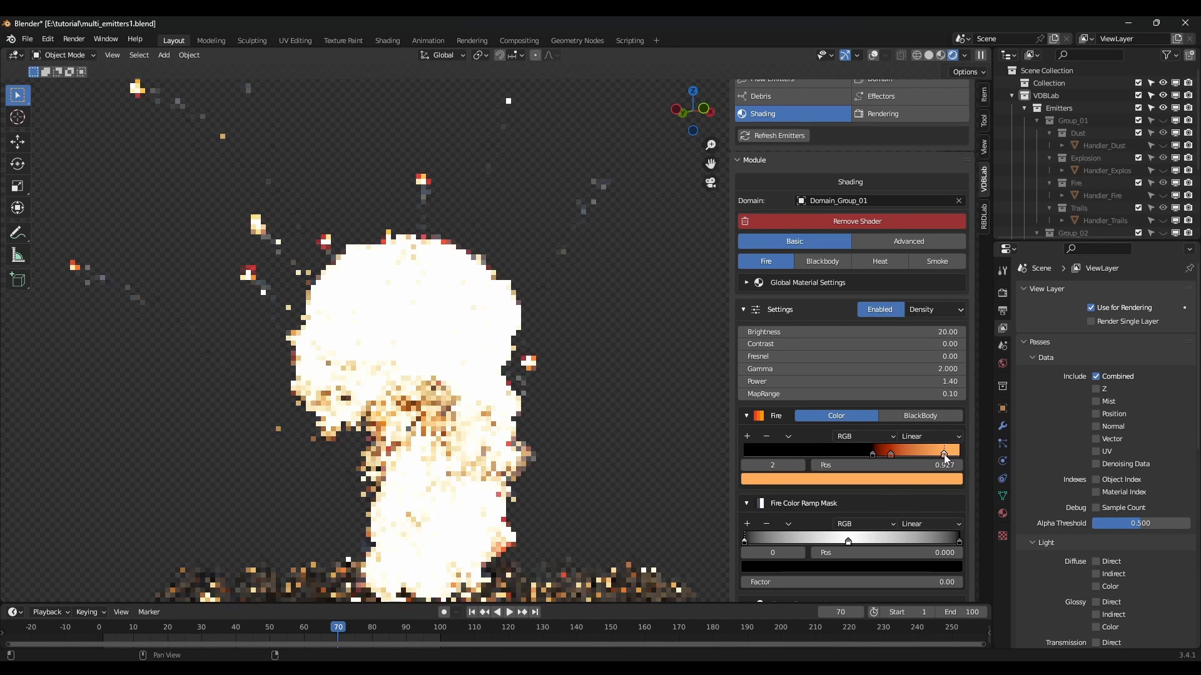
left_click(747, 436)
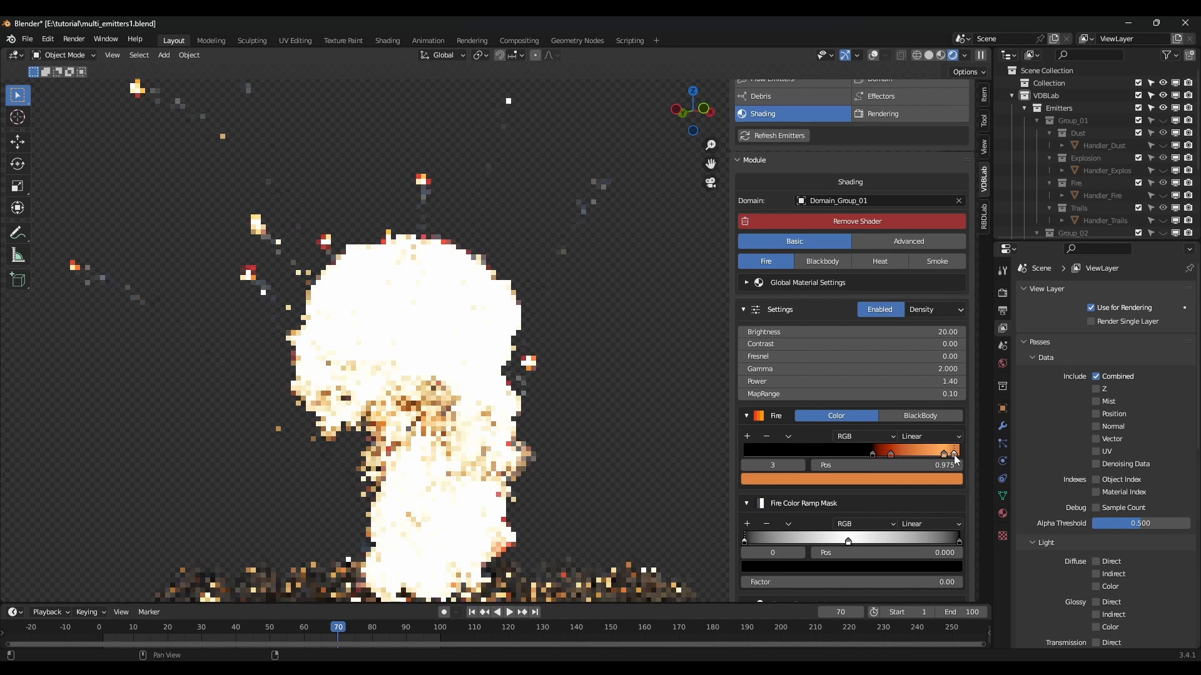
left_click(951, 479)
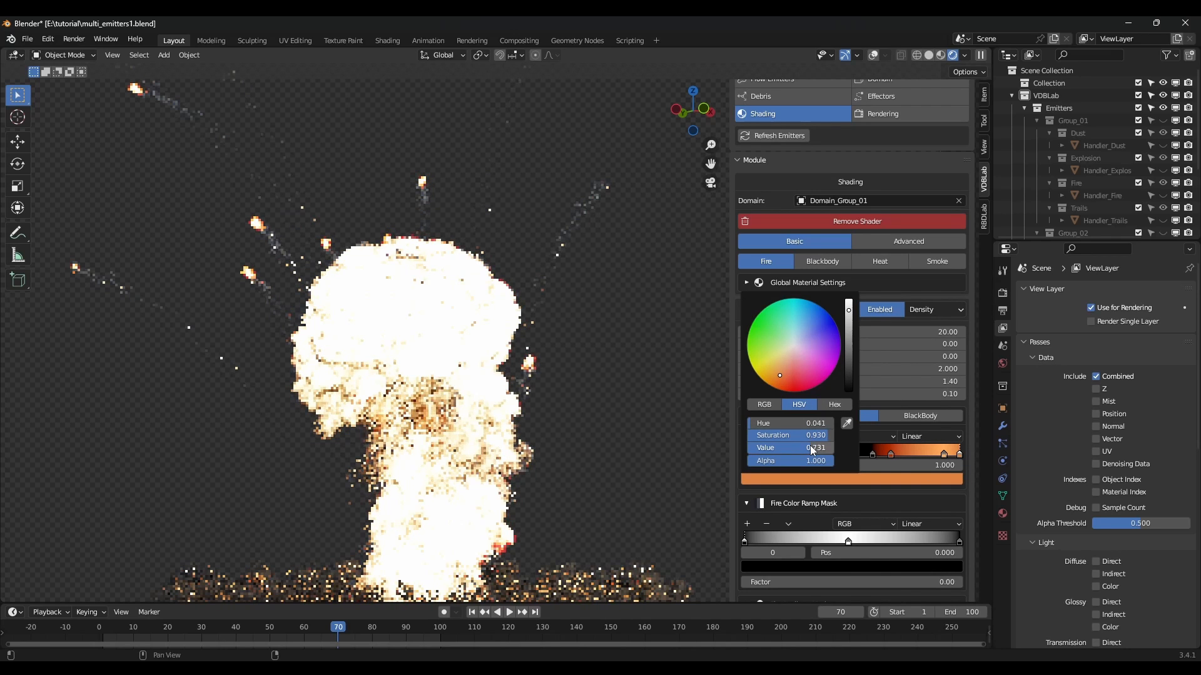
left_click_drag(810, 448, 750, 434)
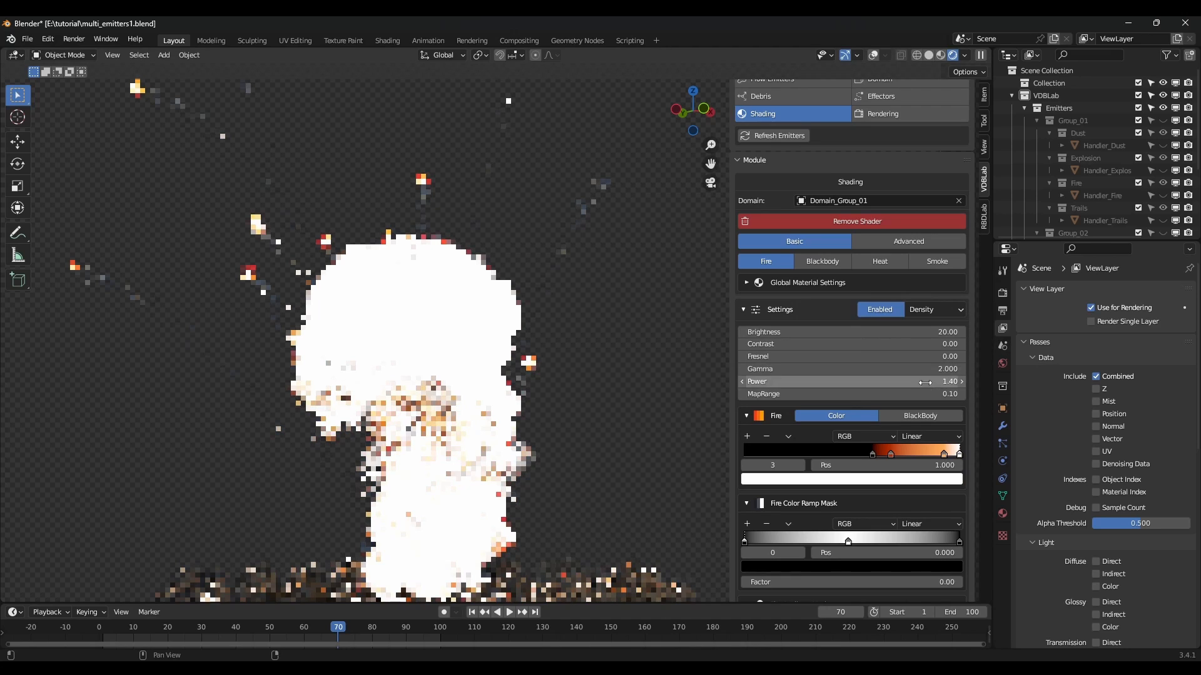
scroll(901, 419, "down", 2)
scroll(901, 419, "down", 1)
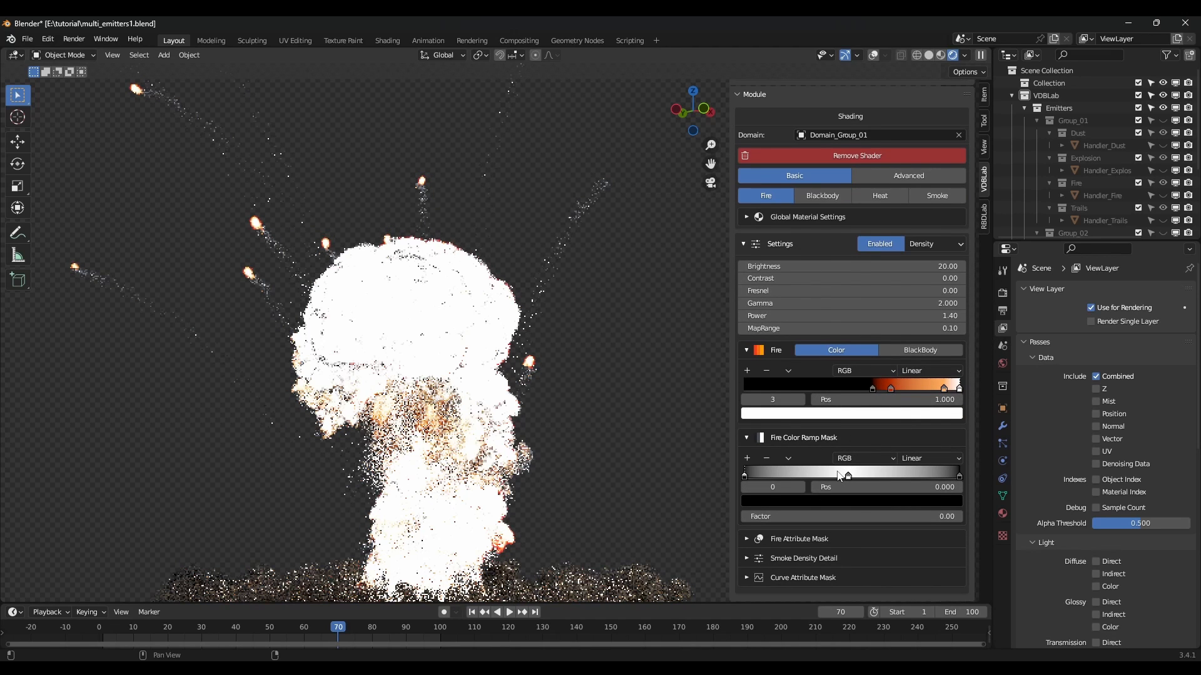
left_click_drag(848, 477, 801, 481)
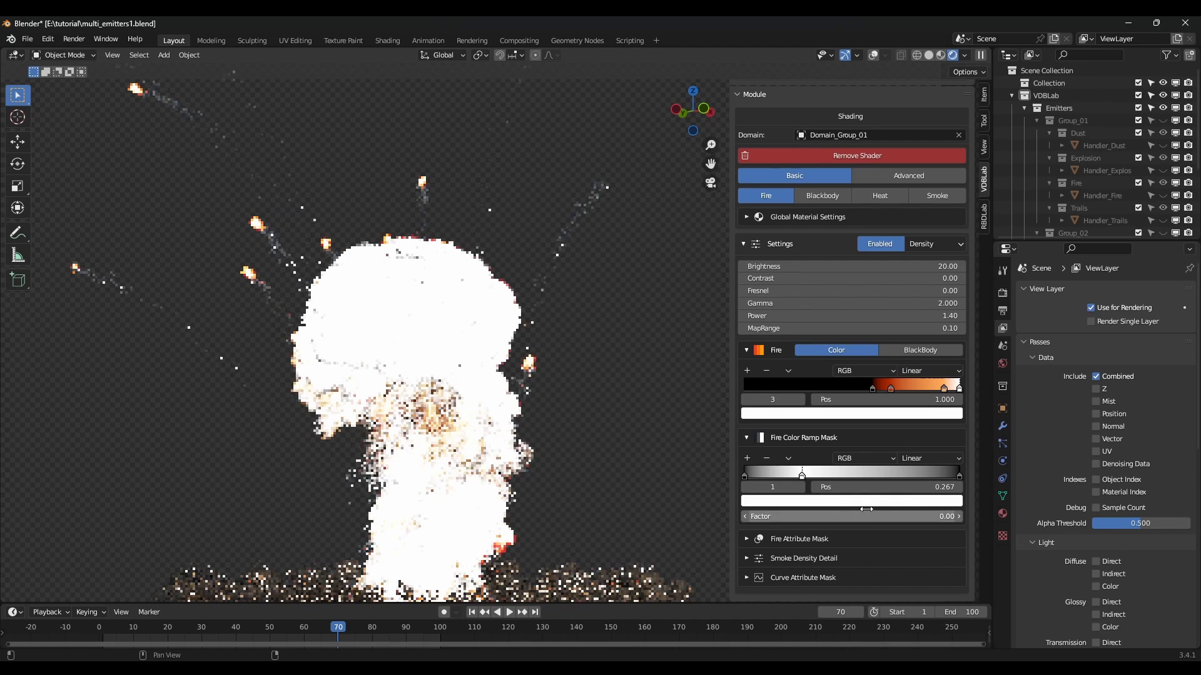
left_click_drag(867, 519, 1075, 519)
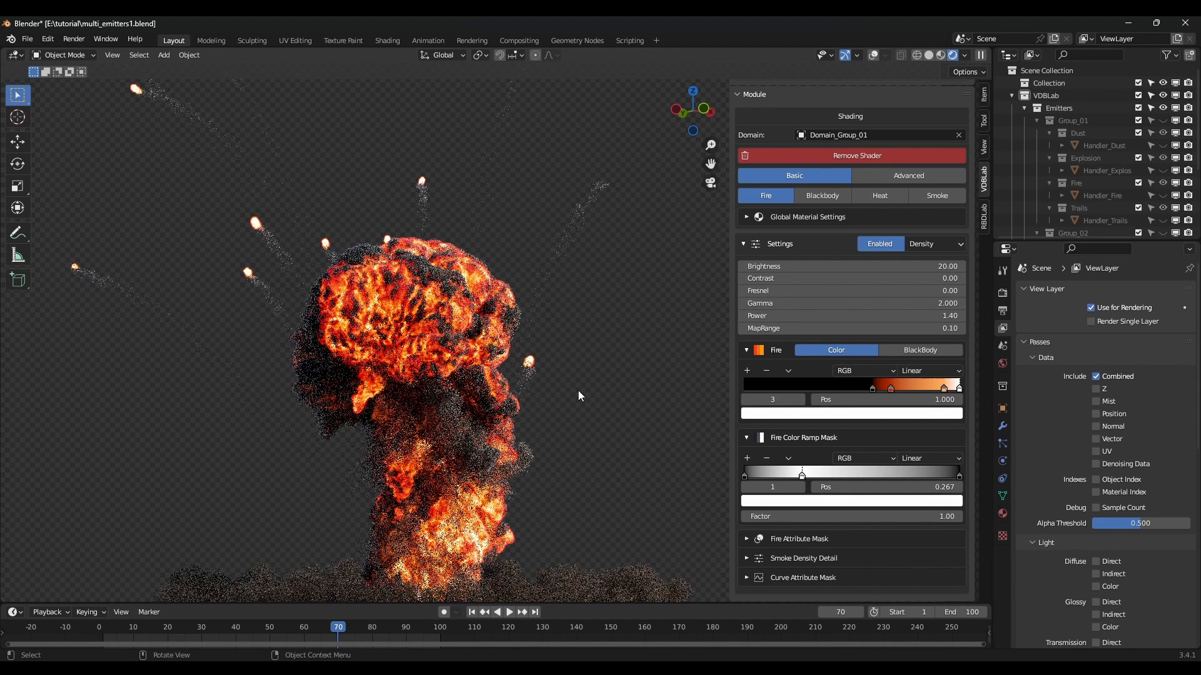
left_click_drag(812, 475, 827, 478)
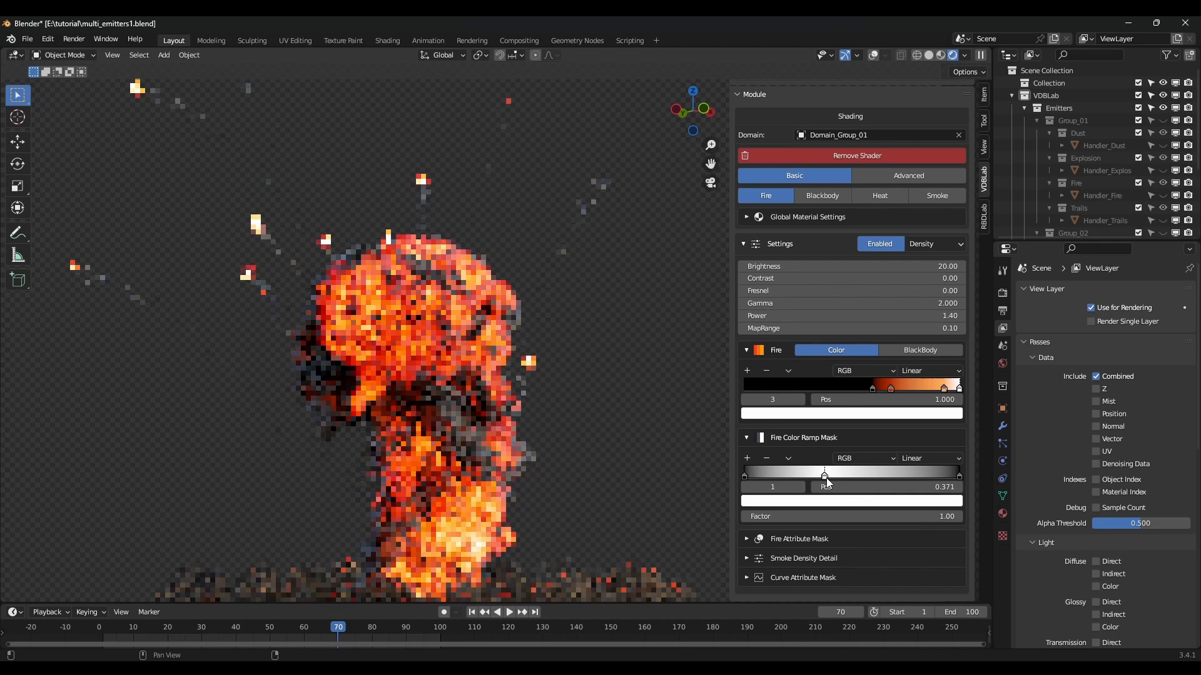
left_click_drag(892, 389, 895, 388)
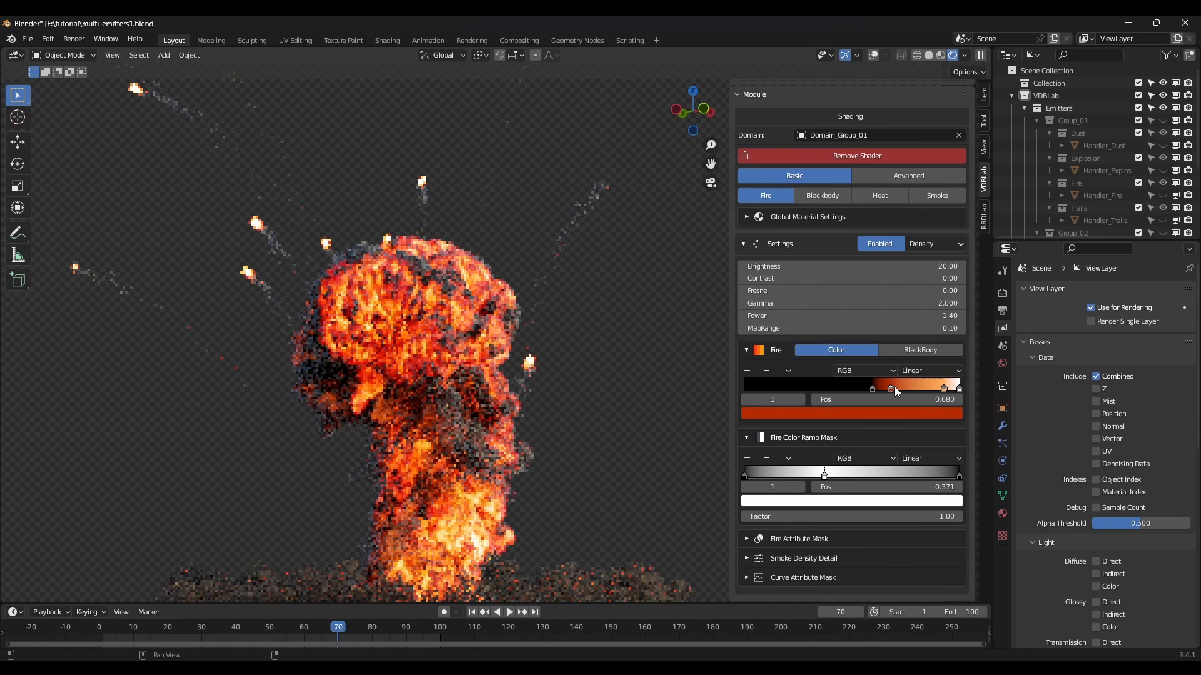
left_click(872, 389)
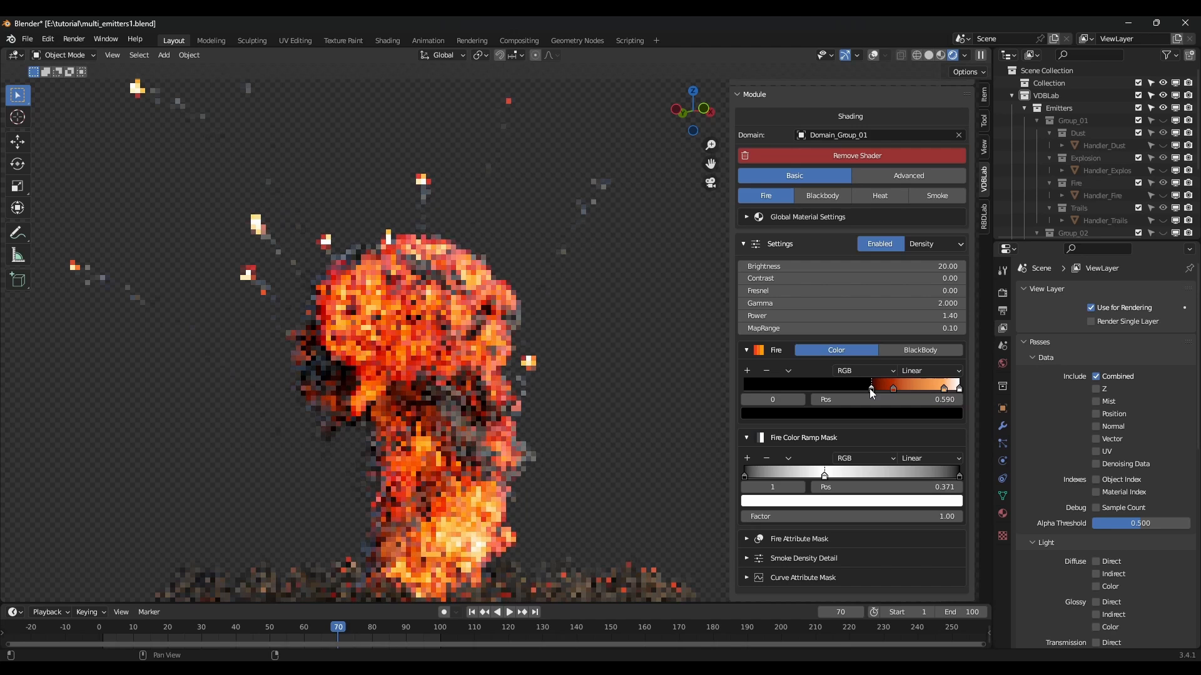
left_click(894, 389)
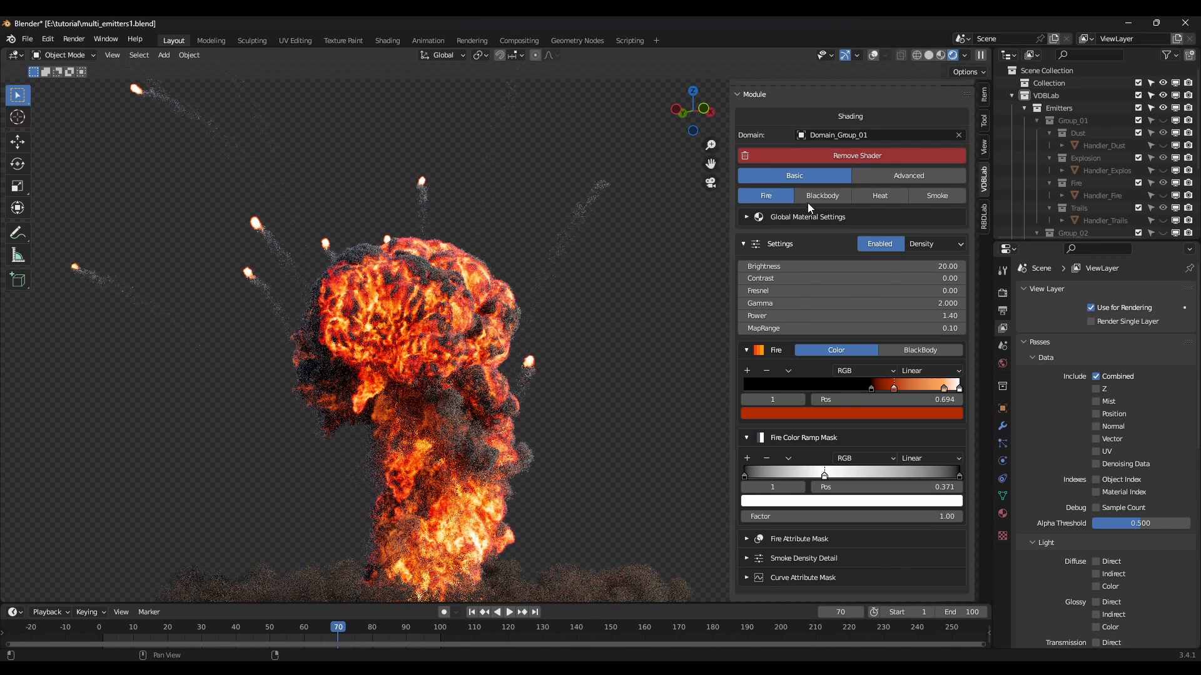
left_click(878, 245)
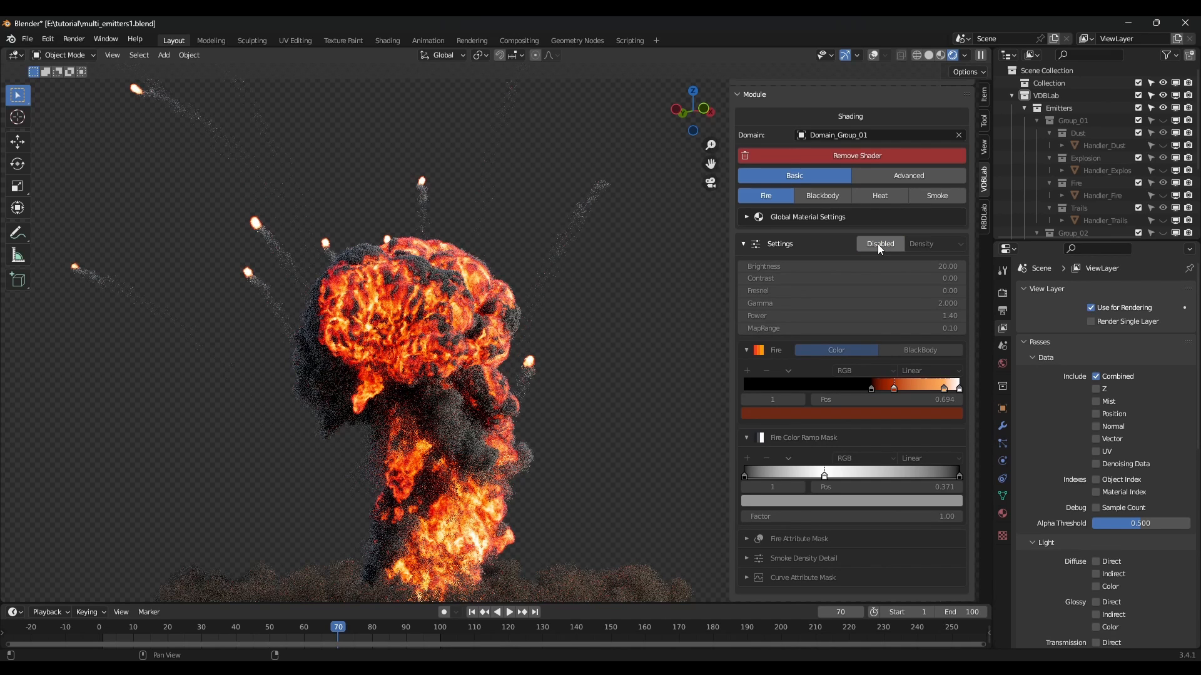
left_click(880, 245)
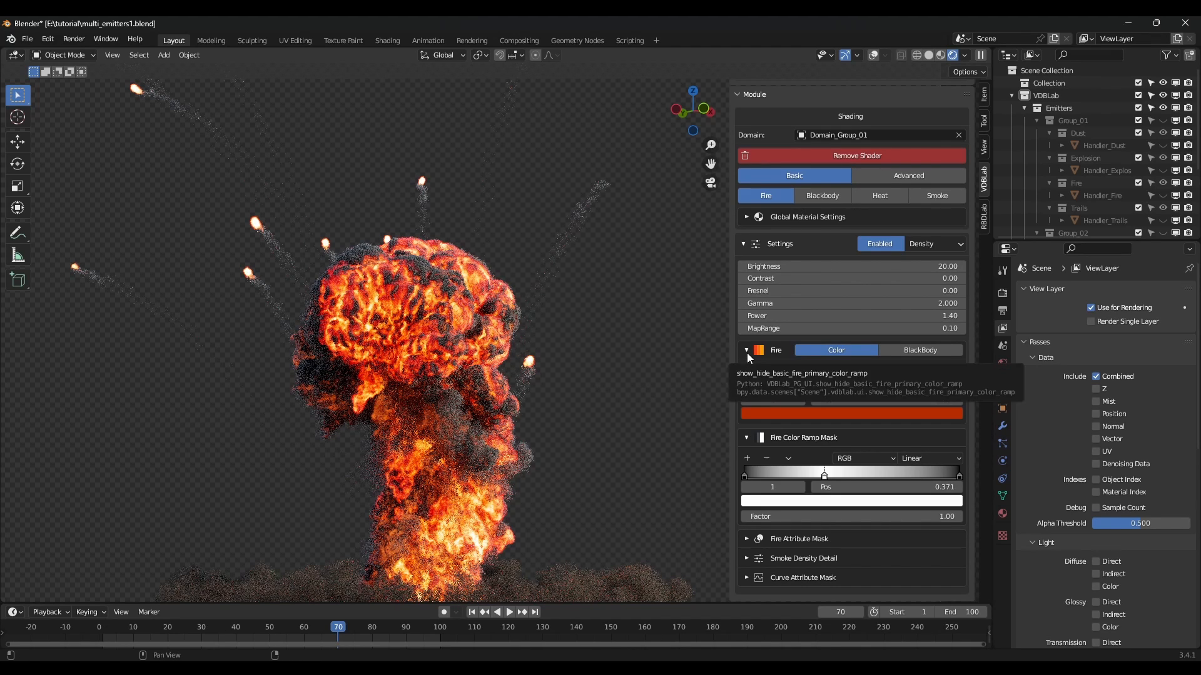
Apply the High Quality quick preset in VDBLab's Rendering settings.
scroll(747, 353, "up", 8)
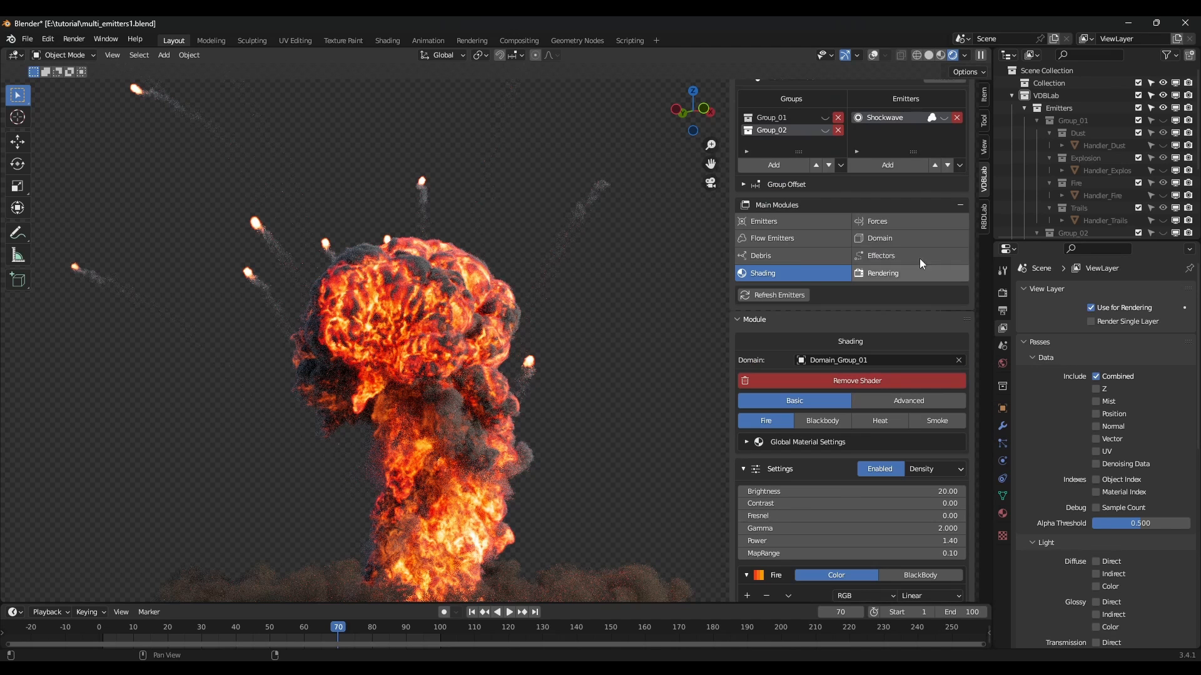
left_click(890, 273)
scroll(886, 279, "down", 5)
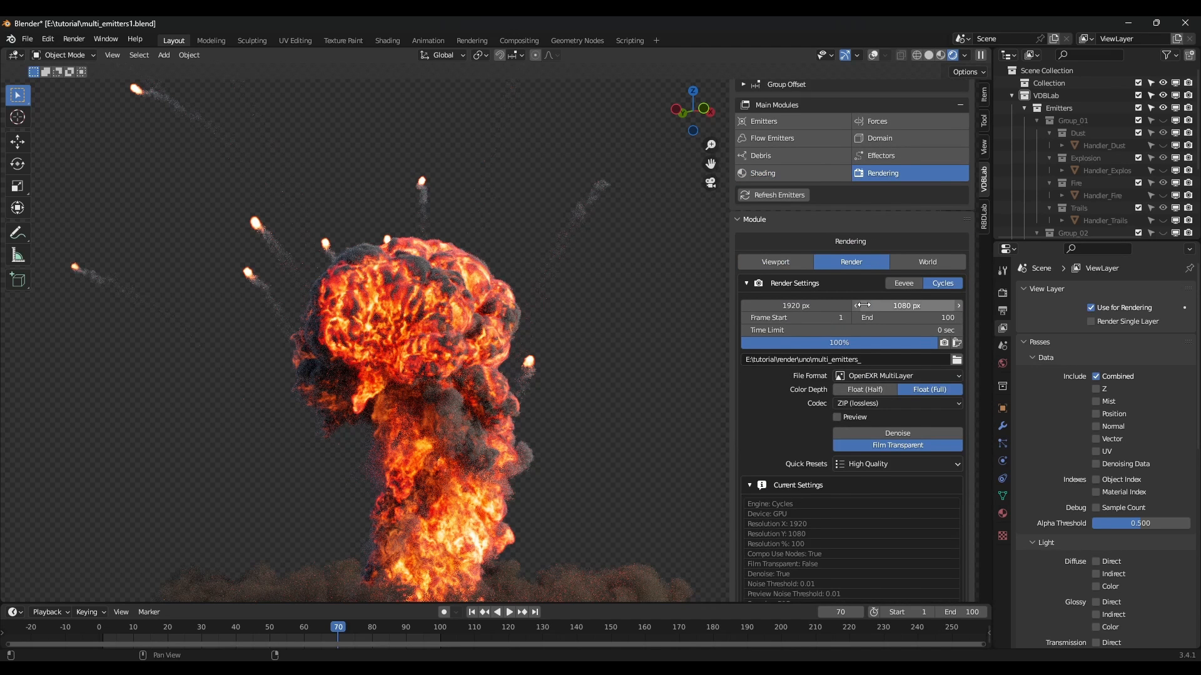
left_click(875, 440)
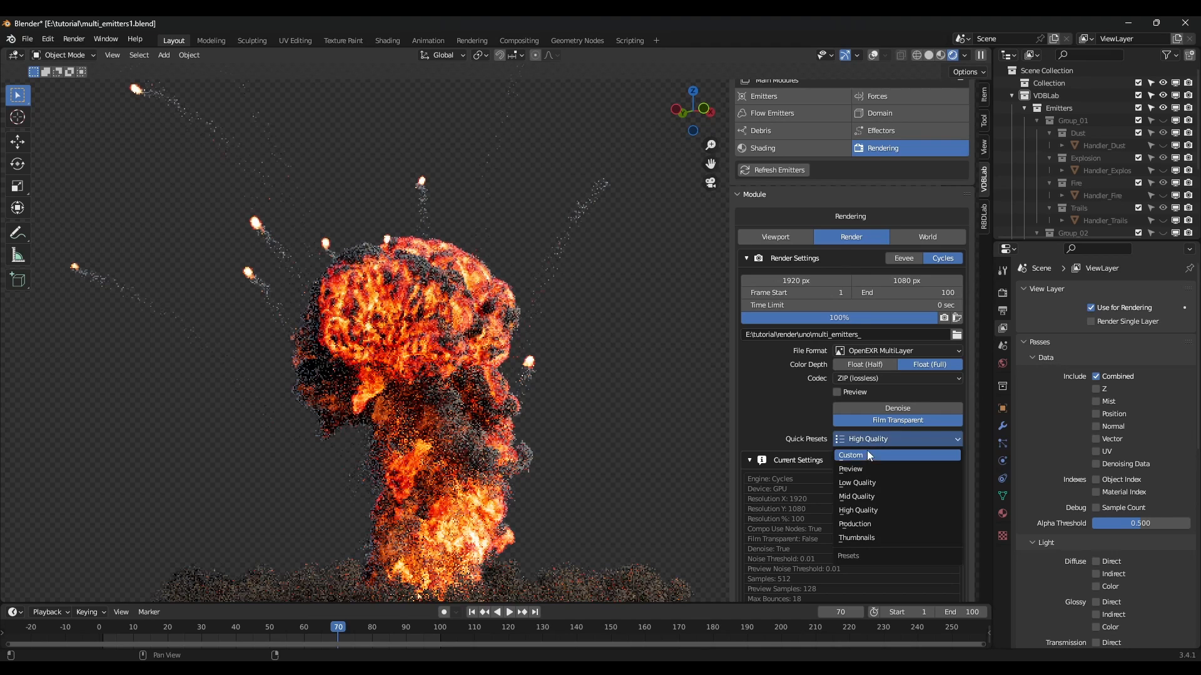
left_click(879, 510)
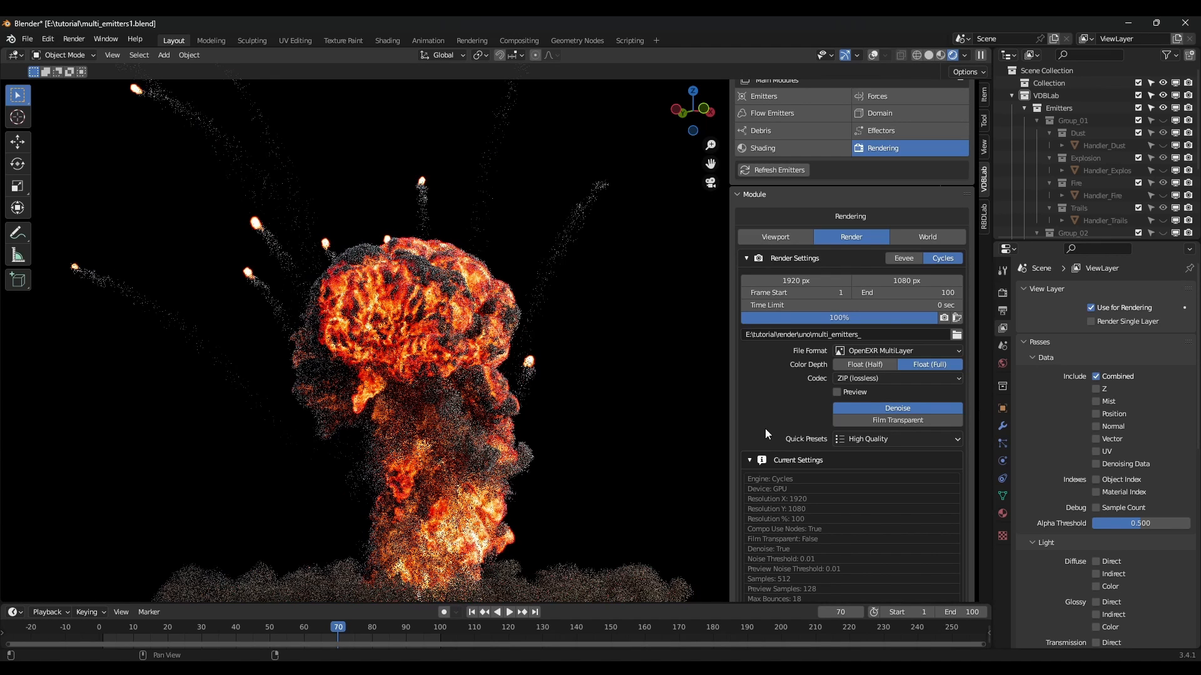
Make the film transparent, turn off denoising, and enable the Volume Direct pass.
left_click(907, 421)
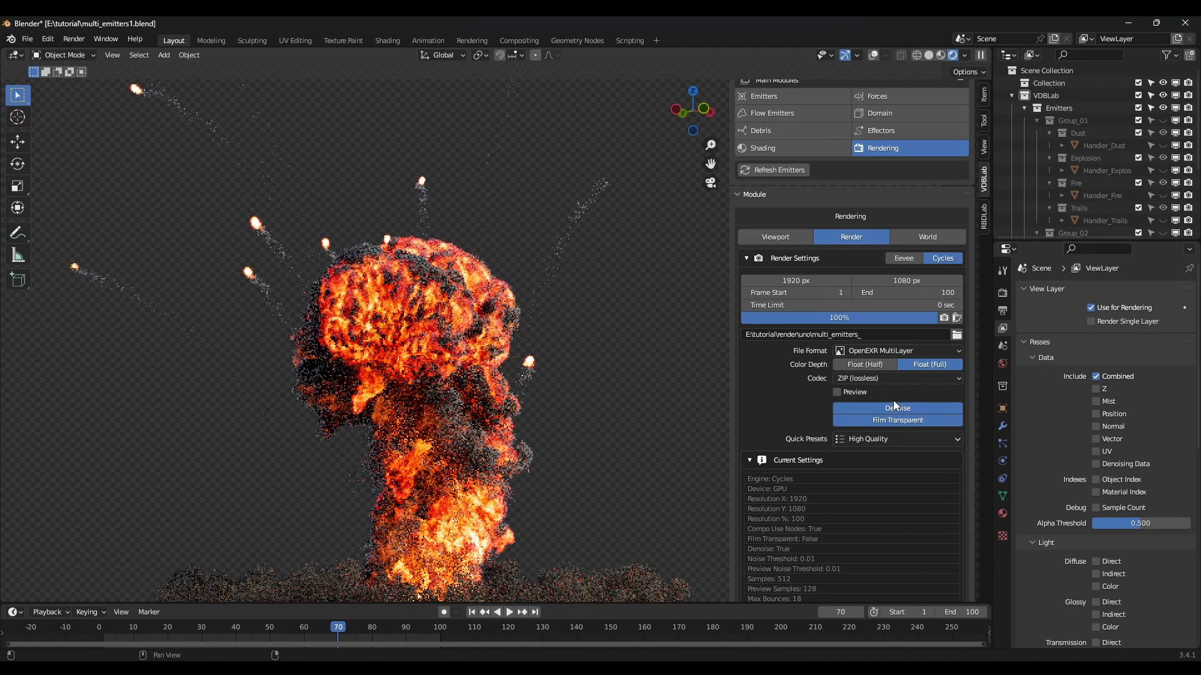
left_click(866, 409)
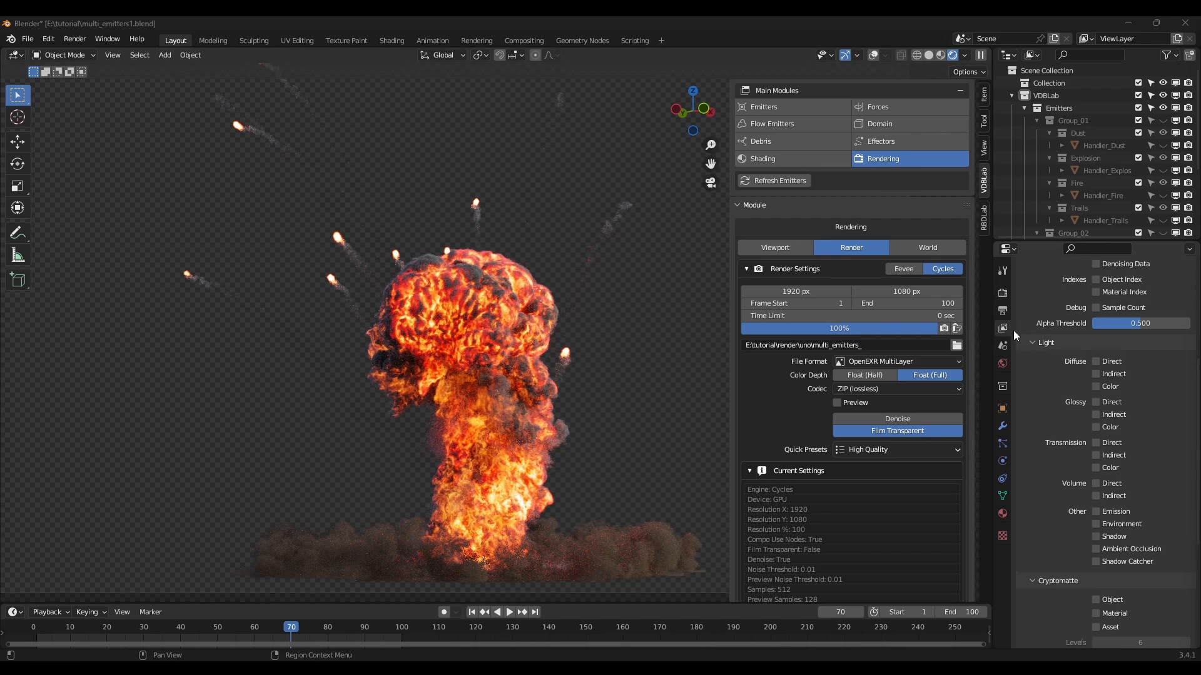
left_click(1096, 485)
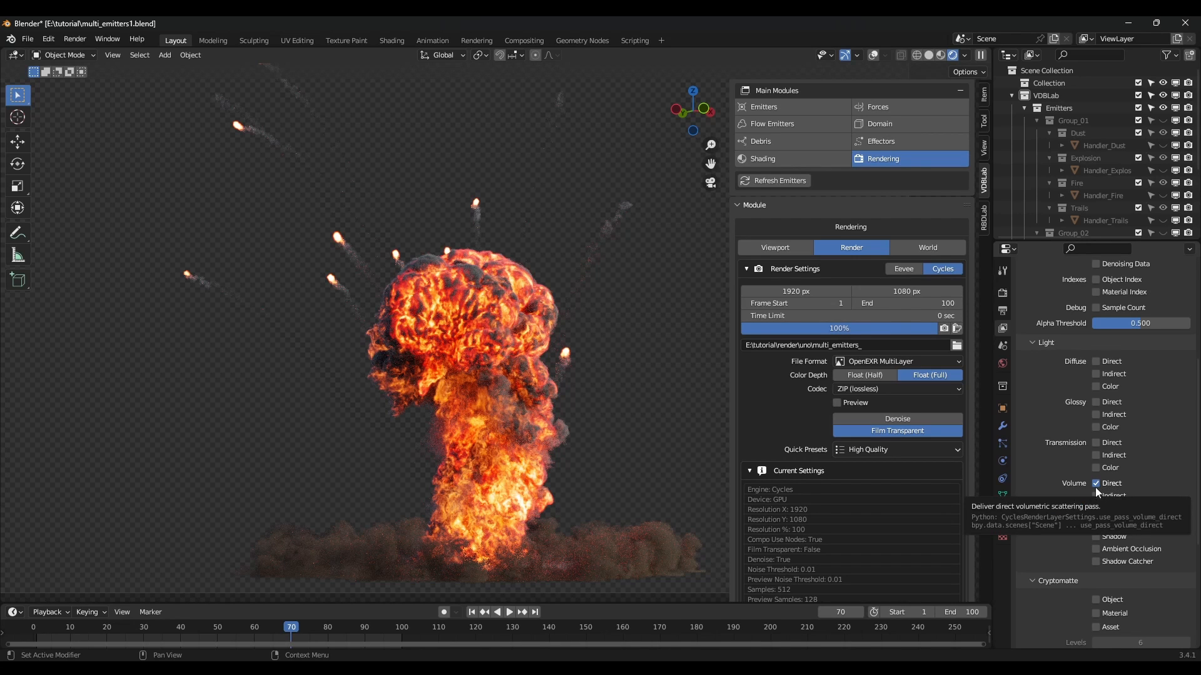
scroll(1176, 491, "down", 2)
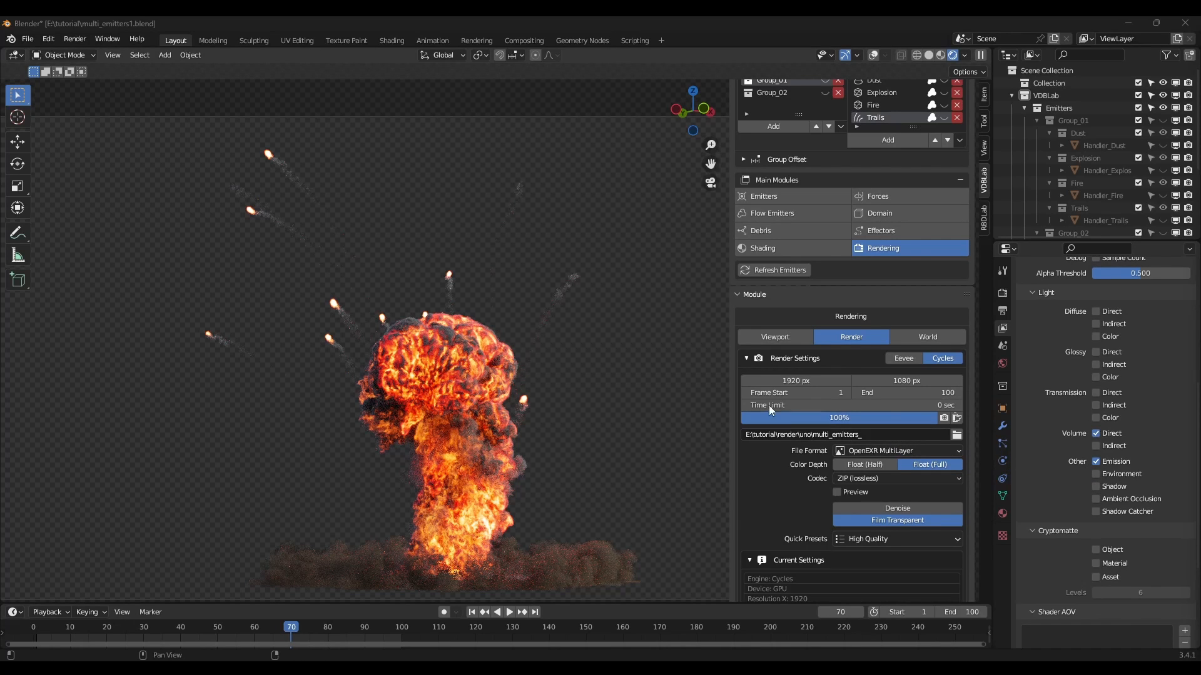
In the Compositing workspace, reposition the upper and lower Color Correction nodes.
left_click(512, 38)
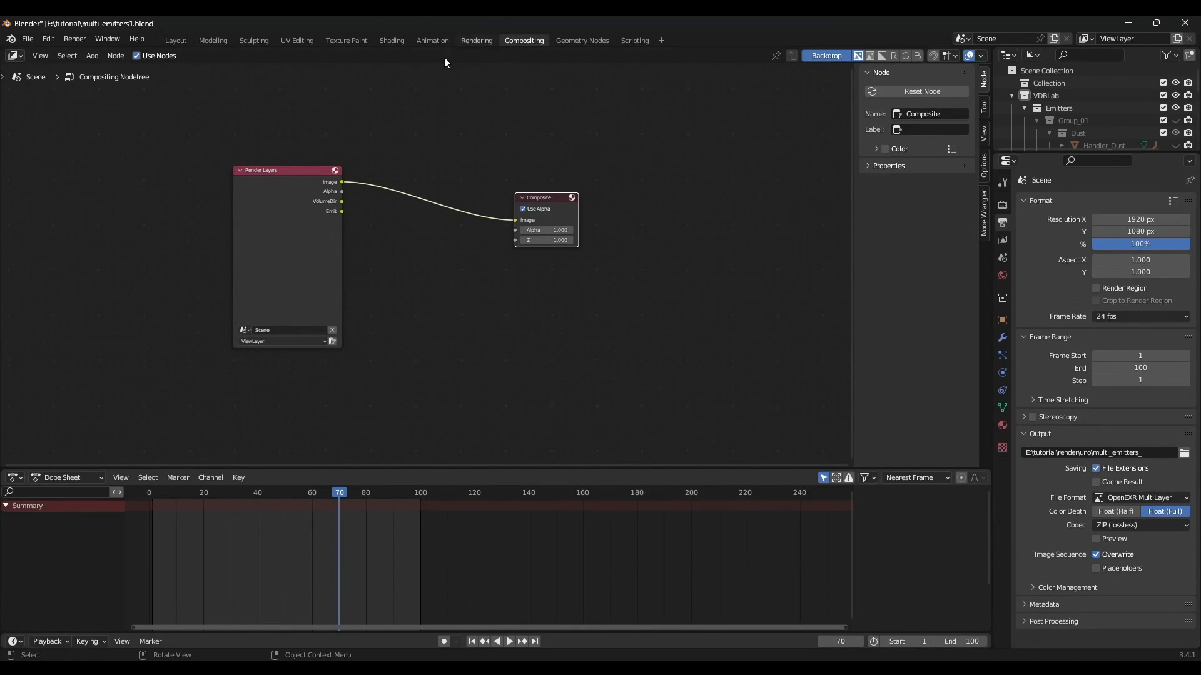
left_click(137, 56)
left_click(75, 39)
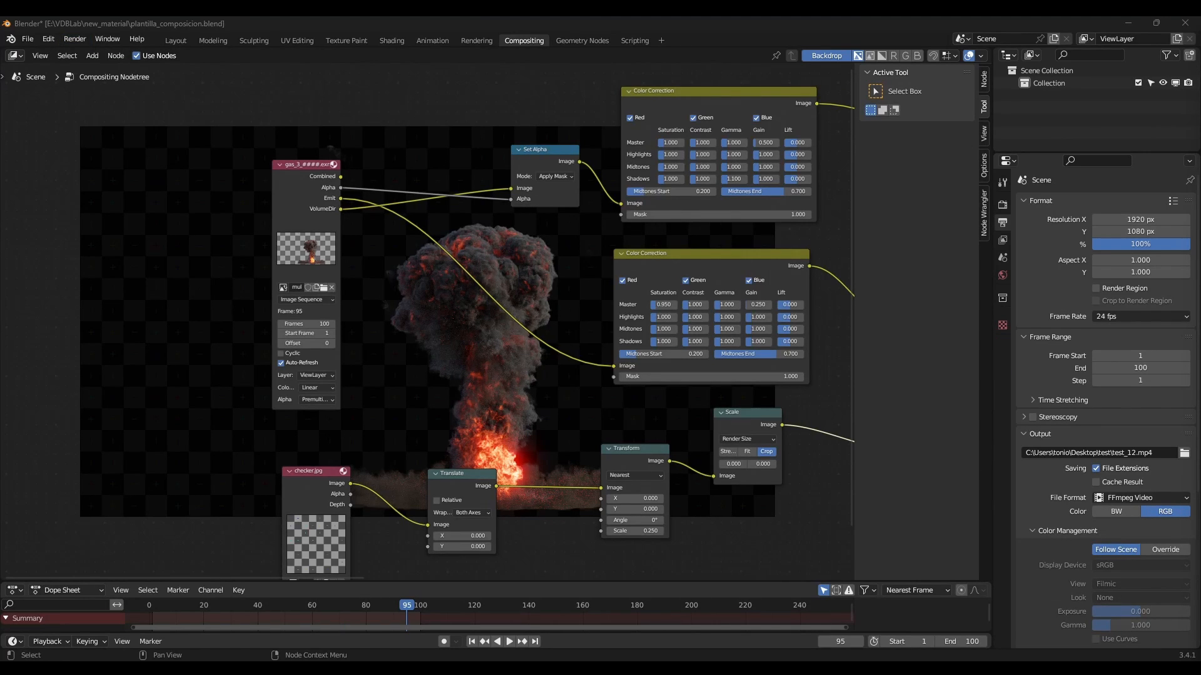
scroll(350, 275, "up", 2)
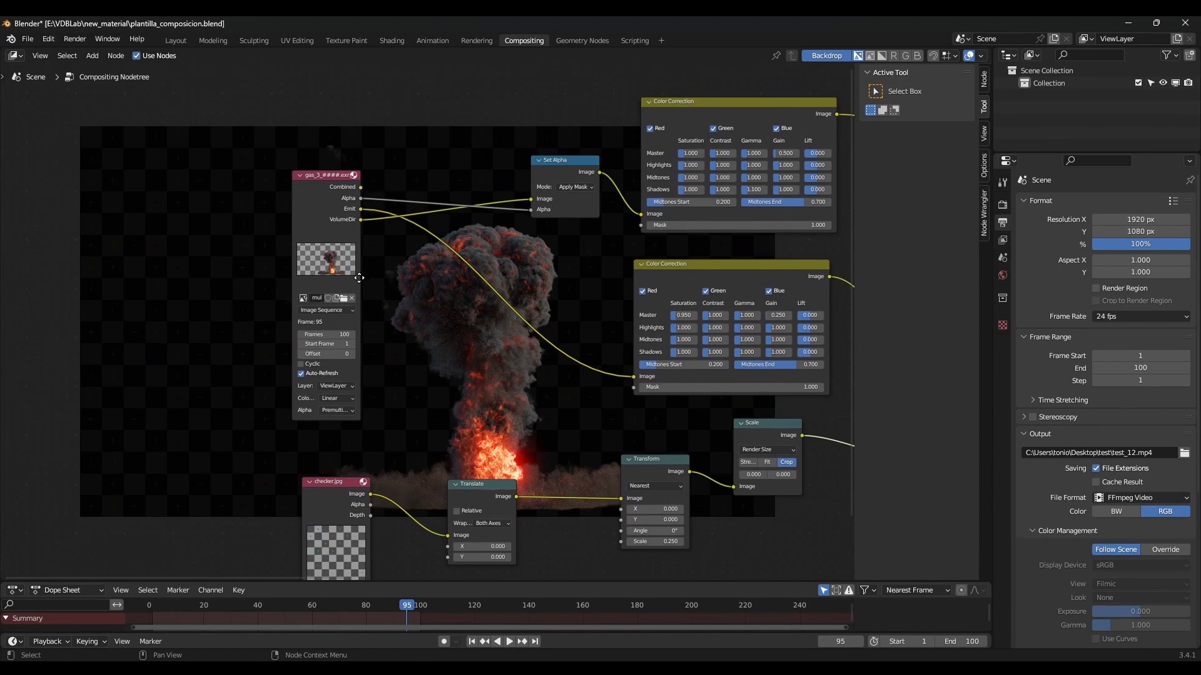
scroll(340, 300, "up", 1)
middle_click_drag(473, 288, 292, 319)
left_click_drag(579, 291, 600, 301)
left_click_drag(671, 89, 689, 84)
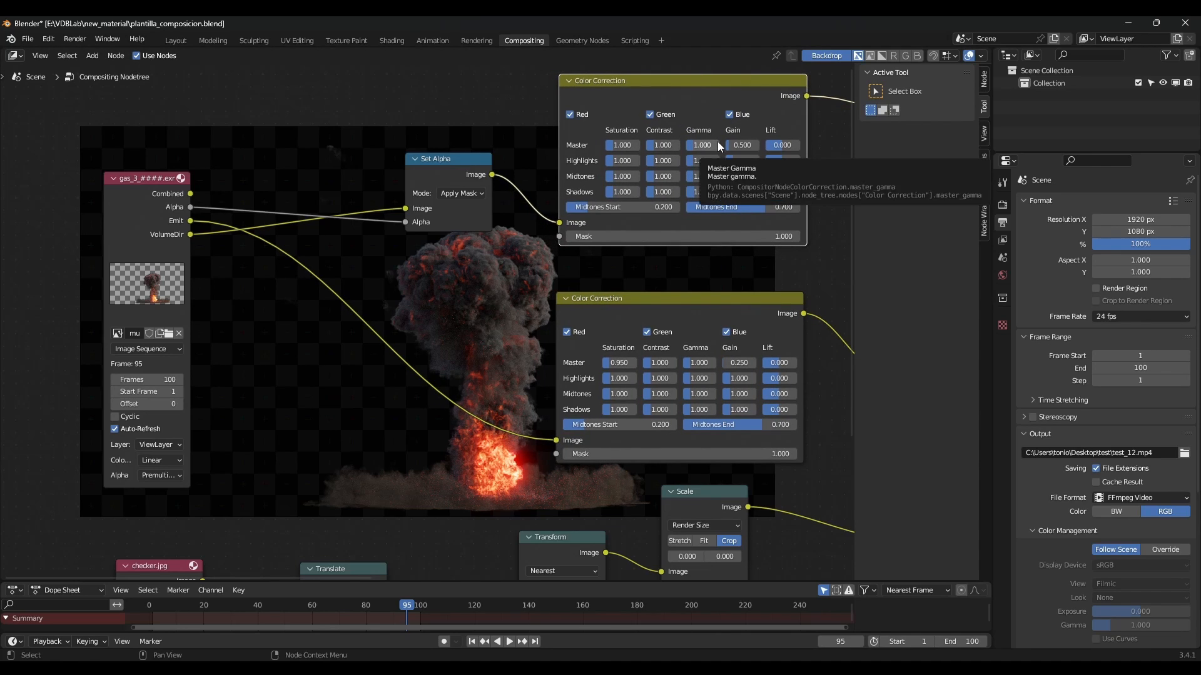
Move the Glare node left, the Add node up-right, and nudge the Alpha Over node left.
scroll(725, 267, "down", 1)
middle_click_drag(740, 274, 193, 354)
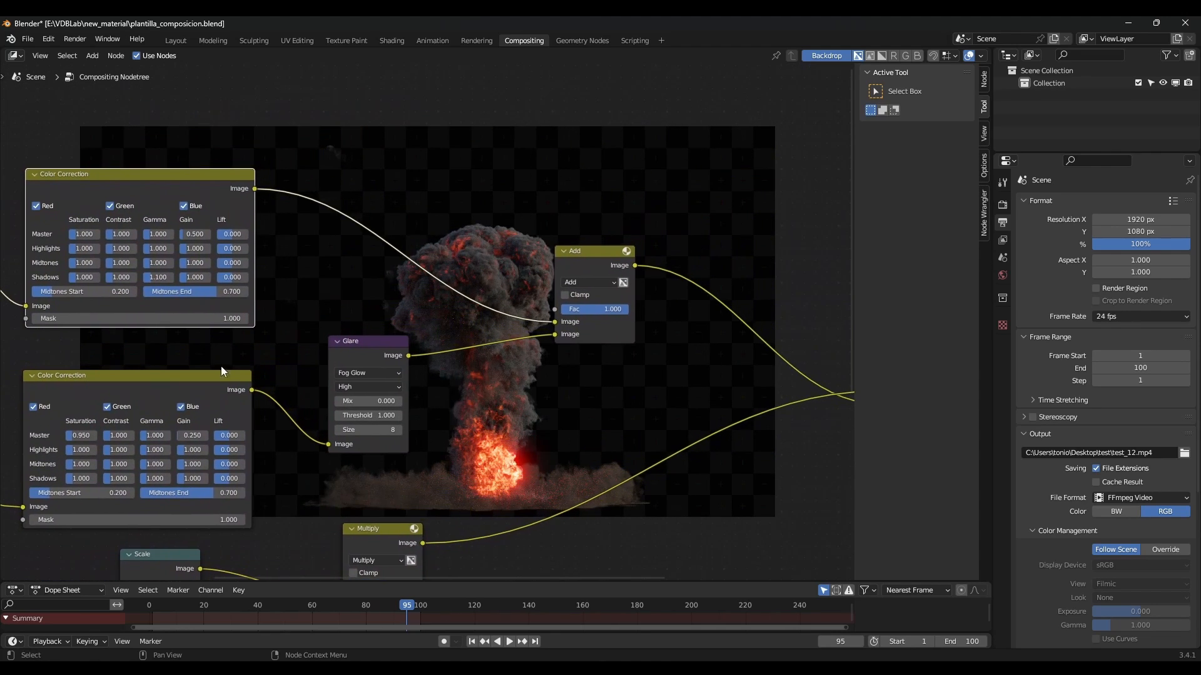
left_click_drag(351, 348, 317, 374)
left_click_drag(599, 254, 632, 232)
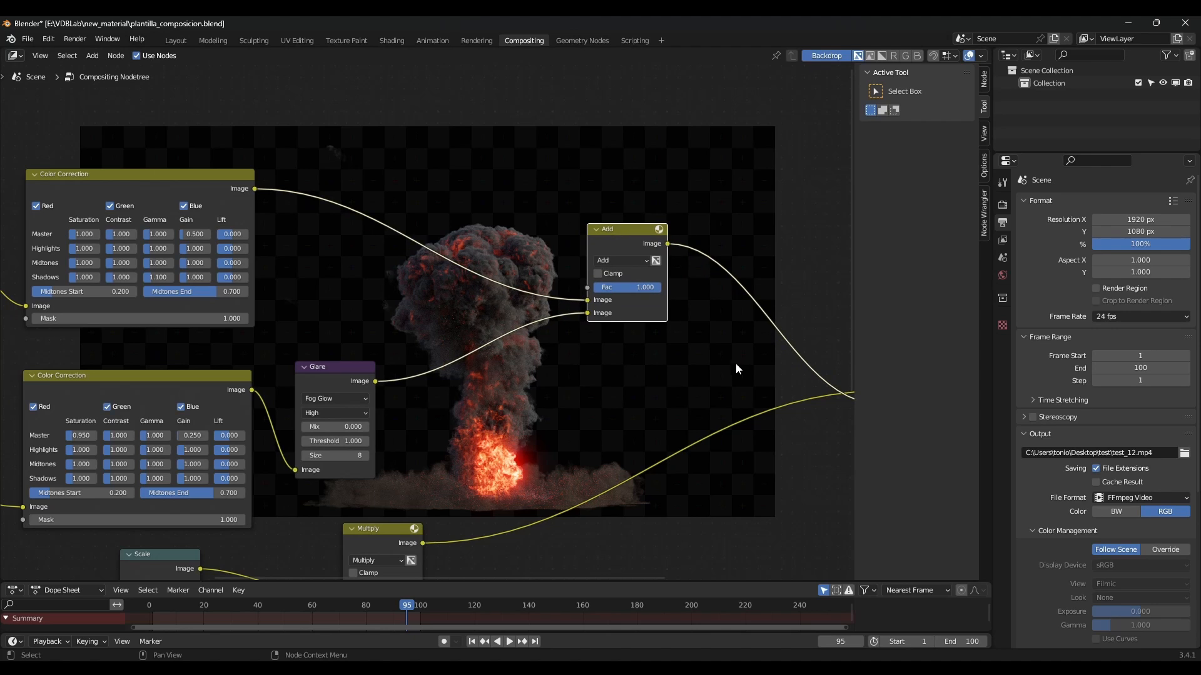
middle_click_drag(733, 363, 434, 328)
left_click_drag(608, 295, 592, 288)
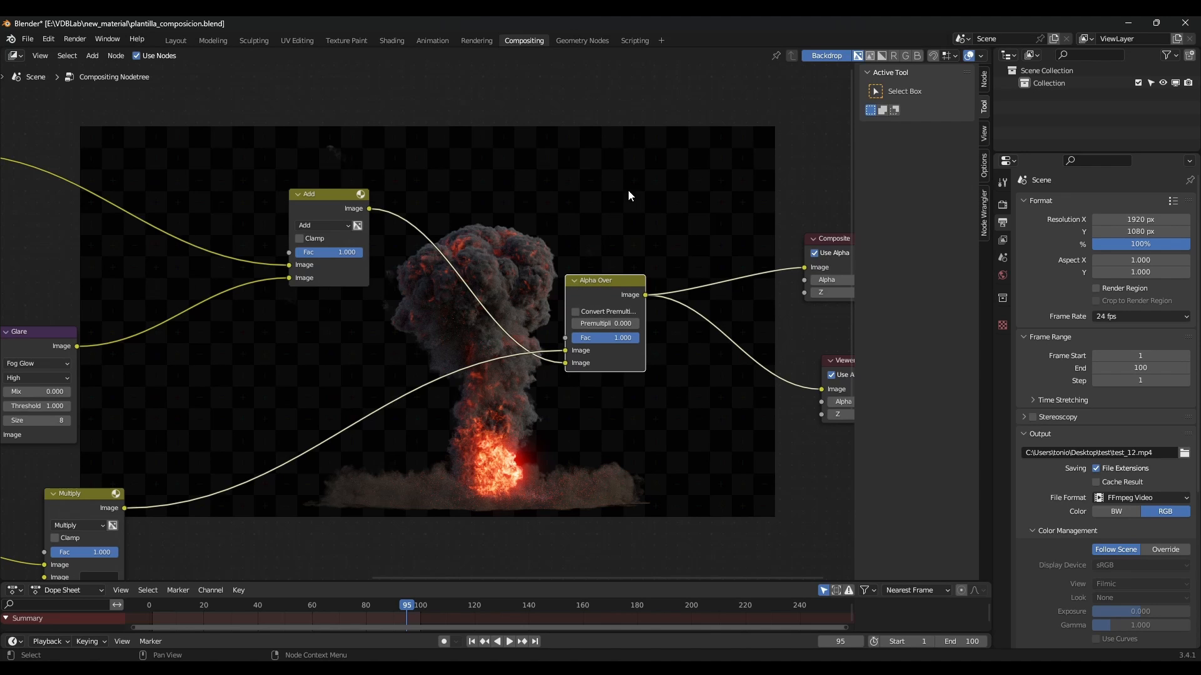
Move the Multiply node left and down, then render the whole animation.
scroll(311, 497, "down", 2)
middle_click_drag(276, 509, 838, 323)
left_click_drag(707, 306, 639, 323)
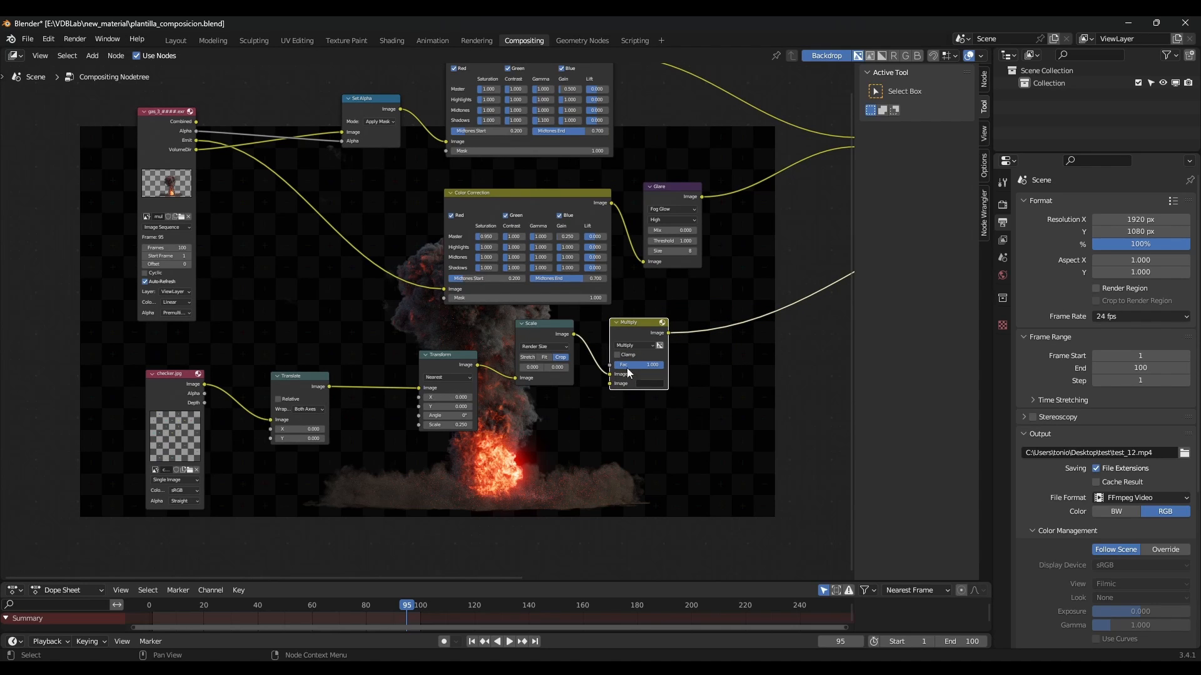
middle_click_drag(749, 364, 332, 467)
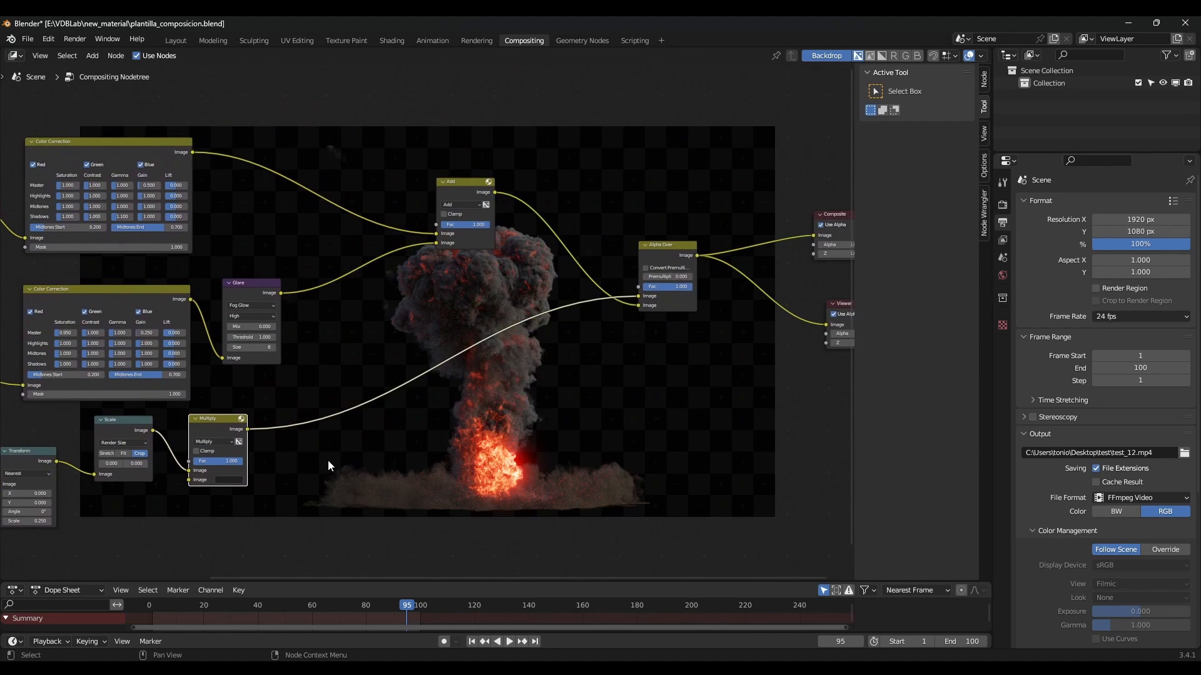
middle_click_drag(688, 389, 459, 436)
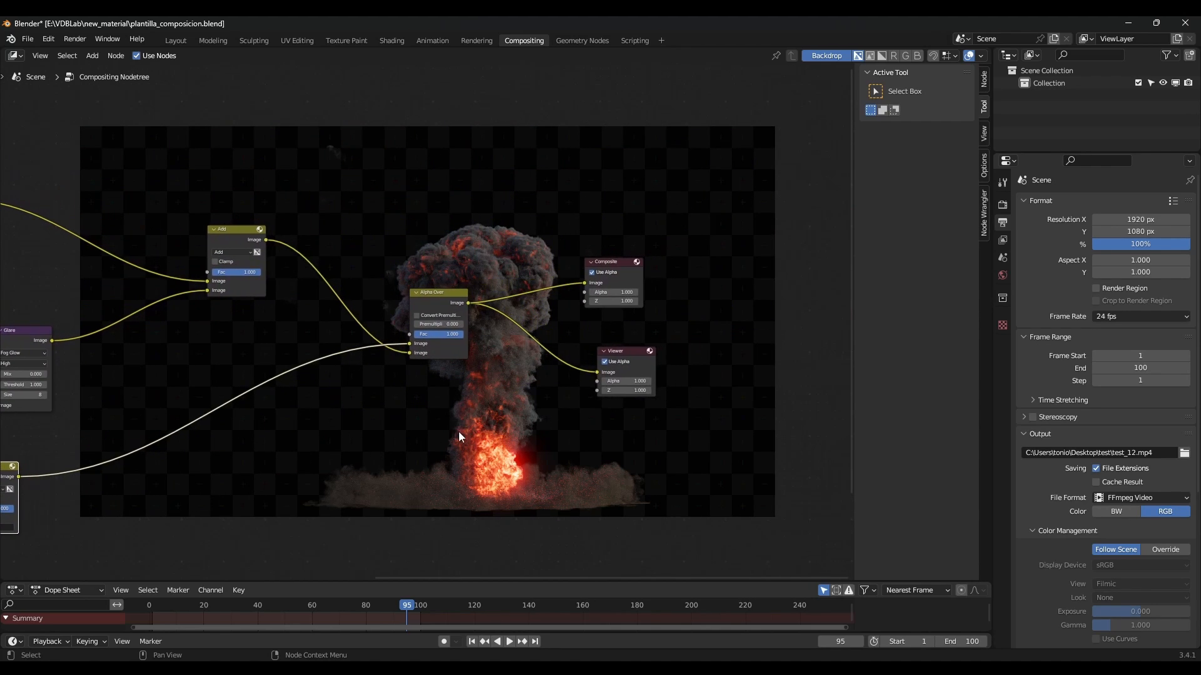
scroll(514, 362, "up", 1)
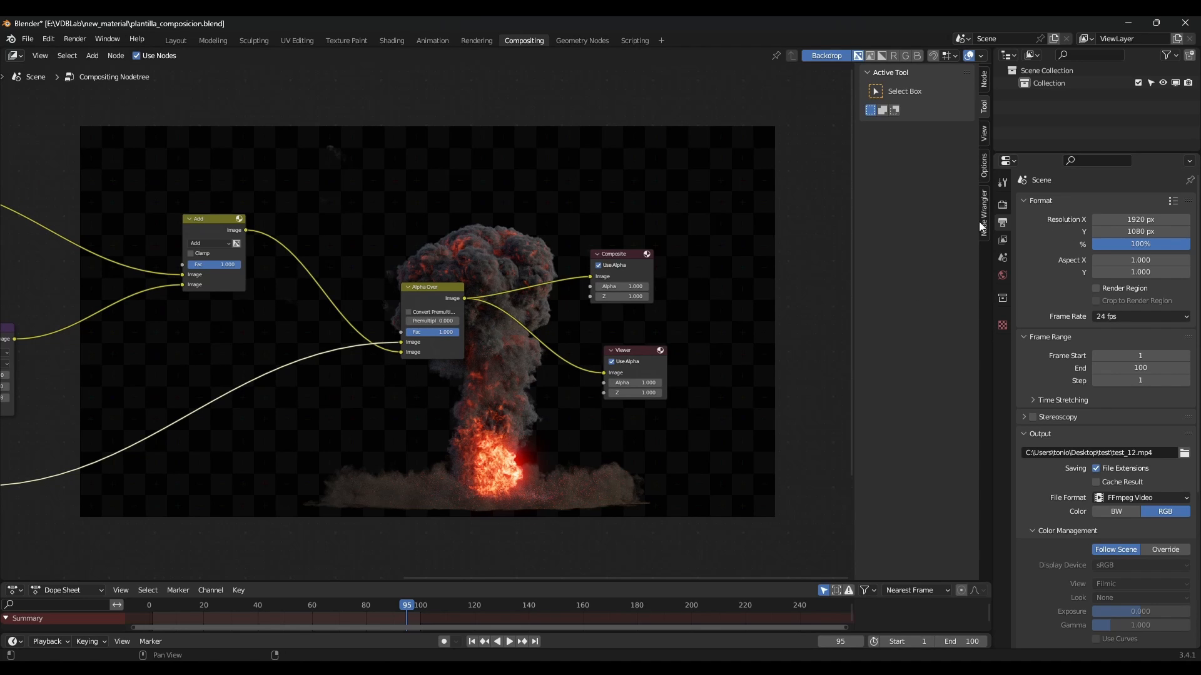
left_click(75, 39)
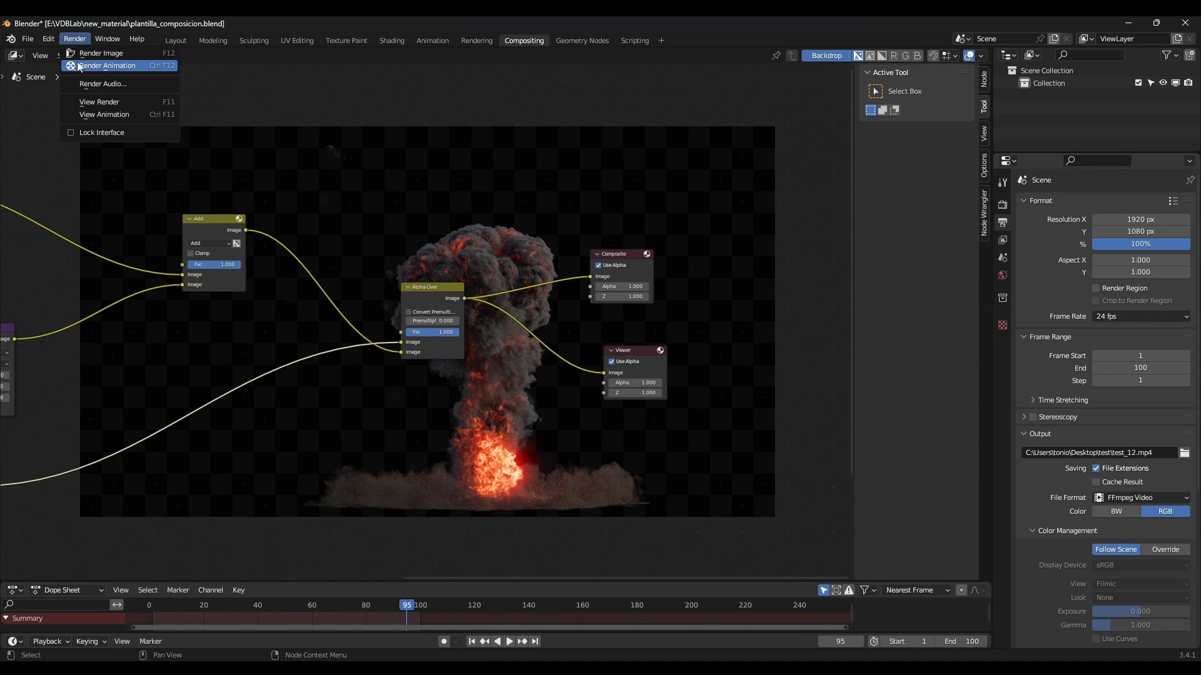
left_click(141, 66)
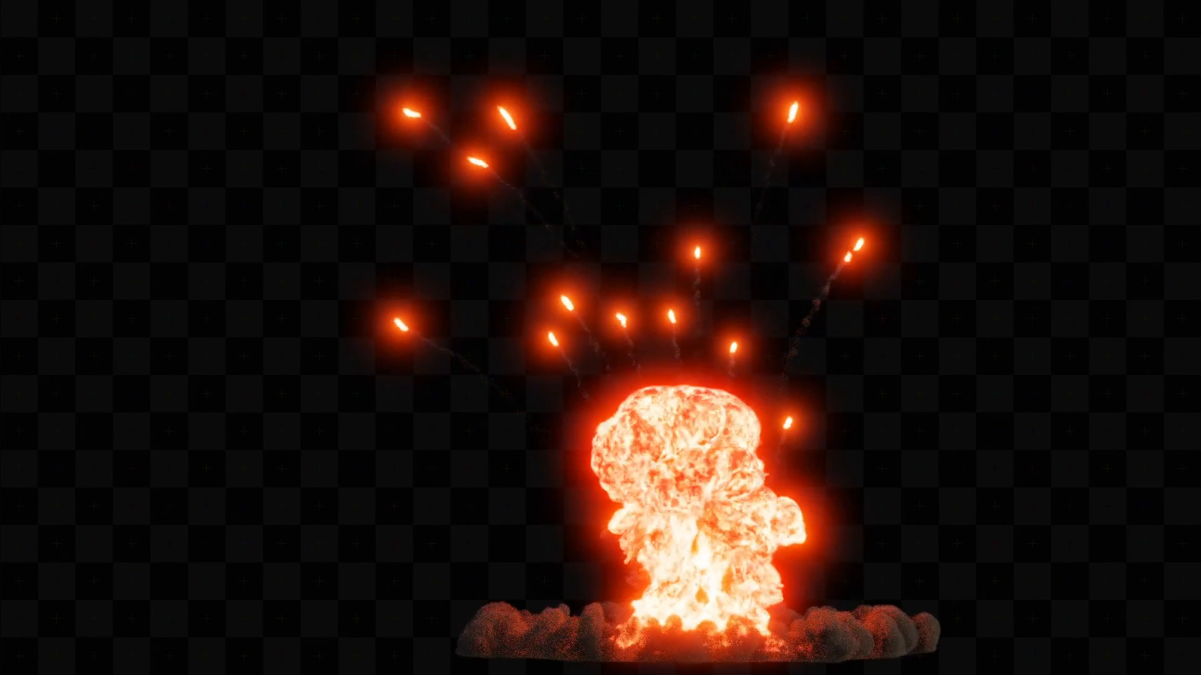